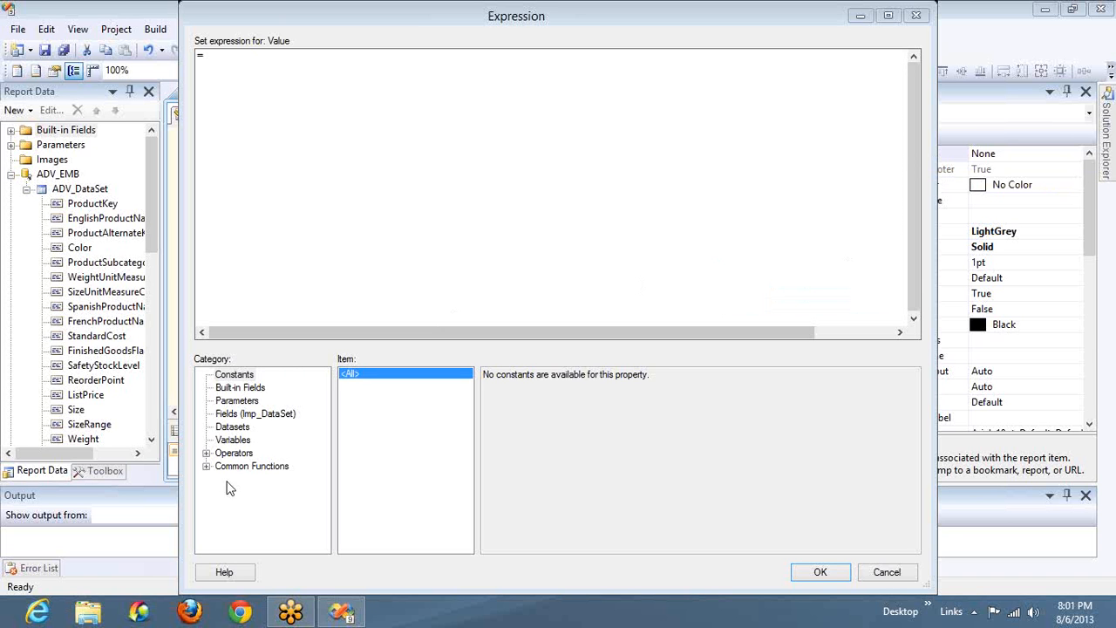
Step: Browse the Text and Date & Time functions available for the expression, leaving the expression unset
click(208, 467)
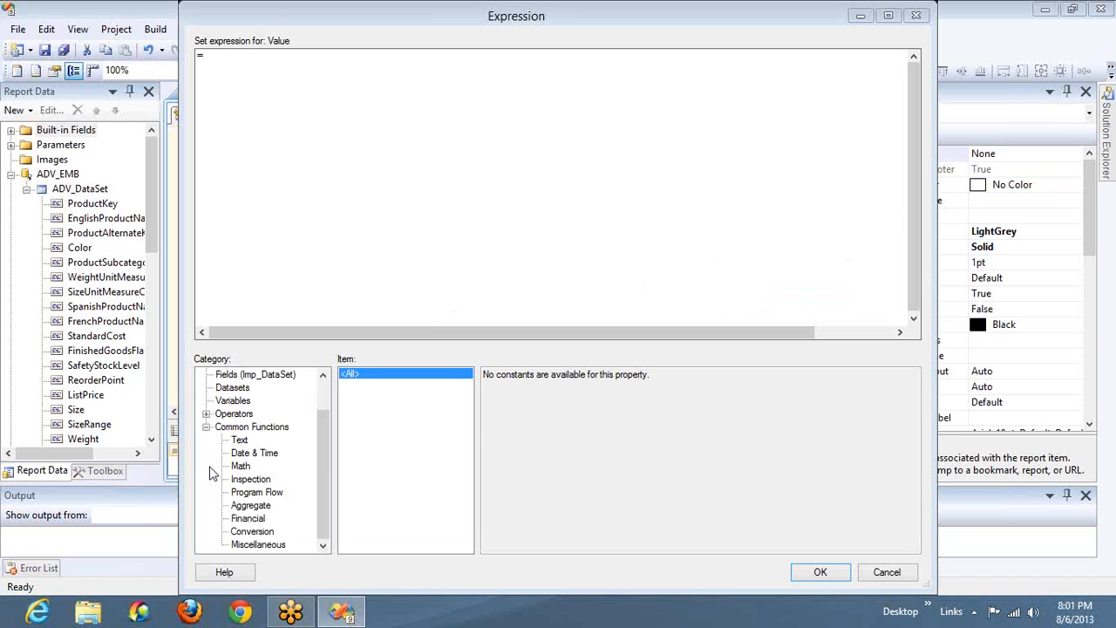
click(239, 441)
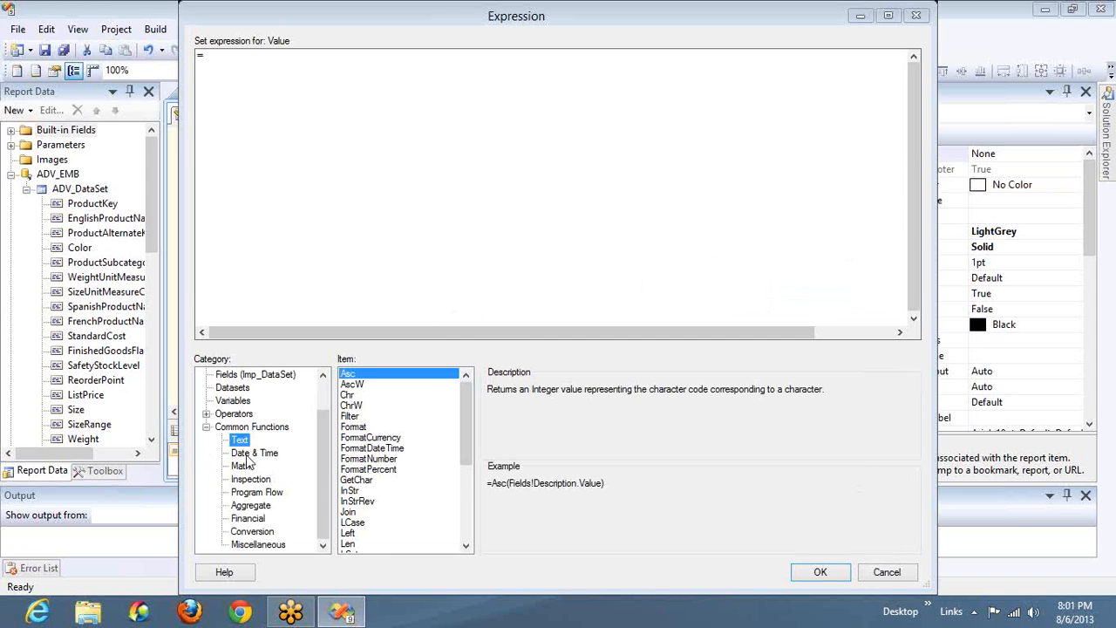
click(246, 454)
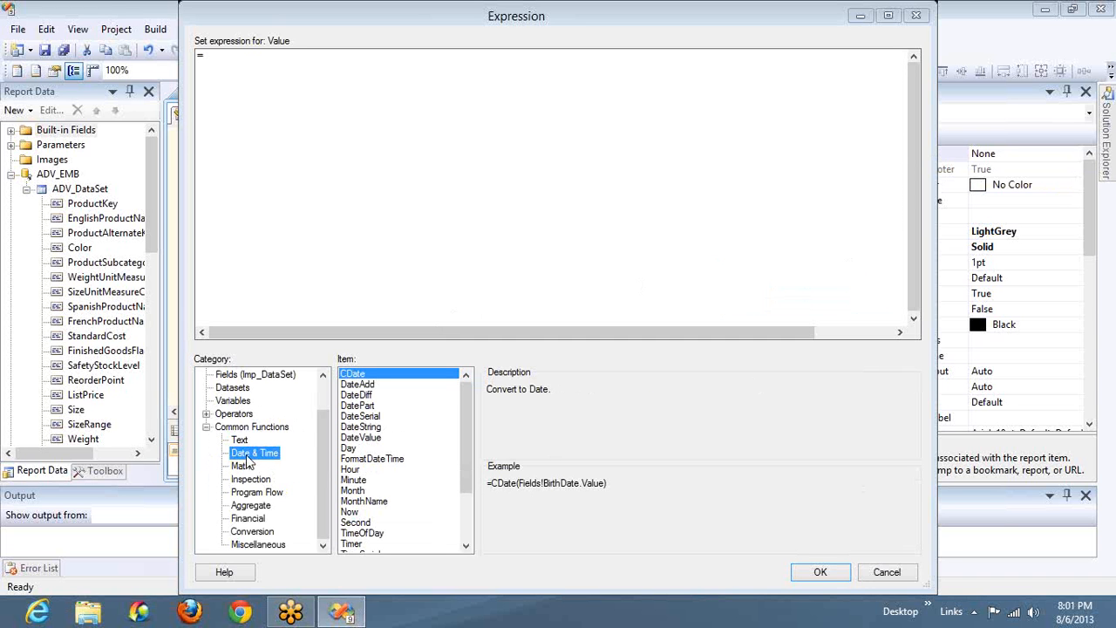
click(886, 573)
Step: Check the query of ADV_DataSet in its dataset properties and close them without changes
click(80, 189)
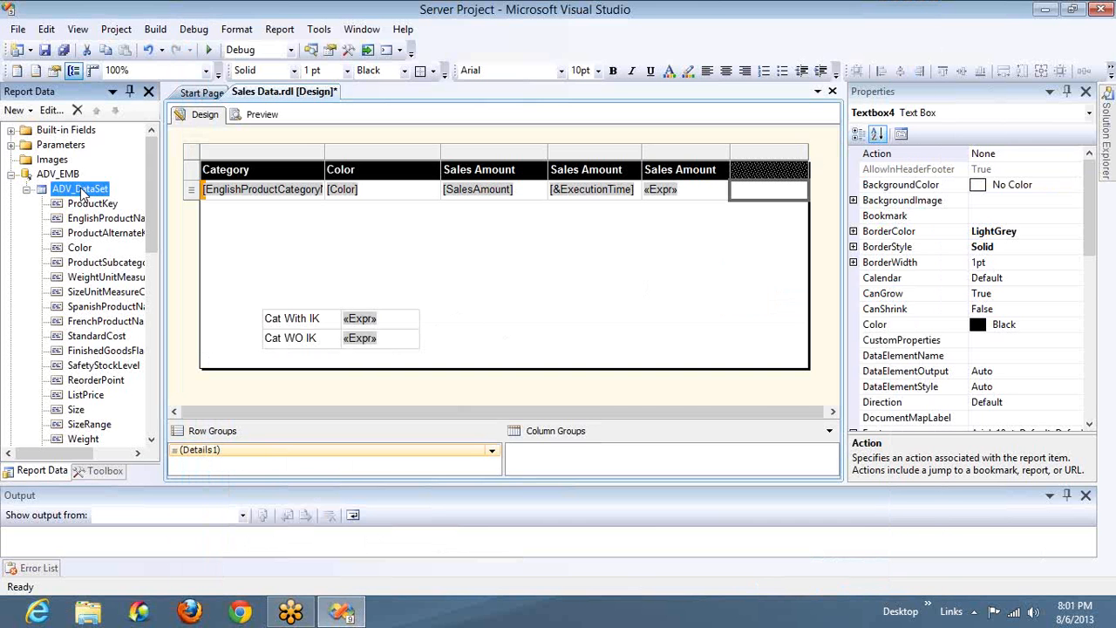
double_click(80, 189)
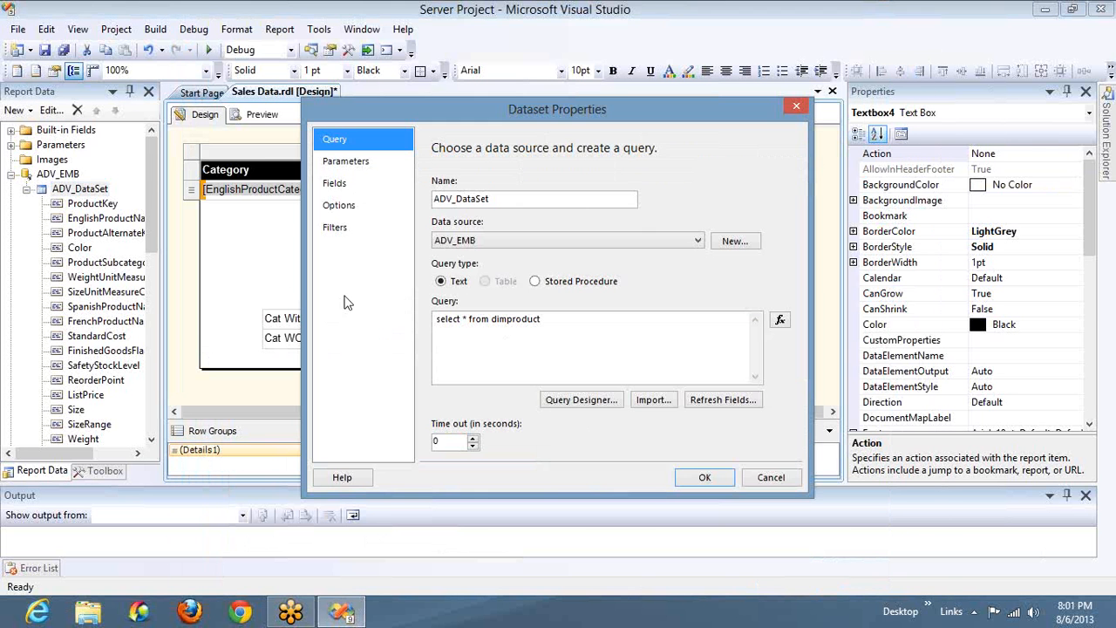
click(769, 479)
Step: Delete the ADV_DataSet dataset and its ADV_EMB data source from the report
click(27, 190)
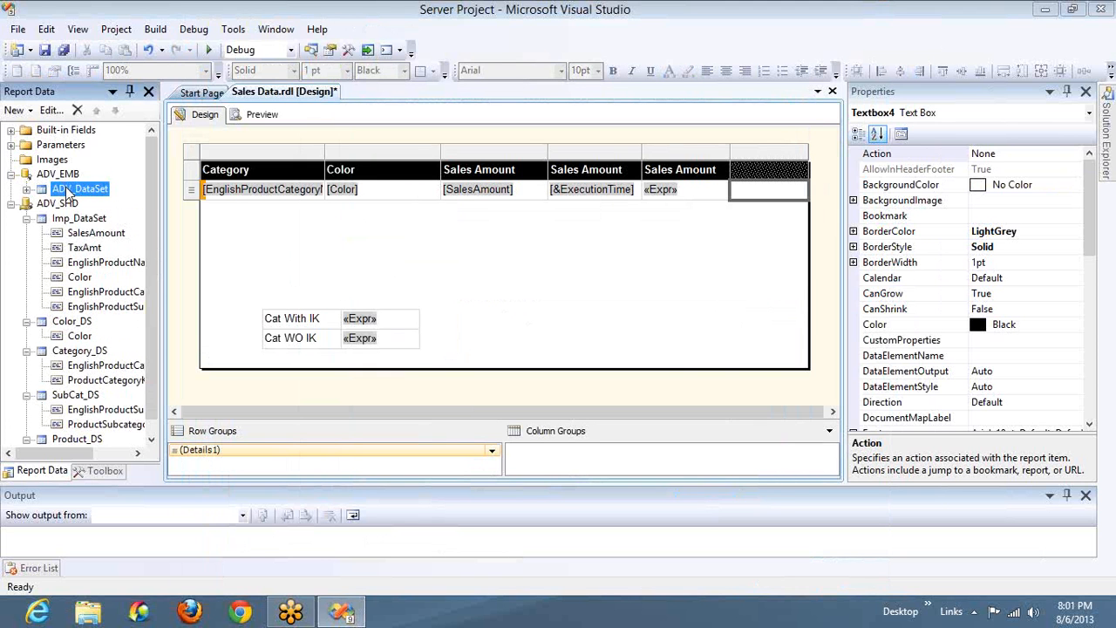
key(Delete)
key(Return)
key(Delete)
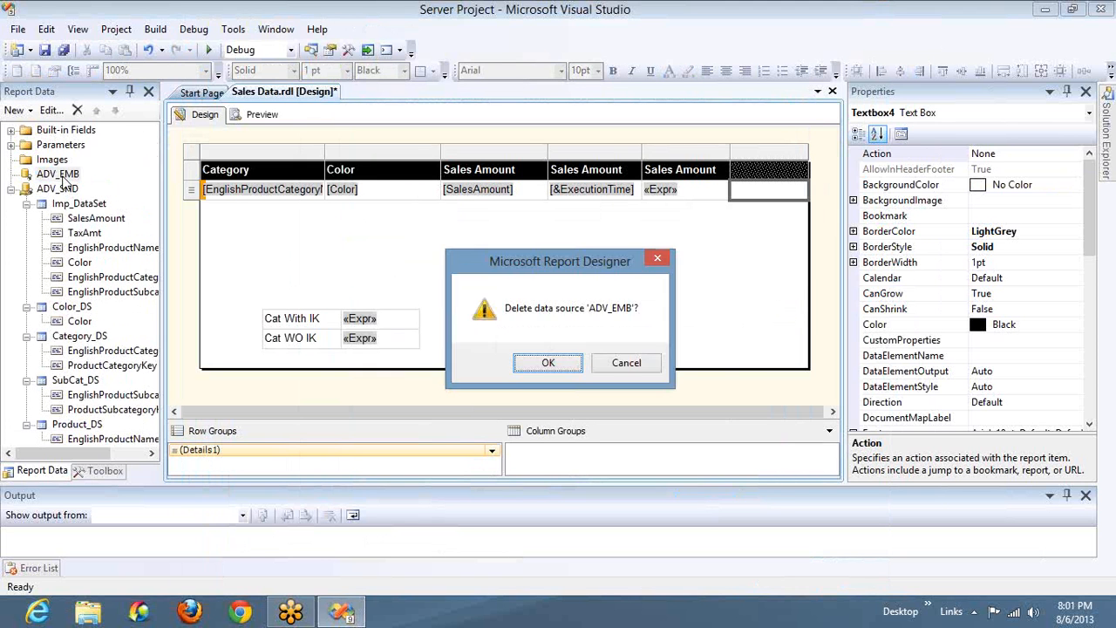
key(Return)
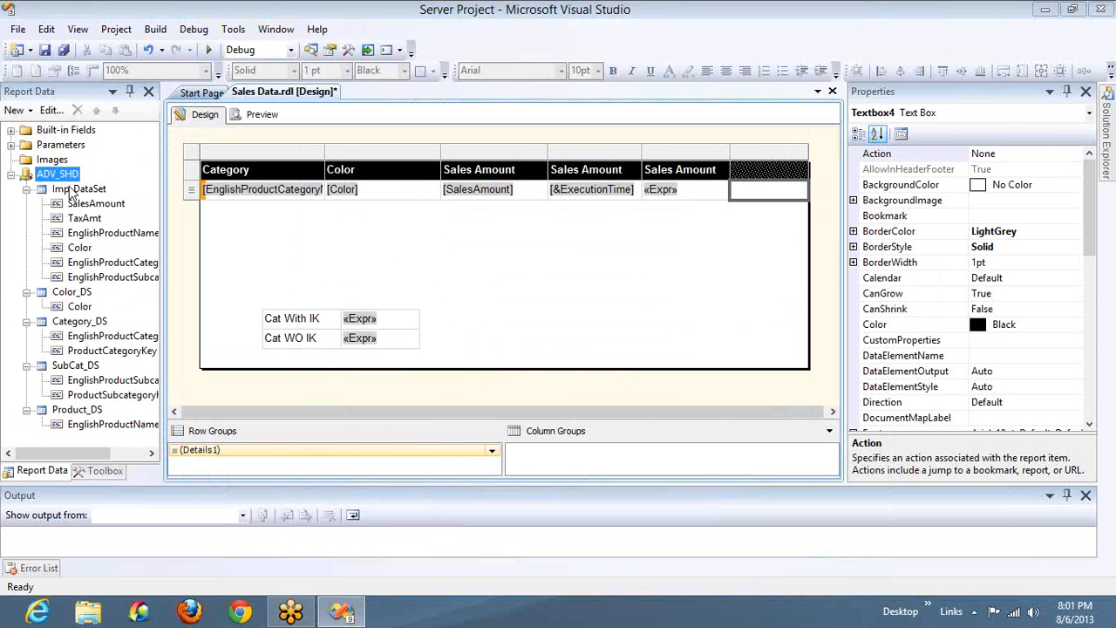
Step: Open the properties of Imp_DataSet and copy its entire query text
click(73, 190)
double_click(72, 190)
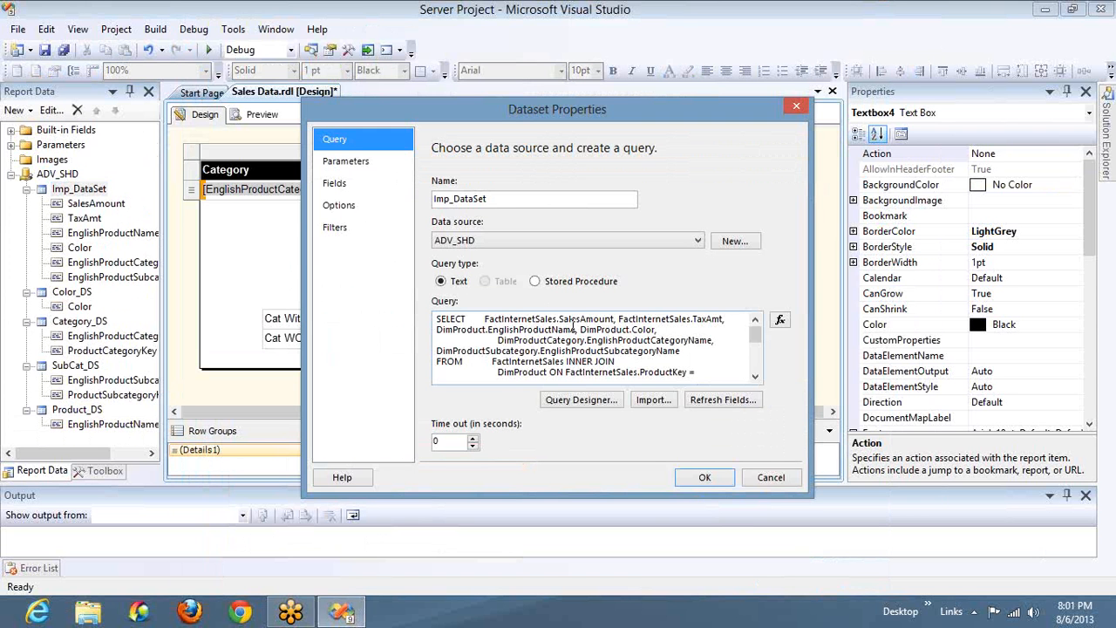
click(573, 323)
key(ctrl+a)
Step: Switch to SQL Server Management Studio and connect to the local database server
key(super)
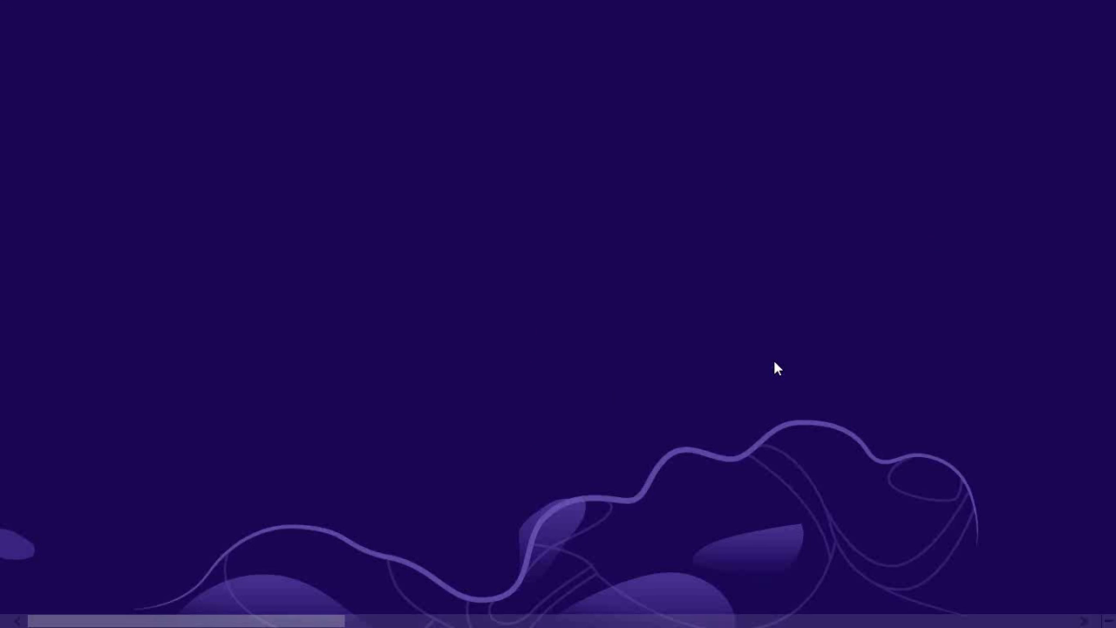
click(884, 624)
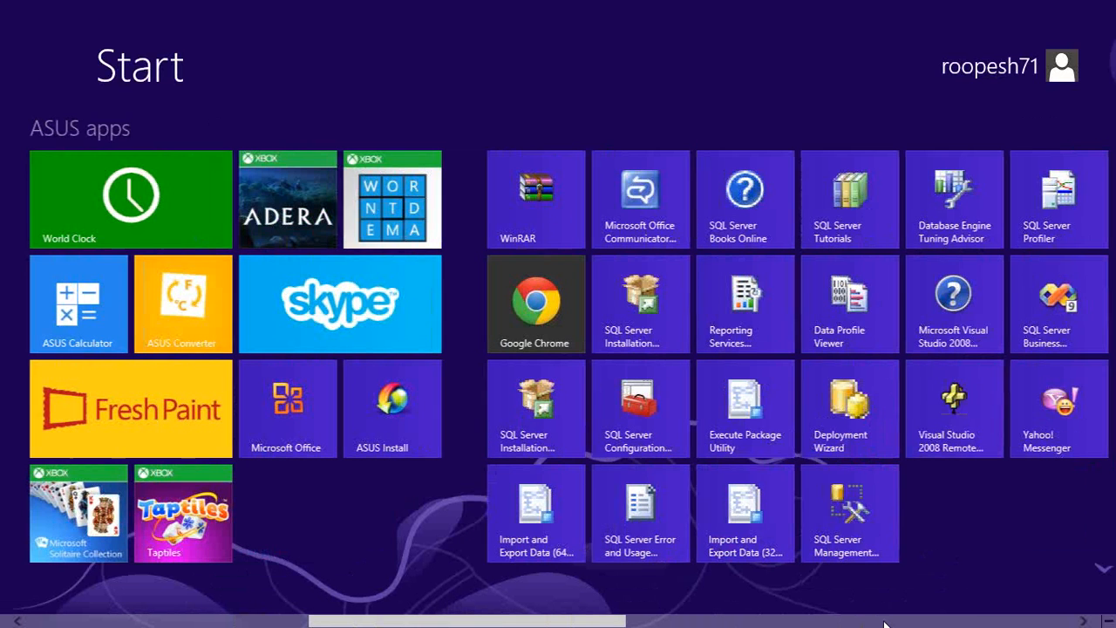
click(822, 520)
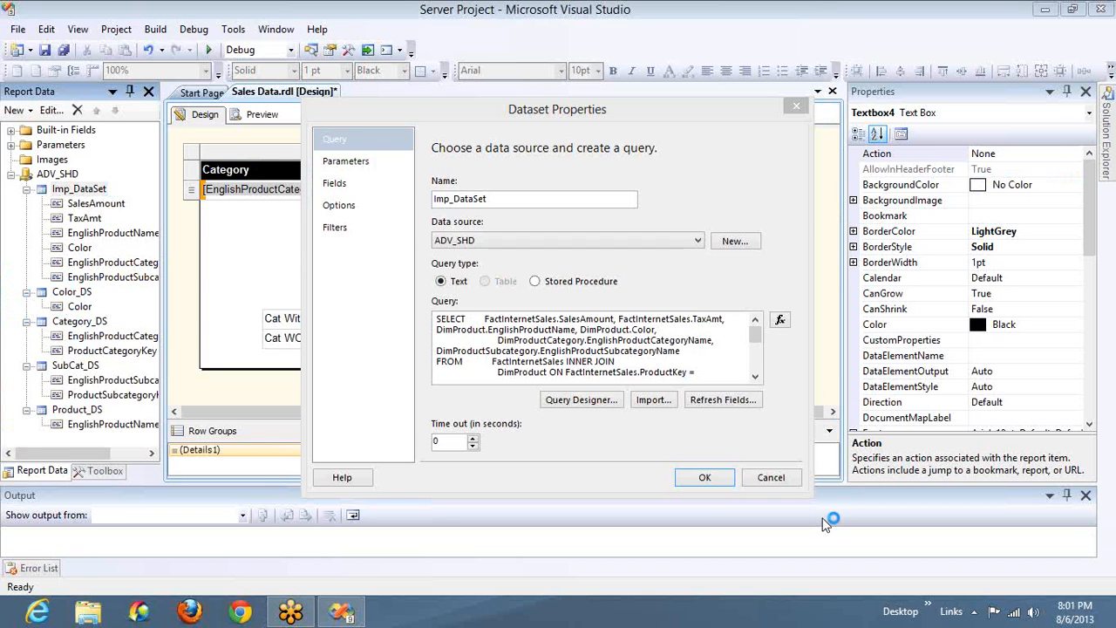
key(Return)
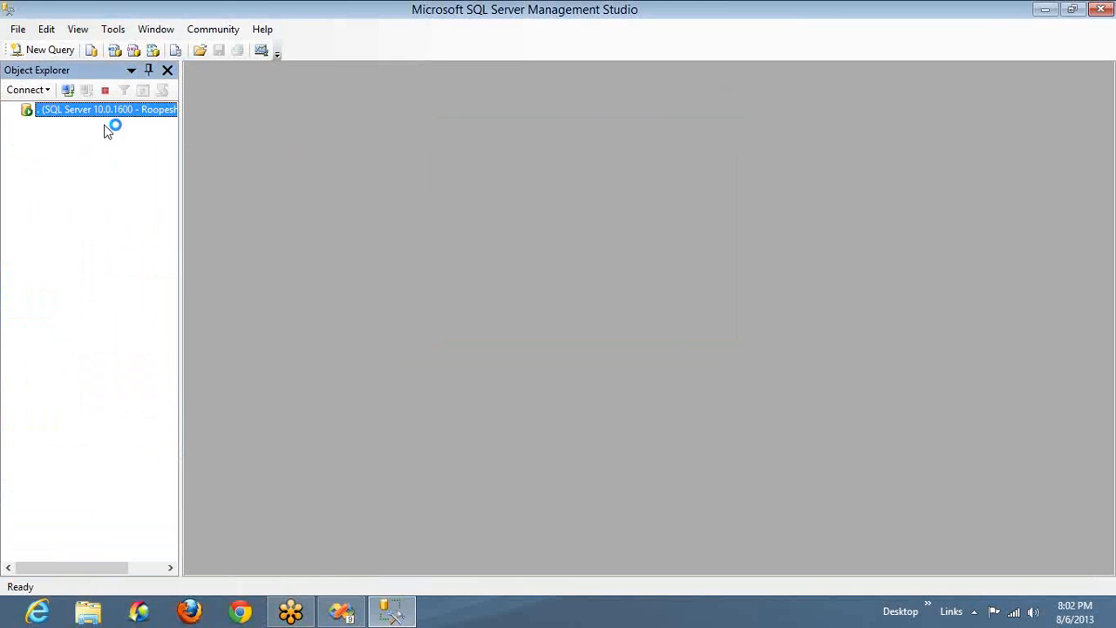
Step: Create a new query against the AdventureWorksDW database and paste the copied dataset query into it
click(37, 50)
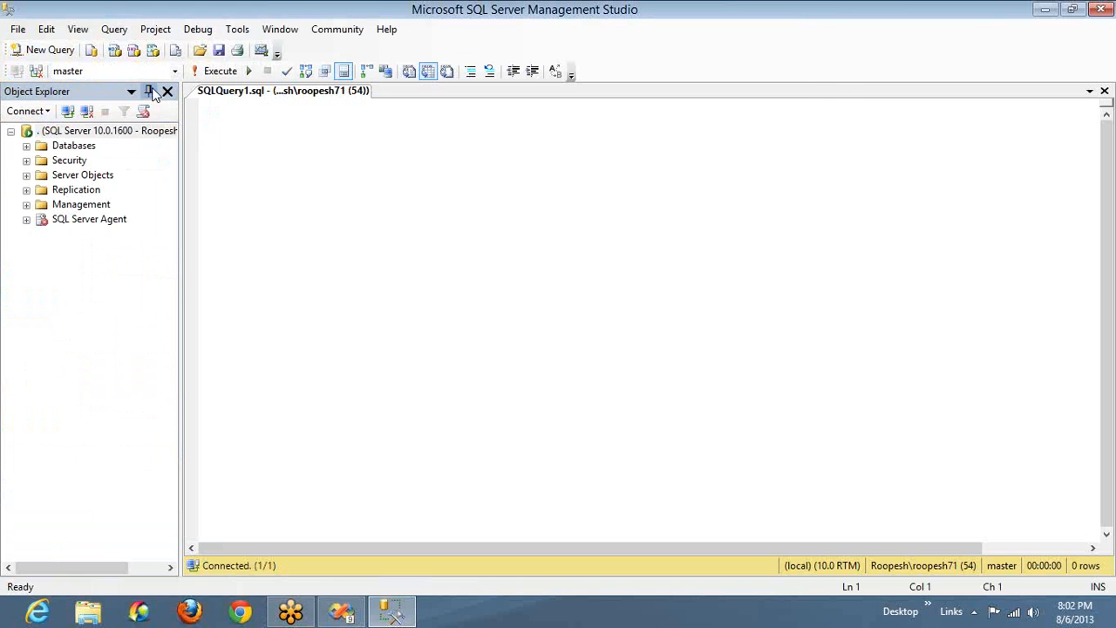
click(147, 73)
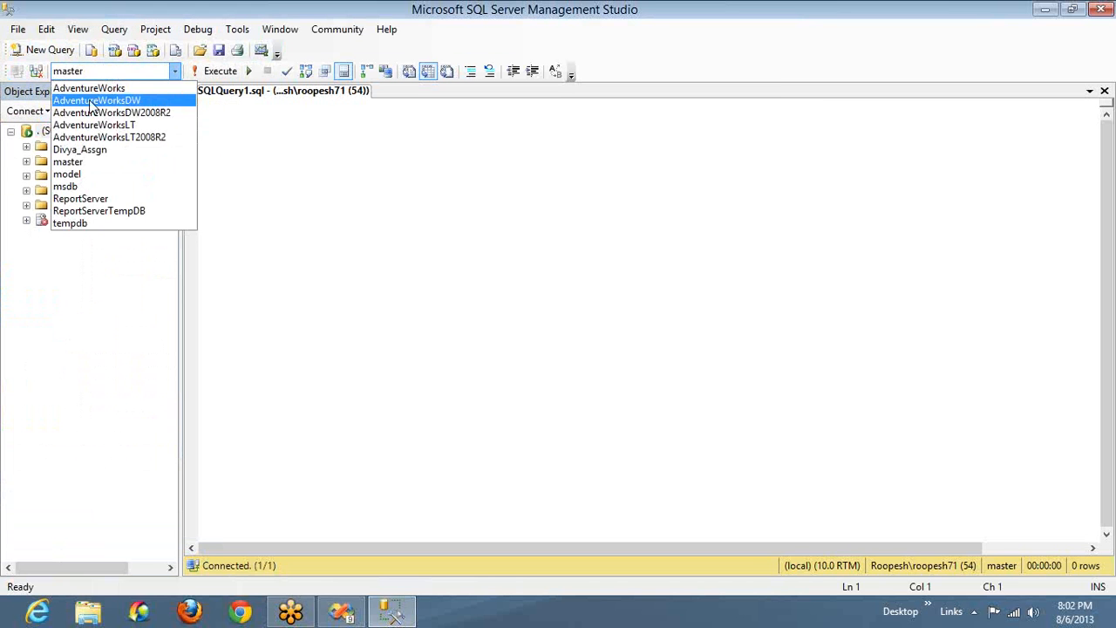
click(90, 101)
key(ctrl+v)
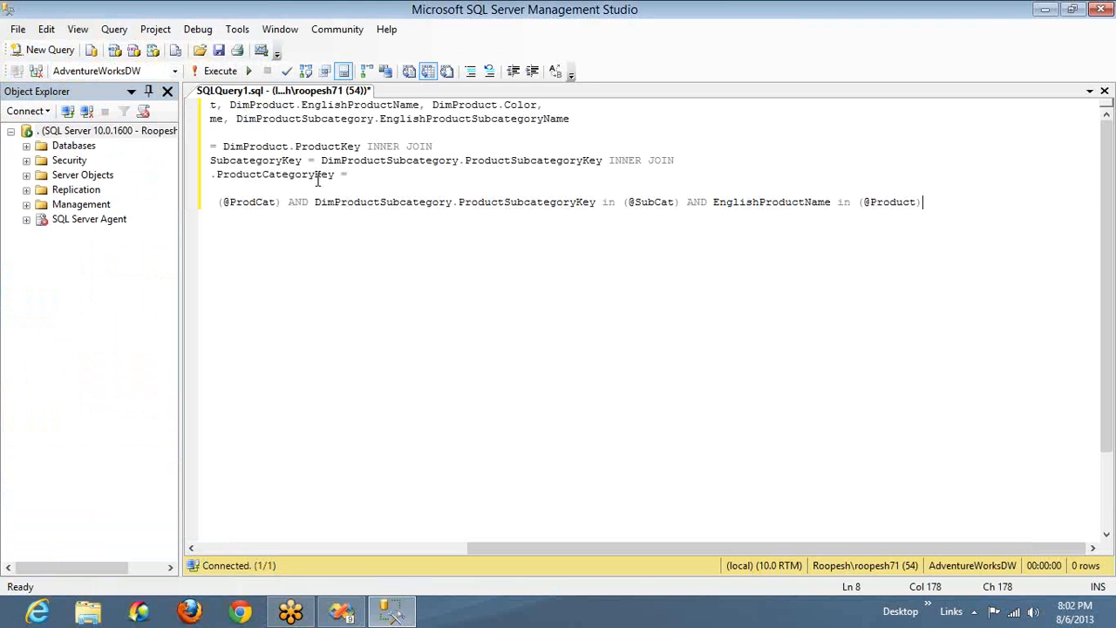
Step: Comment out the Where line of the pasted query with -- and execute the query
key(Home)
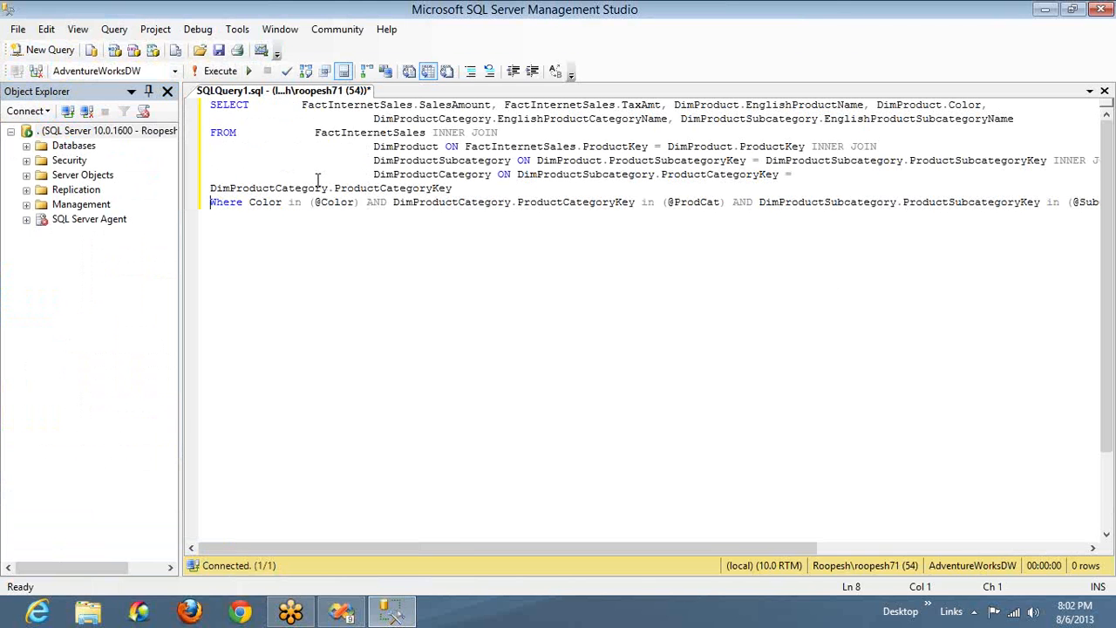
text(--)
key(F5)
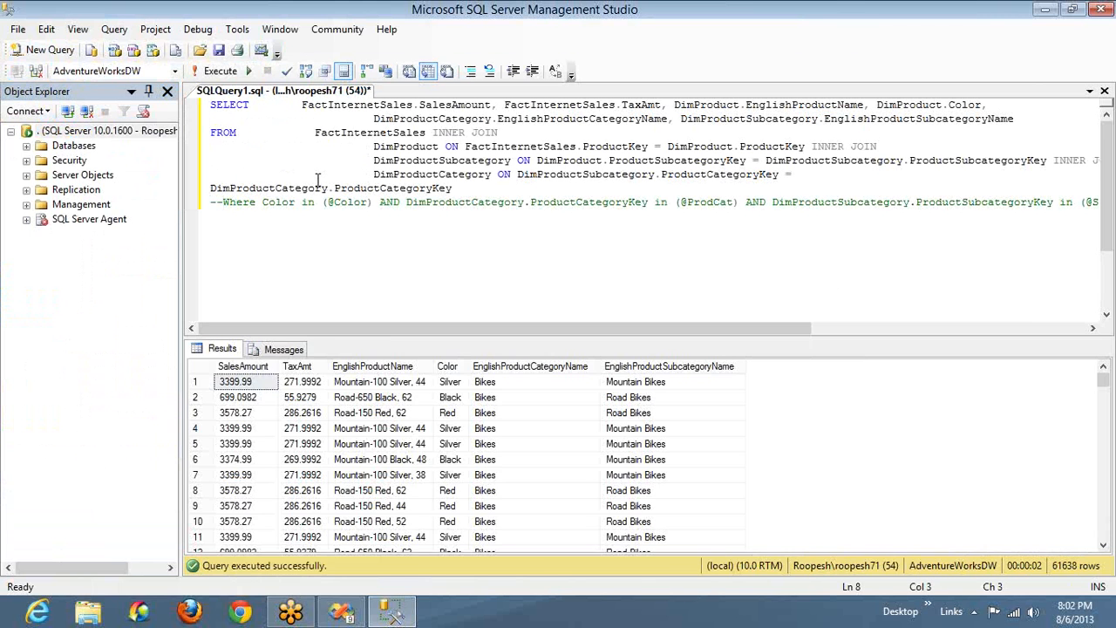
Step: Remove the leading indentation from all lines of the query
key(ctrl+a)
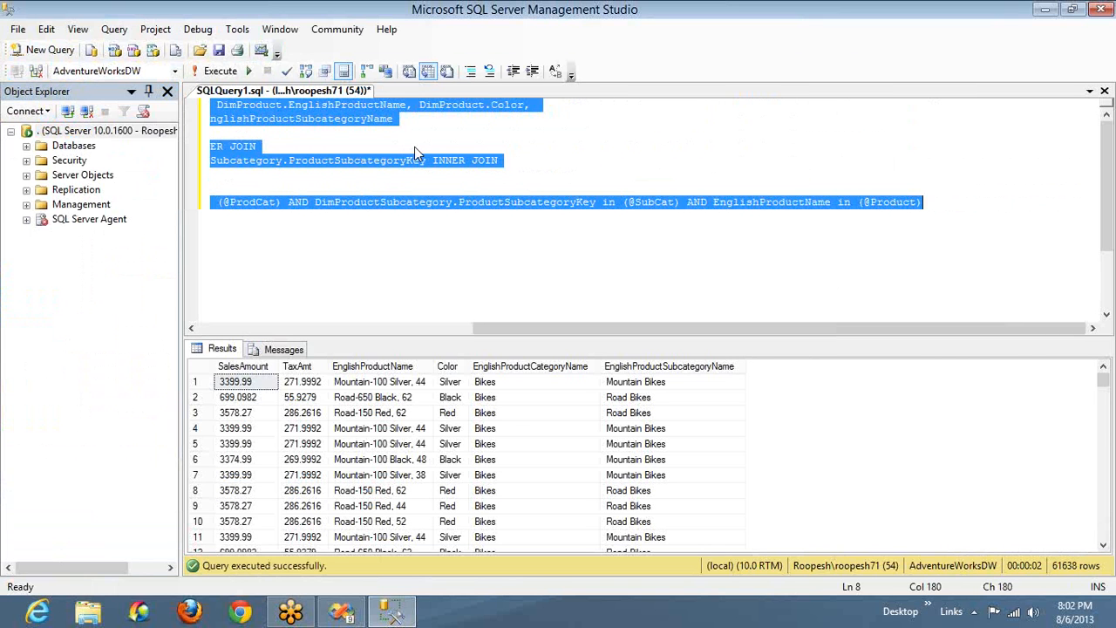
key(ctrl+Home)
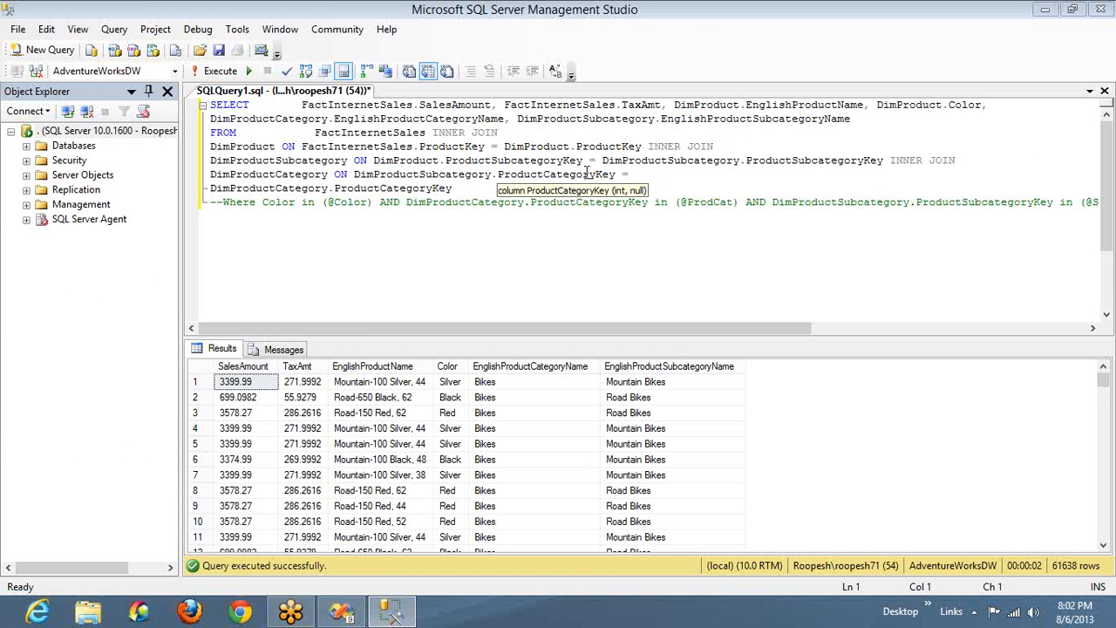
Step: Add the line "inner join DimTime on DimTime.TimeKey =" above the commented Where clause
click(476, 193)
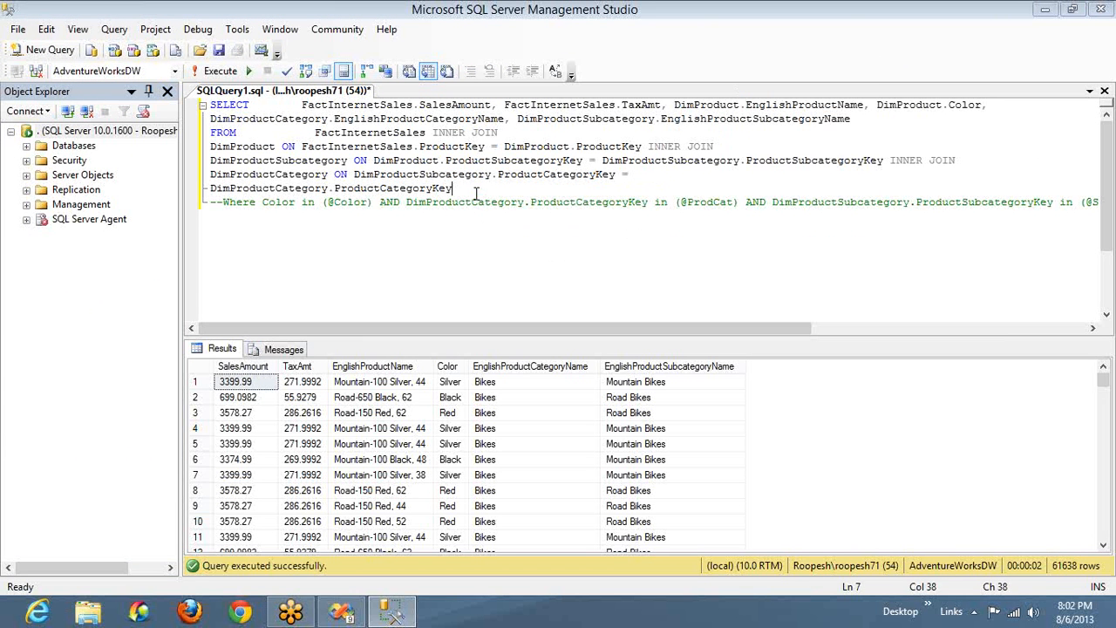
key(Return)
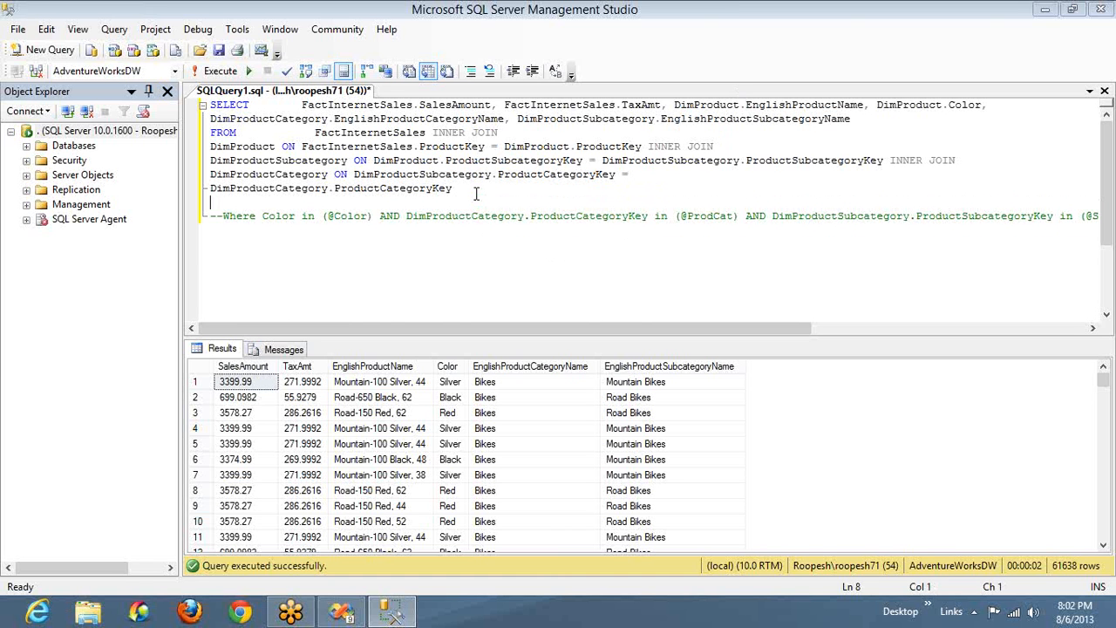
text(inner j)
text(oin Dim)
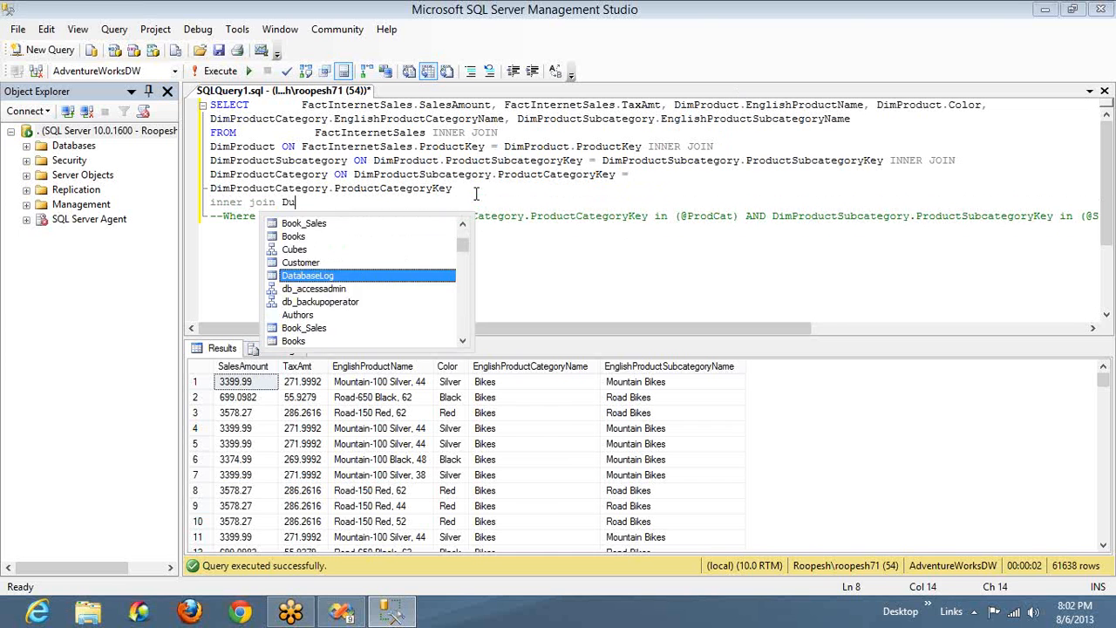
text(Time )
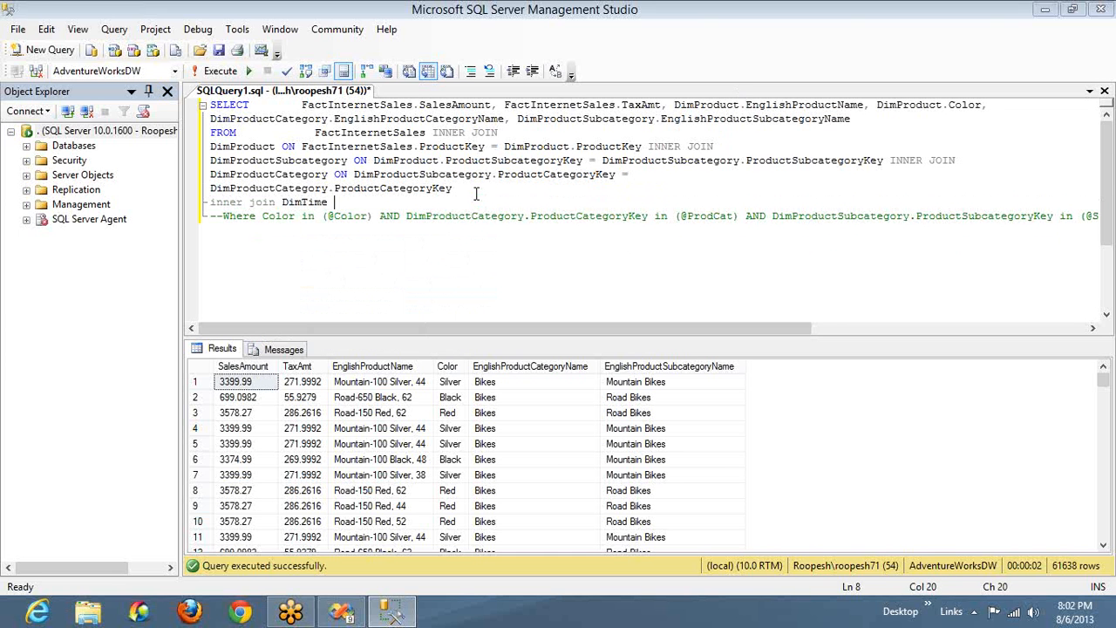
text(on Di)
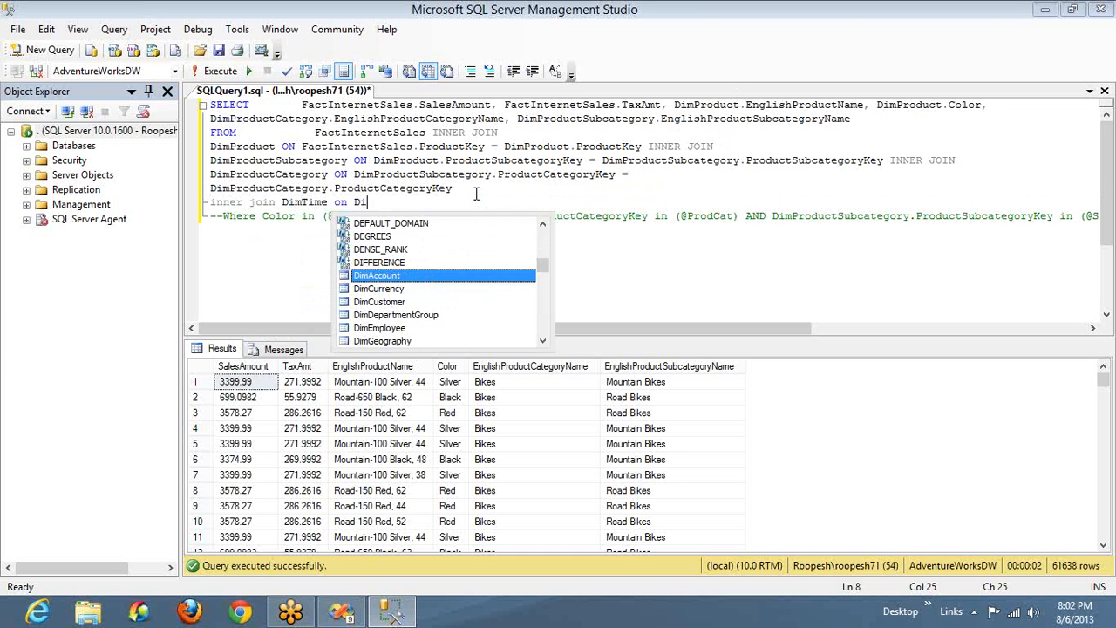
text(mTime.)
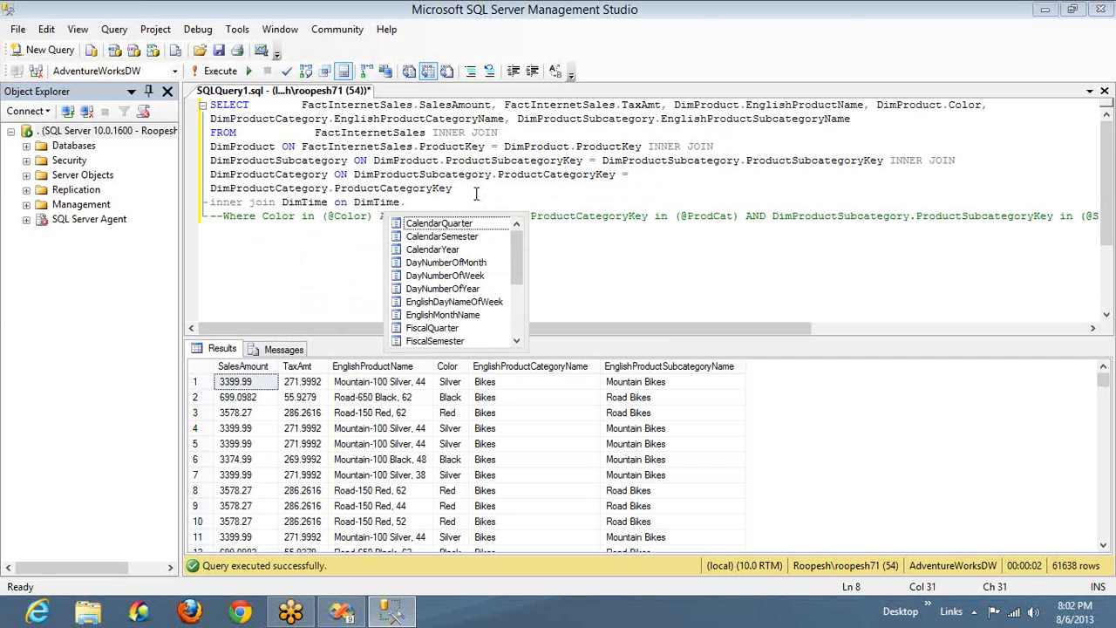
text(TimeKey = )
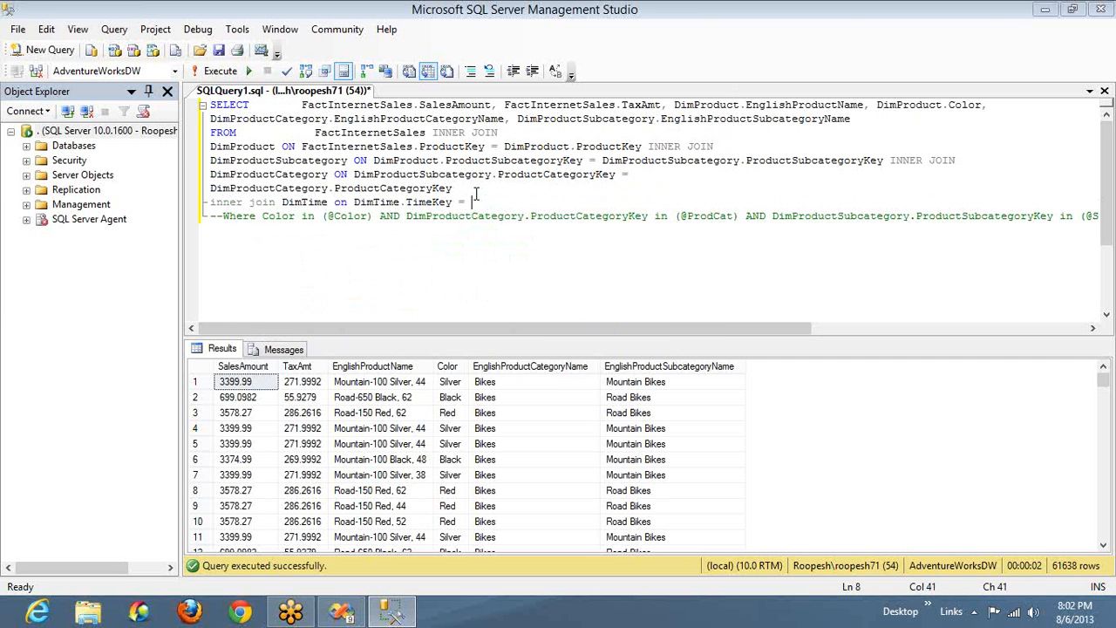
Step: Complete the DimTime join condition with FactInternetSales.OrderDateKey
text(Fact)
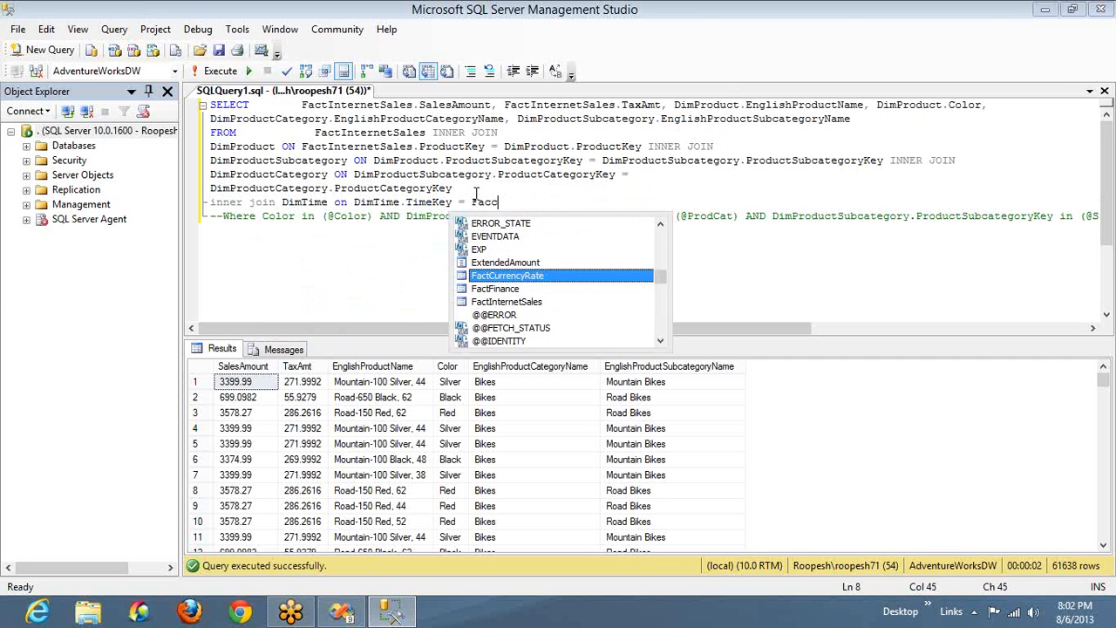
key(Down)
key(Down)
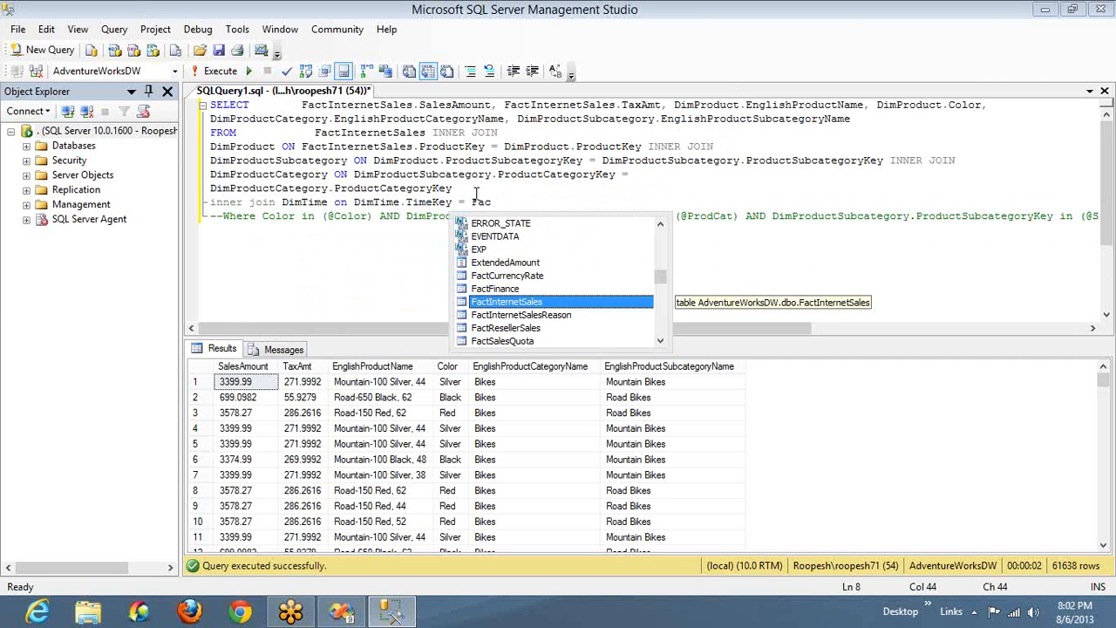
text(.)
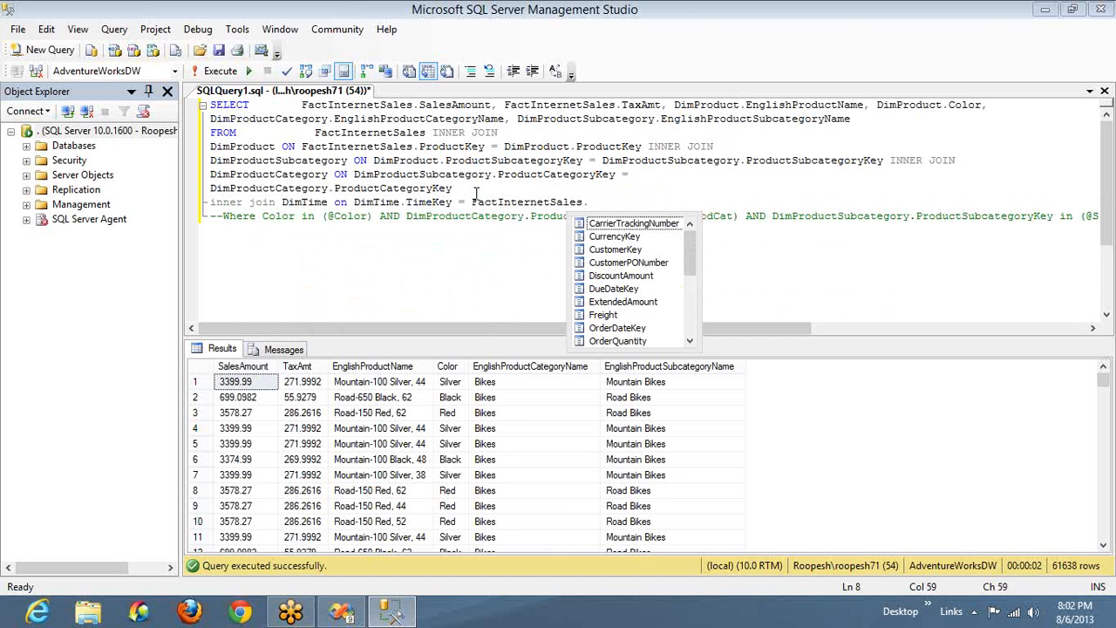
text(Or)
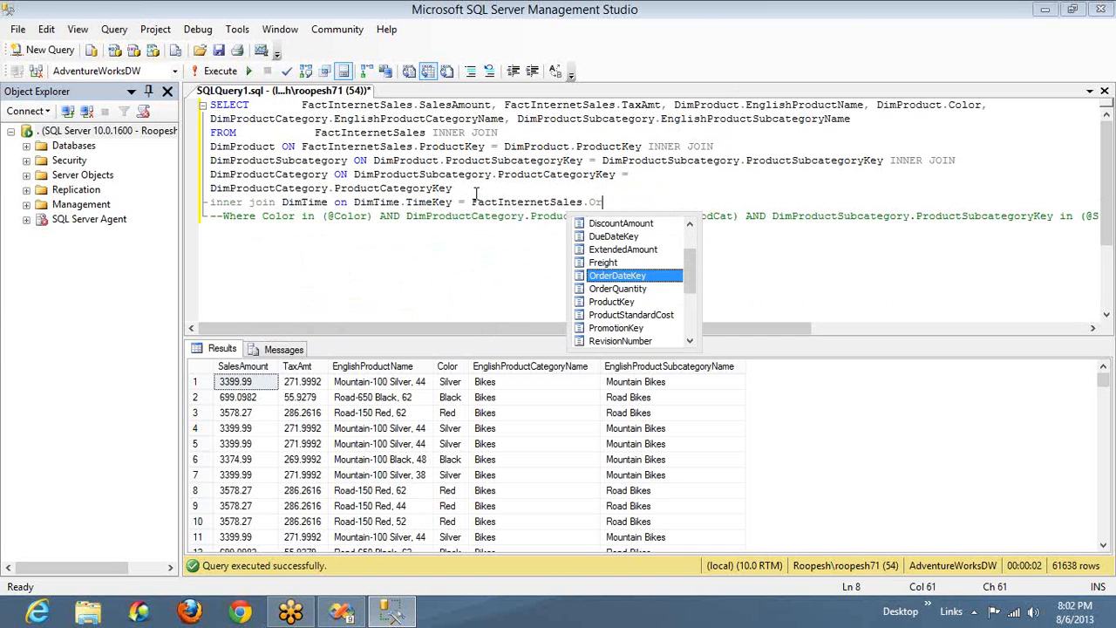
key(Tab)
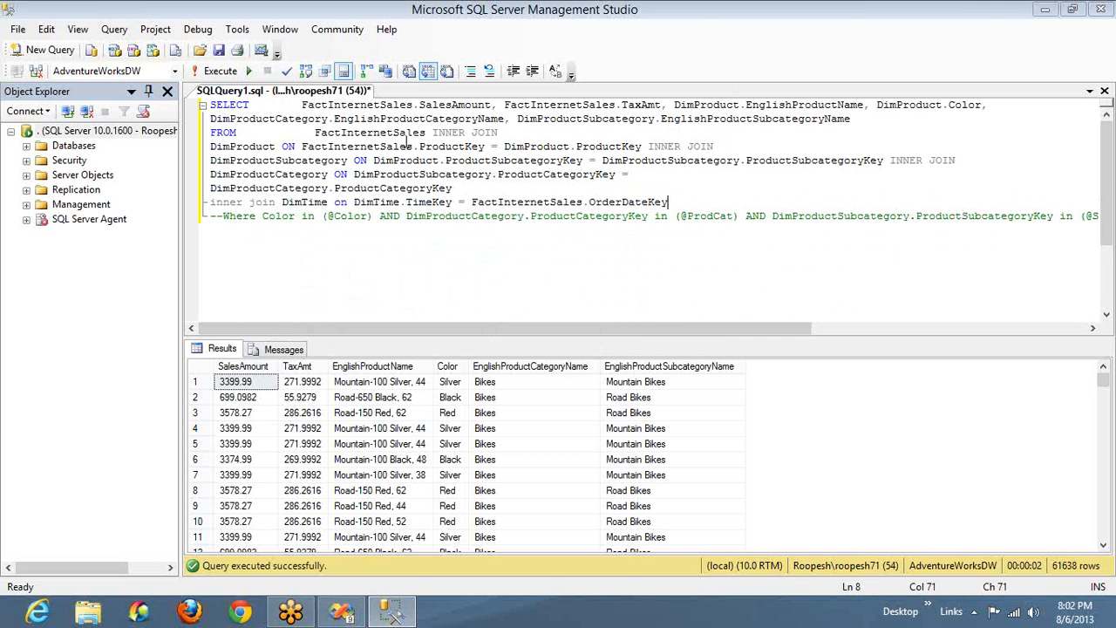
Step: Add DimTime.FullDateAlternateKey as the first column of the SELECT list and execute the query
click(302, 106)
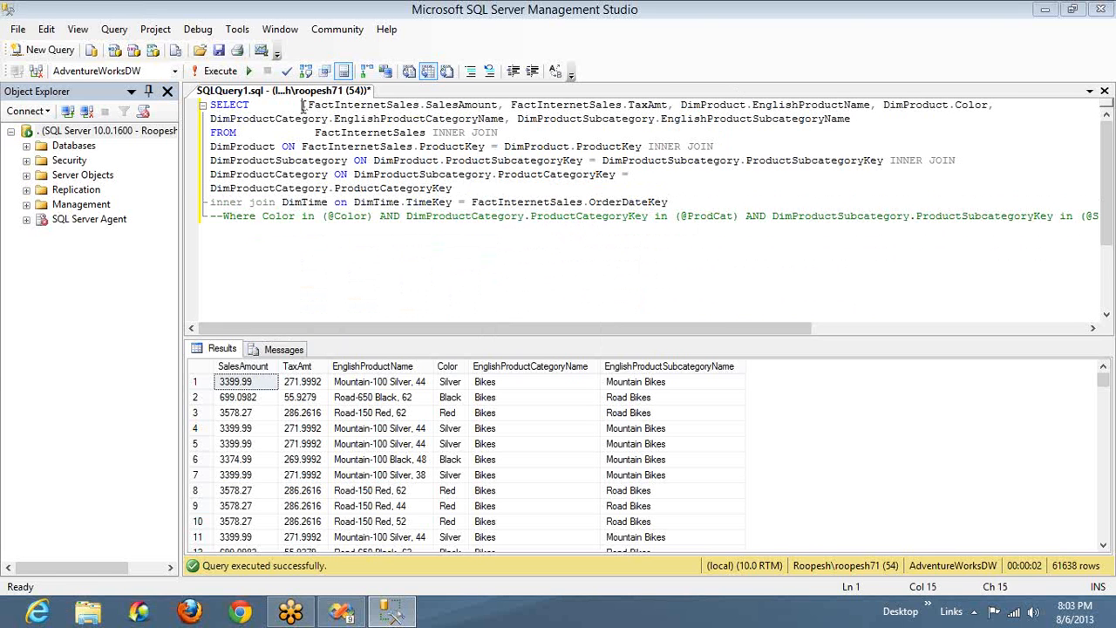
text(DimTime ,)
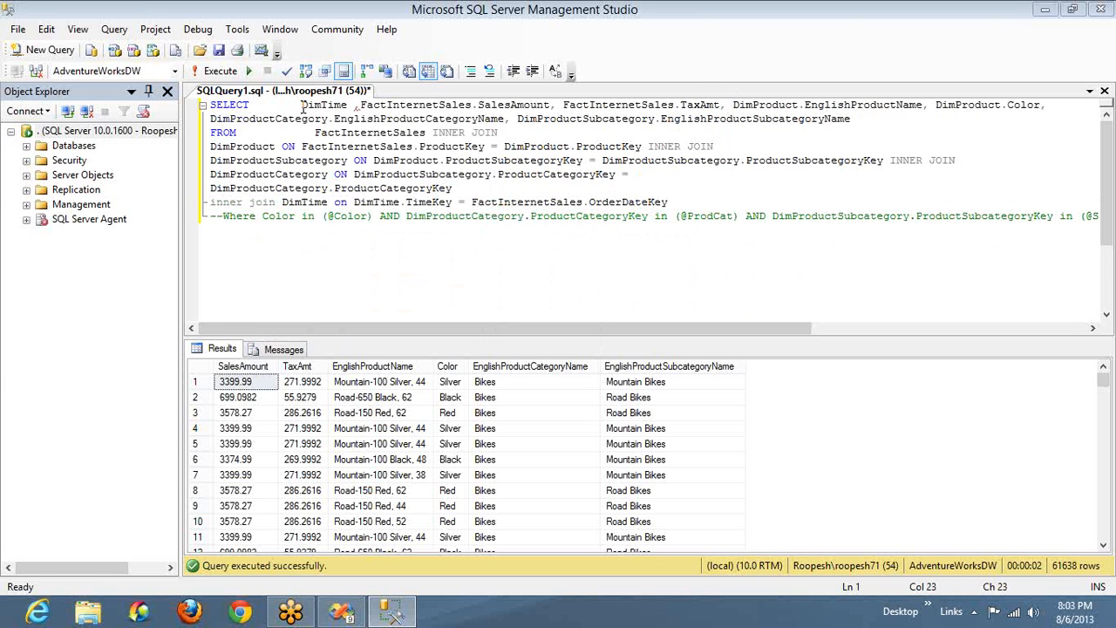
key(BackSpace)
text(.Ful)
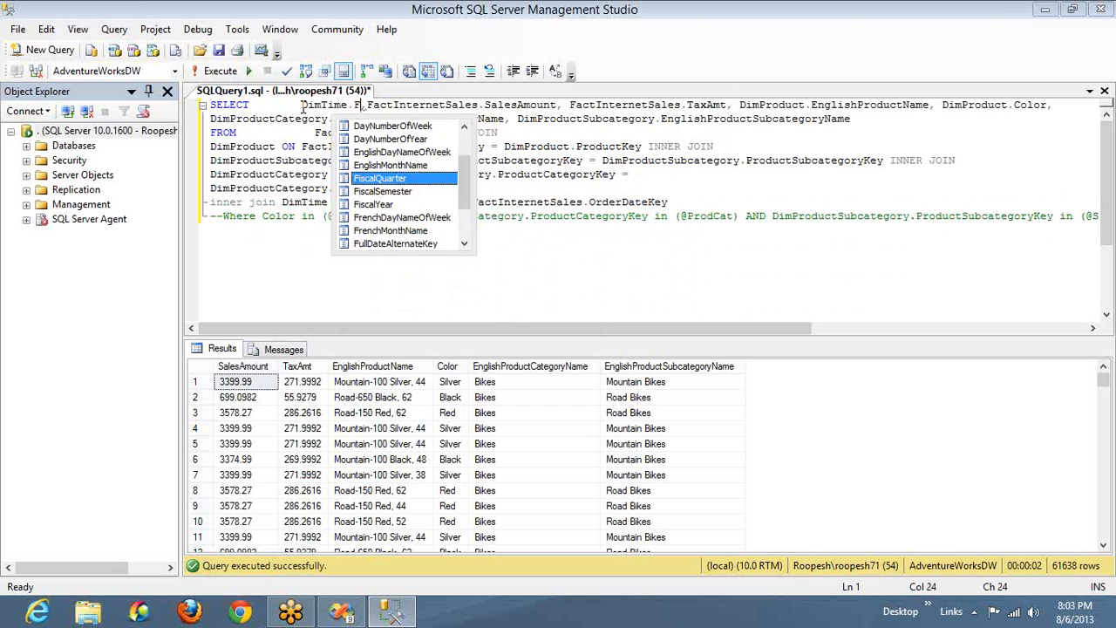
text(lDateAlternateKey)
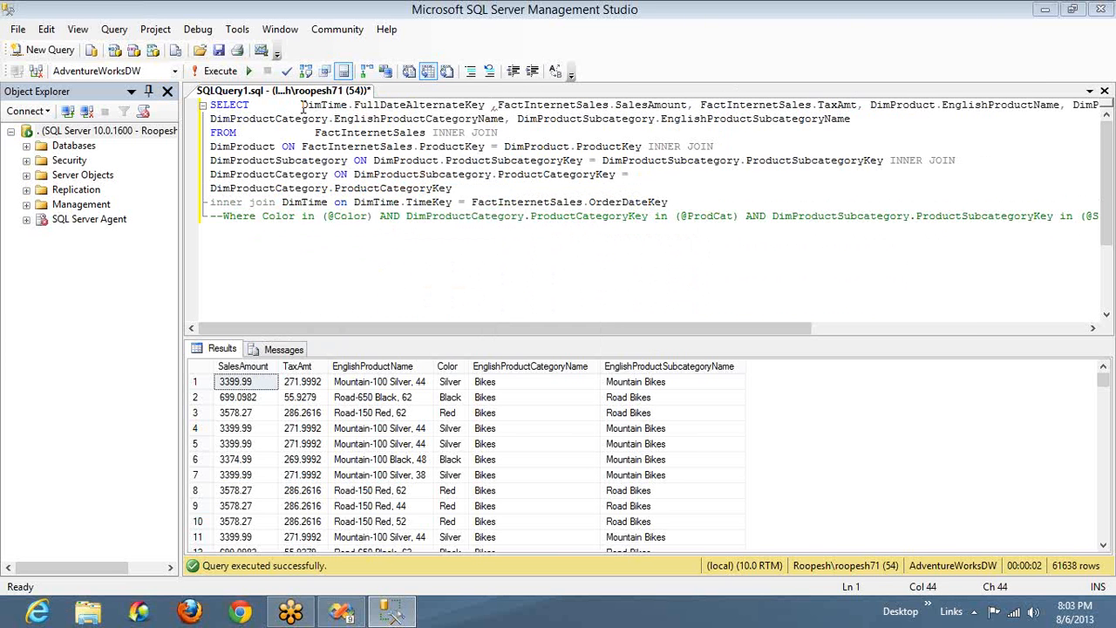
key(BackSpace)
key(F5)
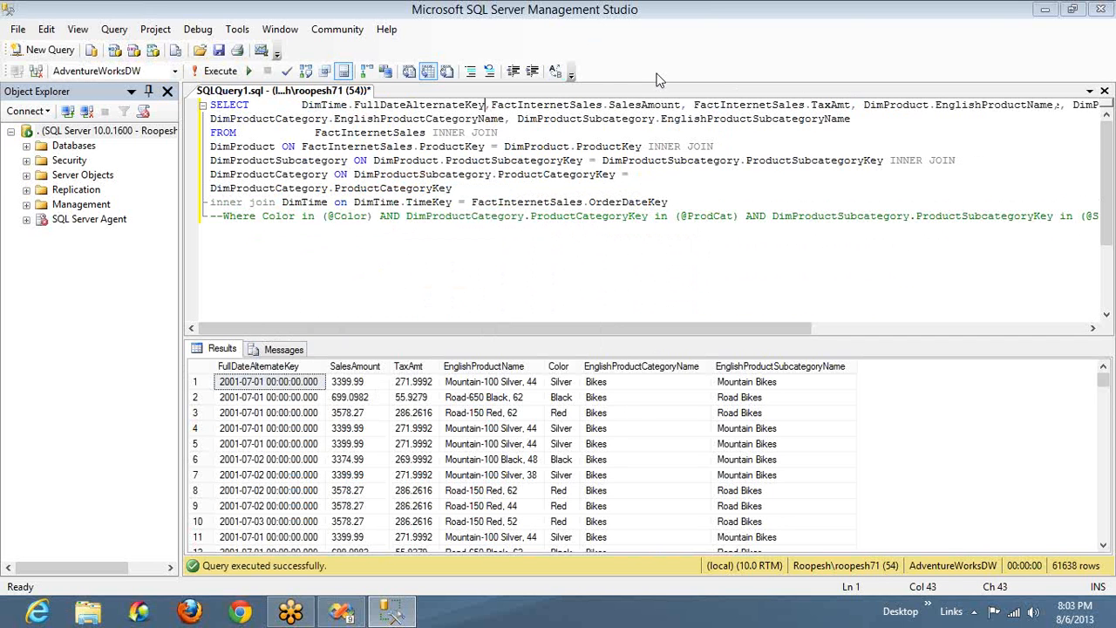
Step: Alias the FullDateAlternateKey column as "Order Date" and execute the query
text(as ")
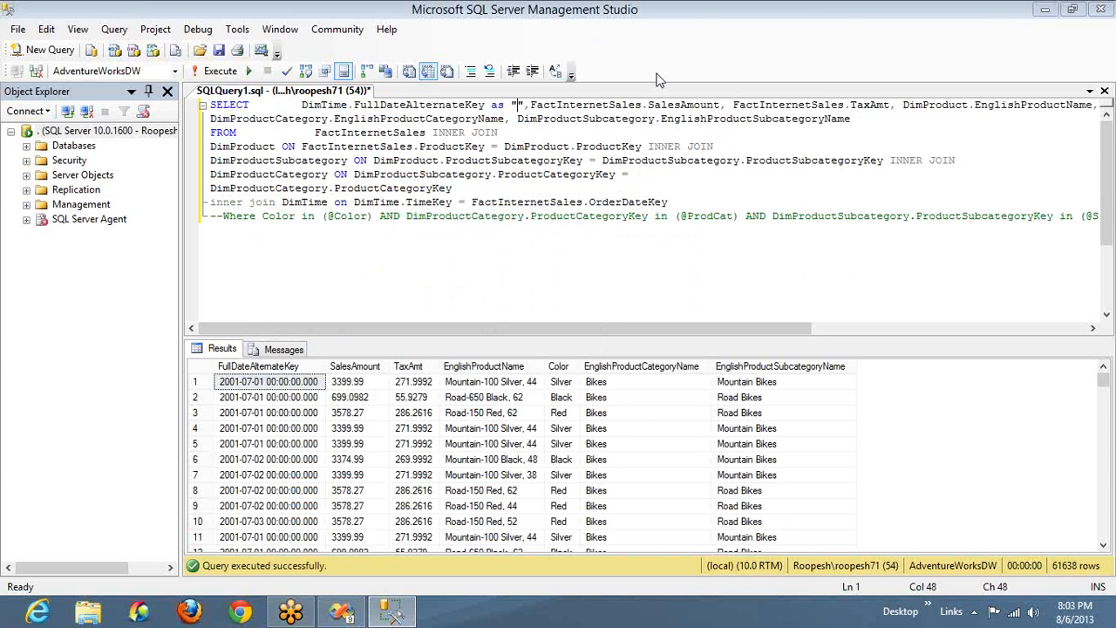
text(Order Da)
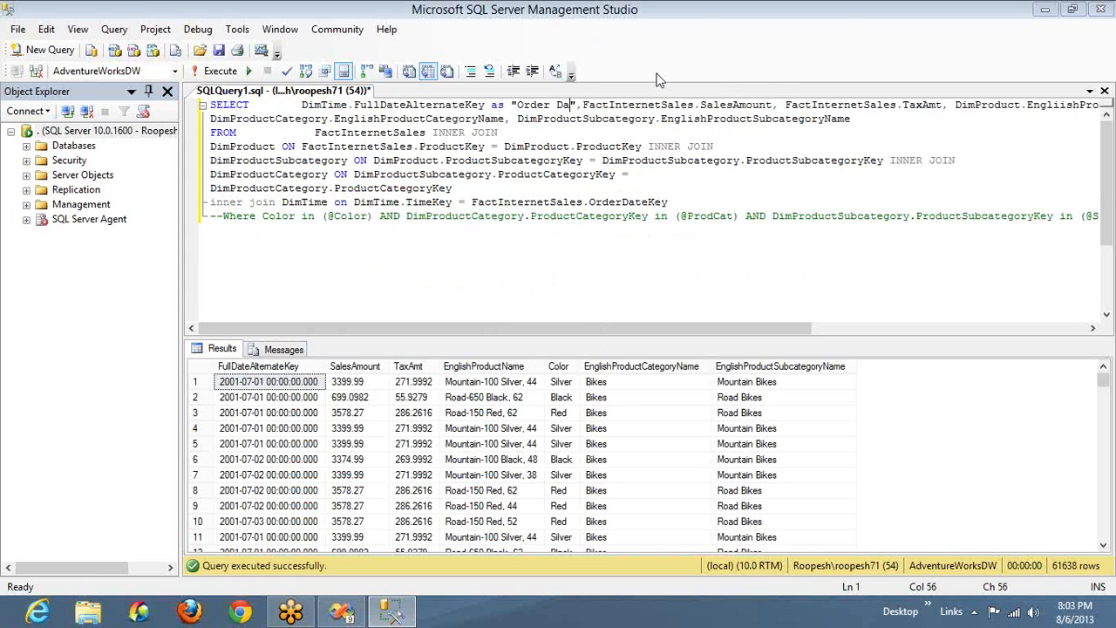
text(te)
key(F5)
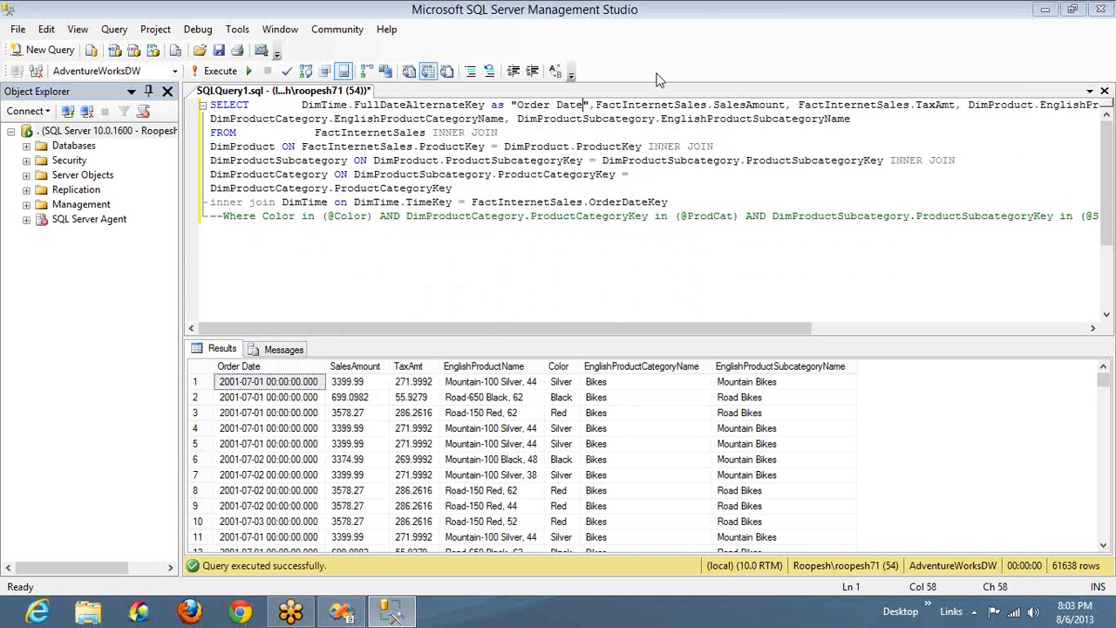
shift+click(683, 200)
key(shift+Home)
key(Down)
key(Up)
key(shift+End)
drag(420, 216, 532, 137)
click(532, 138)
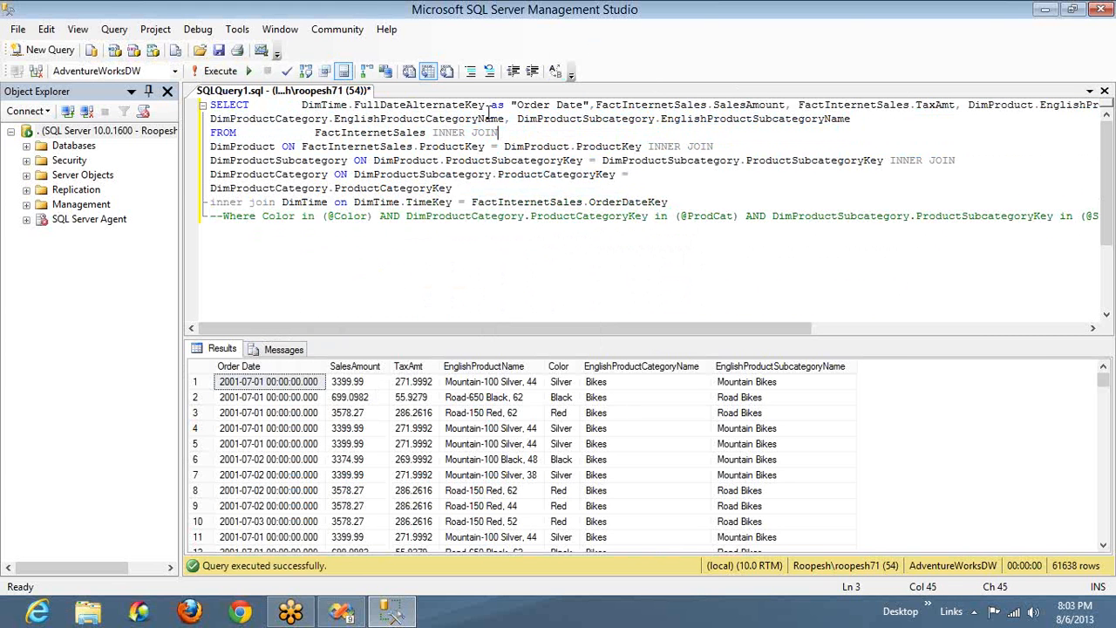
Step: Uncomment the Where clause at the end of the query
click(222, 216)
key(BackSpace)
key(BackSpace)
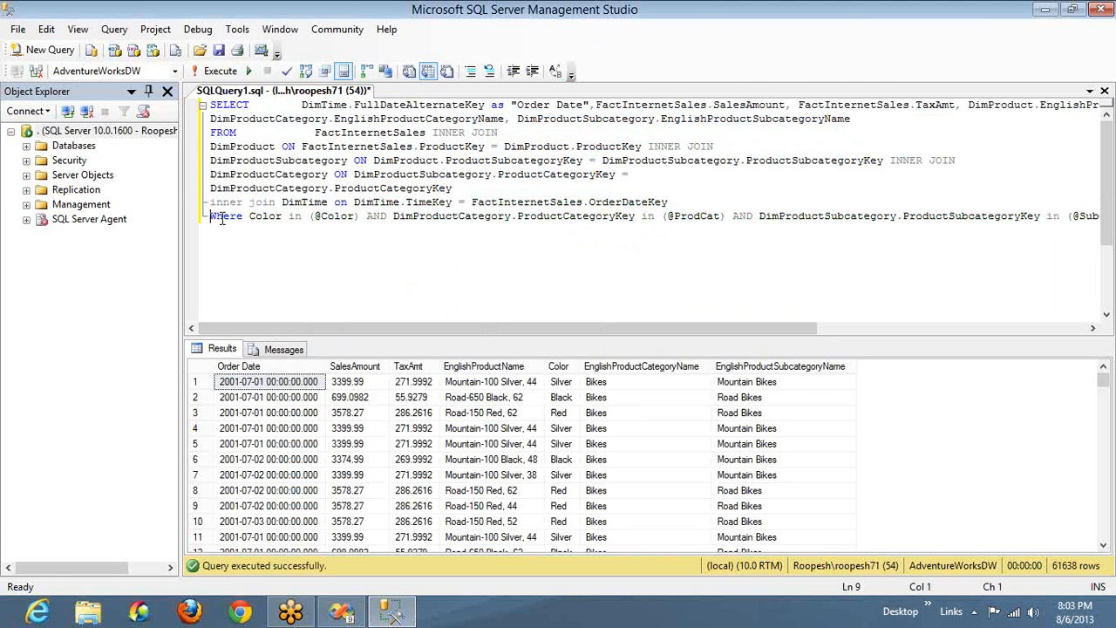
Step: Copy the entire query, switch to Visual Studio, and paste it as the Imp_DataSet query, accepting the dataset properties
key(ctrl+a)
key(ctrl+c)
key(alt+Tab)
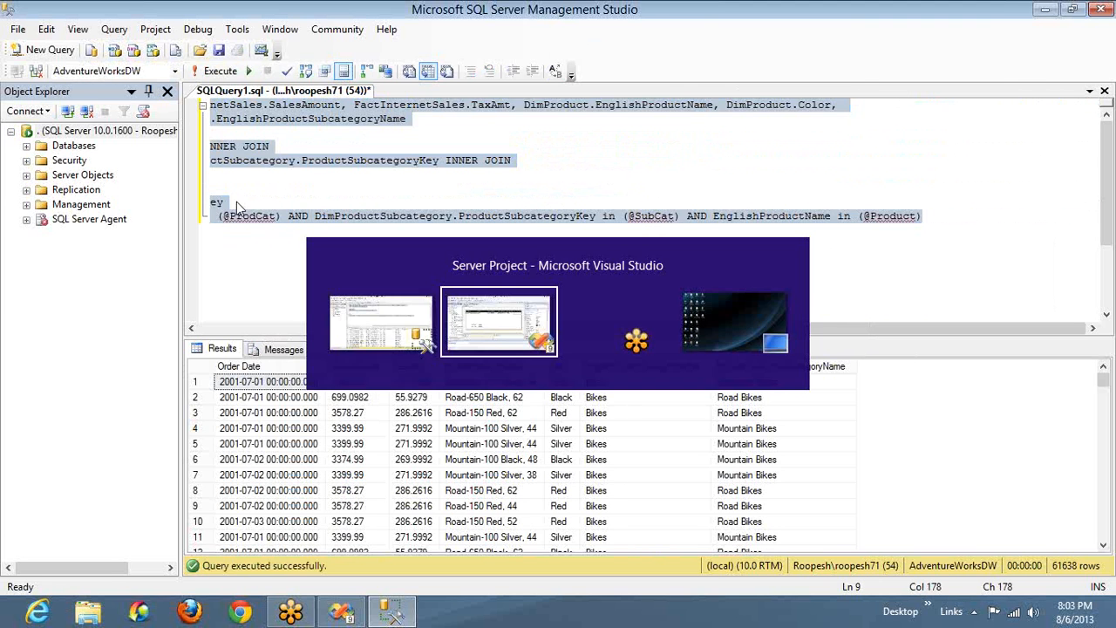
key(ctrl+v)
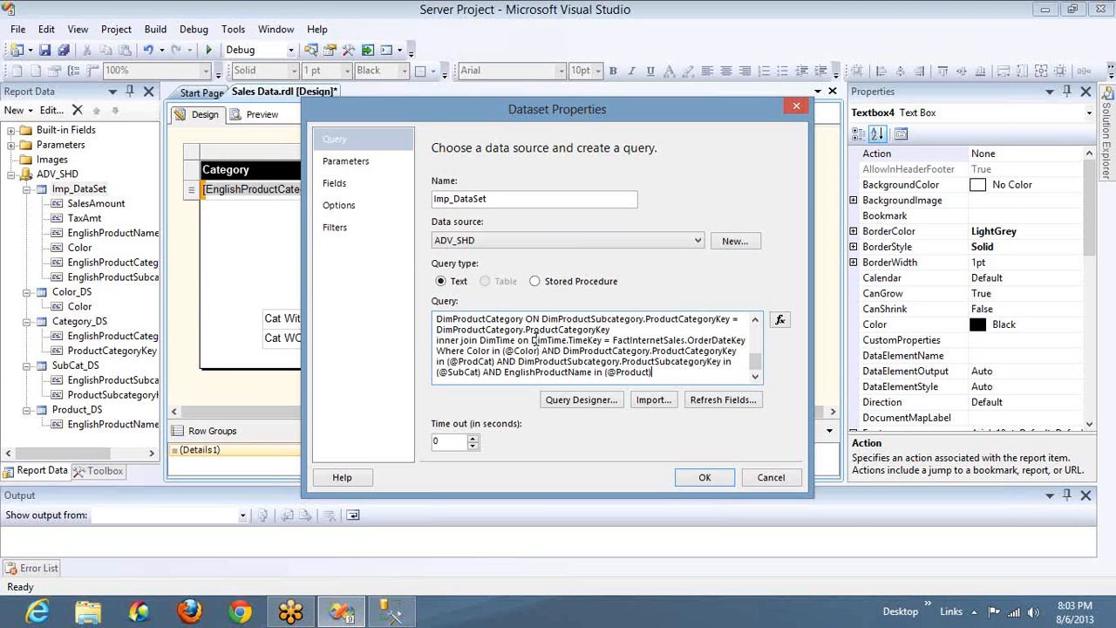
click(702, 478)
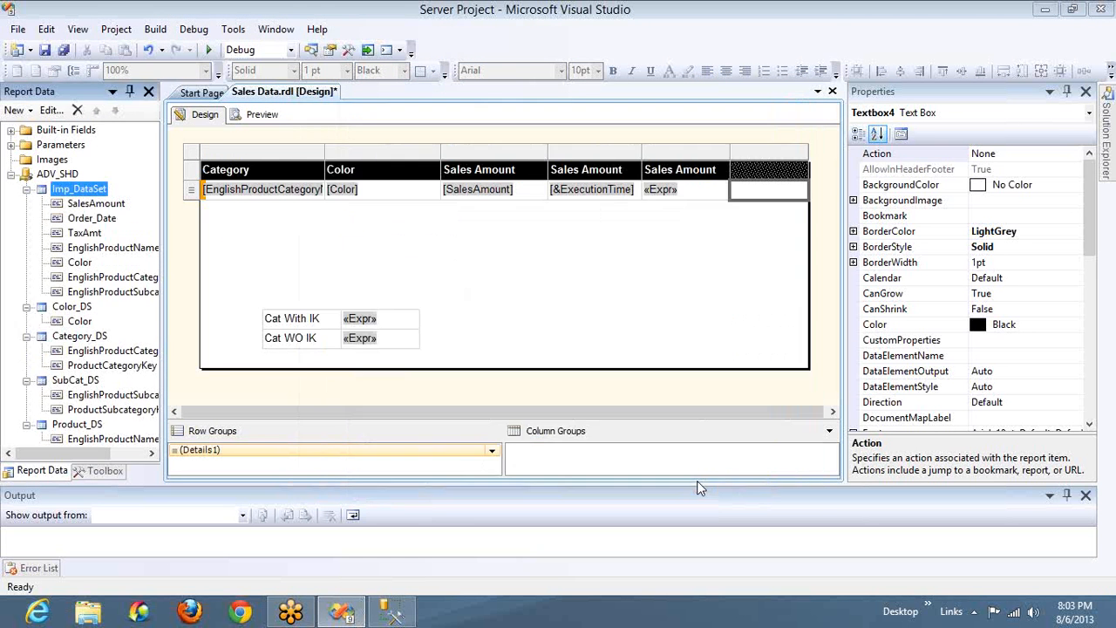
Step: Place the Order_Date field from Imp_DataSet in the empty last column of the main table's detail row
click(91, 219)
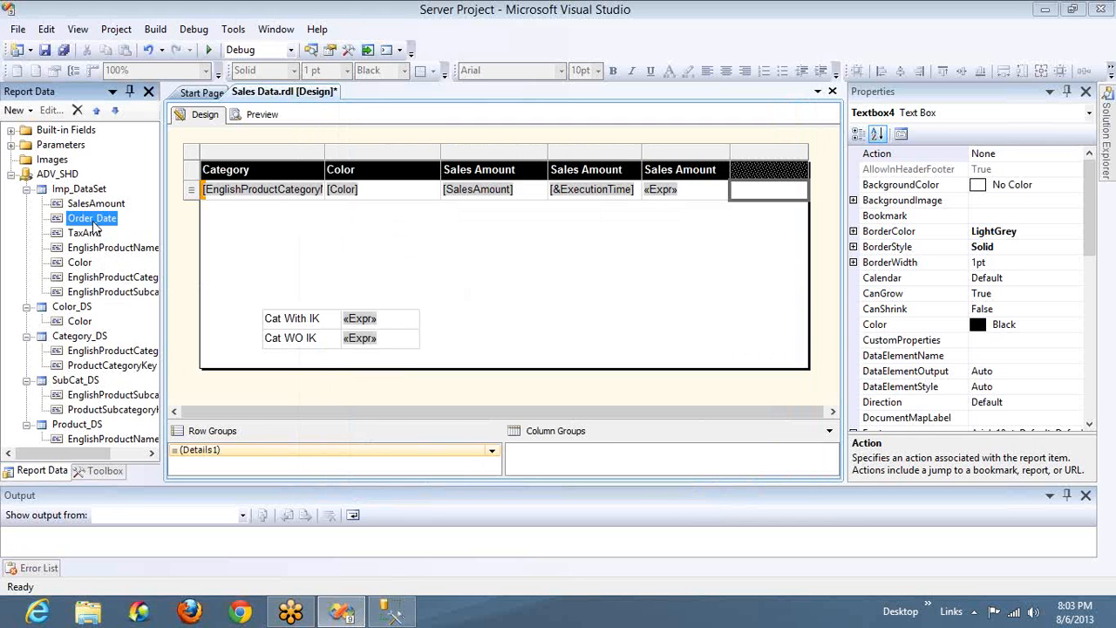
click(802, 191)
click(841, 220)
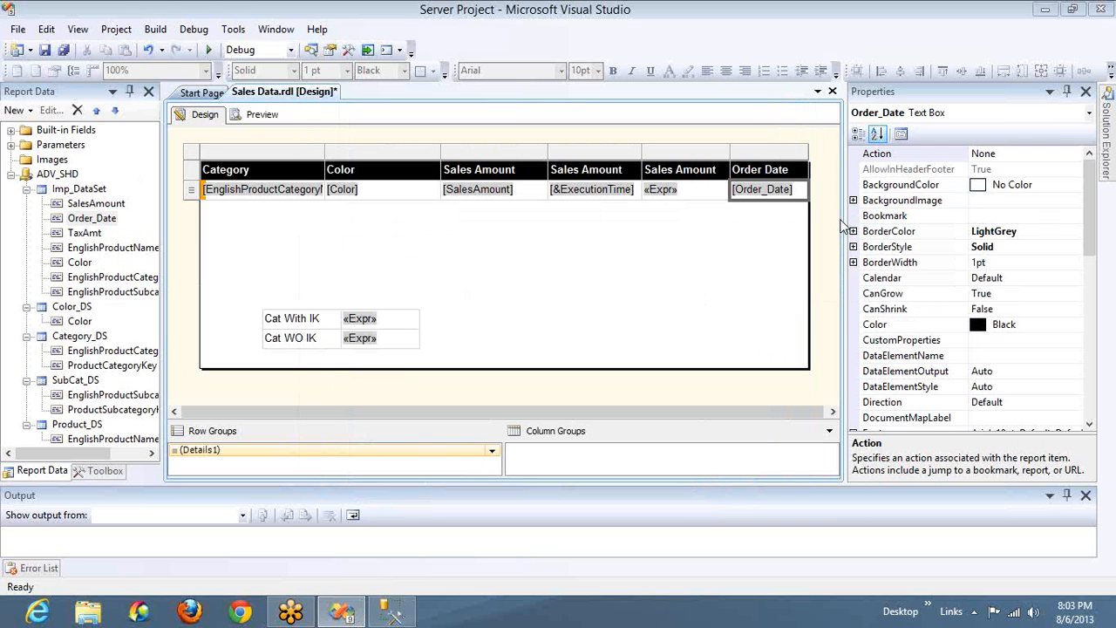
Step: Delete the small Cat With IK / Cat WO IK table and shrink the report body to the main table's height
click(332, 318)
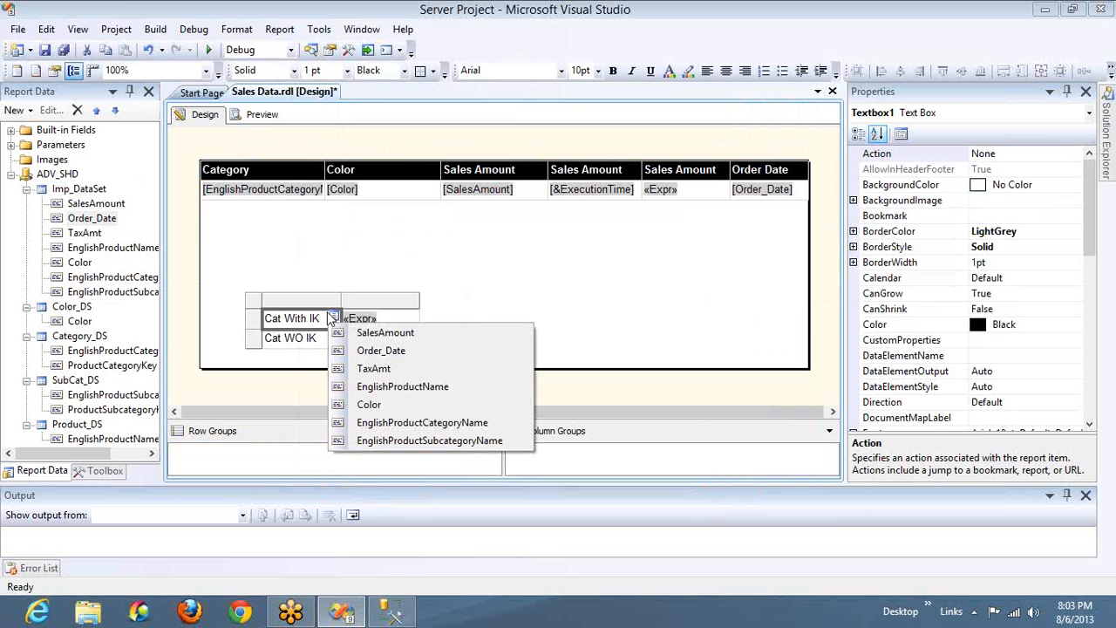
click(258, 303)
key(Delete)
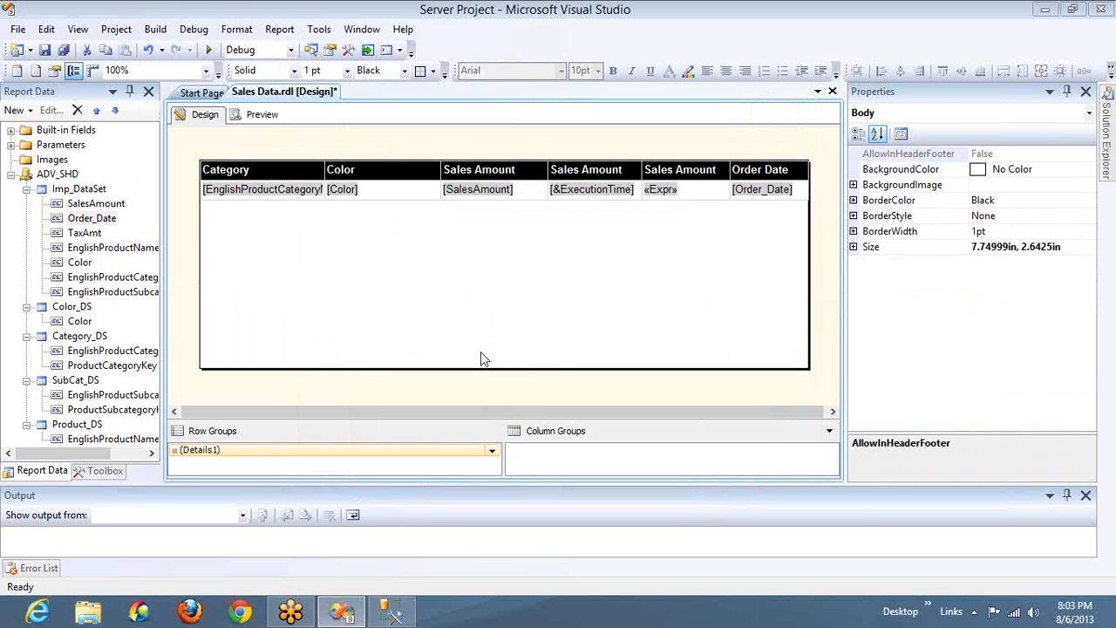
drag(492, 370, 493, 201)
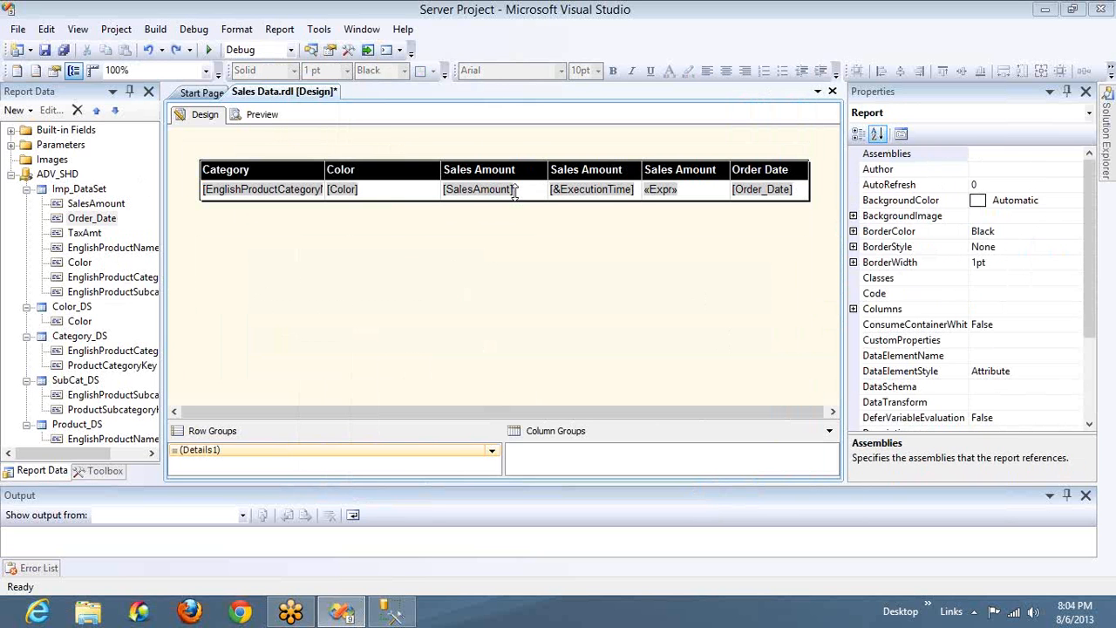
Step: Preview the report with the Properties pane set to auto-hide, and return to the report design
click(260, 115)
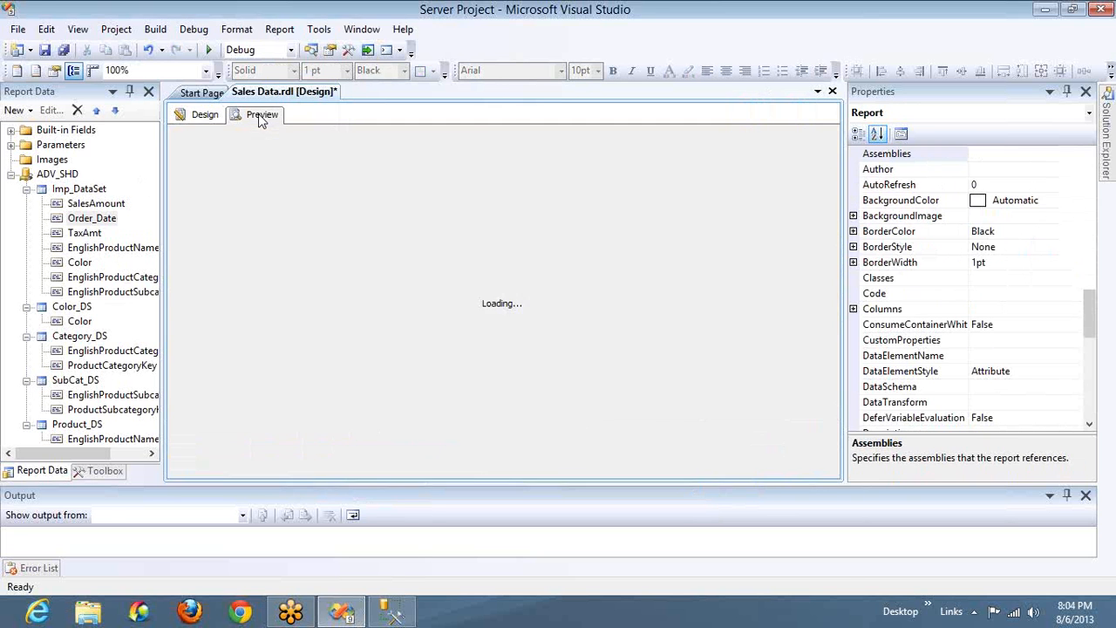
click(1067, 91)
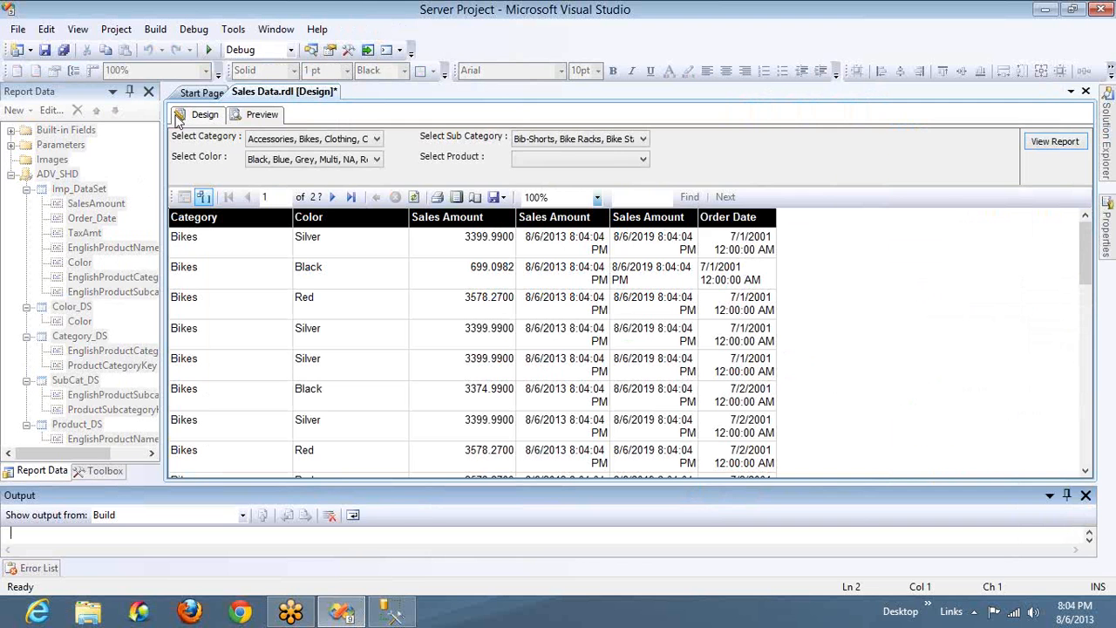
click(202, 120)
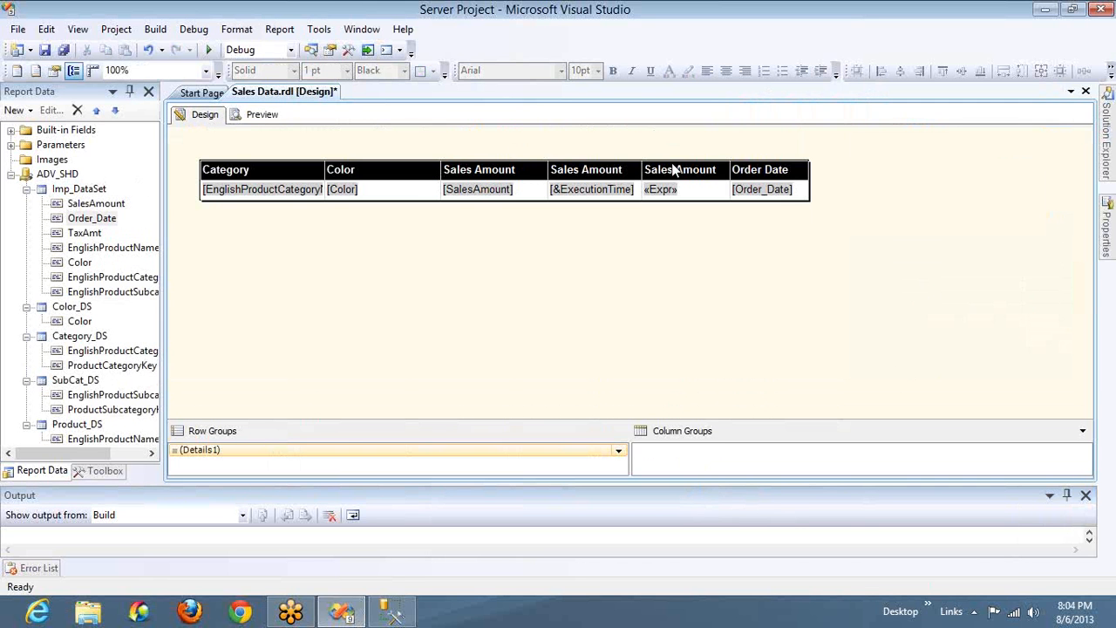
Step: Delete the two extra Sales Amount columns containing the «Expr» and [&ExecutionTime] cells from the table
click(673, 169)
right_click(676, 151)
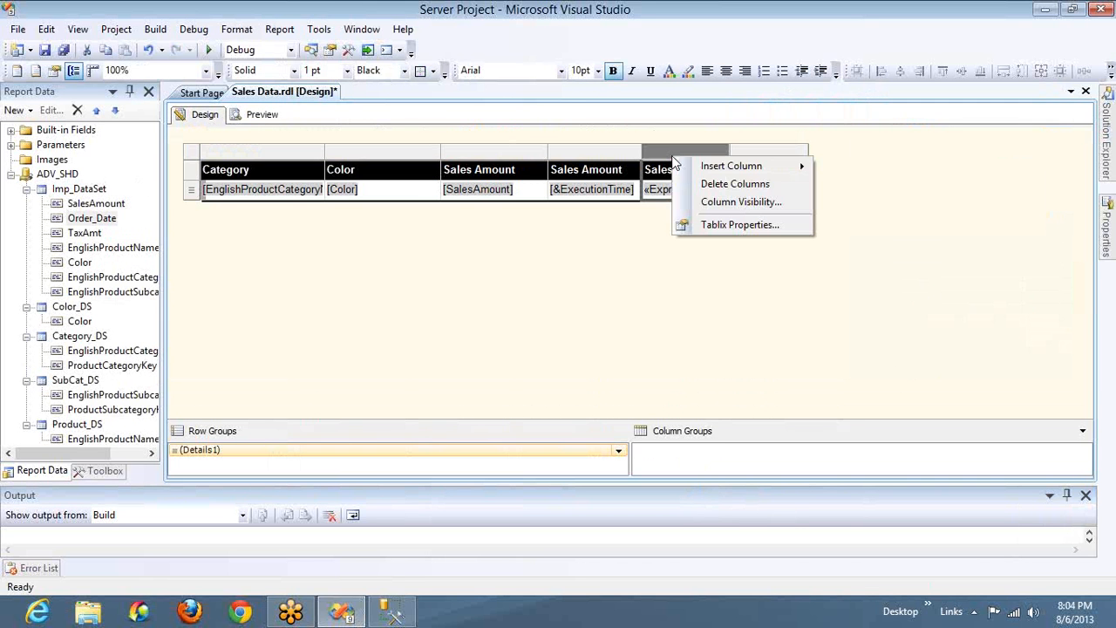
click(703, 187)
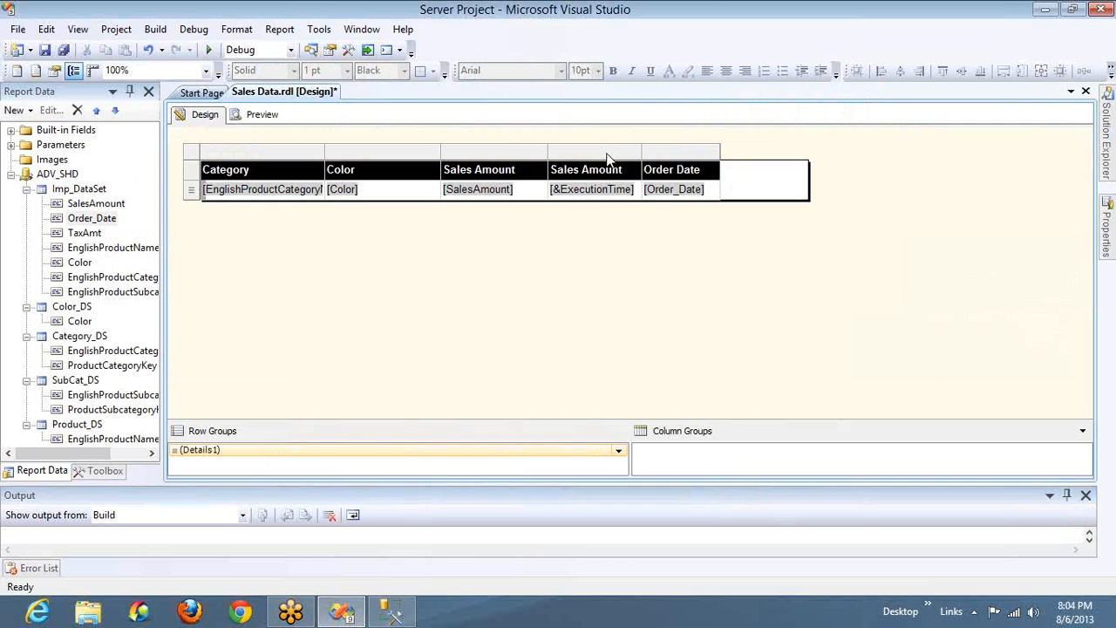
right_click(610, 155)
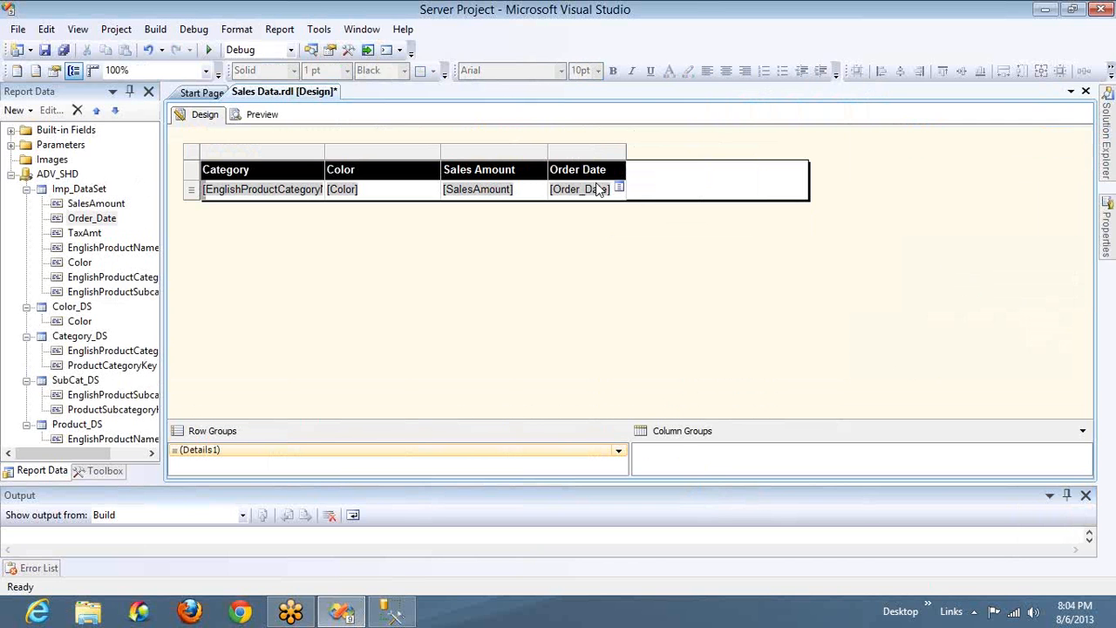
Step: Set the TextAlign property of the Order_Date detail cell to Left
click(596, 191)
click(1106, 228)
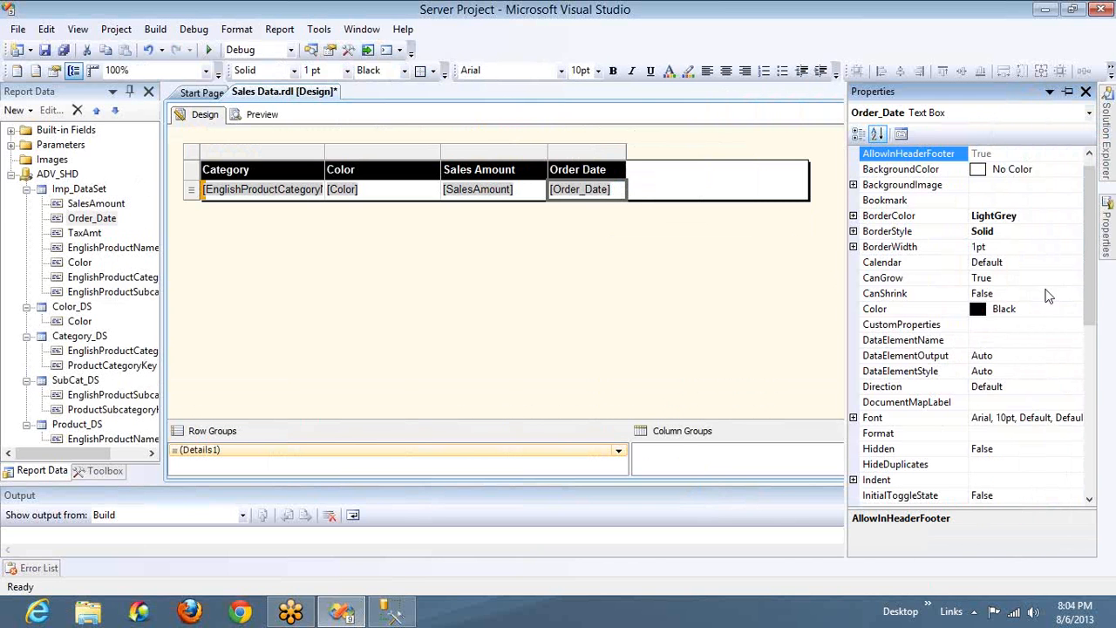
click(1093, 465)
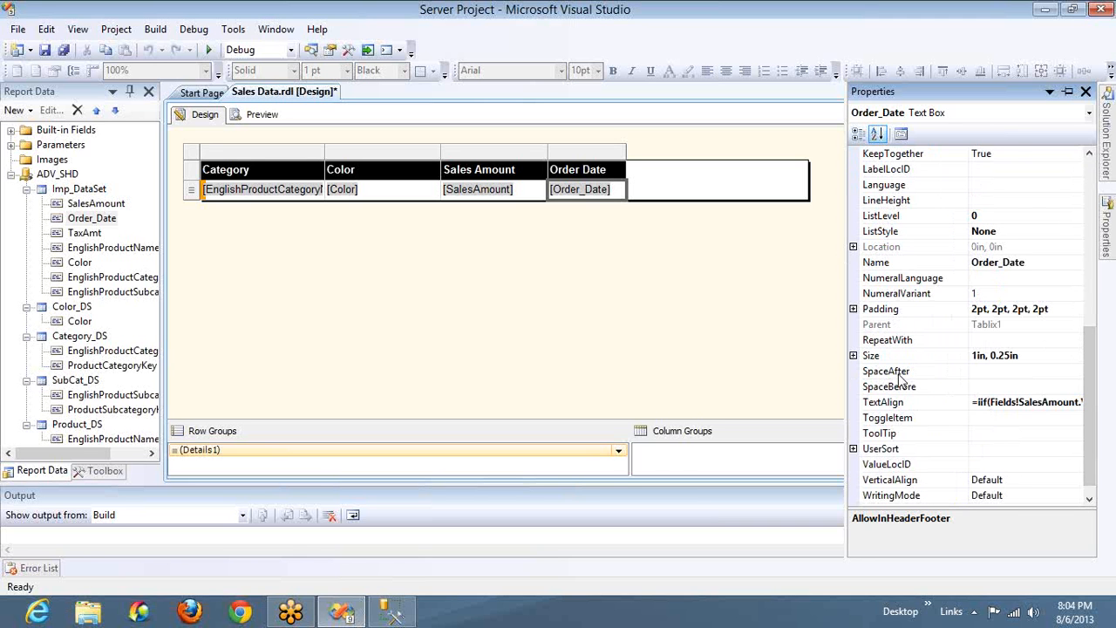
click(1070, 401)
click(1075, 402)
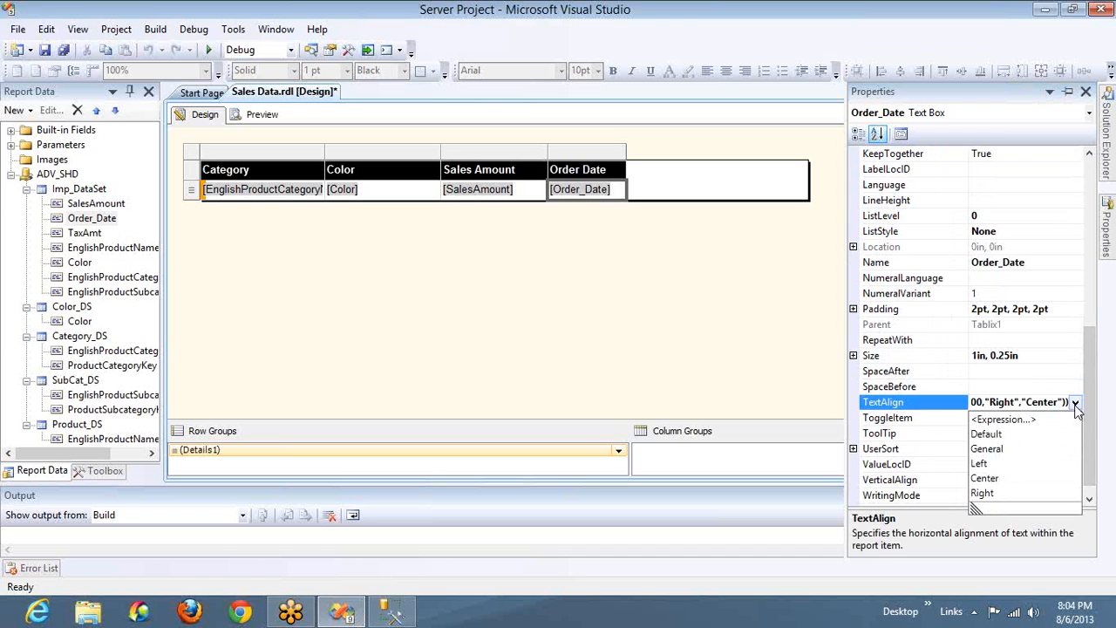
click(981, 463)
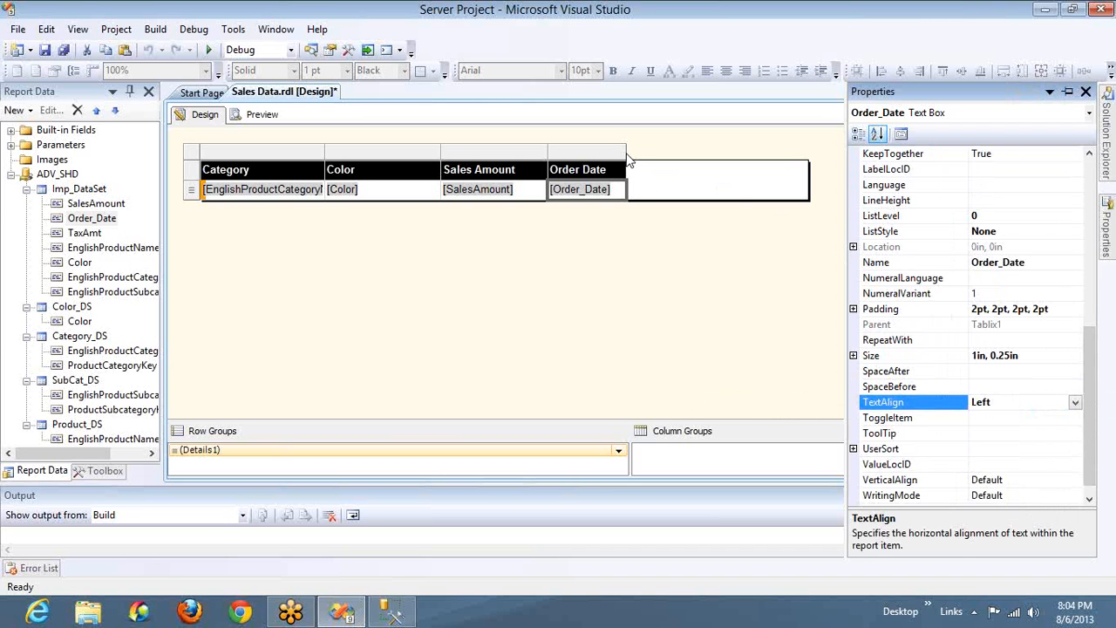
Step: Widen the Order Date column to the edge of the report body and check it in the report preview
drag(626, 153, 810, 157)
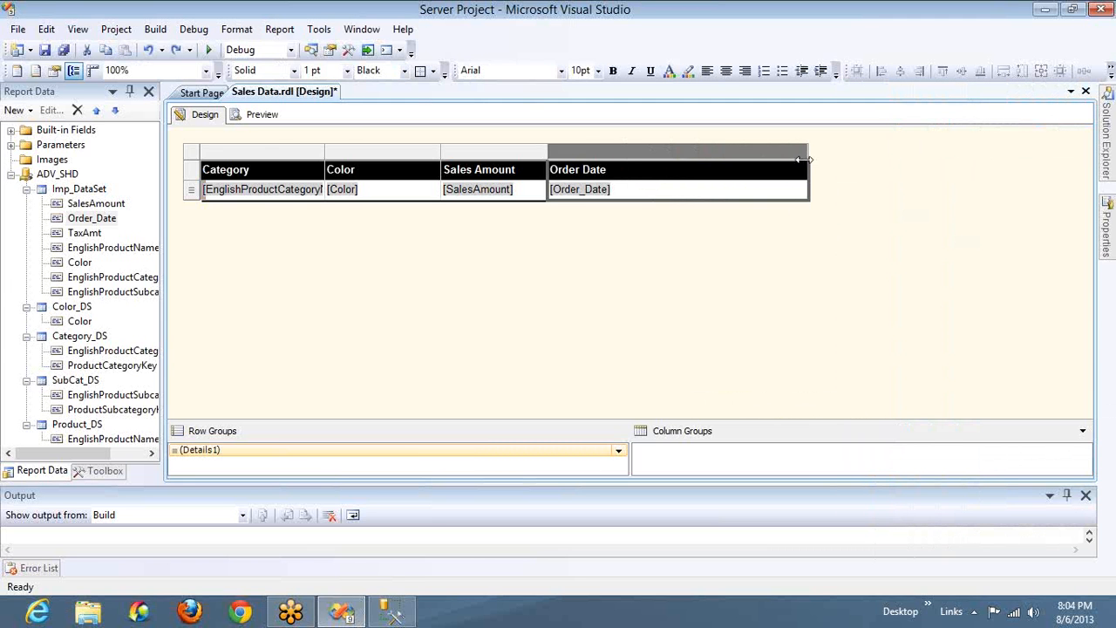
click(264, 118)
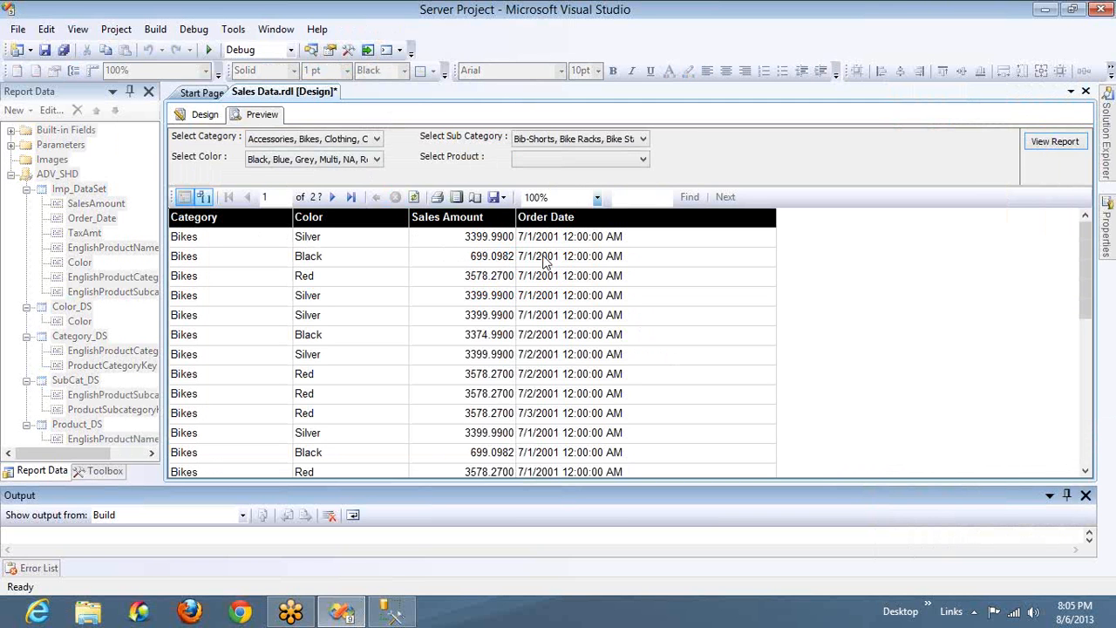
click(205, 114)
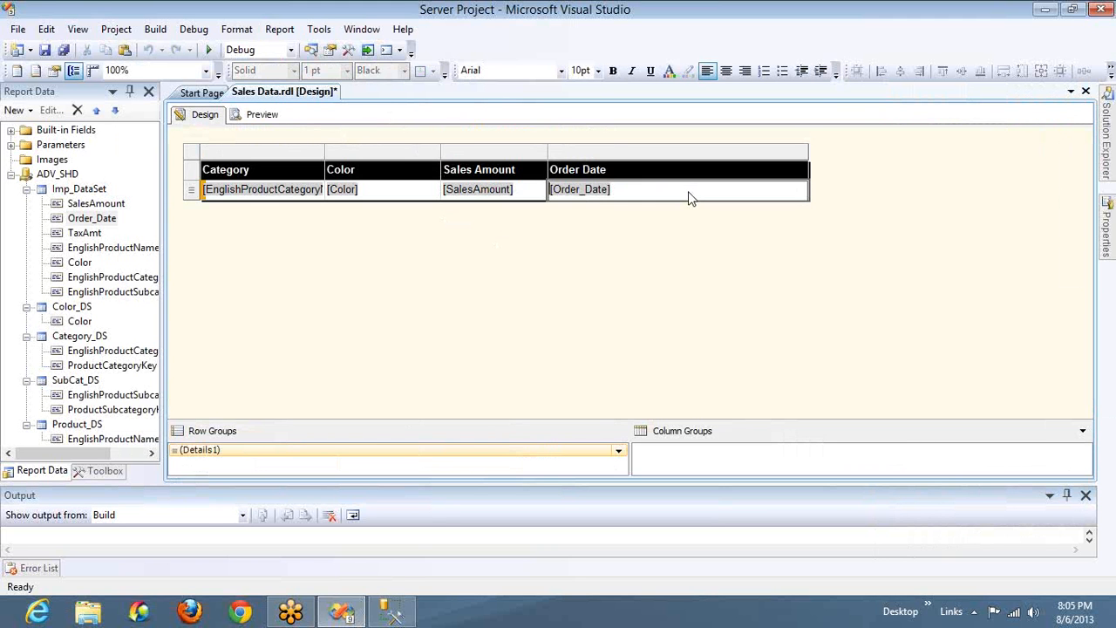
Step: Open the expression of the Order_Date cell and show the description of CDate among the Date & Time functions
right_click(689, 195)
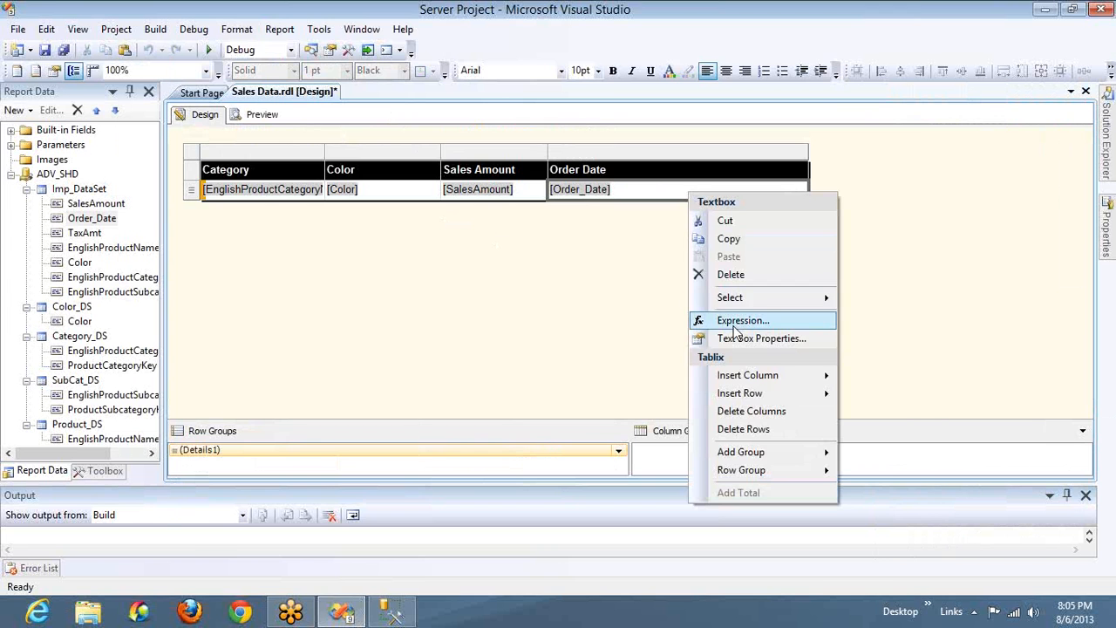
click(735, 321)
click(207, 469)
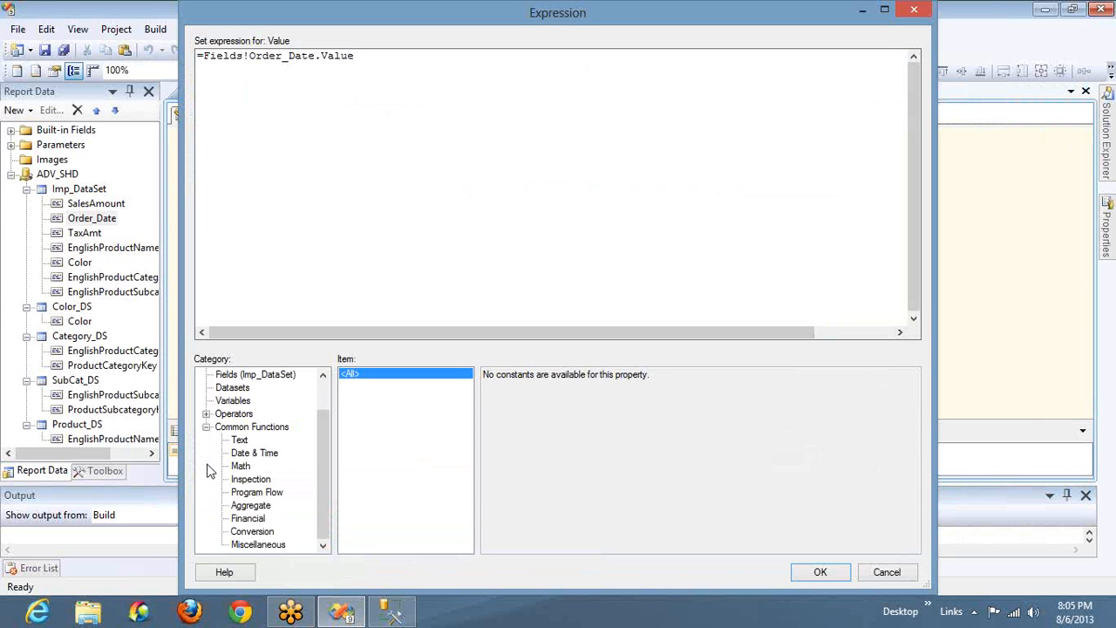
click(240, 454)
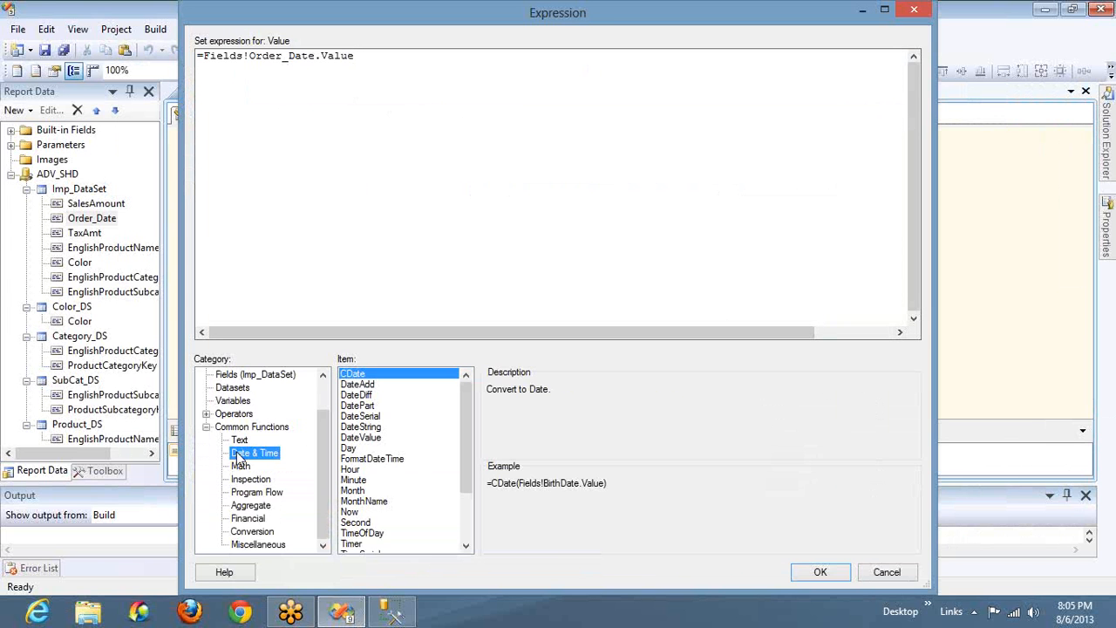
click(362, 375)
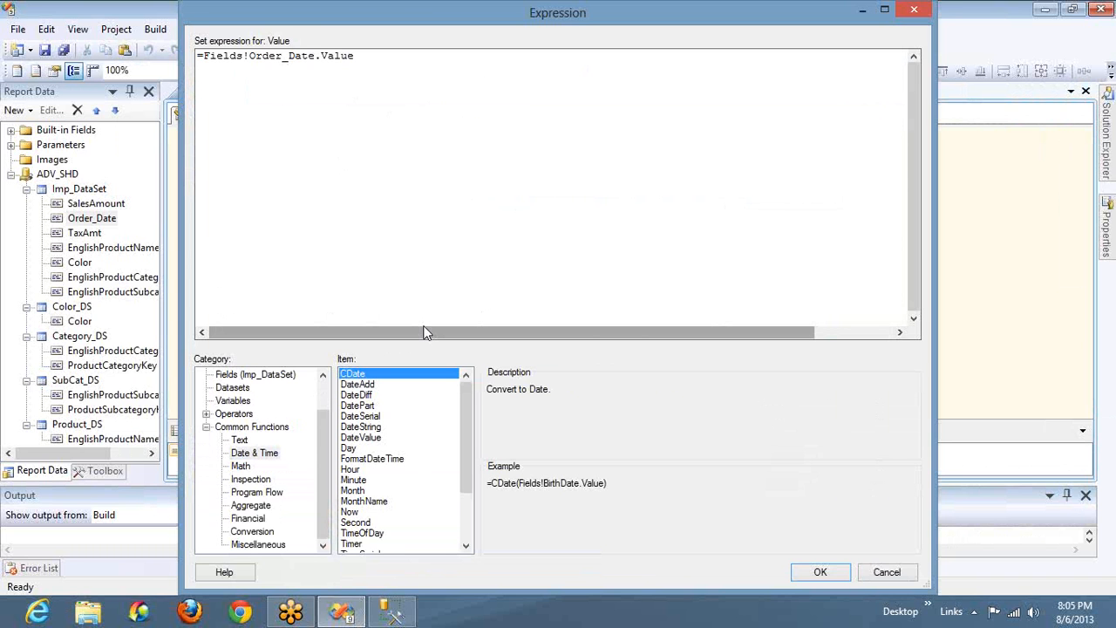
Step: Open a blank Notepad document and enter "01/01/2001" in quotes, plus 01/01/2001 without quotes two lines below
key(super+r)
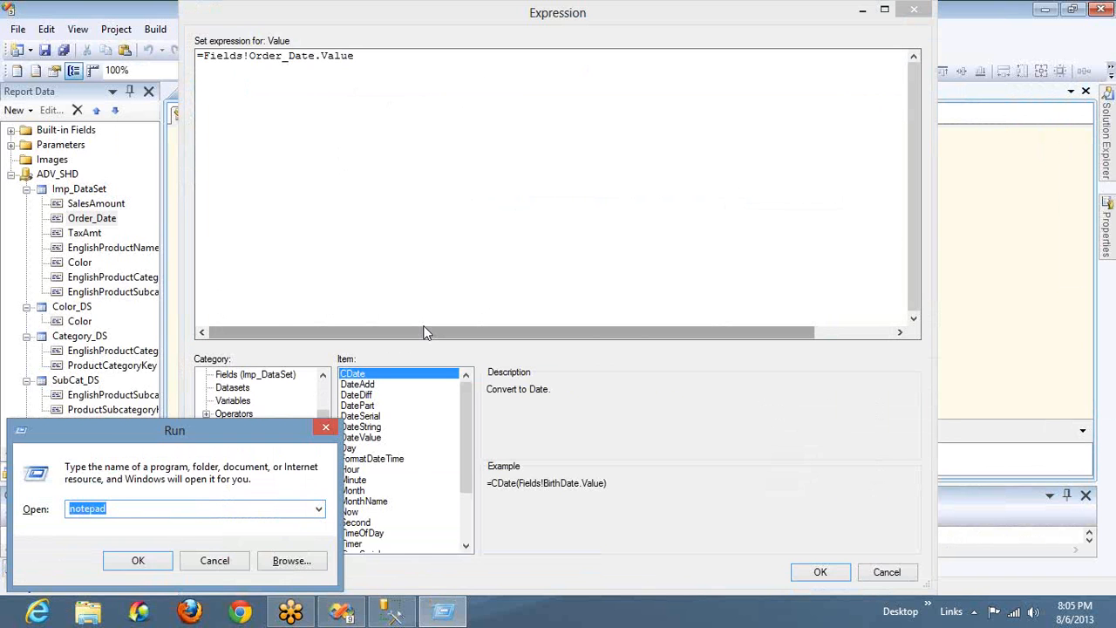
key(Return)
text("0")
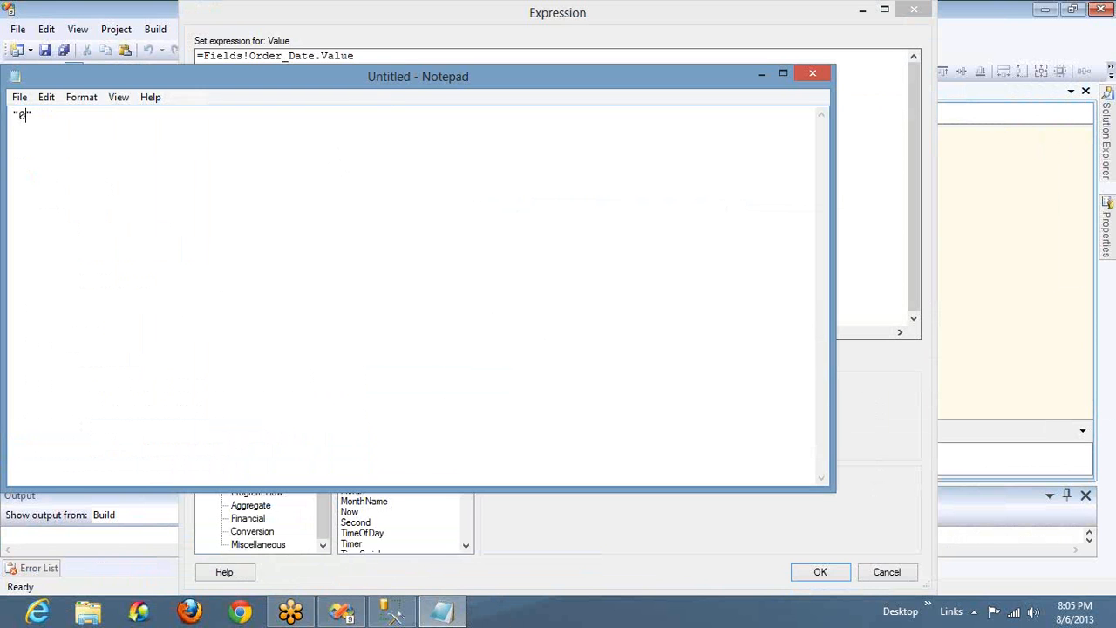
text(1/01/2001)
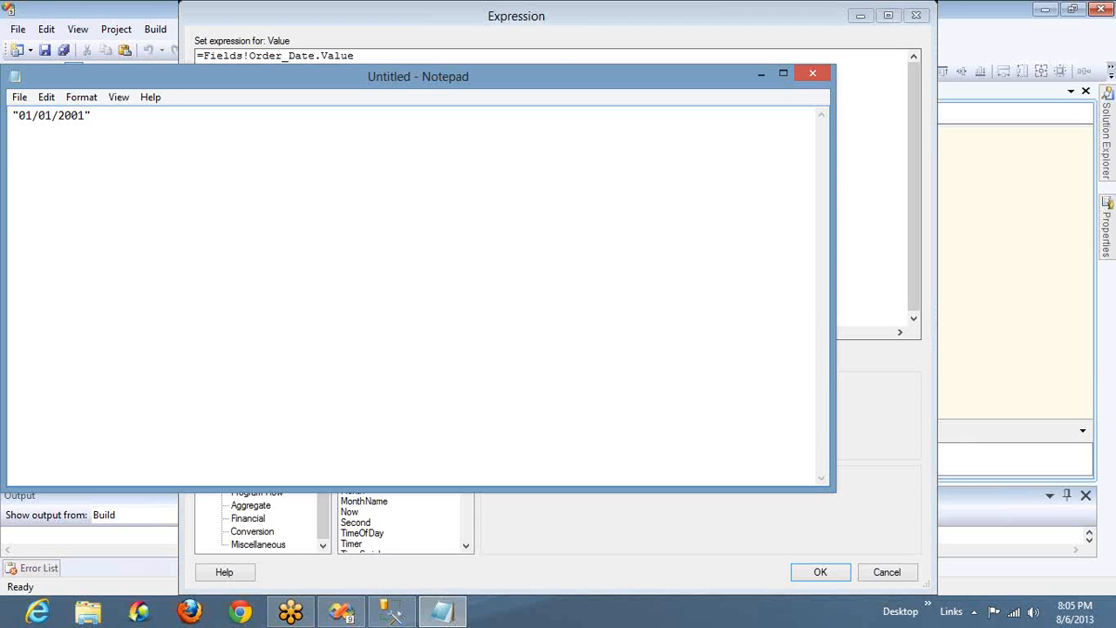
text(01/01/2001)
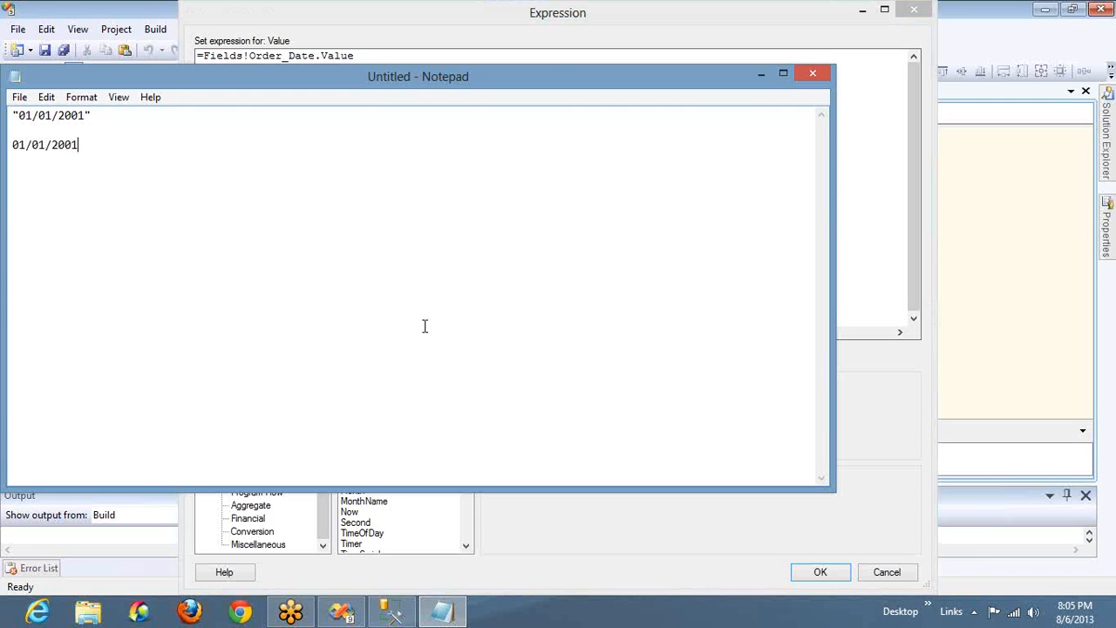
Step: Highlight the date inside the quotes on the first line, and the unquoted date on the third line
key(ctrl+Home)
key(Right)
key(shift+Right)
key(shift+Right)
key(shift+Right)
key(shift+Right)
key(shift+Right)
key(shift+Right)
key(shift+Right)
key(shift+Right)
key(shift+Right)
key(shift+Right)
key(shift+Right)
key(shift+Left)
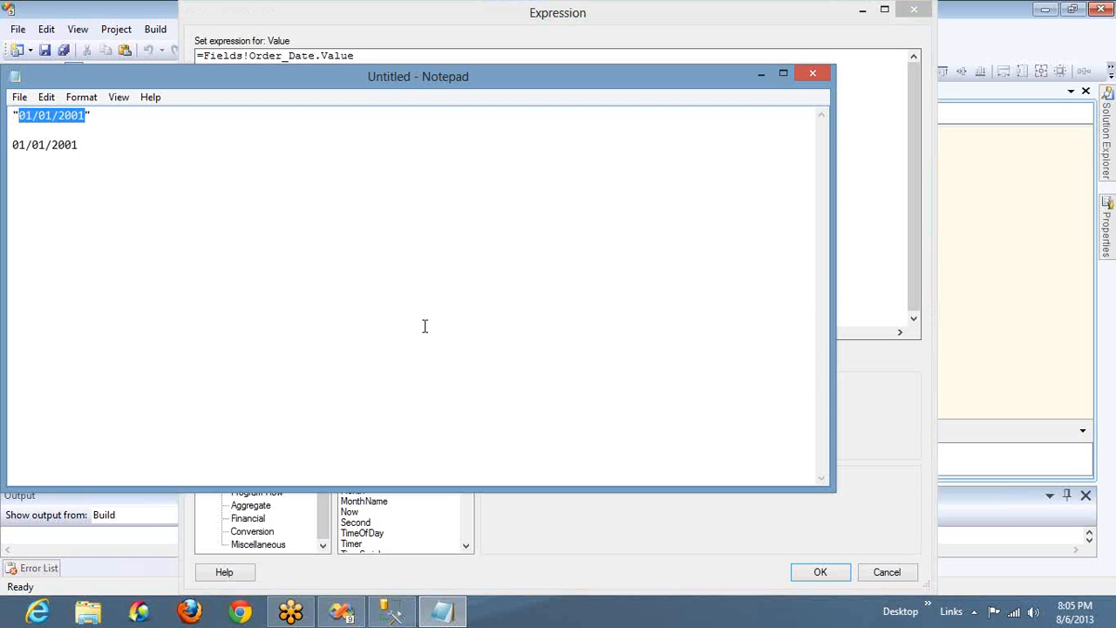
key(Down)
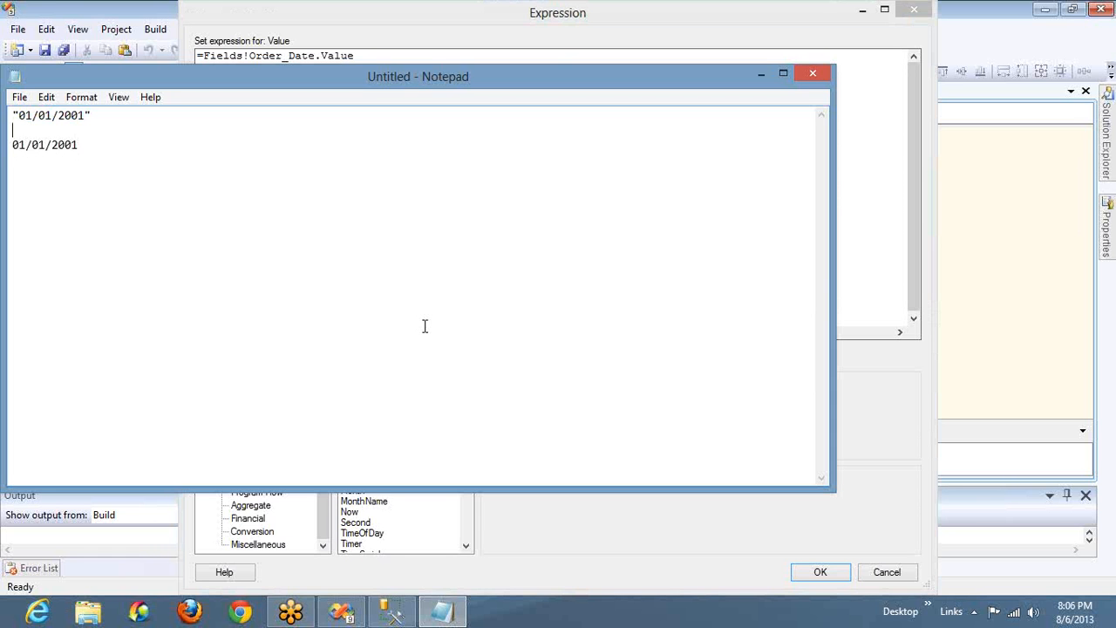
key(Down)
key(shift+End)
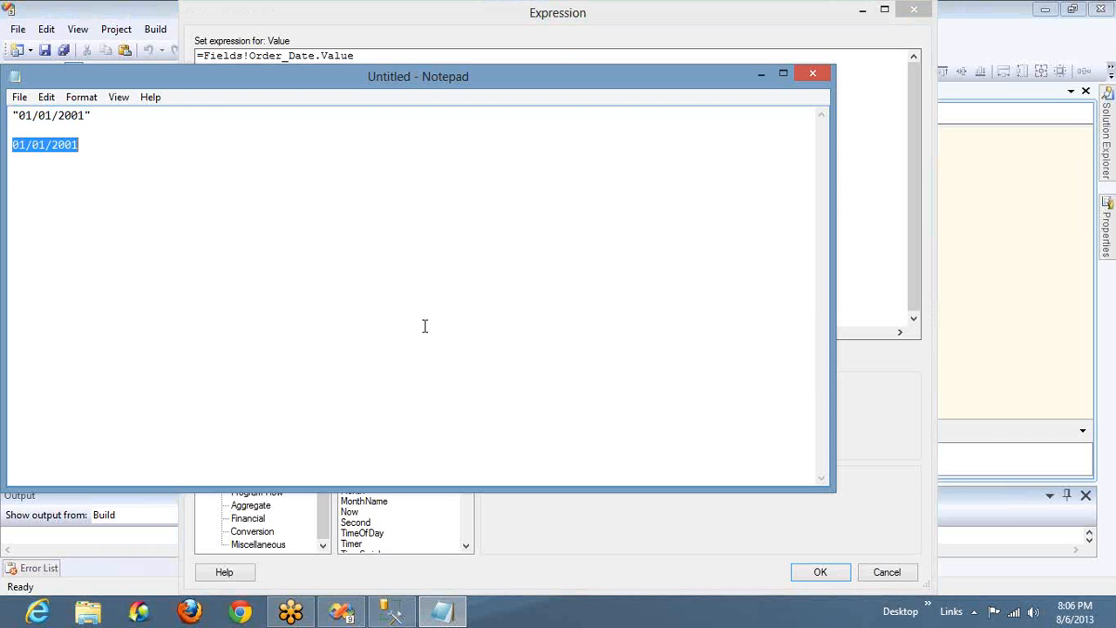
Step: Label the quoted date with "-- String Format" and the unquoted date with "-- Date Format"
click(226, 112)
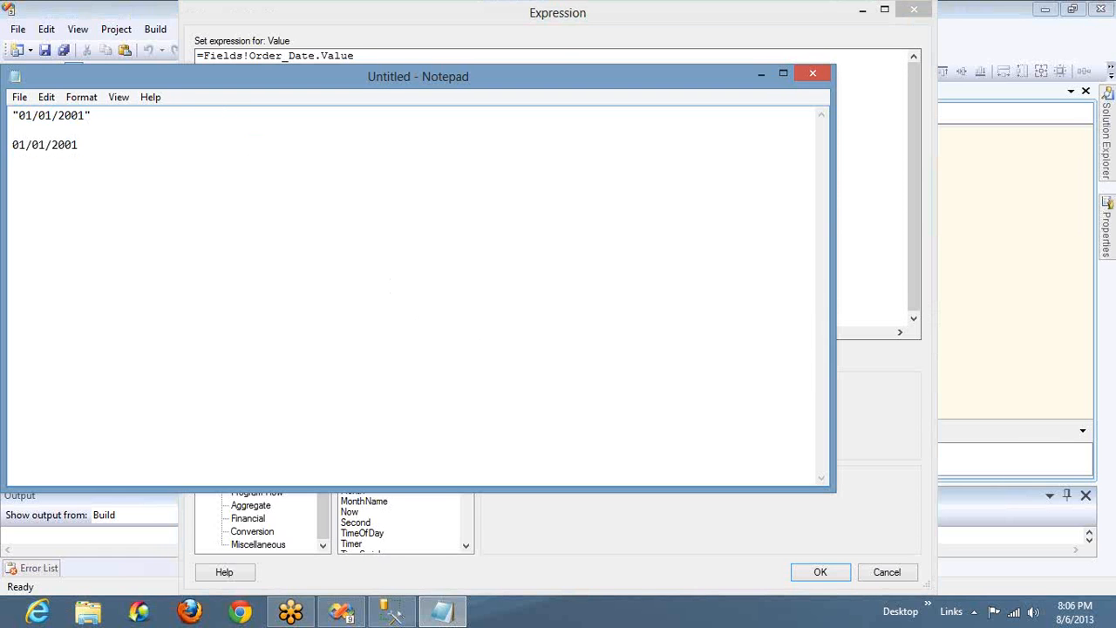
text(-- String Fi)
key(BackSpace)
text(ormat)
key(Down)
key(Down)
text(-- Date Format)
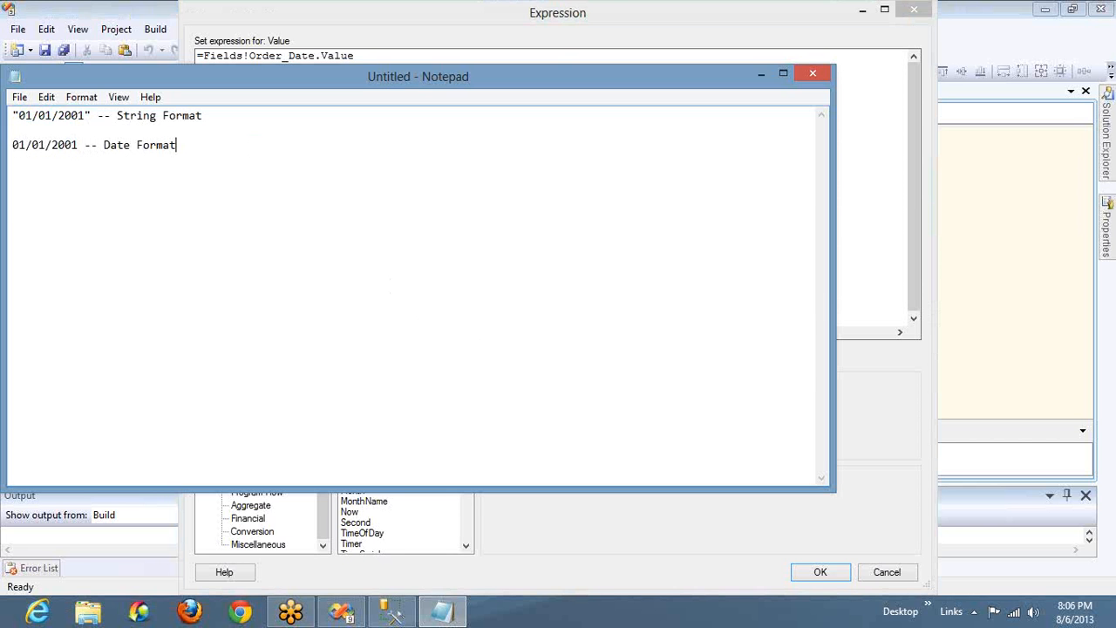
Step: Return to the Visual Studio Expression dialog and compare the Date & Time function CDate with the Notepad notes
key(alt+Tab)
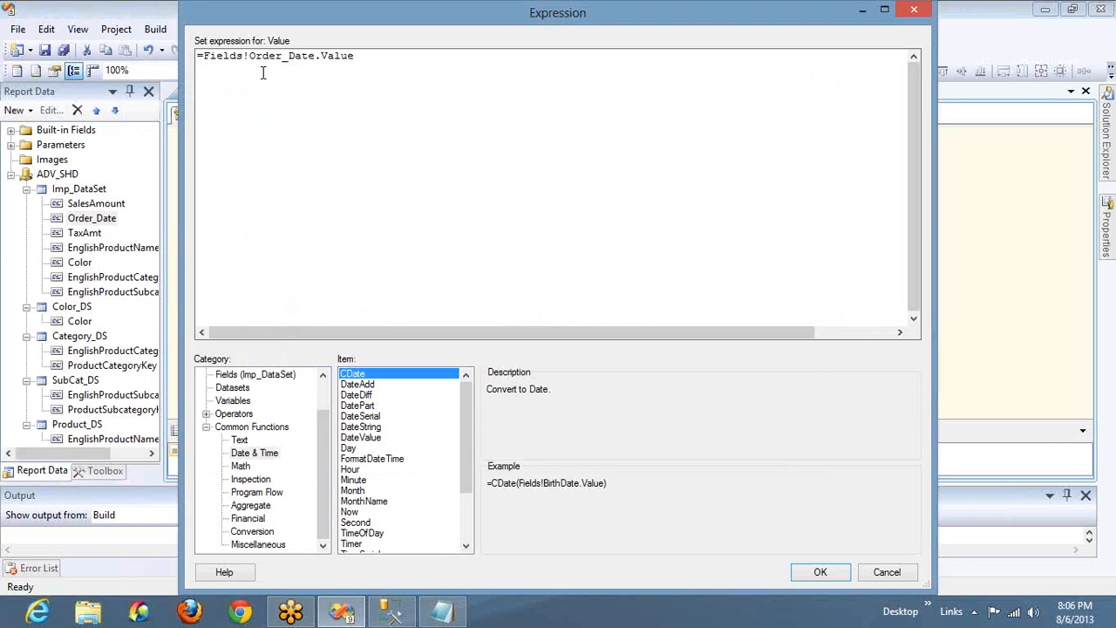
click(251, 456)
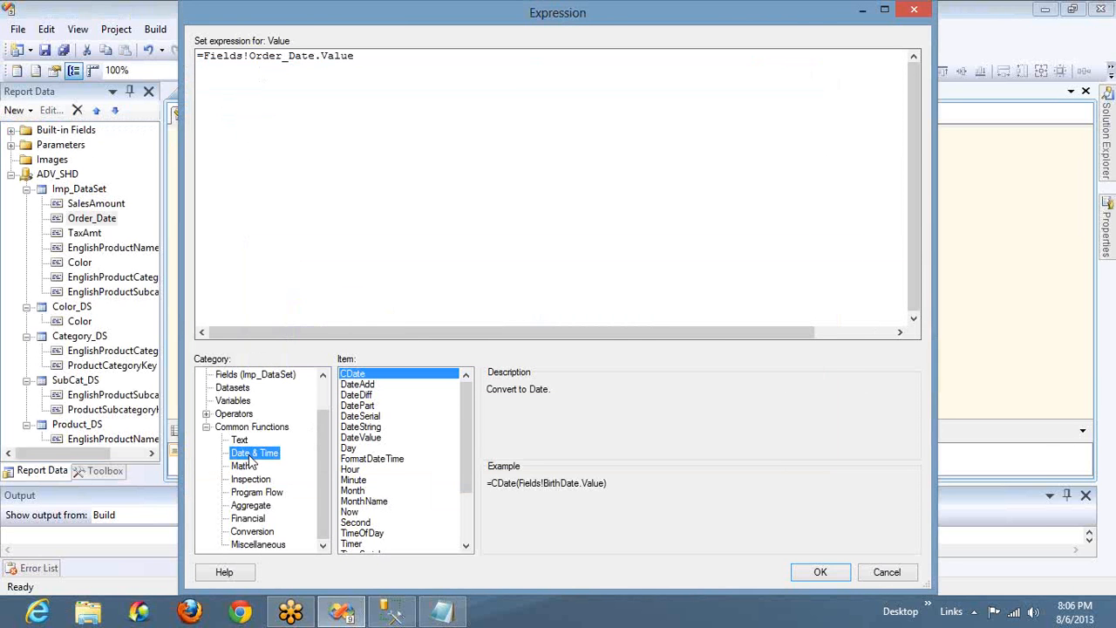
key(alt+Tab)
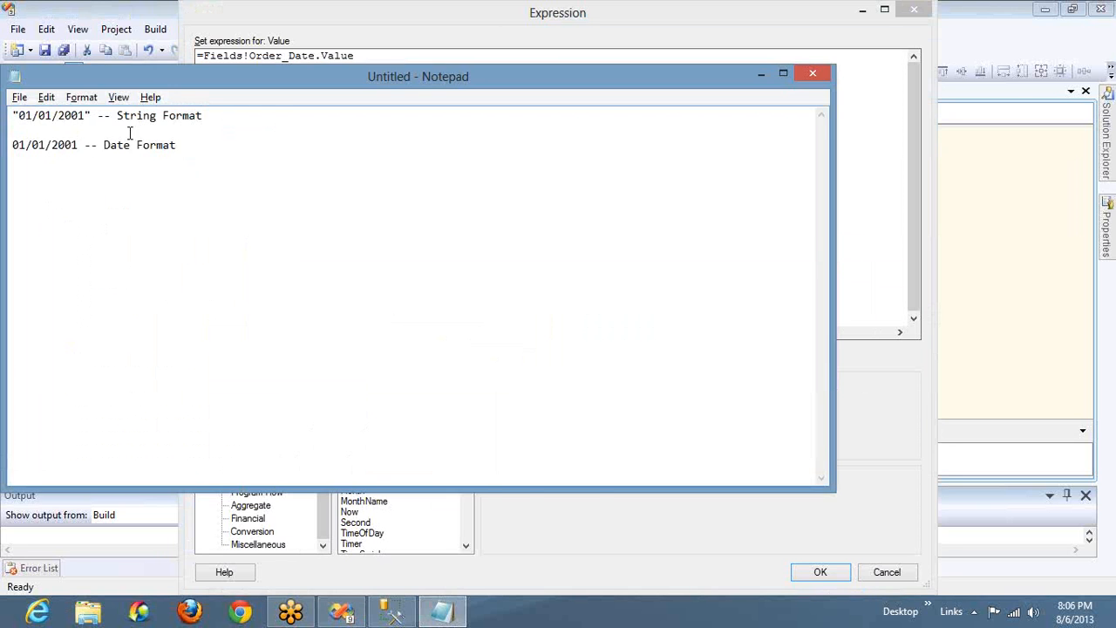
key(alt+Tab)
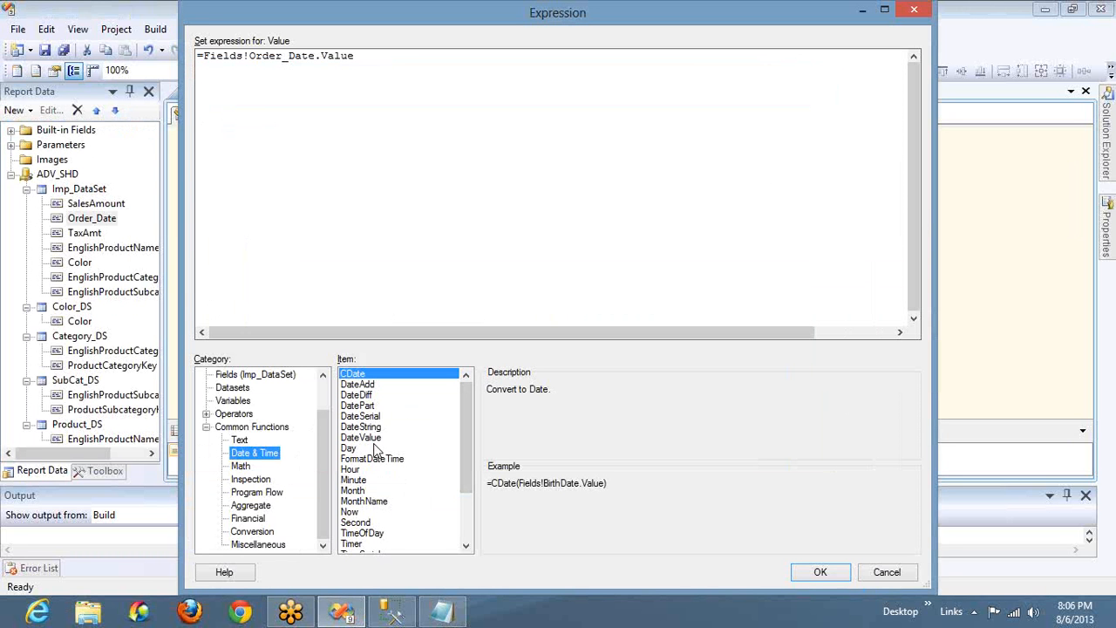
key(alt+Tab)
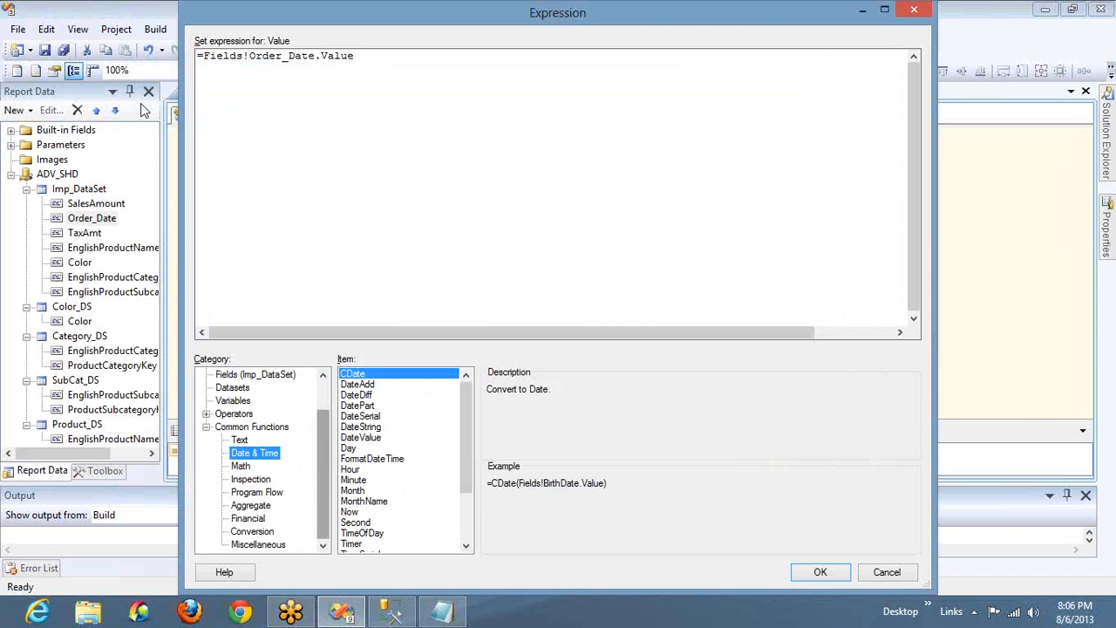
Step: Wrap the Order Date cell's expression in CDate as =CDate(Fields!Order_Date.Value) and preview the report
click(237, 57)
key(ctrl+Left)
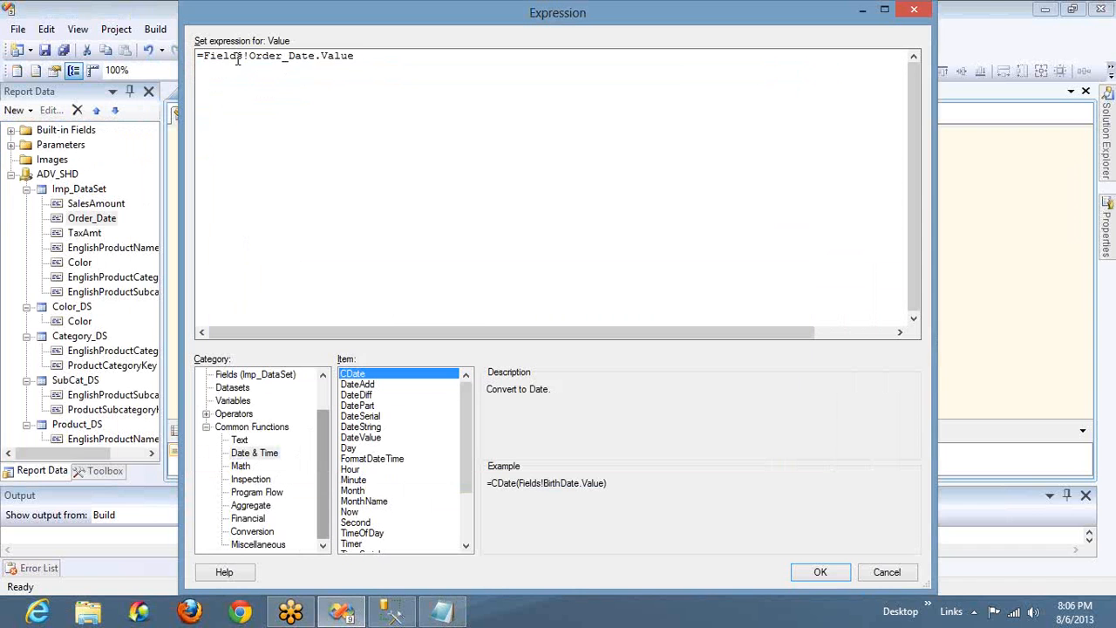
text(C)
text(Date)
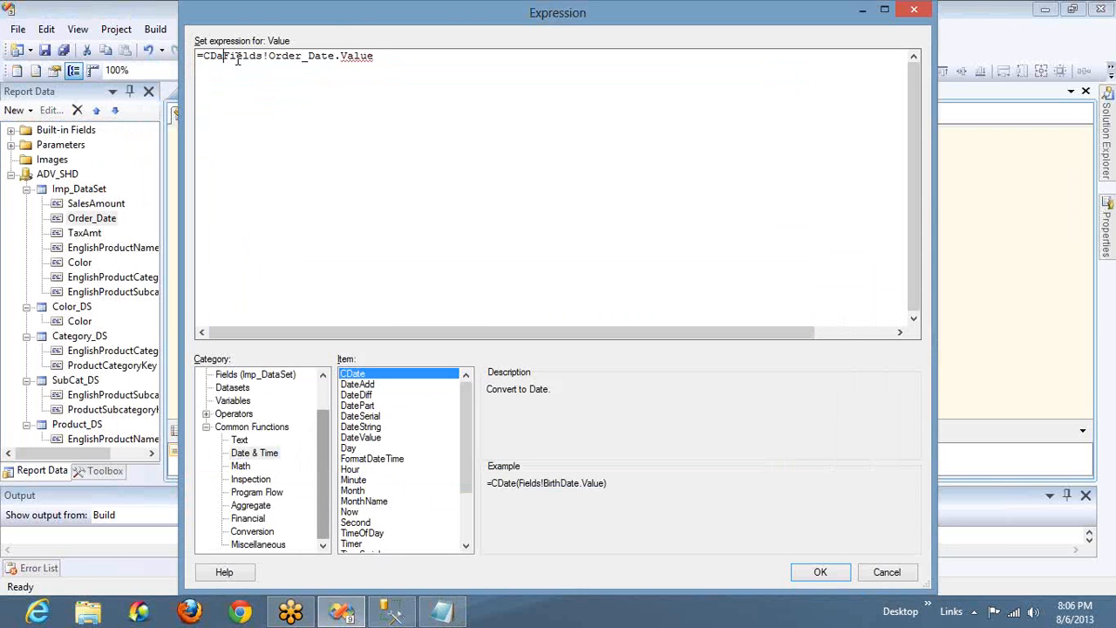
text(()
key(End)
text())
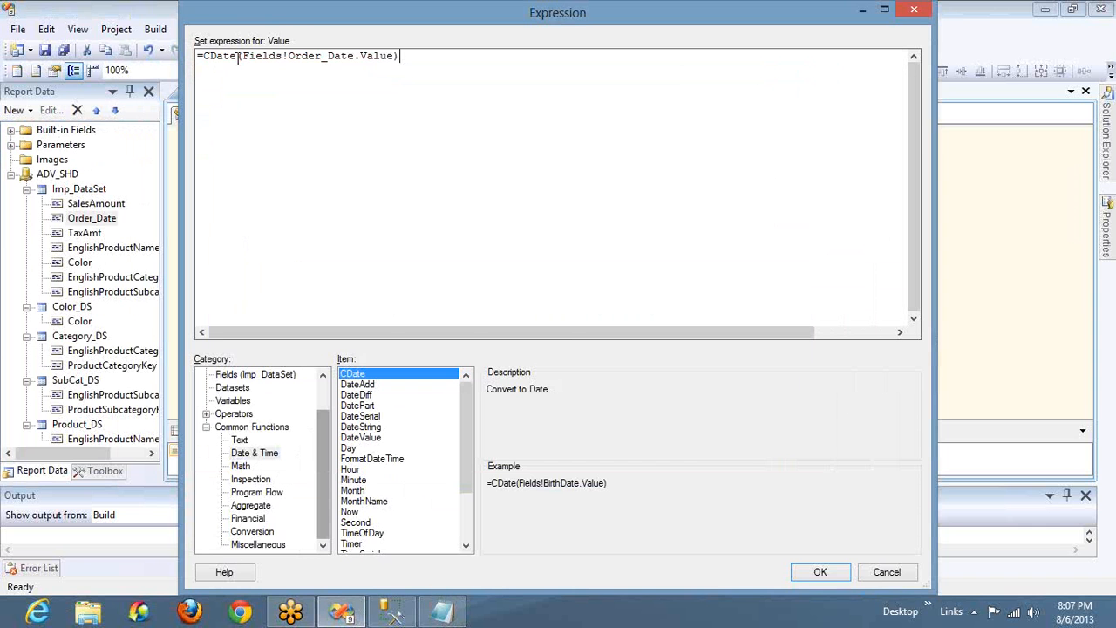
click(816, 572)
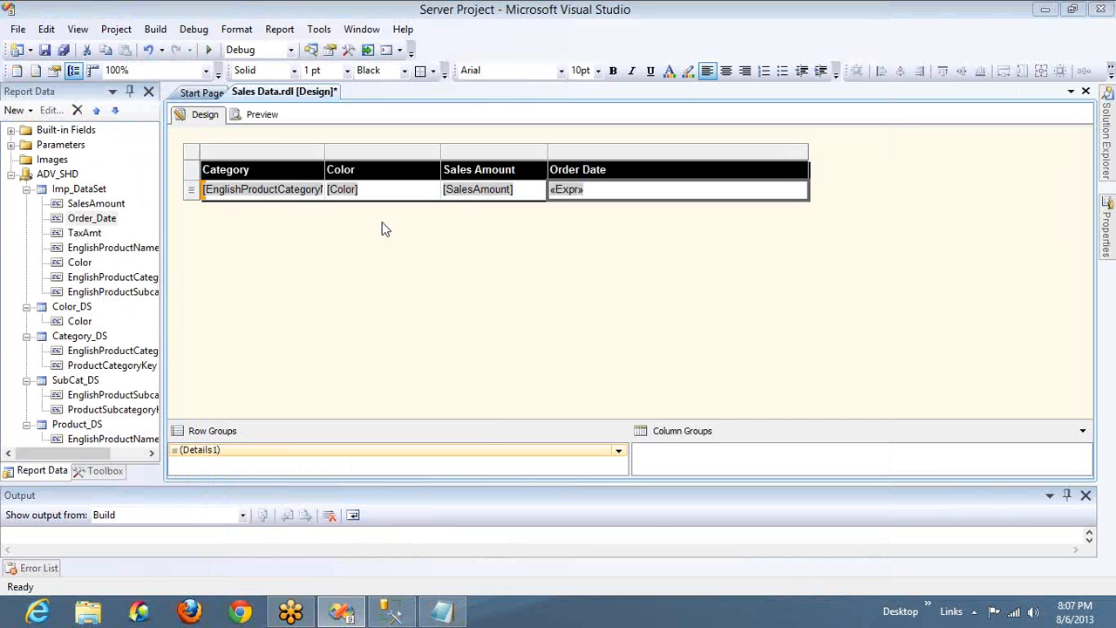
click(264, 117)
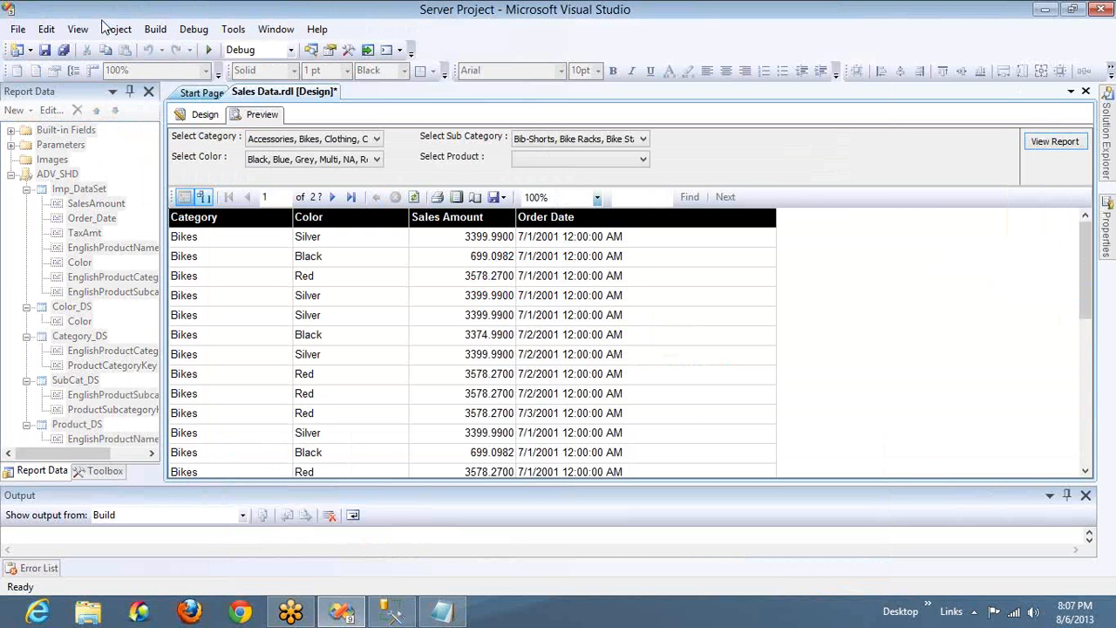
Step: Reopen the Order Date detail cell's expression in the report design and list the Date & Time functions
click(204, 116)
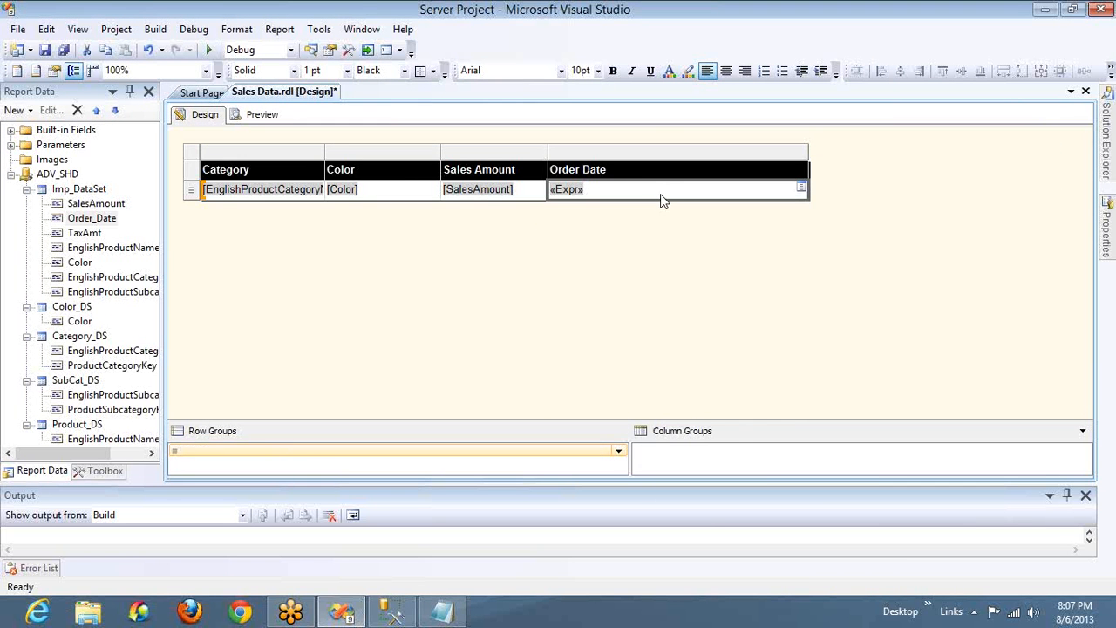
right_click(663, 195)
click(544, 263)
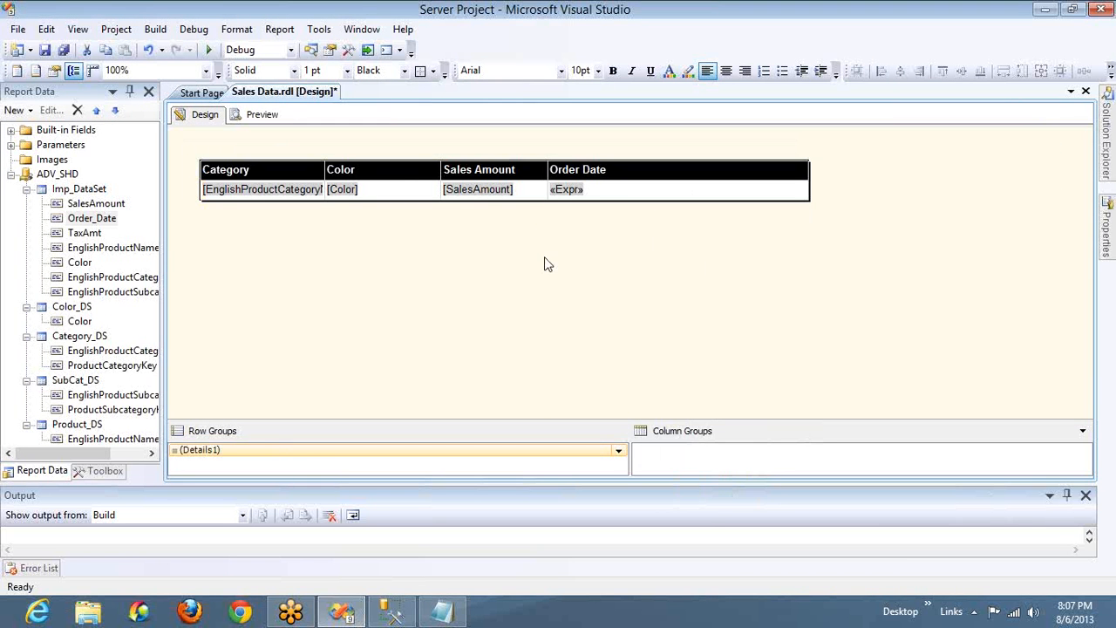
right_click(625, 192)
click(690, 319)
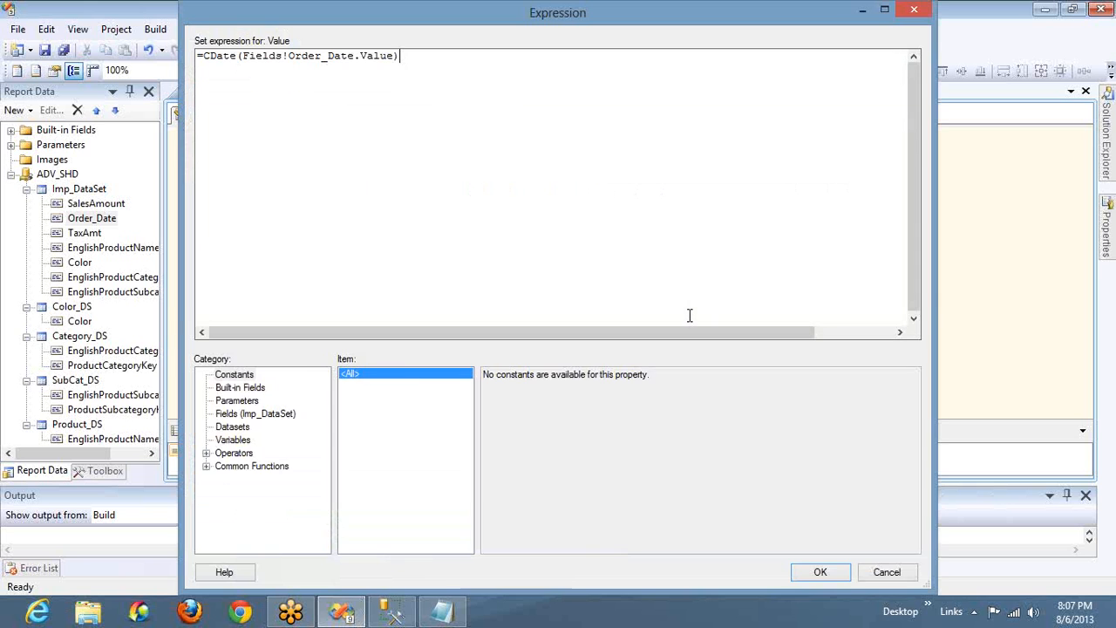
click(207, 468)
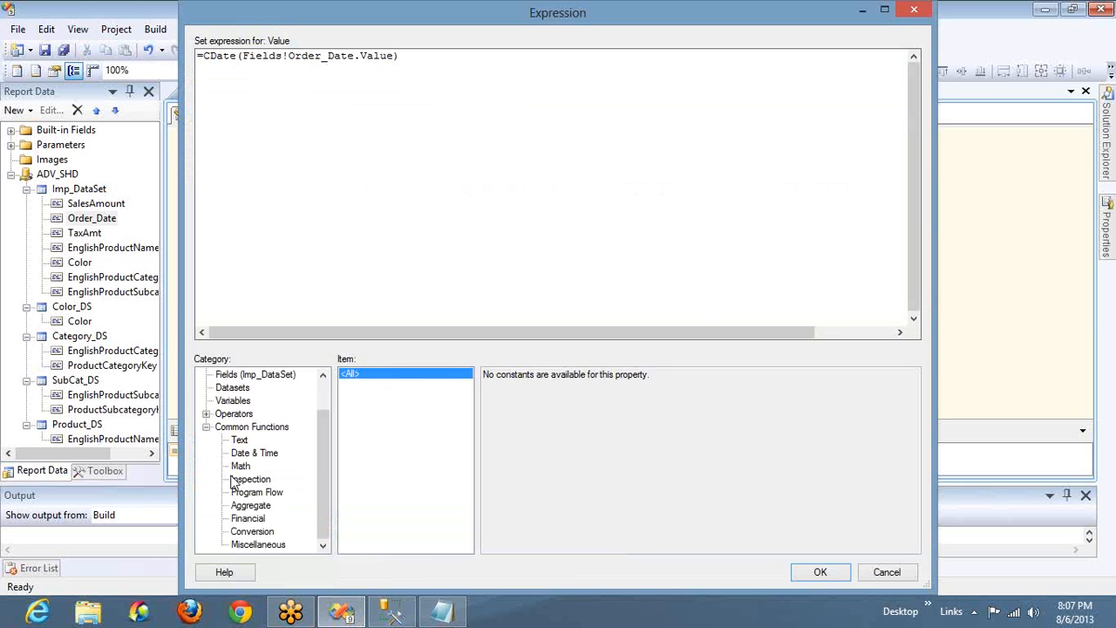
click(248, 453)
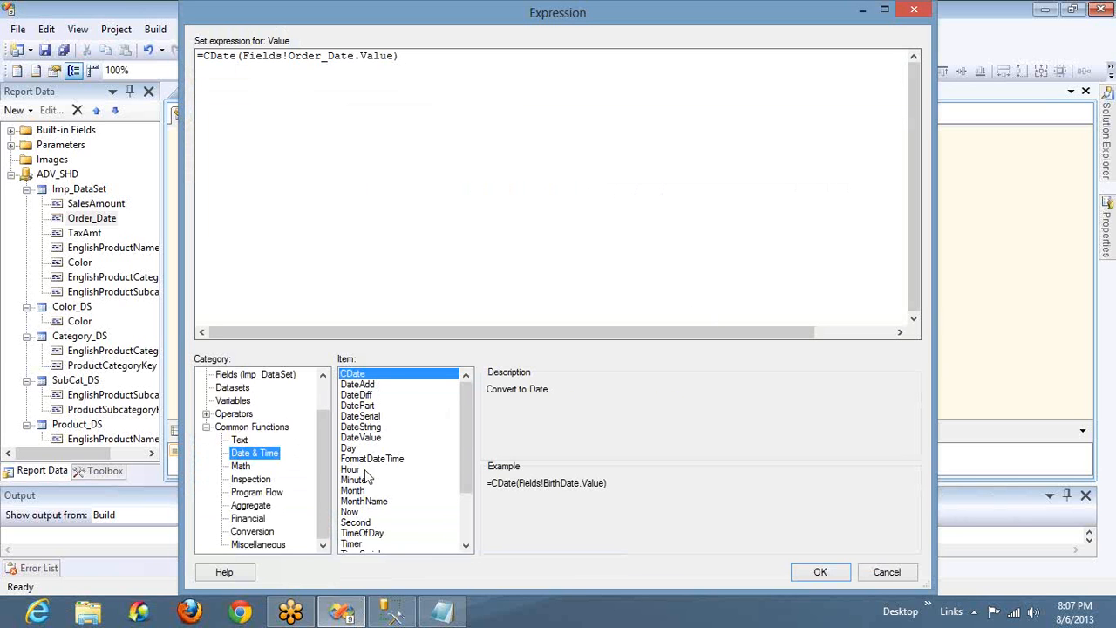
Step: Extend the expression to =Month(CDate(Fields!Order_Date.Value)) and preview the report
click(204, 58)
text(Mon)
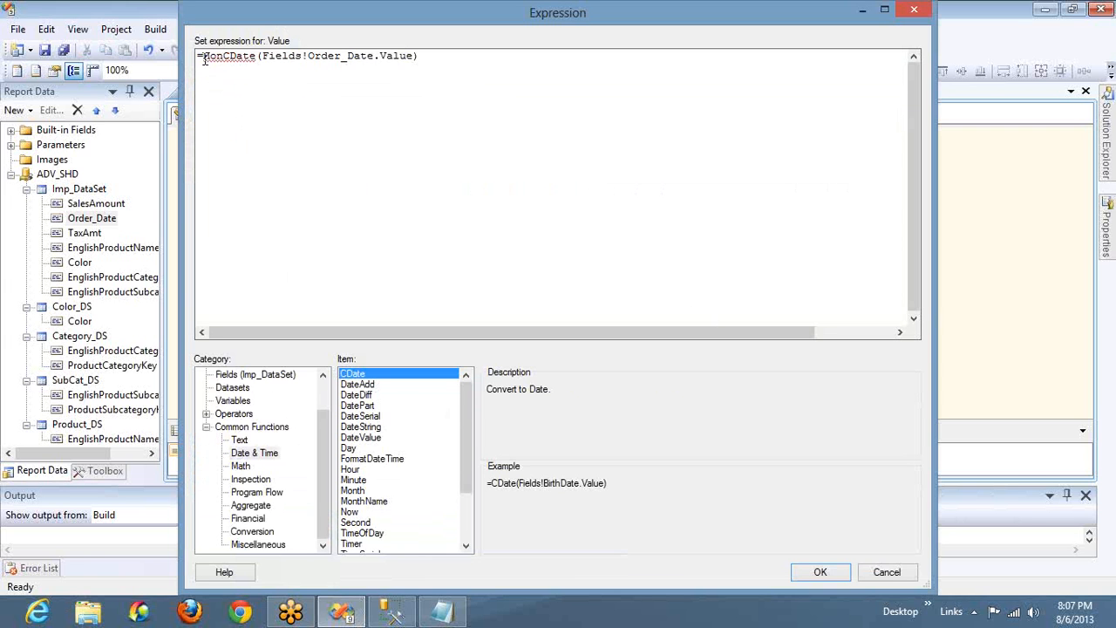
text(th)
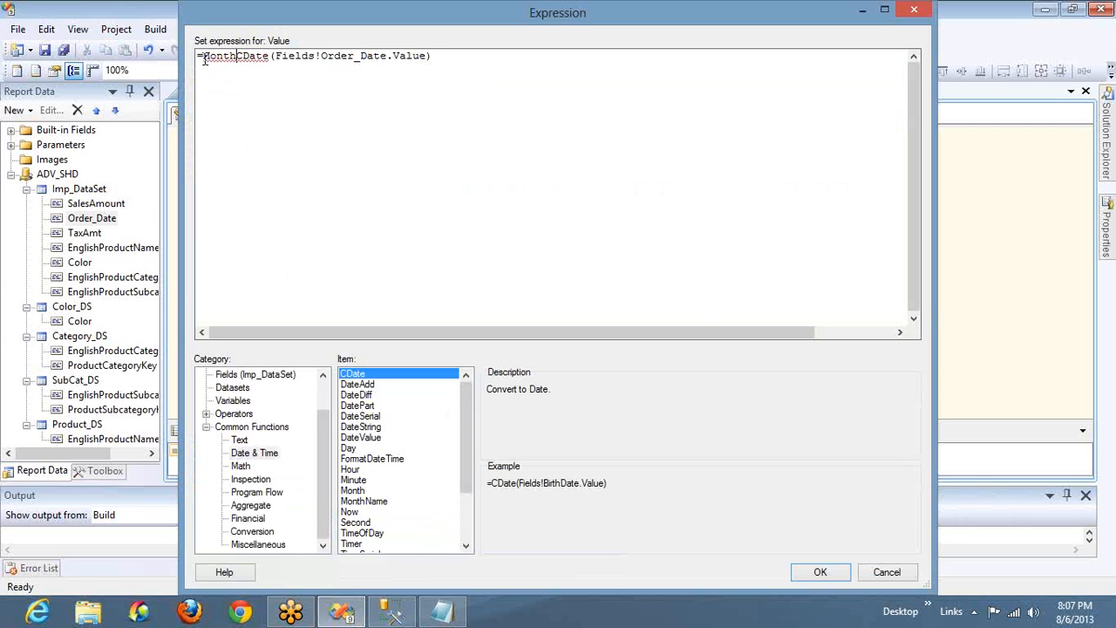
text(()
key(End)
text())
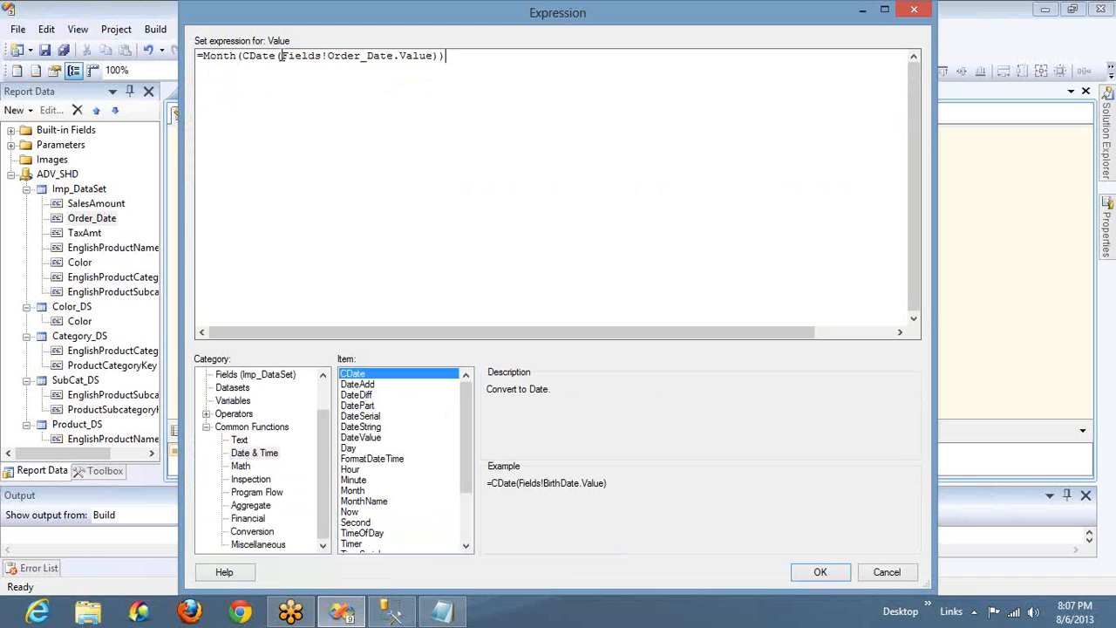
drag(275, 56, 442, 56)
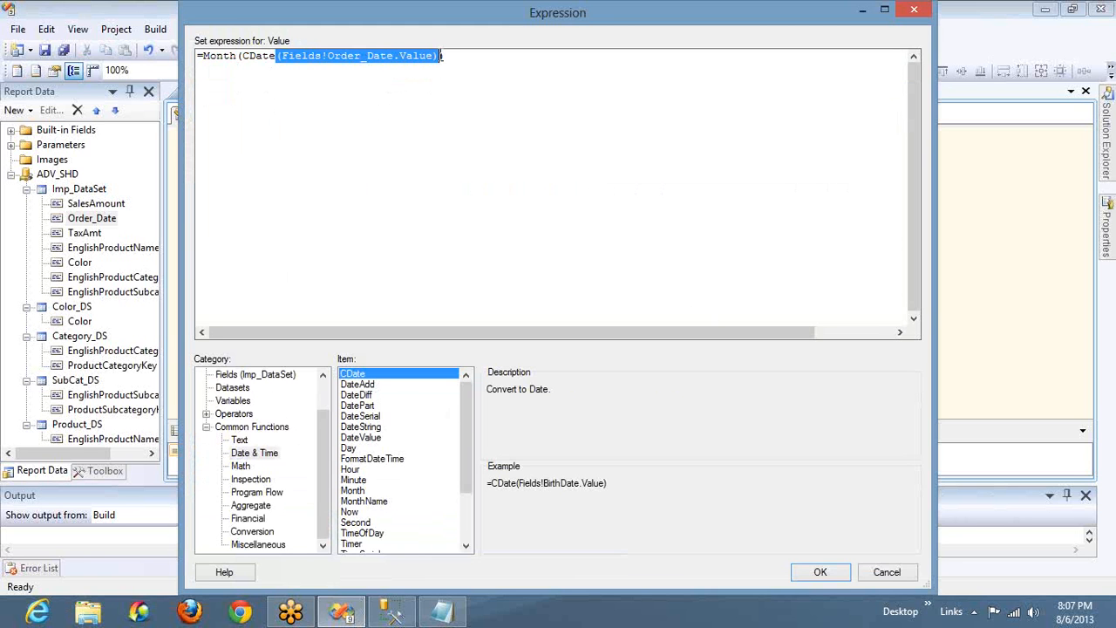
double_click(225, 58)
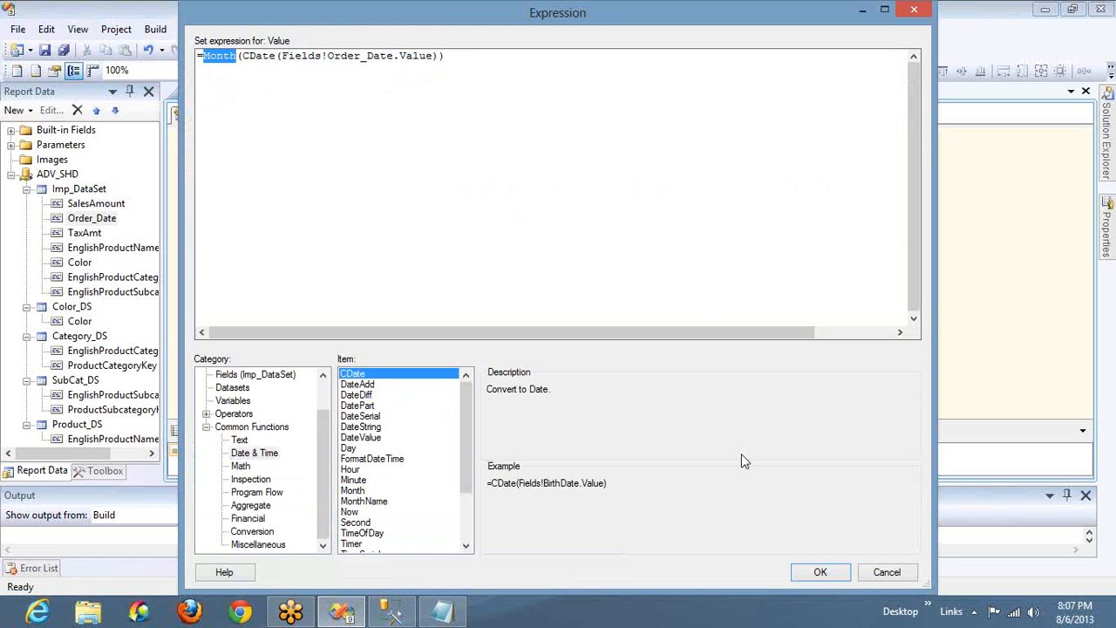
click(797, 579)
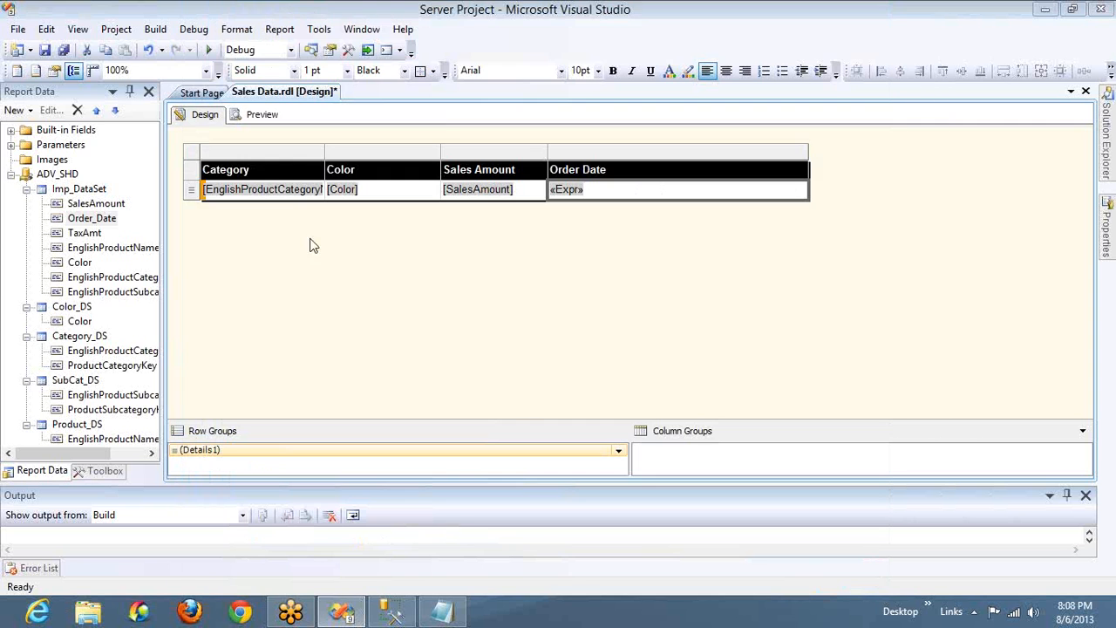
click(260, 116)
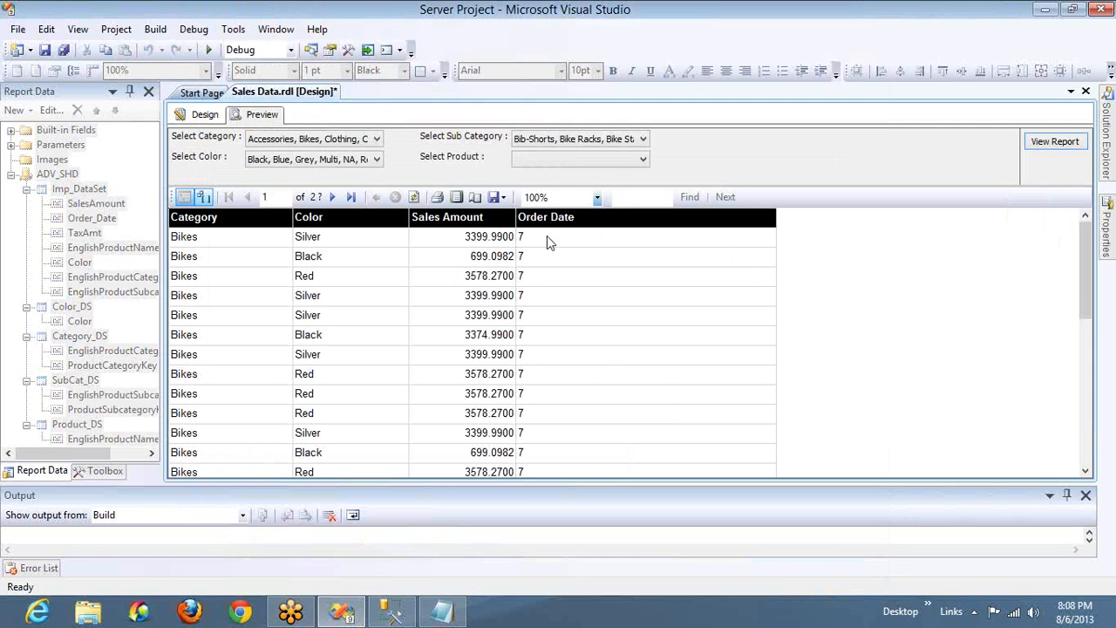
Step: Replace CDate with CStr in the Order Date detail cell's expression, making =Month(CStr(Fields!Order_Date.Value)), and preview the report
click(202, 116)
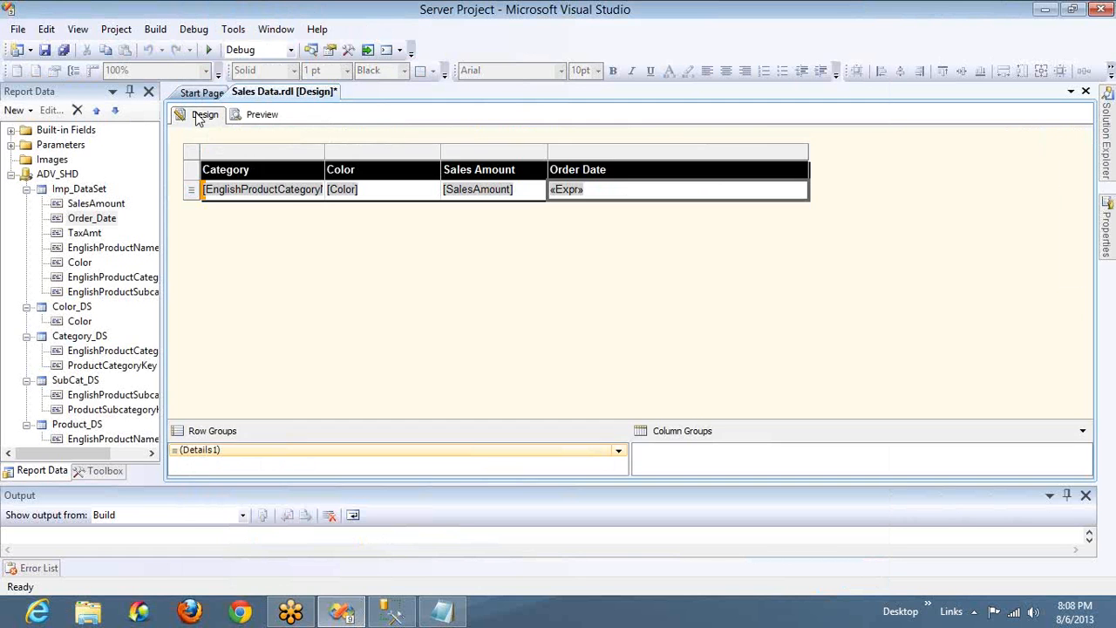
right_click(602, 187)
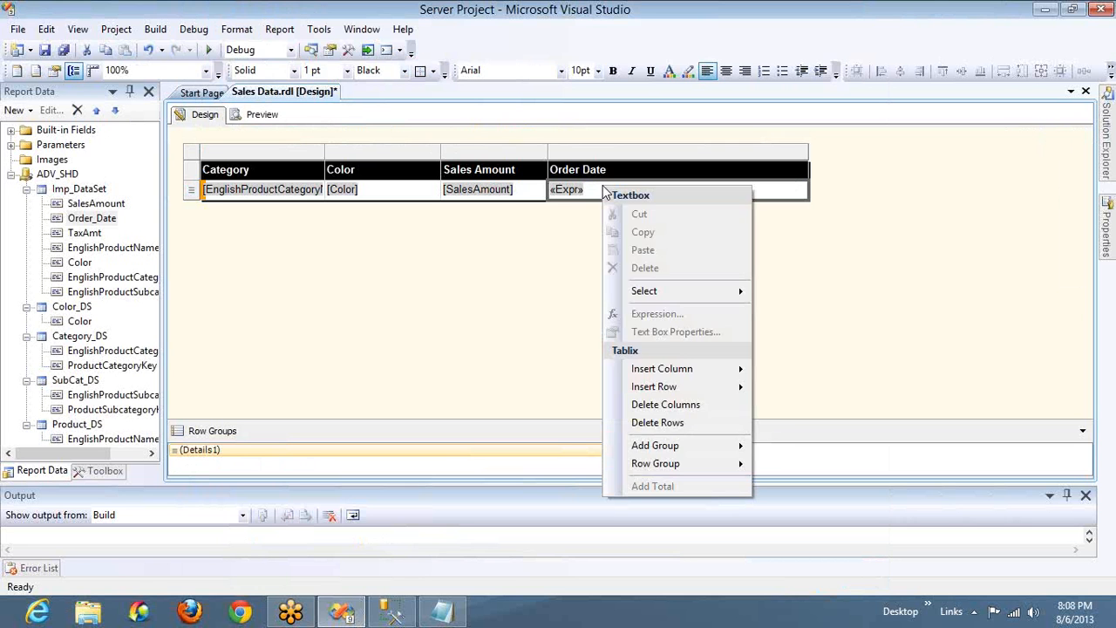
click(620, 191)
right_click(620, 192)
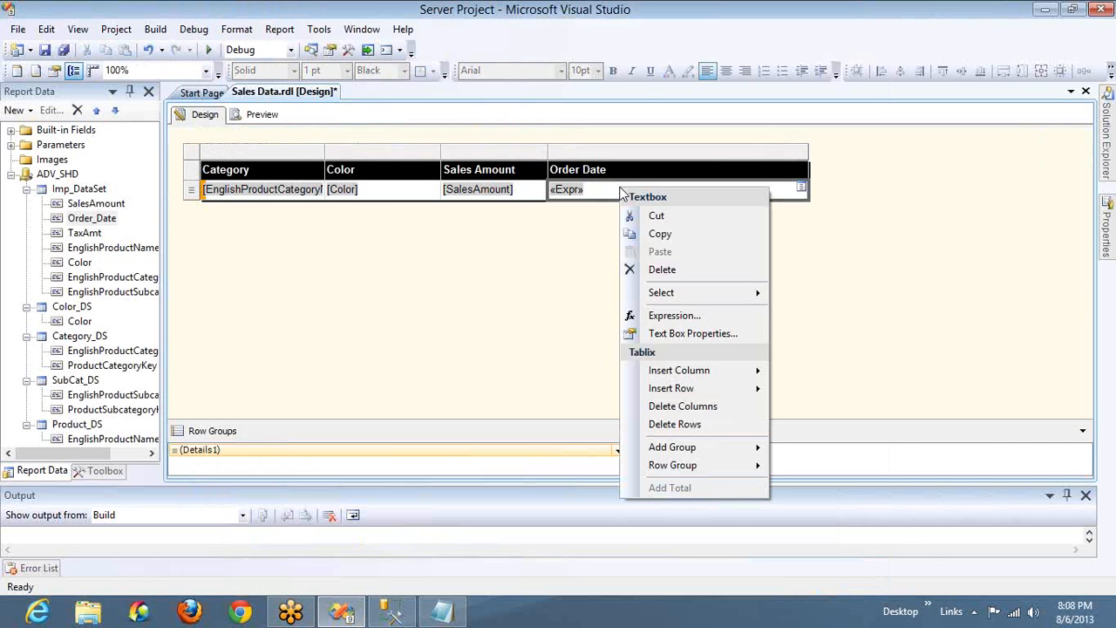
click(680, 319)
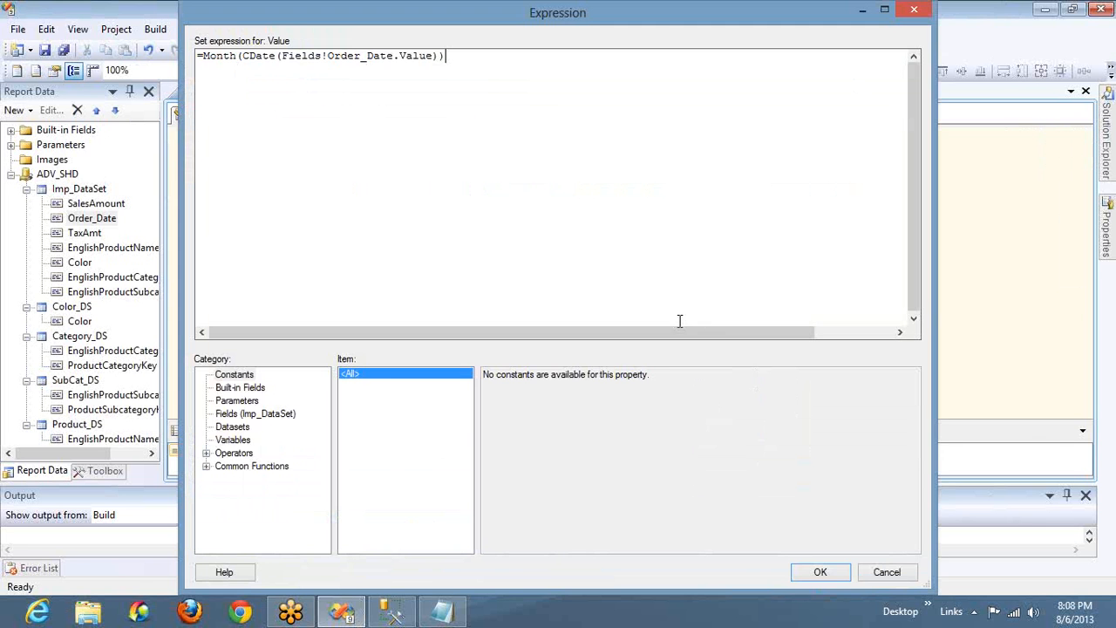
double_click(262, 55)
text(CStr)
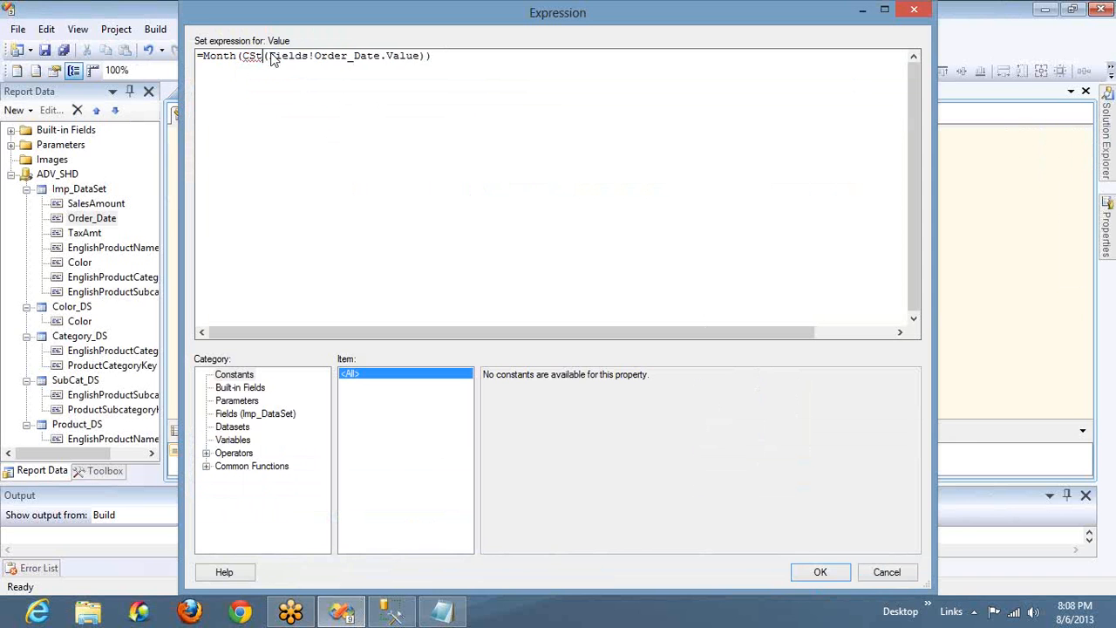
click(819, 572)
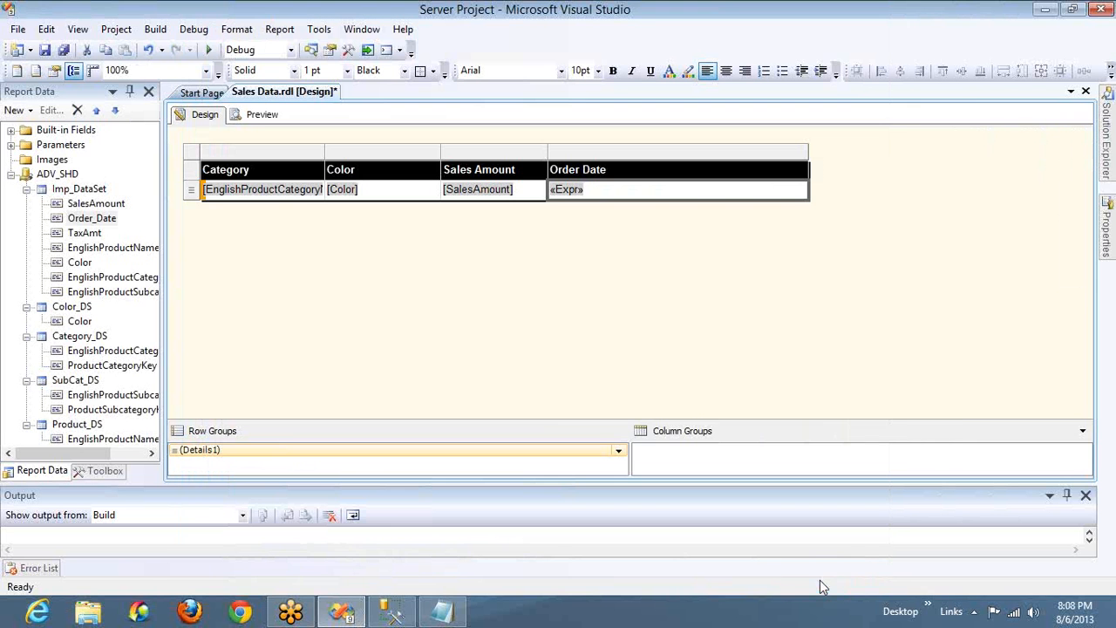
click(260, 116)
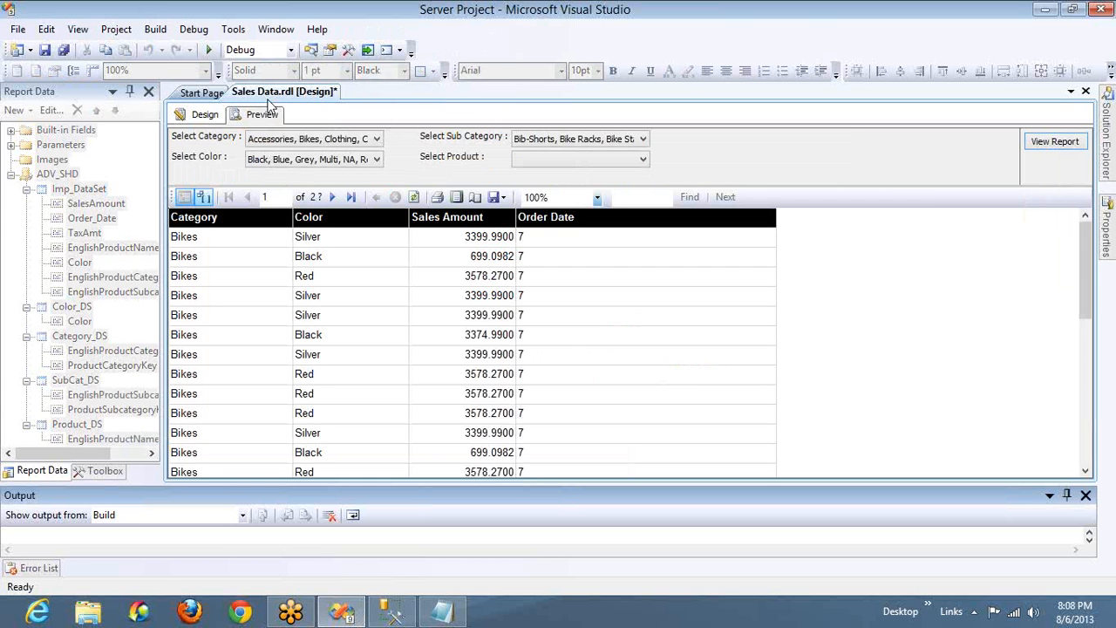
Step: Reopen the Order Date detail cell's expression in the report design and examine the Date & Time function DateAdd
click(204, 114)
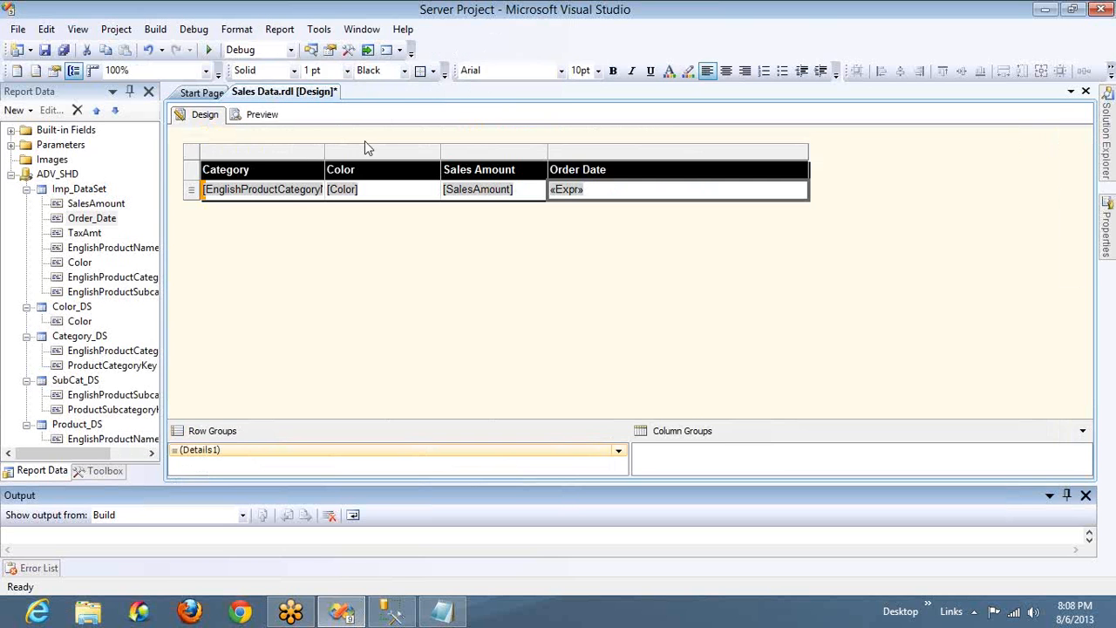
right_click(645, 196)
click(697, 318)
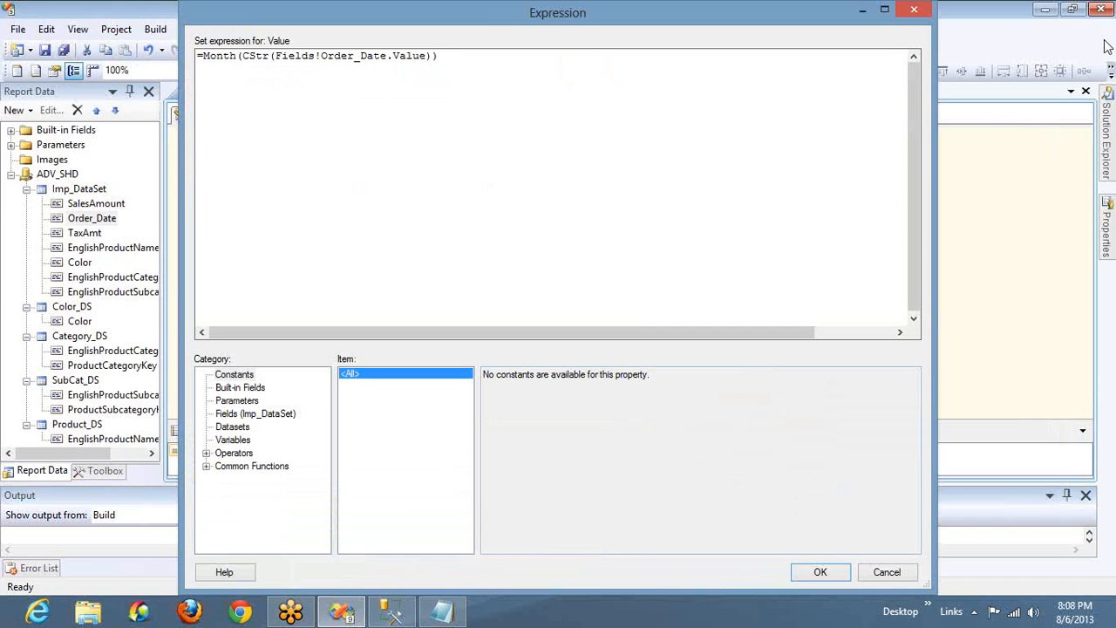
mouse_move(1107, 47)
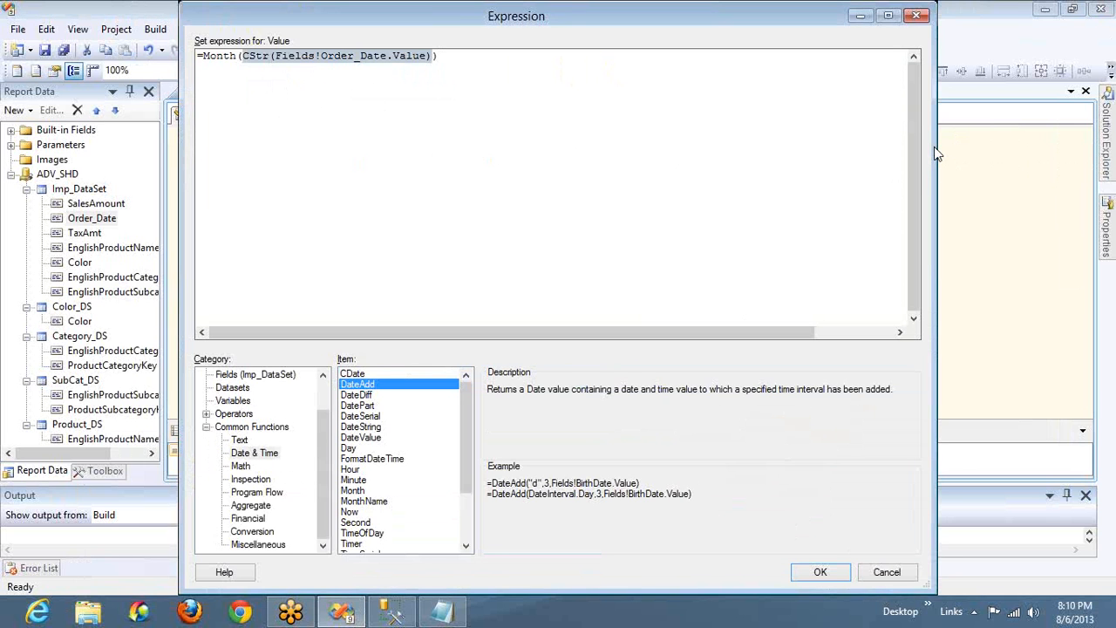
Step: Switch to a new blank Excel workbook and enter the date 01 Jan 2012 in cell A1
key(super)
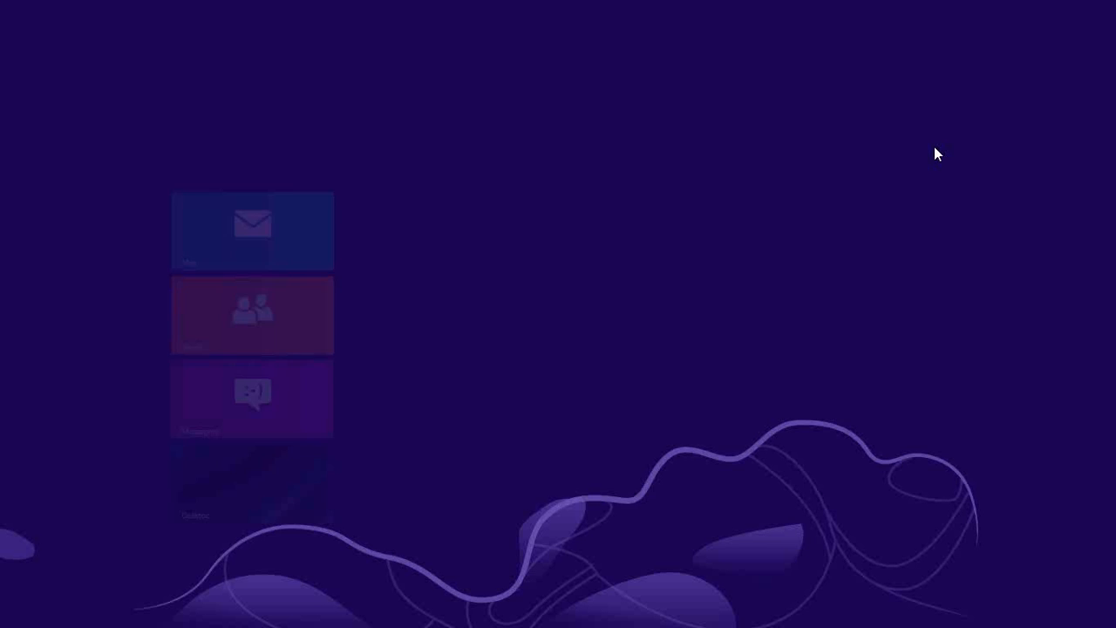
scroll(934, 147, down, 10)
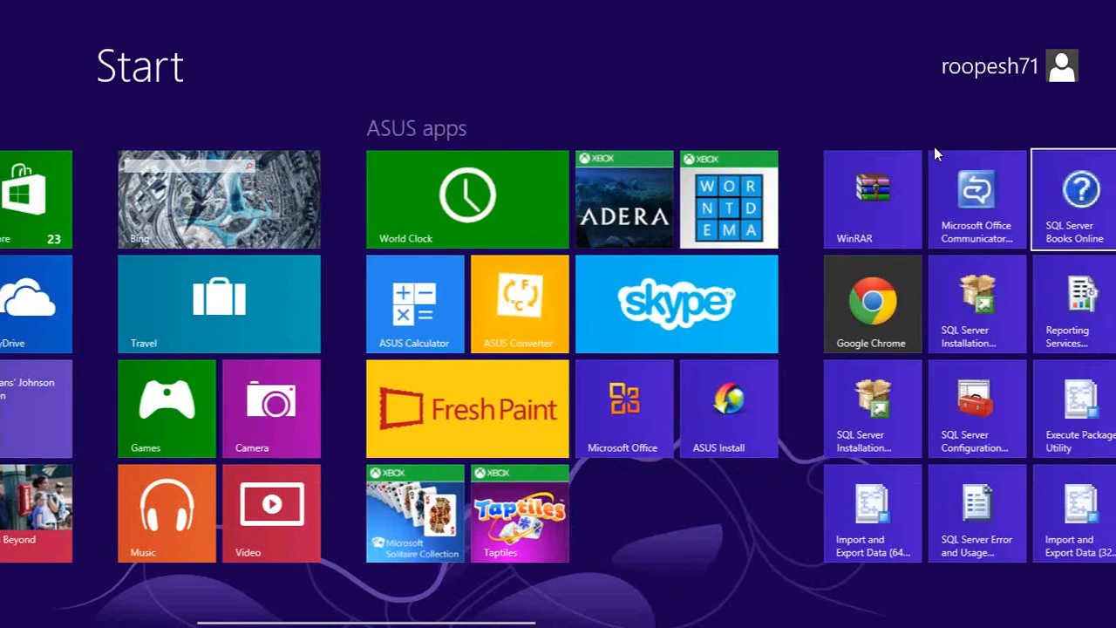
scroll(934, 147, down, 4)
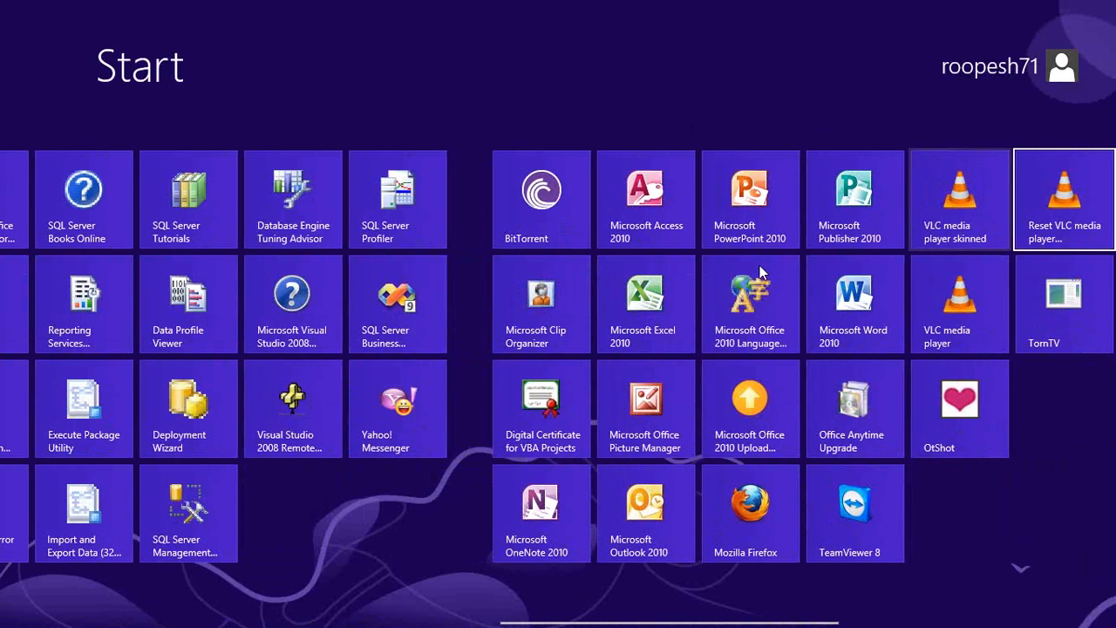
key(super)
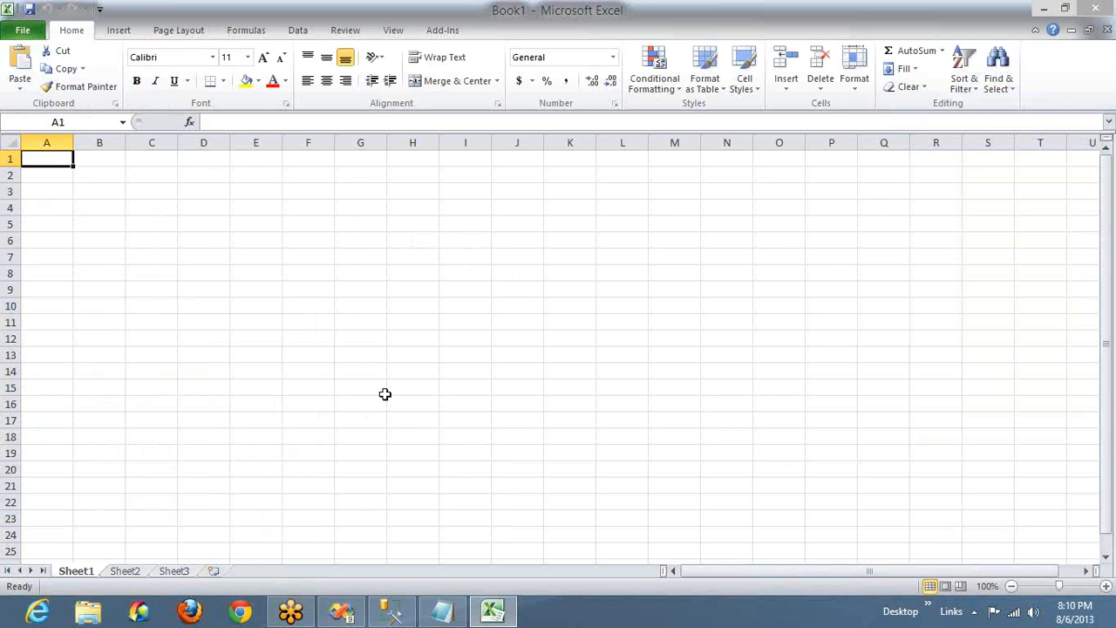
text(01 J)
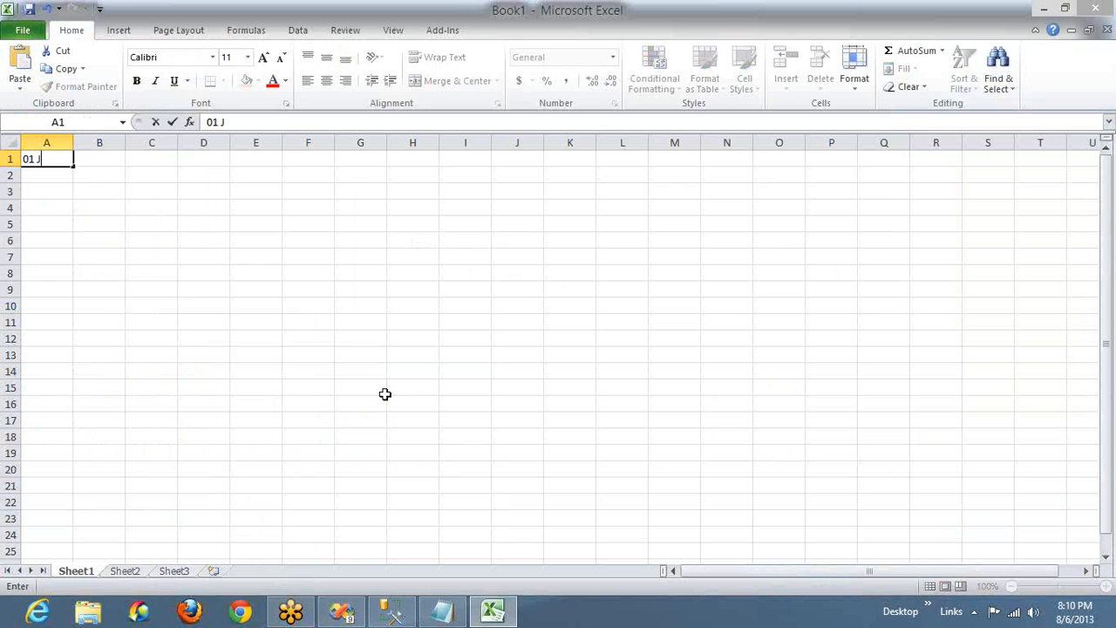
text(an 2012)
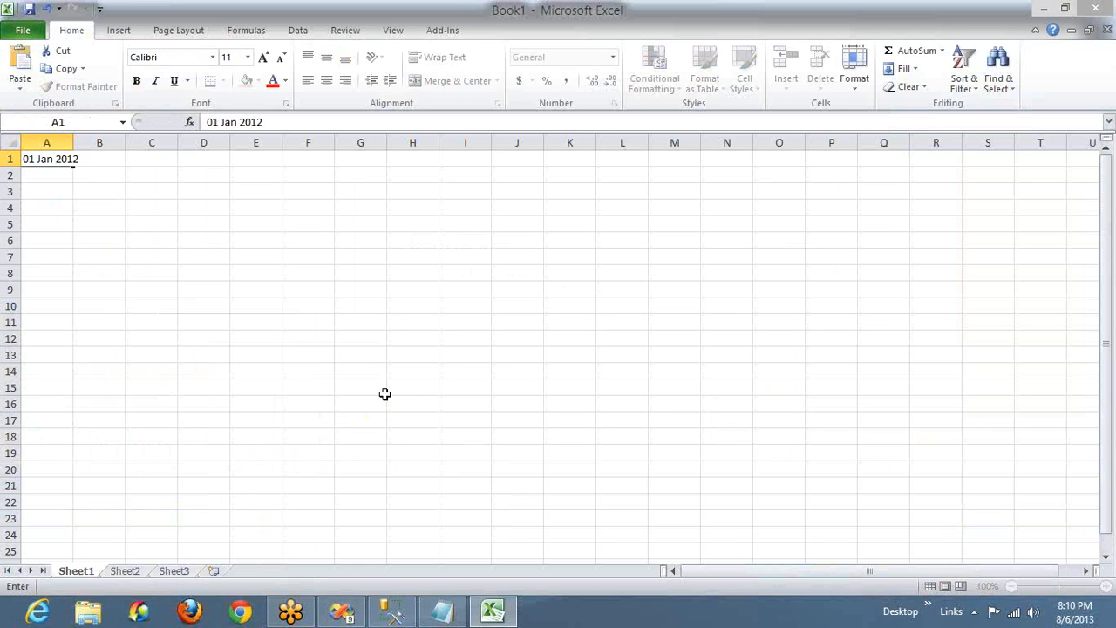
key(Return)
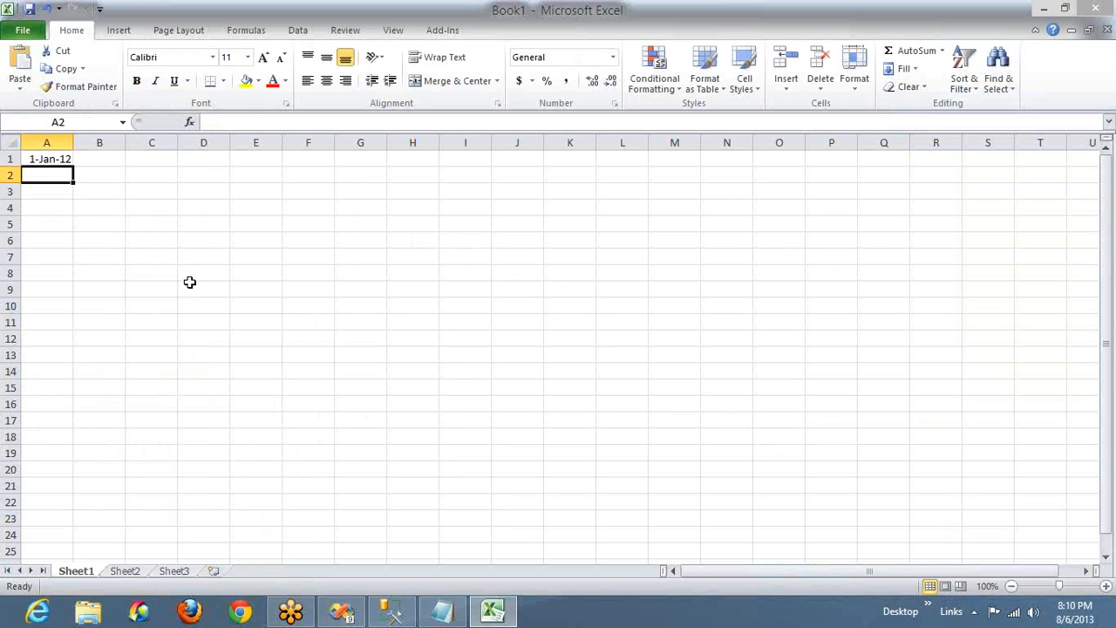
Step: Fill the date series from A1 down to row 611 and widen column A to fit the dates
click(55, 160)
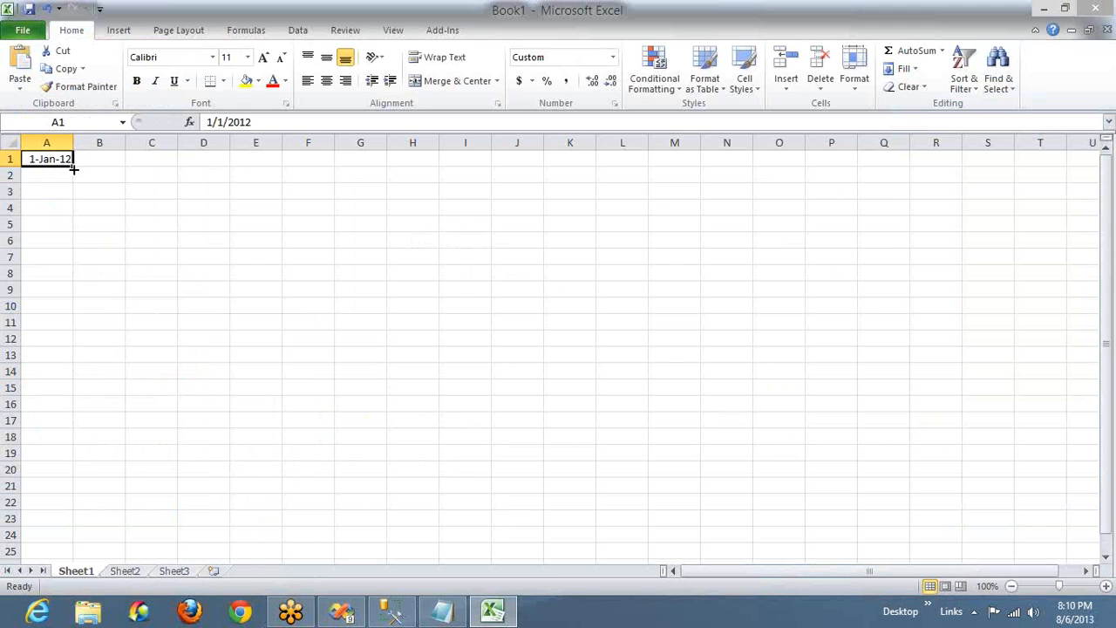
drag(73, 167, 74, 476)
drag(66, 625, 52, 535)
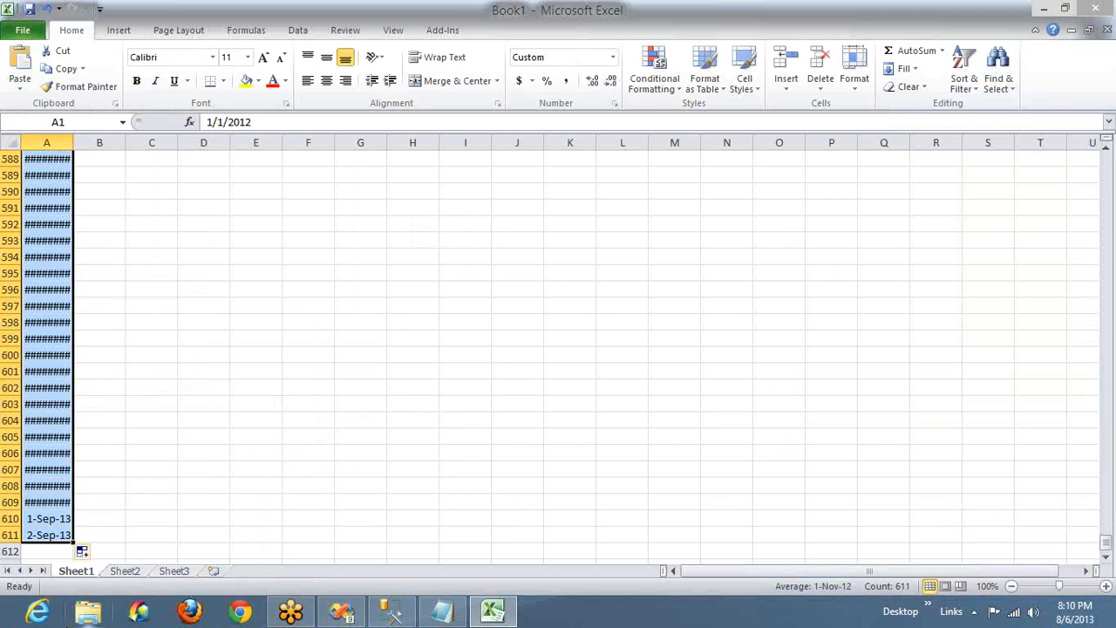
drag(73, 142, 172, 142)
click(125, 190)
key(ctrl+Home)
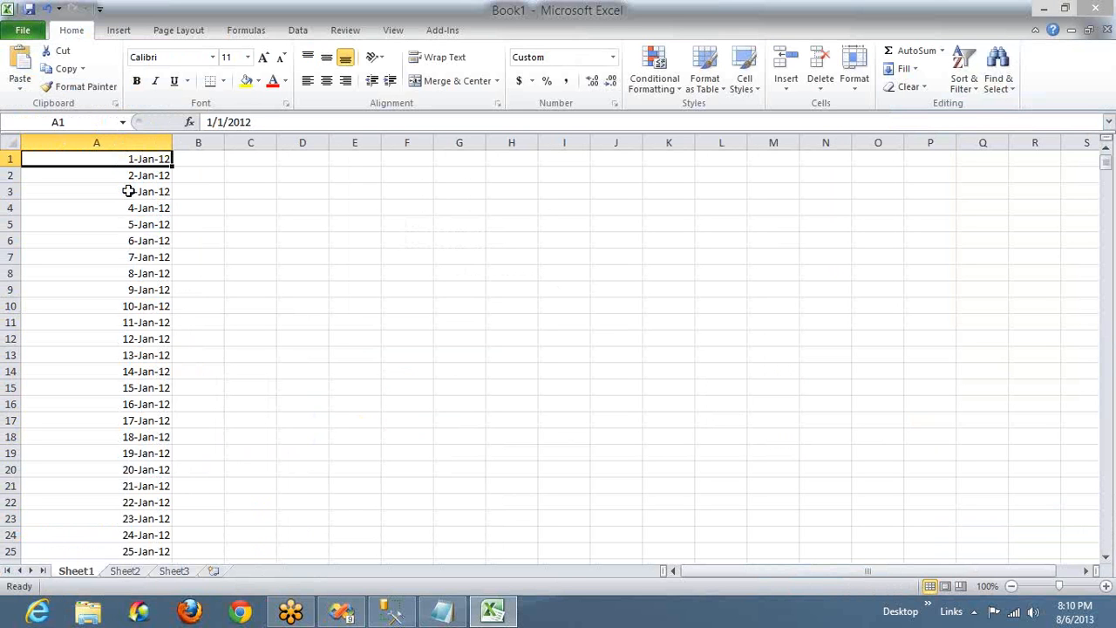
key(Right)
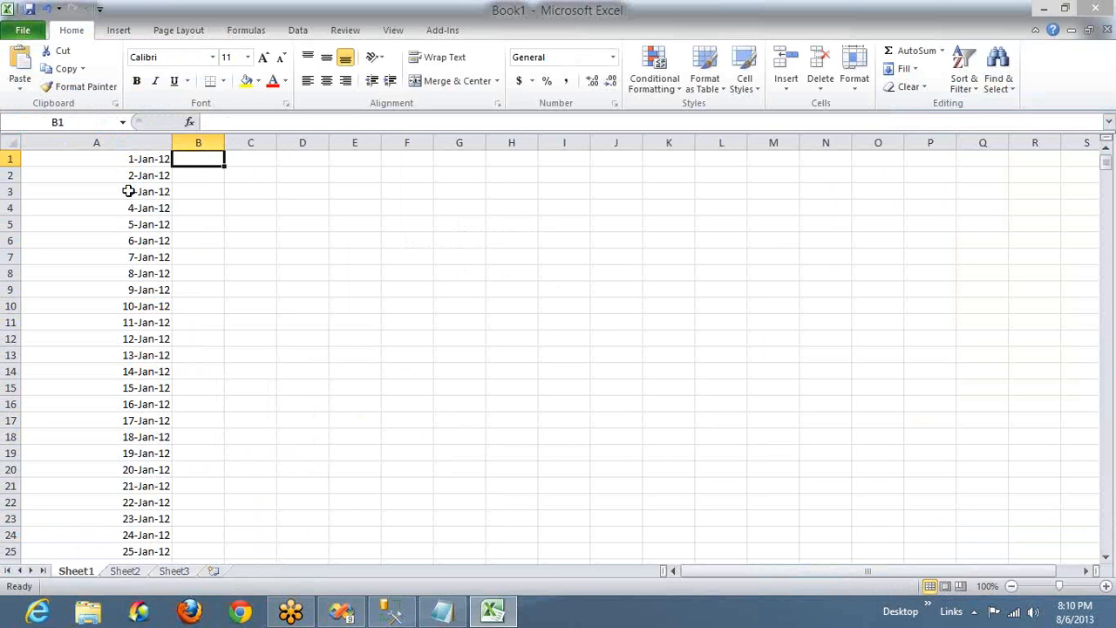
Step: Try formatting the dates in column A as Text, and undo the format change
right_click(136, 144)
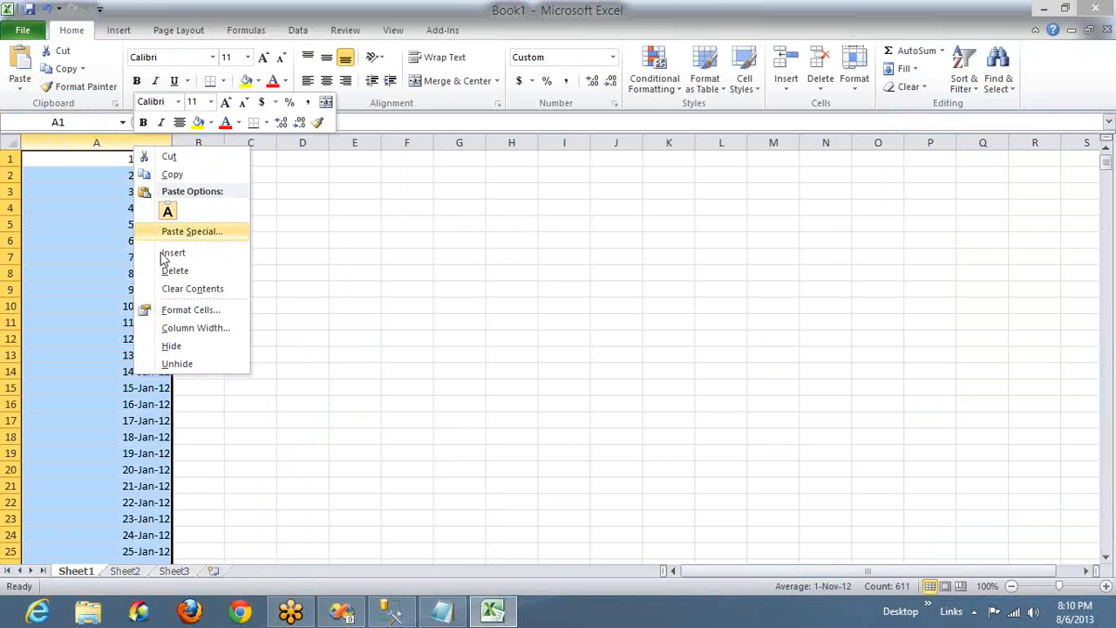
click(178, 312)
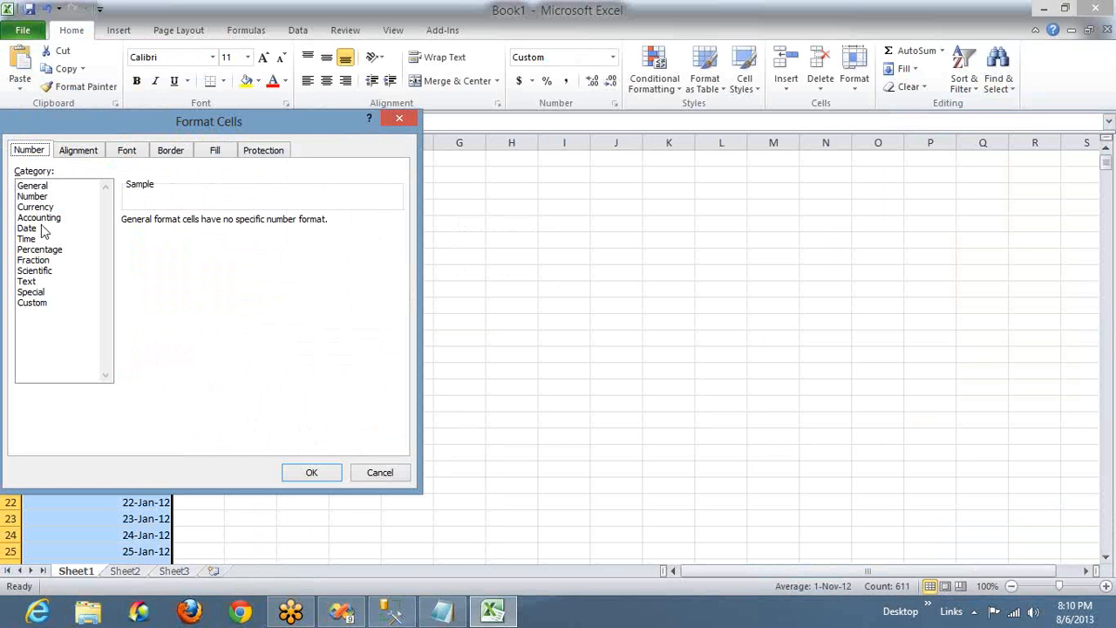
click(43, 283)
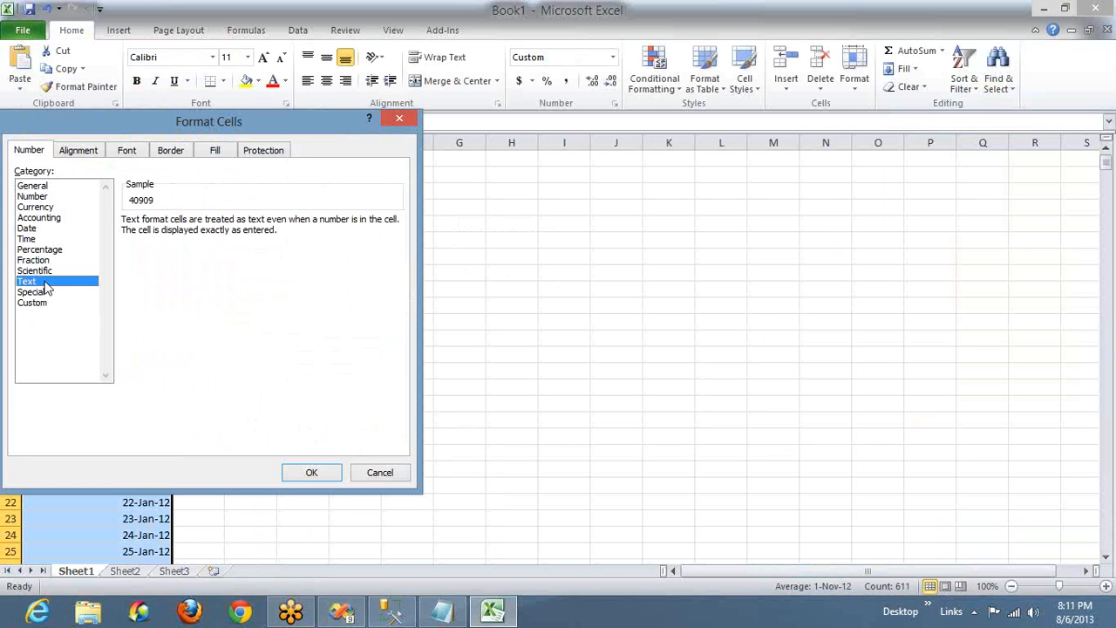
click(317, 472)
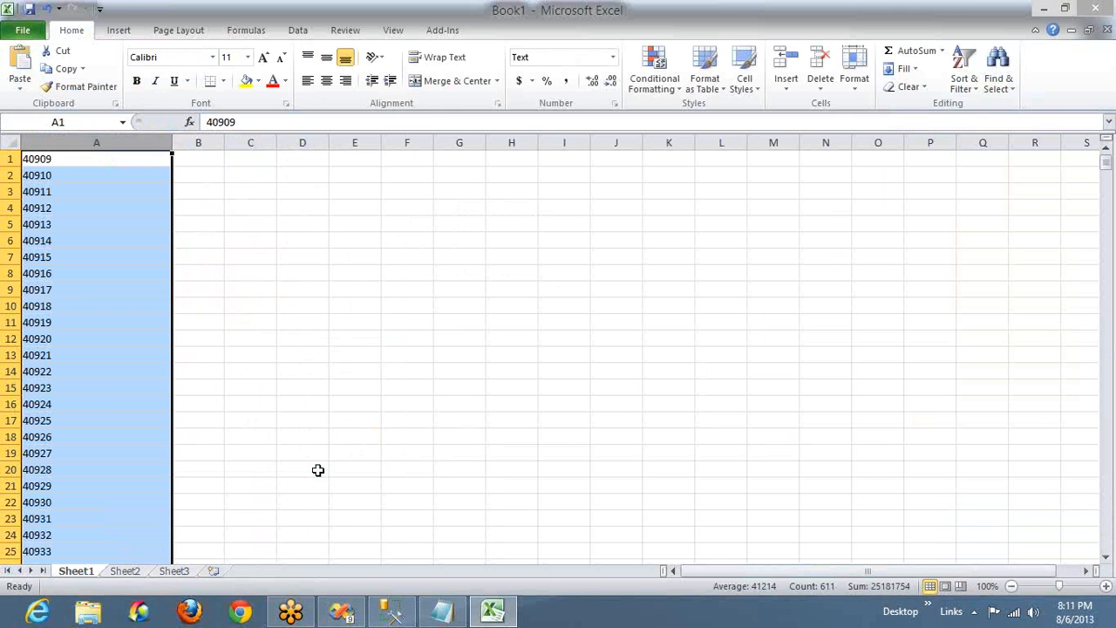
right_click(117, 150)
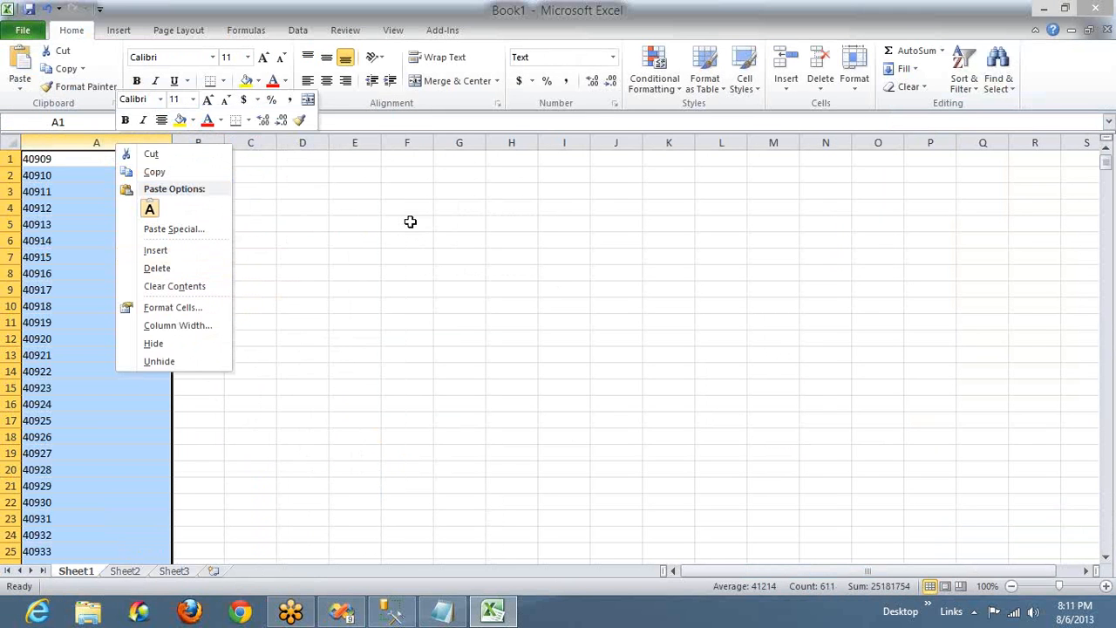
key(Escape)
key(ctrl+z)
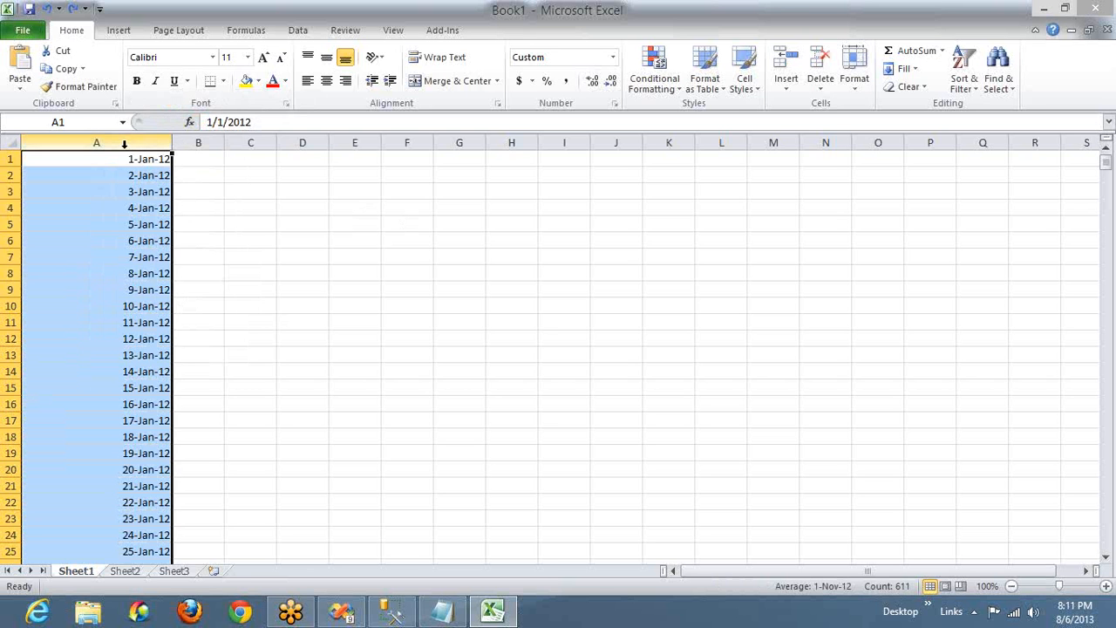
Step: Copy the dates in column A and paste them into Notepad in place of the existing notes
key(ctrl+c)
key(alt+Tab)
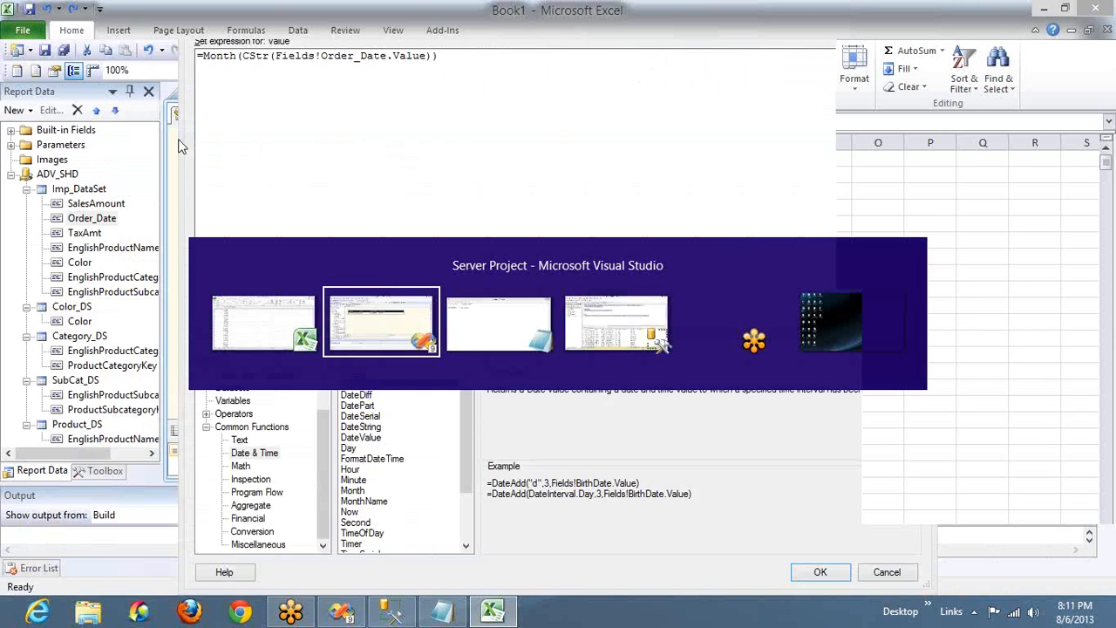
key(alt+Tab)
key(ctrl+a)
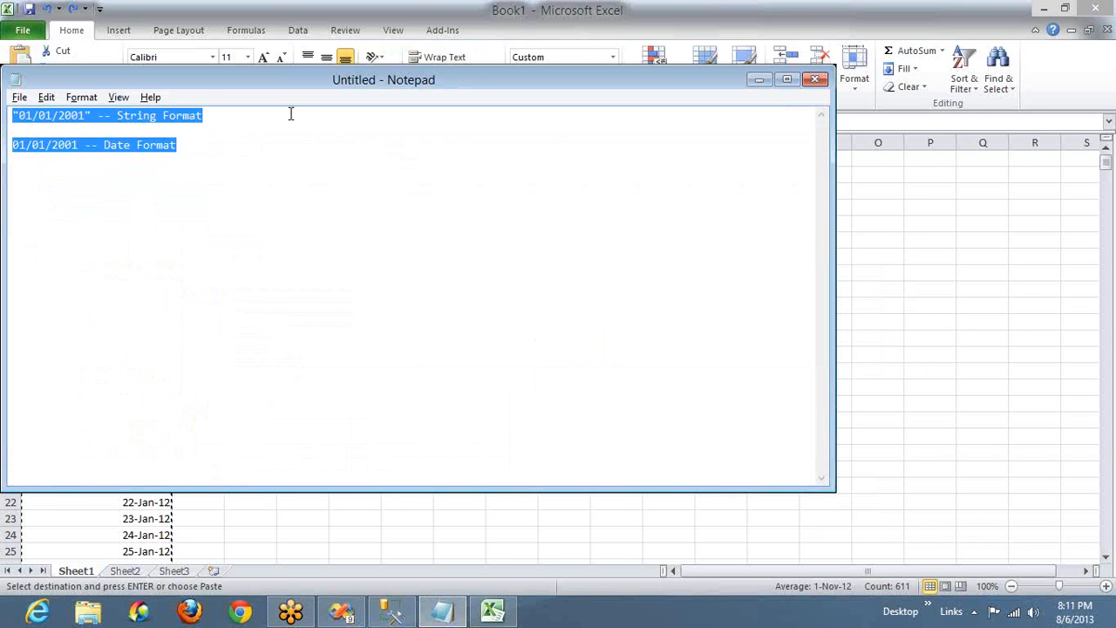
key(ctrl+v)
key(ctrl+Home)
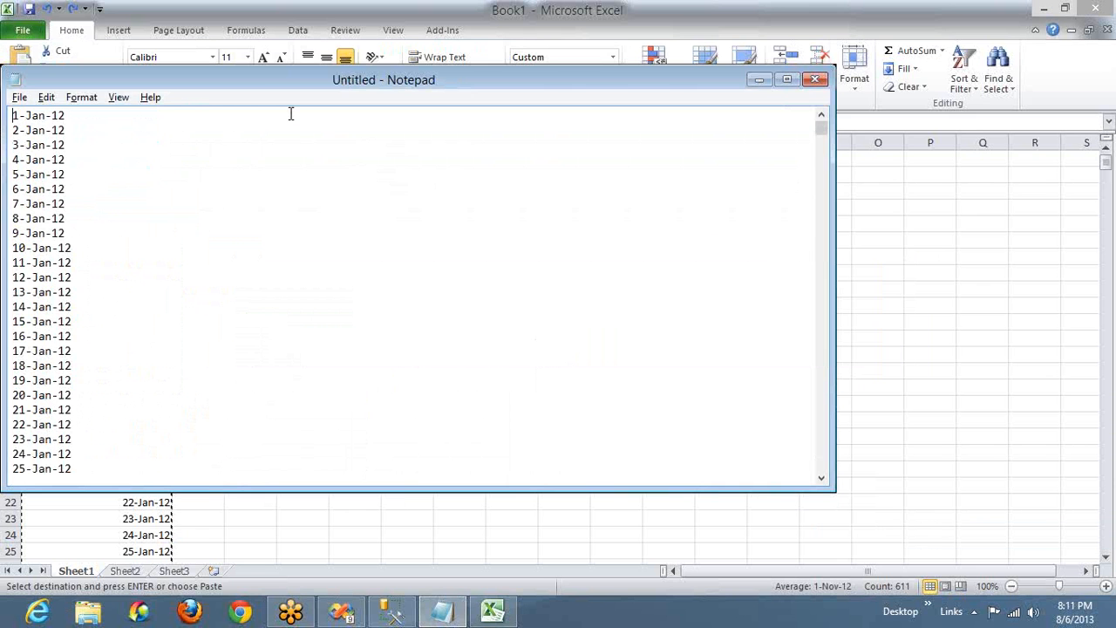
Step: Switch back to the Excel workbook and format column A as Date with the type 3/14/01
key(alt+Tab)
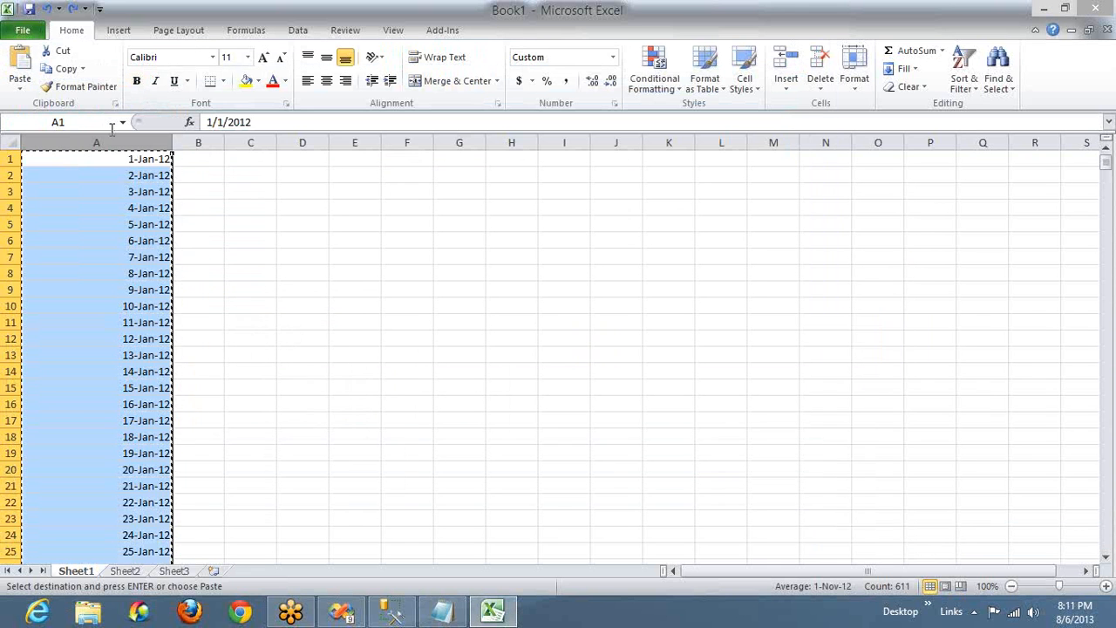
right_click(122, 150)
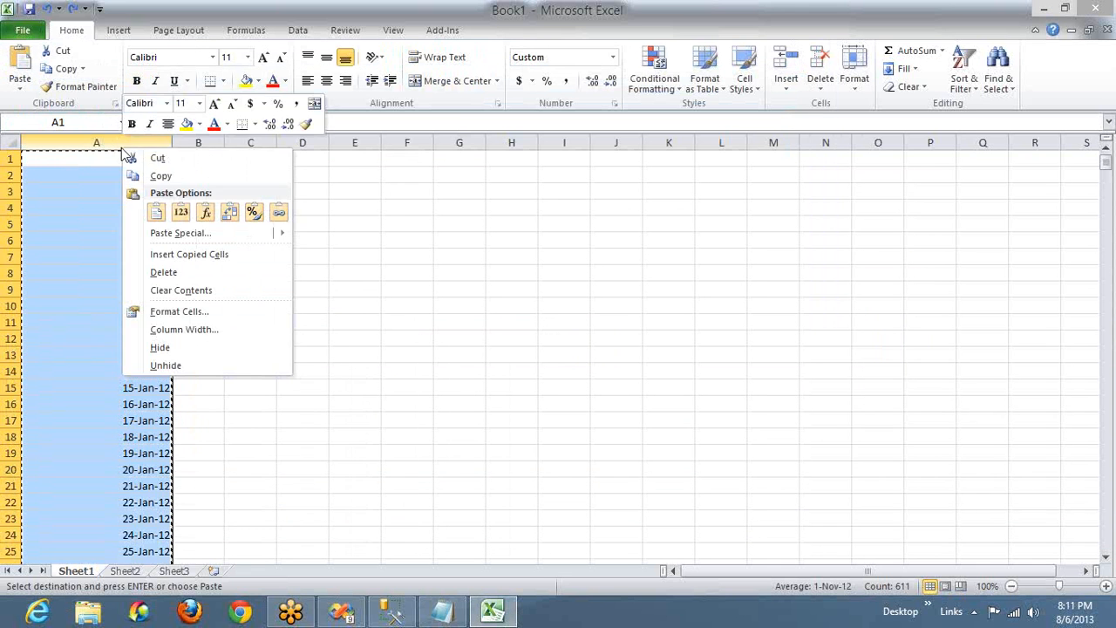
key(Escape)
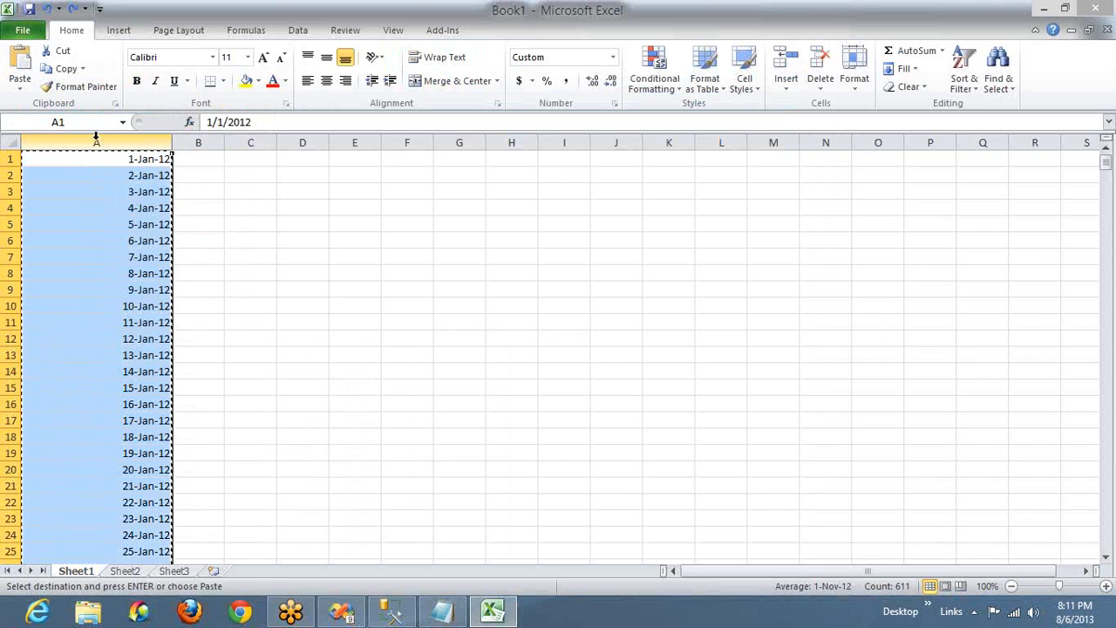
right_click(100, 145)
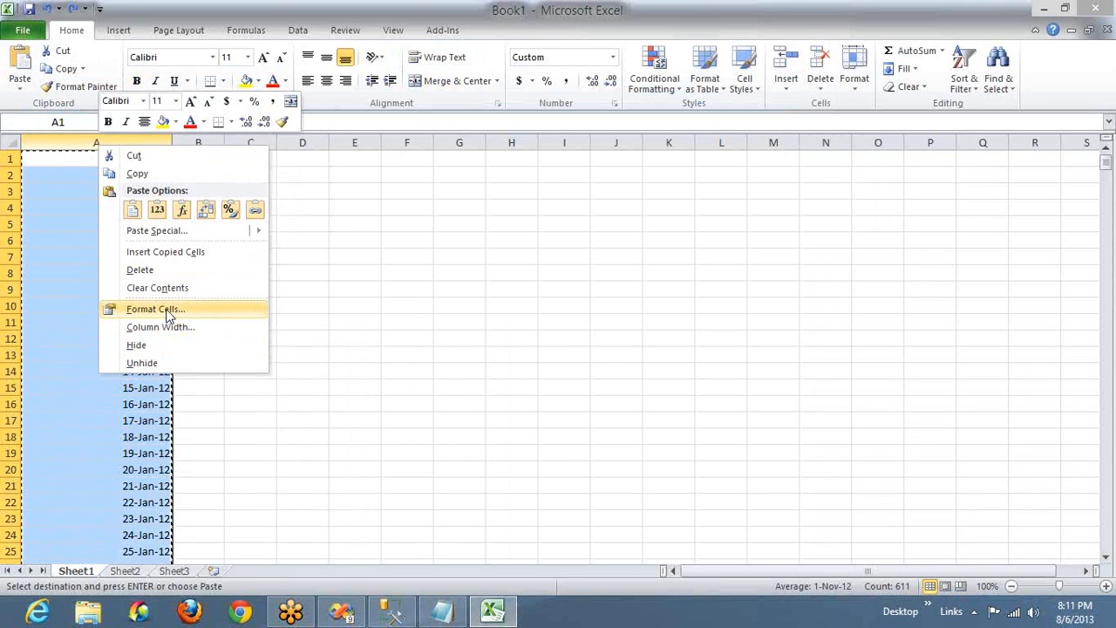
click(161, 310)
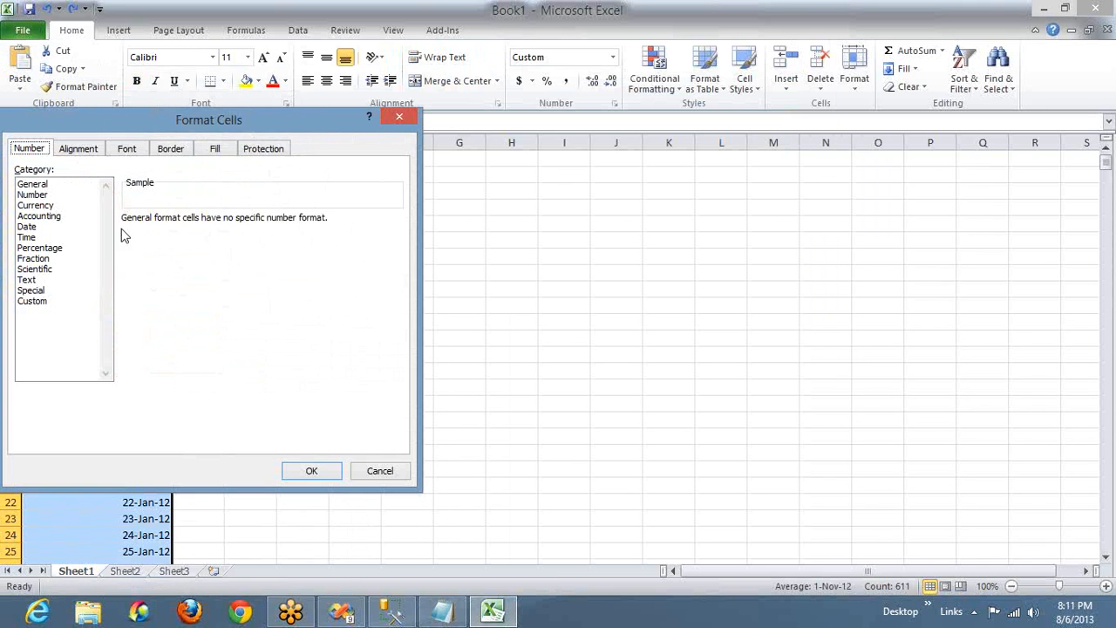
click(27, 228)
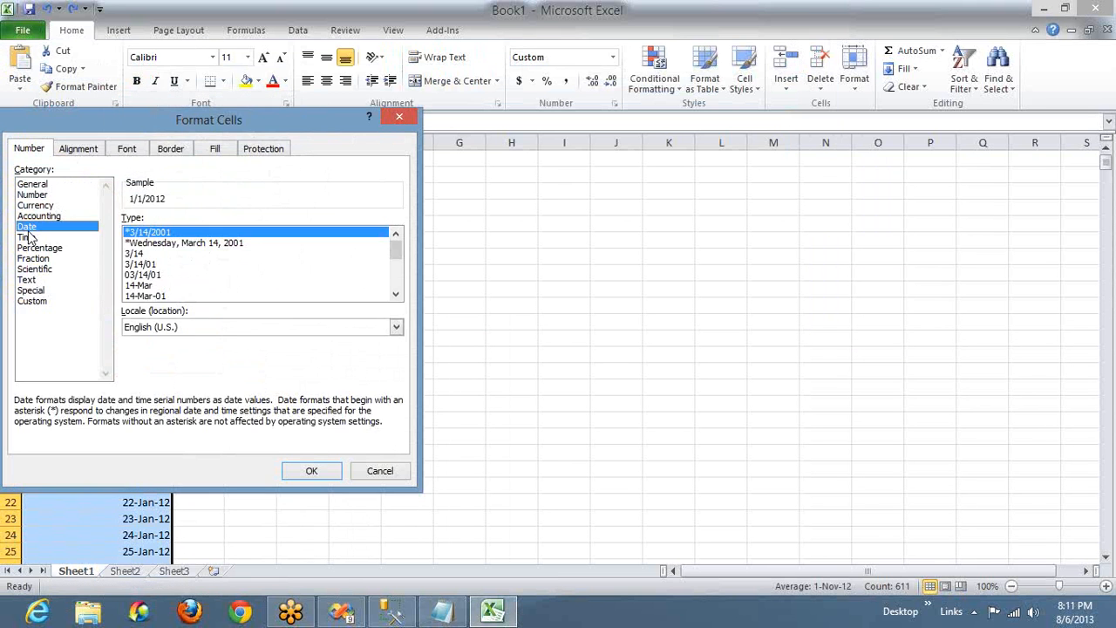
click(149, 264)
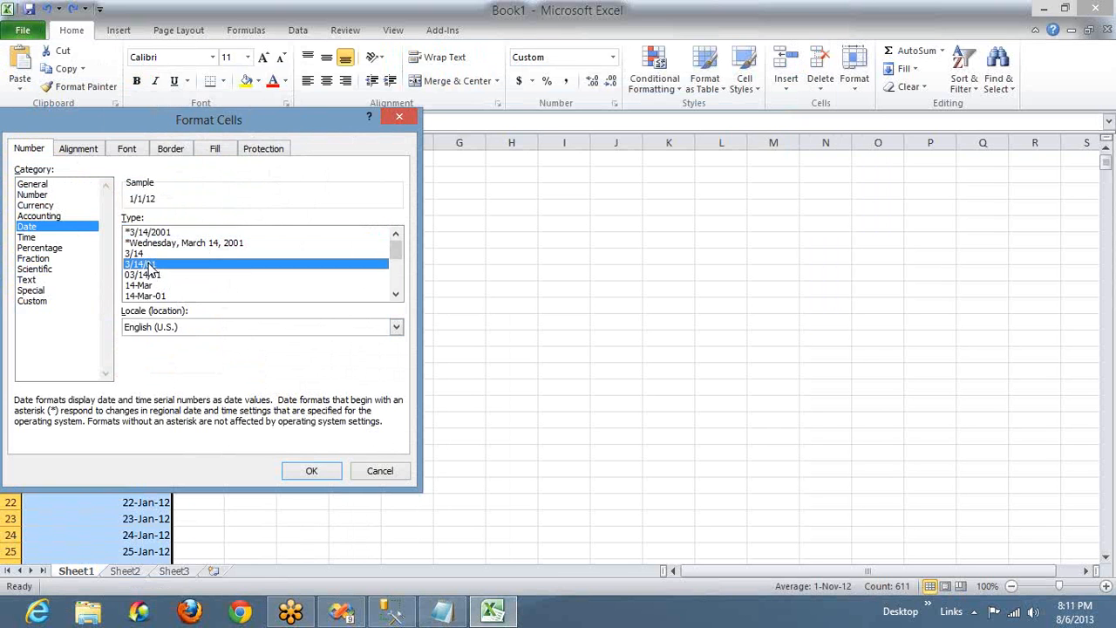
click(311, 471)
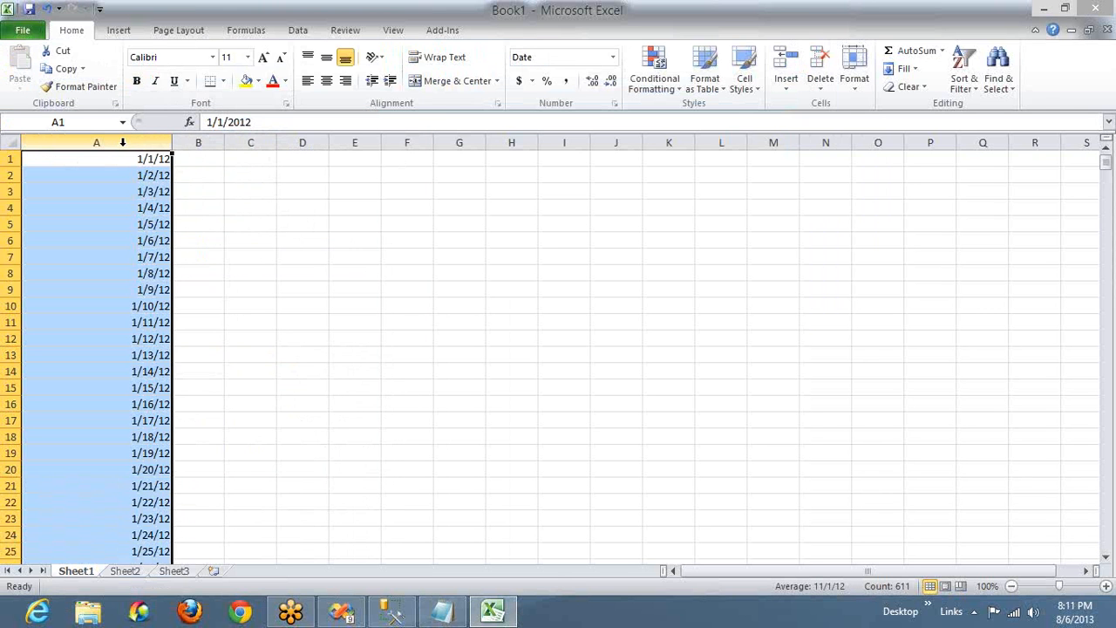
Step: Copy the reformatted dates in column A and paste them into Notepad over the entire existing date list
key(ctrl+c)
key(alt+Tab)
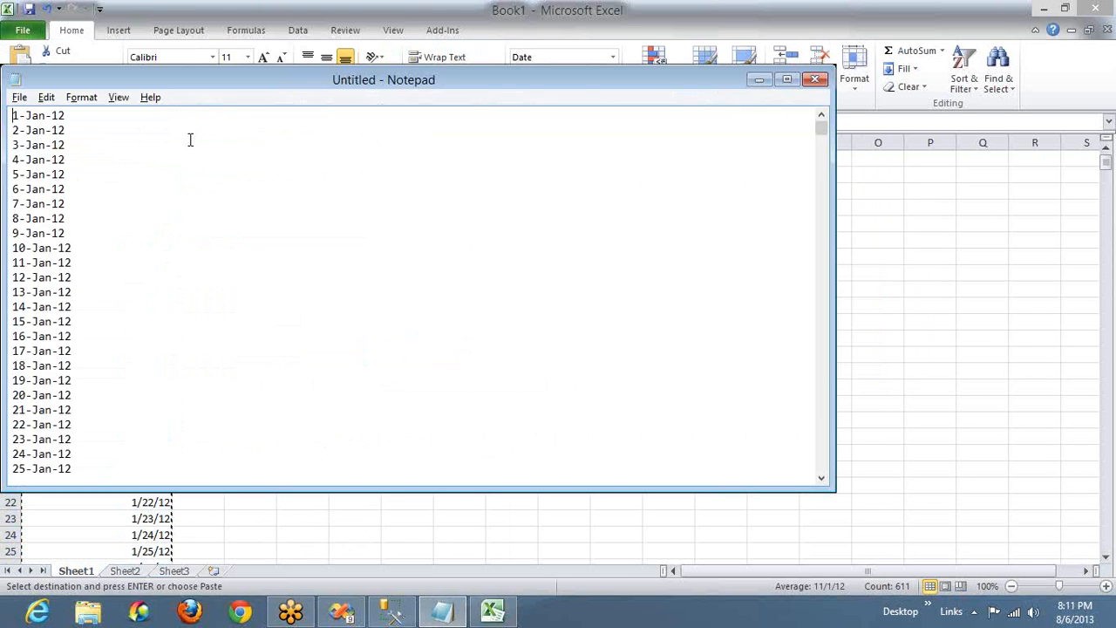
key(ctrl+a)
key(ctrl+v)
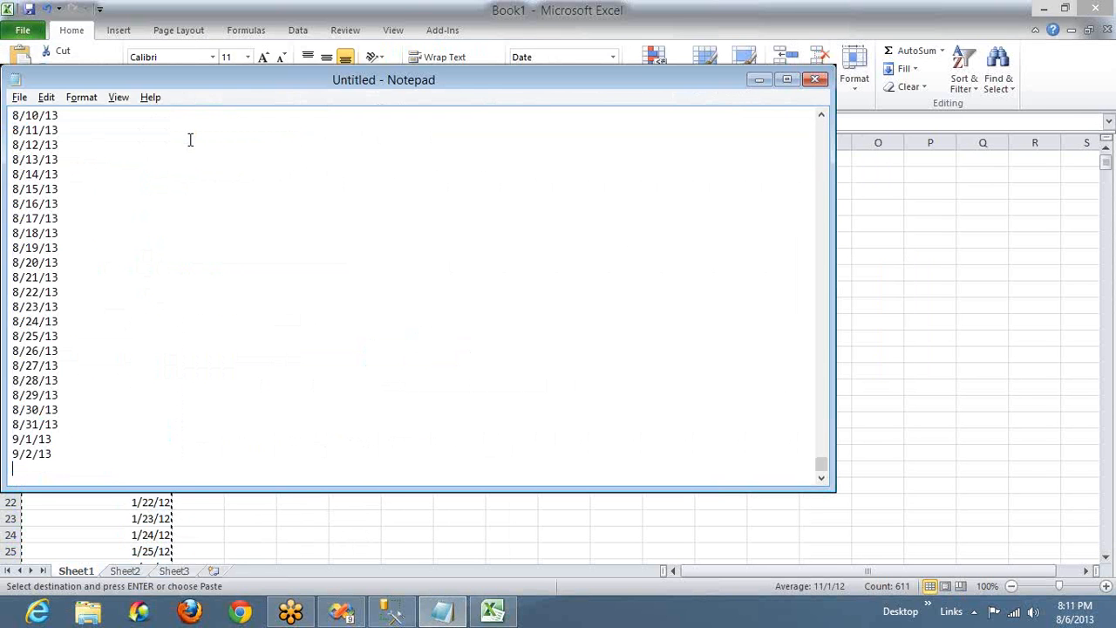
key(ctrl+Home)
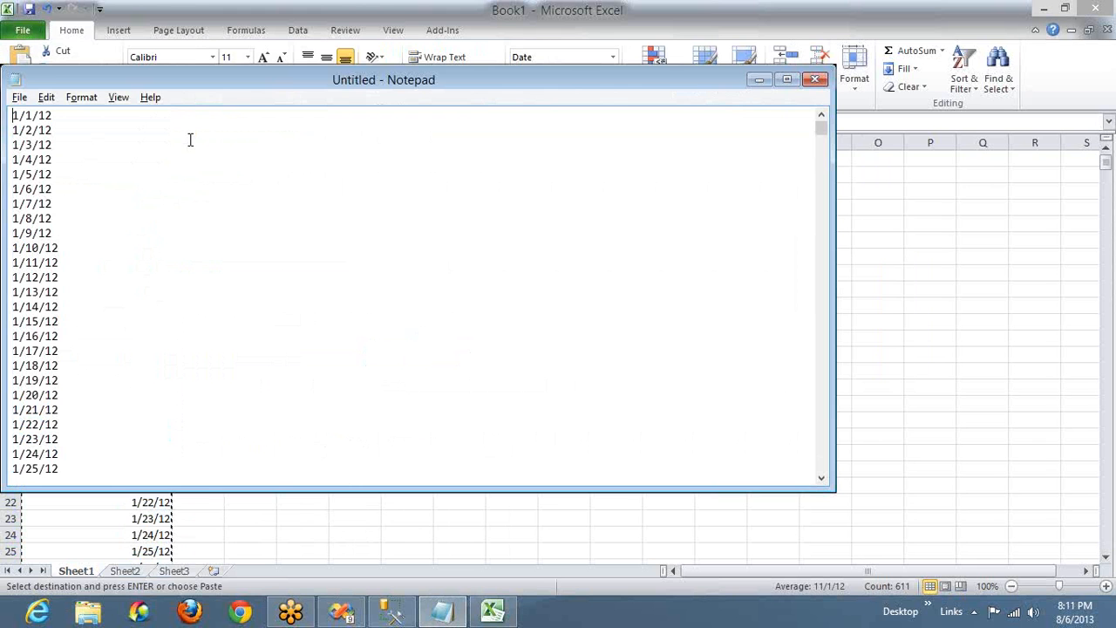
Step: Move the dates 1/10/12 through 1/19/12 in Notepad directly below 1/1/12 to illustrate text sorting order
double_click(83, 245)
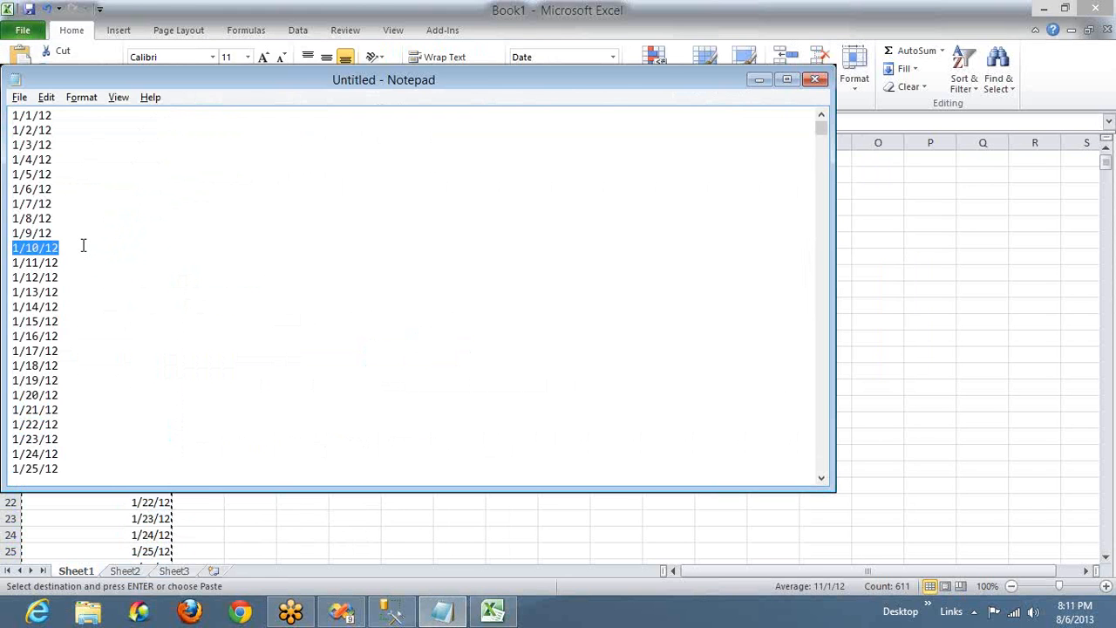
click(83, 245)
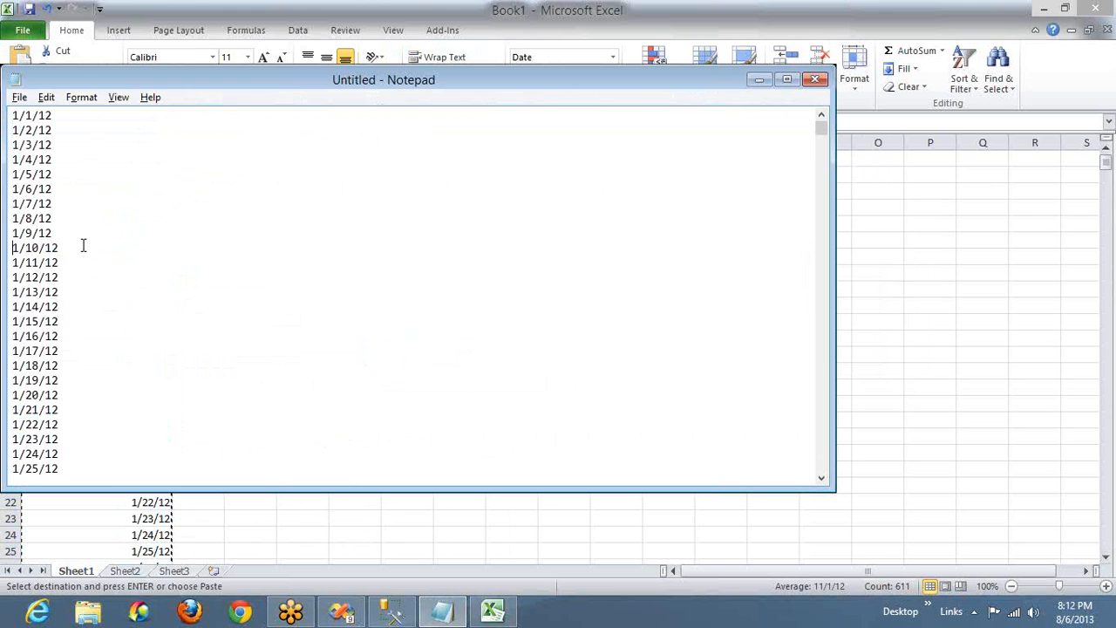
key(shift+Down)
key(shift+Down)
key(shift+Down)
key(shift+Down)
key(shift+Down)
key(shift+Down)
key(shift+Down)
key(shift+Down)
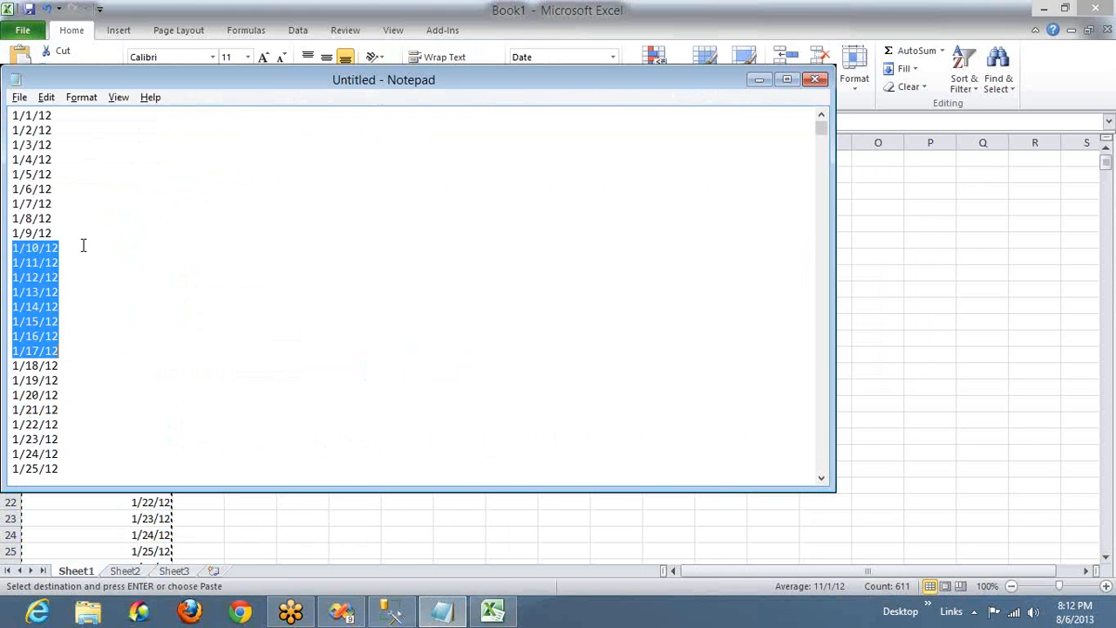
key(shift+Down)
key(shift+Down)
key(ctrl+x)
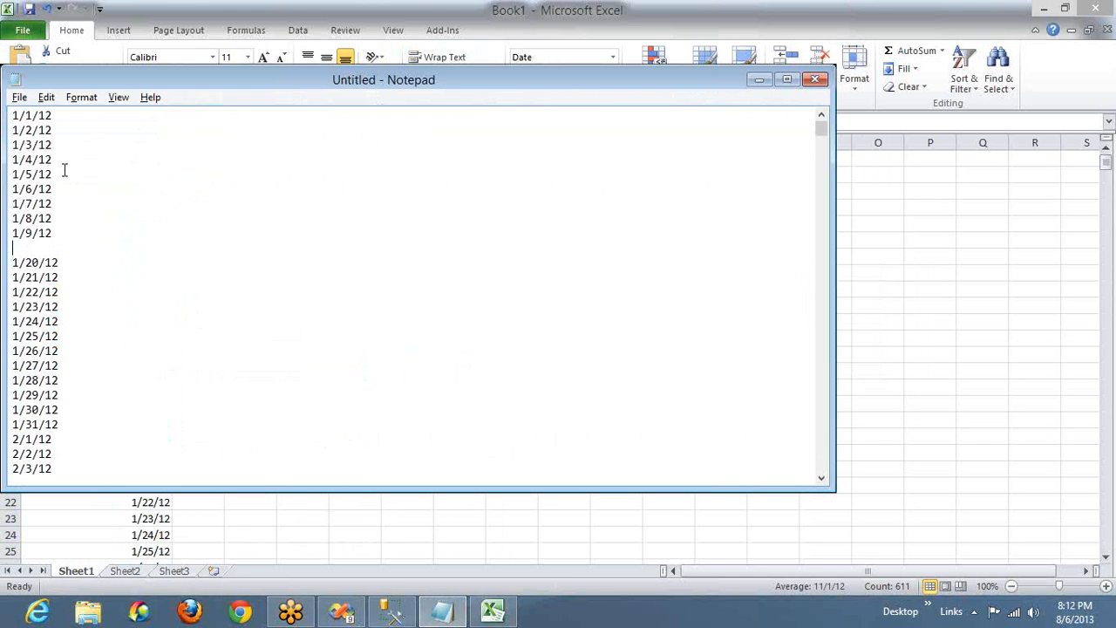
key(Return)
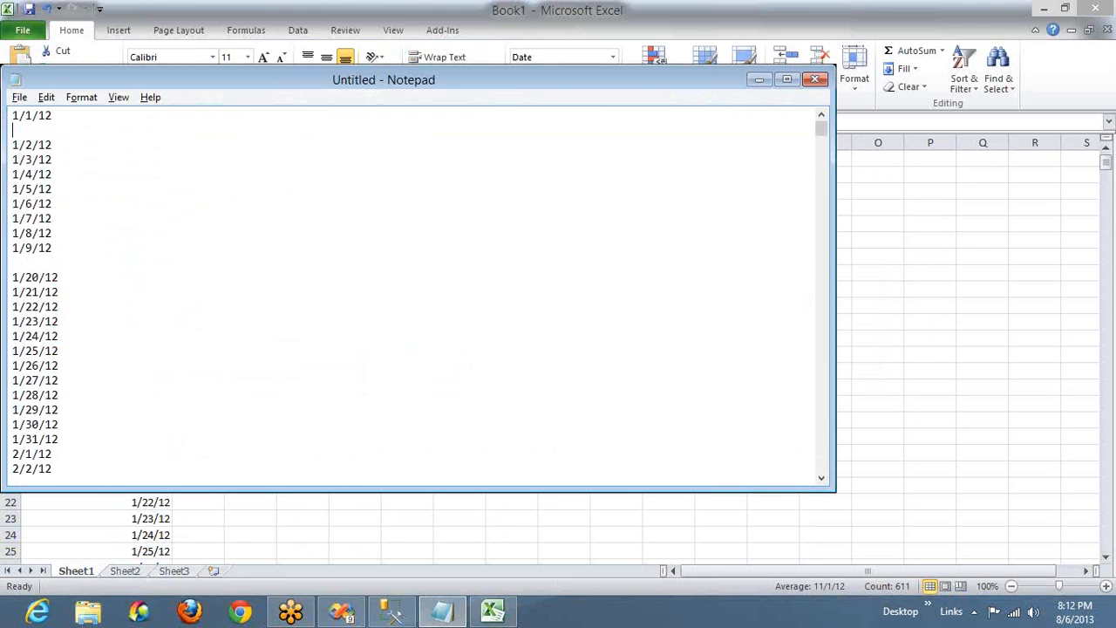
key(ctrl+v)
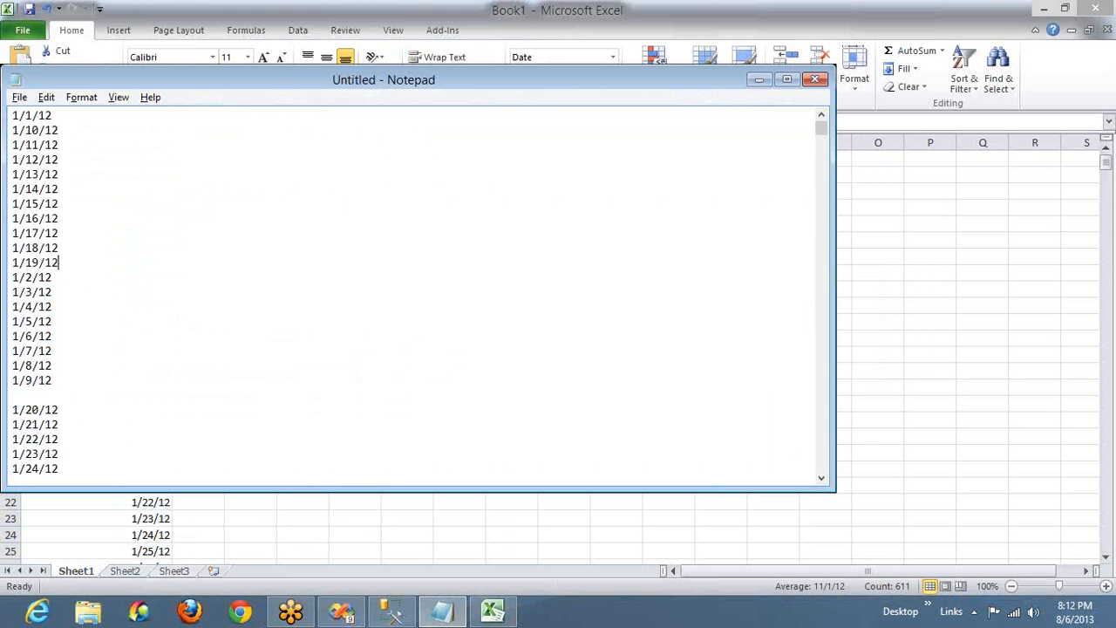
double_click(29, 115)
drag(12, 129, 59, 130)
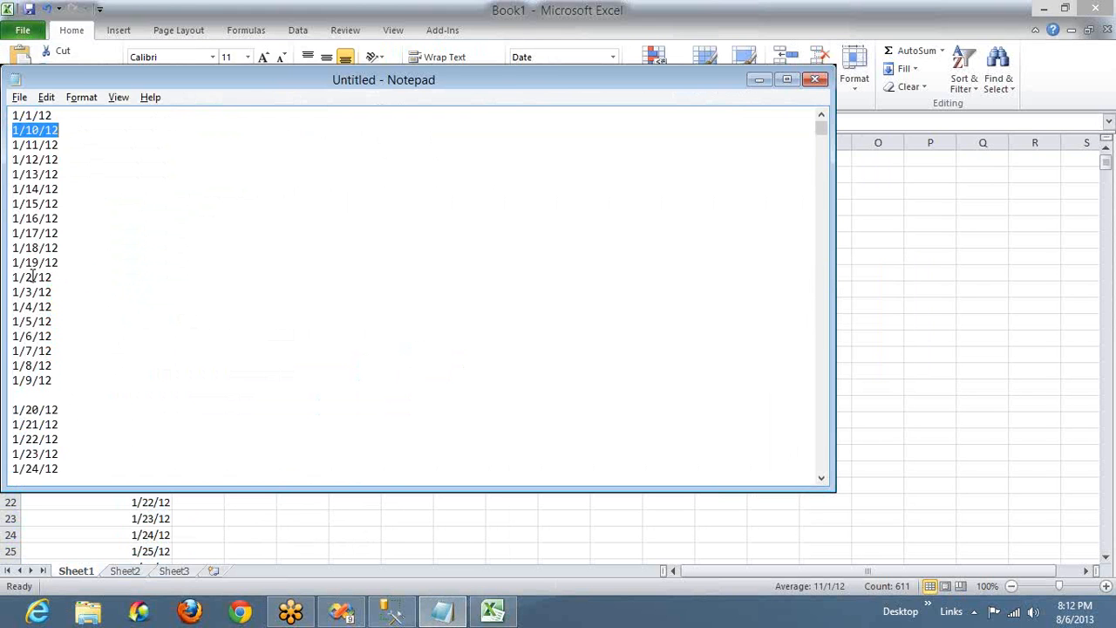
Step: Move the dates 1/20/12 through 1/29/12 in the Notepad list directly below 1/2/12
click(16, 409)
key(shift+Down)
key(shift+Down)
key(shift+Down)
key(shift+Down)
key(shift+Down)
key(shift+Down)
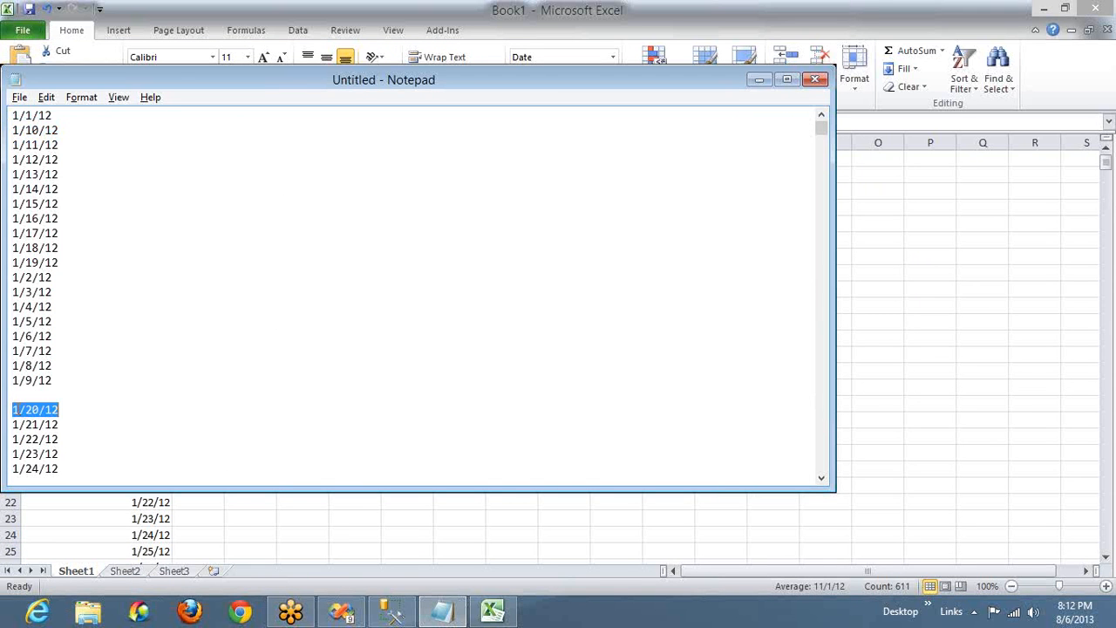
key(shift+Down)
key(shift+Down)
key(shift+Down)
key(shift+Down)
key(shift+Down)
key(shift+Down)
key(shift+Down)
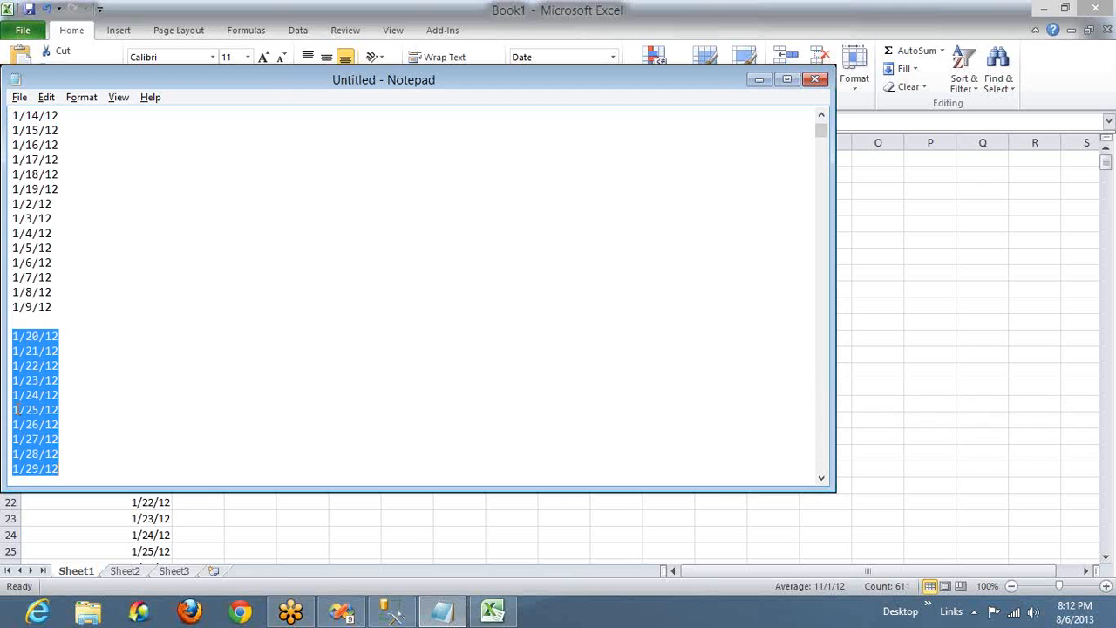
key(shift+Up)
key(shift+Up)
key(shift+Up)
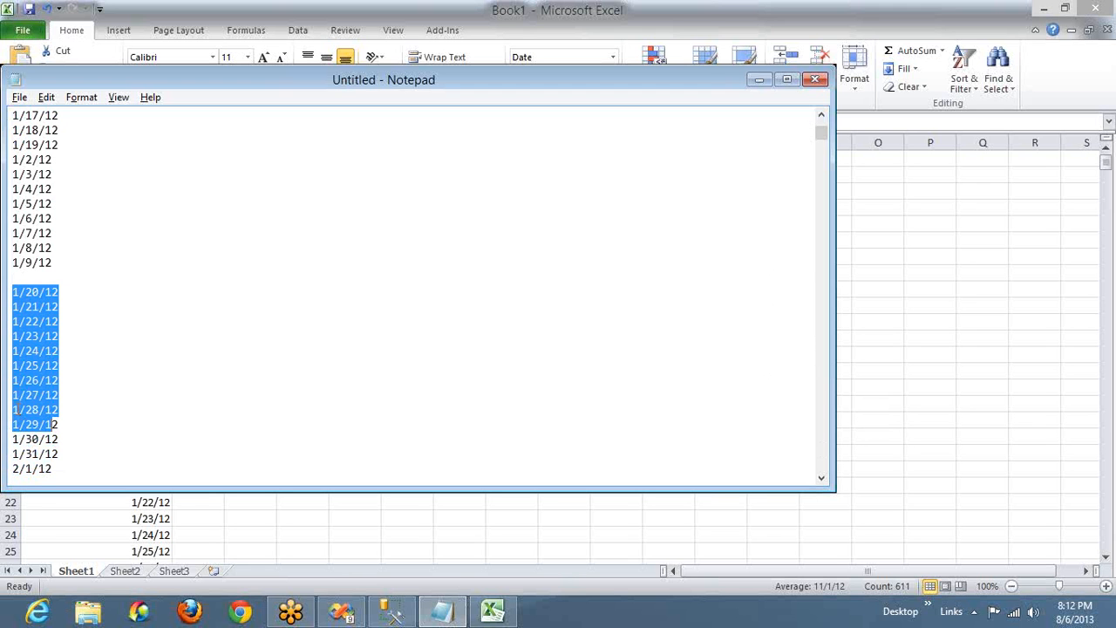
key(ctrl+x)
key(Up)
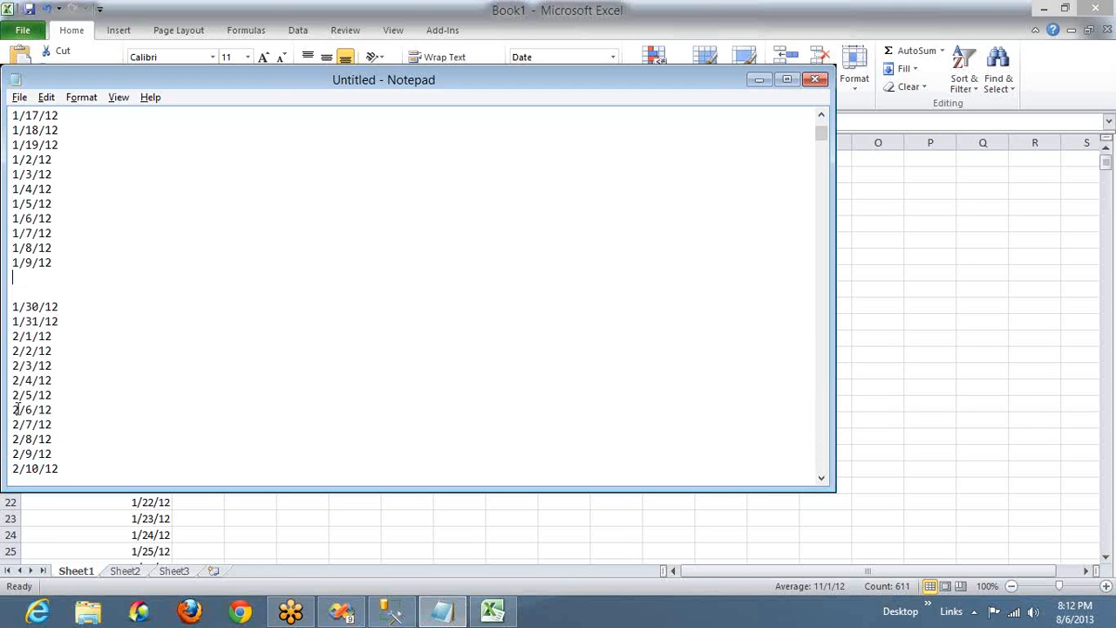
key(End)
key(Return)
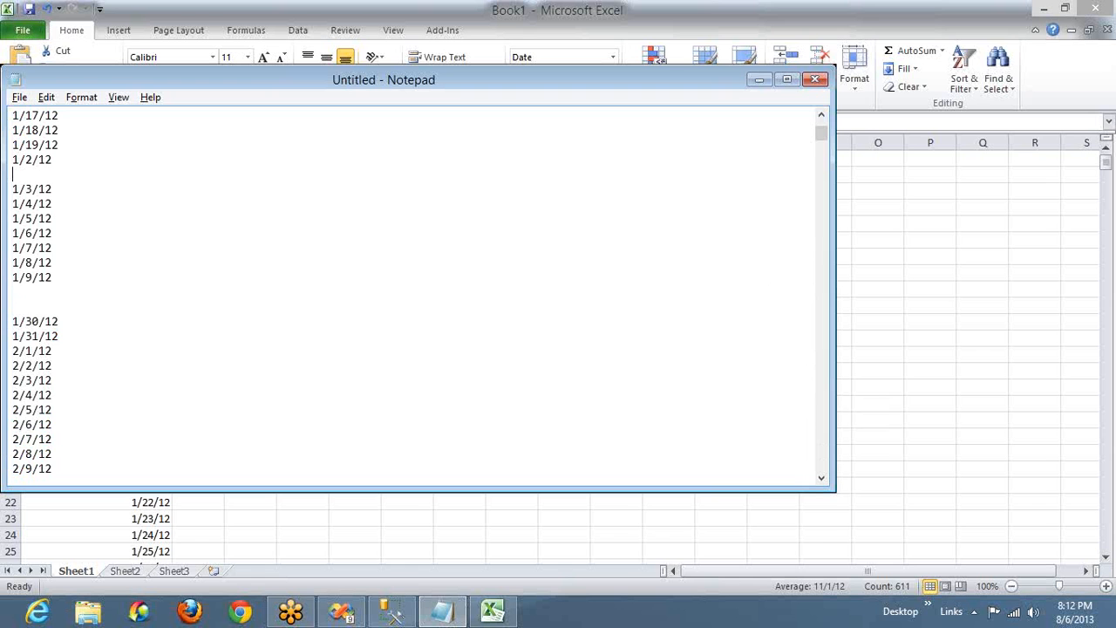
key(ctrl+v)
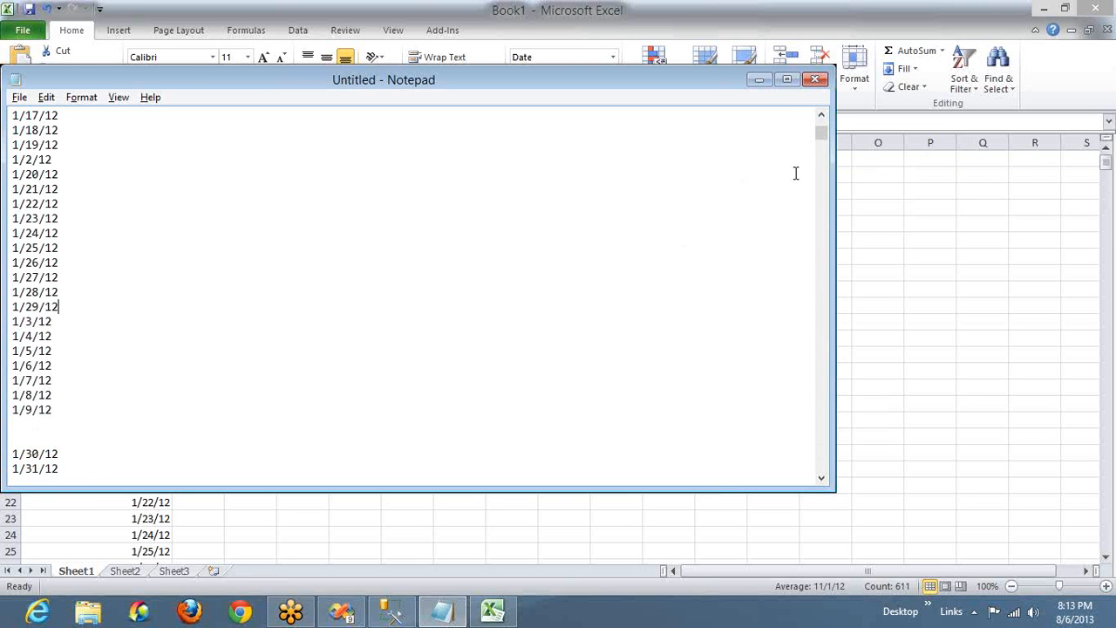
Step: Switch to the report's Expression dialog in Visual Studio and change the Order Date expression to =CDate(Fields!Order_Date.Value)
key(alt+Tab)
key(alt+Tab)
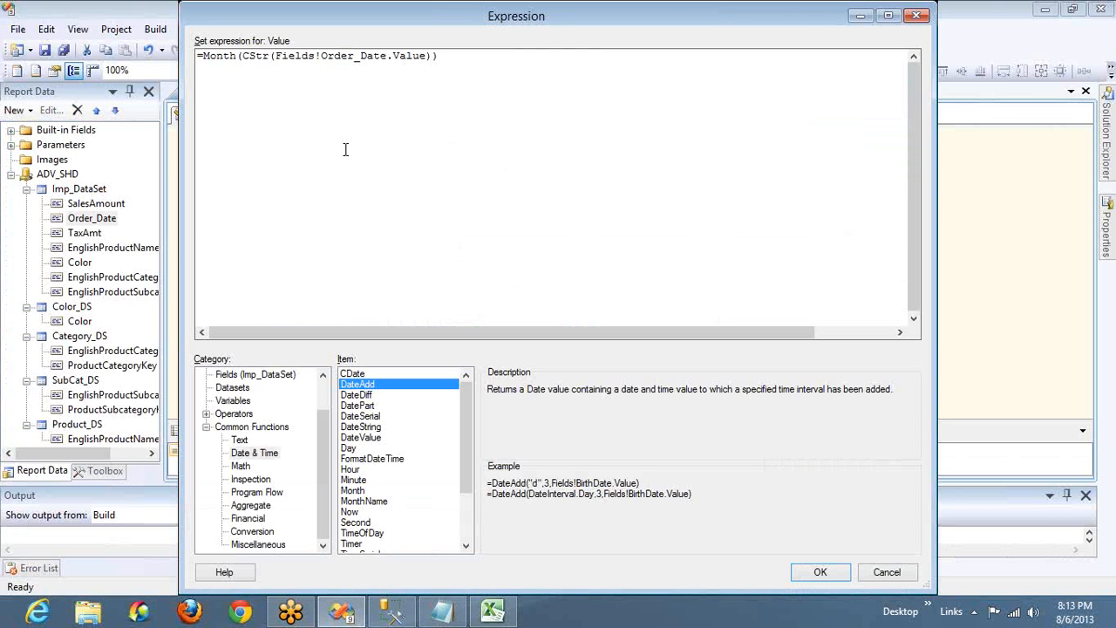
double_click(231, 56)
key(Delete)
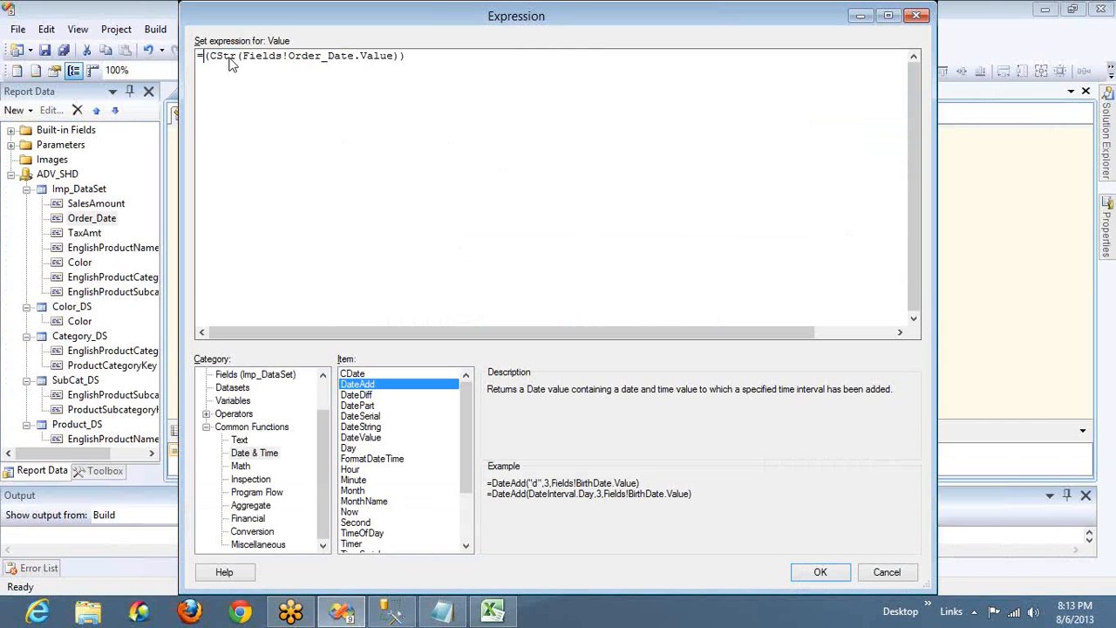
key(Delete)
double_click(230, 58)
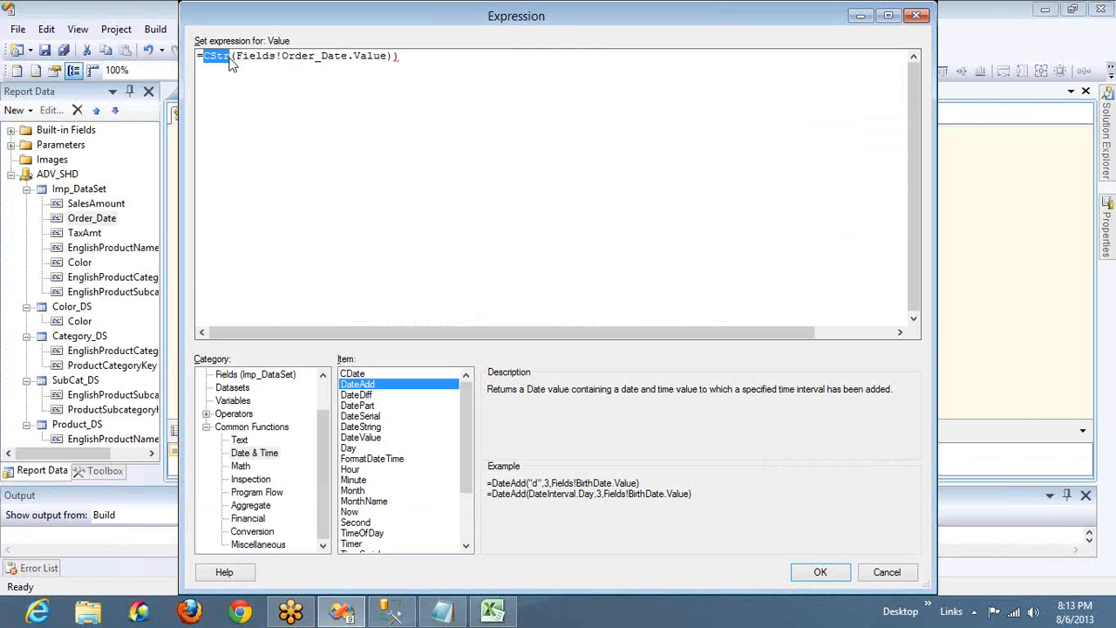
text(CDate)
key(End)
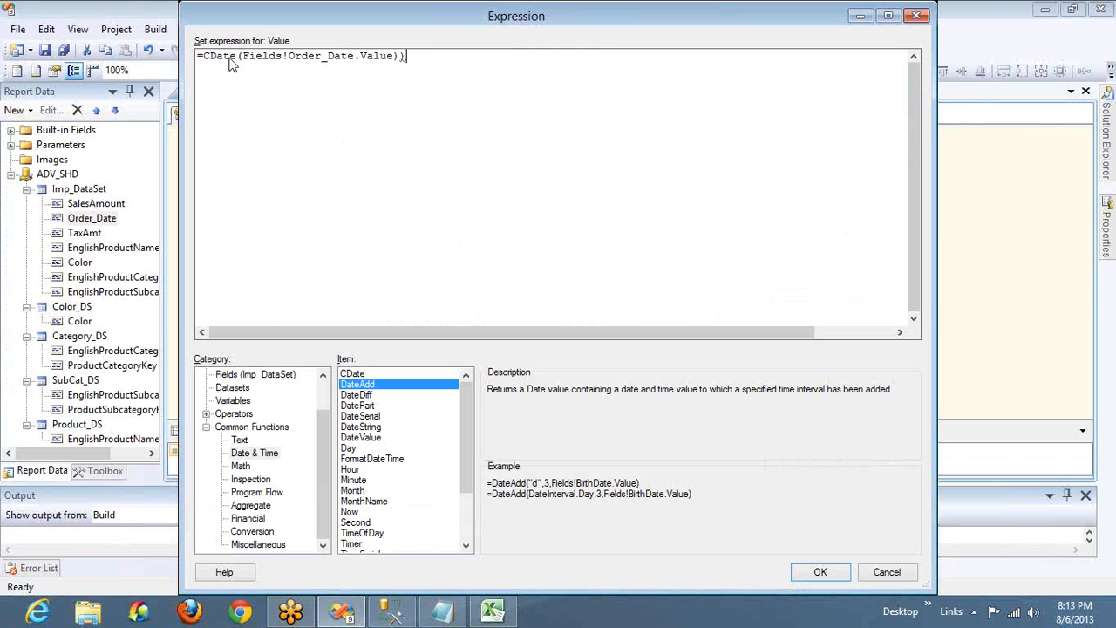
key(BackSpace)
Step: Wrap the expression in DateAdd to add 20 days, as =DateAdd("d",20,CDate(Fields!Order_Date.Value)), and apply it
click(203, 58)
text(DateAdd()
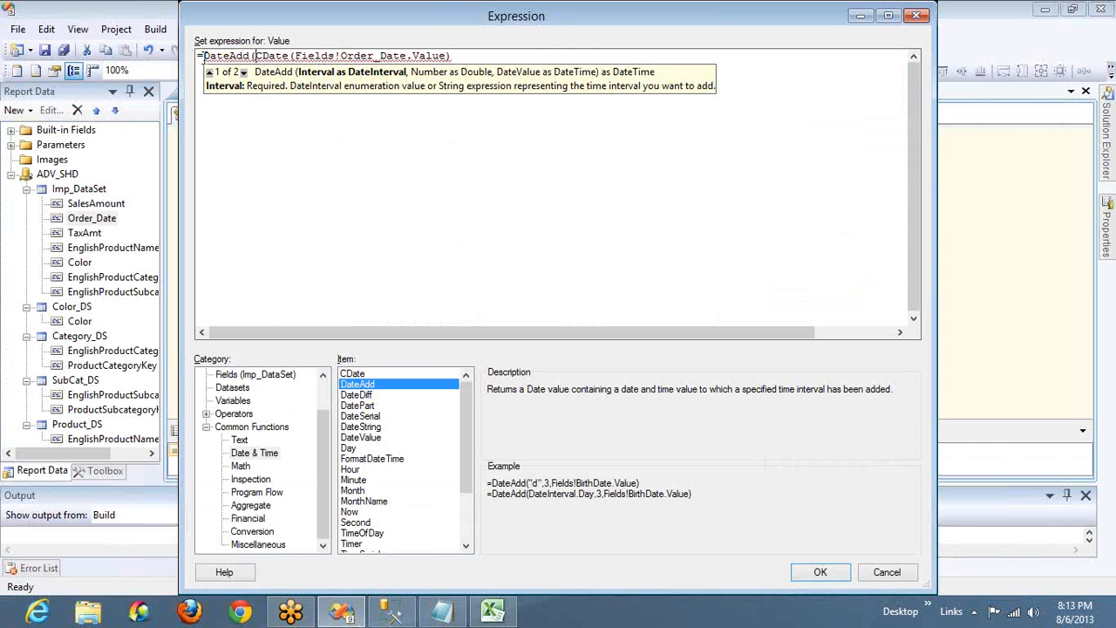
text(""d)
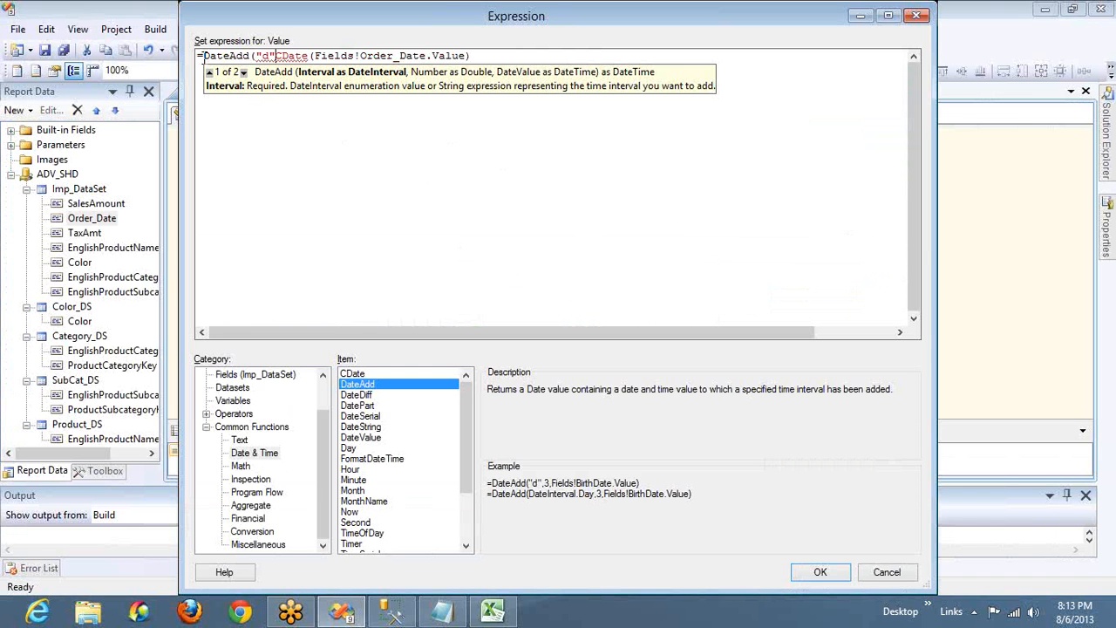
key(Right)
text(,20)
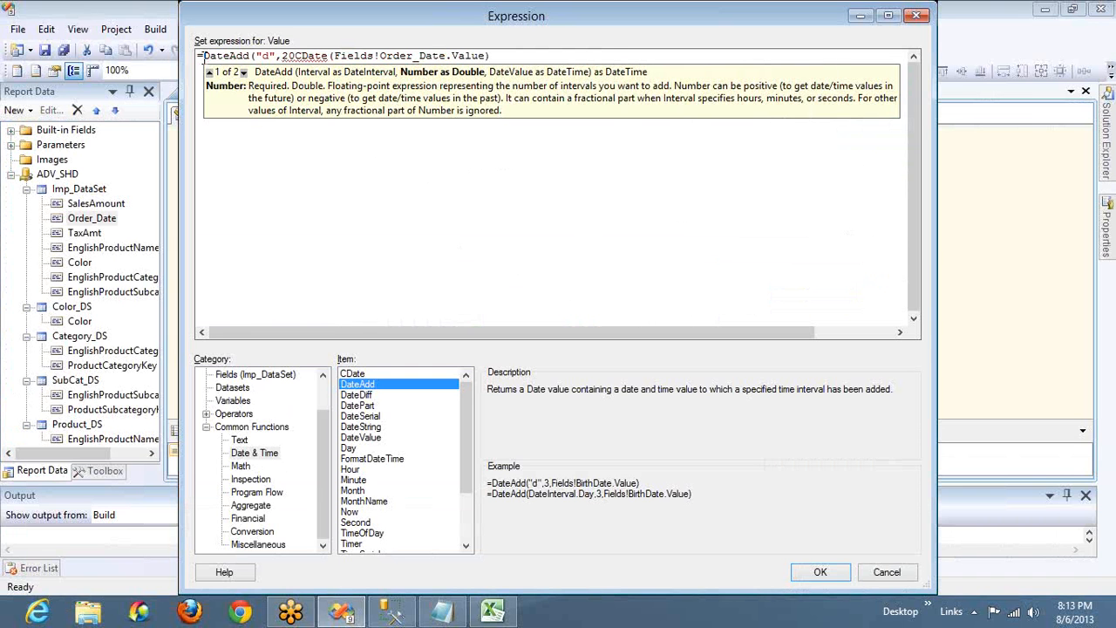
text(,)
key(End)
text())
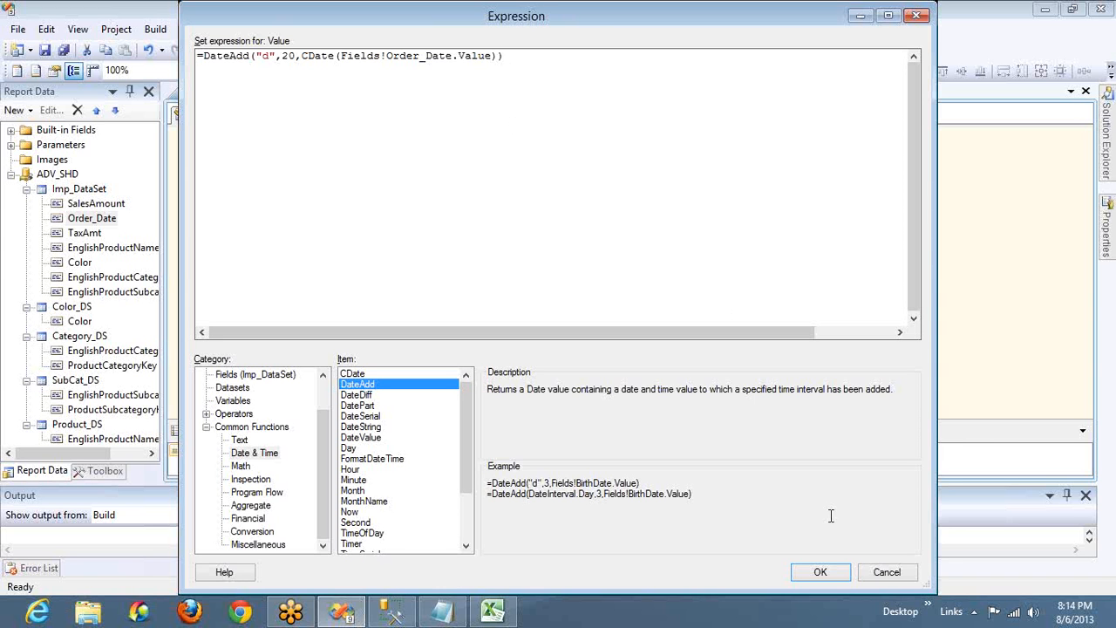
click(820, 572)
Step: Insert a new column to the right of the Order Date column in the report table
right_click(744, 154)
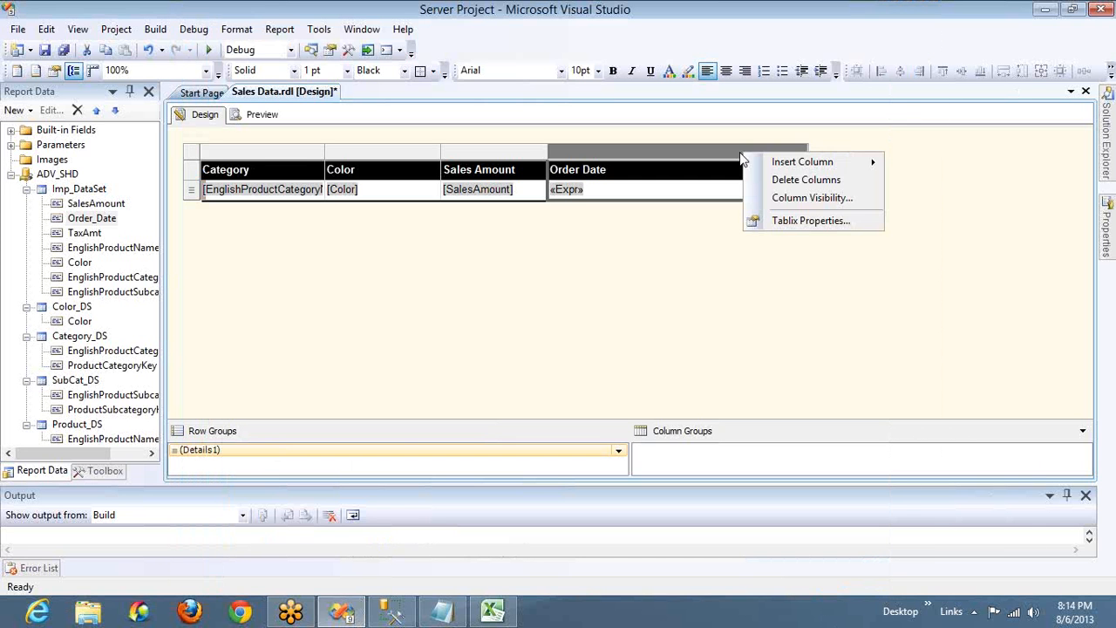
mouse_move(764, 165)
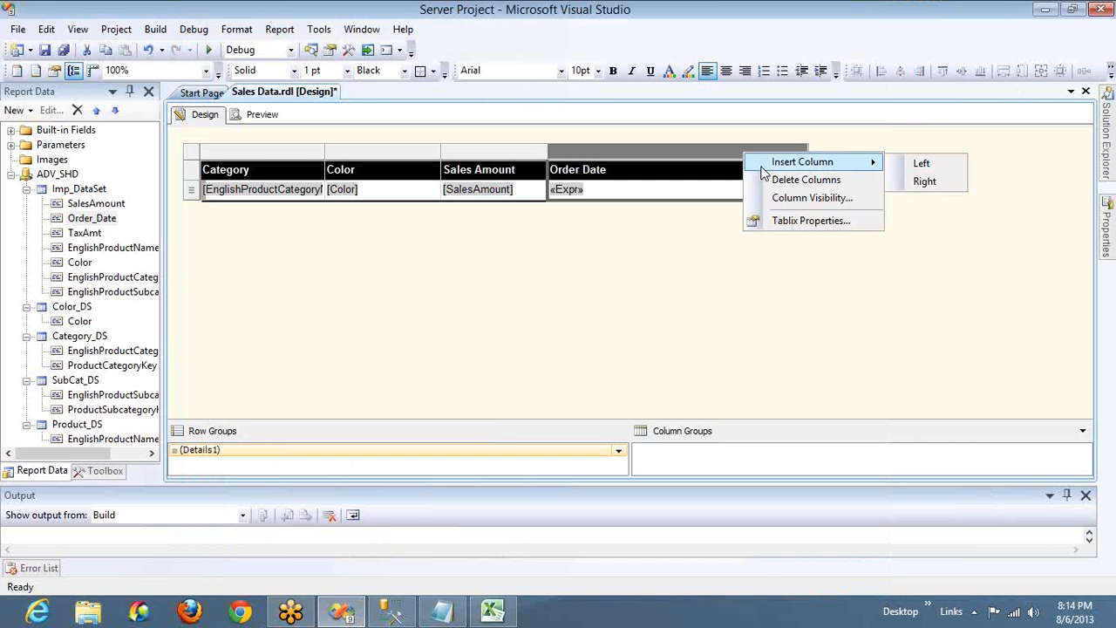
click(899, 180)
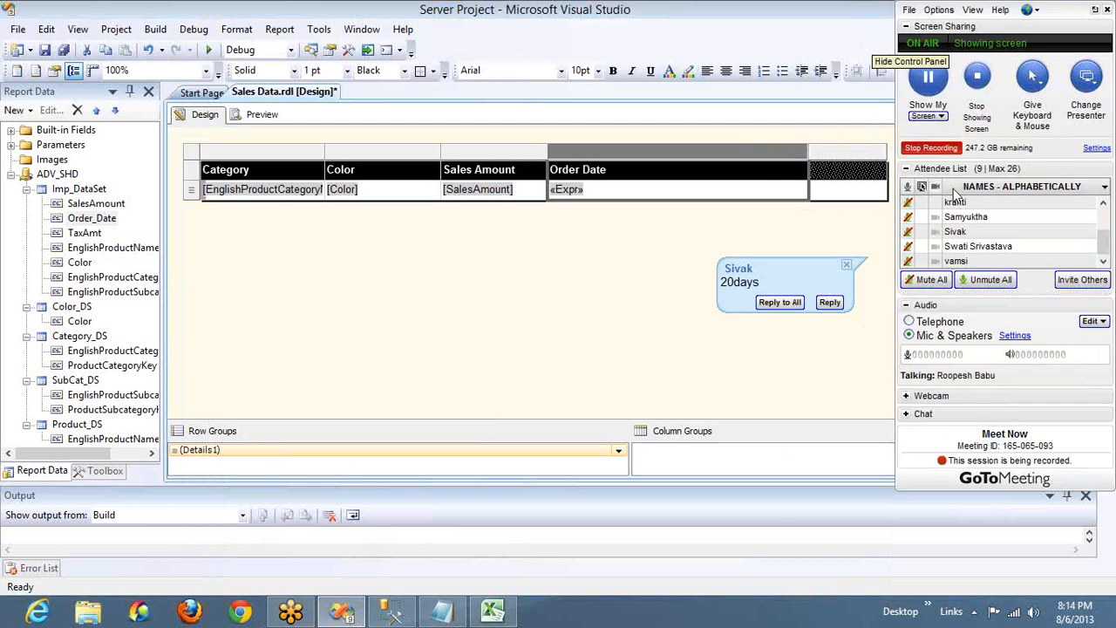
Step: Show the Order_Date field in the new last column, widened to fit the full dates, and preview the report
click(879, 186)
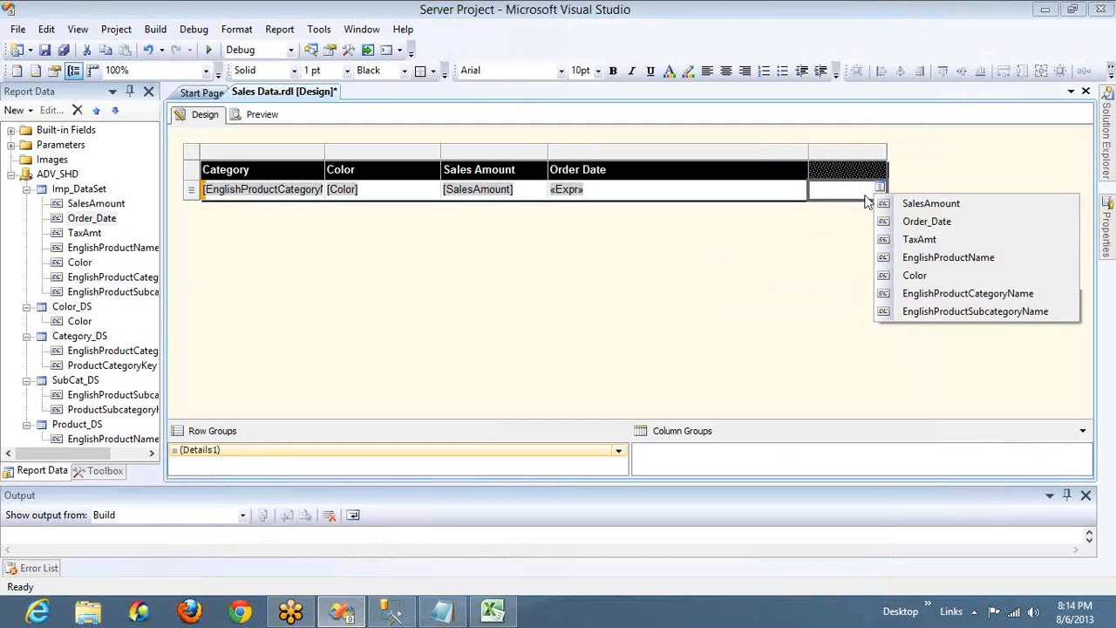
click(912, 219)
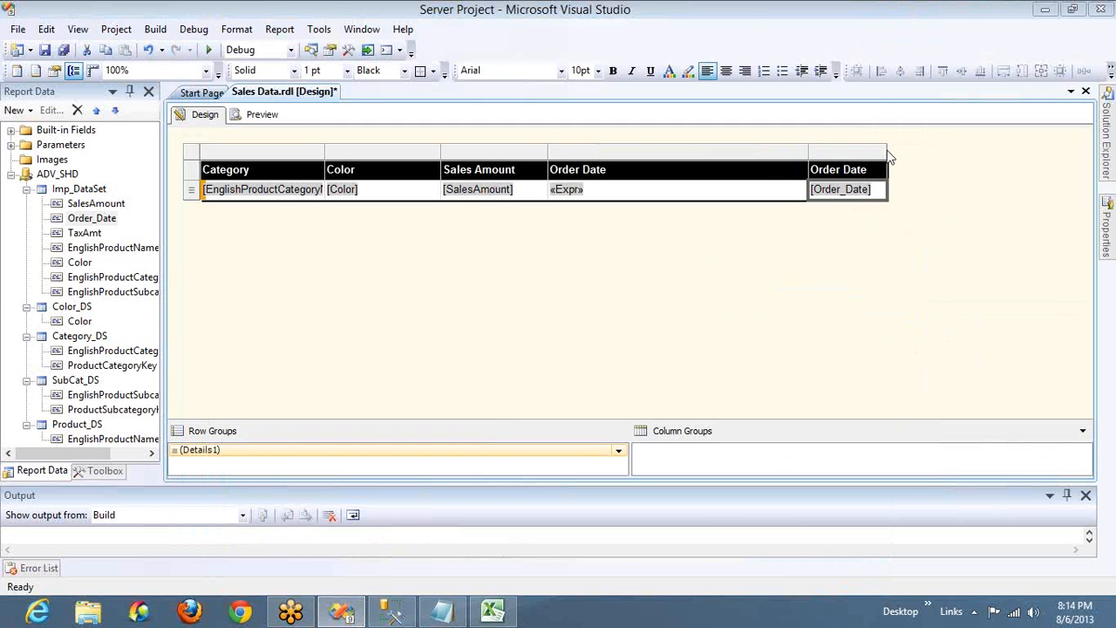
drag(887, 153, 1050, 157)
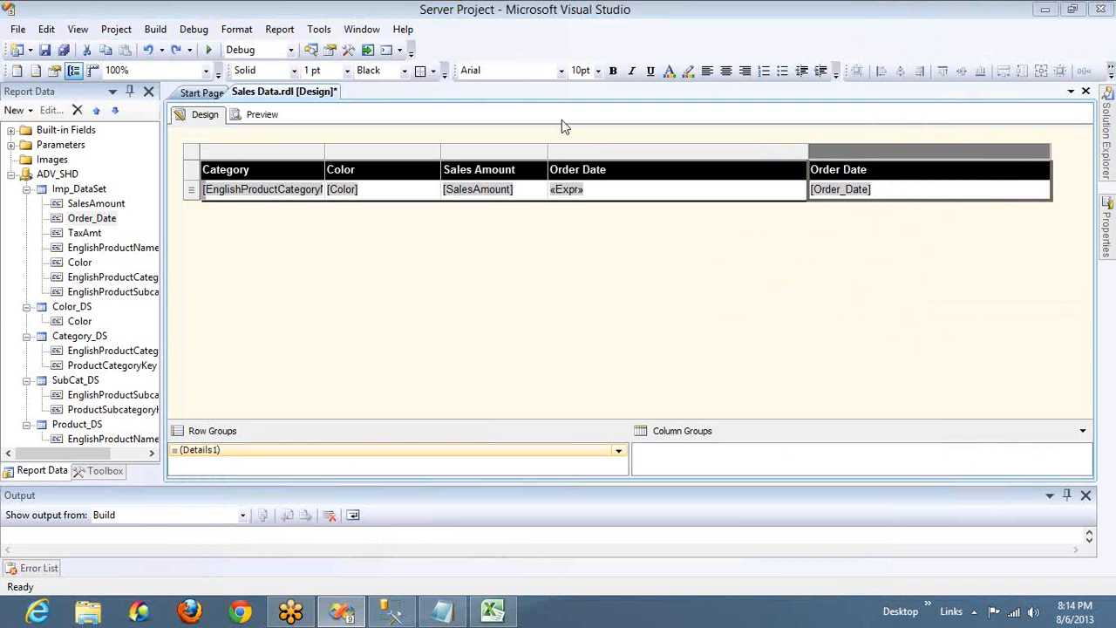
click(263, 115)
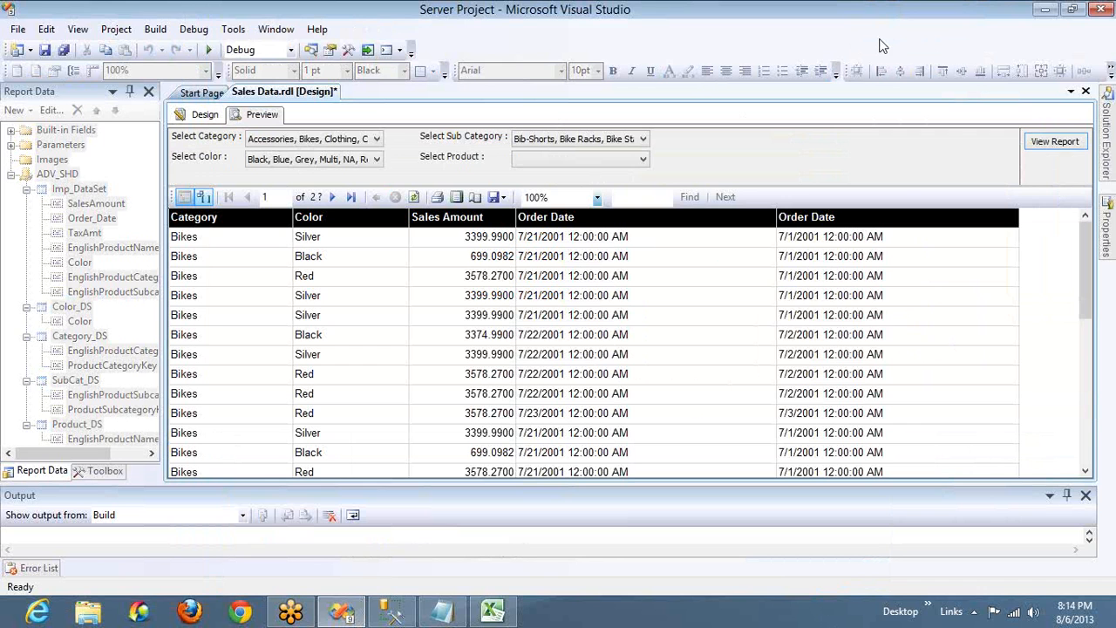
click(800, 244)
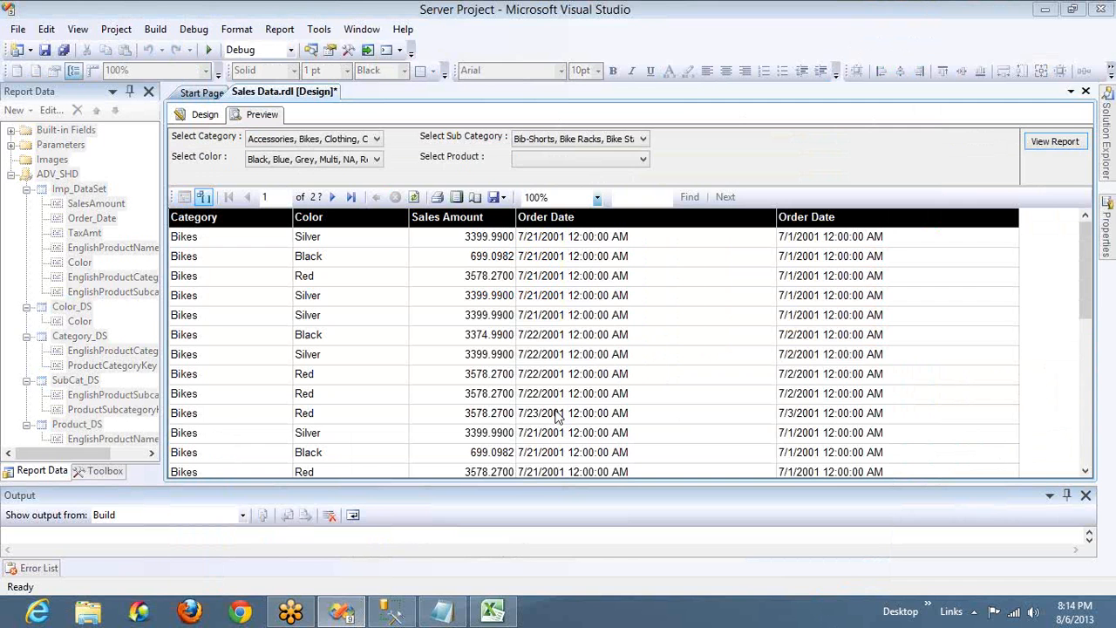
Step: Return to the report design and open the expression of the calculated Order Date cell
click(184, 120)
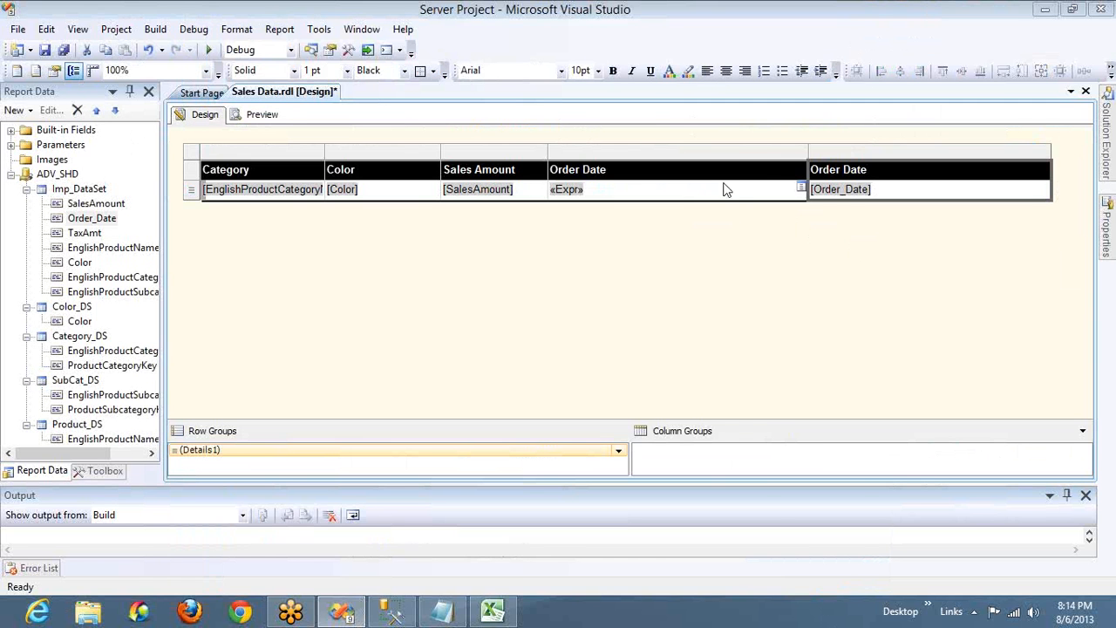
right_click(722, 190)
click(772, 311)
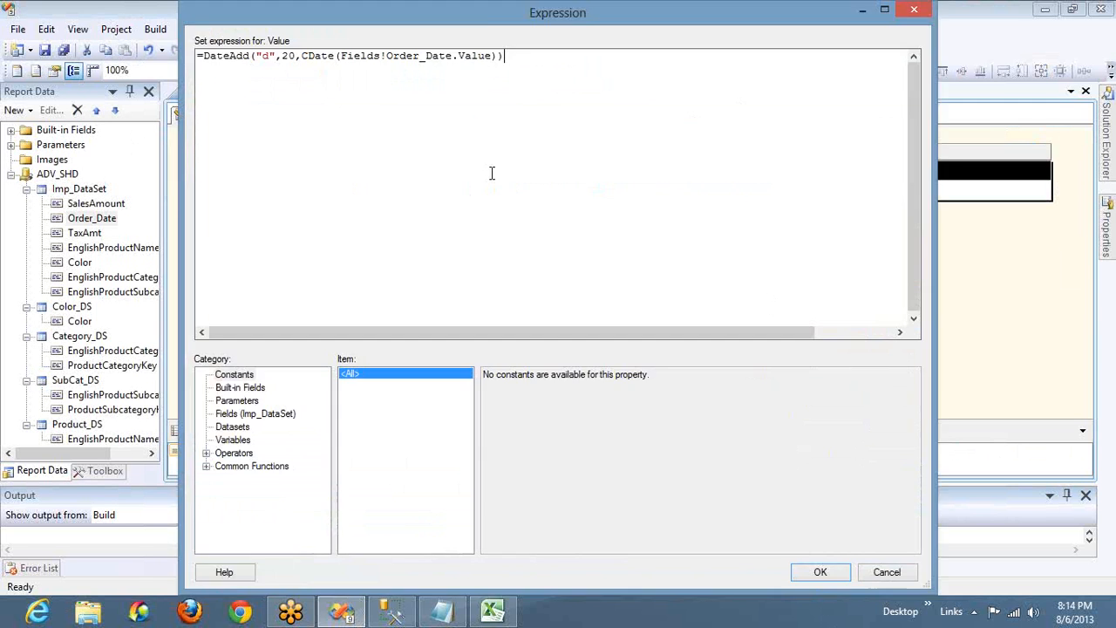
Step: Try a DateInterval member as the DateAdd interval, and put "d" back in its place
click(275, 56)
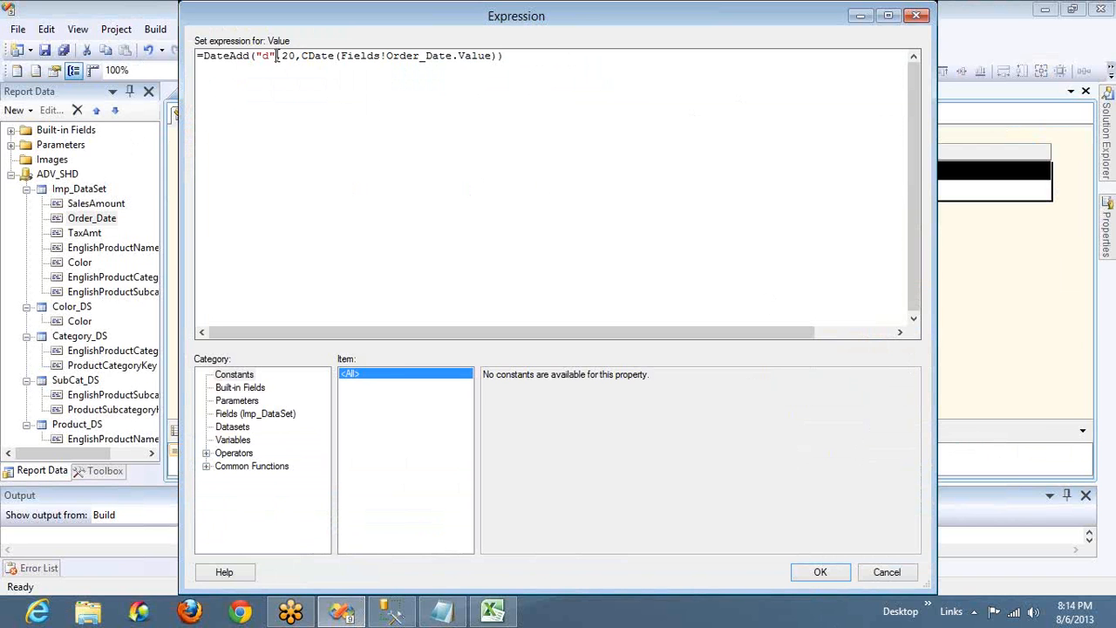
key(BackSpace)
key(BackSpace)
key(BackSpace)
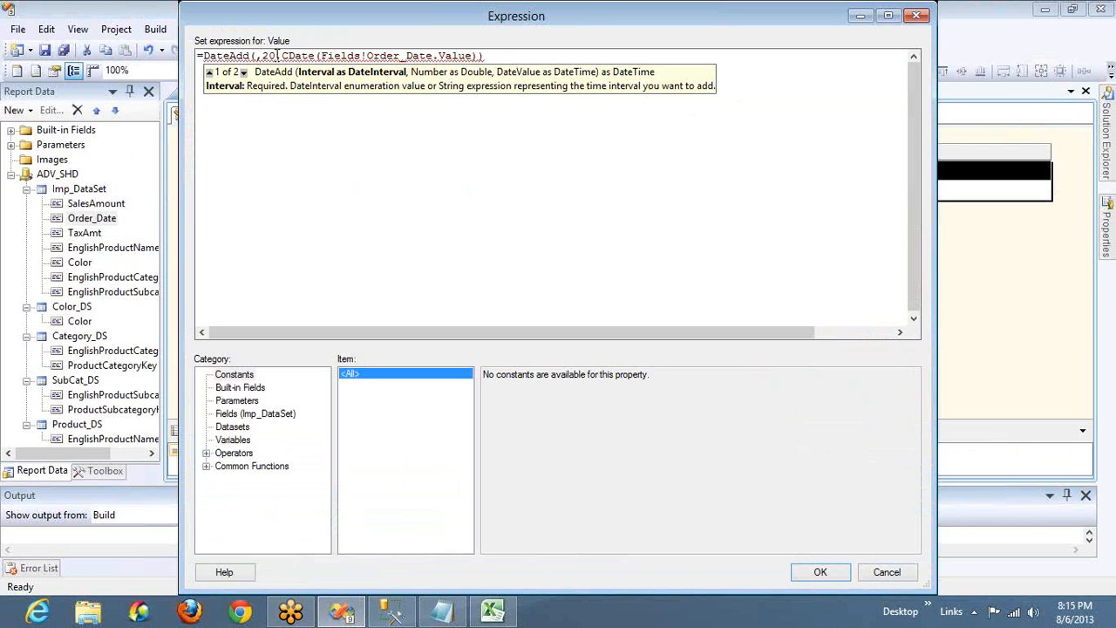
text(DateIn)
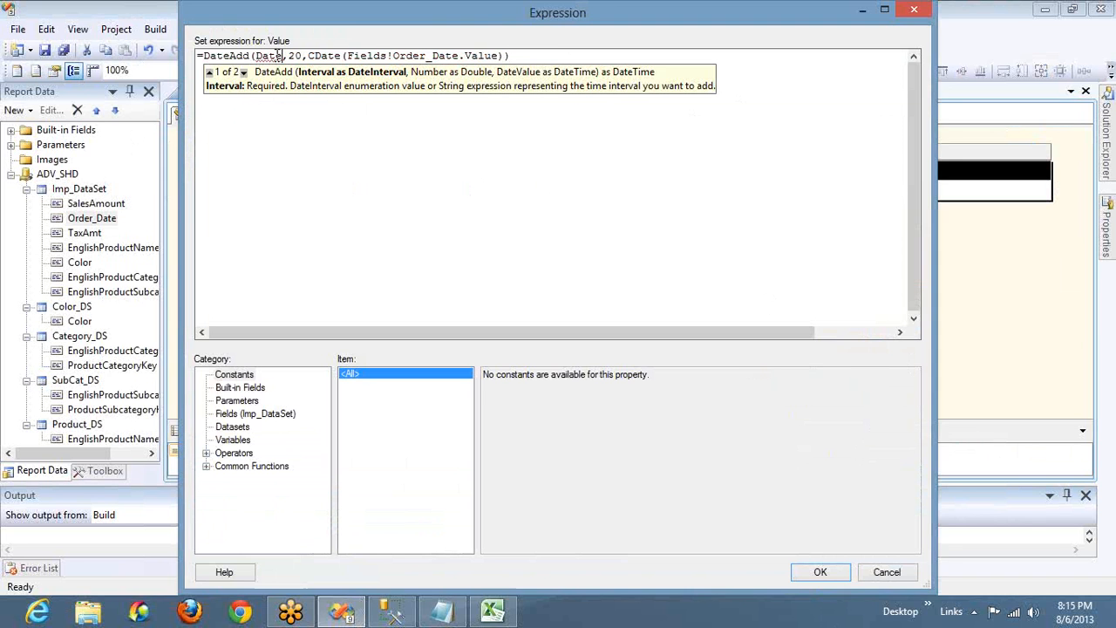
text(terval.)
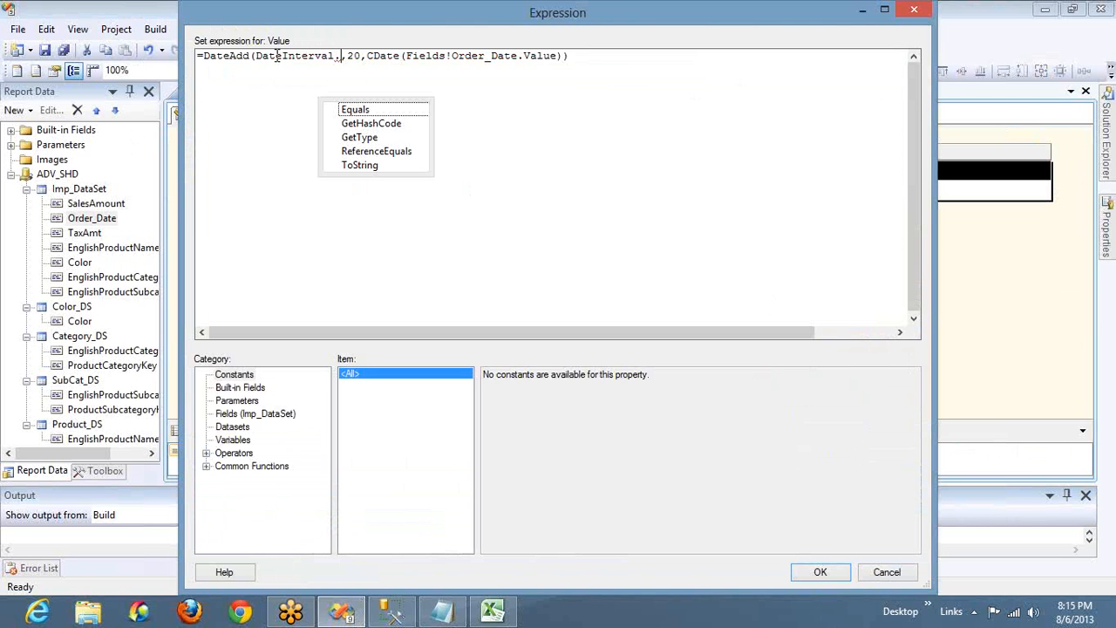
double_click(277, 55)
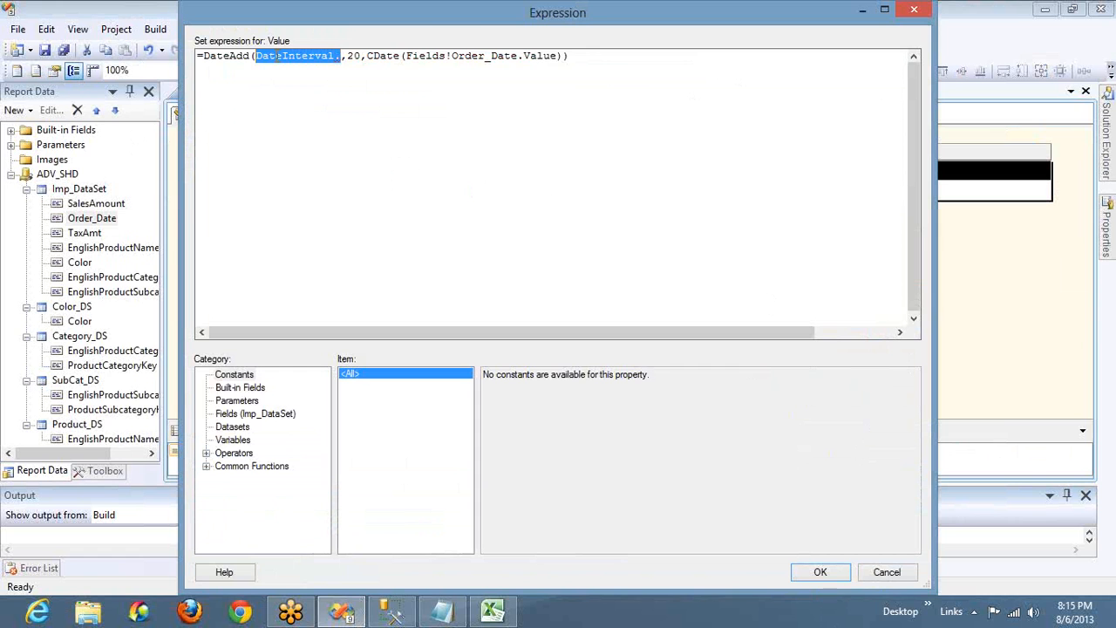
text("")
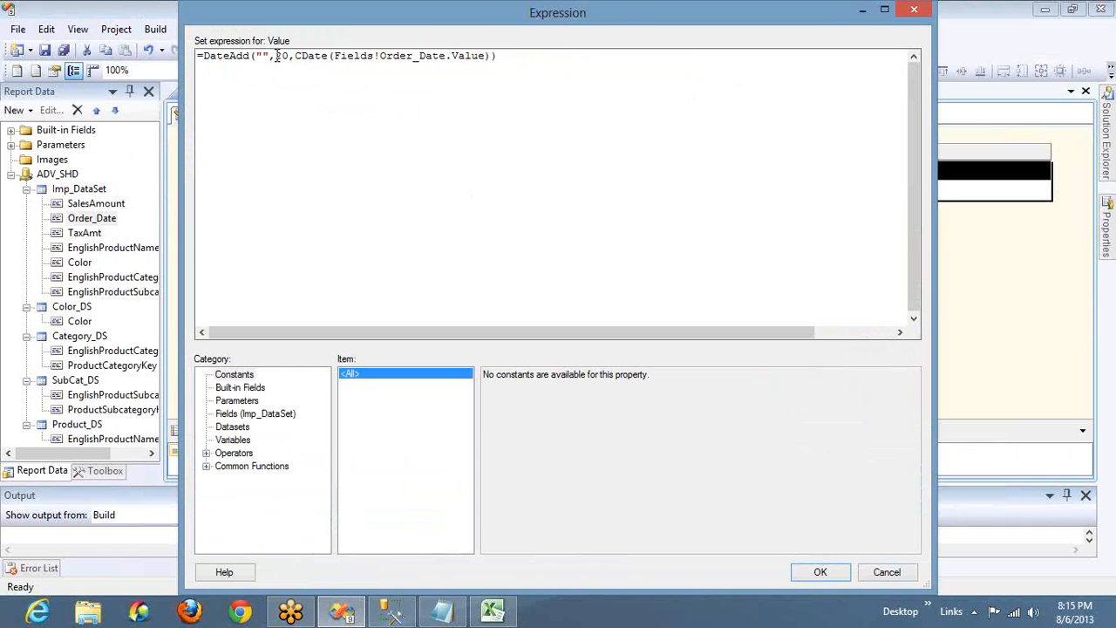
text(d)
Step: Set the number of days in DateAdd to -20, apply the expression and preview the report
double_click(288, 56)
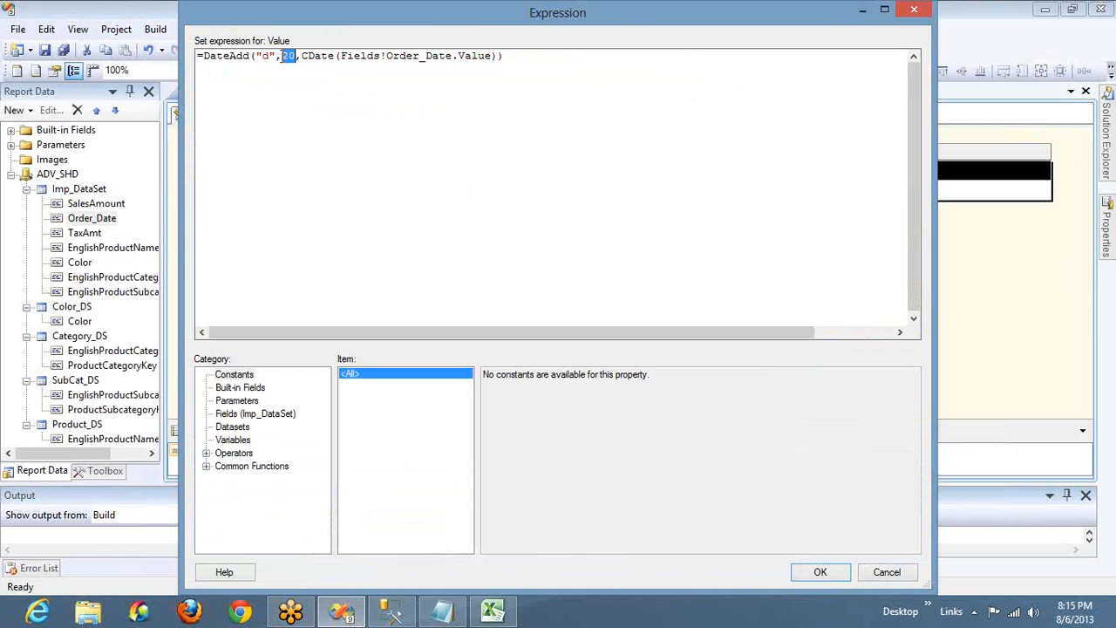
click(281, 56)
text(-)
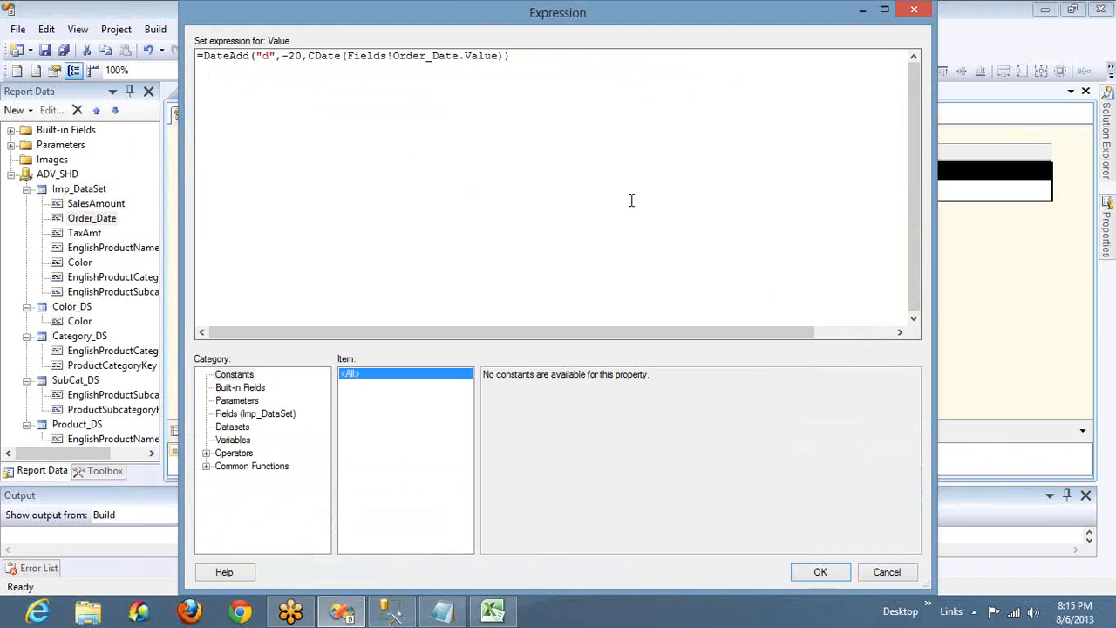
click(821, 572)
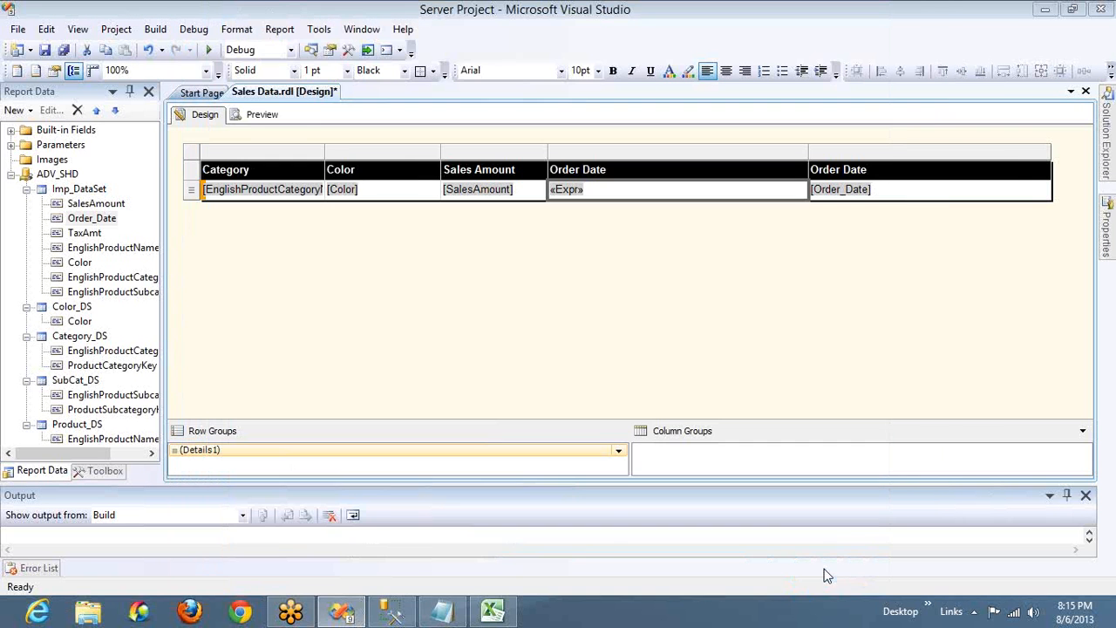
click(262, 115)
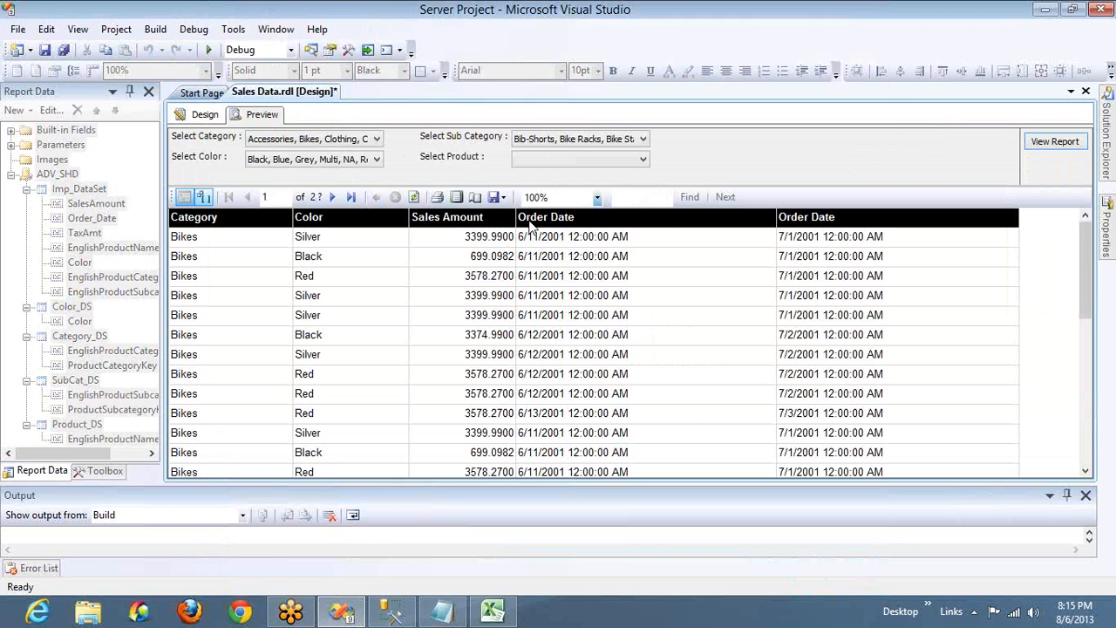
click(795, 243)
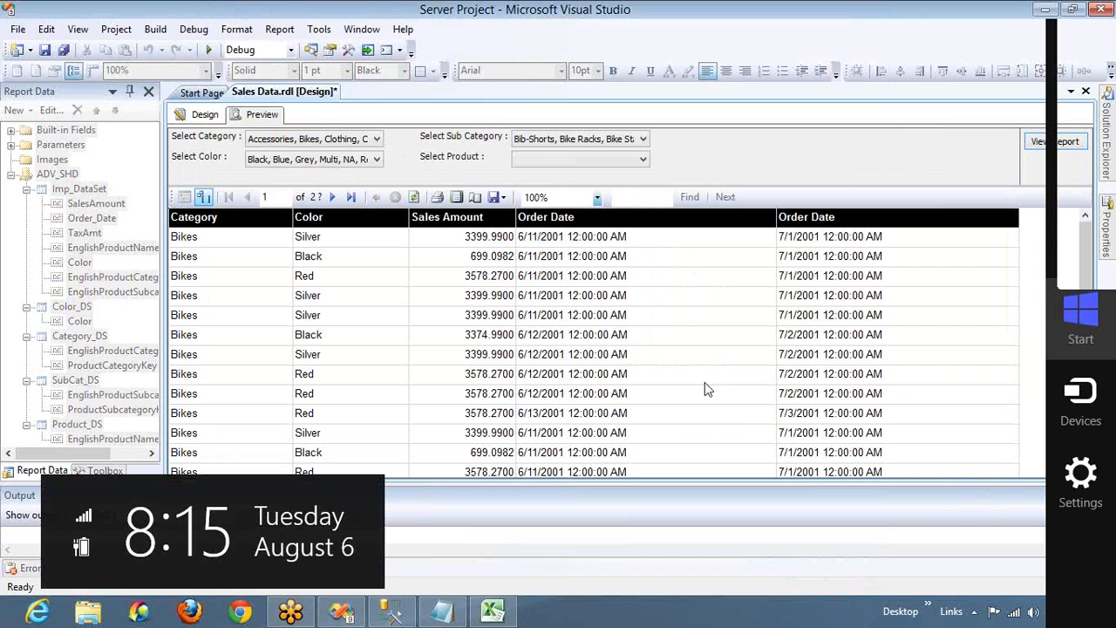
Step: Go back to the design layout and reopen the calculated Order Date cell's expression for editing
click(209, 115)
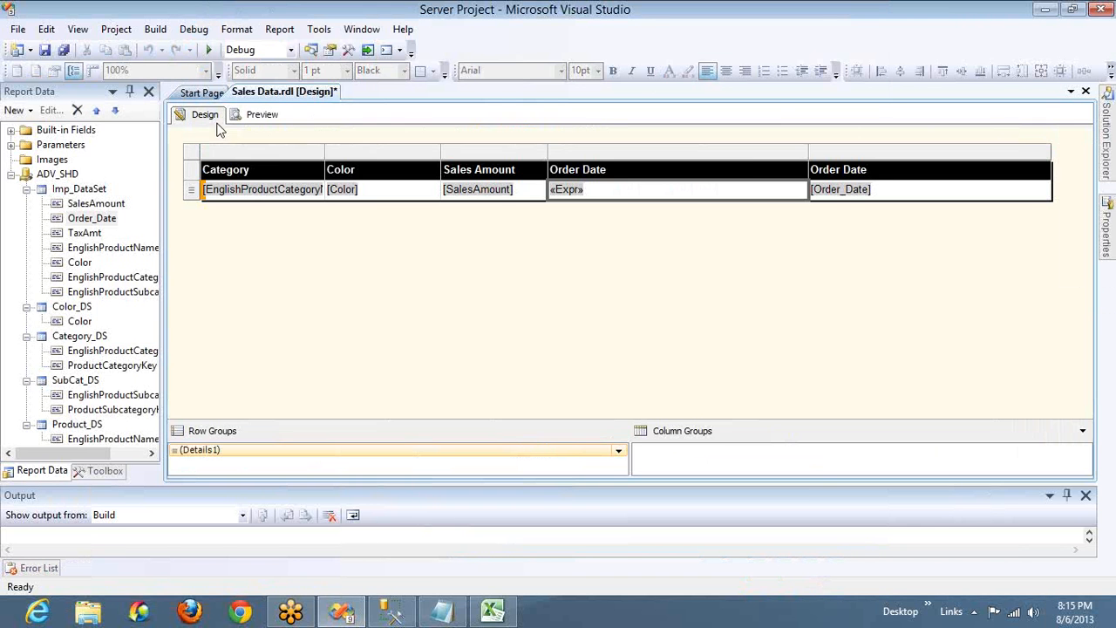
right_click(742, 187)
key(Escape)
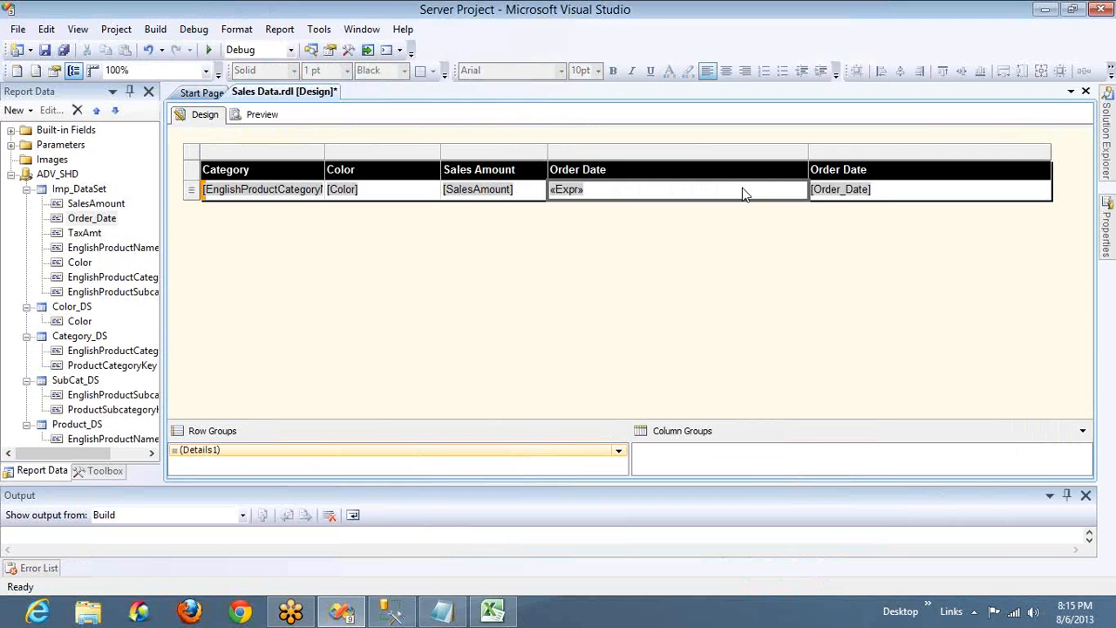
right_click(742, 188)
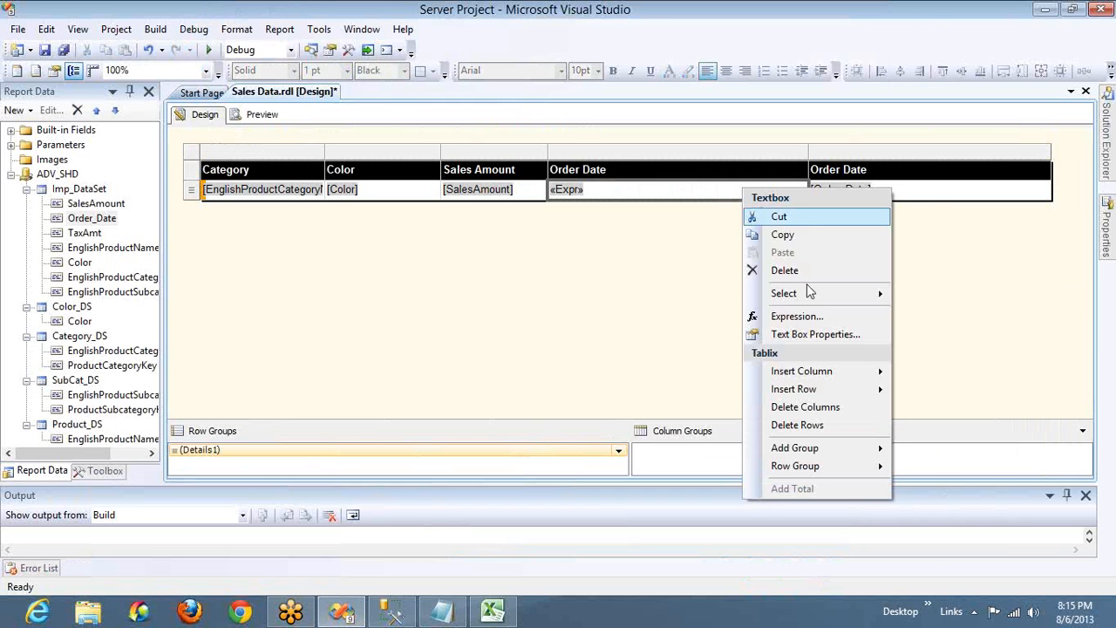
click(810, 318)
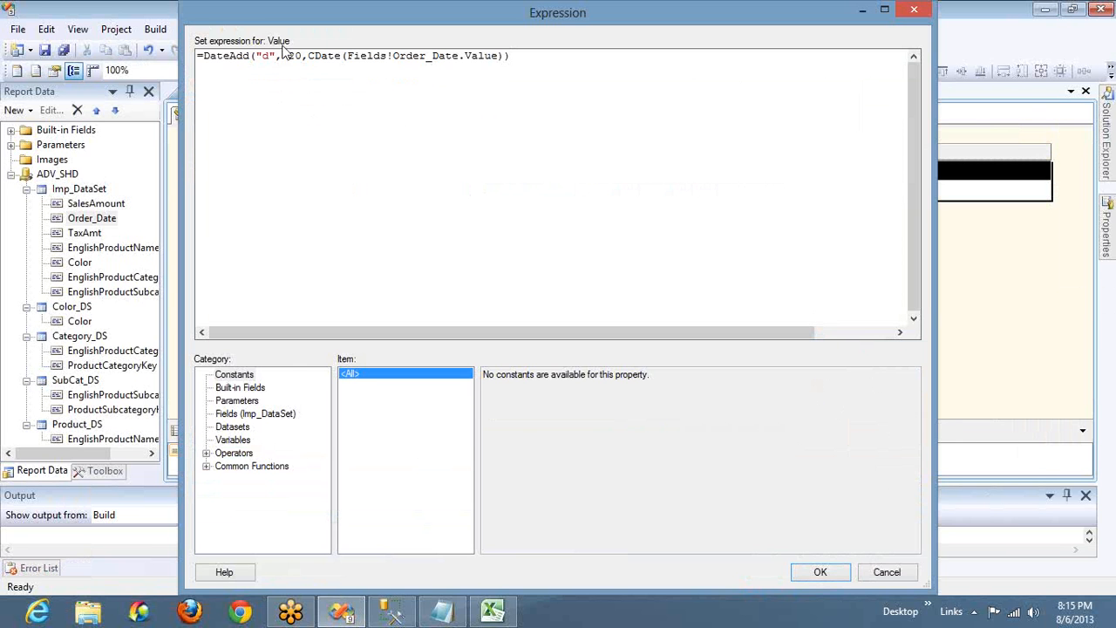
Step: Highlight the -20 and "d" arguments and look up the DateDiff description and example among the Date & Time functions
drag(282, 58, 302, 59)
click(1107, 48)
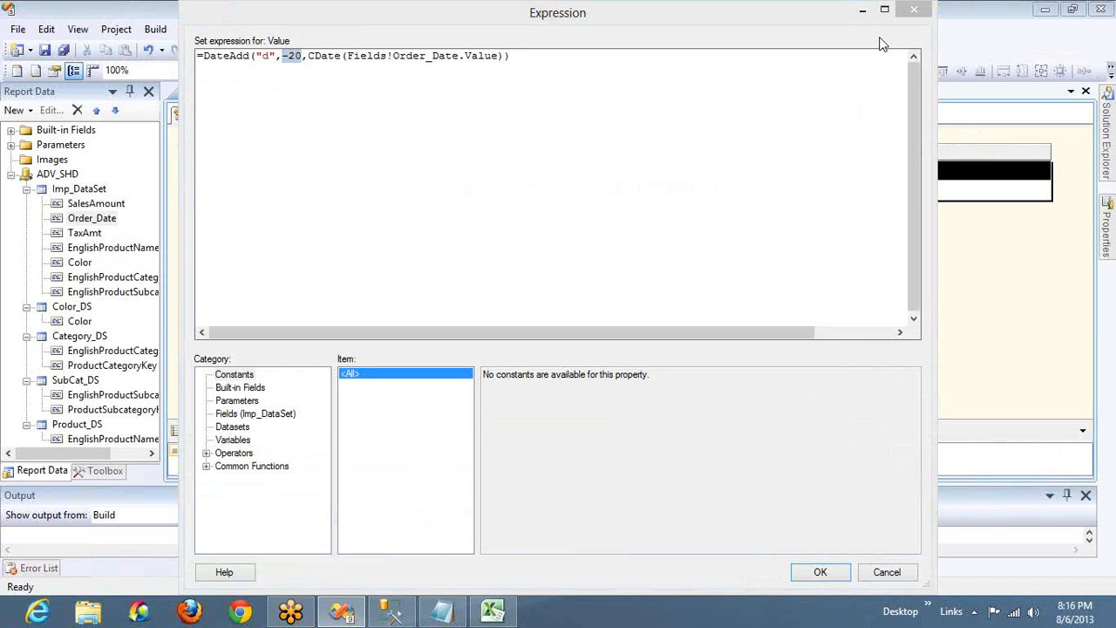
double_click(264, 56)
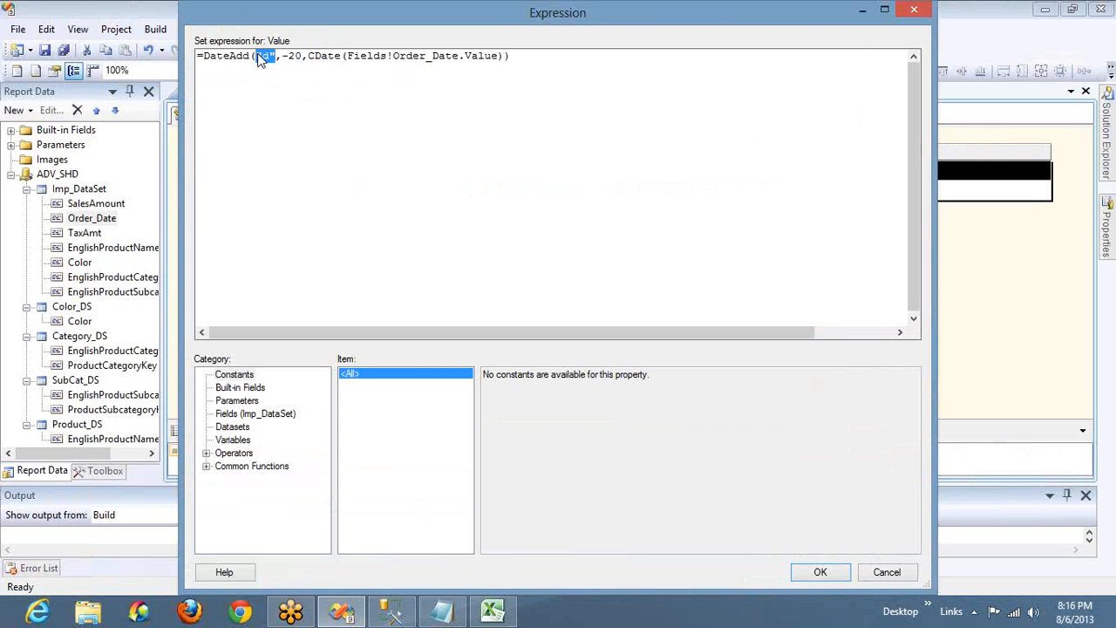
click(207, 465)
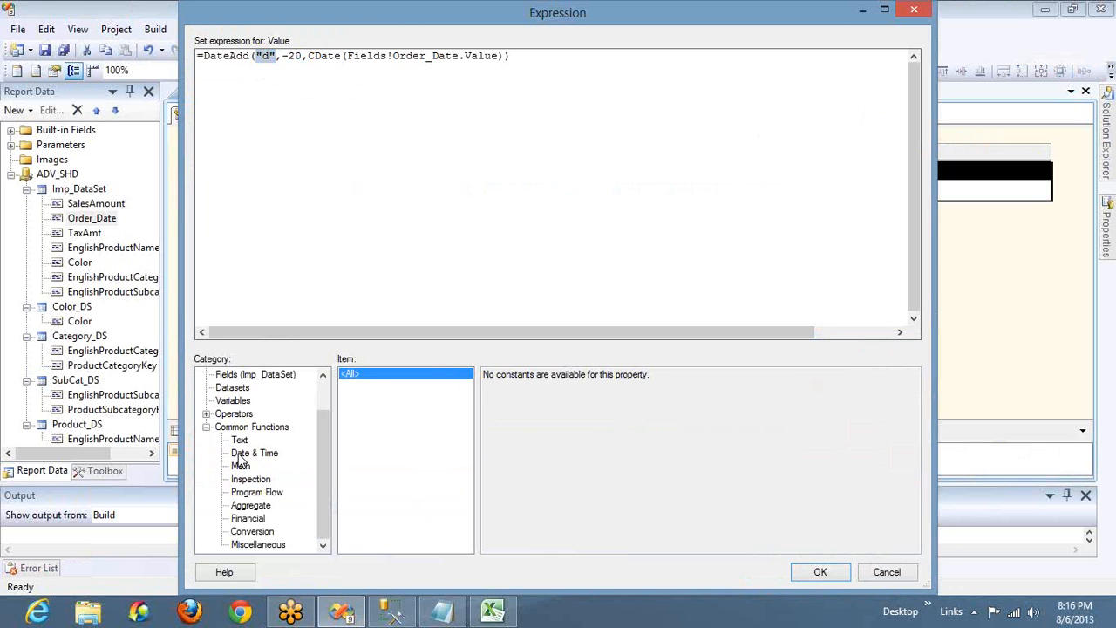
click(242, 455)
click(371, 398)
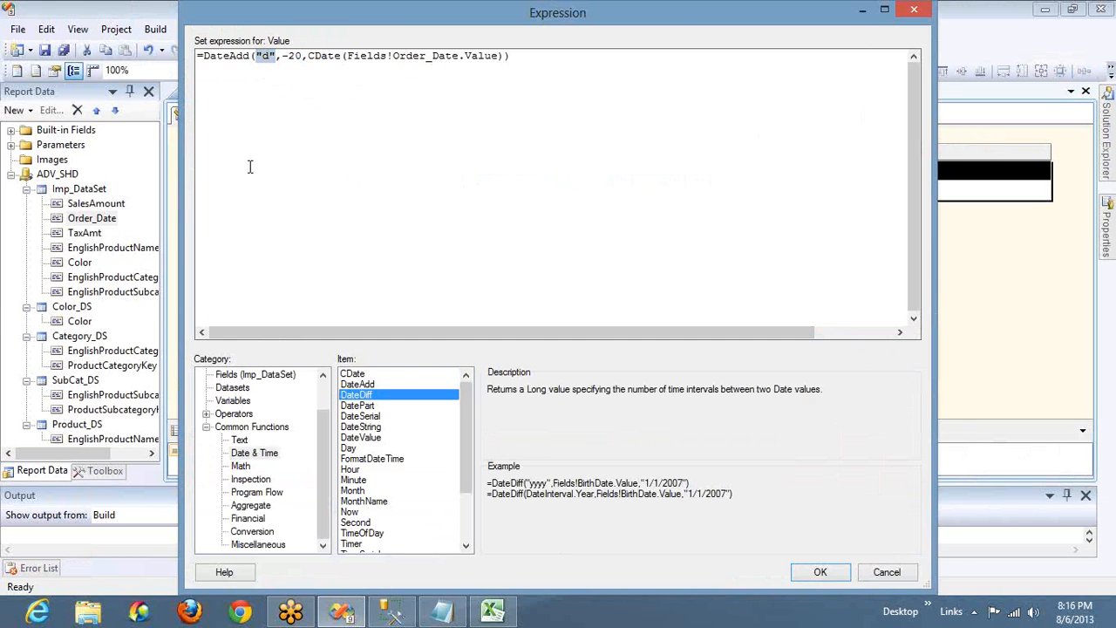
Step: Replace DateAdd with DateDiff in the expression and remove the -20 argument, keeping the "d" interval
double_click(230, 57)
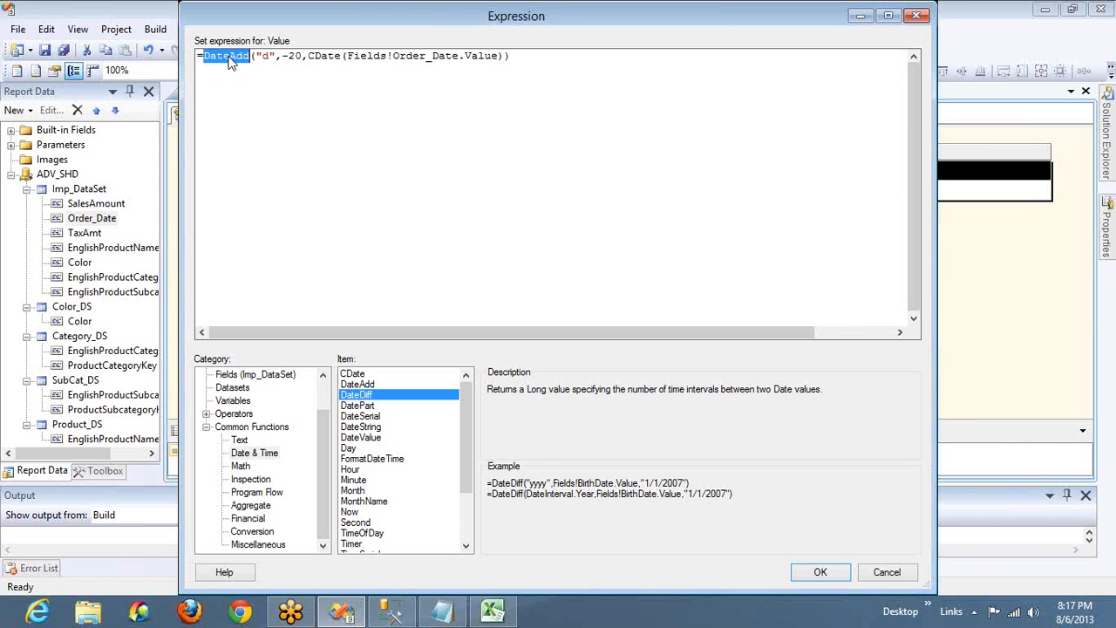
text(DateDiff)
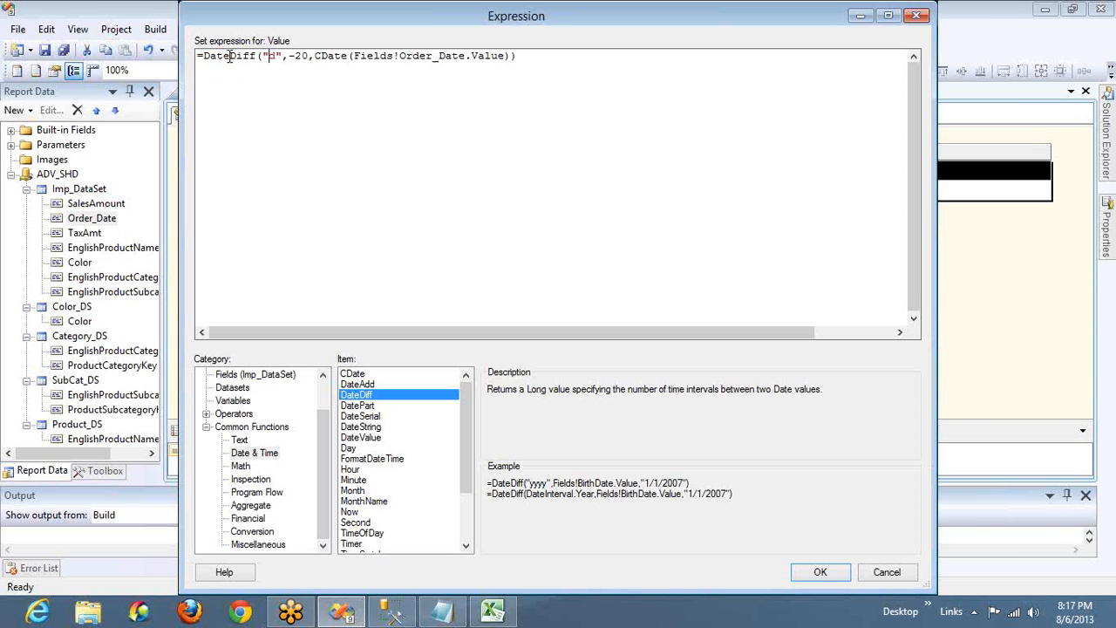
key(Right)
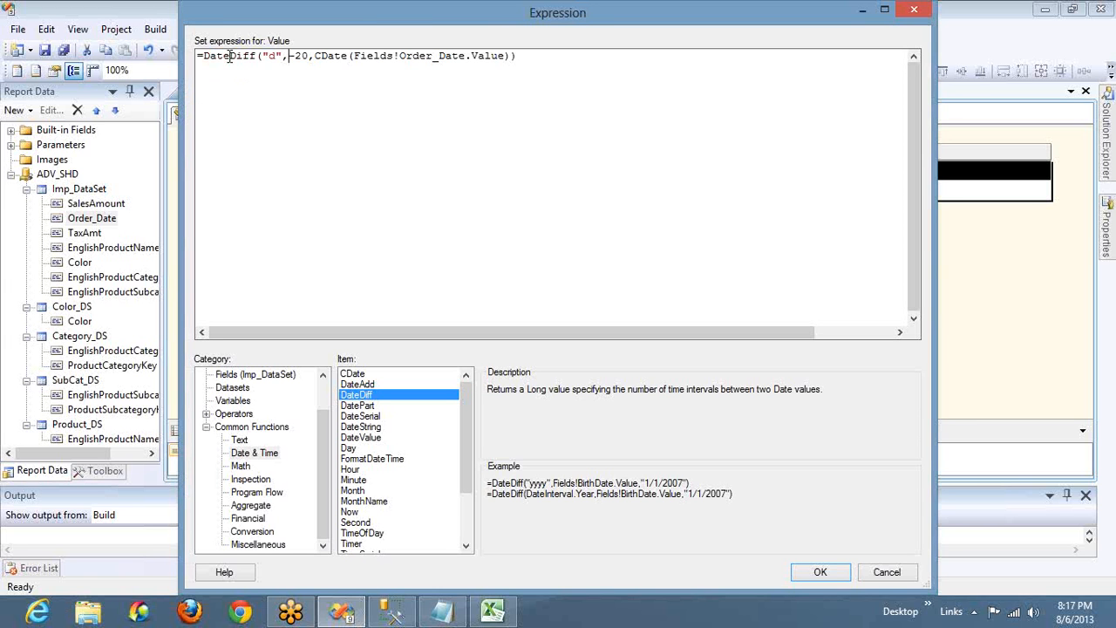
key(shift+Right)
key(shift+Right)
key(shift+Right)
key(Delete)
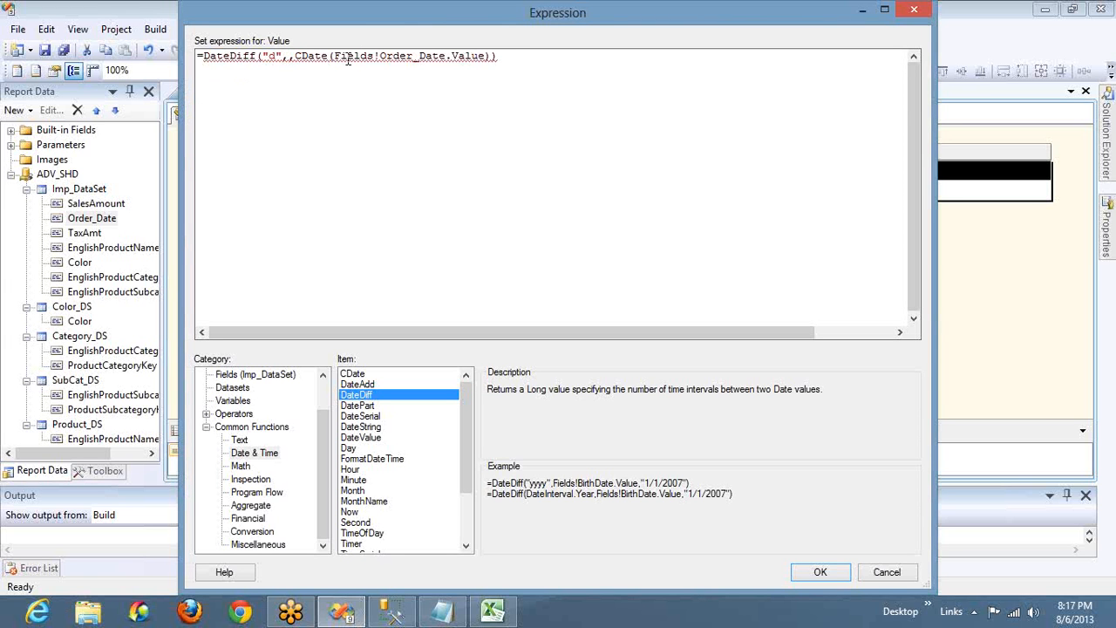
Step: Complete the expression as =DateDiff("d",Today(),CDate(Fields!Order_Date.Value)), apply it and preview the report
mouse_move(372, 58)
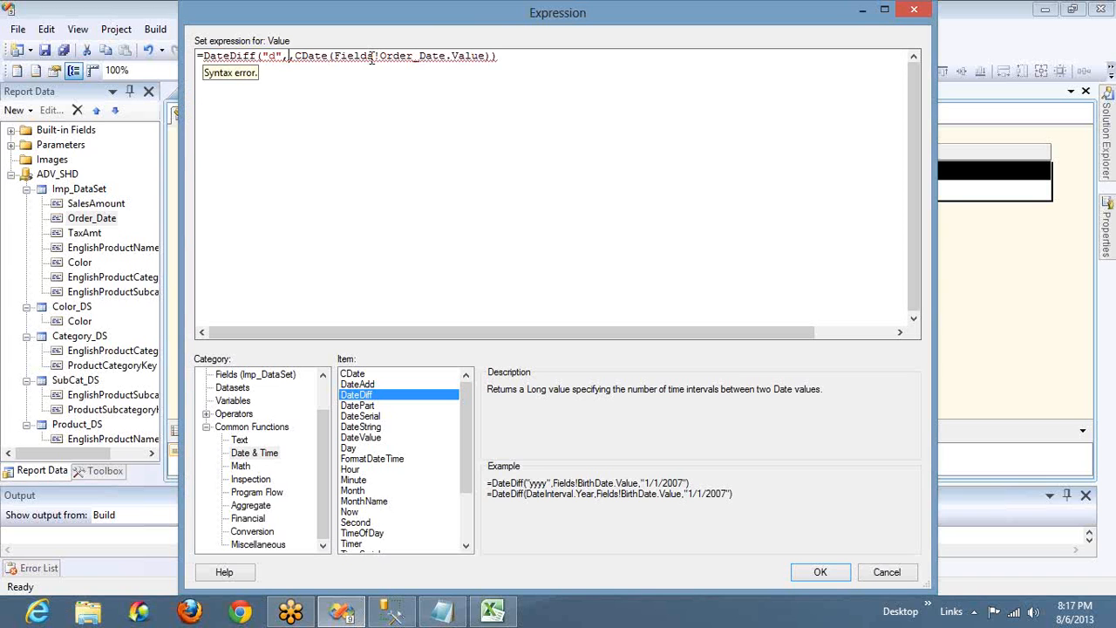
text(Today())
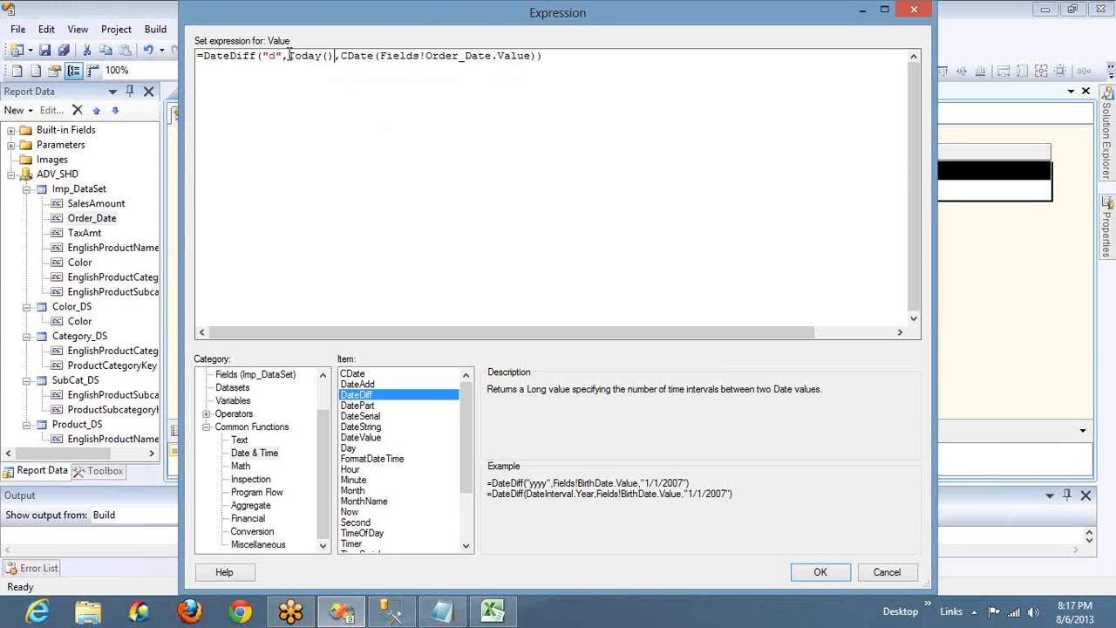
drag(288, 55, 539, 56)
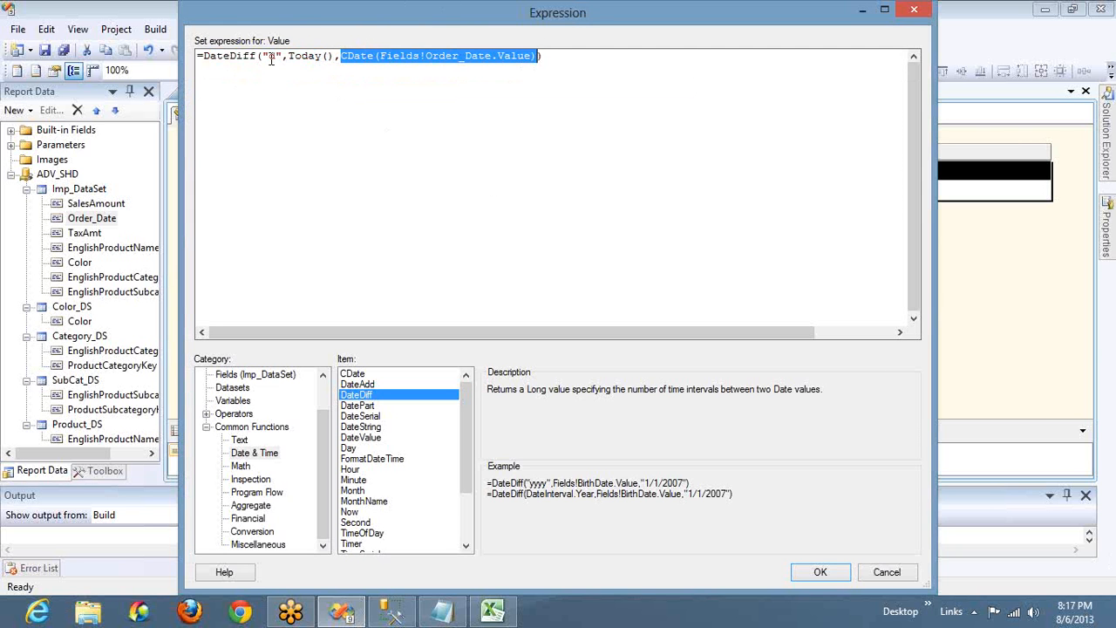
click(821, 567)
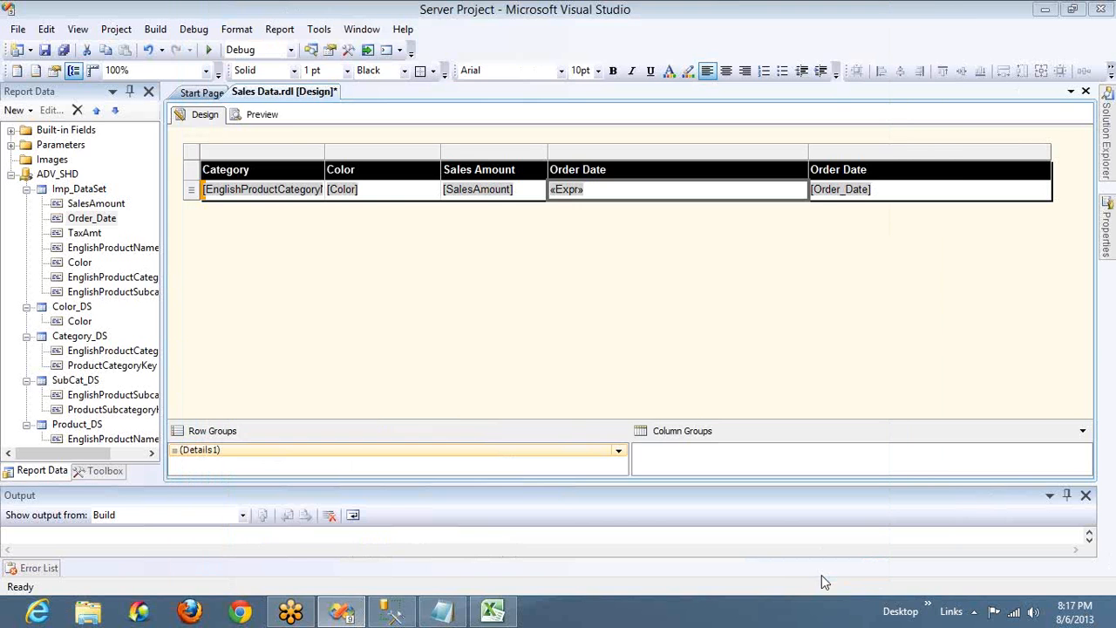
click(261, 115)
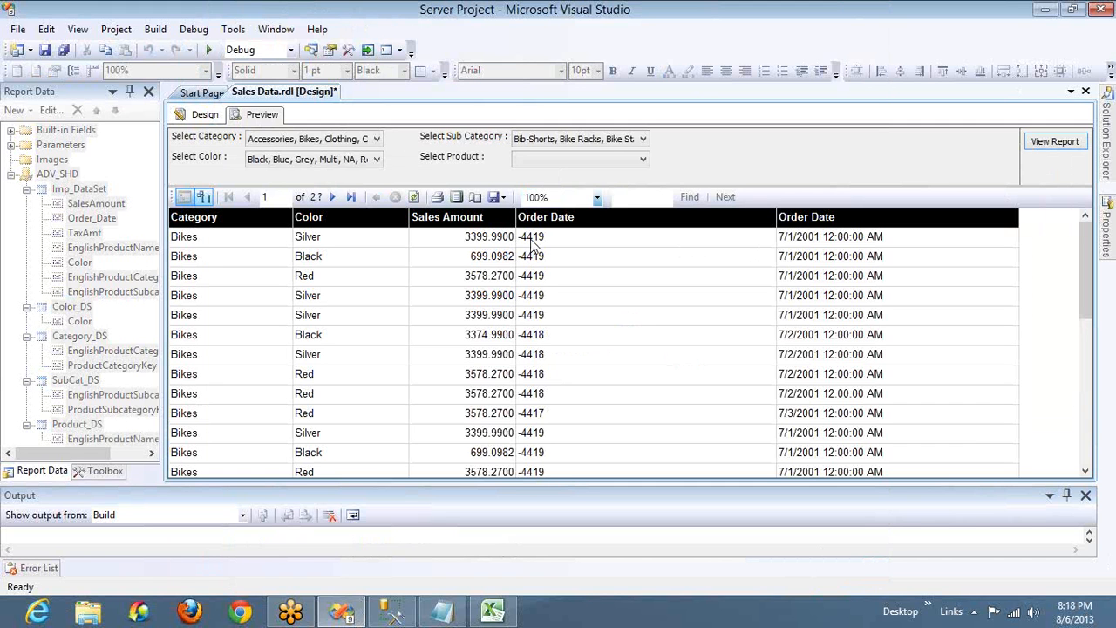
Step: Change the DateDiff interval in the calculated Order Date cell's expression to "q", apply it and preview the report
click(202, 114)
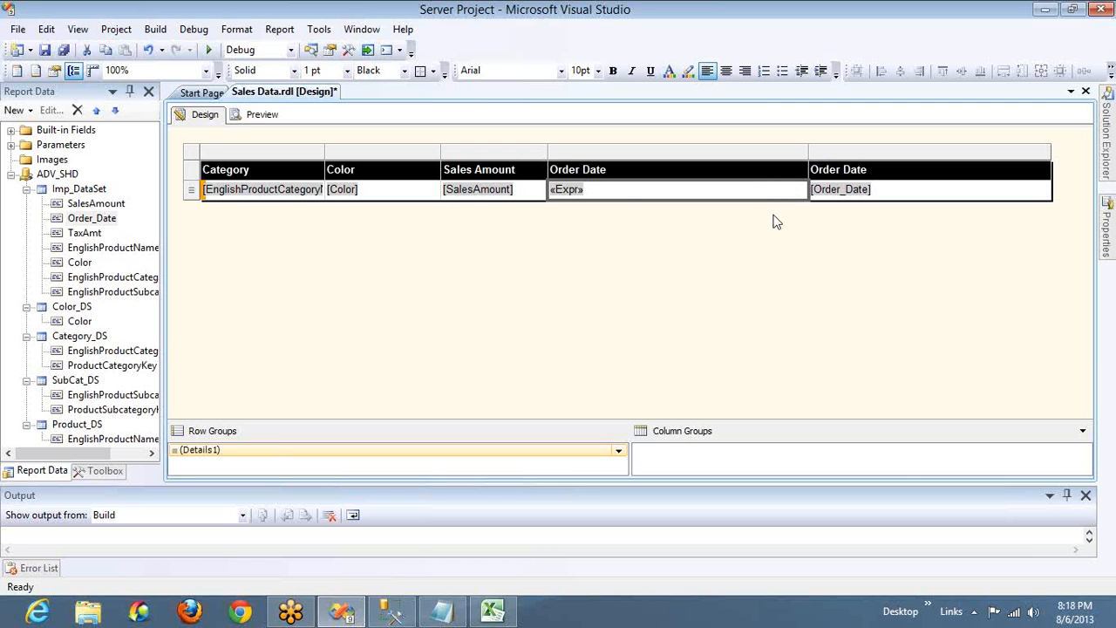
click(765, 183)
right_click(764, 195)
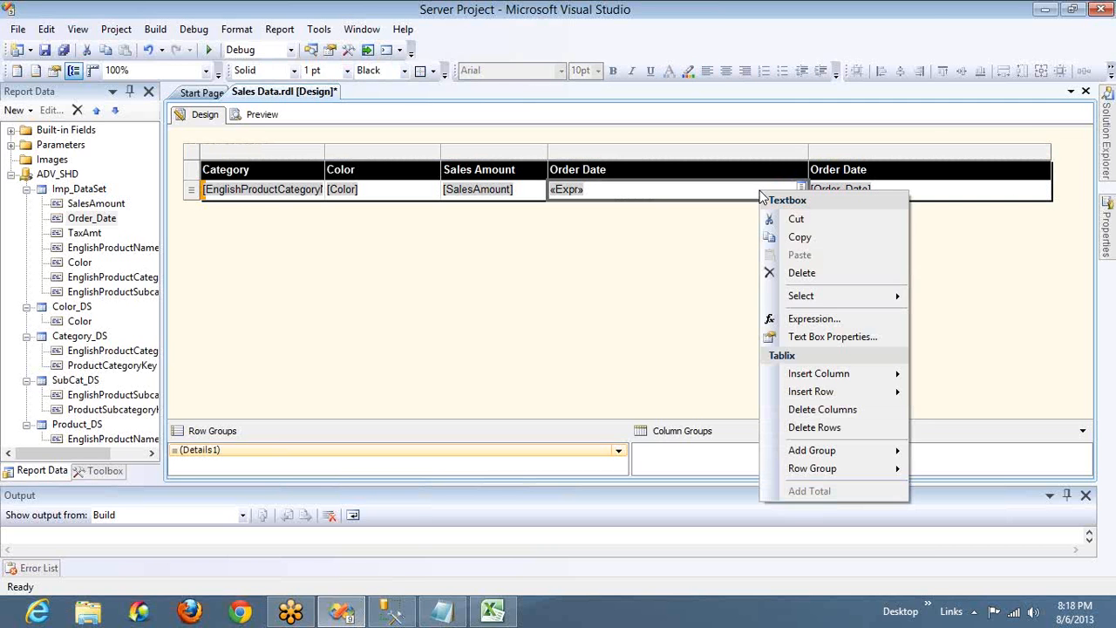
click(803, 320)
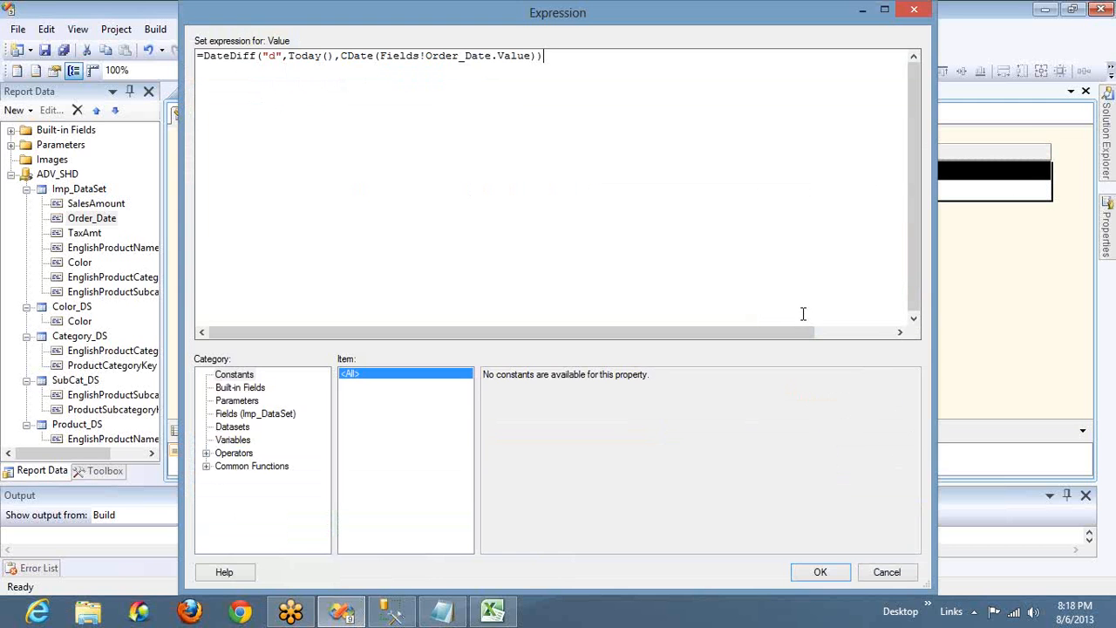
double_click(271, 55)
key(Delete)
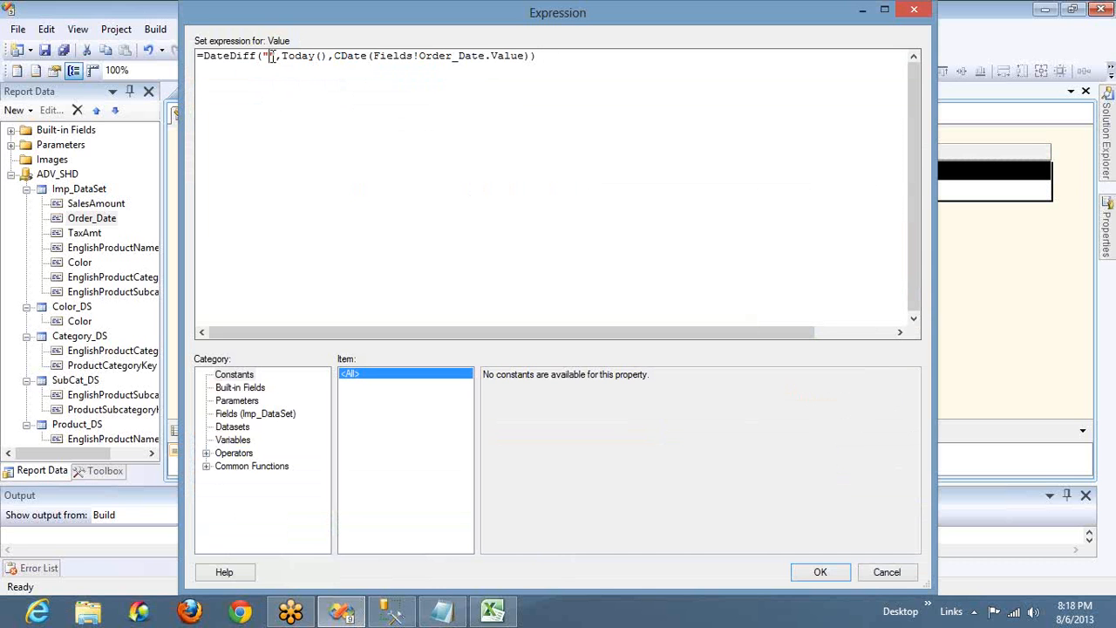
text(q)
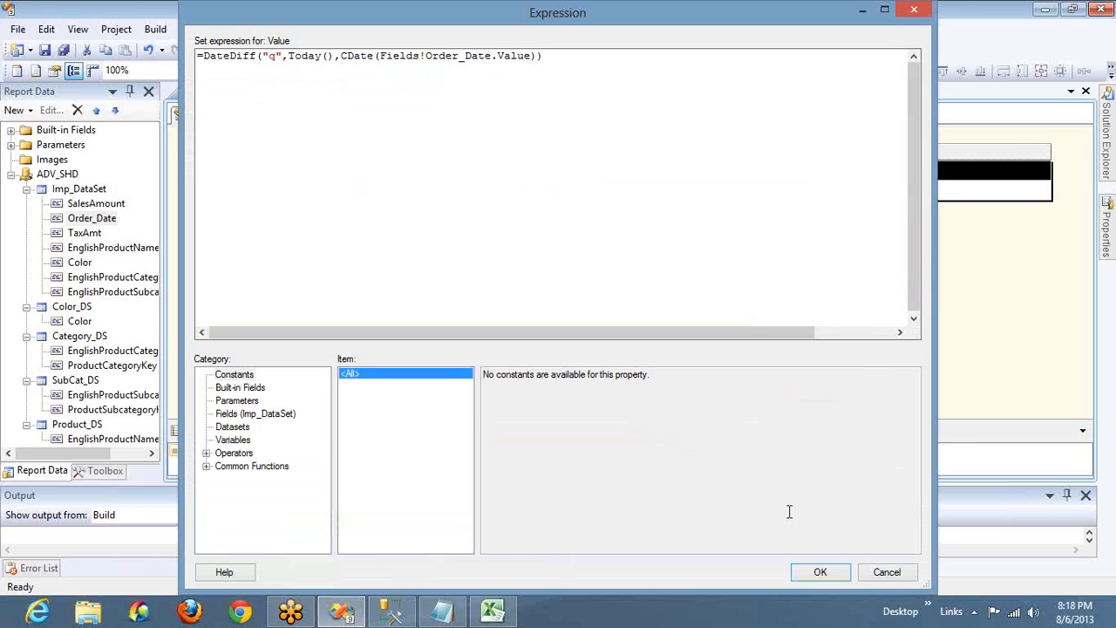
click(817, 572)
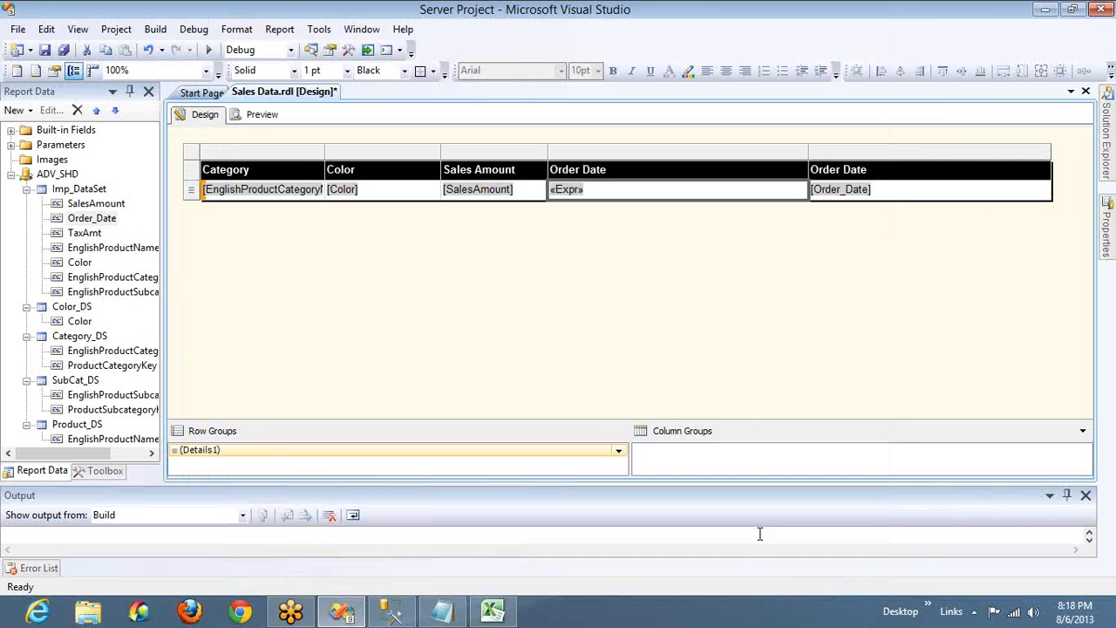
click(259, 117)
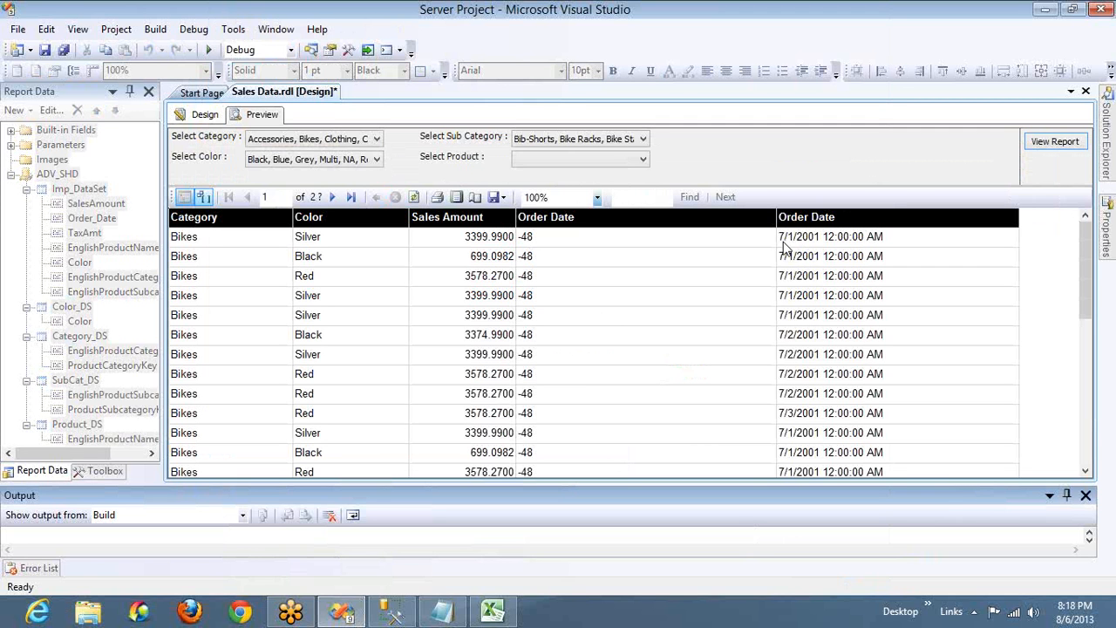
Step: Set the DateDiff interval in the calculated Order Date cell's expression to "yyyy", apply it and preview the report
click(208, 115)
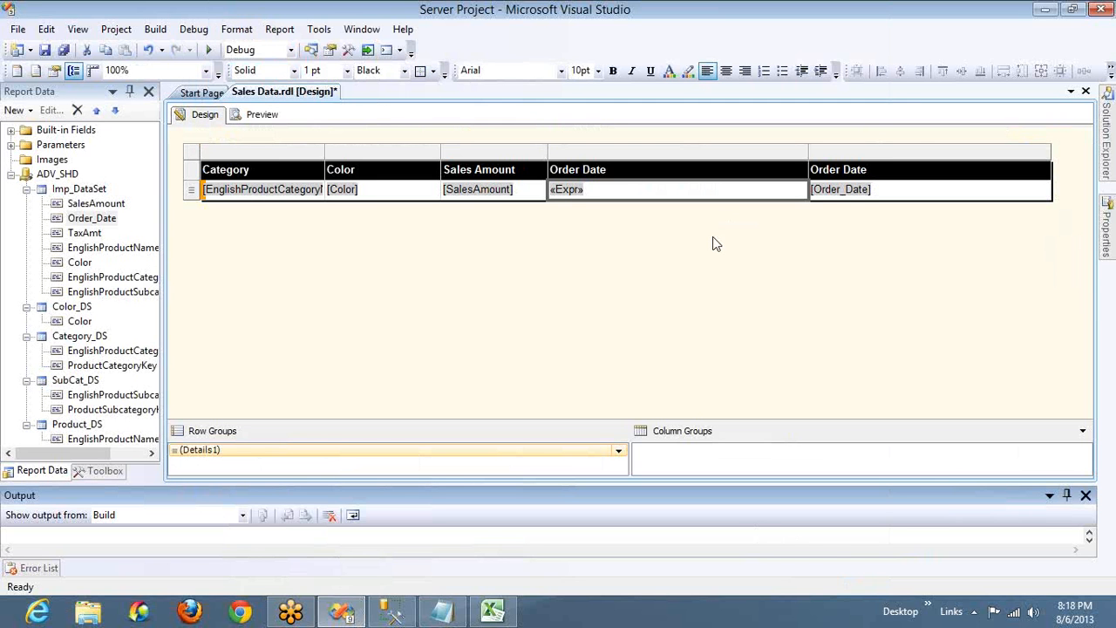
right_click(694, 189)
click(662, 257)
click(672, 194)
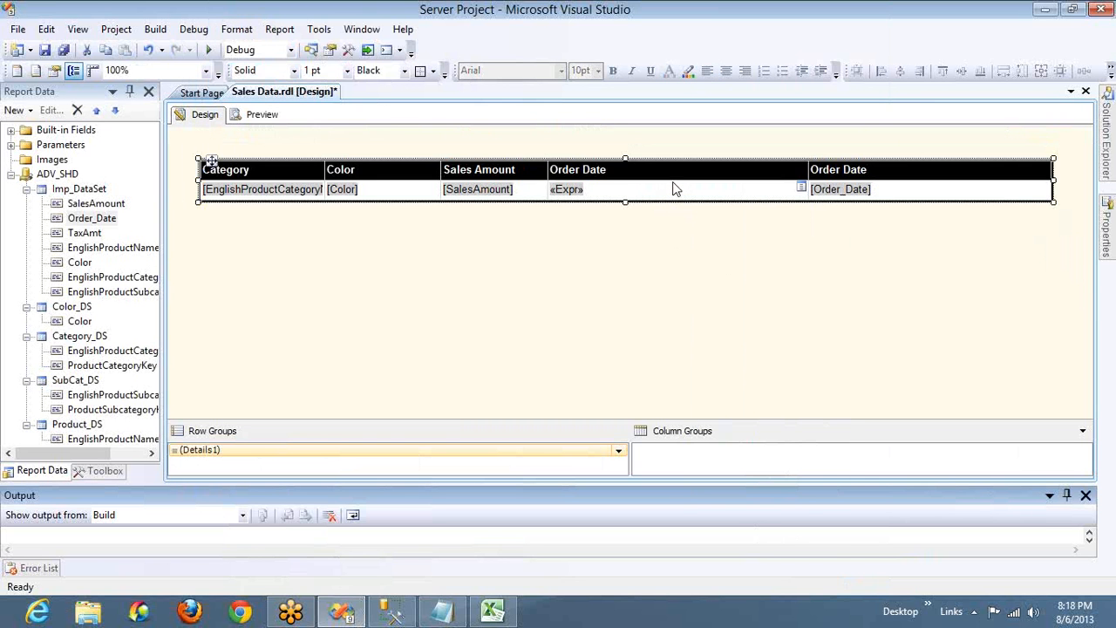
right_click(672, 187)
click(708, 311)
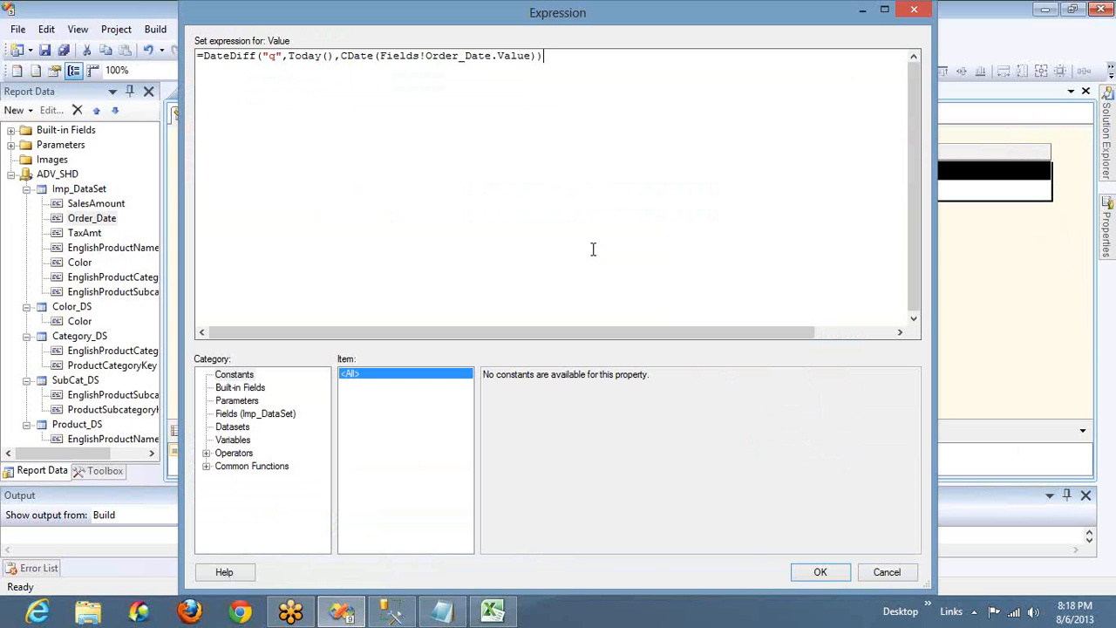
double_click(276, 57)
text(yr)
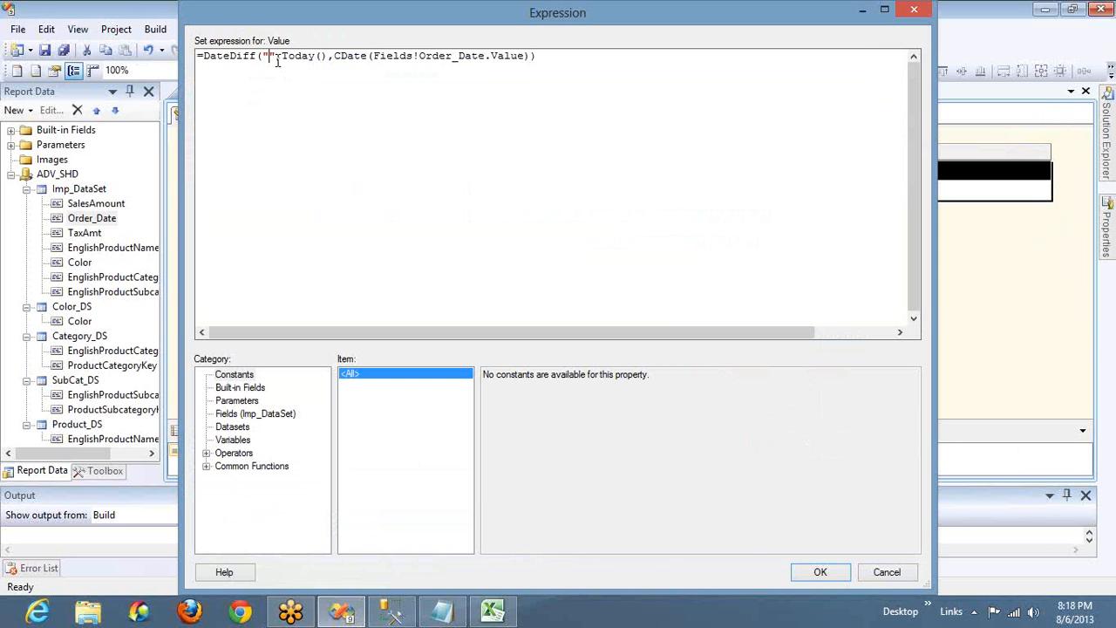
key(BackSpace)
text(yyyy)
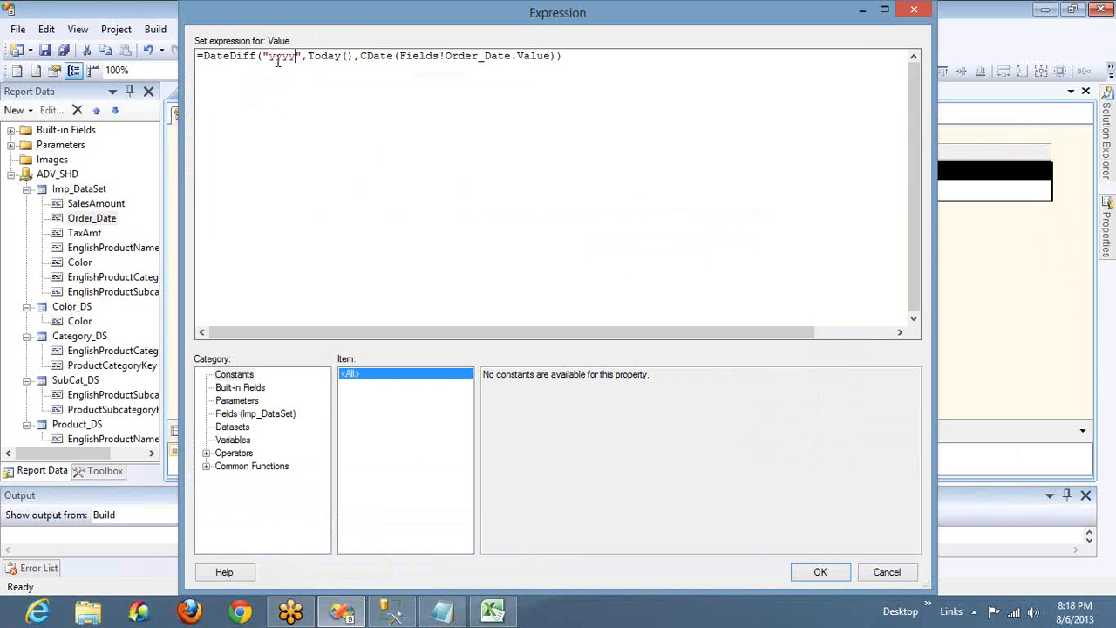
click(820, 568)
click(257, 115)
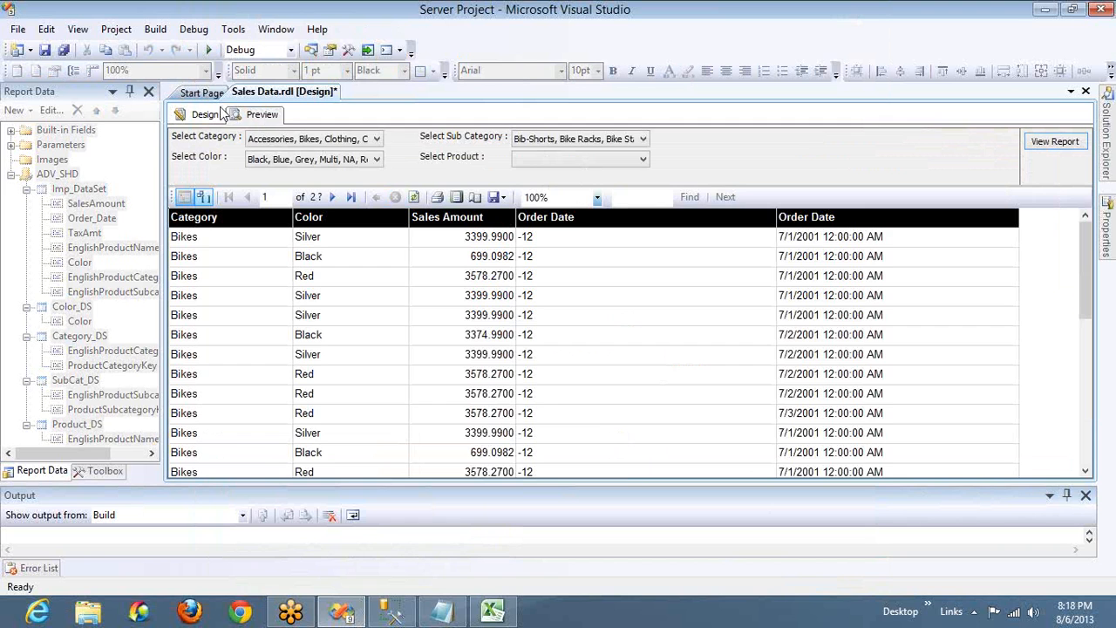
Step: Reopen the calculated Order Date cell's expression and review the DateDiff description and examples among the Date & Time functions
click(216, 115)
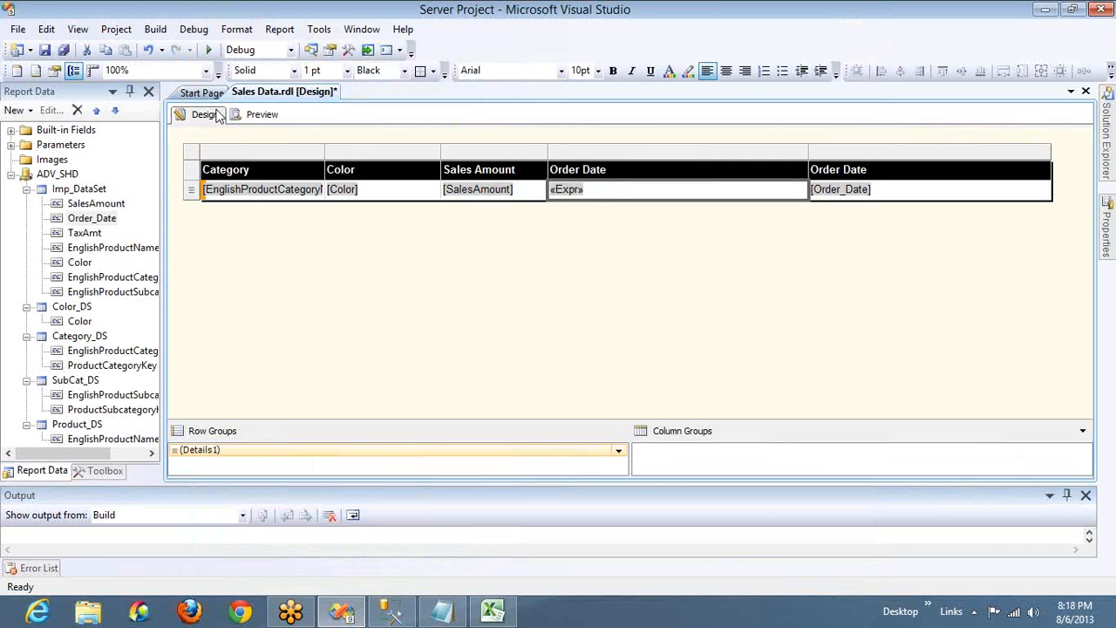
click(627, 218)
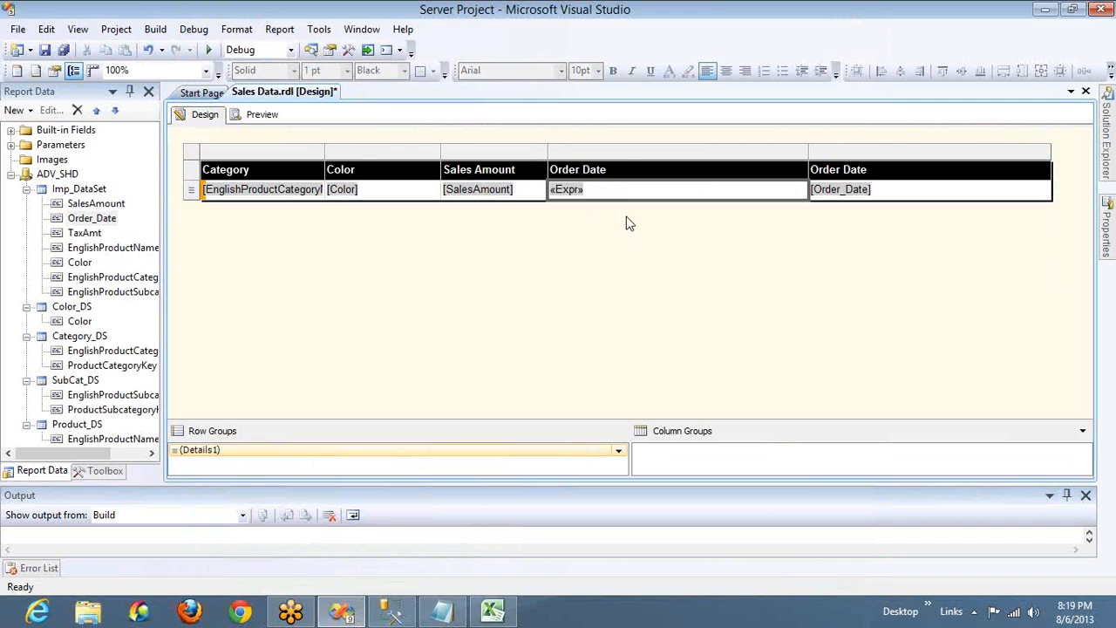
click(662, 195)
right_click(660, 198)
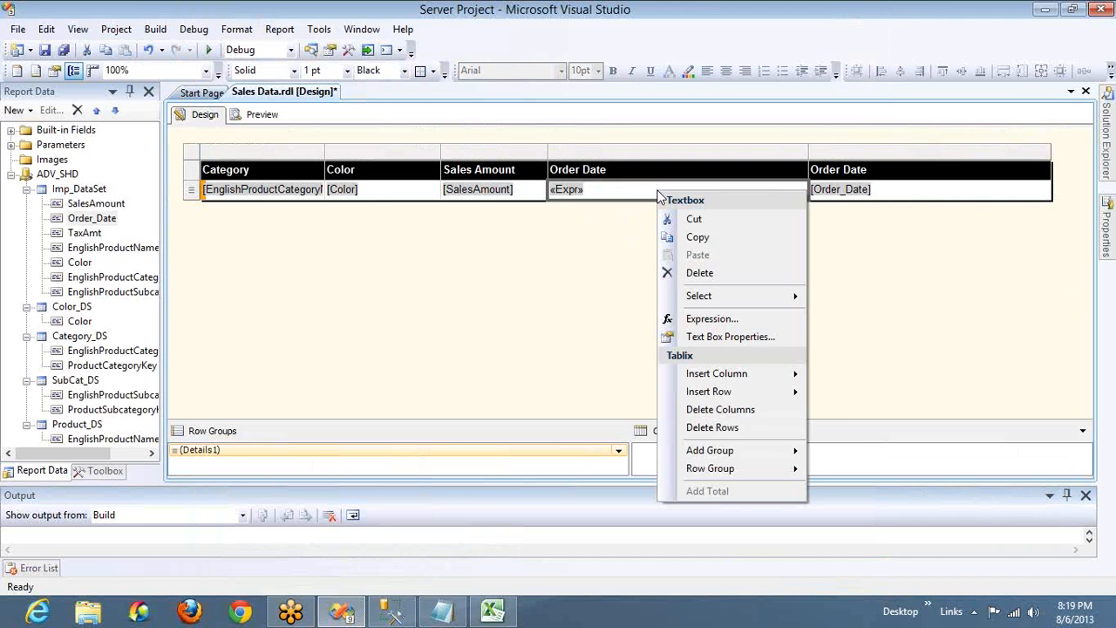
click(714, 319)
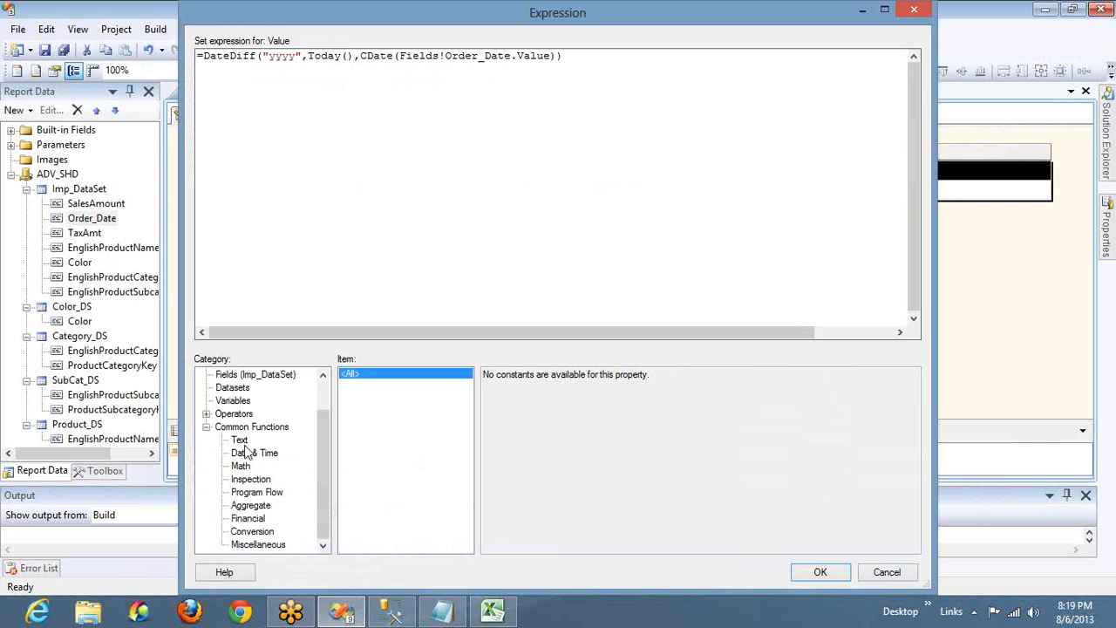
click(249, 455)
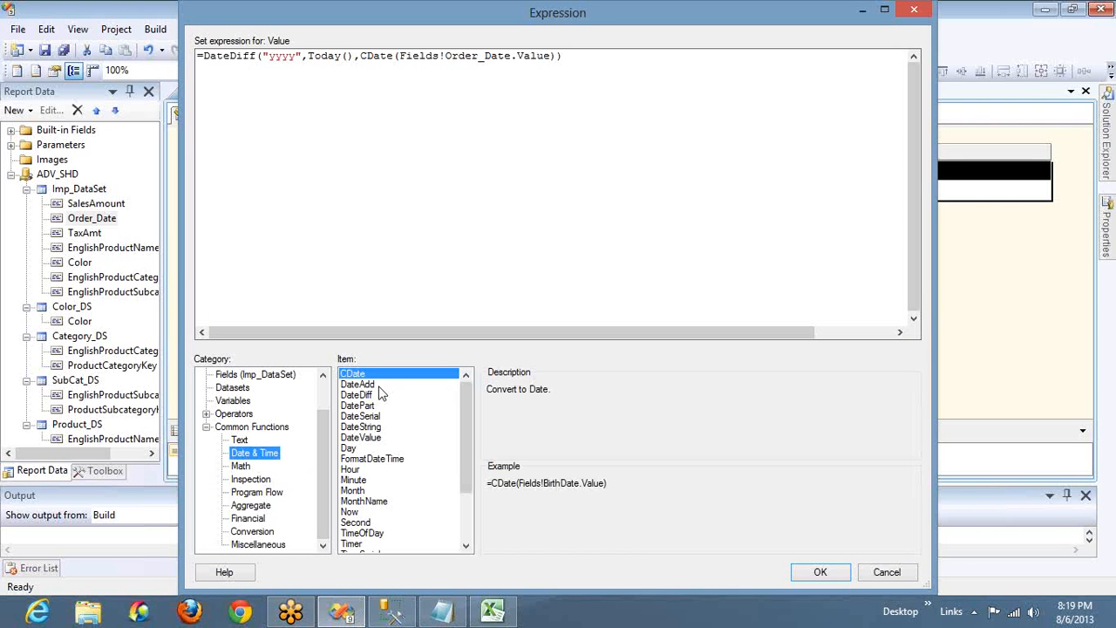
click(366, 395)
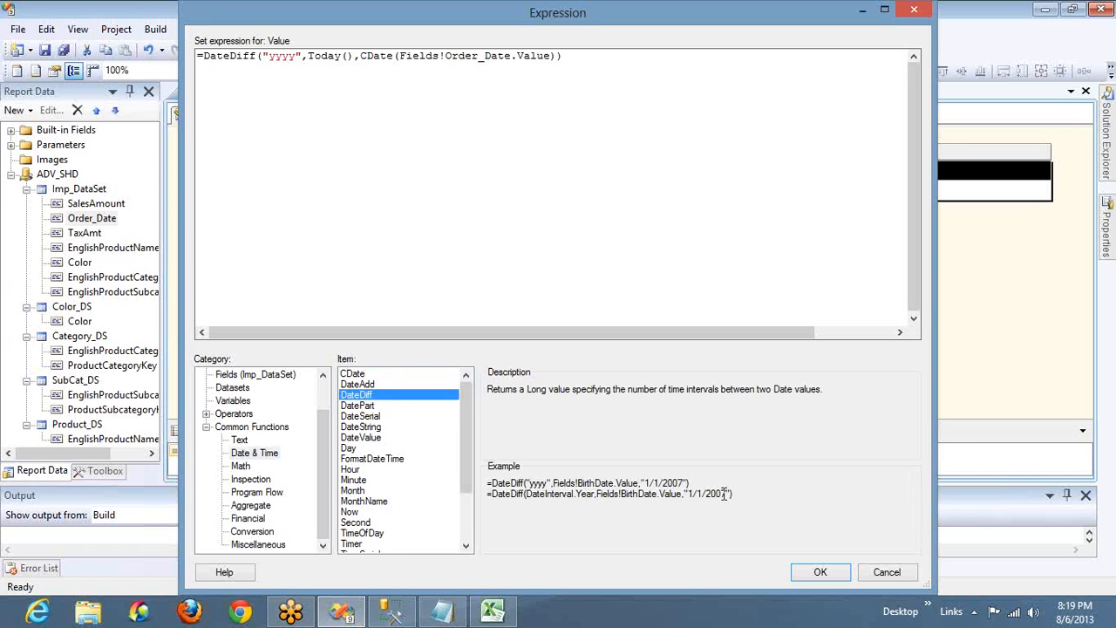
drag(736, 495, 543, 482)
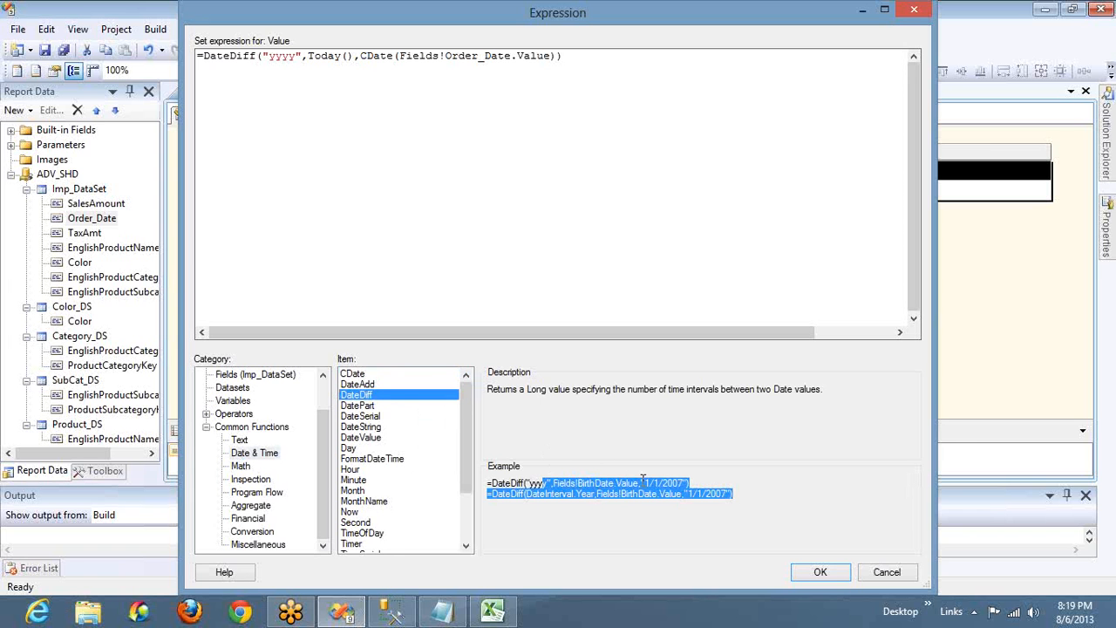
click(534, 483)
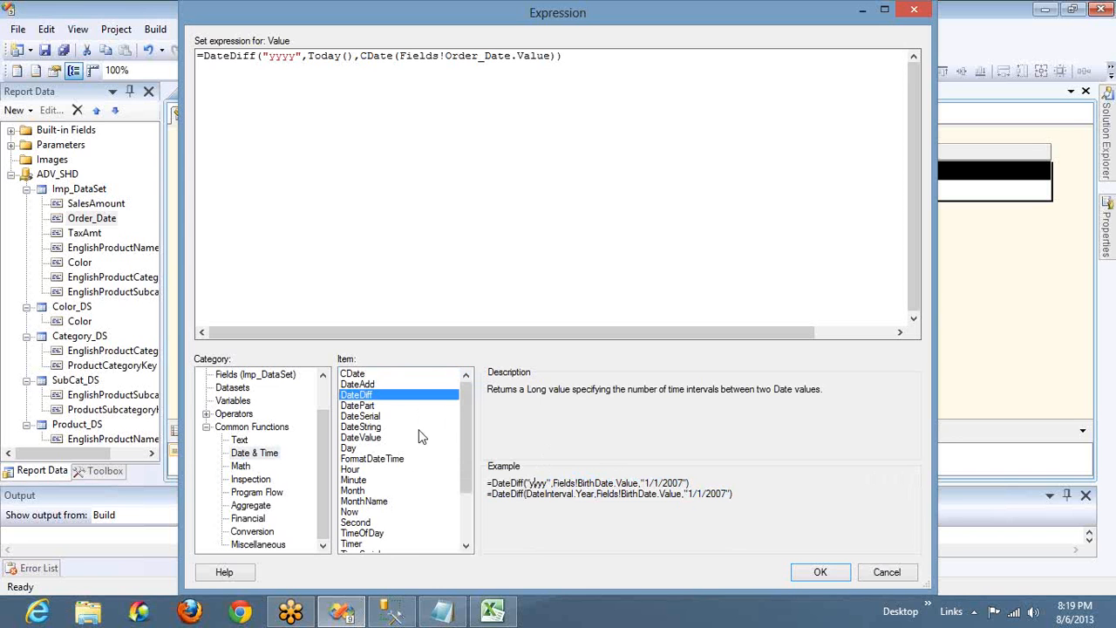
Step: Look up the DatePart function, replace the DateDiff expression with =DatePart( and view the overload that takes the interval as a string
click(369, 407)
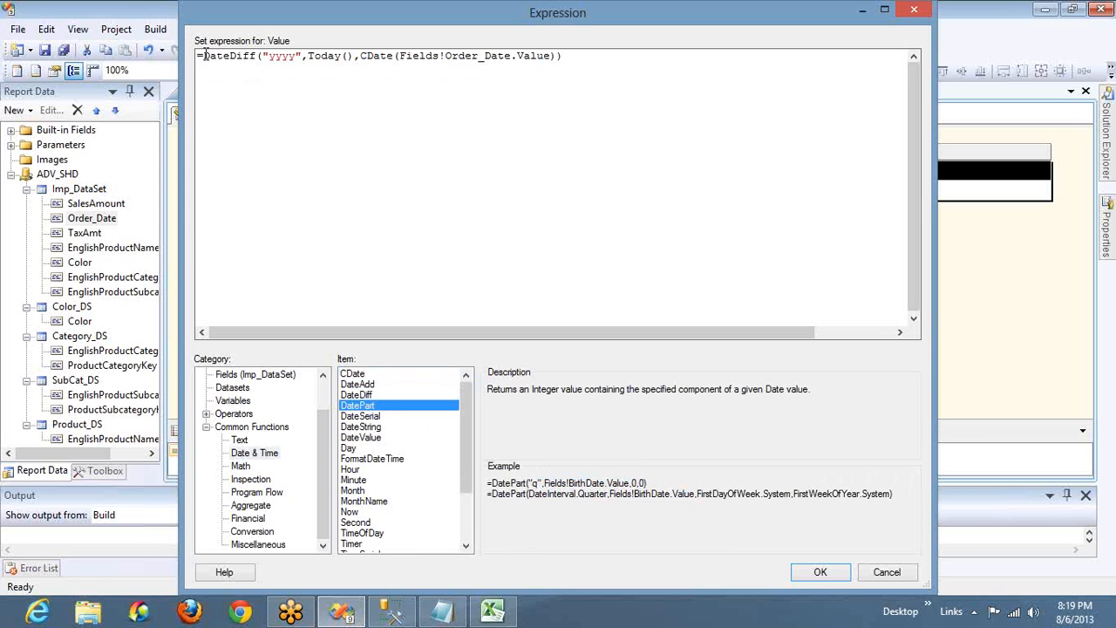
key(shift+End)
key(Delete)
text(Date)
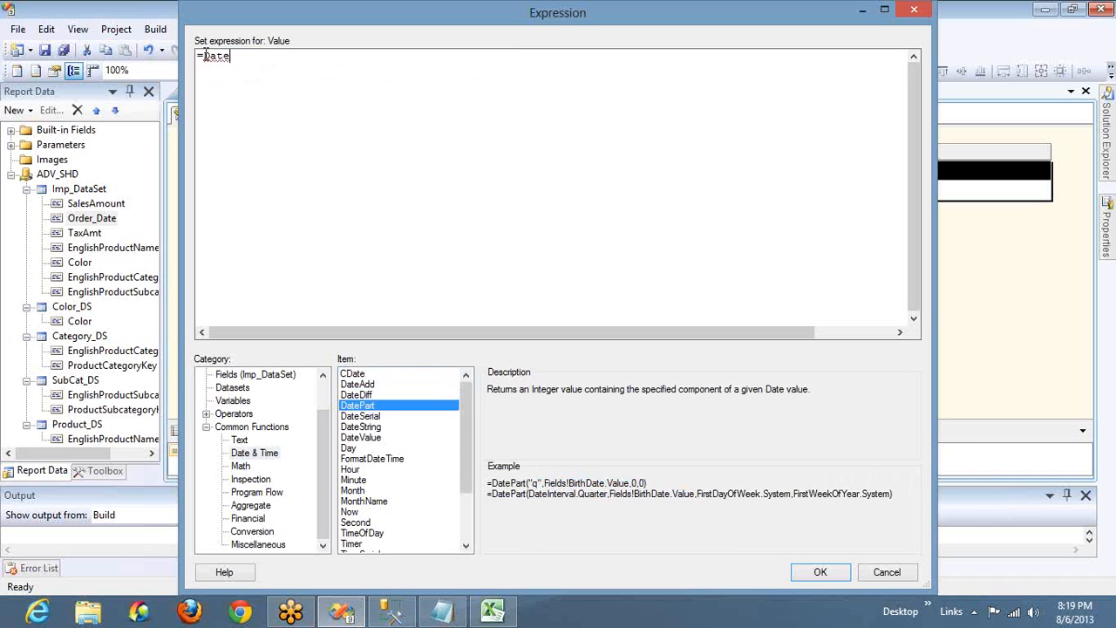
text(Part()
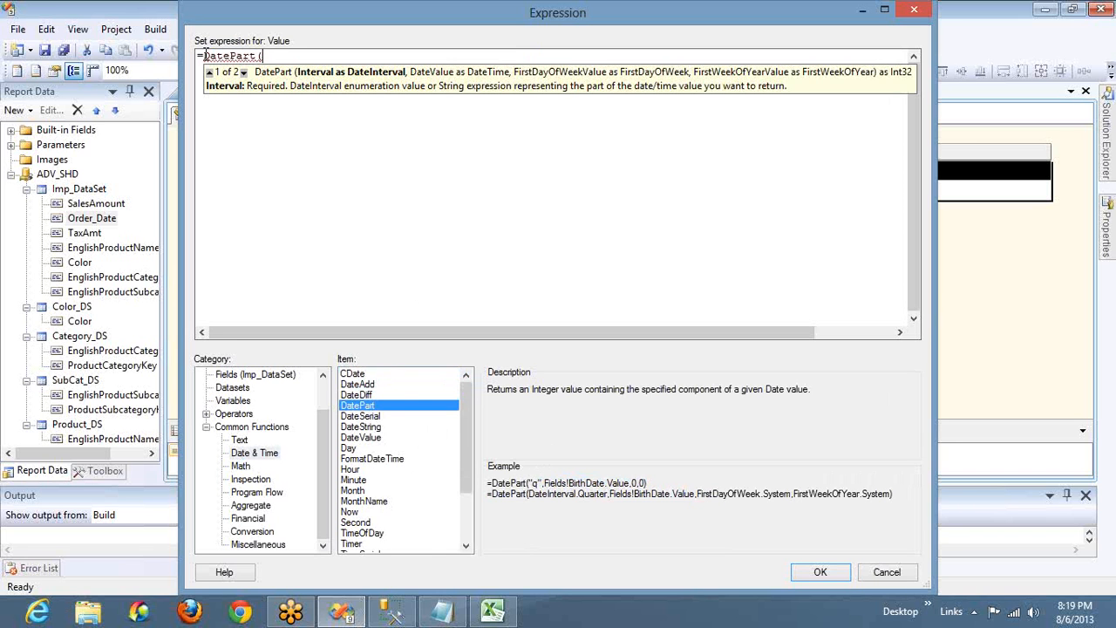
key(Down)
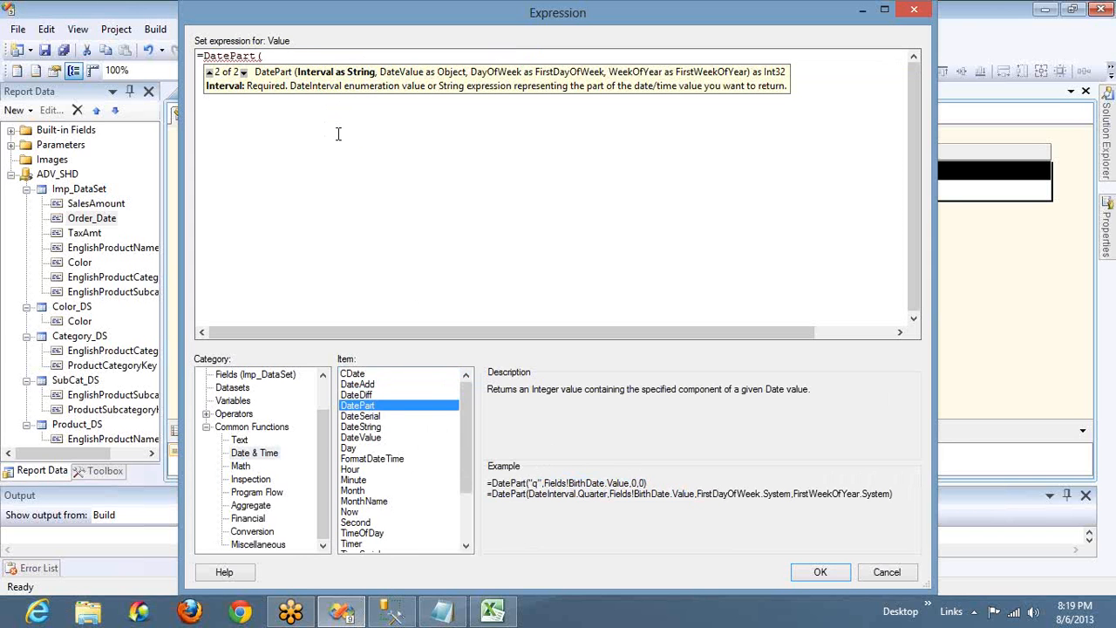
Step: Complete the expression as =DatePart("d",Today()), apply it and preview the report
text("")
text(d)
text(,)
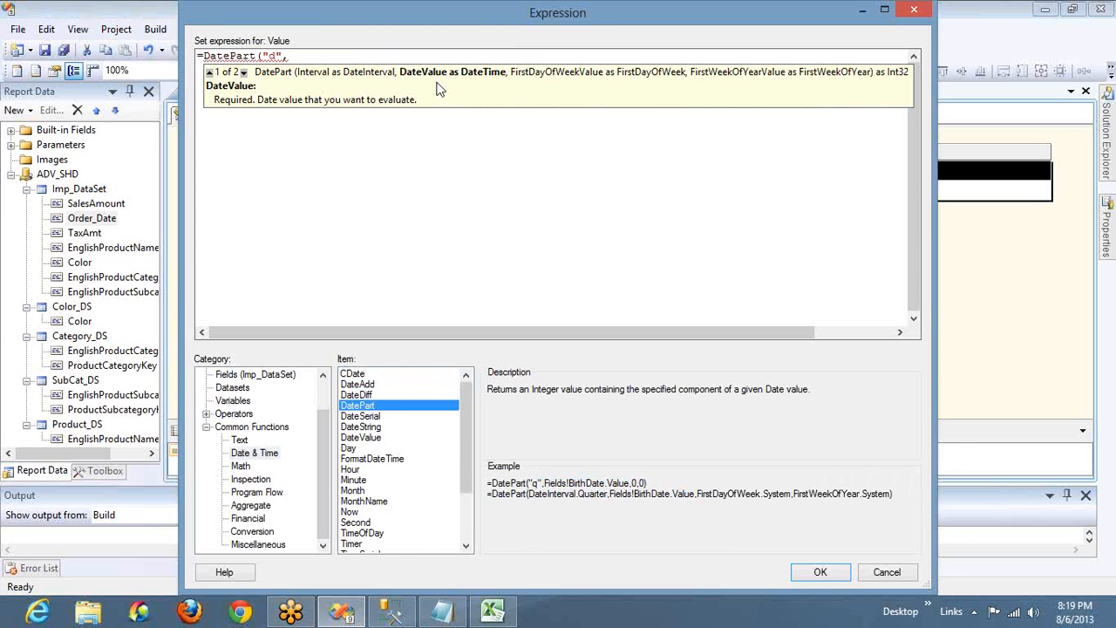
text(Today()))
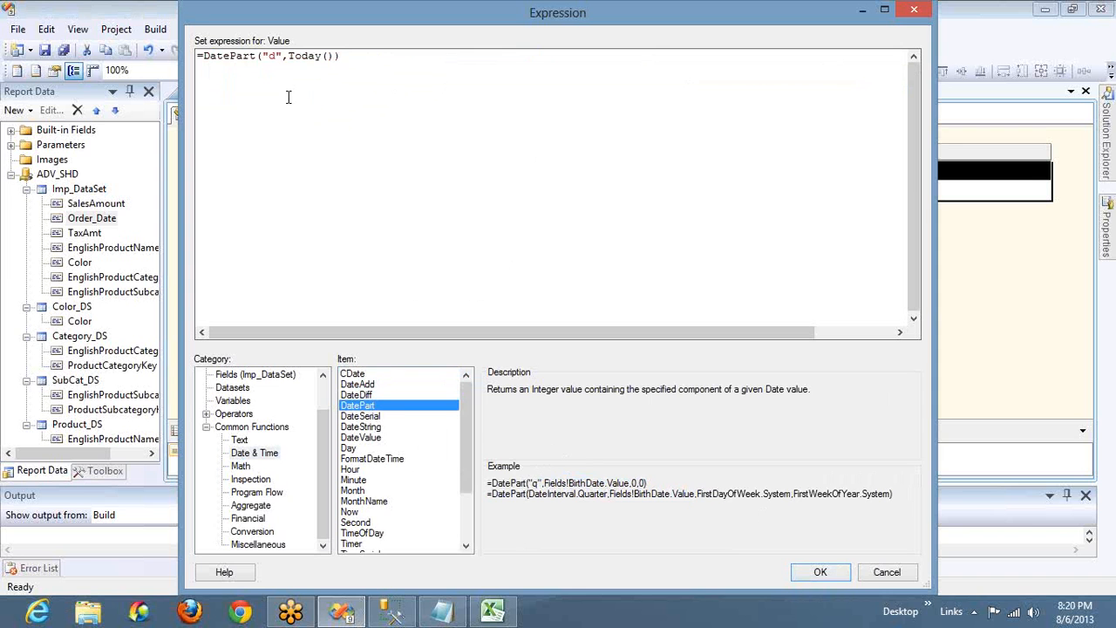
click(816, 573)
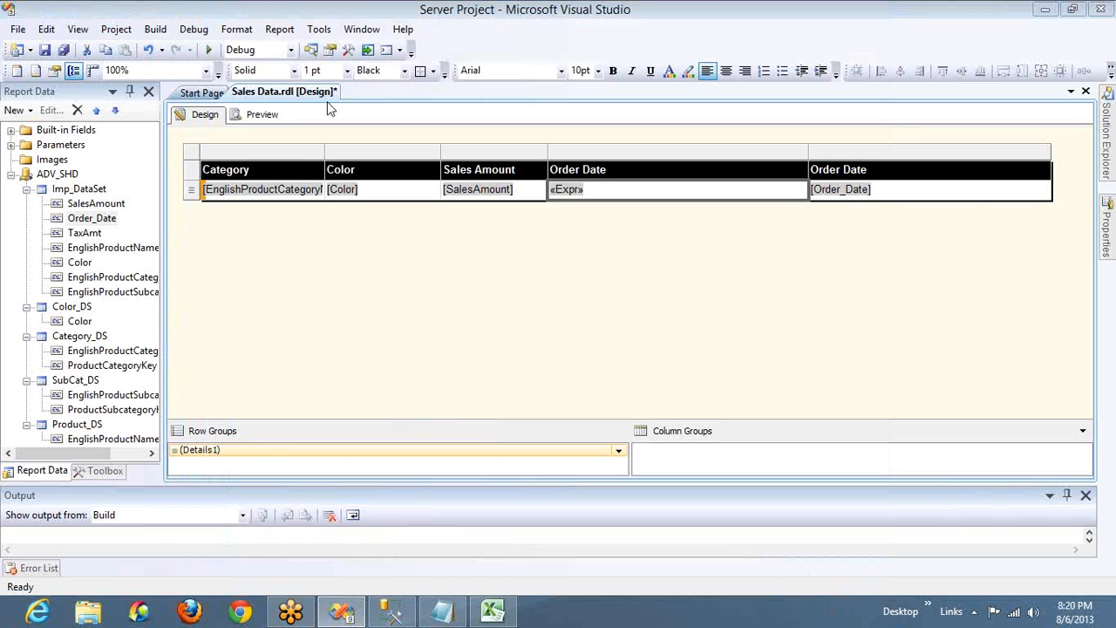
click(262, 114)
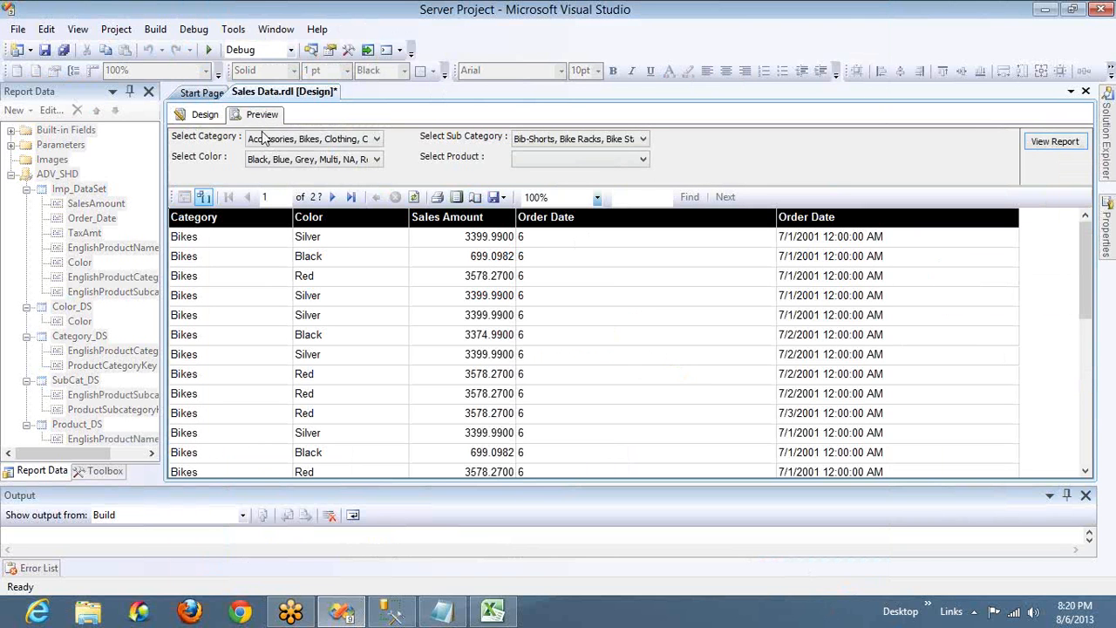
Step: Return to the design layout and change the DatePart interval in the calculated Order Date cell's expression to "yyyy"
click(180, 118)
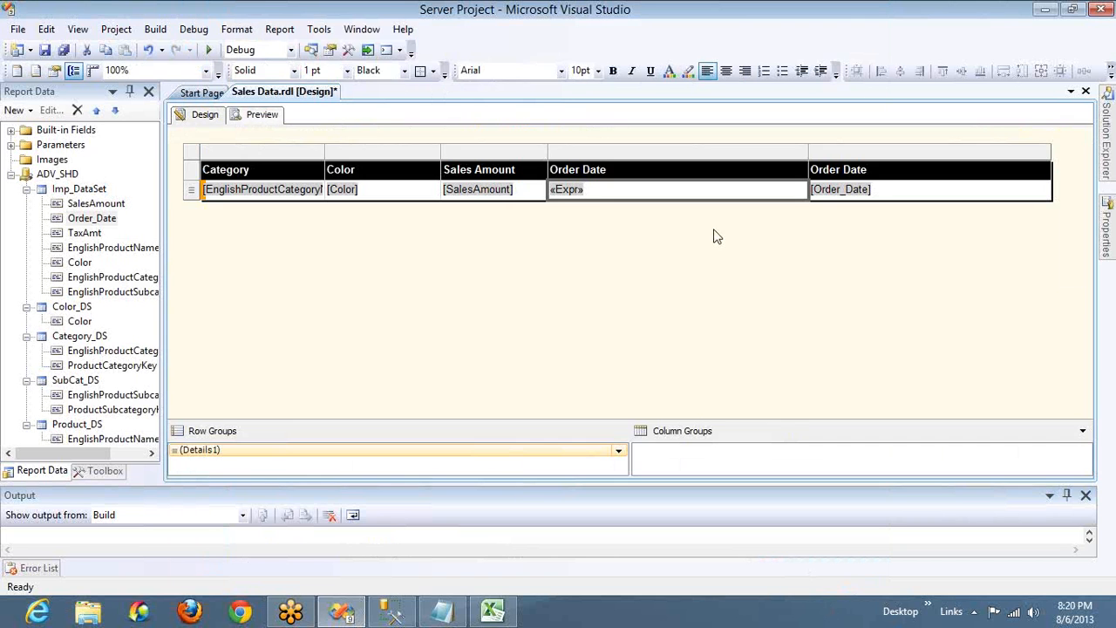
click(732, 225)
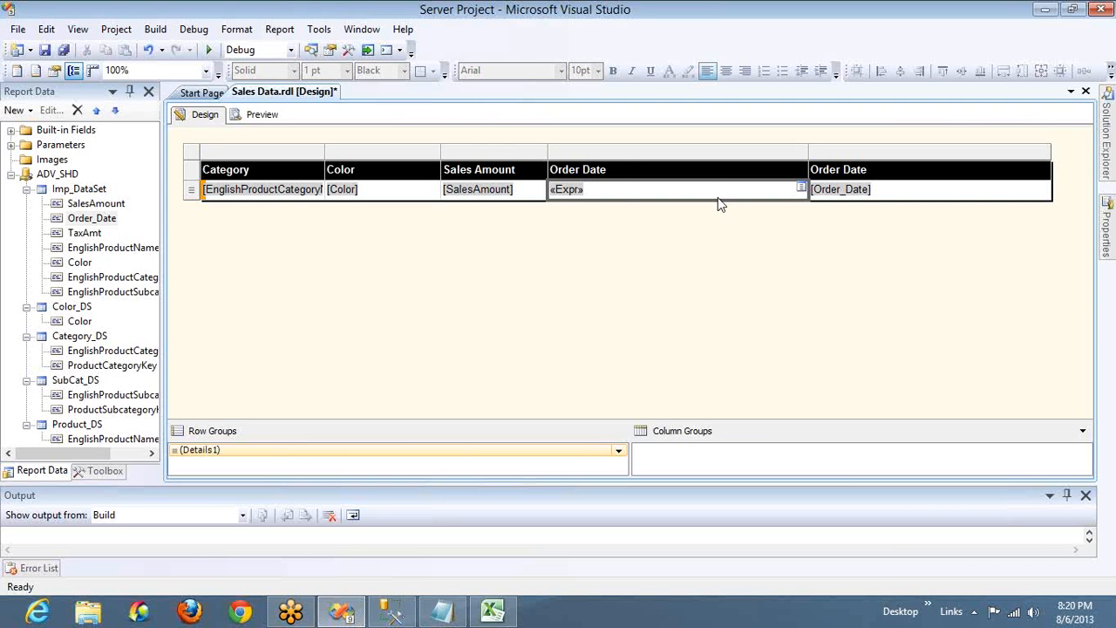
click(716, 202)
click(714, 197)
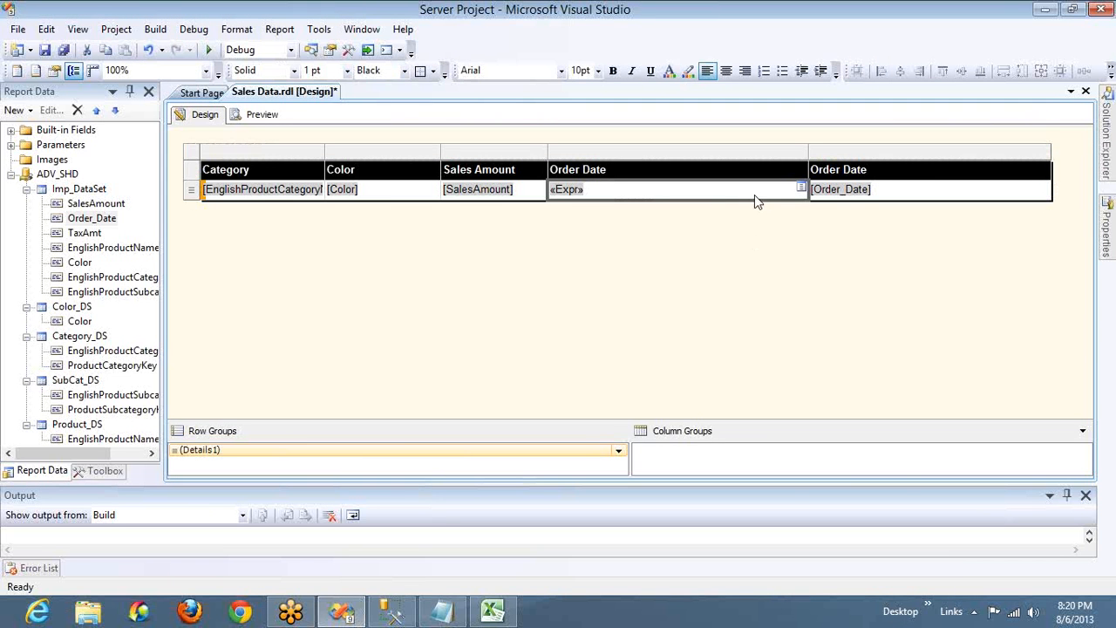
right_click(754, 194)
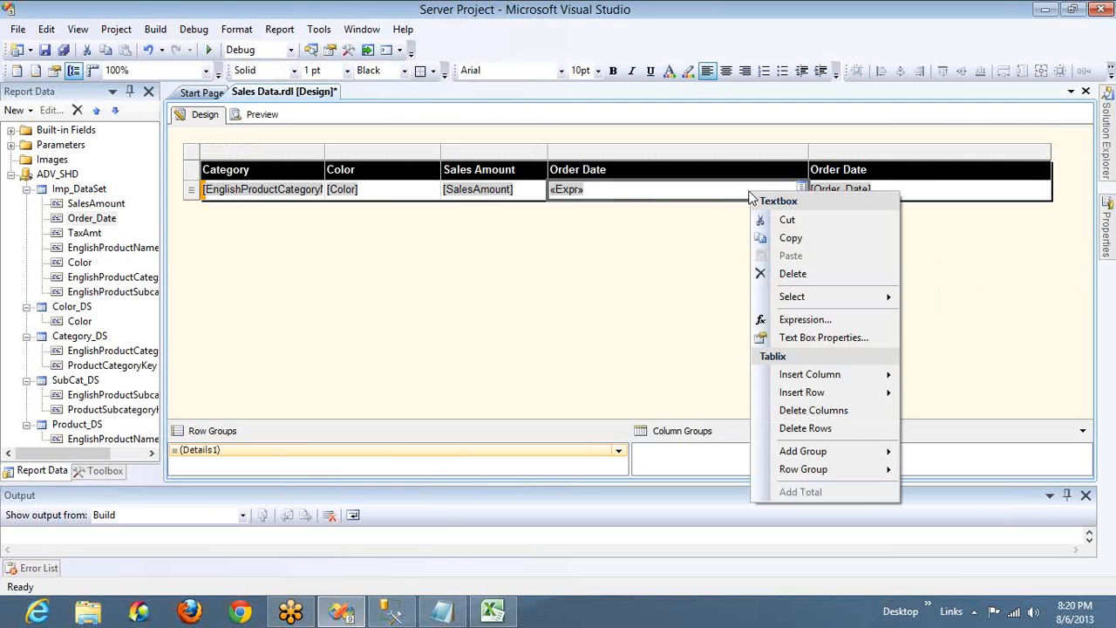
click(793, 320)
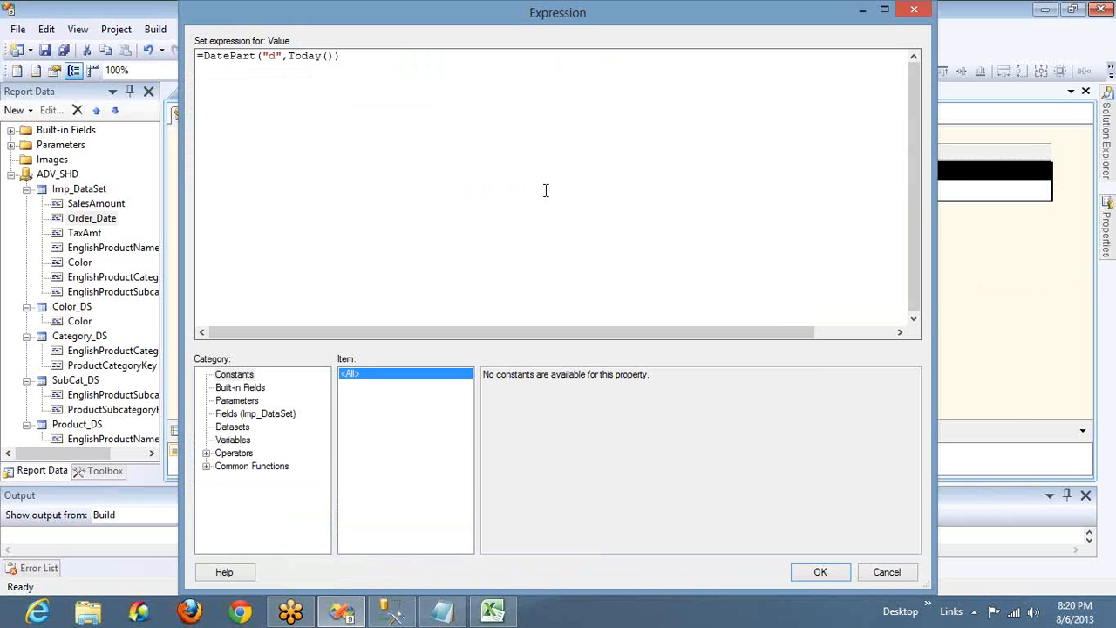
click(276, 54)
key(BackSpace)
text(yyyy)
click(815, 572)
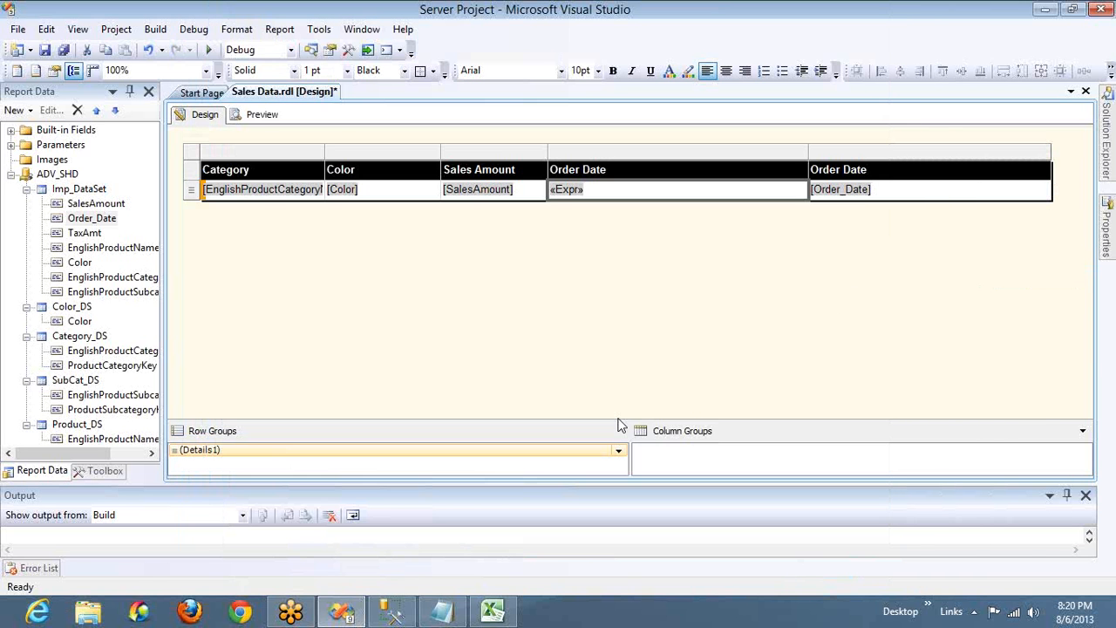
Step: Preview the report with the "yyyy" interval and reopen the calculated Order Date cell's expression from the design layout
click(264, 115)
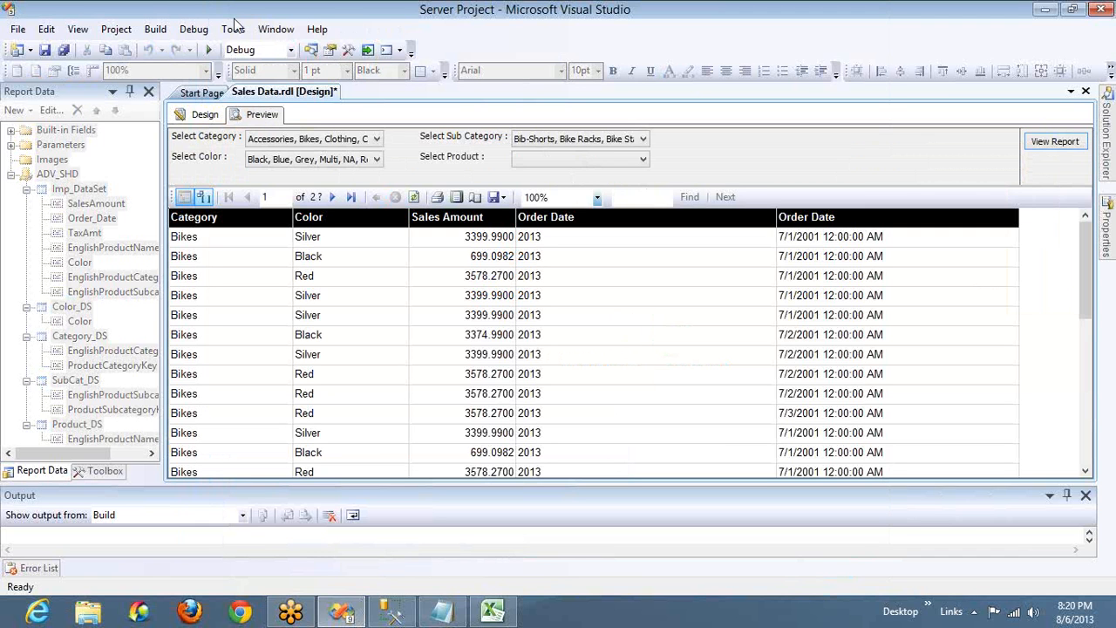
click(190, 118)
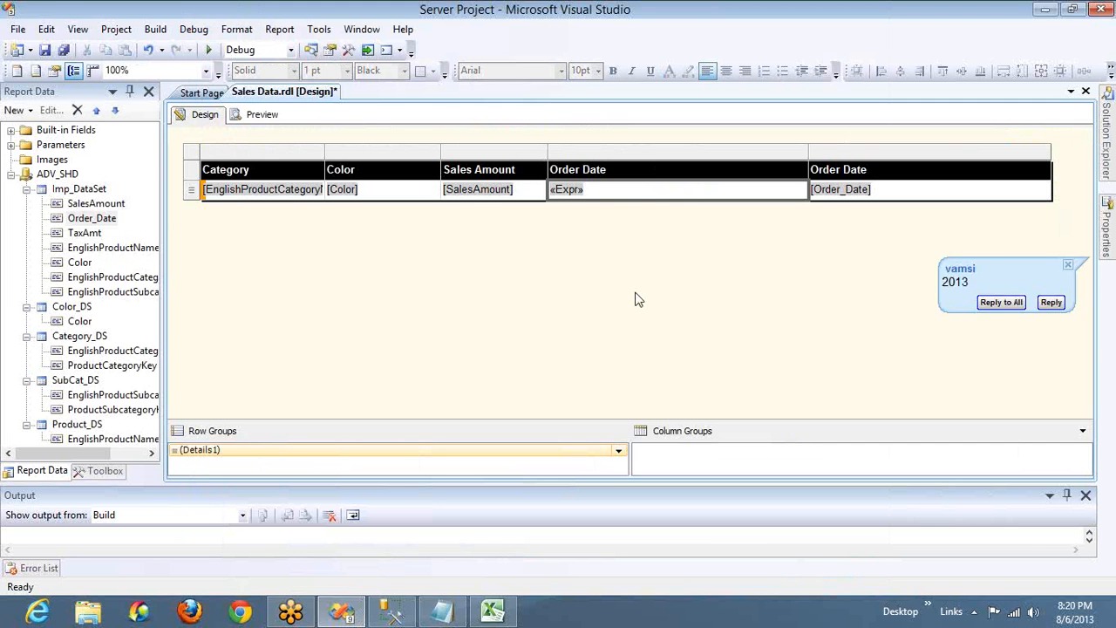
click(634, 197)
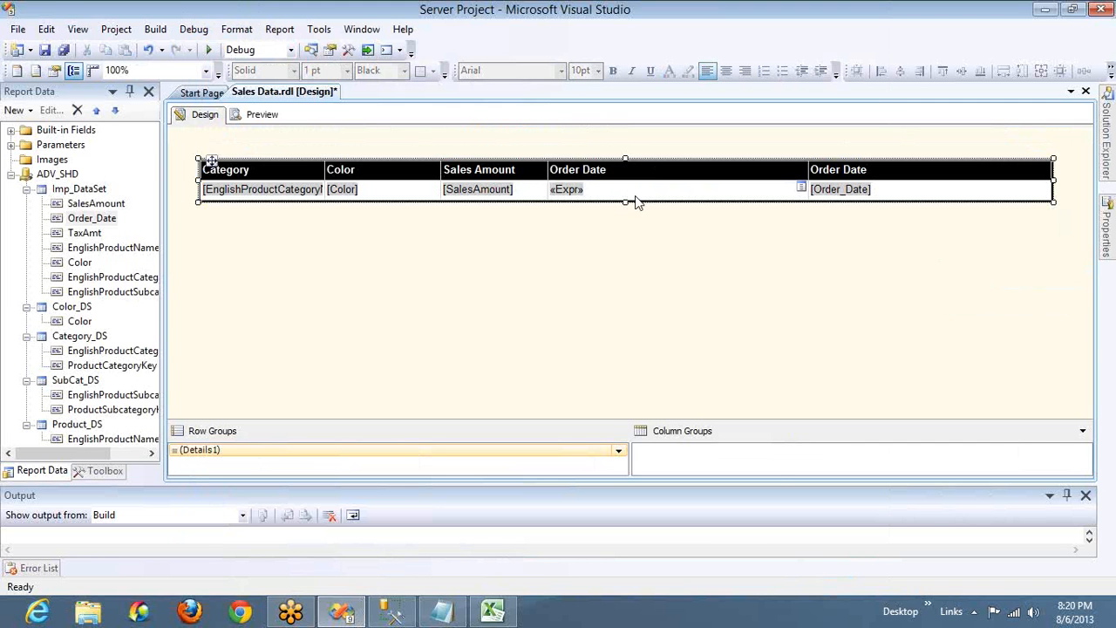
right_click(636, 192)
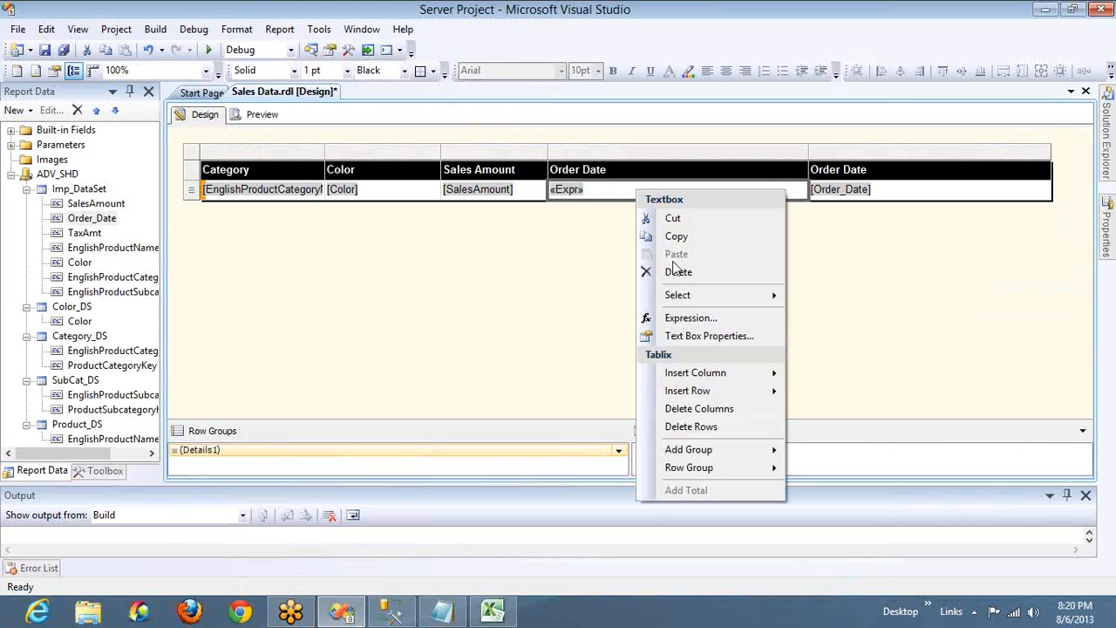
click(700, 318)
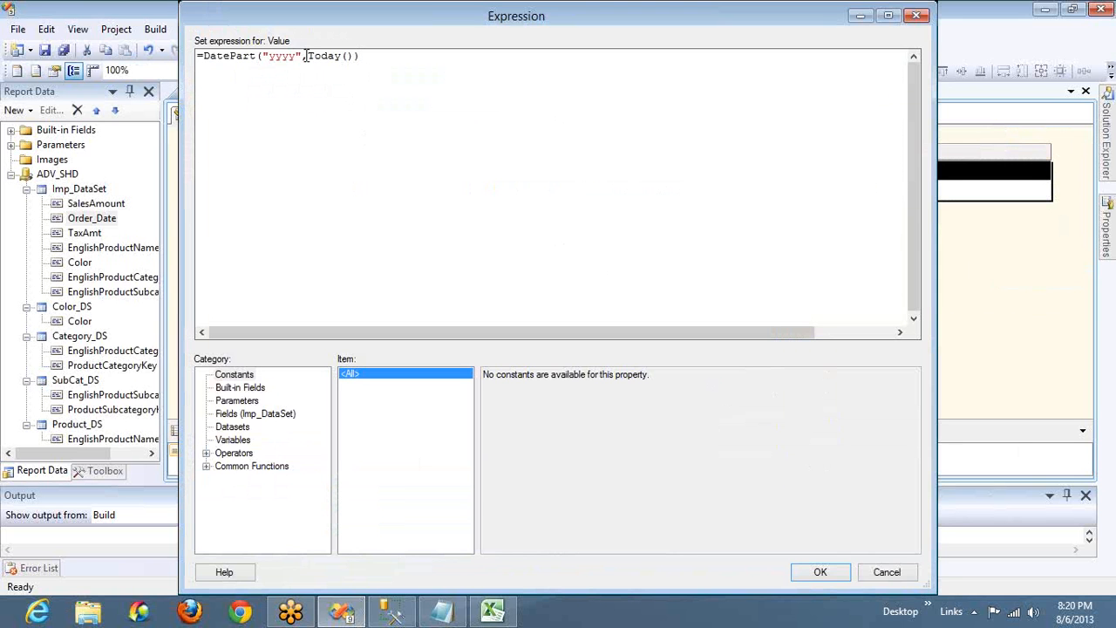
Step: Change the DatePart interval in the calculated Order Date expression to "s", apply it and preview the report
drag(302, 55, 356, 55)
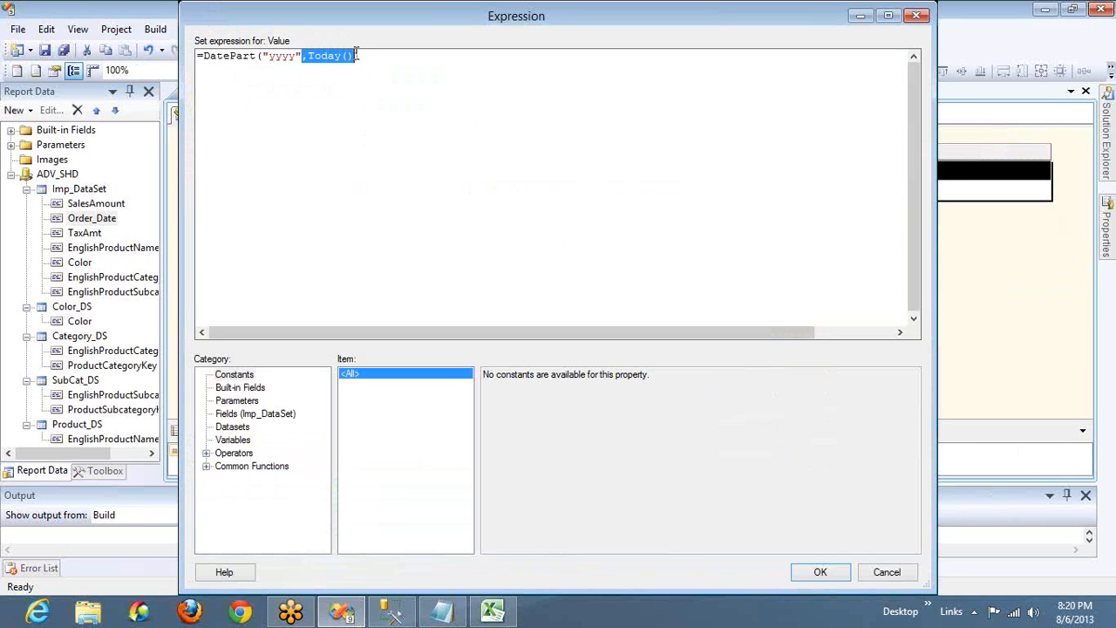
click(288, 56)
text(q)
key(Right)
key(Right)
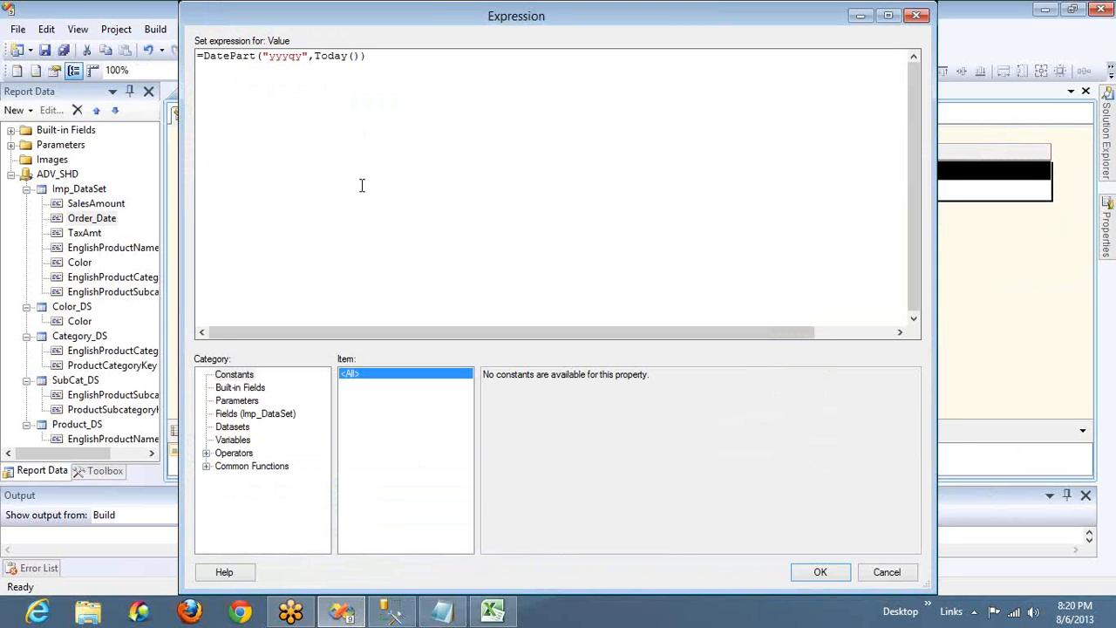
key(Left)
key(ctrl+shift+Left)
text(s)
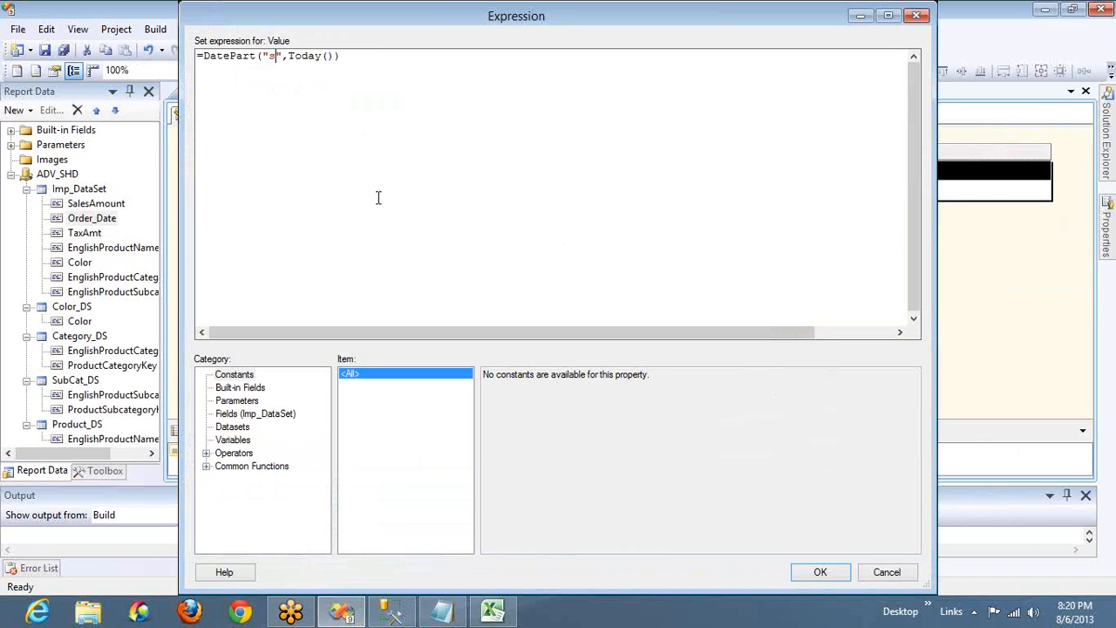
click(820, 572)
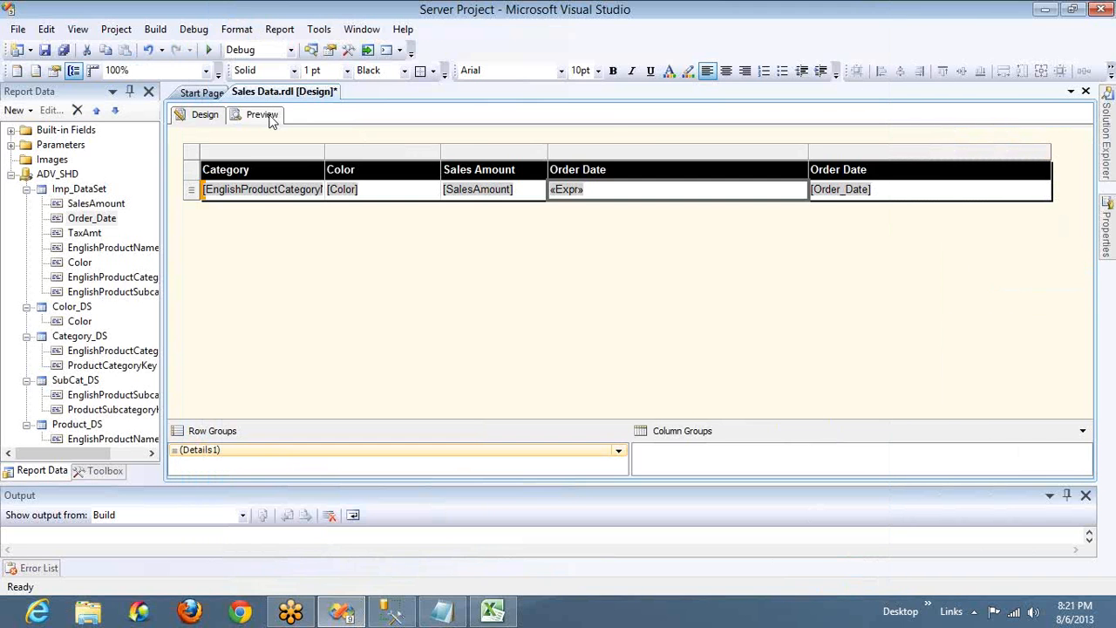
click(269, 119)
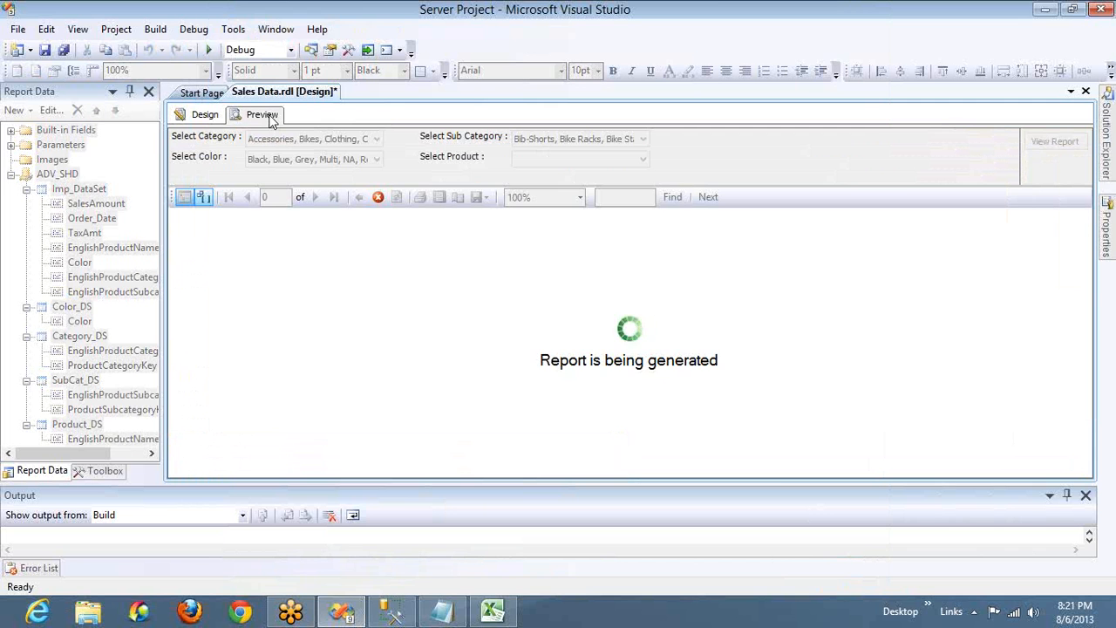
Step: Try "second" as the DatePart interval in the calculated Order Date cell's expression and preview the report
click(206, 115)
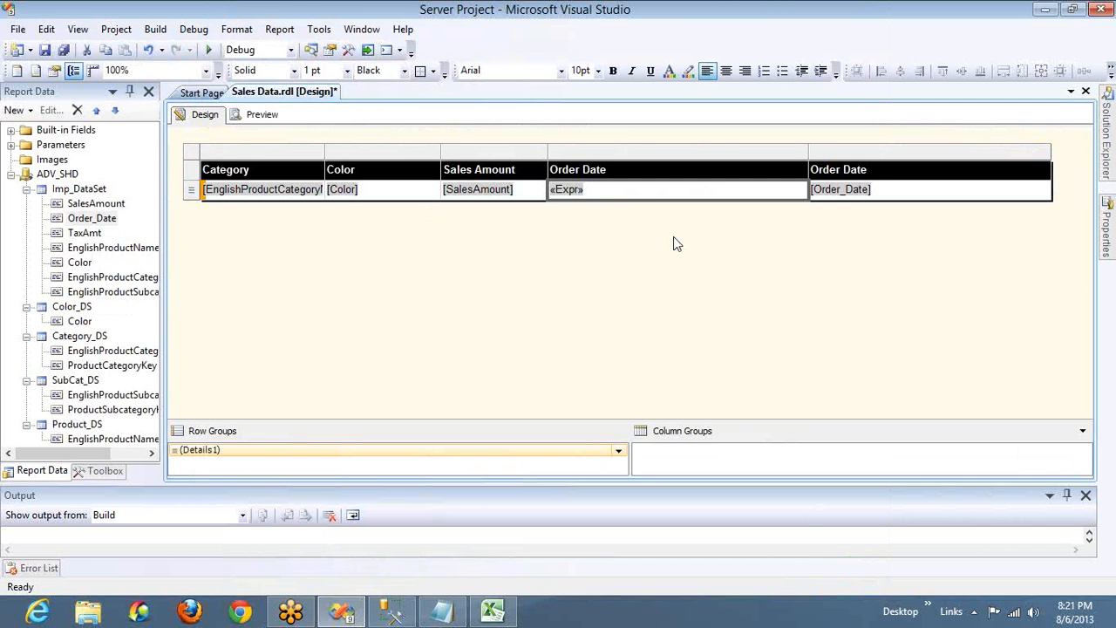
right_click(657, 197)
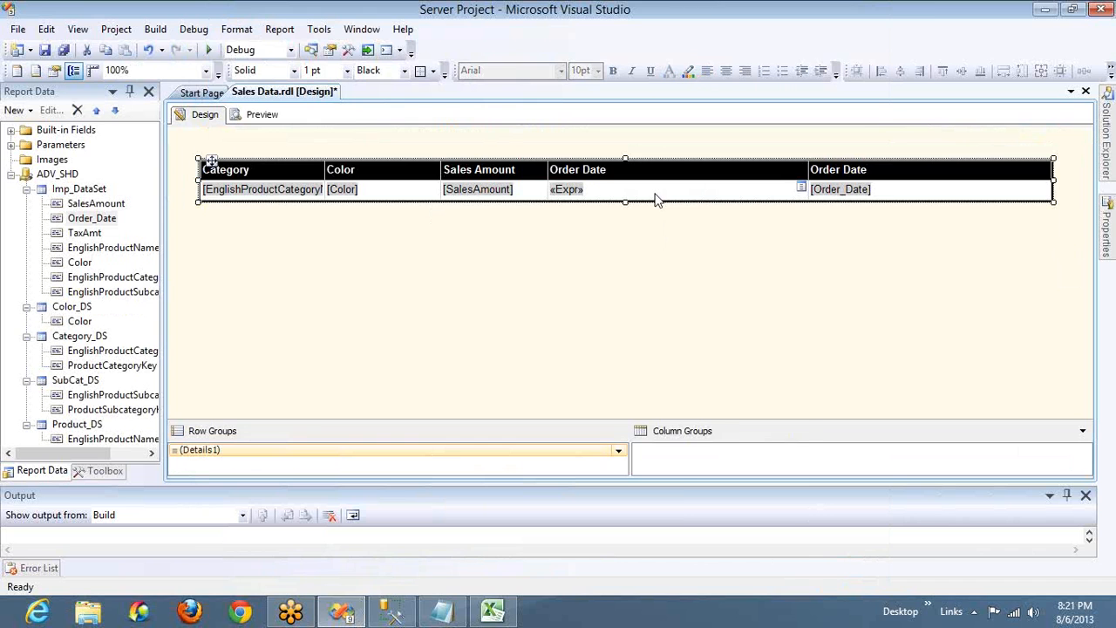
click(713, 326)
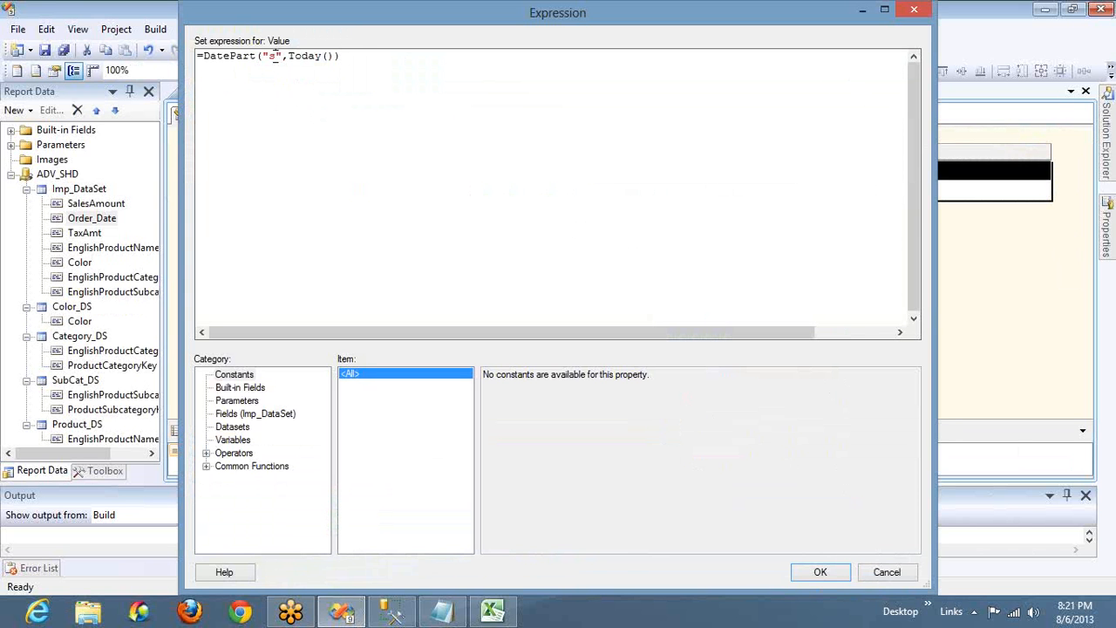
text(econd)
click(819, 572)
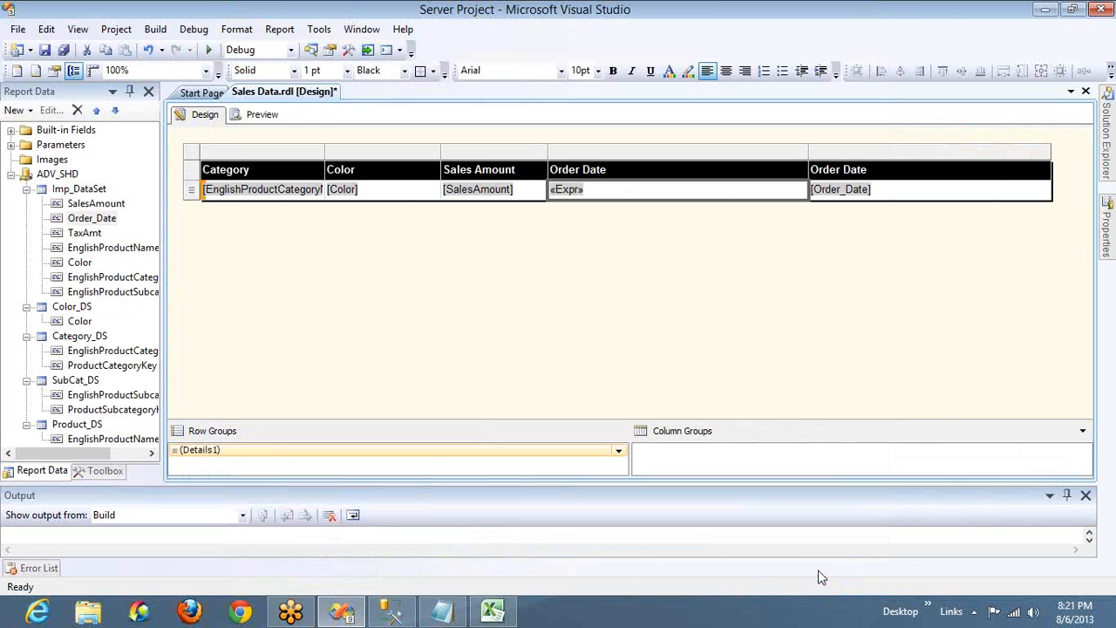
click(261, 118)
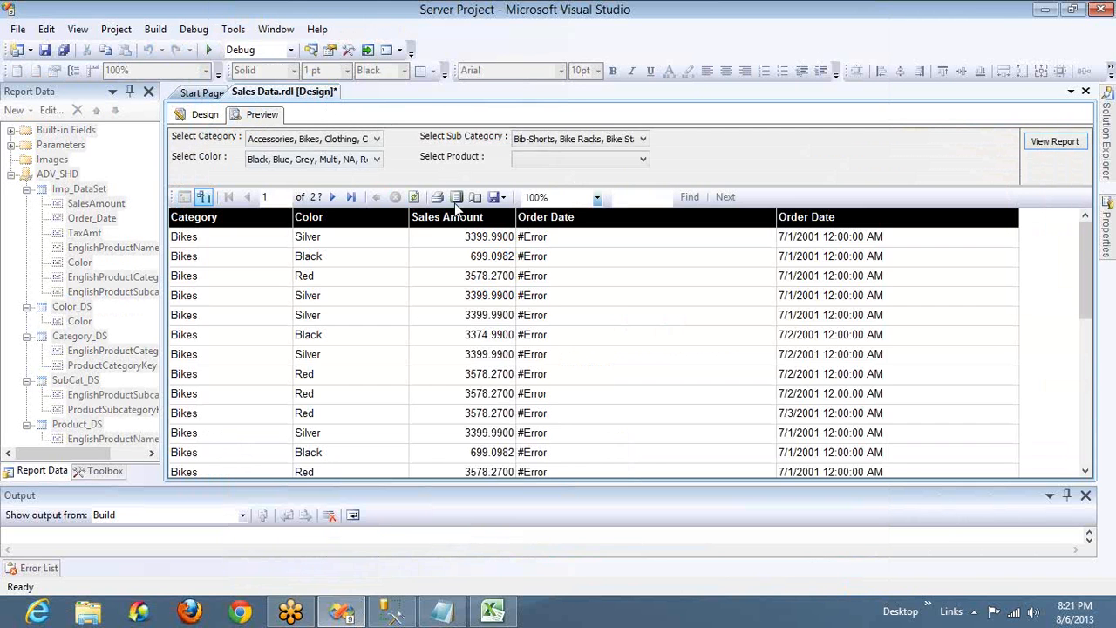
Step: Return to the design layout, set the DatePart interval in the calculated Order Date expression to "q" and preview the report
click(206, 110)
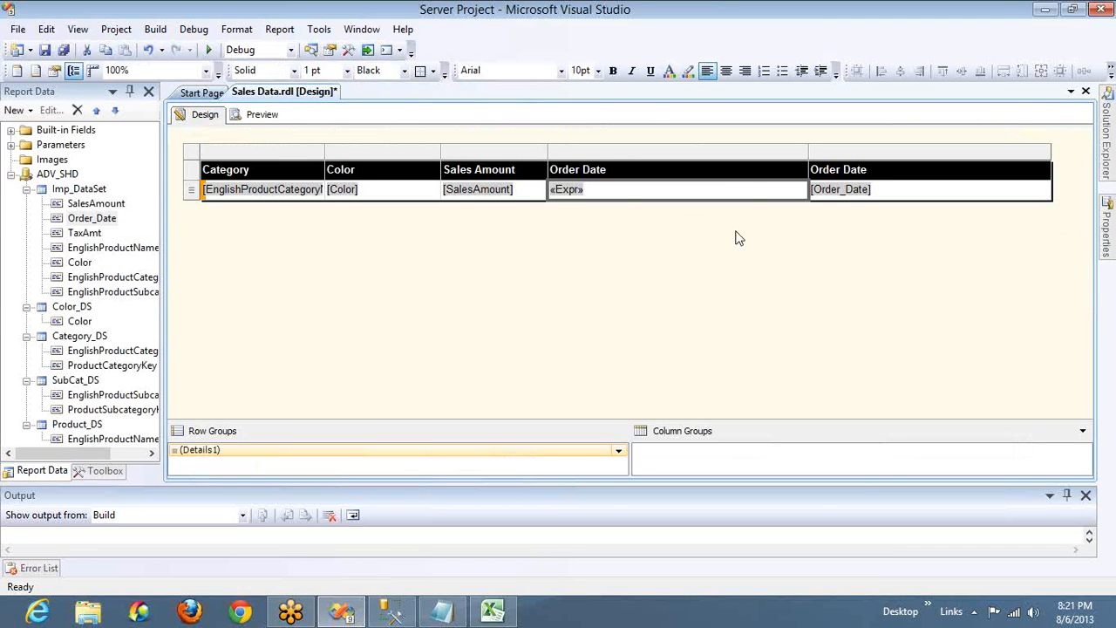
click(747, 192)
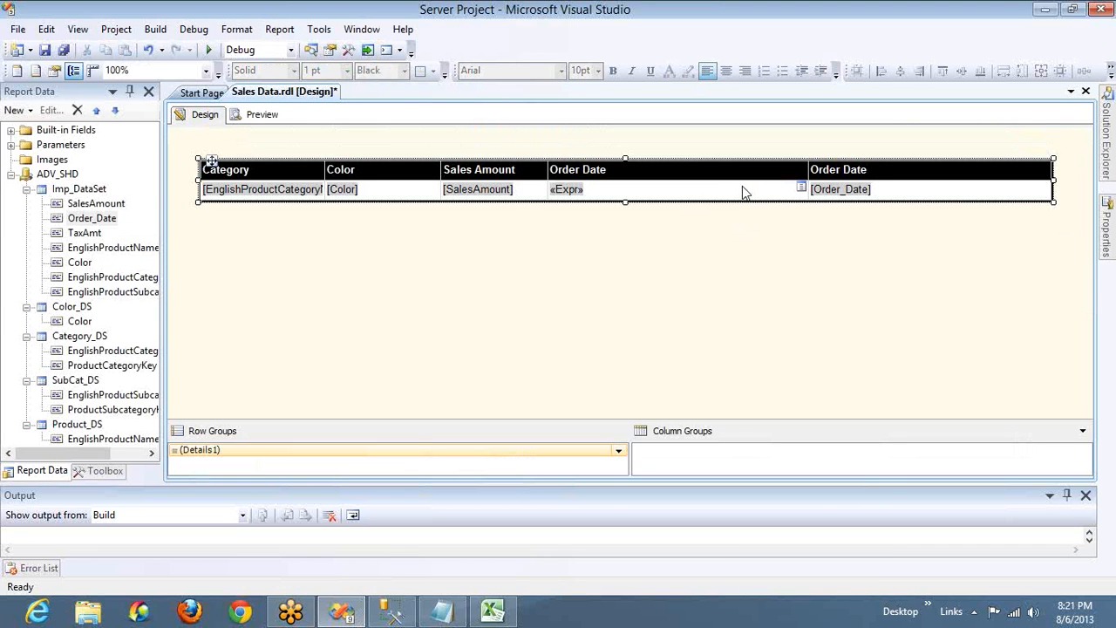
right_click(743, 193)
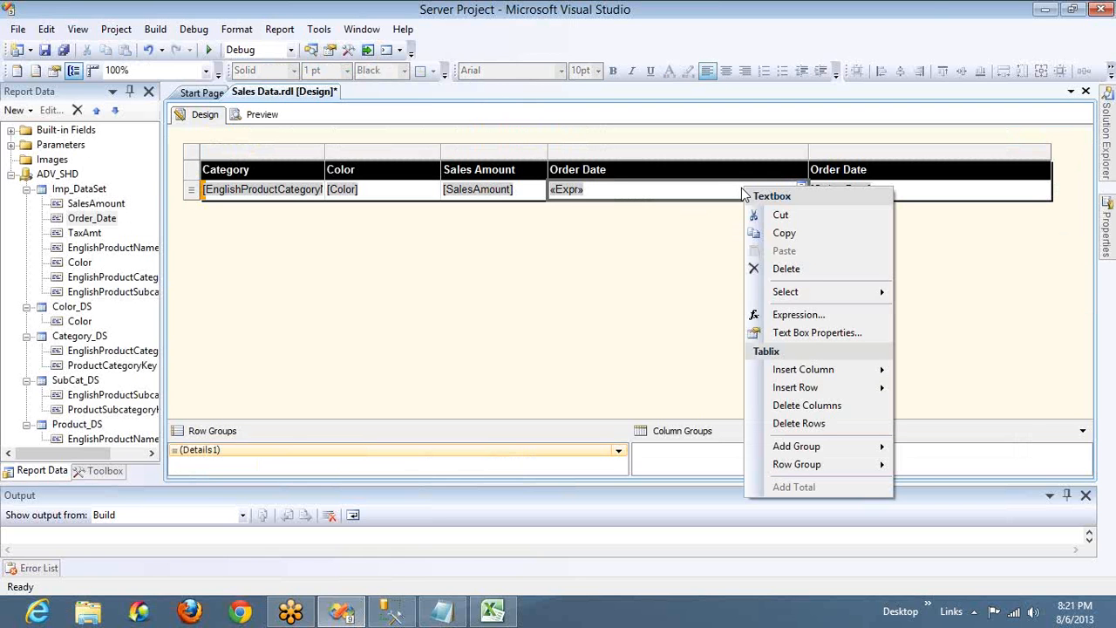
click(826, 313)
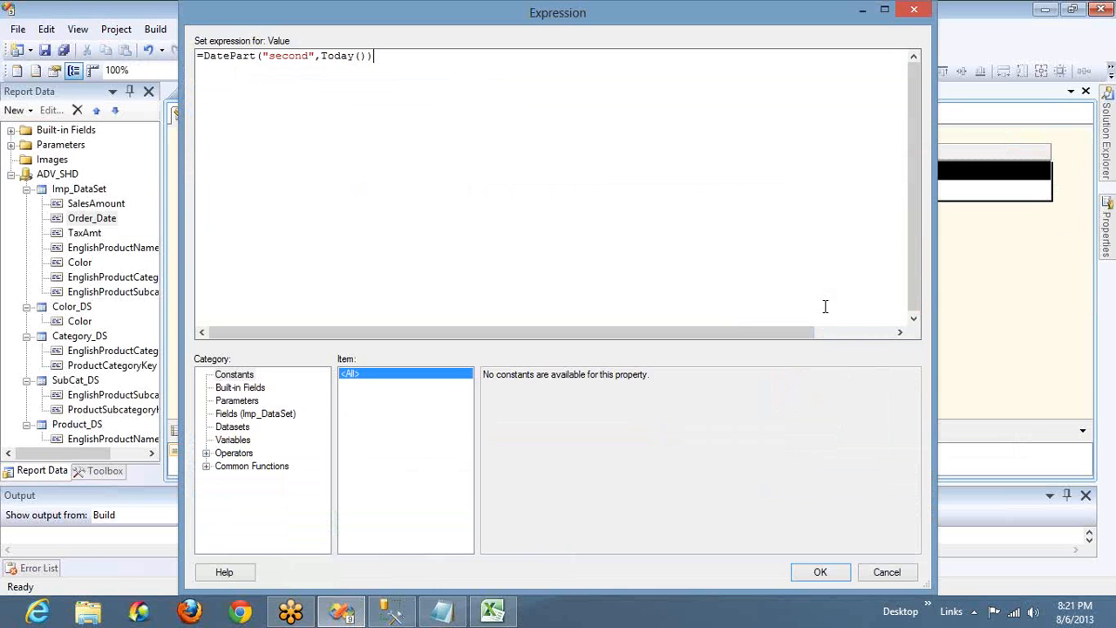
drag(264, 56, 273, 56)
click(273, 56)
double_click(268, 56)
text(q)
click(819, 572)
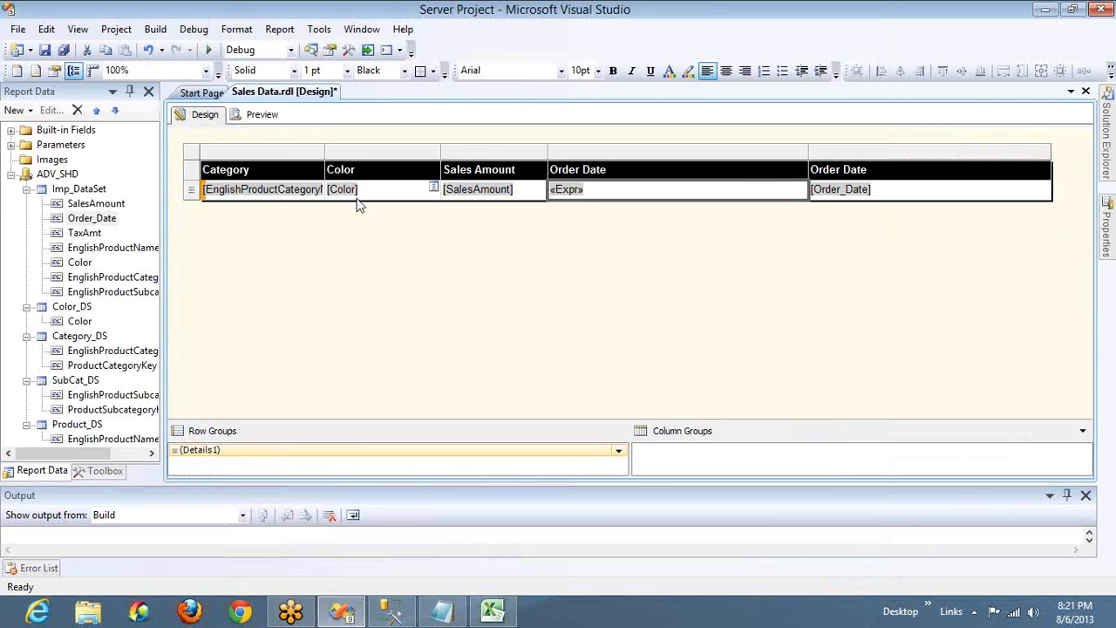
click(263, 115)
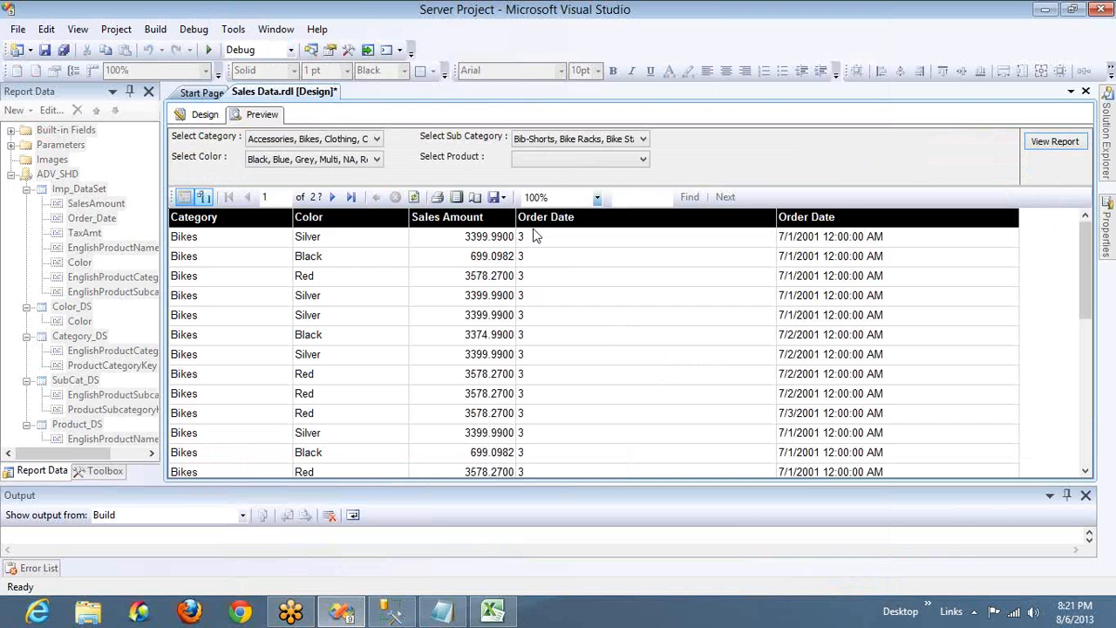
Step: Reopen the calculated Order Date cell's expression from the design layout and view the Math functions among the common functions
click(185, 115)
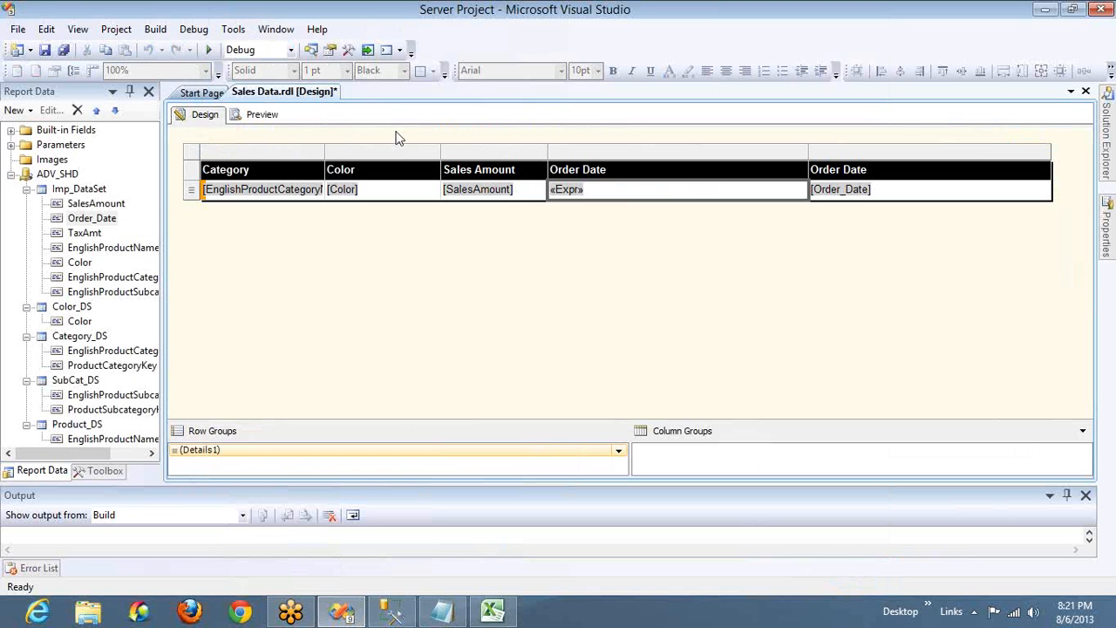
click(672, 194)
right_click(674, 199)
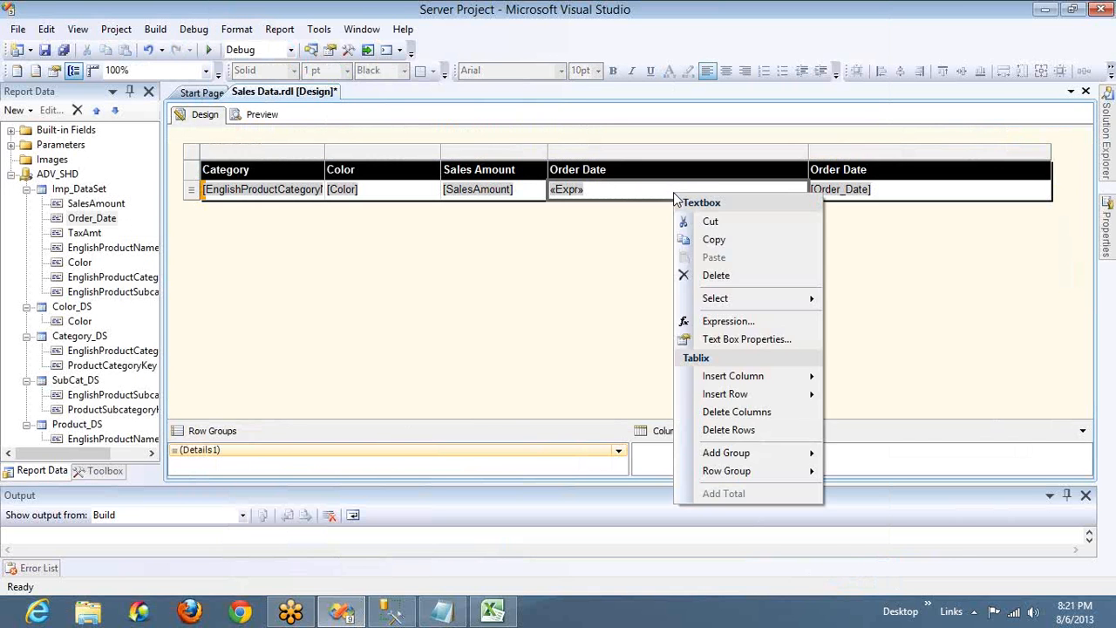
click(723, 320)
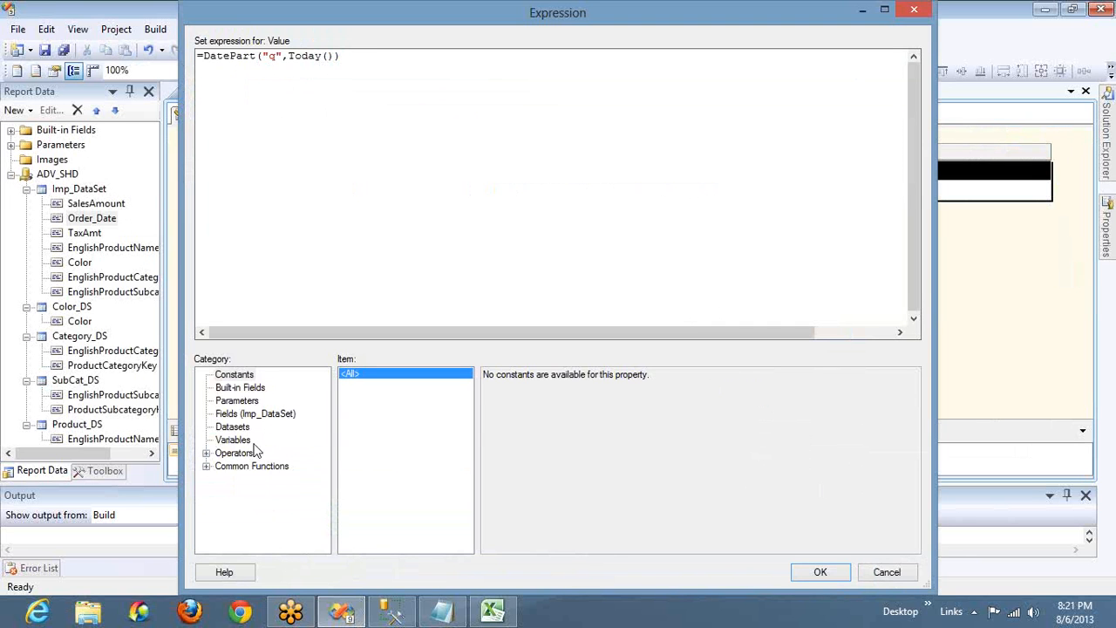
click(207, 466)
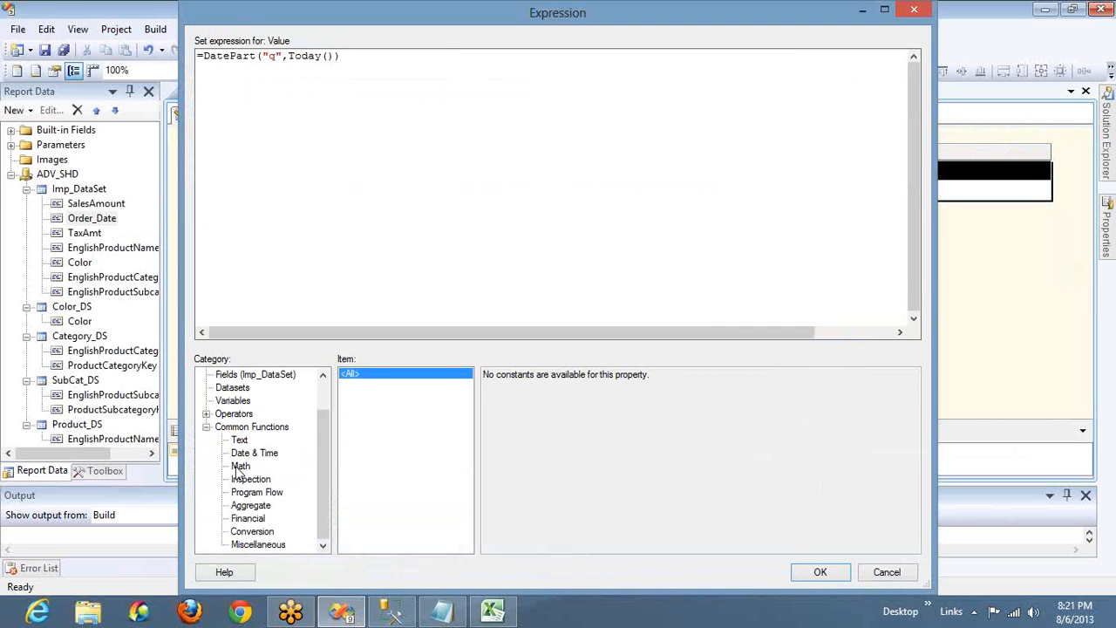
click(239, 466)
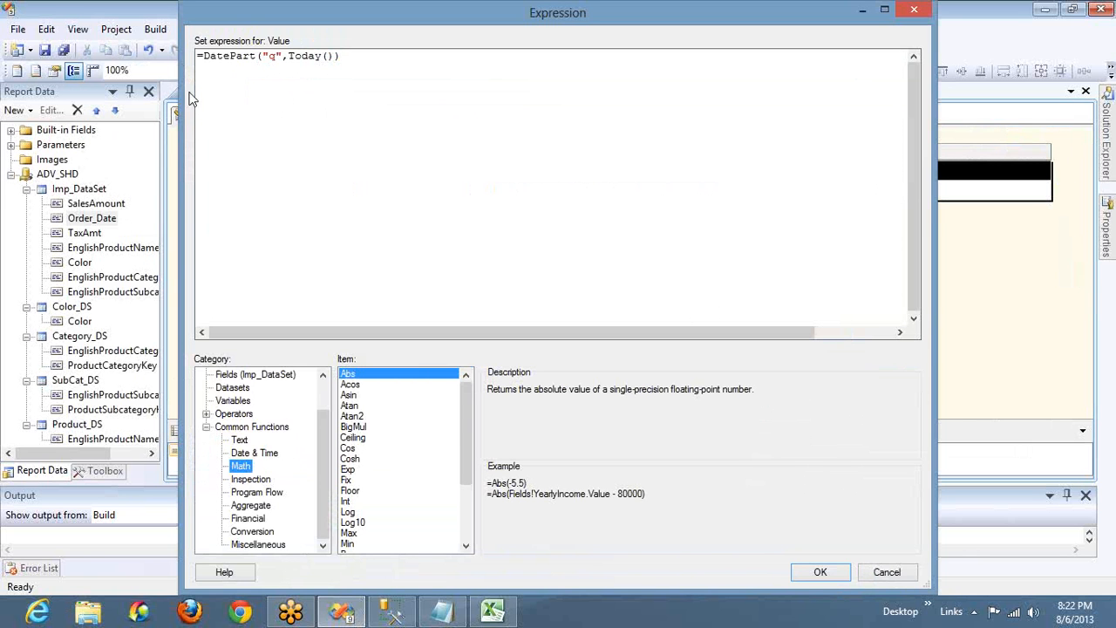
Step: Remove the DatePart function and its interval from the expression, leaving only =Today()
click(273, 56)
key(Right)
key(shift+Home)
key(shift+Right)
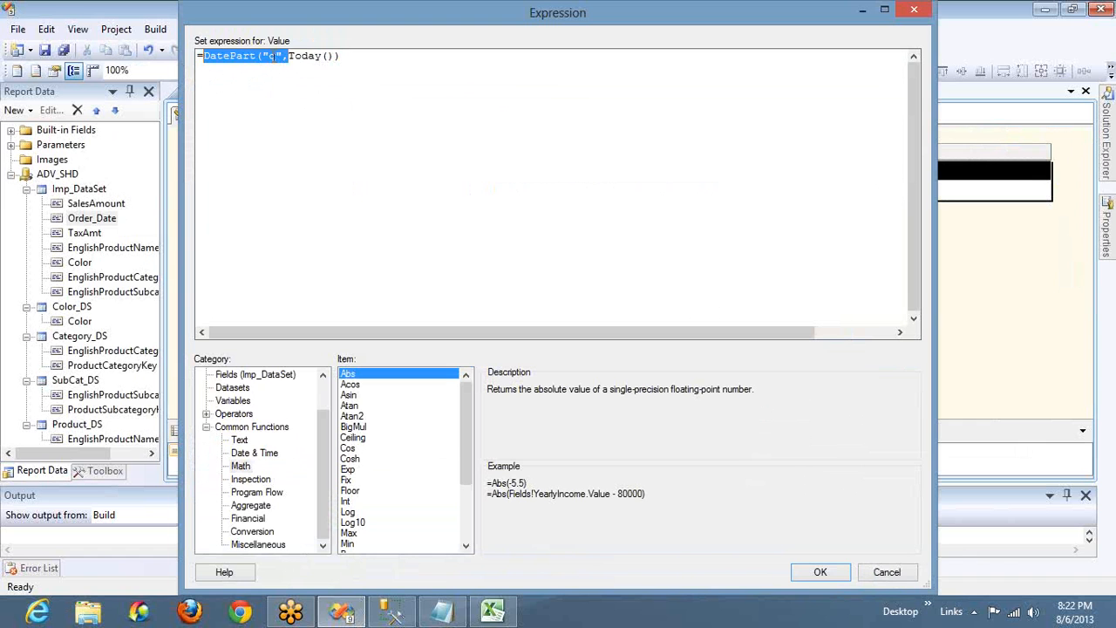
key(Delete)
key(End)
key(BackSpace)
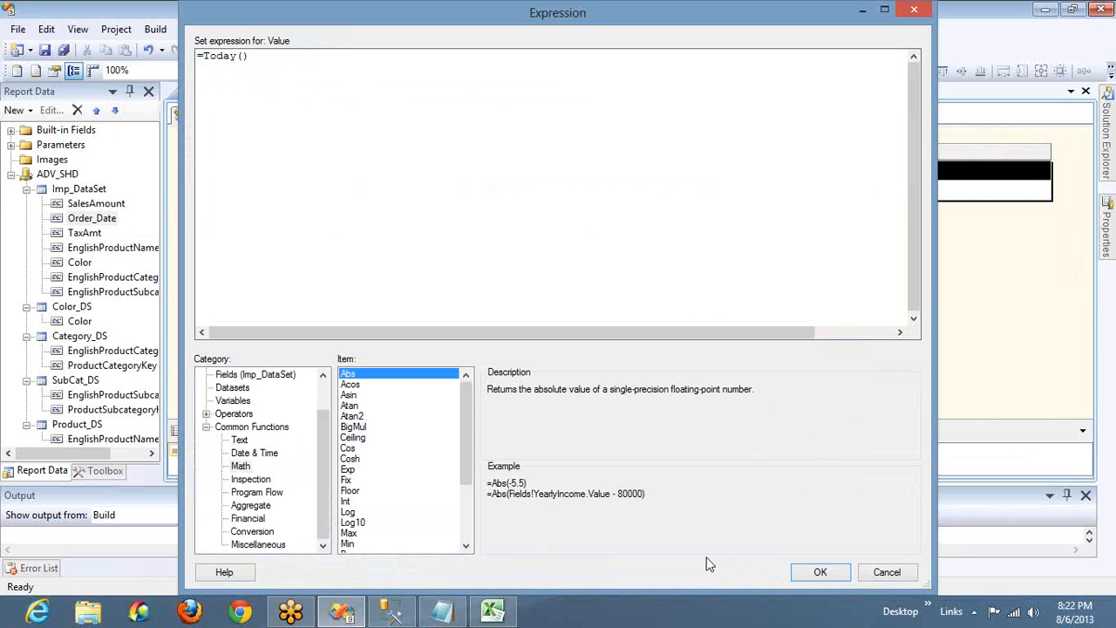
Step: Consult the DateSerial entry among the Date & Time functions, replace the calculated Order Date expression with =DateSerial(2001,12,12) and preview the report
click(248, 453)
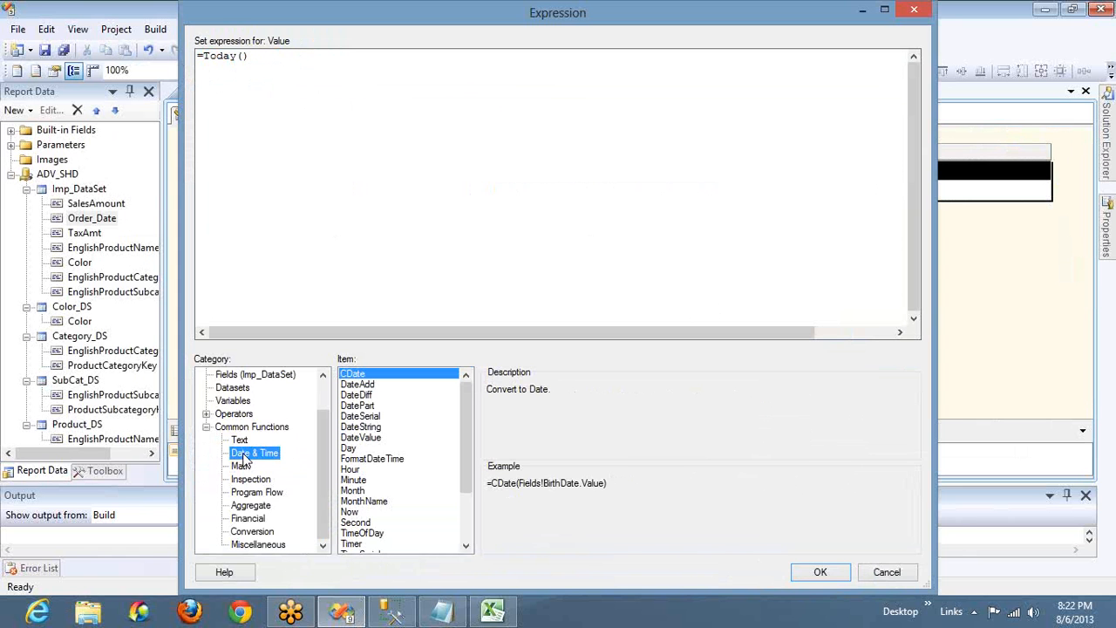
click(363, 416)
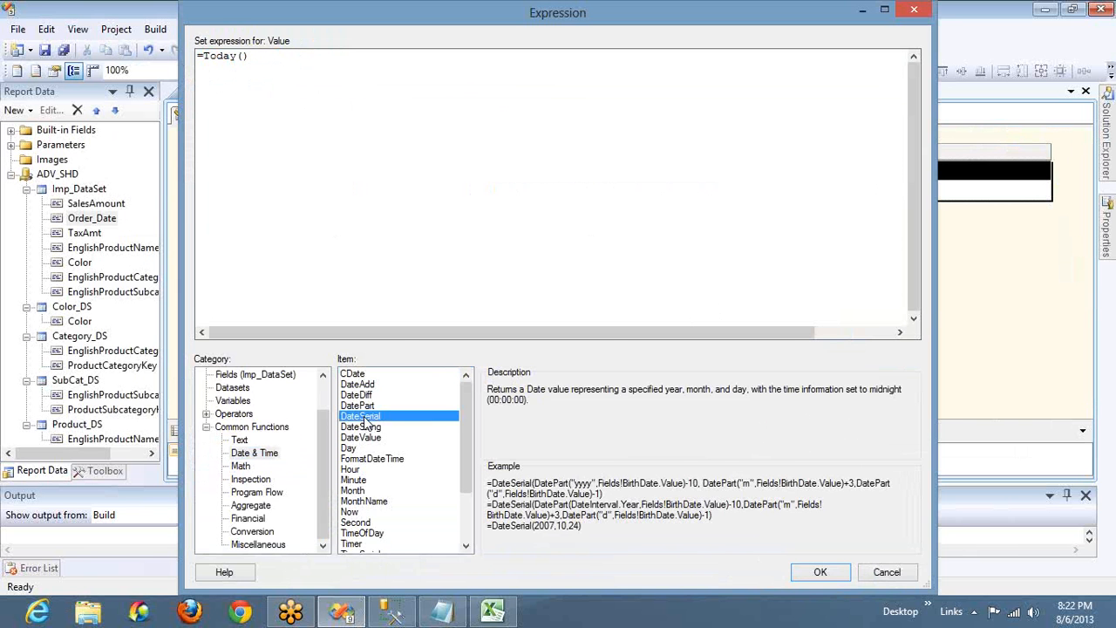
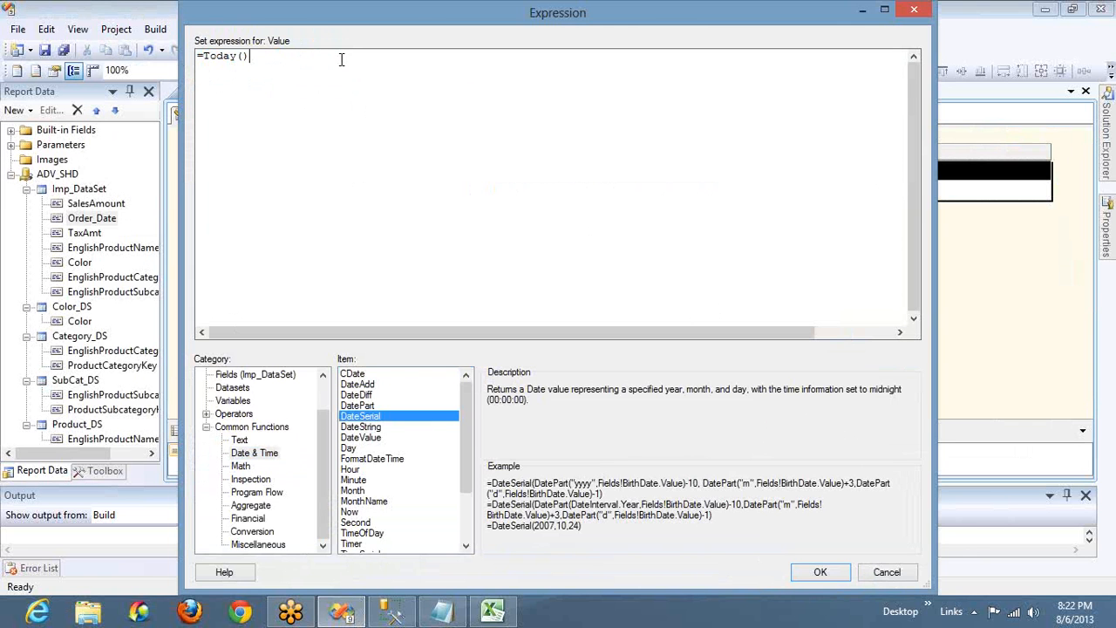
key(shift+Home)
key(shift+Right)
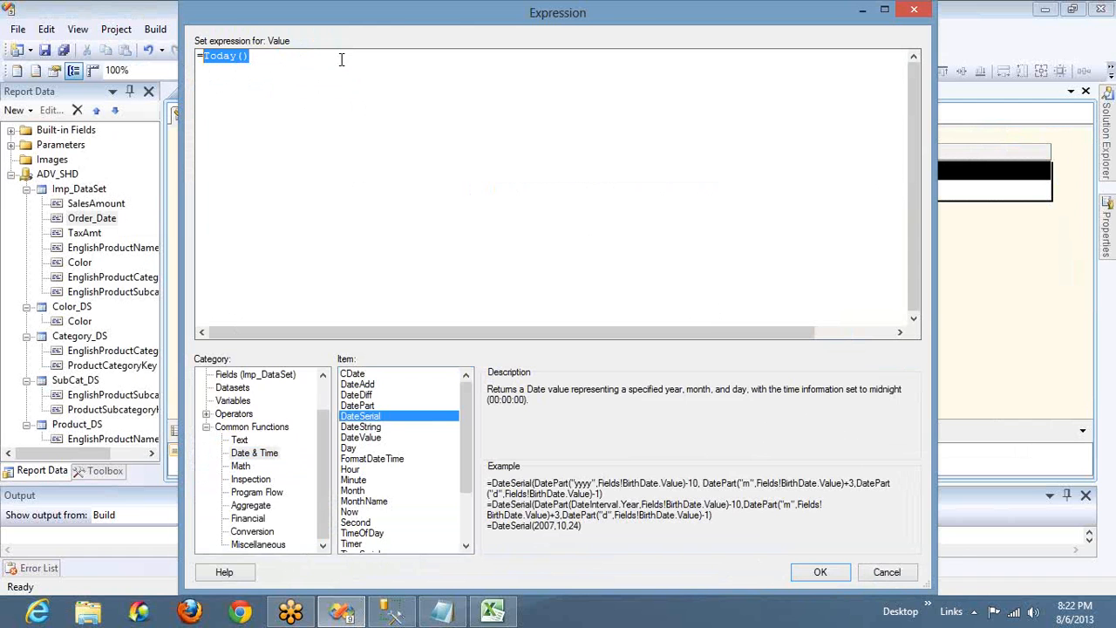
key(BackSpace)
text(DateSeri)
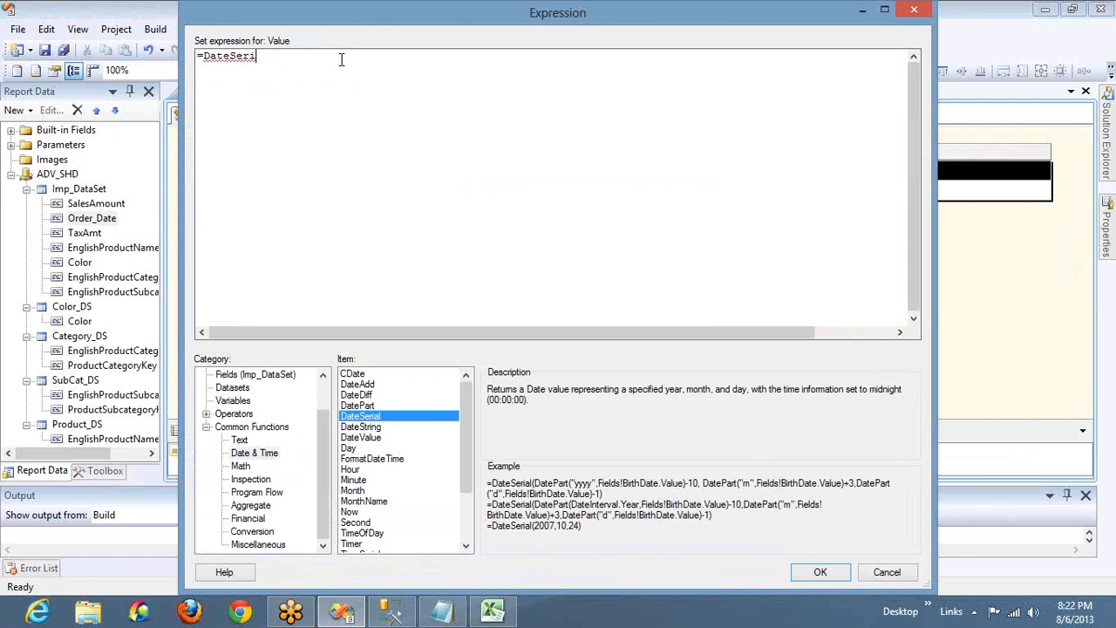
text(al()
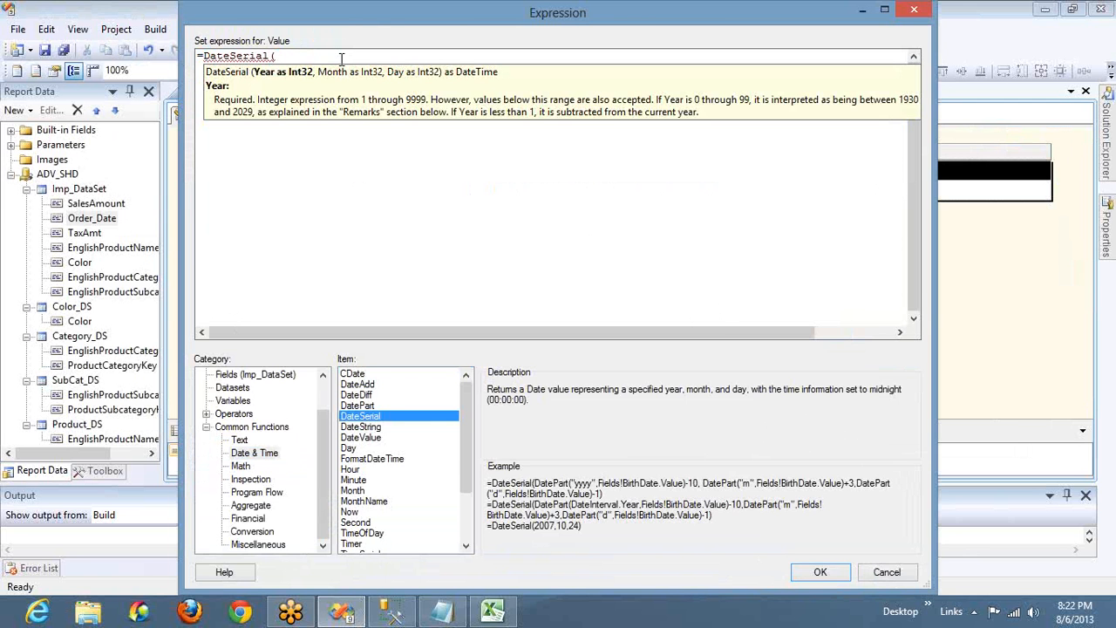
text(2001,)
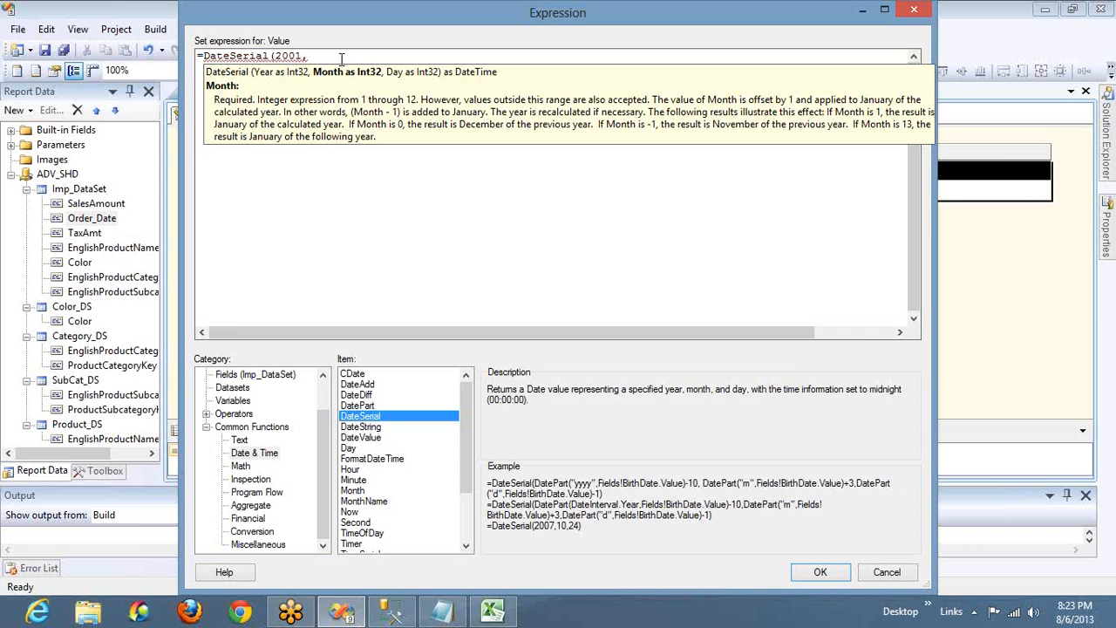
text(12,12)
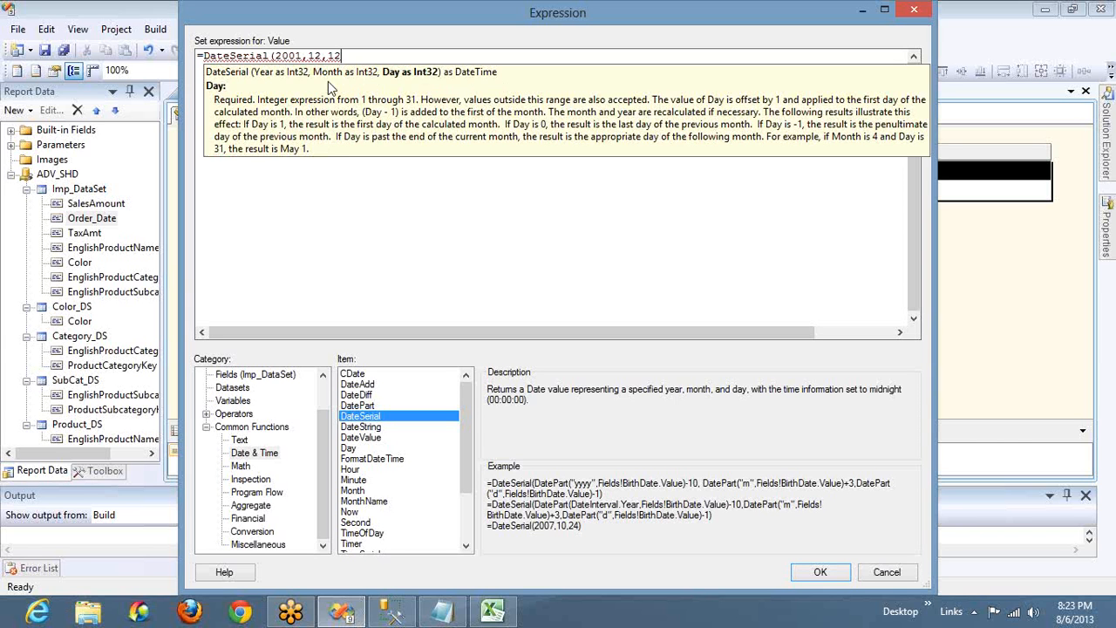
text())
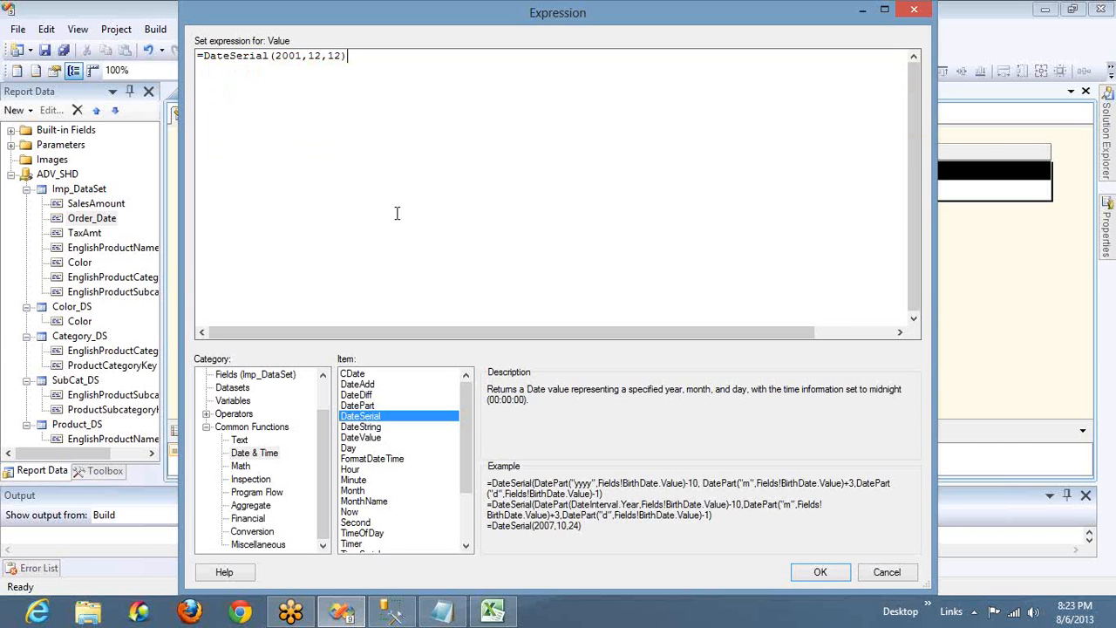
click(820, 573)
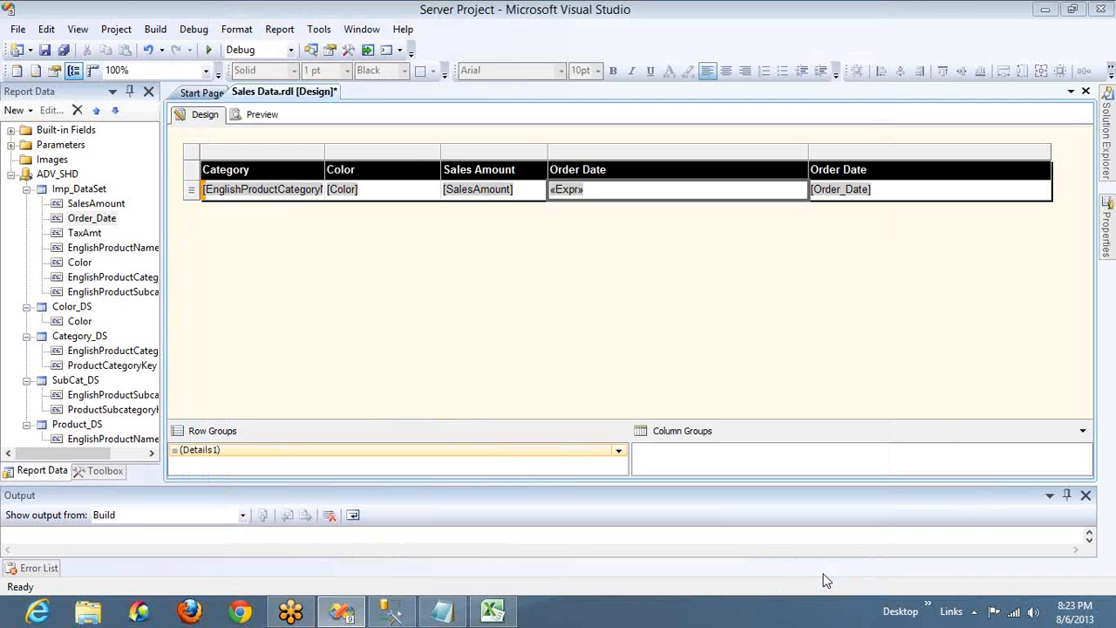
click(255, 114)
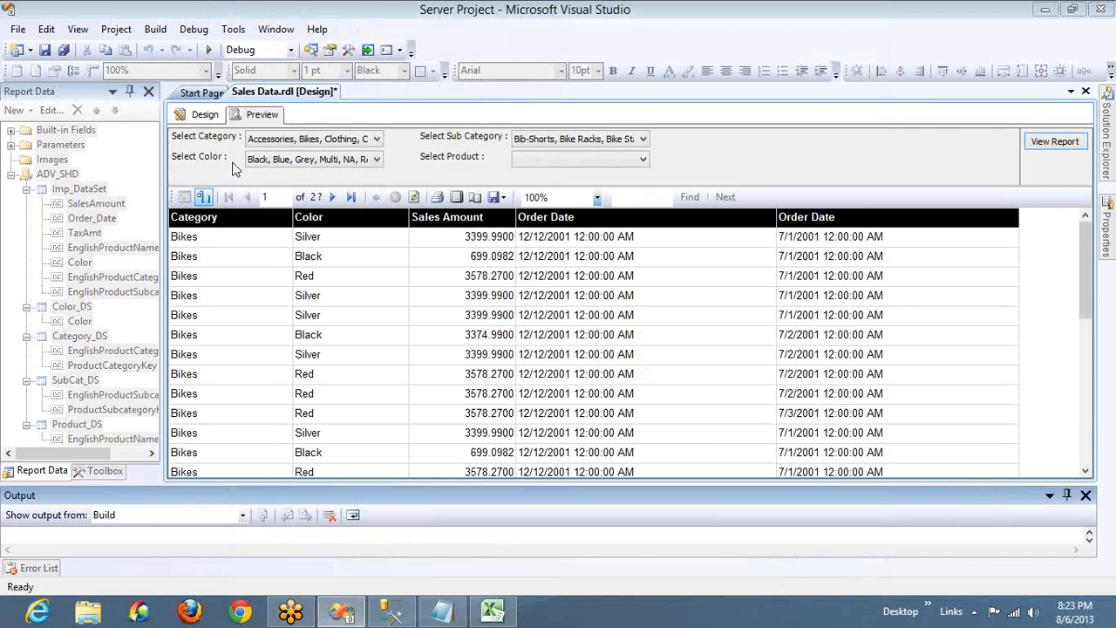
Step: Return to the design layout and reopen the calculated Order Date cell's expression
click(206, 123)
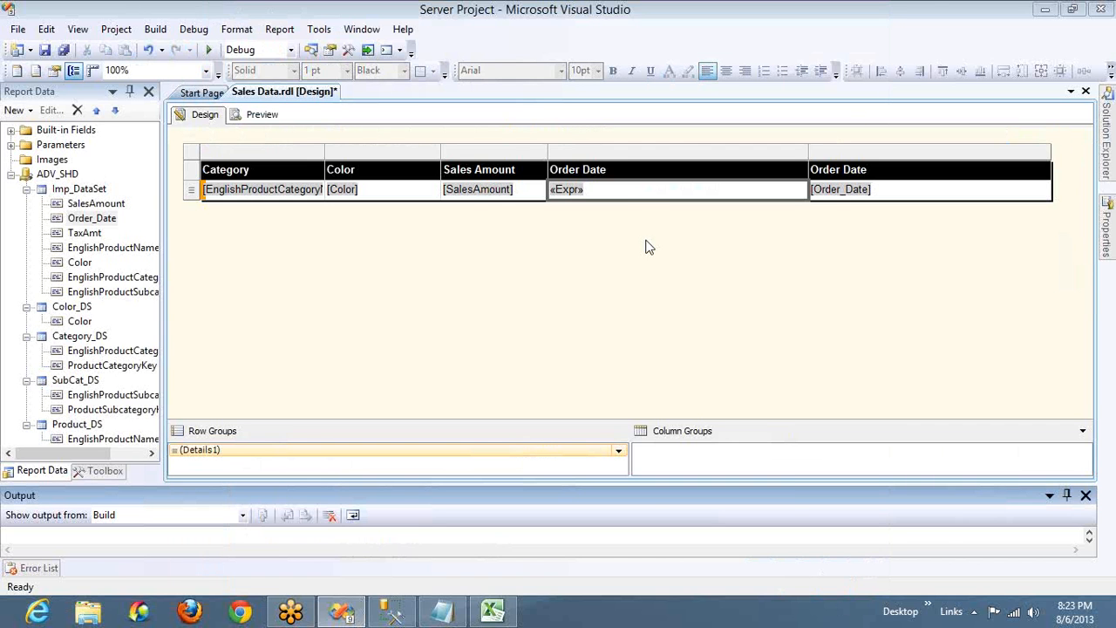
click(642, 189)
right_click(647, 191)
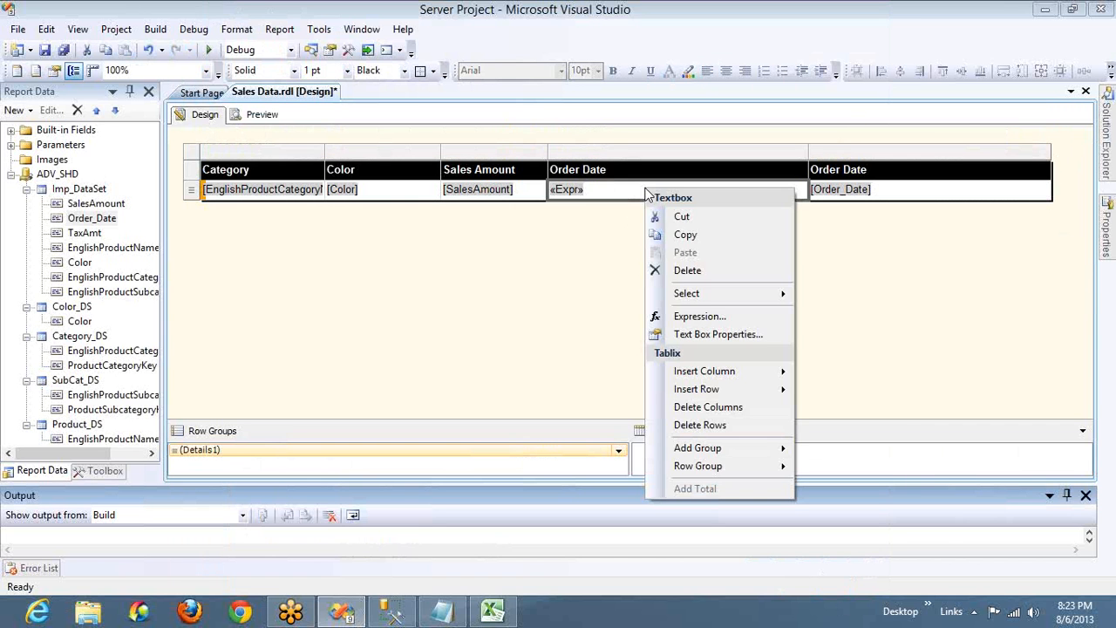
click(718, 316)
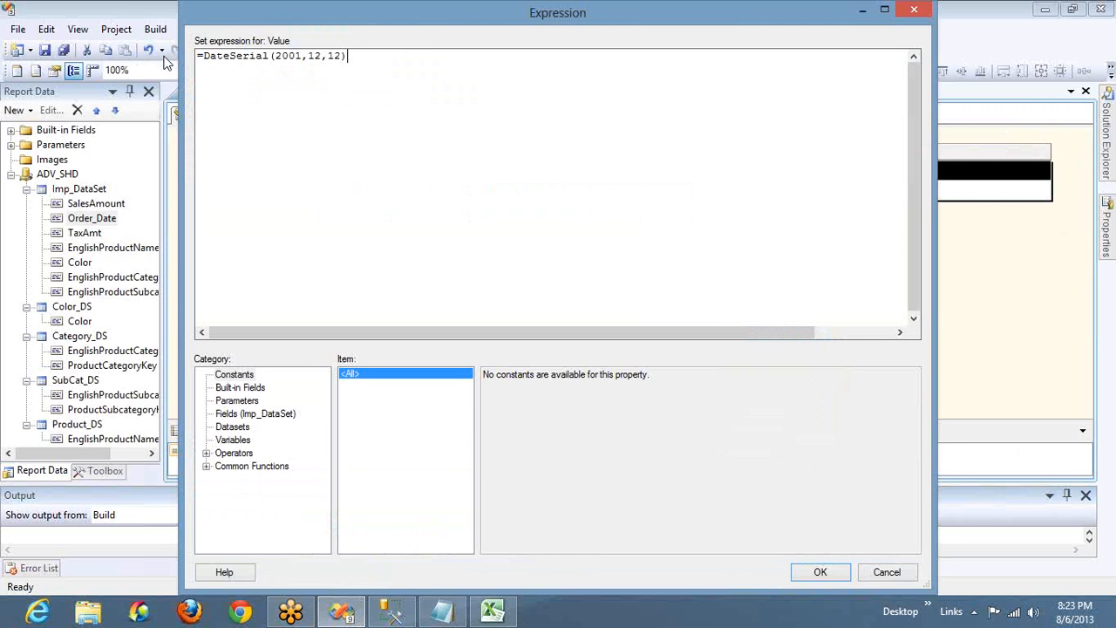
Step: Set the day argument of the DateSerial expression to 32, apply it and preview the report
double_click(333, 56)
text(32)
click(820, 572)
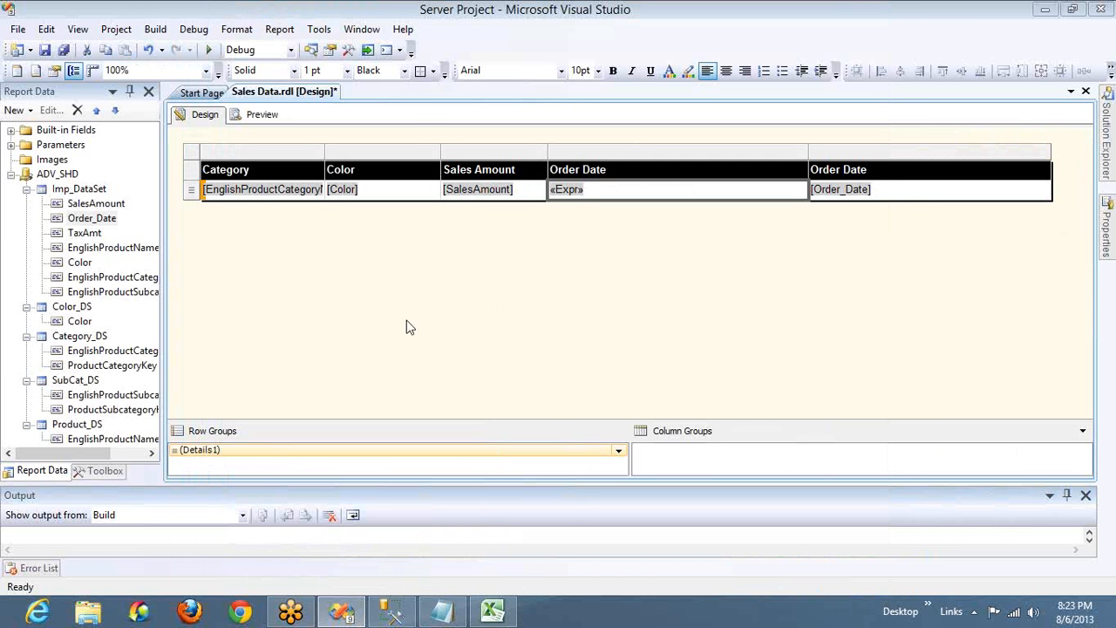
click(262, 115)
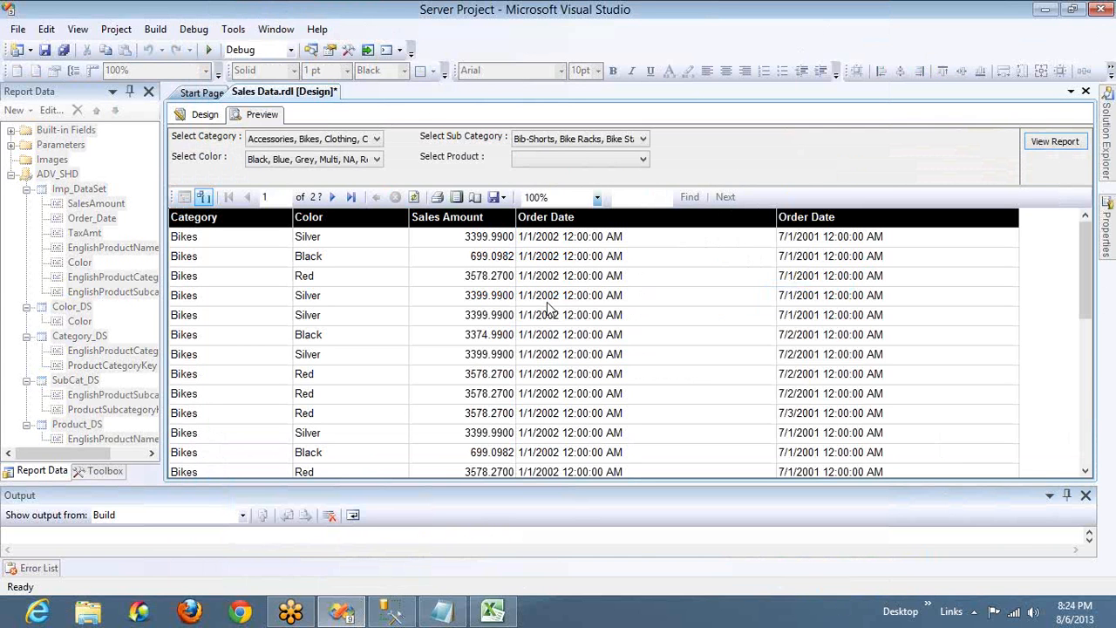
Step: Return to the report design and open the value expression of the first Order Date column's detail cell
click(205, 116)
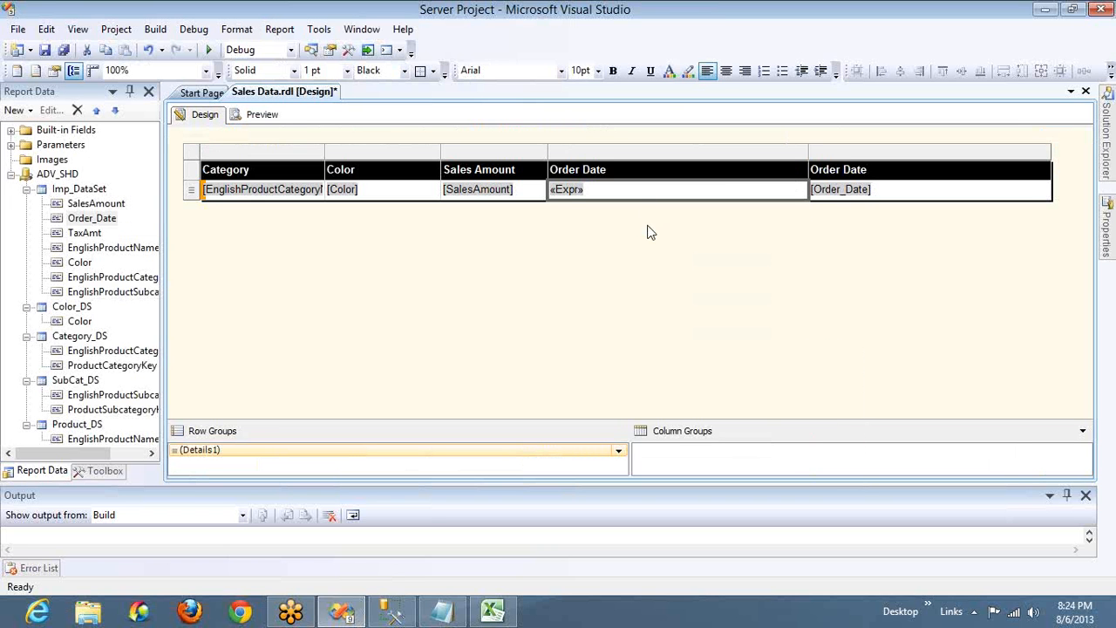
click(525, 197)
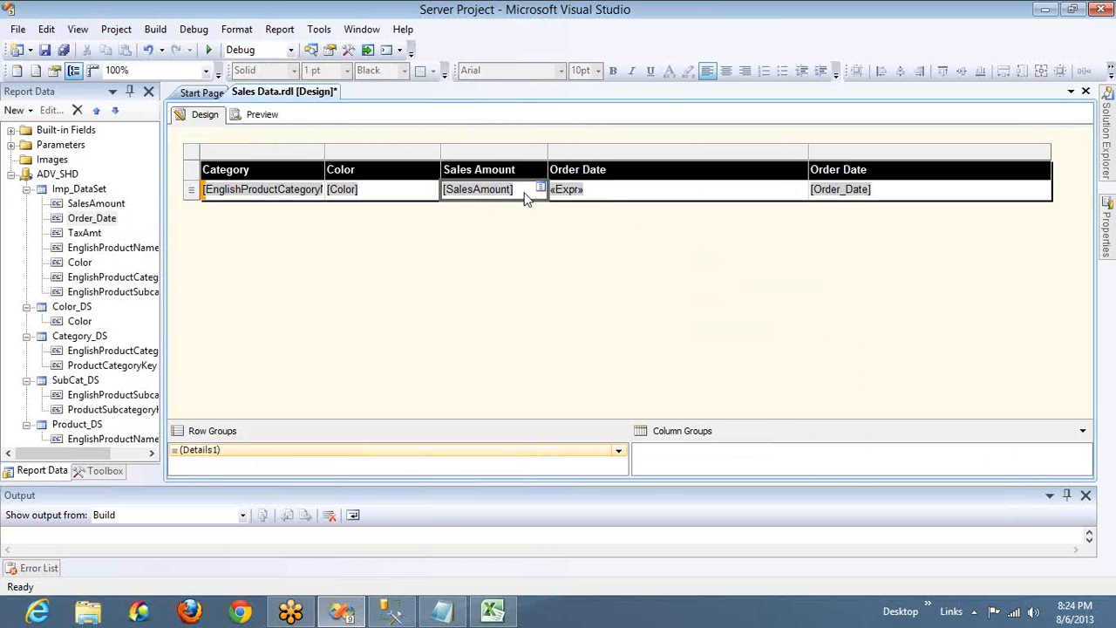
right_click(627, 194)
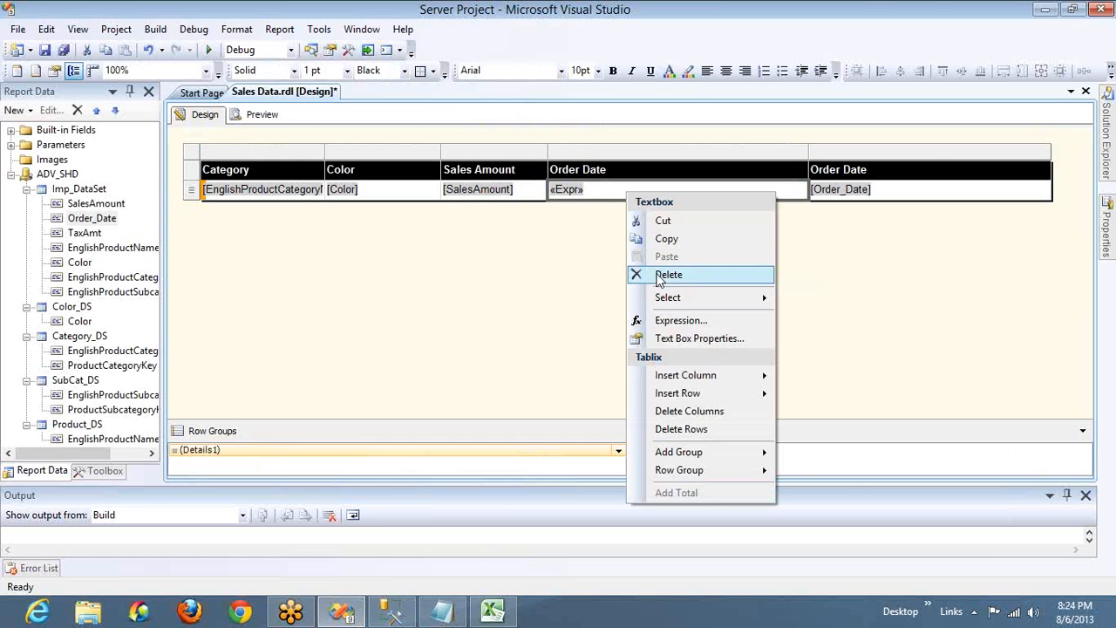
click(680, 321)
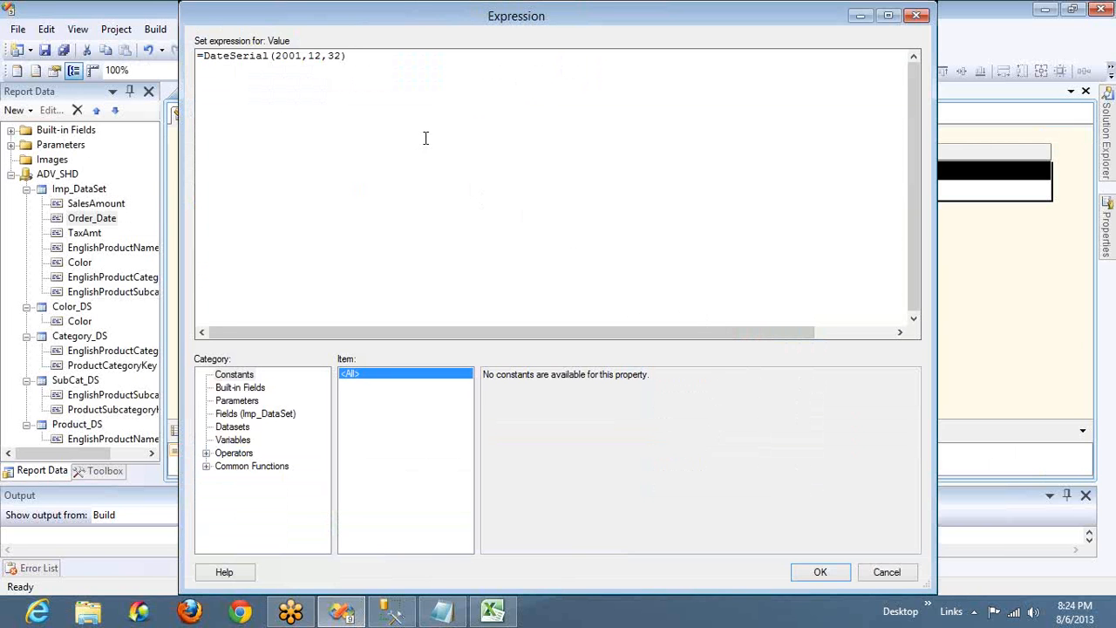
Step: Try to replace the DateSerial call with a text concatenation starting "2001"+"\"+
key(shift+Home)
key(shift+Right)
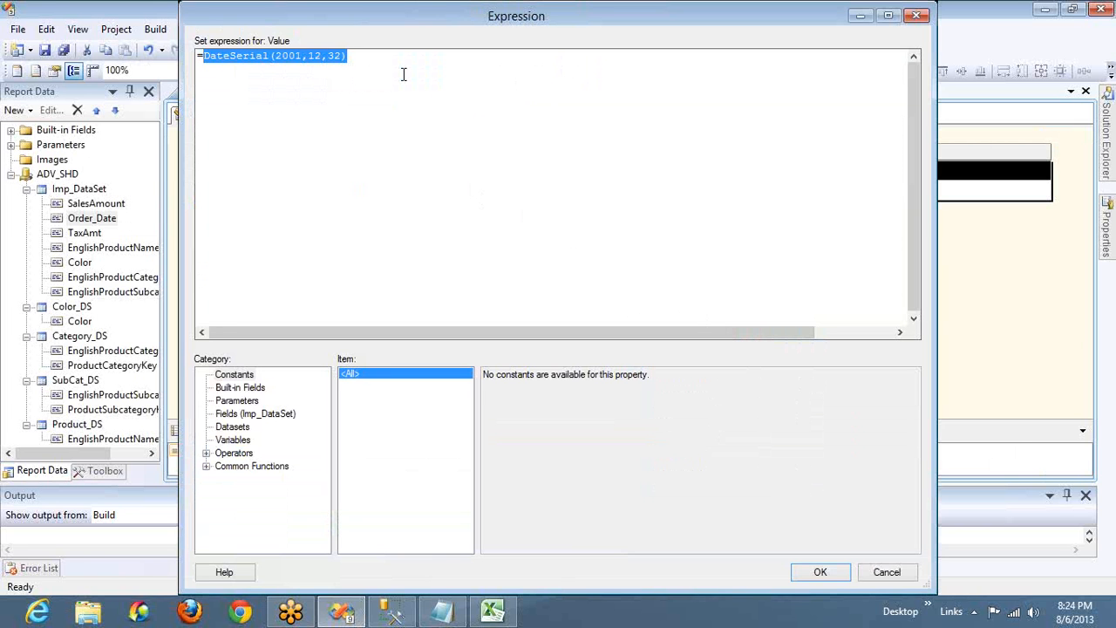
text("")
text(2001)
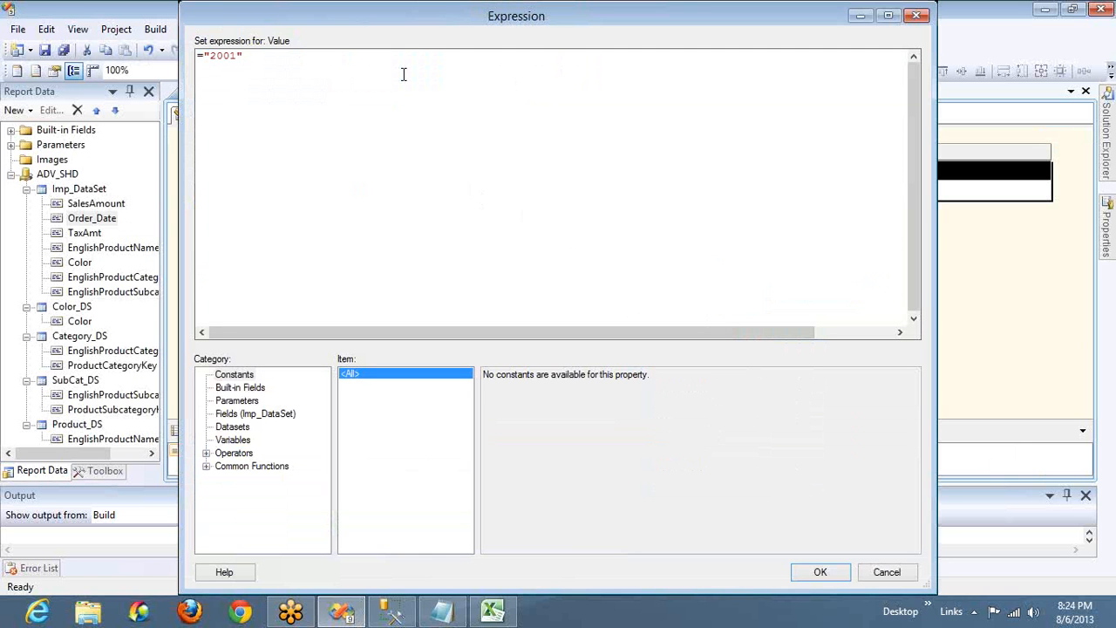
text(+"\"+)
Step: Replace the text concatenation after the equals sign with DateSerial(2012,12,3)
key(shift+Home)
key(shift+Right)
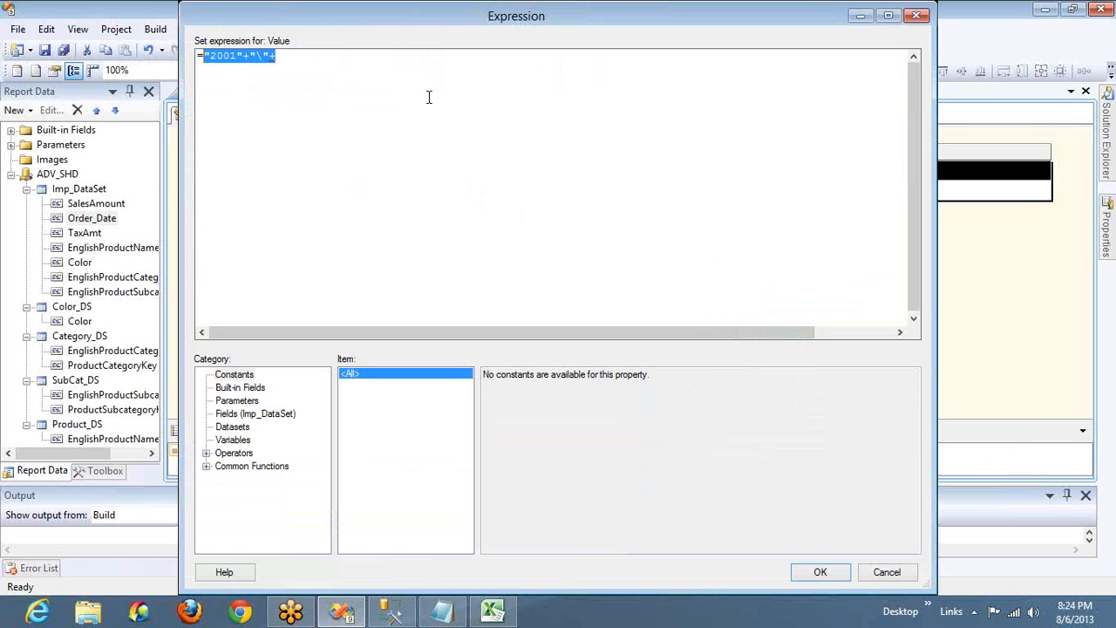
text(DateSe)
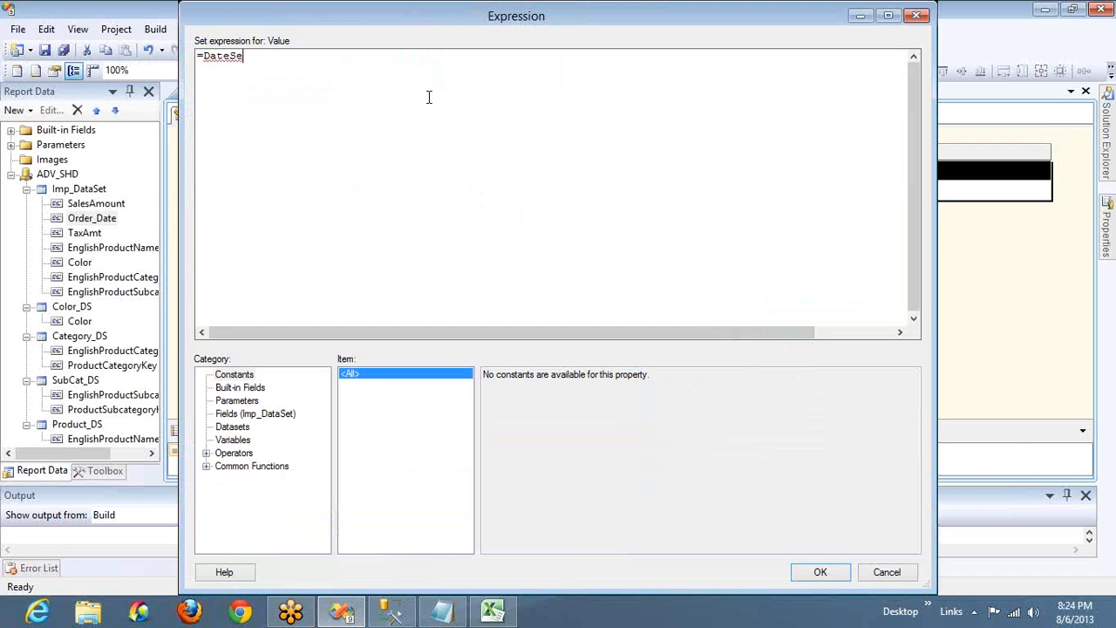
text(rial())
key(Left)
text(2012,)
text(12,)
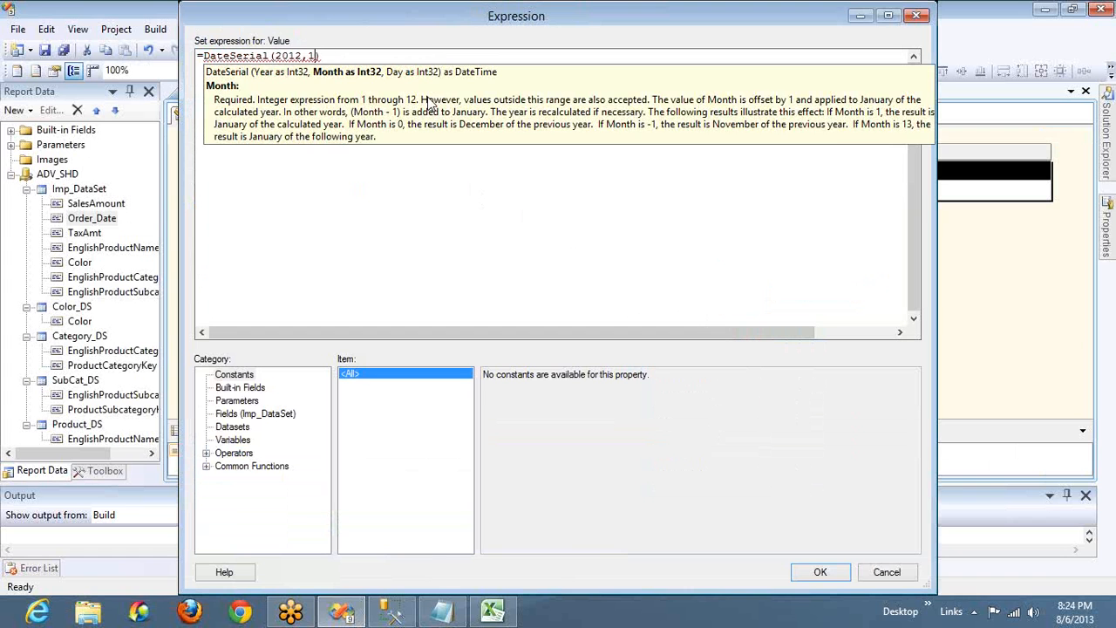
text(3)
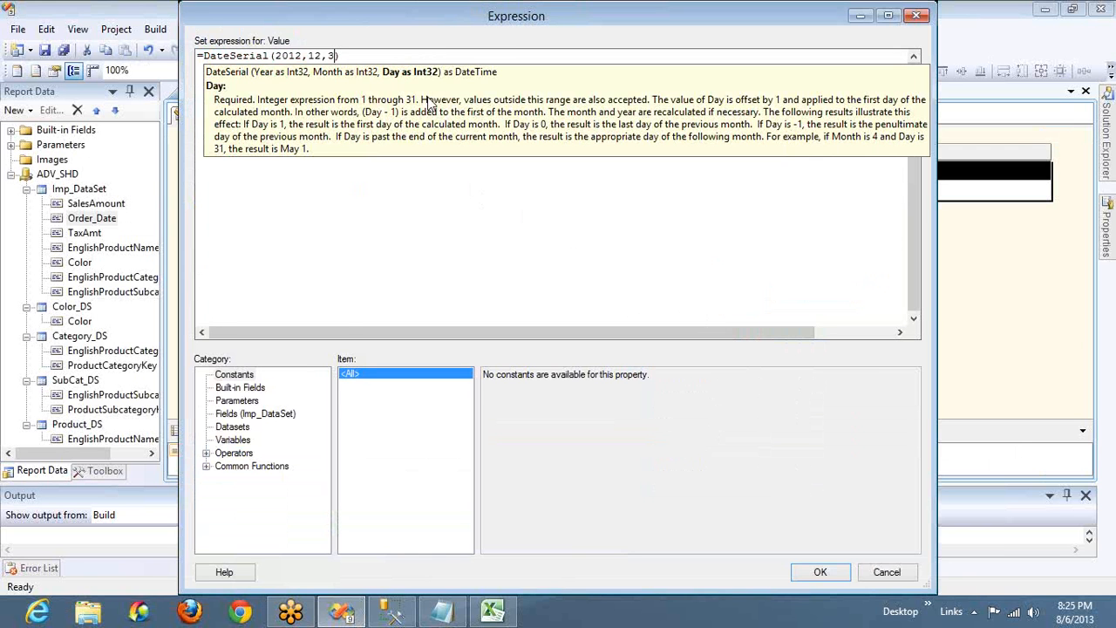
Step: Replace the expression with the DateString function from the date and time functions, apply it and preview the report
click(206, 466)
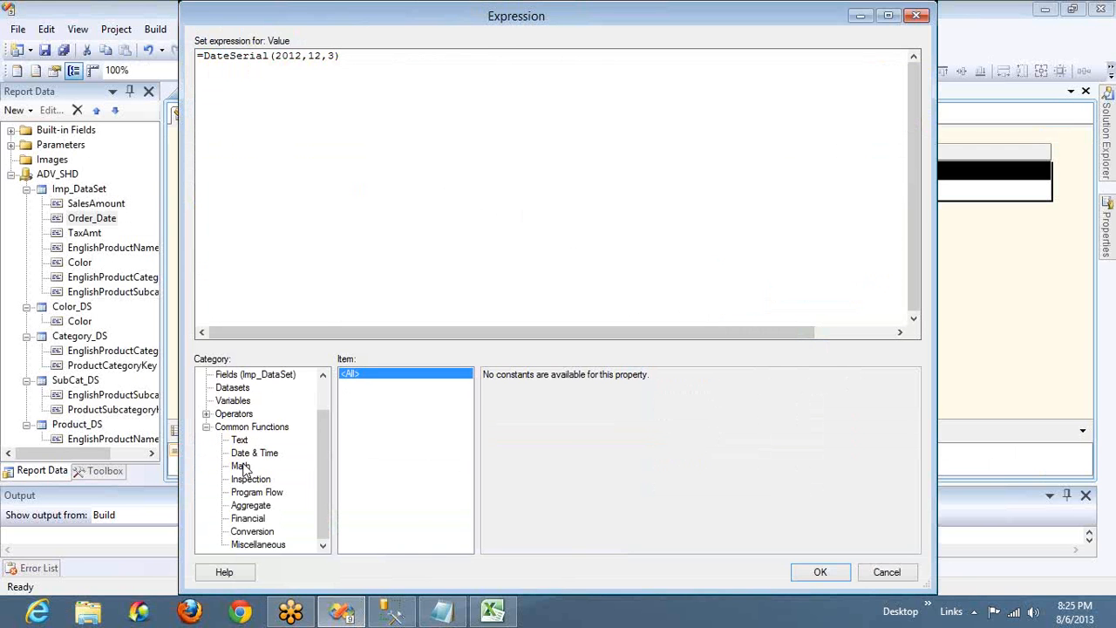
click(243, 467)
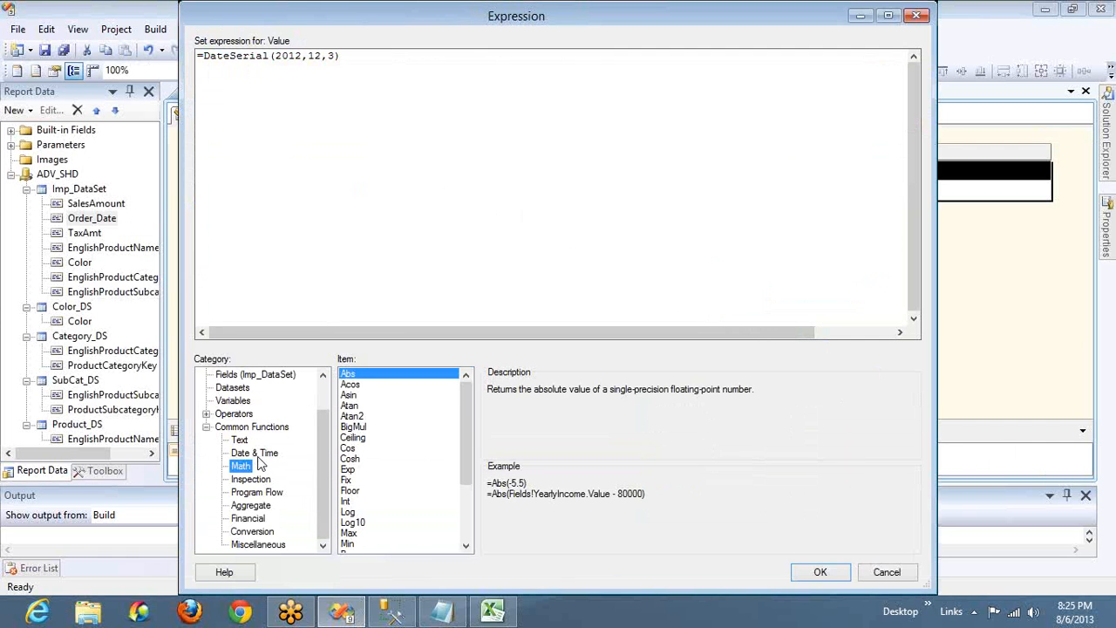
click(259, 454)
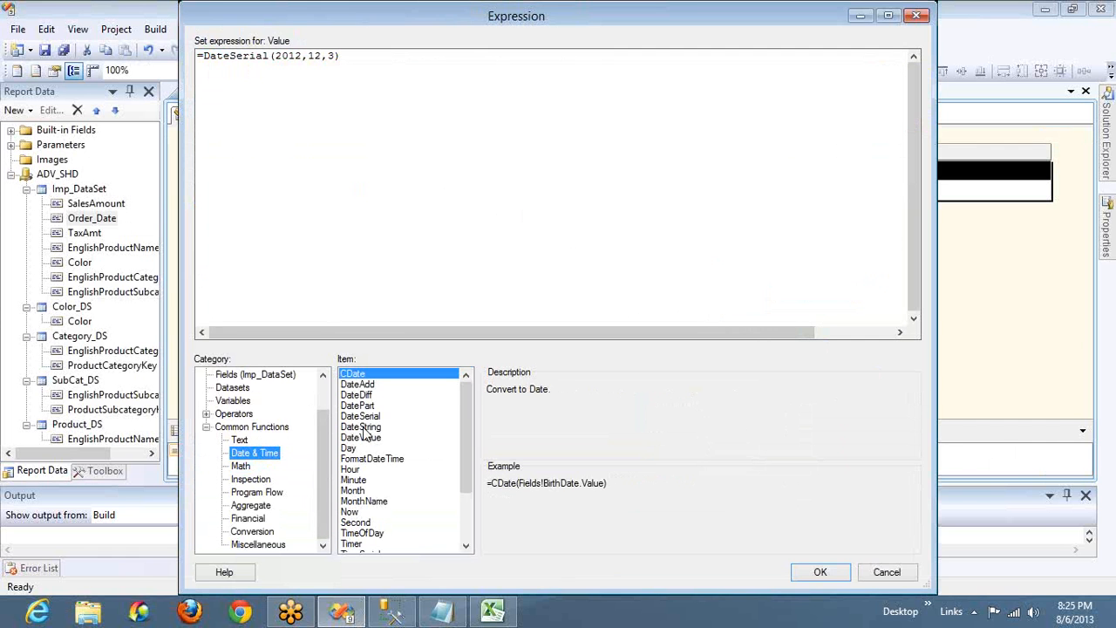
click(363, 427)
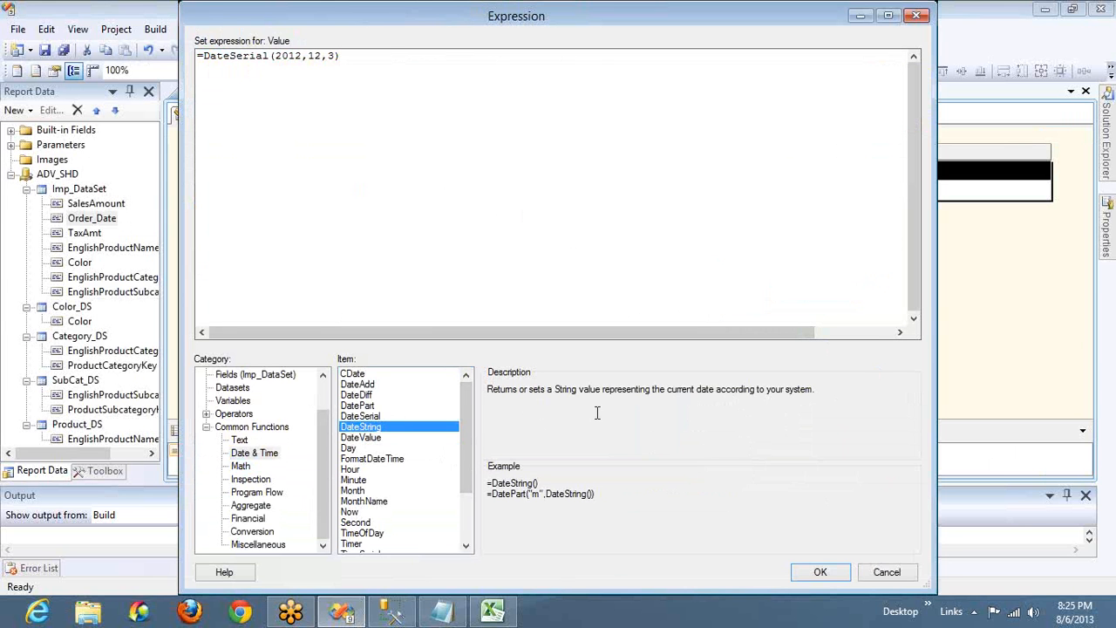
double_click(516, 482)
click(202, 54)
drag(202, 55, 340, 55)
key(Delete)
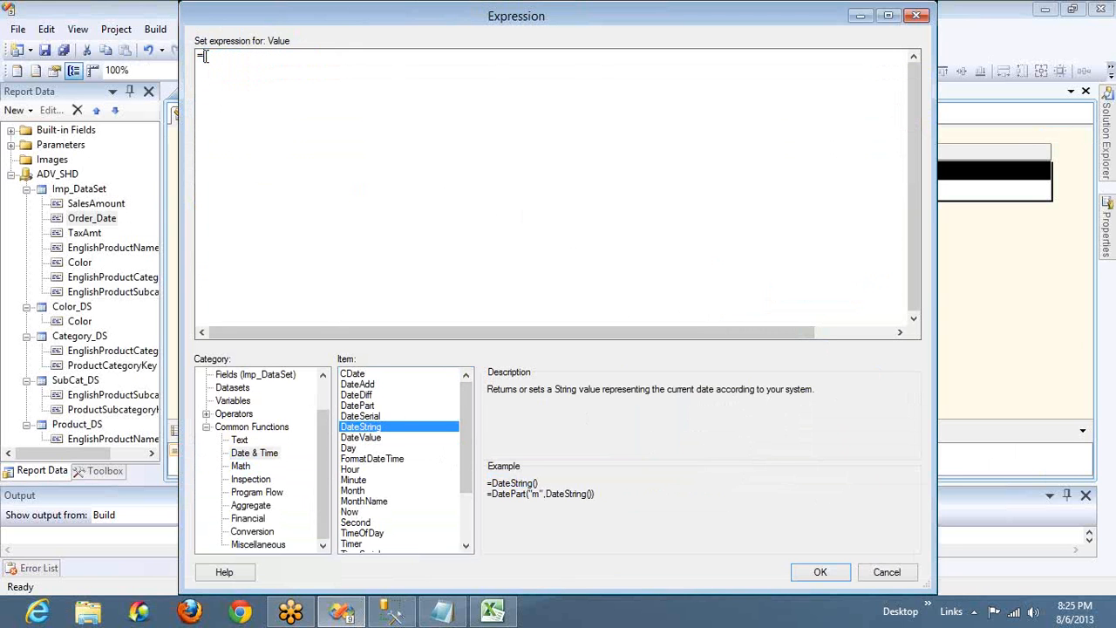
double_click(364, 427)
click(819, 572)
click(260, 115)
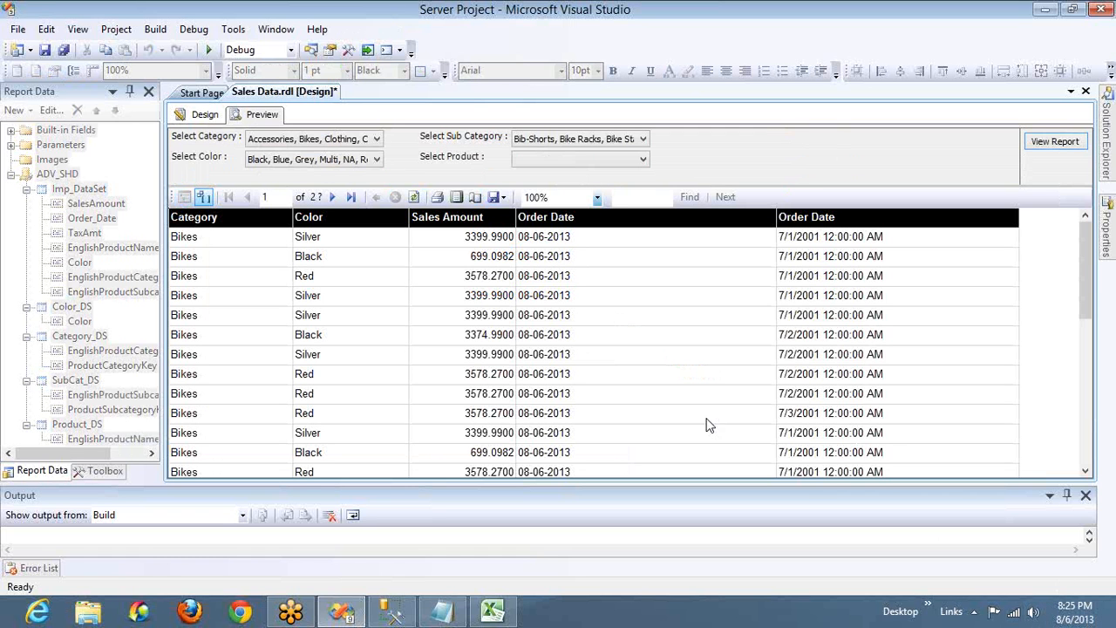
Step: Reopen the first Order Date detail cell's expression and bring up the DateValue function's description and example
click(202, 120)
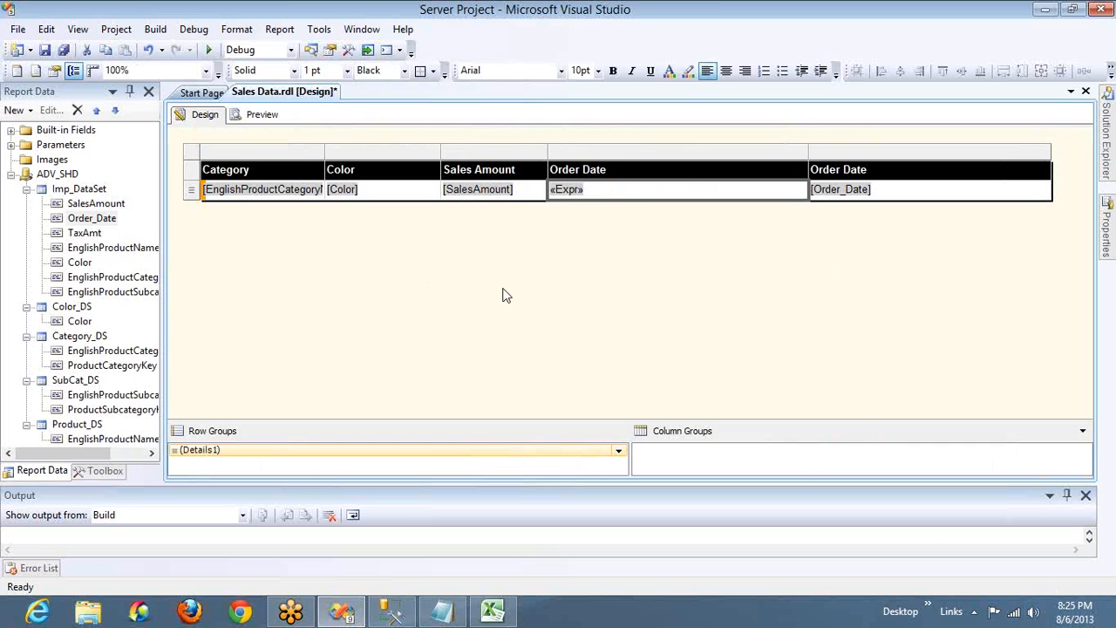
click(566, 278)
click(601, 199)
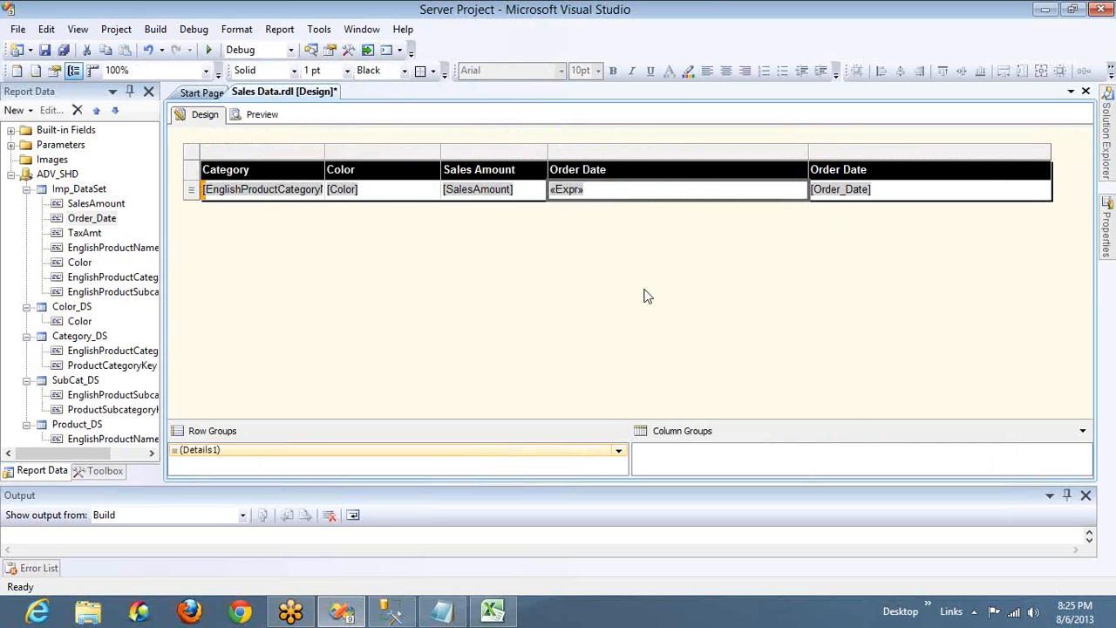
right_click(626, 196)
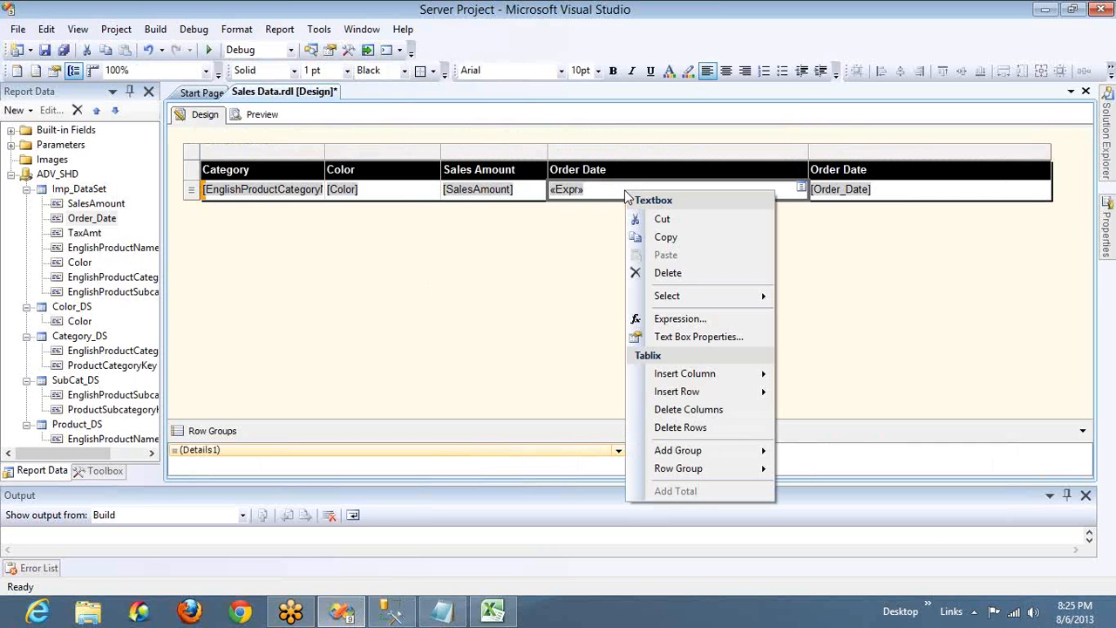
click(650, 318)
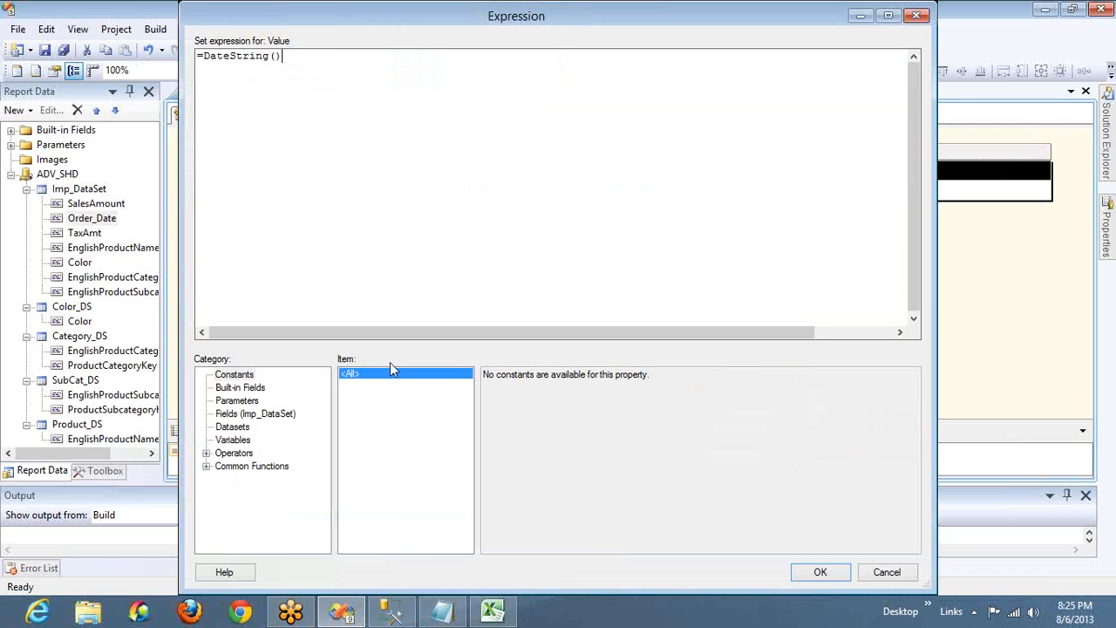
click(205, 465)
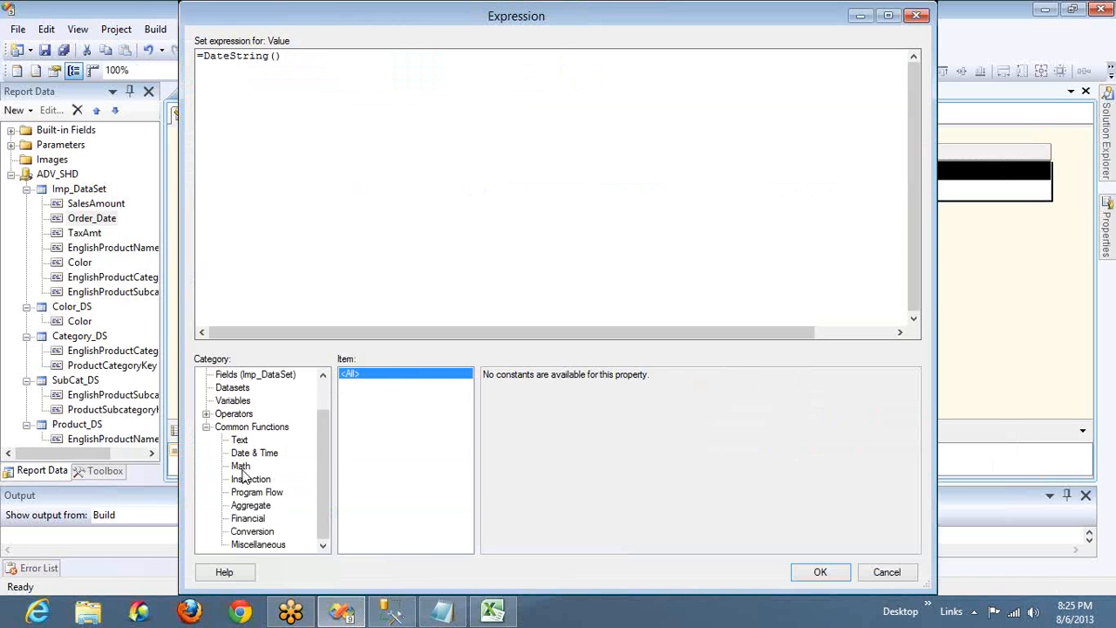
click(241, 469)
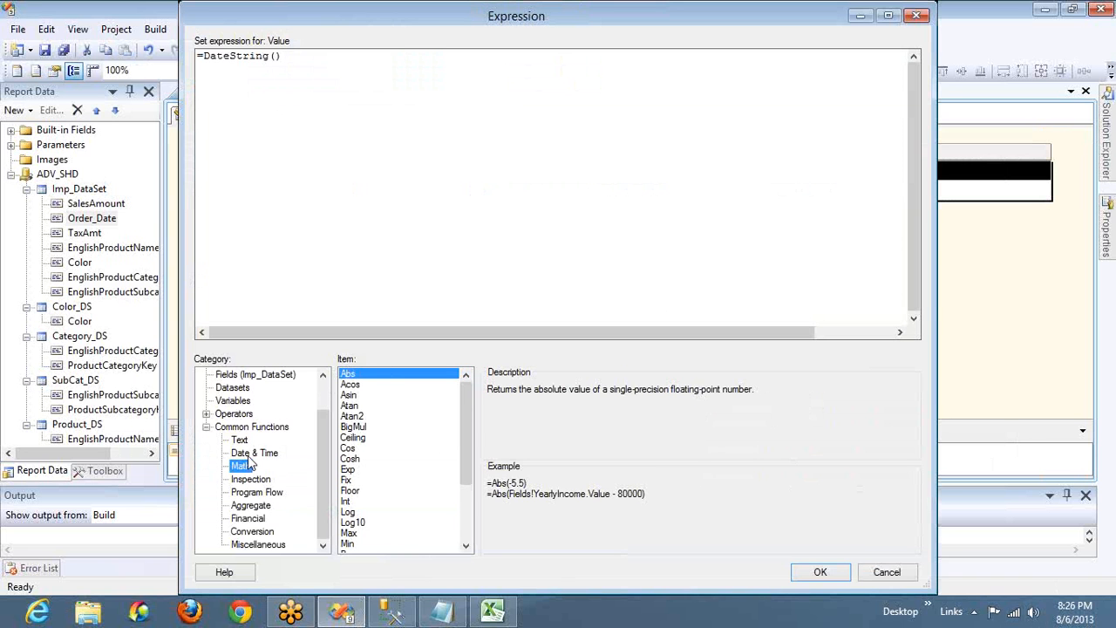
click(247, 453)
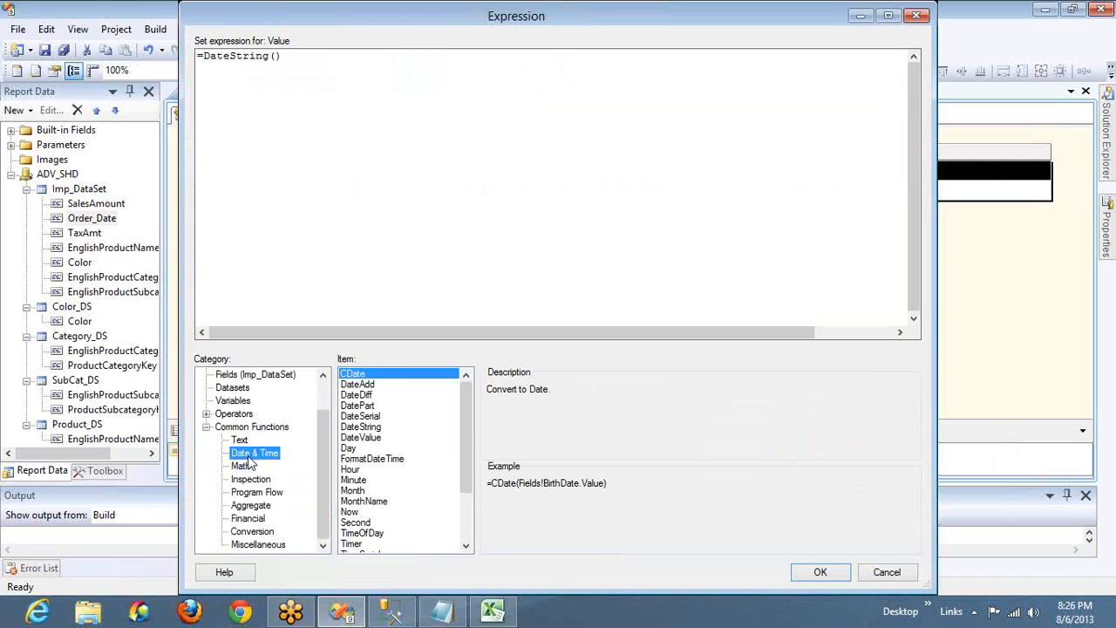
click(349, 448)
click(354, 439)
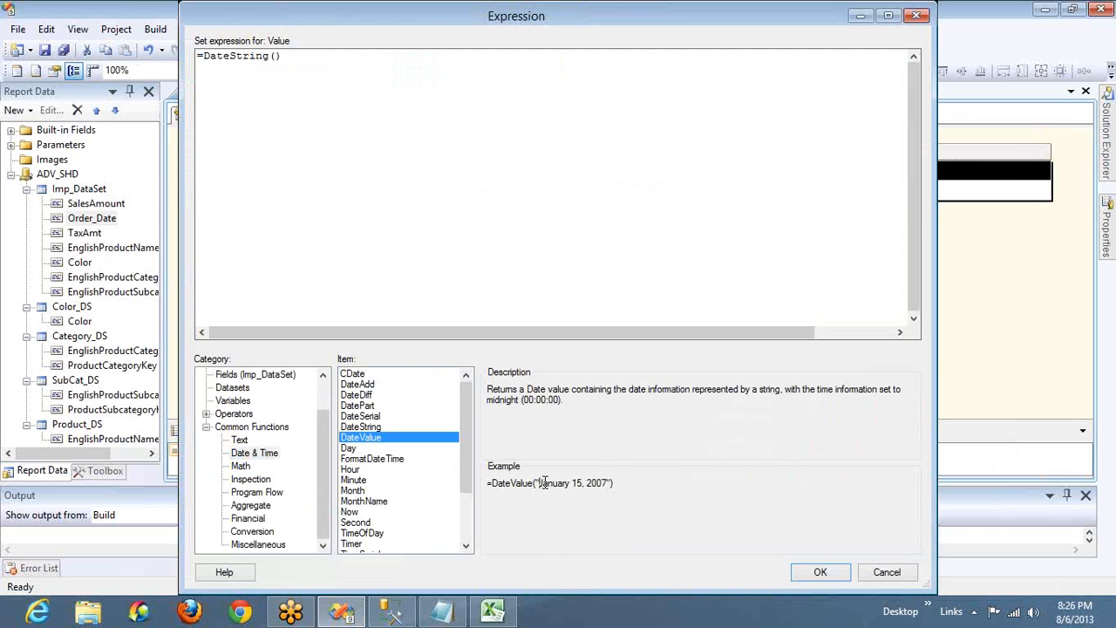
Step: Replace the expression with the copied example =DateValue("January 15, 2007"), apply it and preview the report
drag(540, 482, 606, 488)
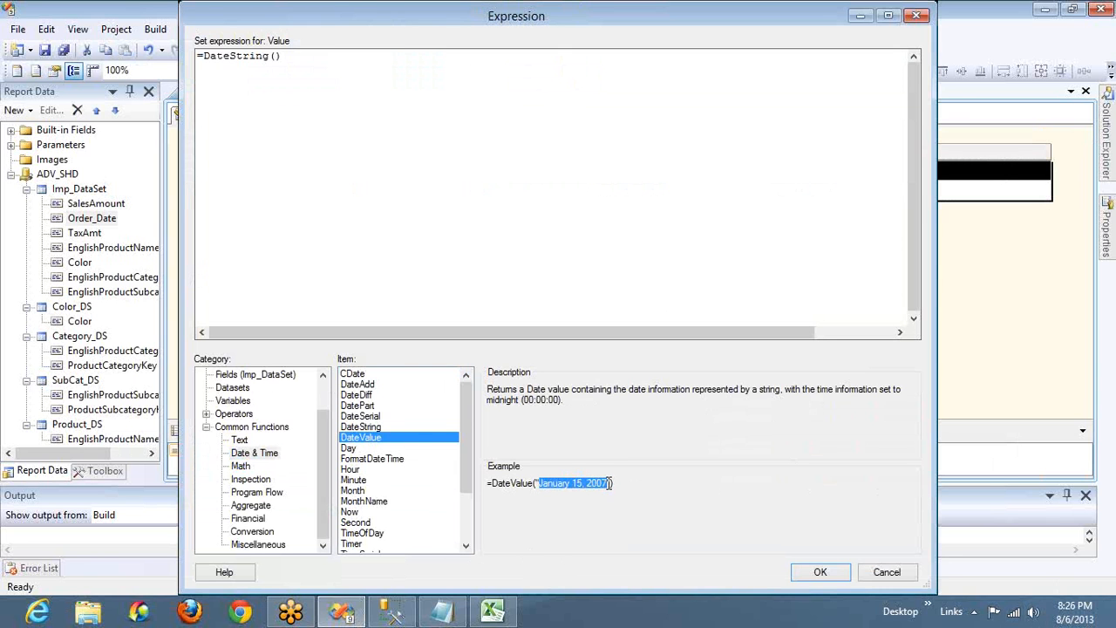
click(615, 484)
drag(615, 484, 491, 485)
key(ctrl+c)
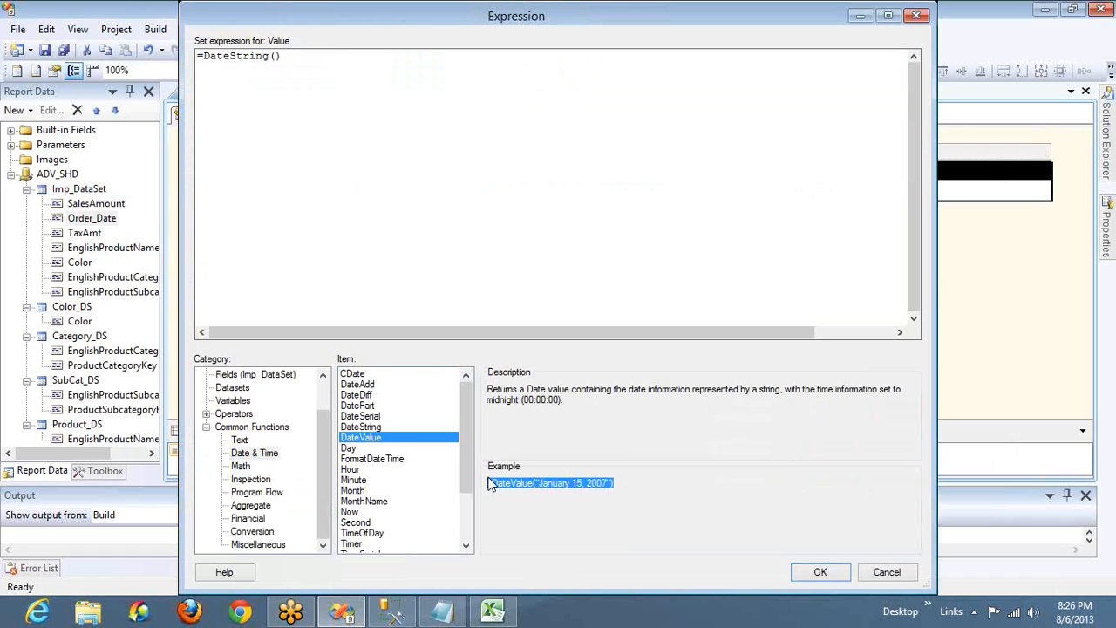
click(322, 64)
key(ctrl+a)
key(ctrl+v)
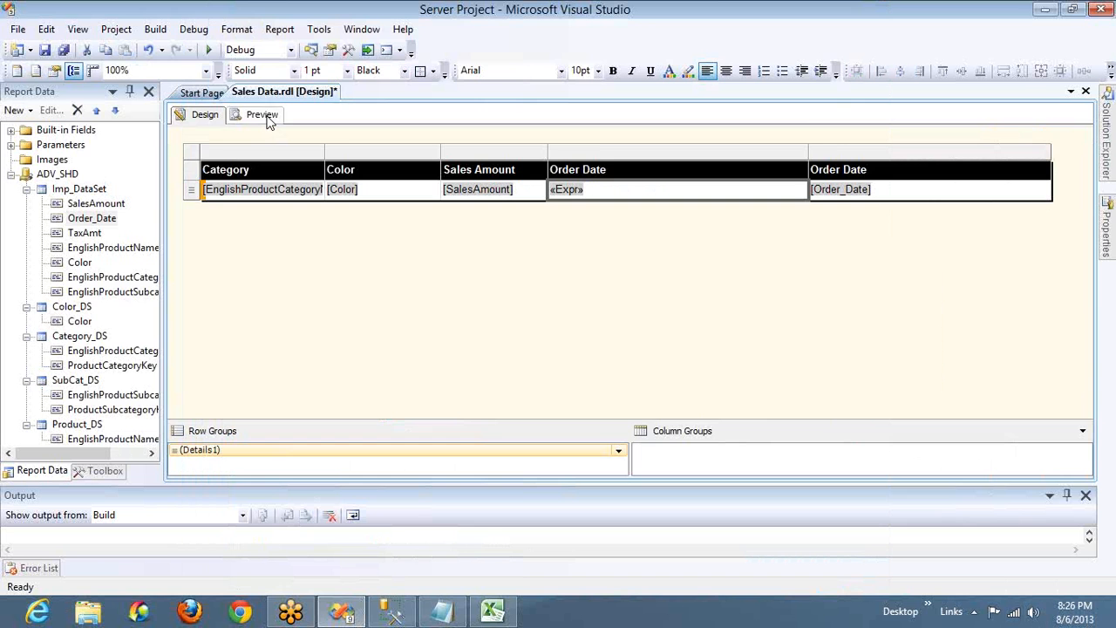
click(267, 117)
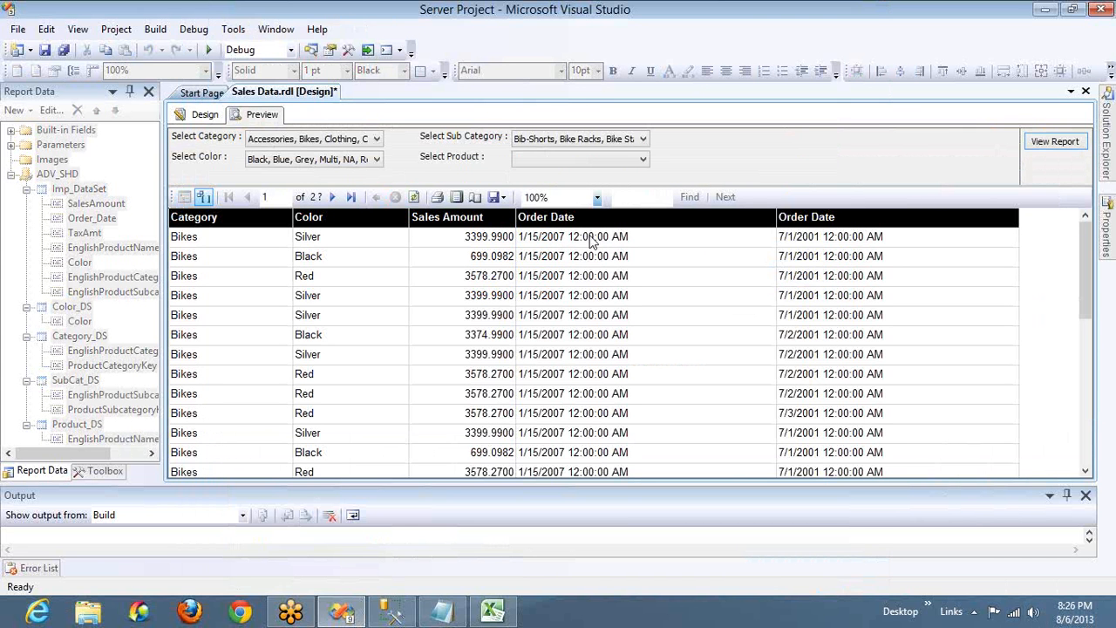
Step: Reopen the first Order Date detail cell's expression in the design and clear everything after the equals sign
click(208, 116)
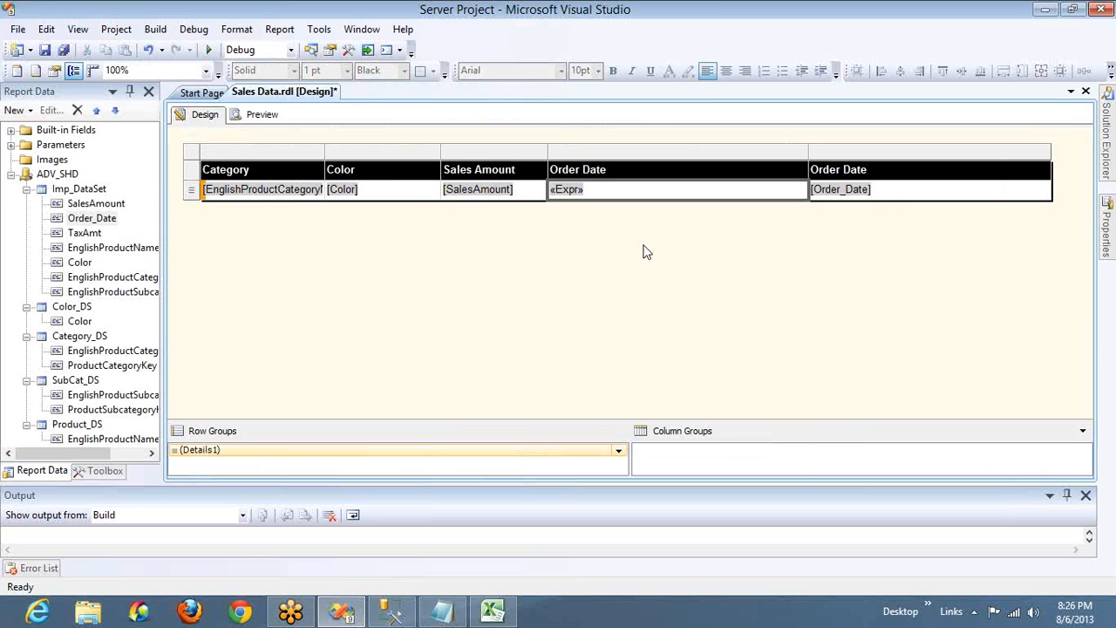
click(530, 190)
click(613, 190)
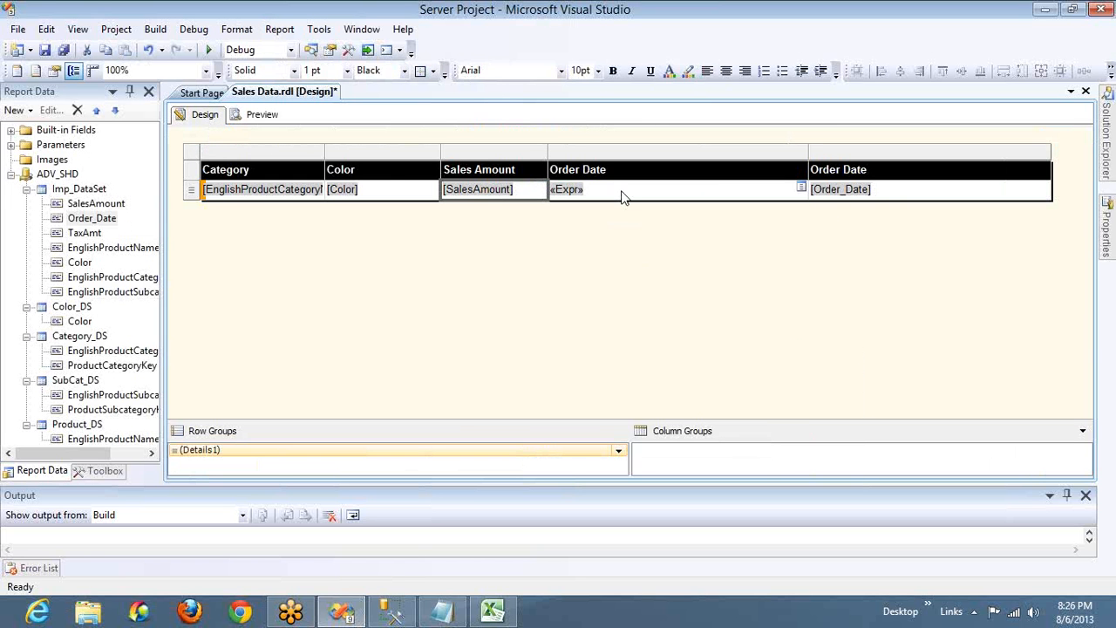
right_click(621, 192)
click(692, 320)
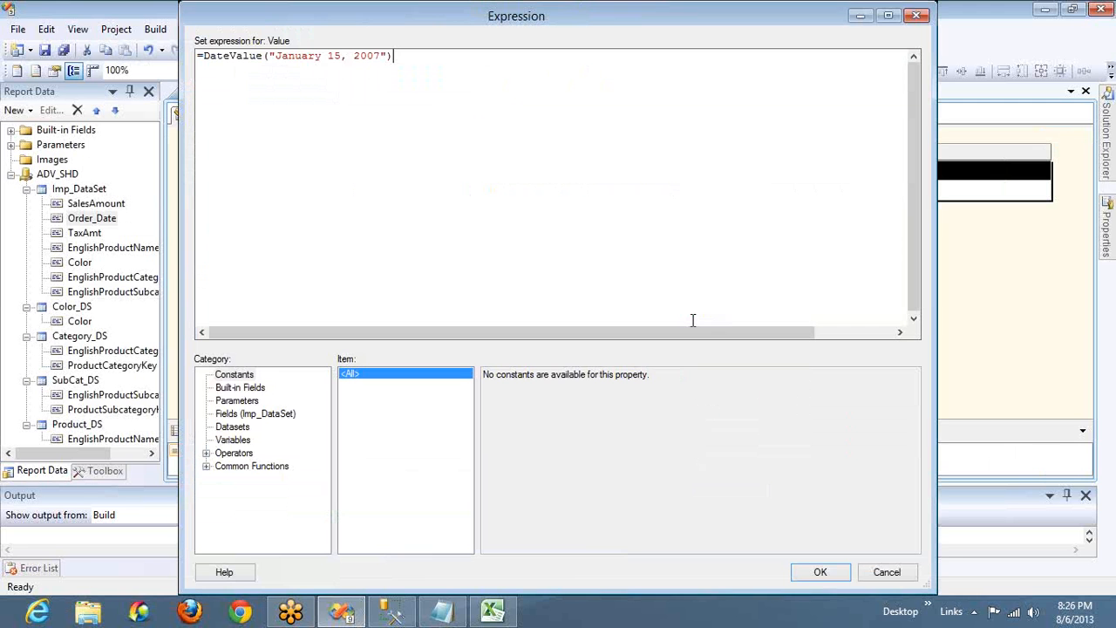
key(shift+Home)
key(shift+Right)
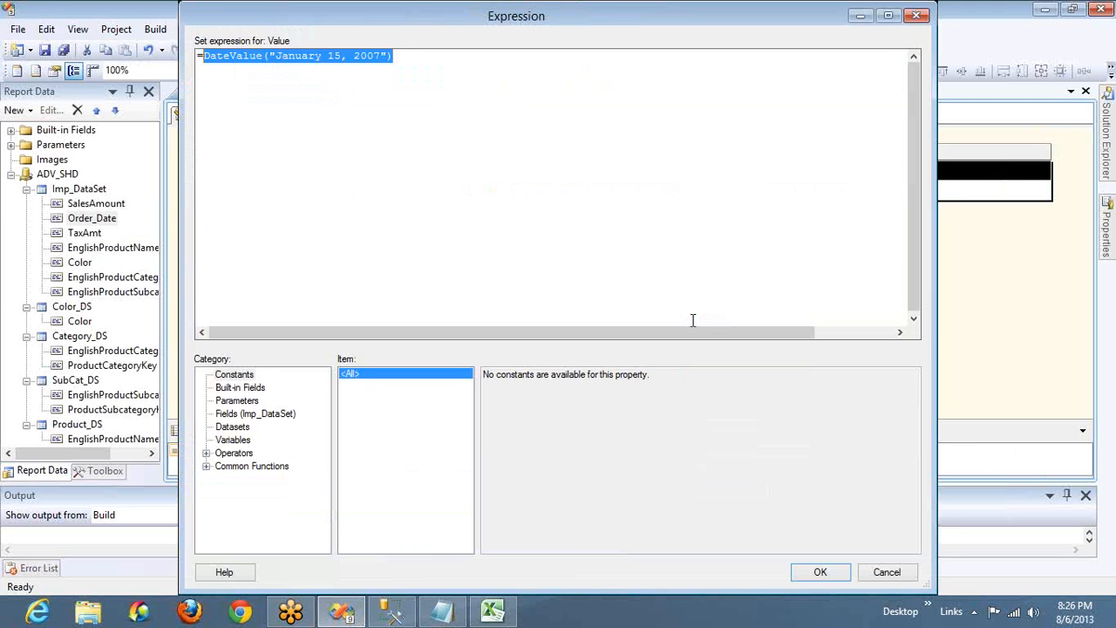
key(BackSpace)
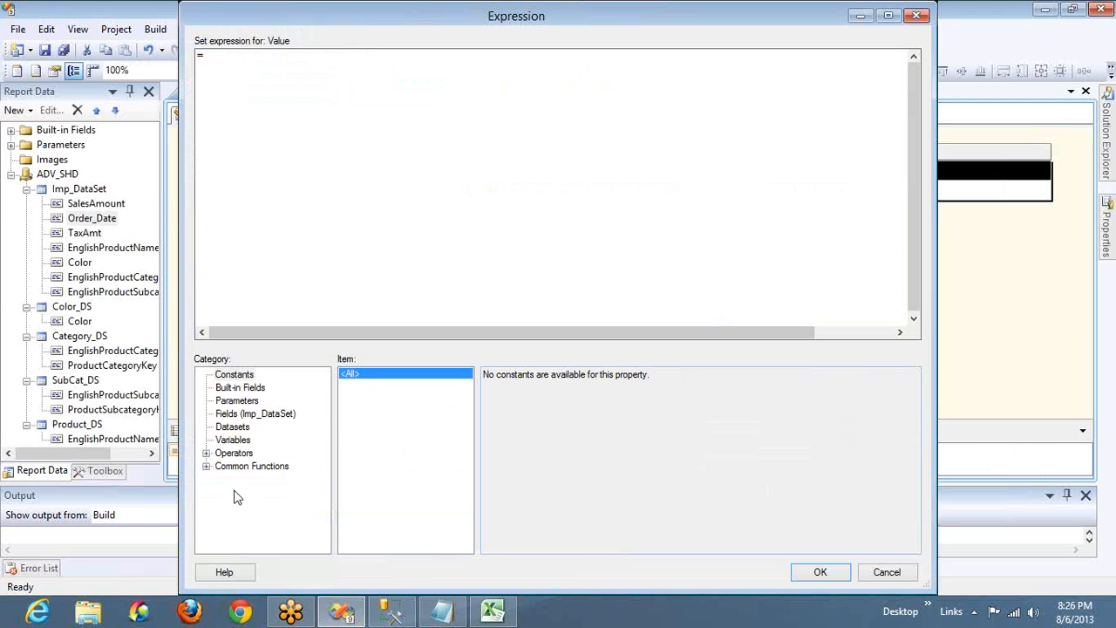
Step: Set the expression to =Day(Today()) and read the Day function's description among the date and time functions
text(Today())
click(207, 466)
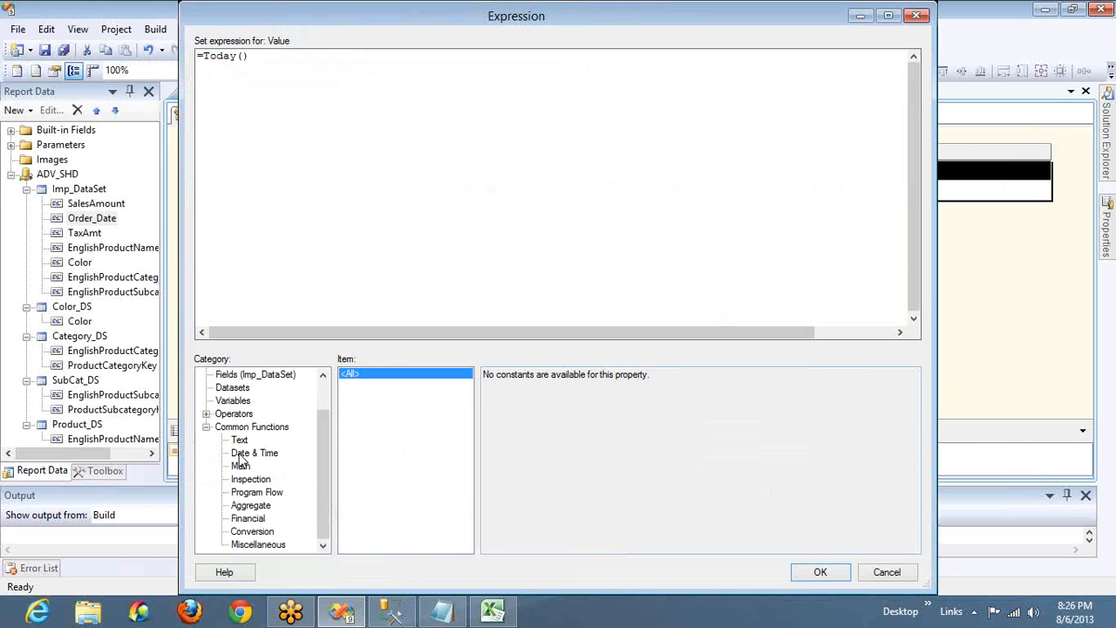
click(242, 453)
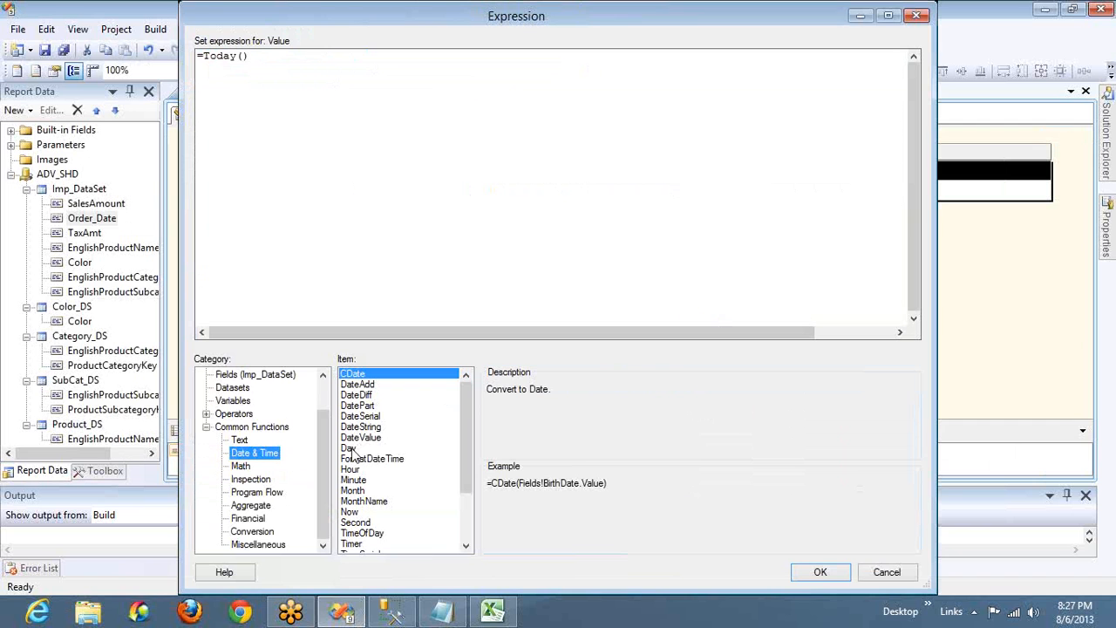
click(352, 450)
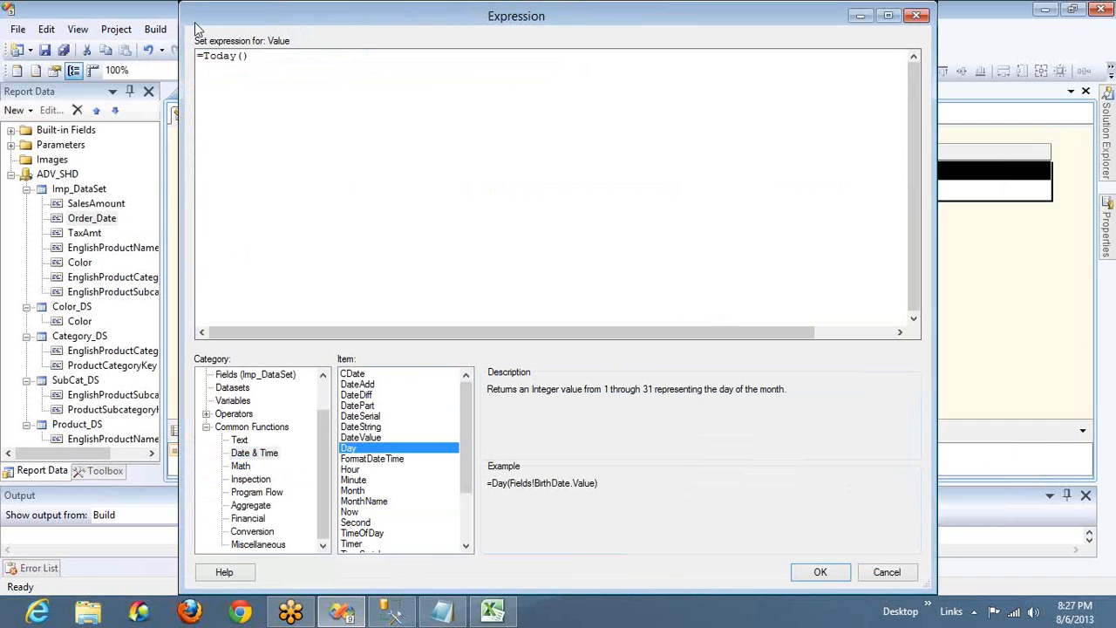
click(205, 56)
text(Day()
key(End)
text())
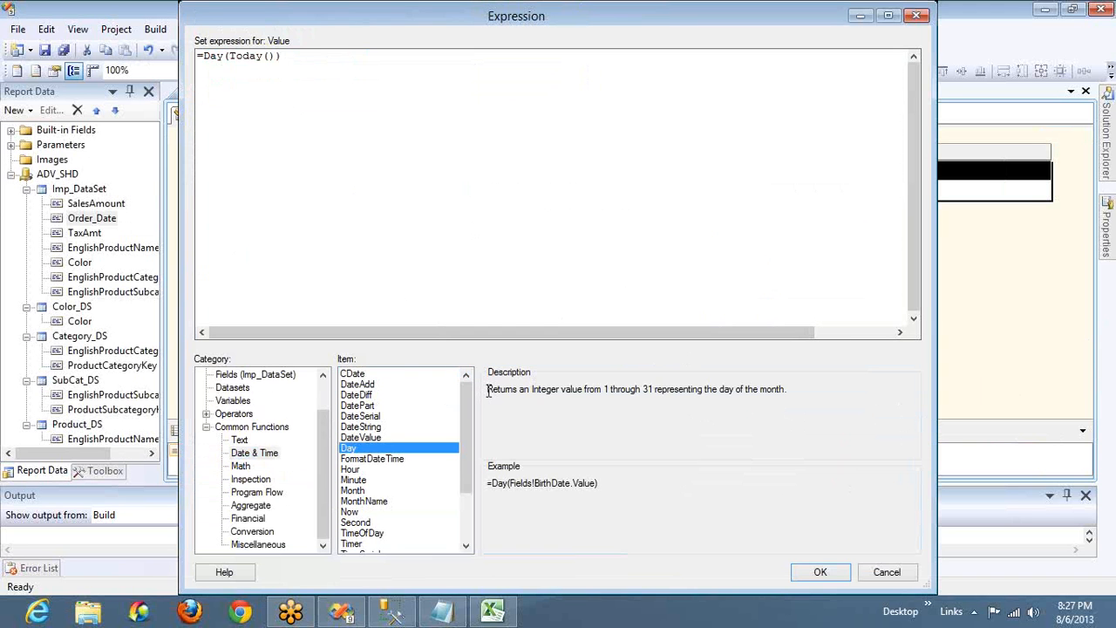
drag(488, 390, 778, 401)
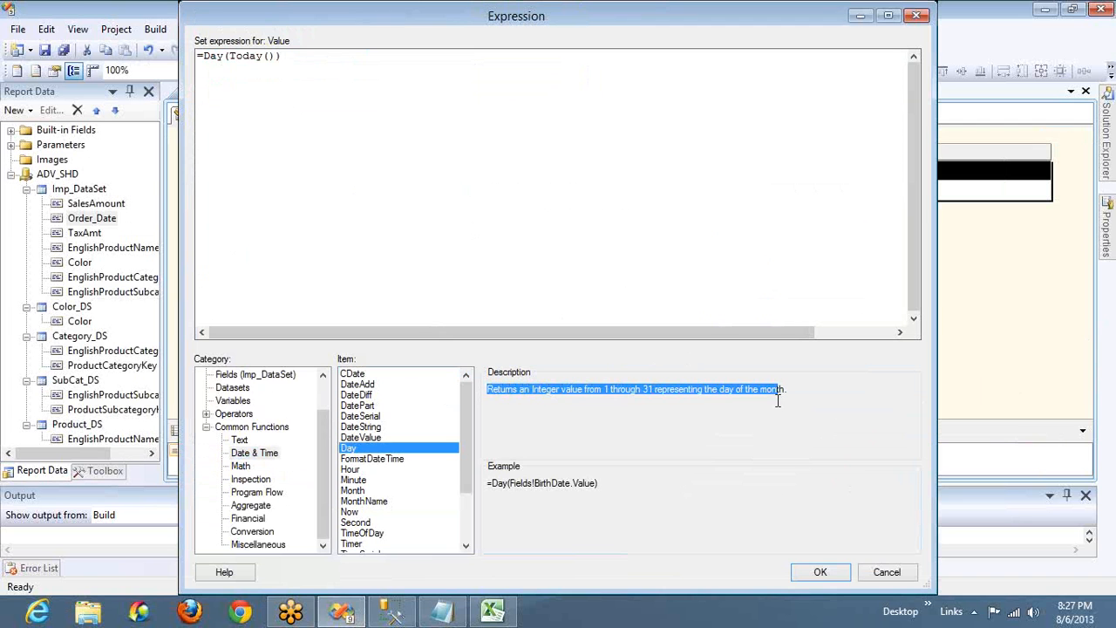
click(1102, 350)
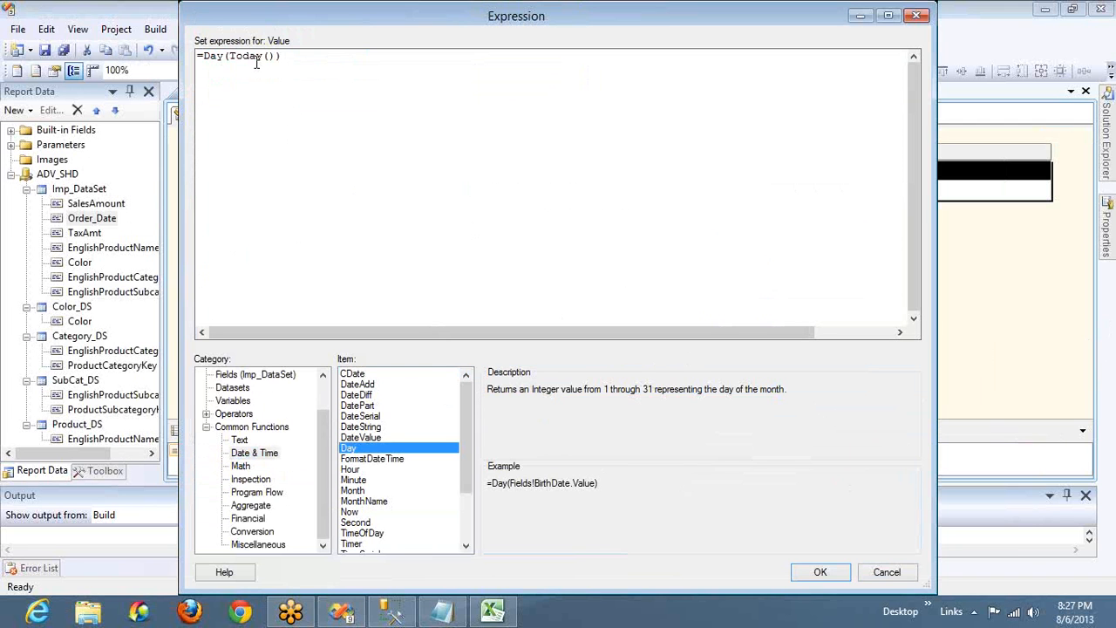
Step: Examine the FormatDateTime function's example, including its date field and DateFormat.ShortDate arguments
click(364, 459)
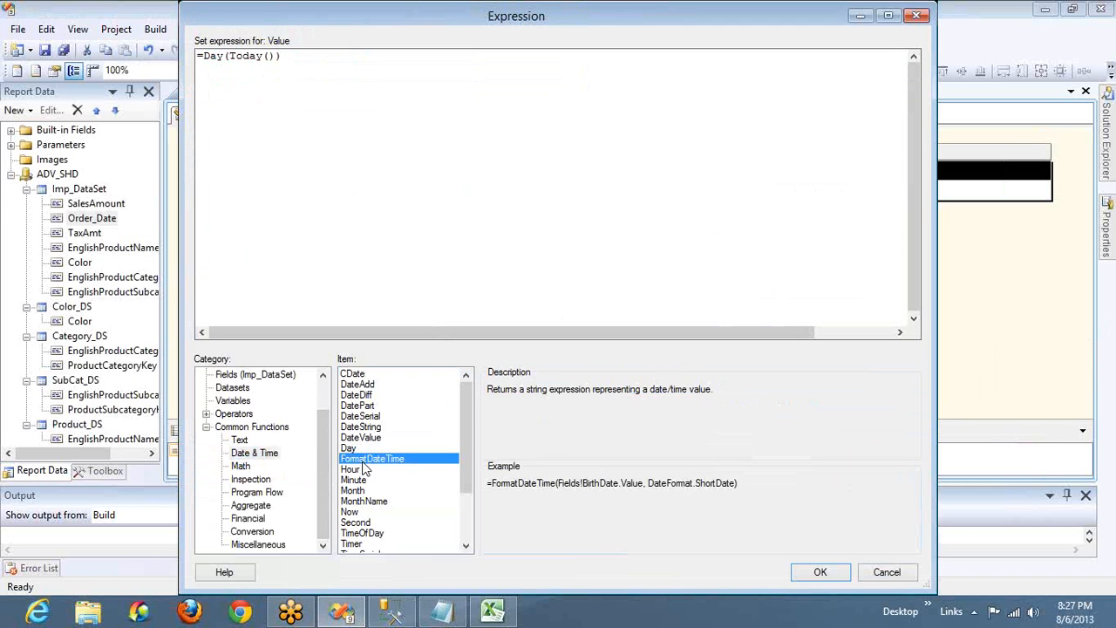
double_click(716, 487)
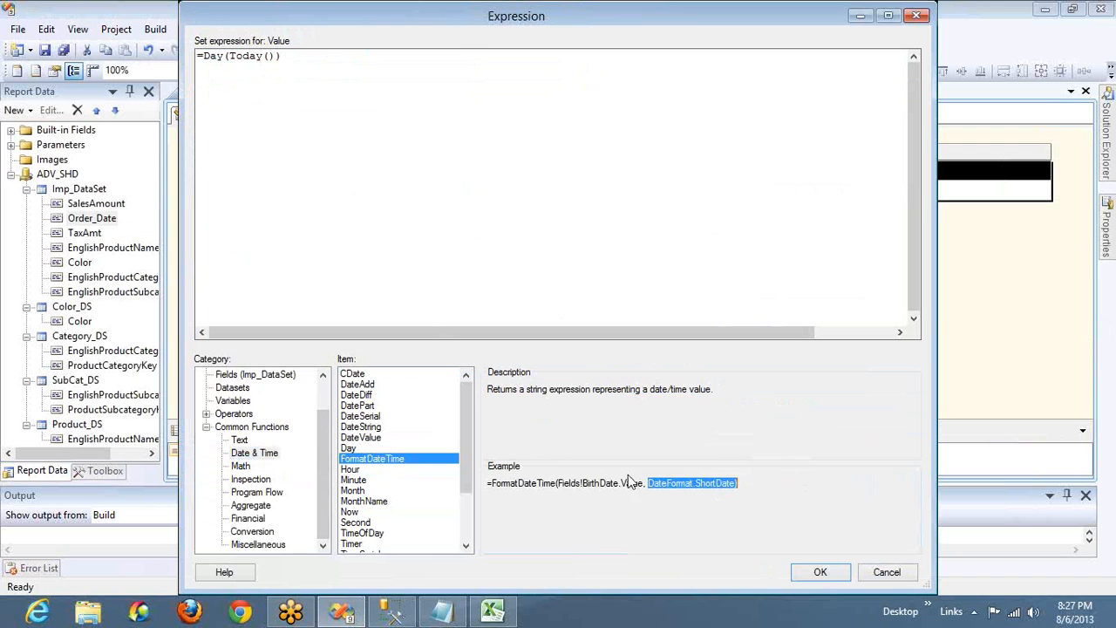
click(565, 484)
drag(568, 484, 643, 485)
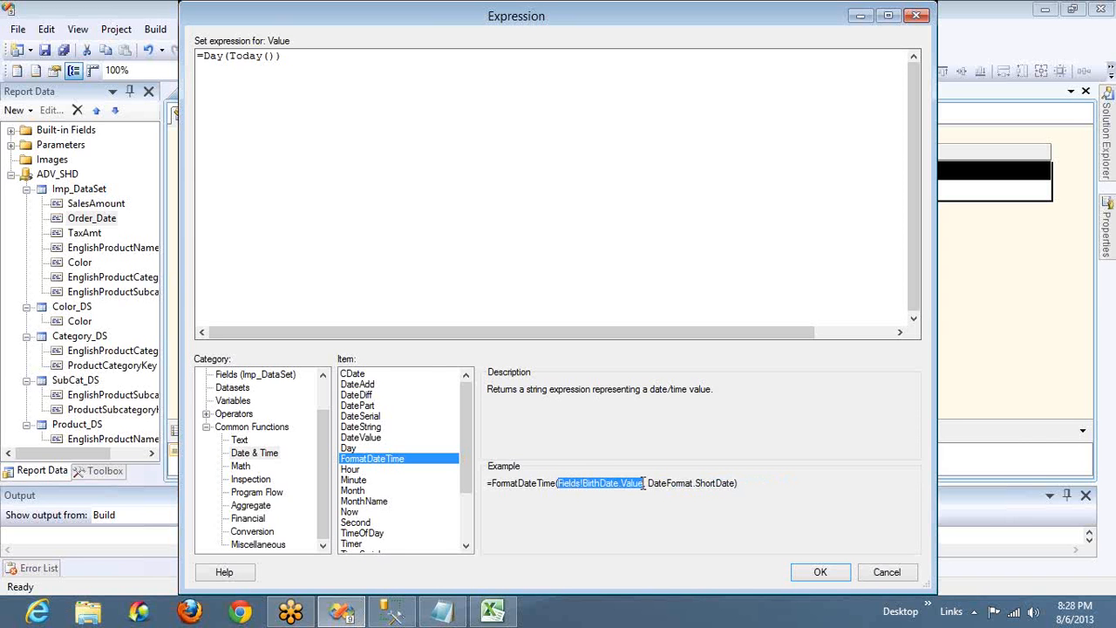
double_click(717, 489)
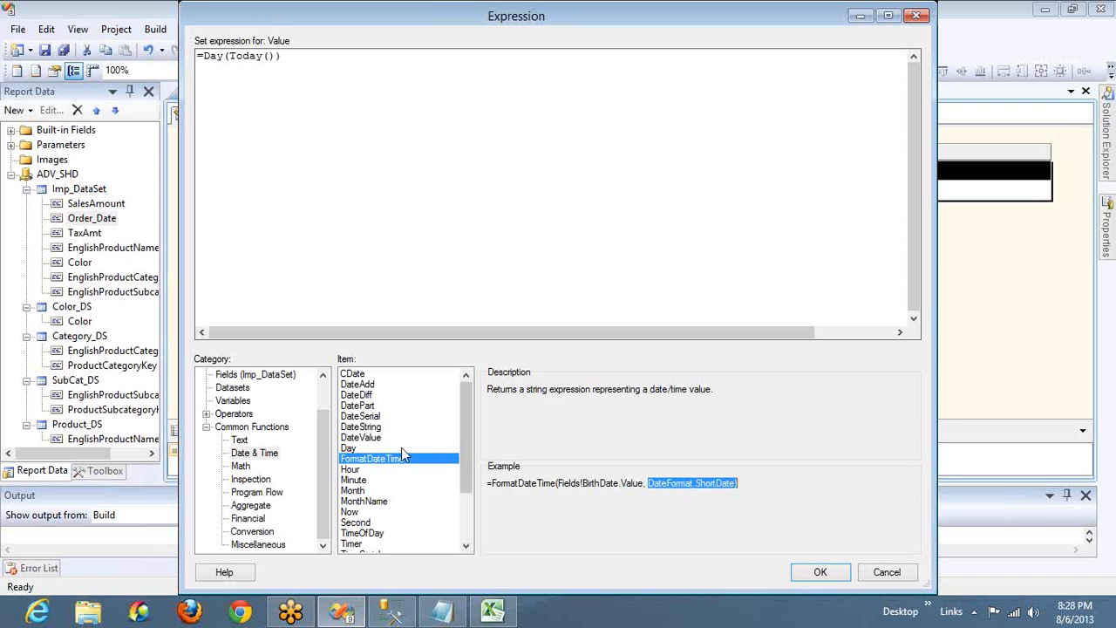
Step: Look up the Hour function and replace Day with Hour around Today() in the expression
click(353, 470)
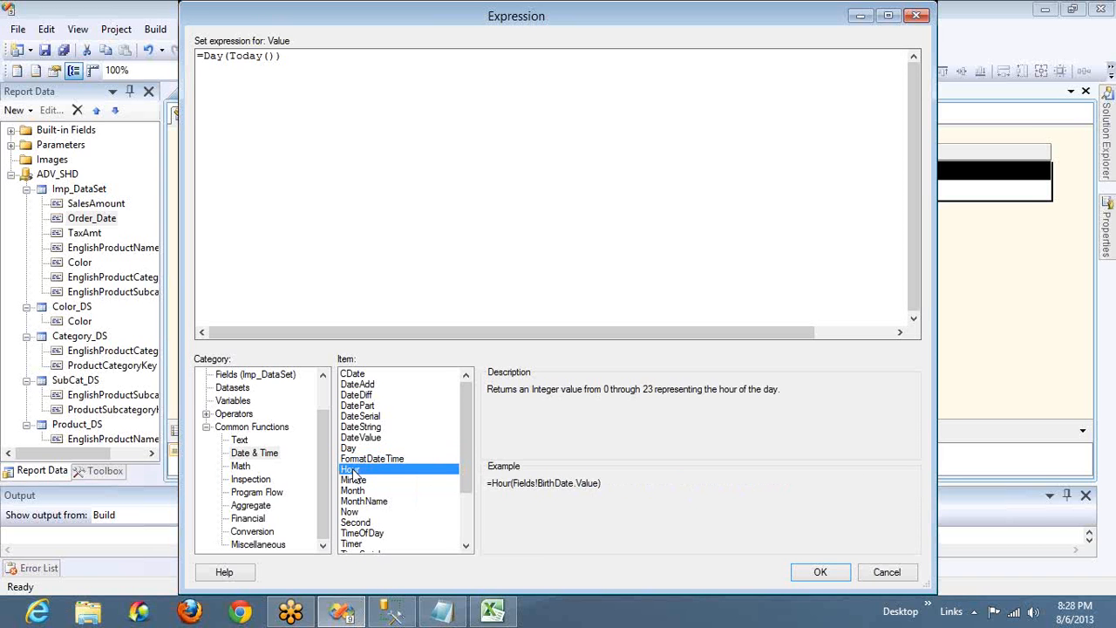
double_click(213, 55)
text(Hour)
mouse_move(1068, 621)
Step: Look up the Month function, replace Hour with Month in the expression and remove the Today() argument
click(365, 480)
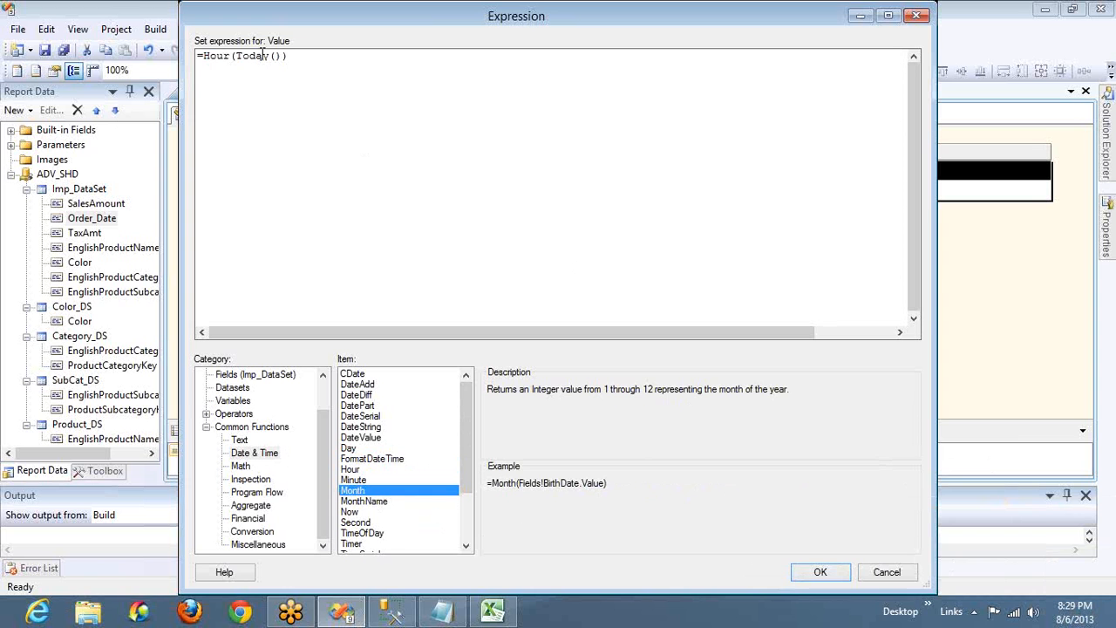
drag(281, 57, 235, 59)
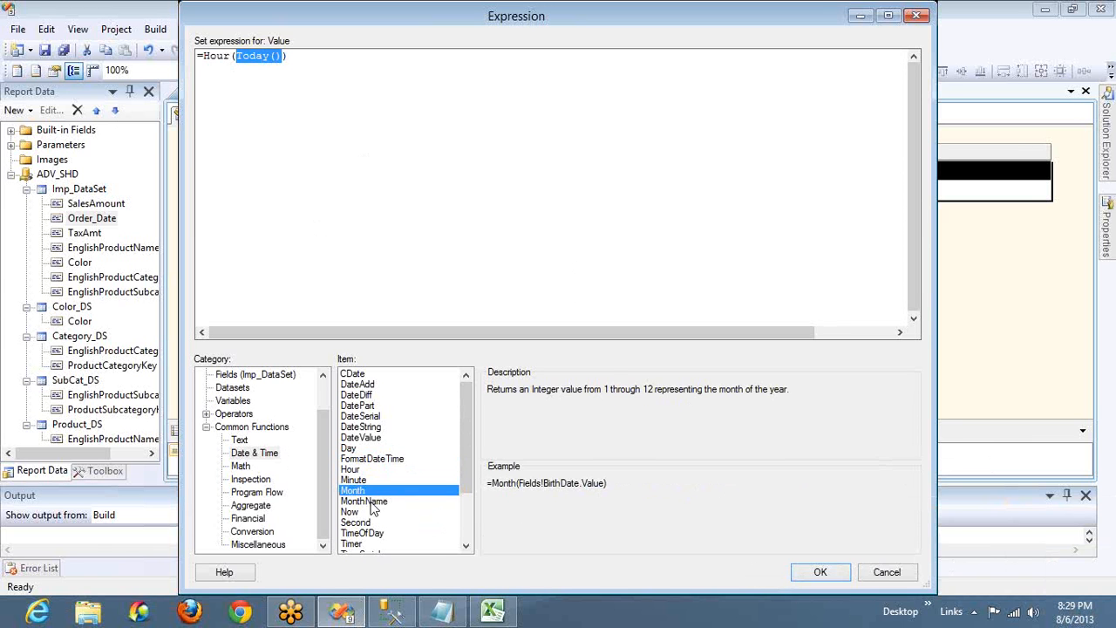
key(Left)
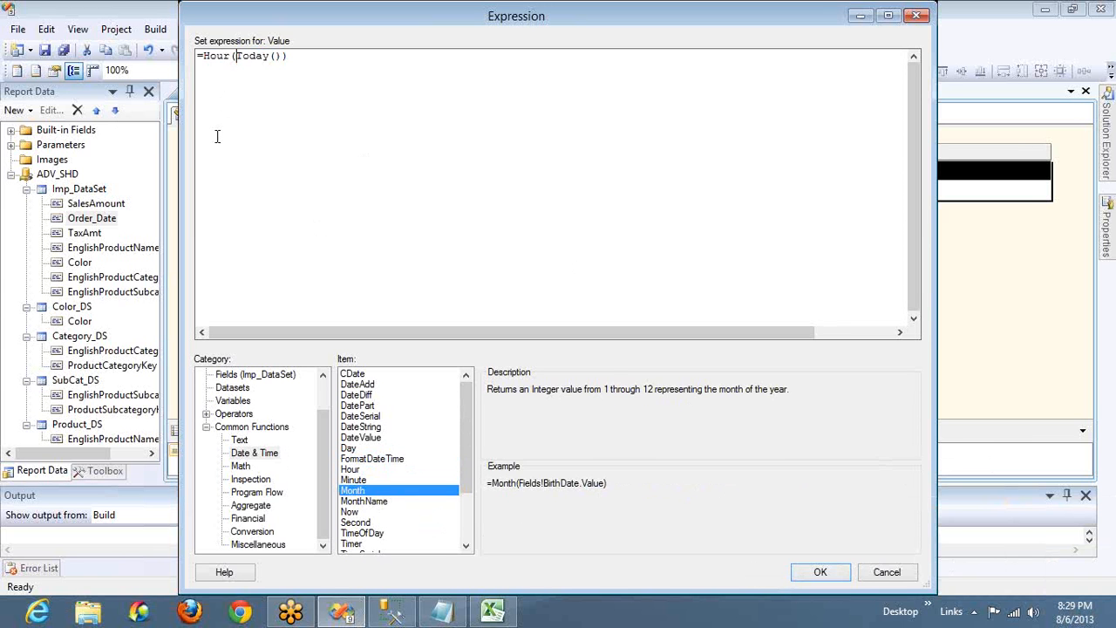
key(ctrl+shift+Left)
text(Month)
key(Right)
key(ctrl+shift+Right)
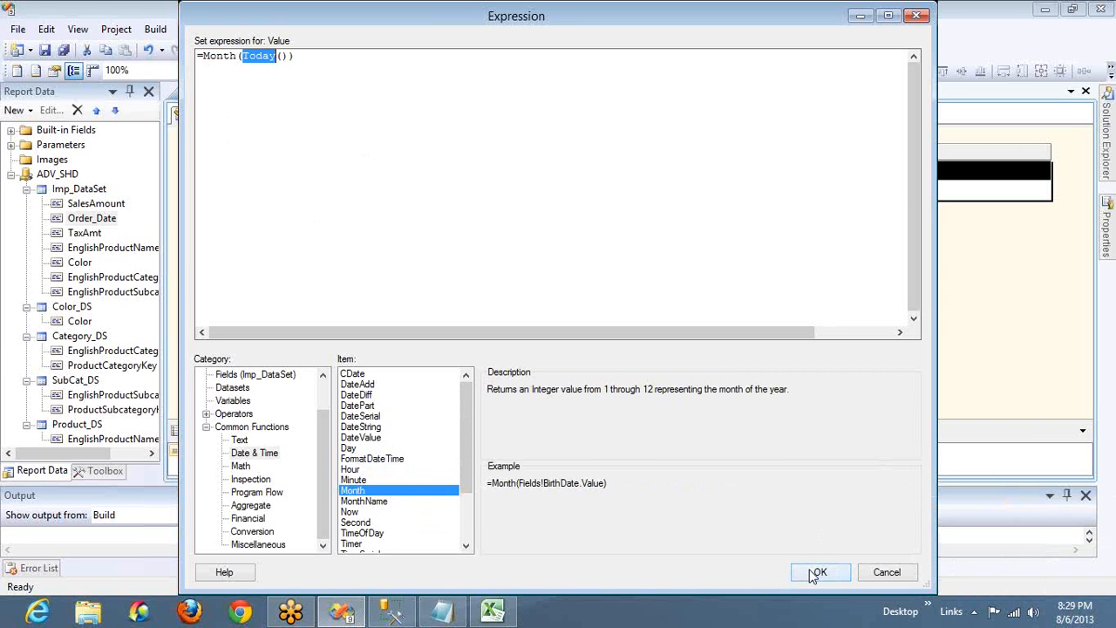
key(shift+End)
key(shift+Left)
key(Delete)
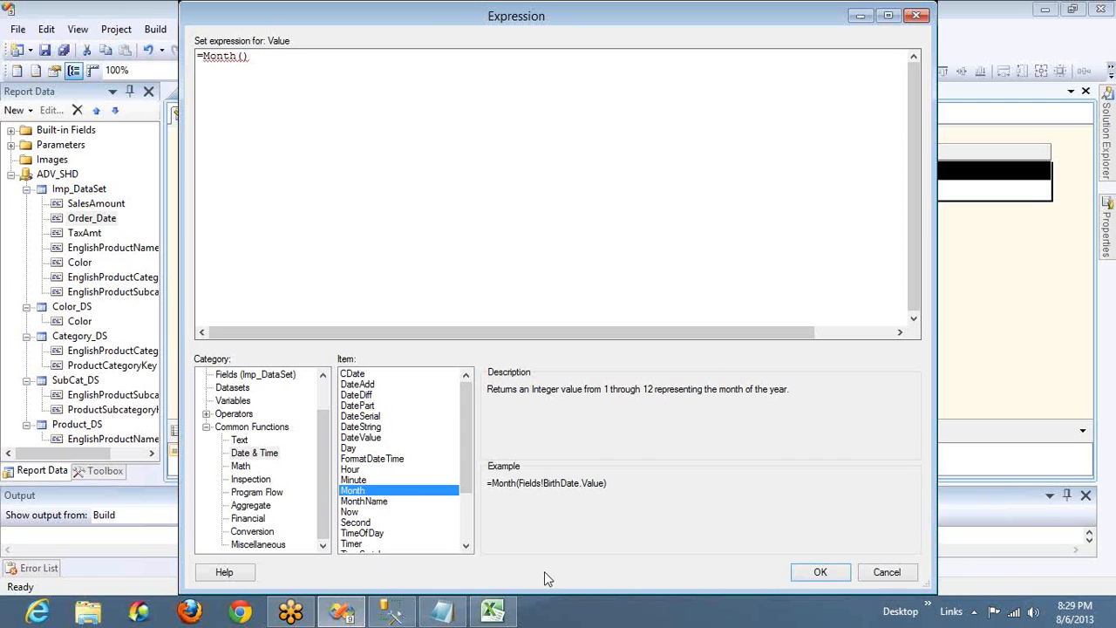
Step: Insert the Order_Date field from Imp_DataSet as Month's argument, apply the expression and preview the report
click(250, 376)
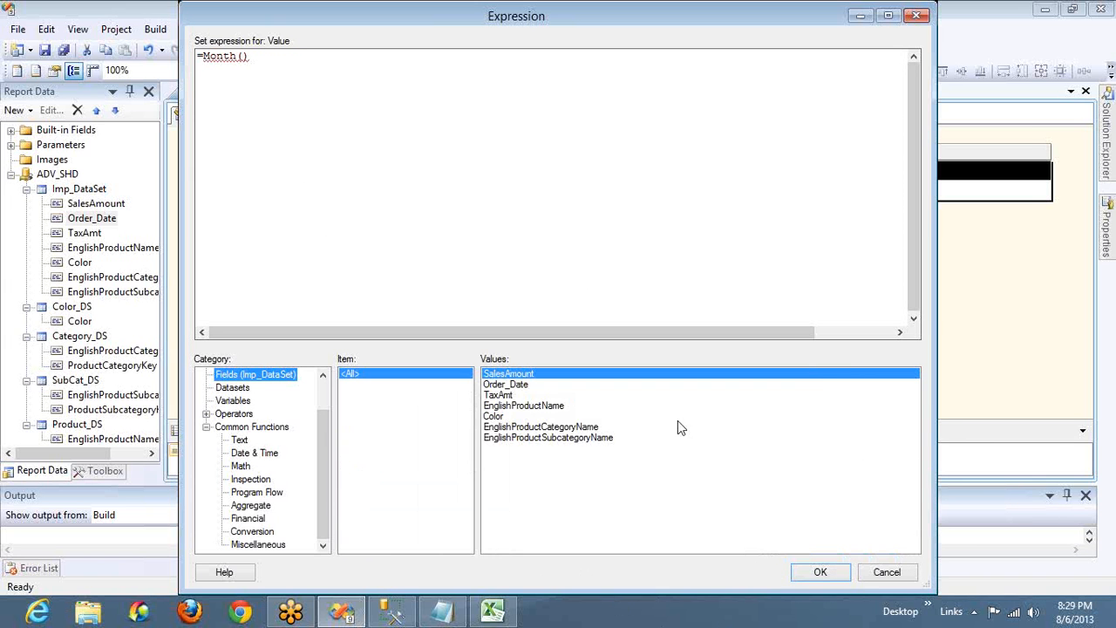
click(510, 385)
double_click(511, 389)
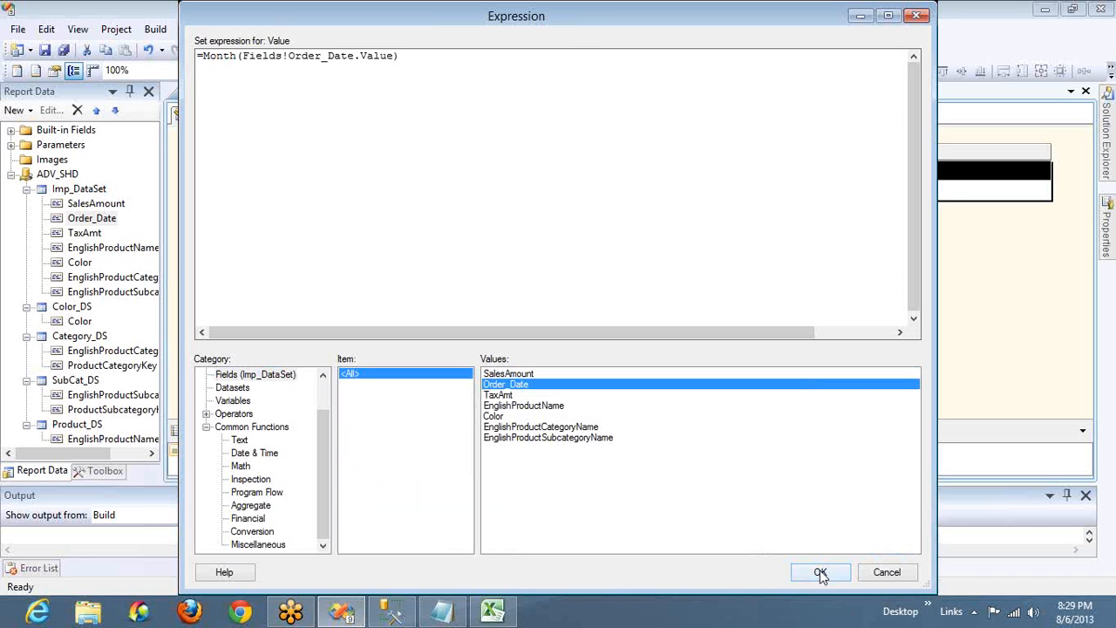
click(820, 574)
click(259, 115)
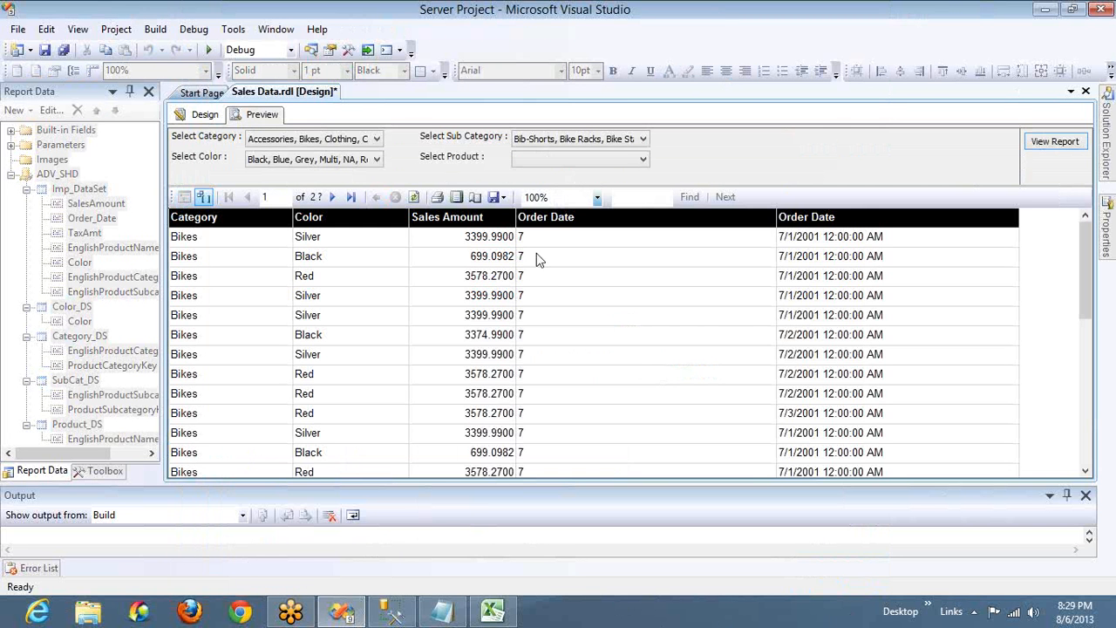
Step: Compare the month numbers with the full order dates through the previewed report down to page 9
scroll(562, 276, down, 10)
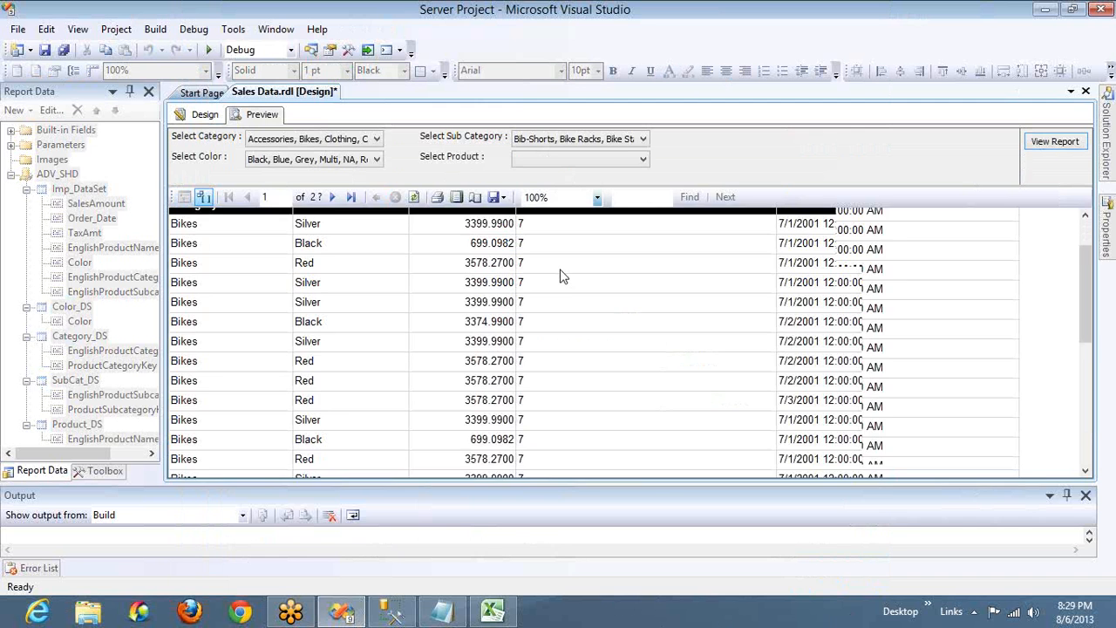
scroll(562, 277, down, 15)
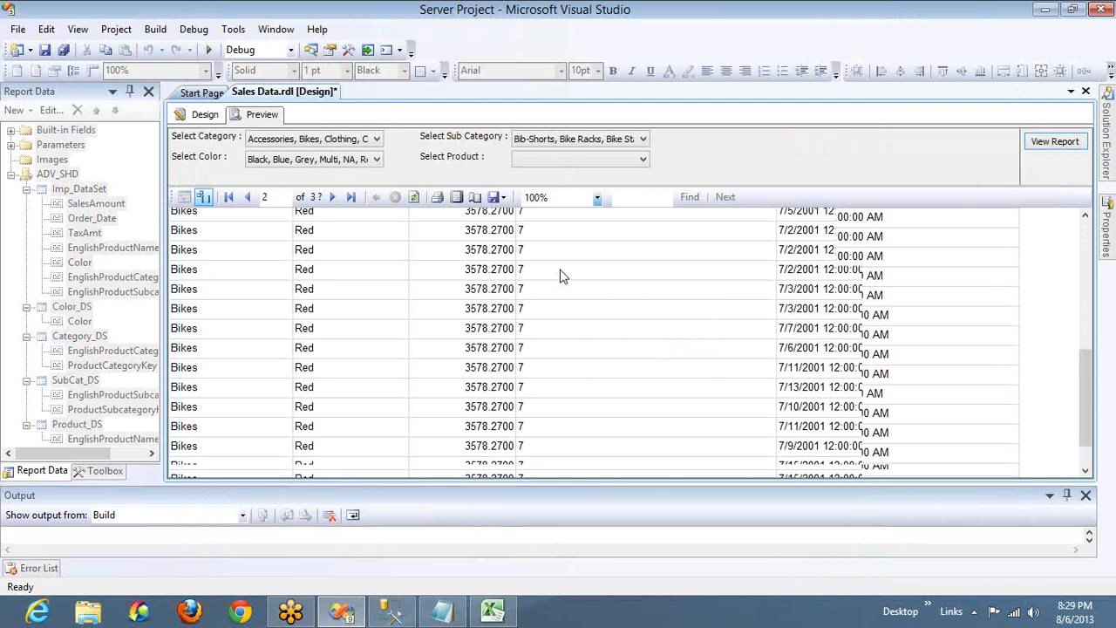
scroll(562, 277, down, 15)
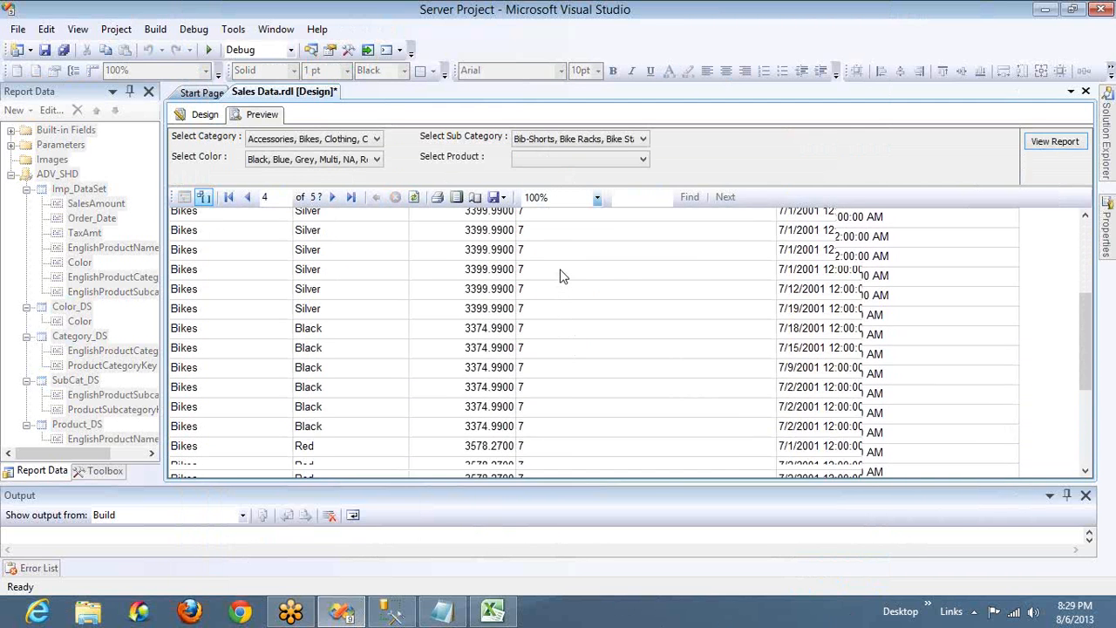
scroll(562, 276, down, 15)
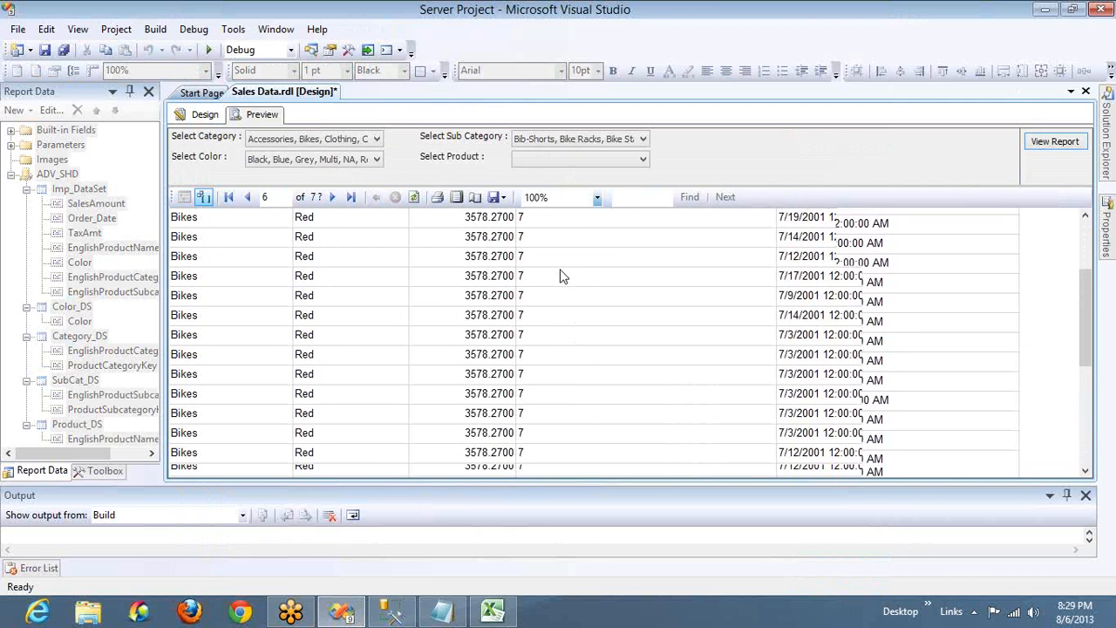
scroll(562, 276, down, 15)
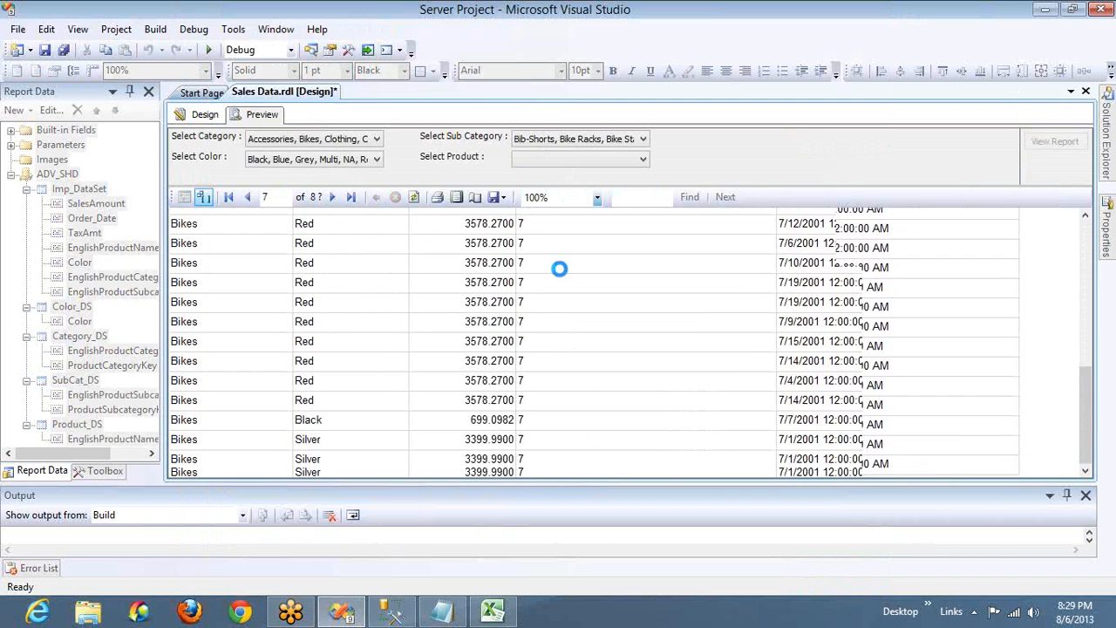
scroll(562, 276, down, 15)
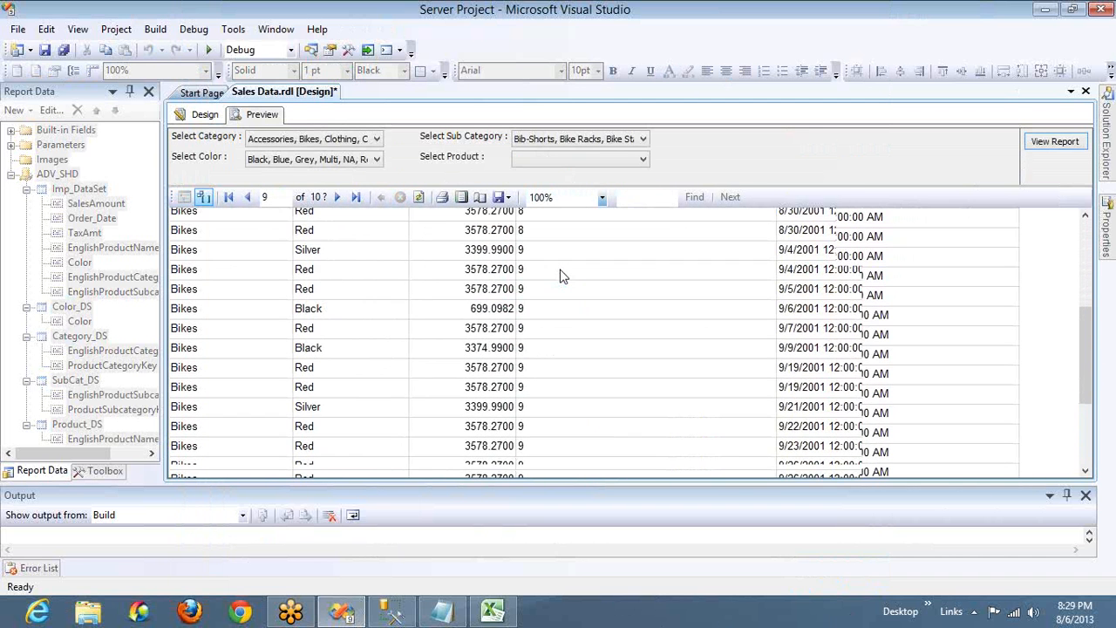
scroll(562, 277, up, 2)
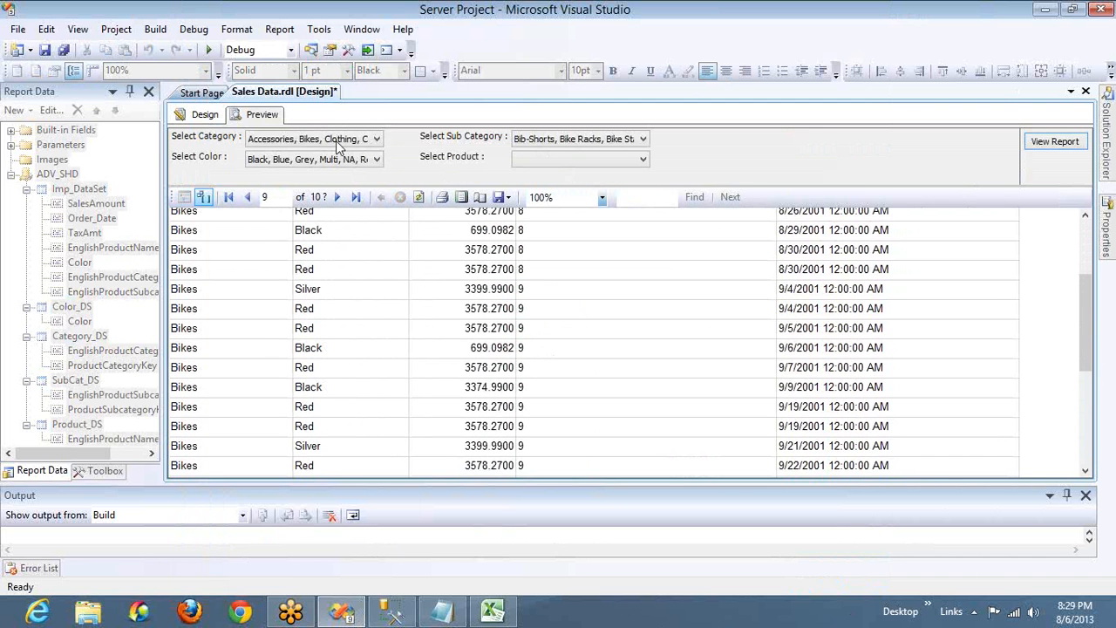
Step: Reopen the first Order Date detail cell's expression in the design and bring up the MonthName function's description and examples
click(205, 114)
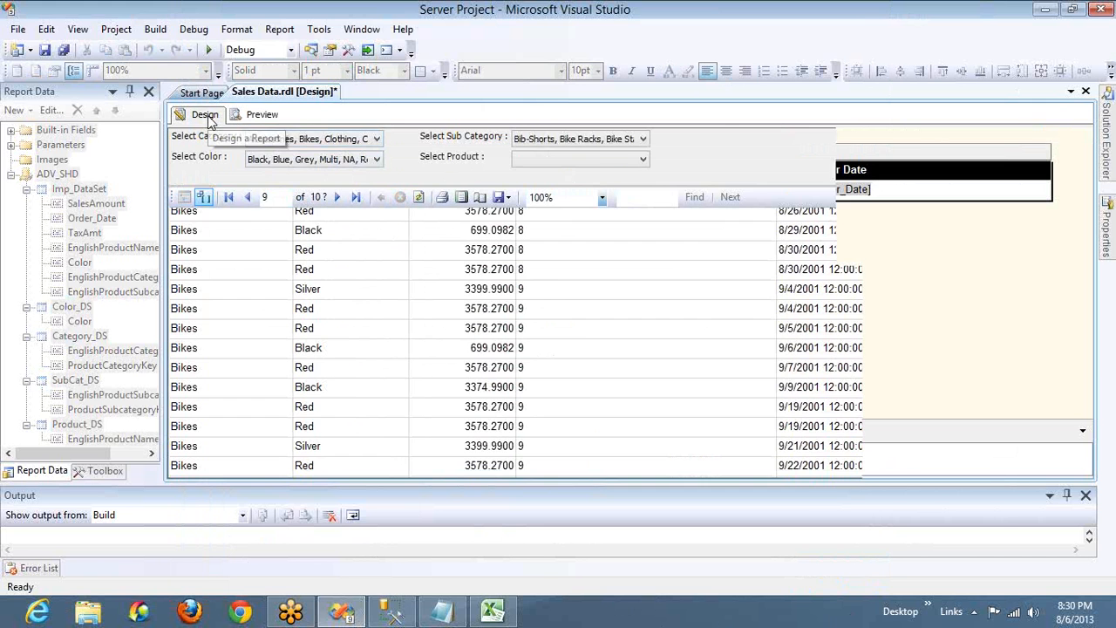
click(525, 207)
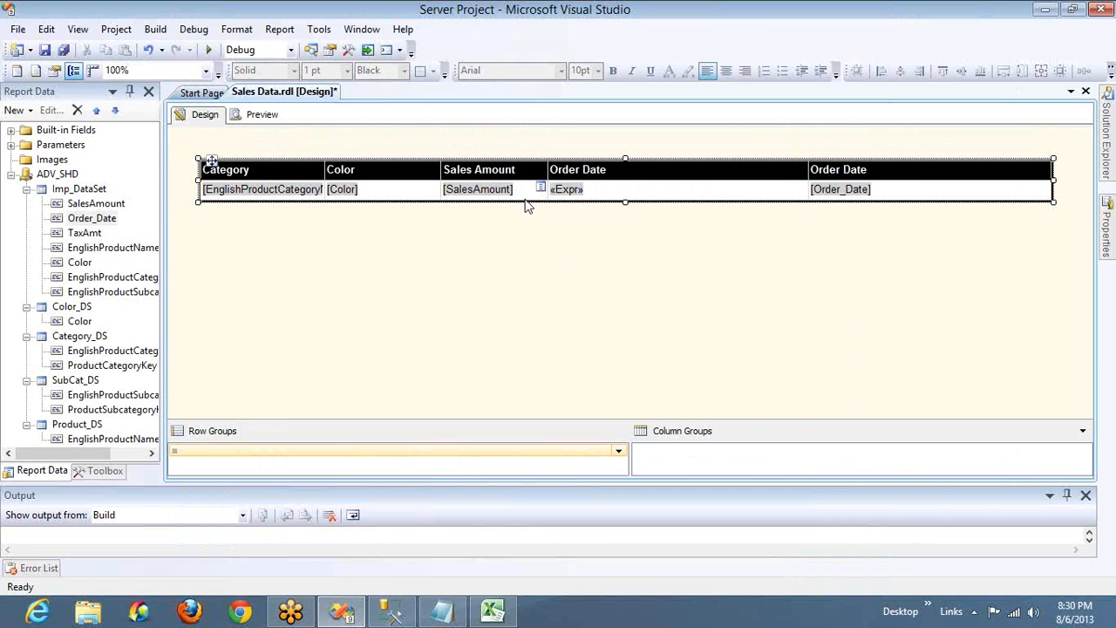
click(625, 190)
right_click(625, 191)
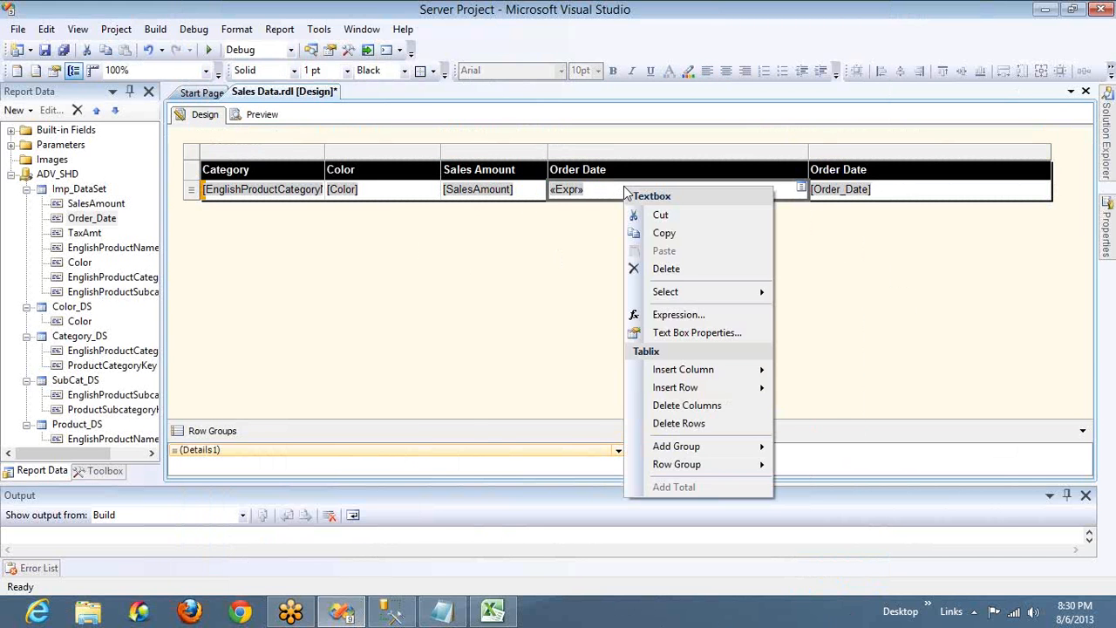
click(678, 314)
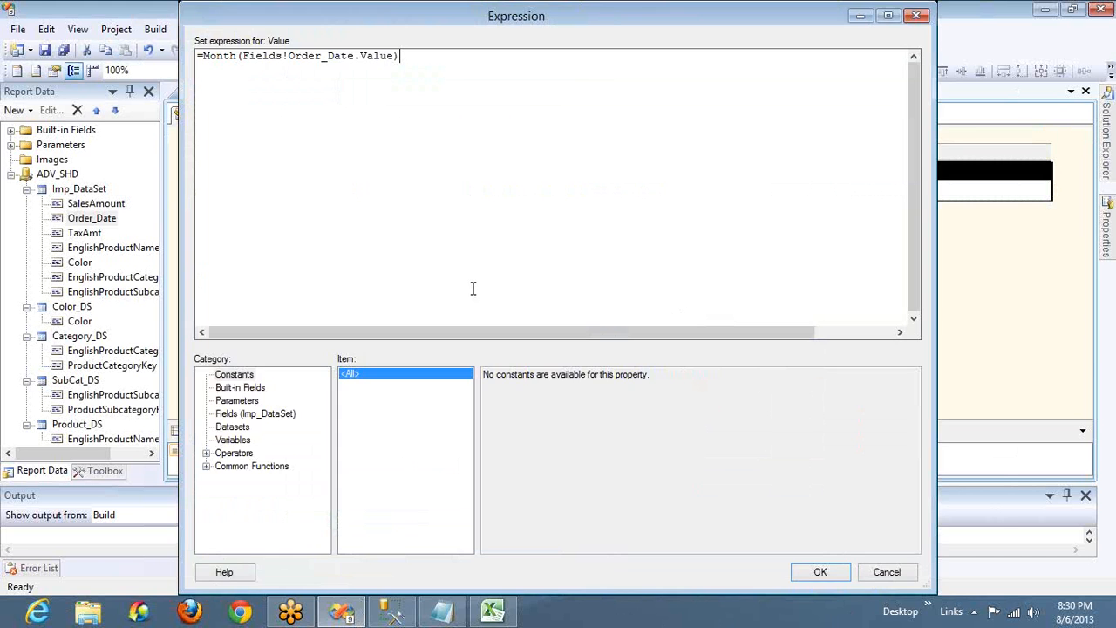
click(205, 466)
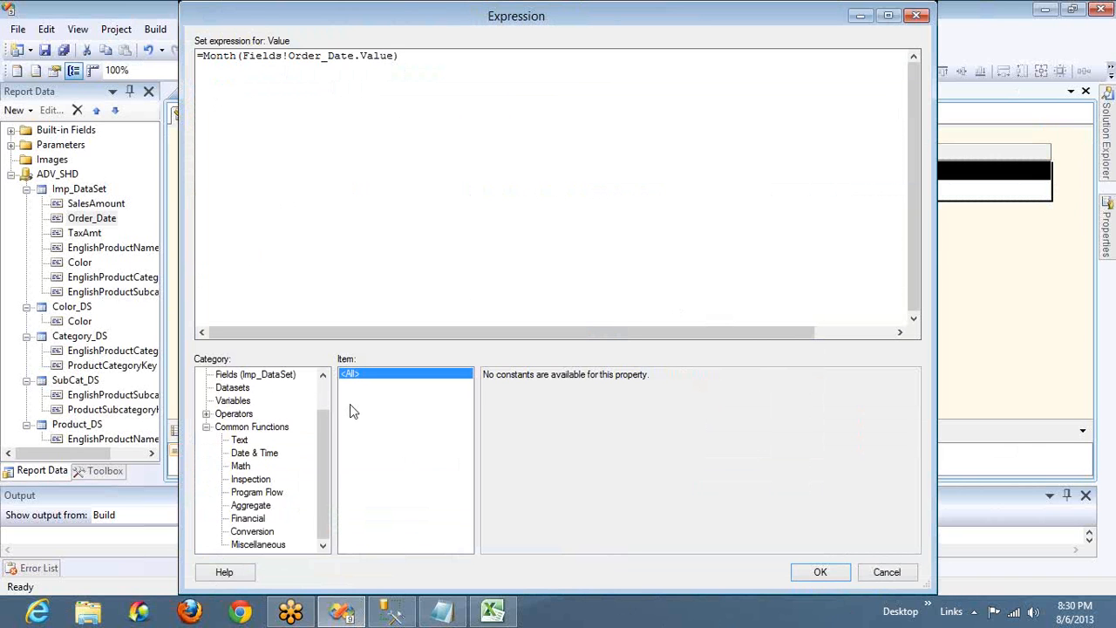
click(254, 452)
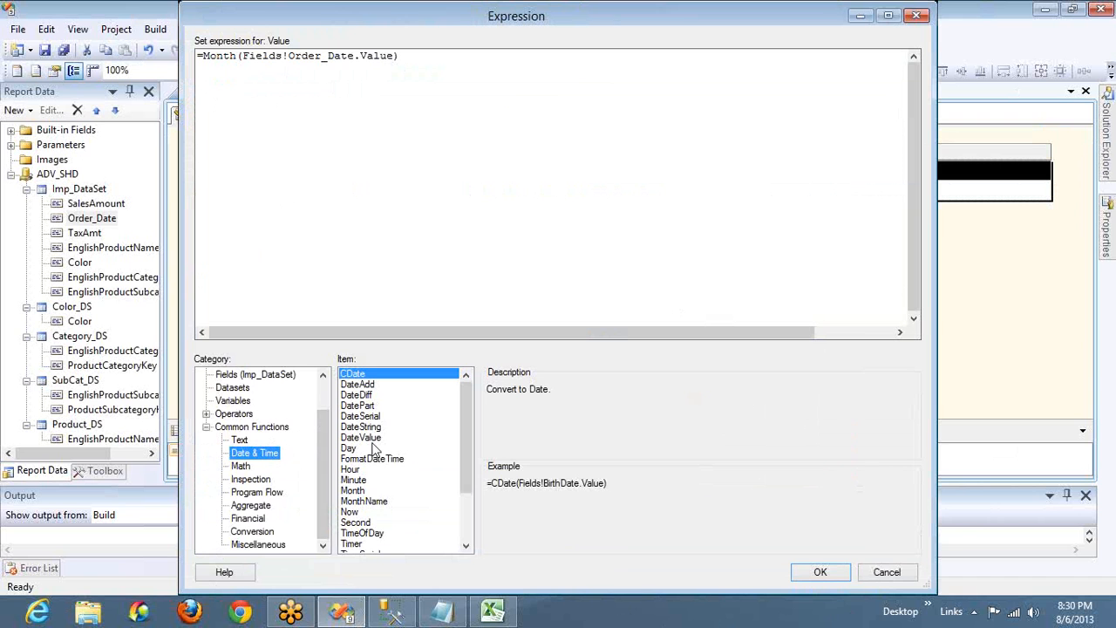
click(349, 502)
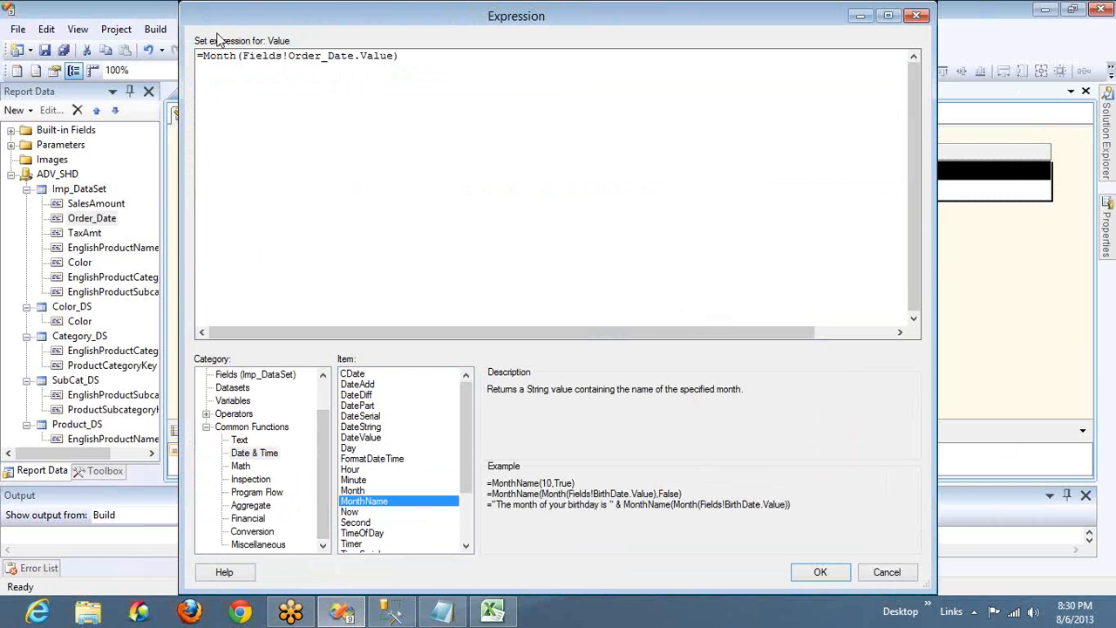
Step: Wrap the existing Month(Fields!Order_Date.Value) expression in the MonthName function, apply it and preview the report
drag(203, 56, 399, 55)
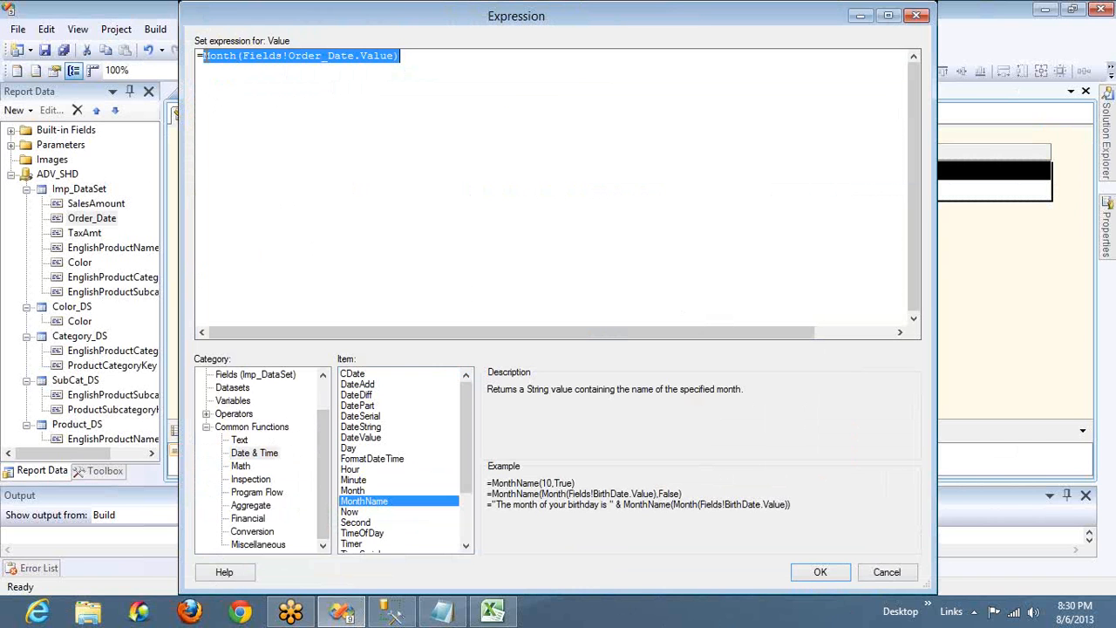
click(204, 56)
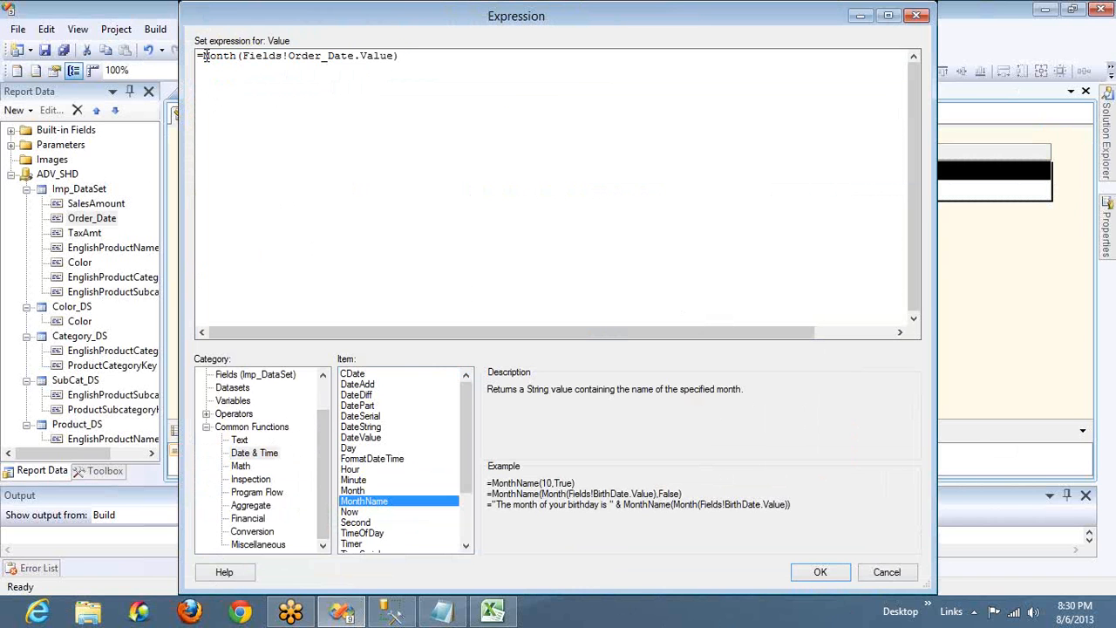
text(MonthName)
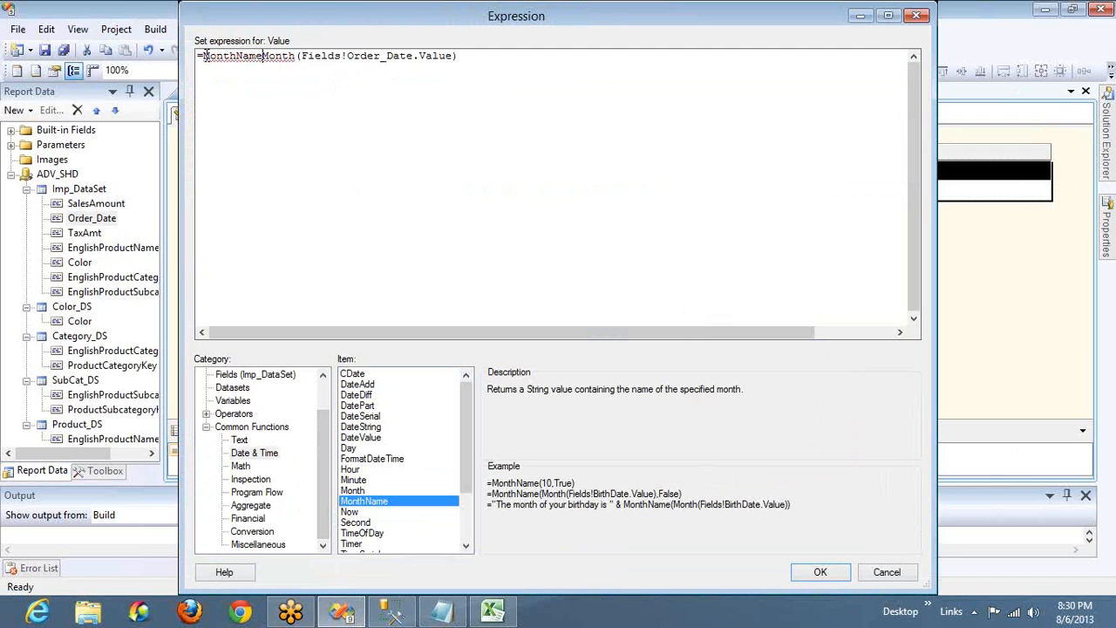
text(()
key(End)
text())
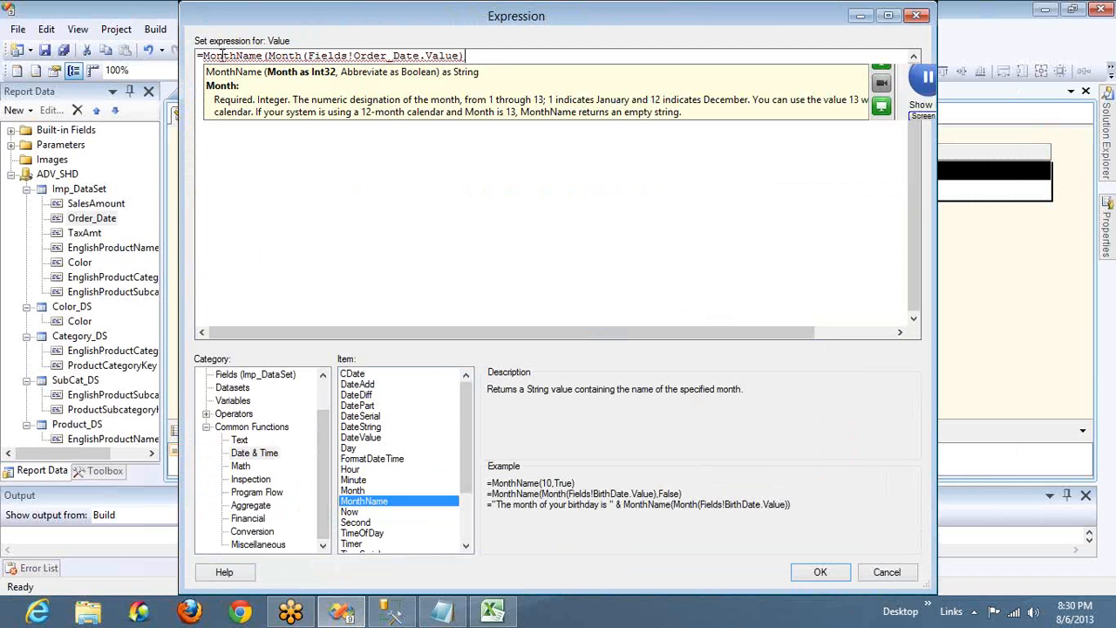
click(269, 57)
key(shift+End)
key(shift+Left)
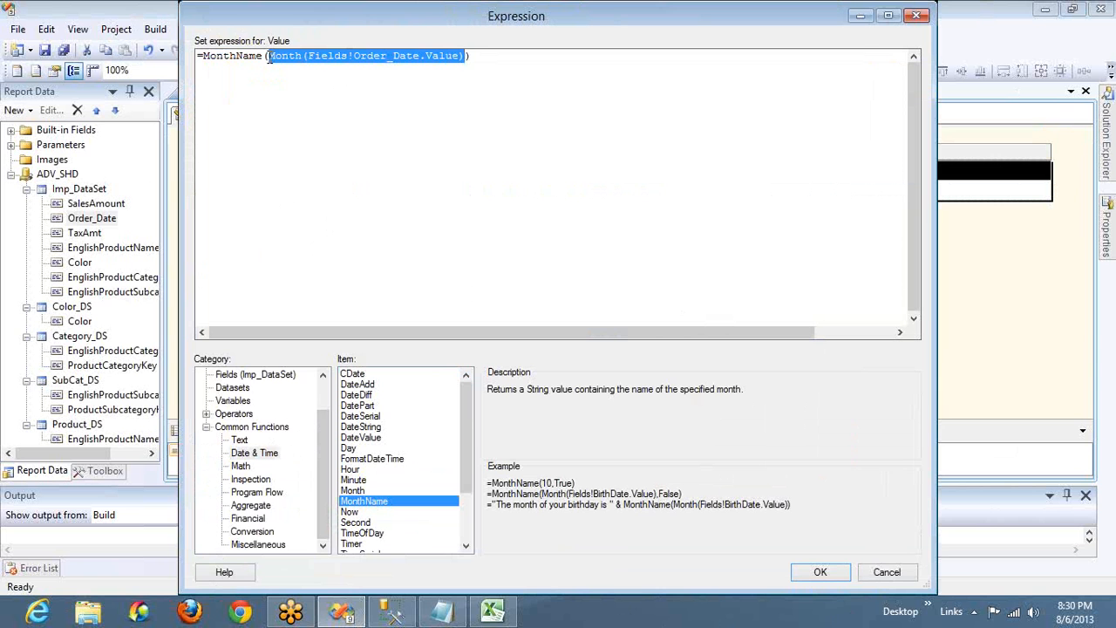
click(820, 572)
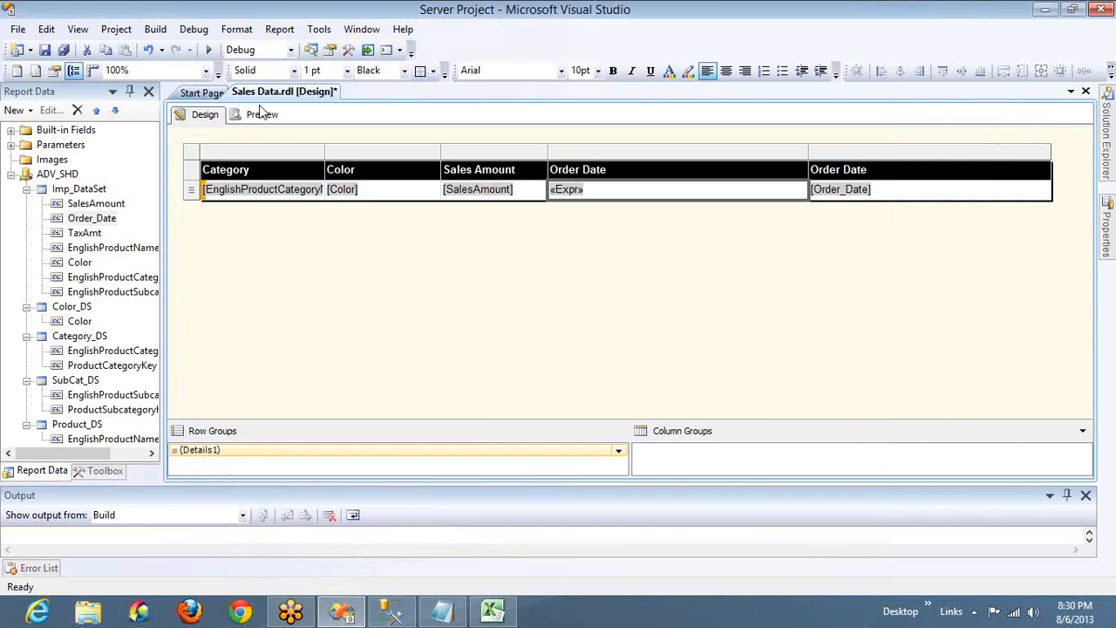
click(260, 114)
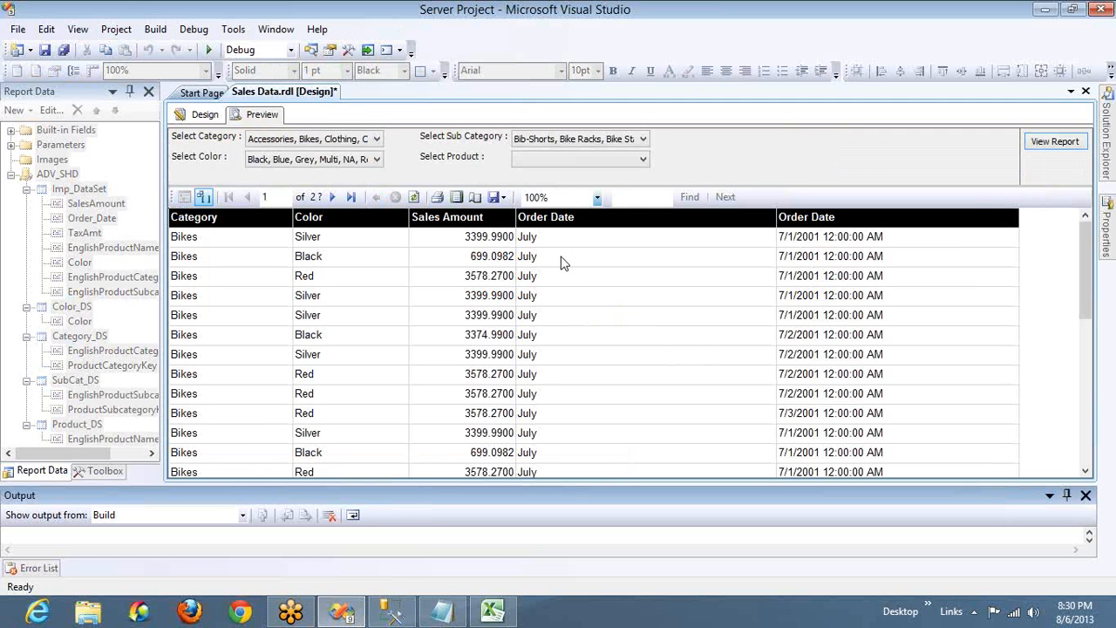
Step: Go to page 9 of the preview and compare the month names with the full order dates through page 12
click(278, 196)
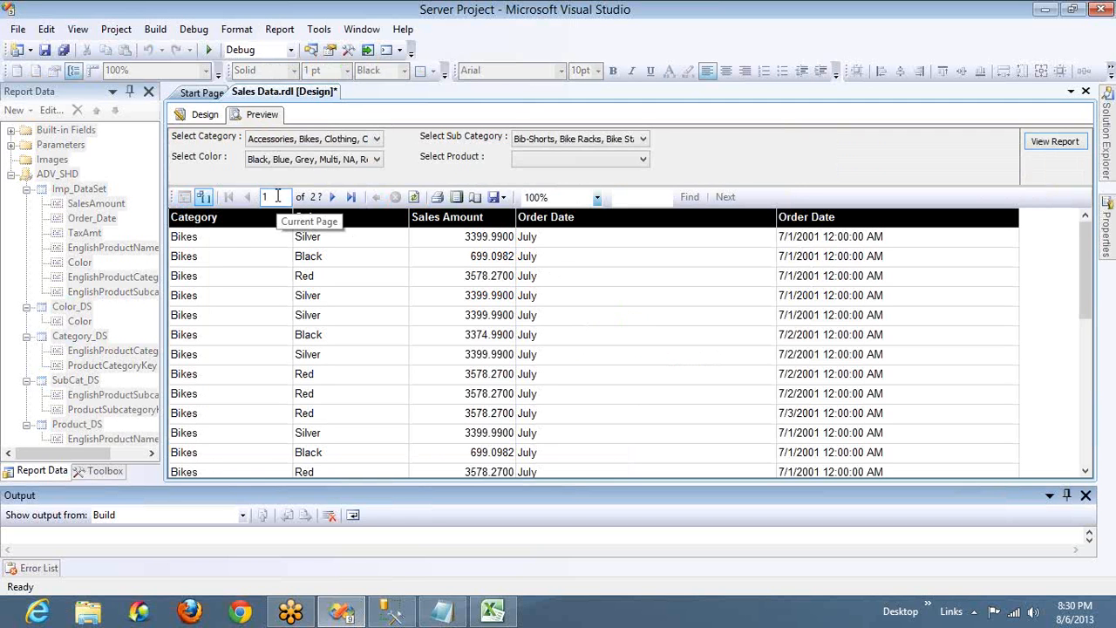
text(9)
key(Return)
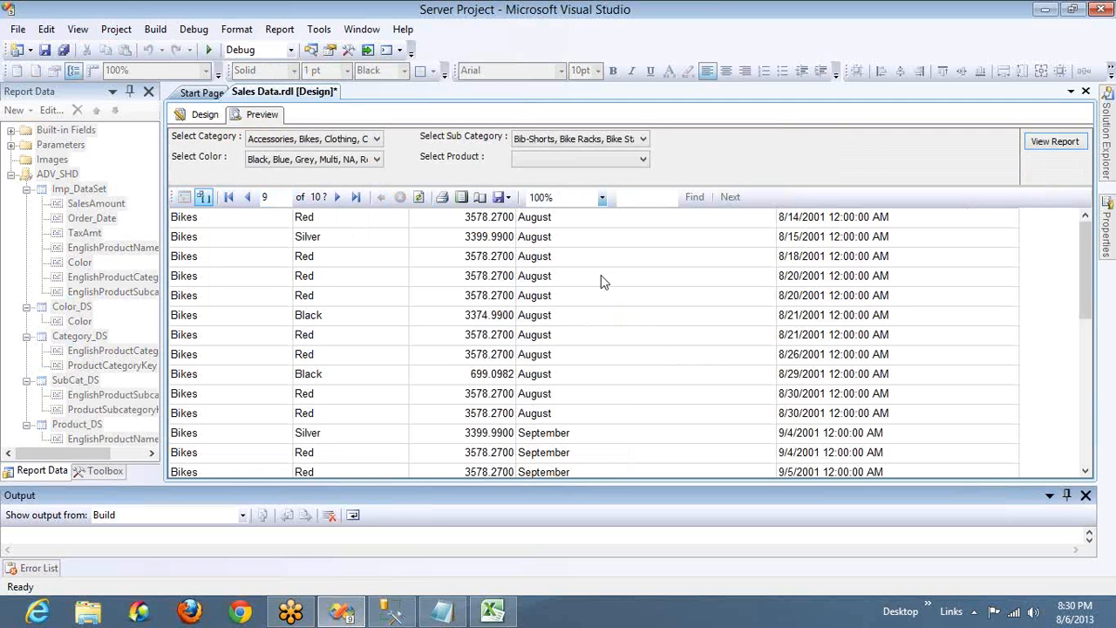
scroll(600, 276, down, 15)
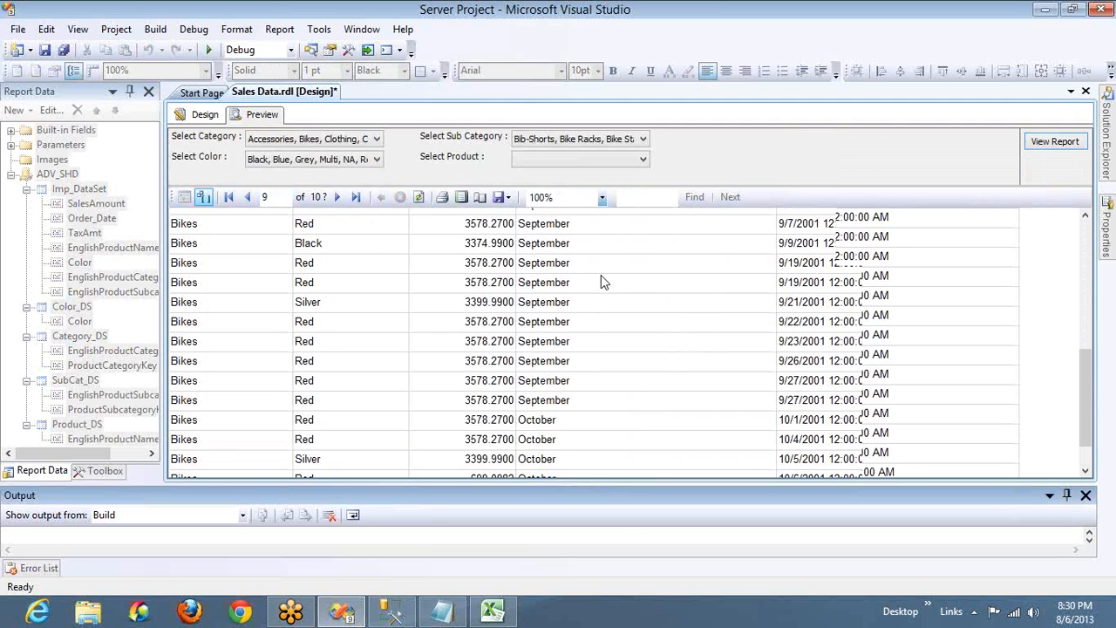
scroll(601, 278, down, 4)
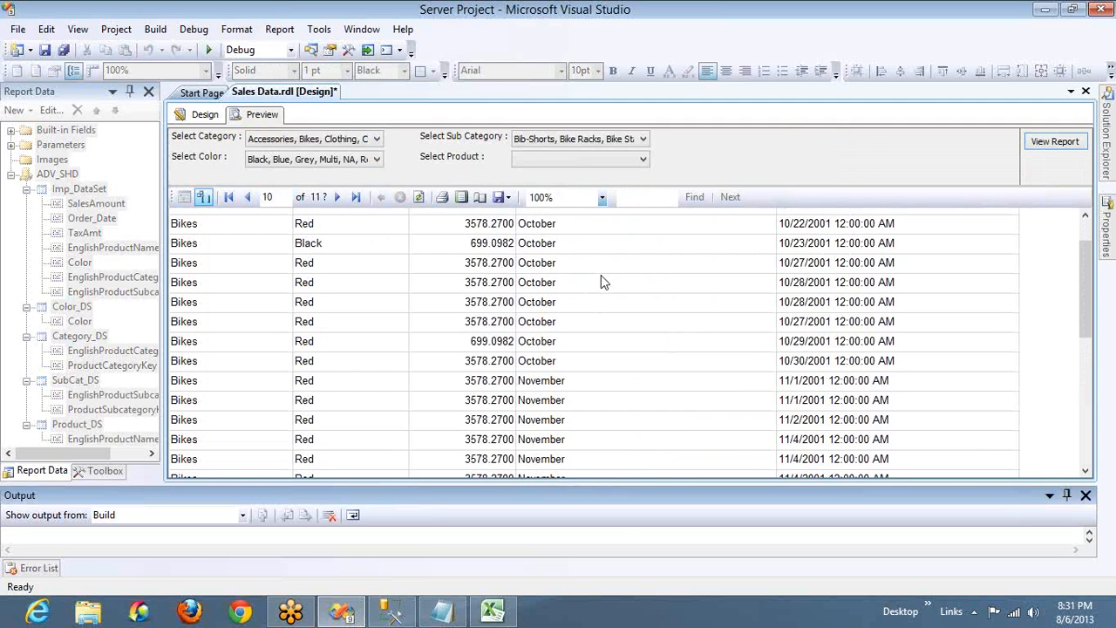
scroll(601, 278, down, 12)
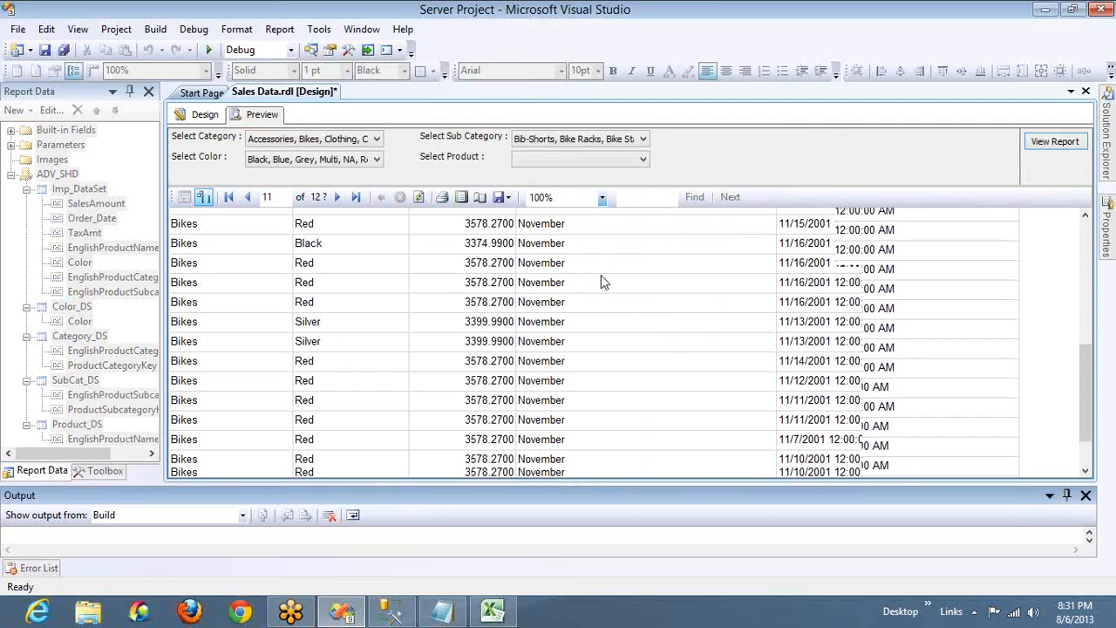
scroll(601, 278, down, 4)
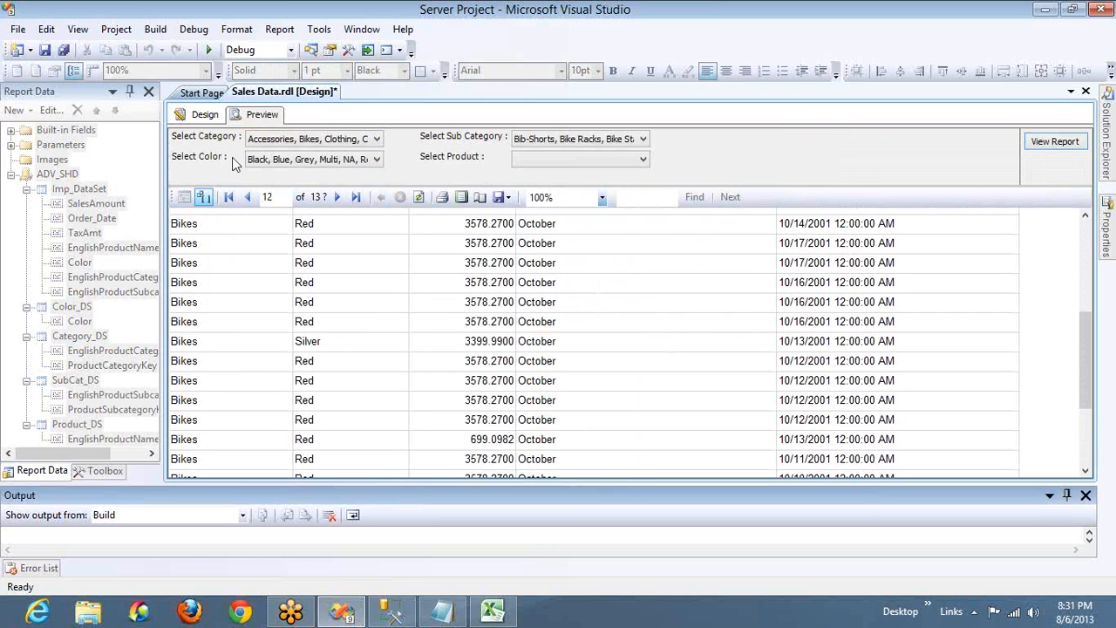
Step: In the design, wrap the first Order Date detail cell's MonthName expression in Left with a length of 3 and apply it
click(204, 116)
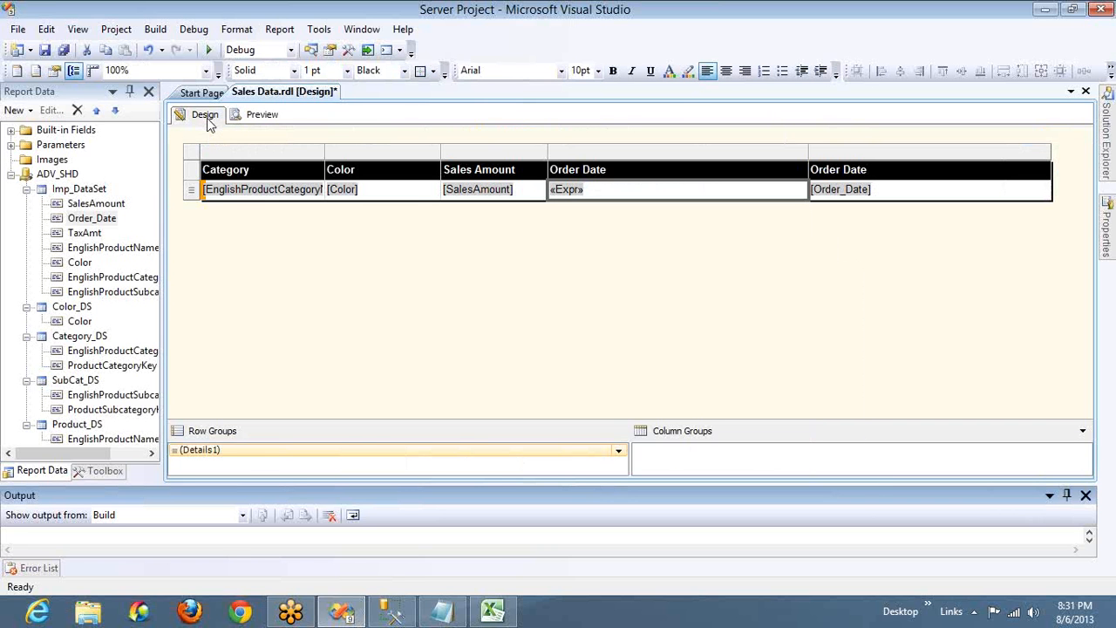
click(520, 196)
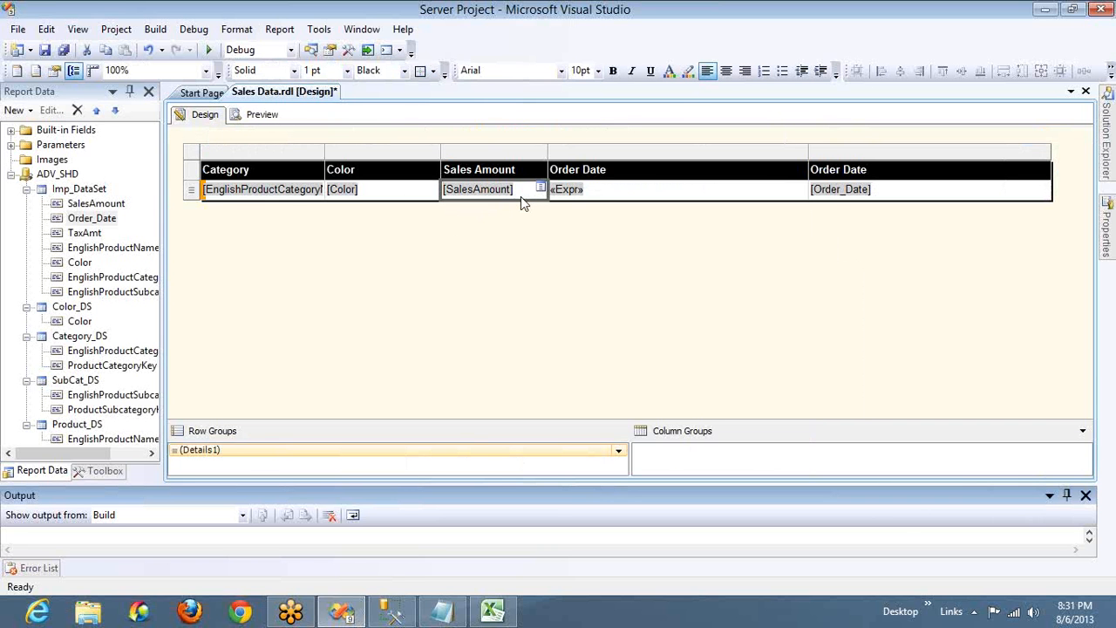
click(666, 192)
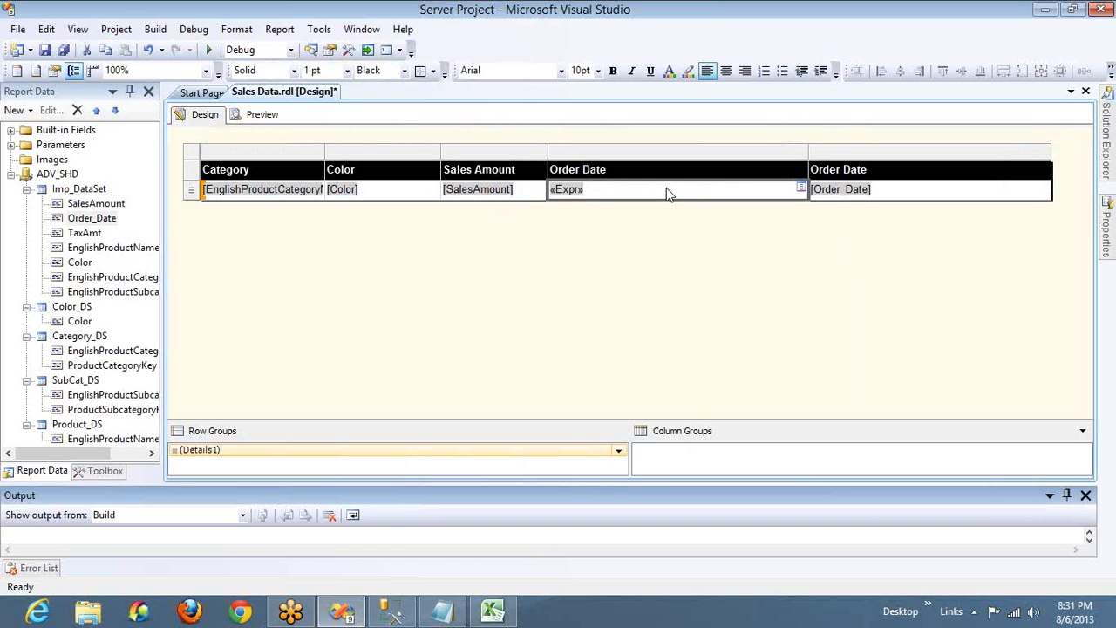
right_click(666, 188)
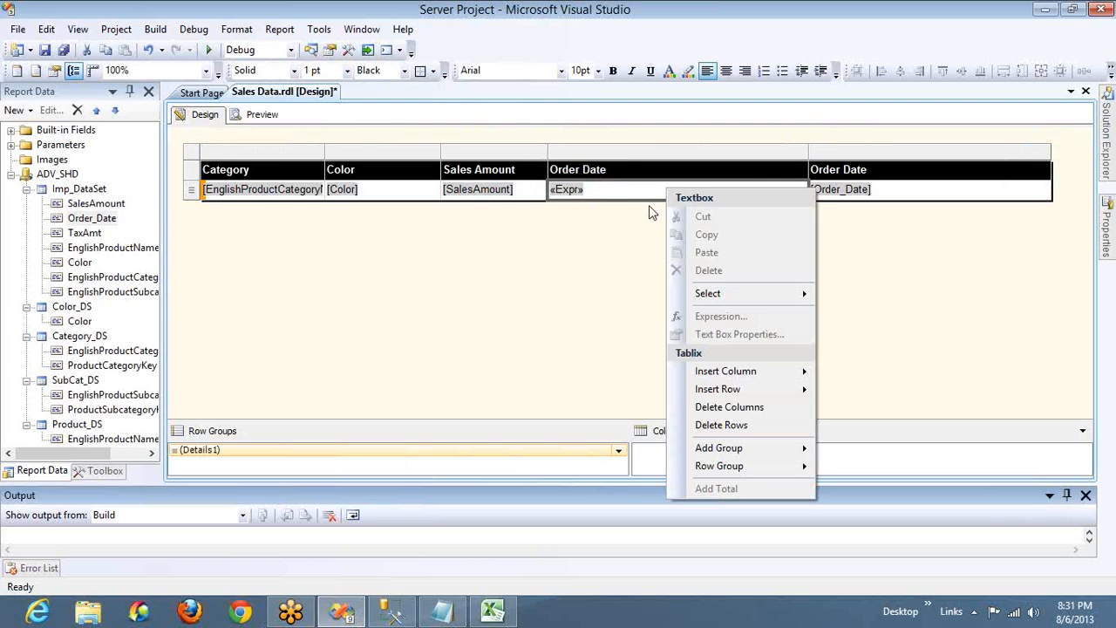
key(Escape)
right_click(660, 194)
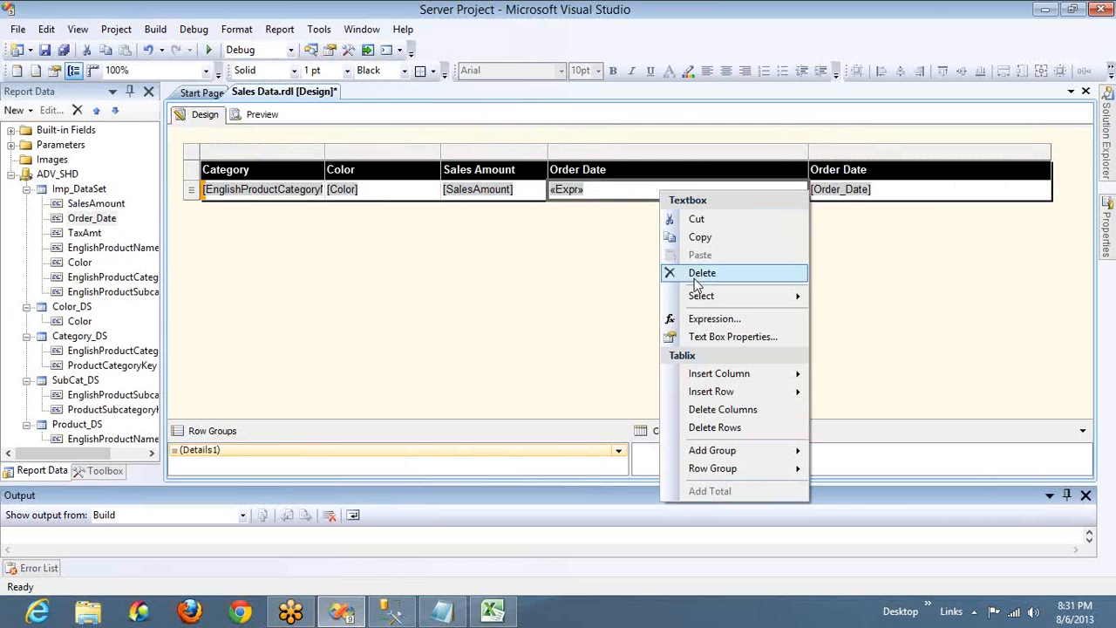
click(711, 319)
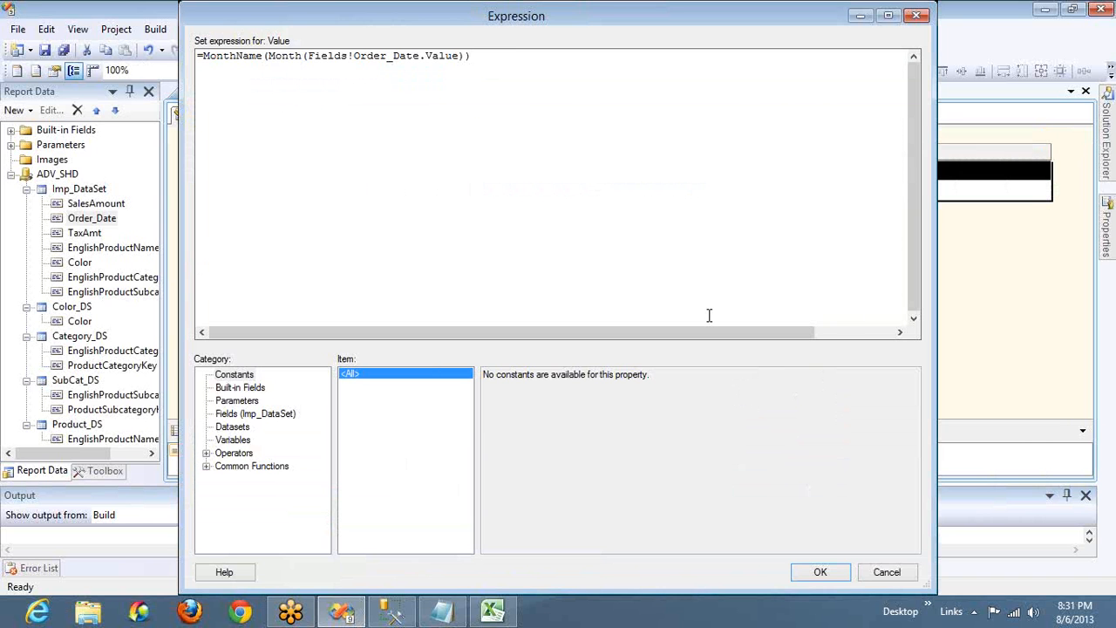
text(Left()
key(End)
text(,)
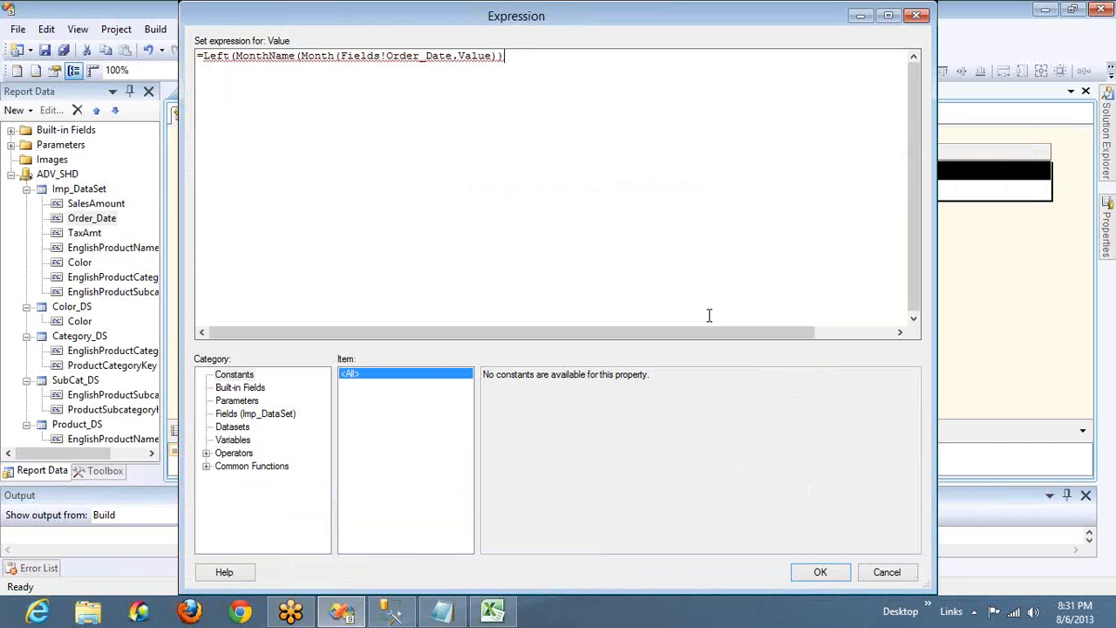
text(,3)
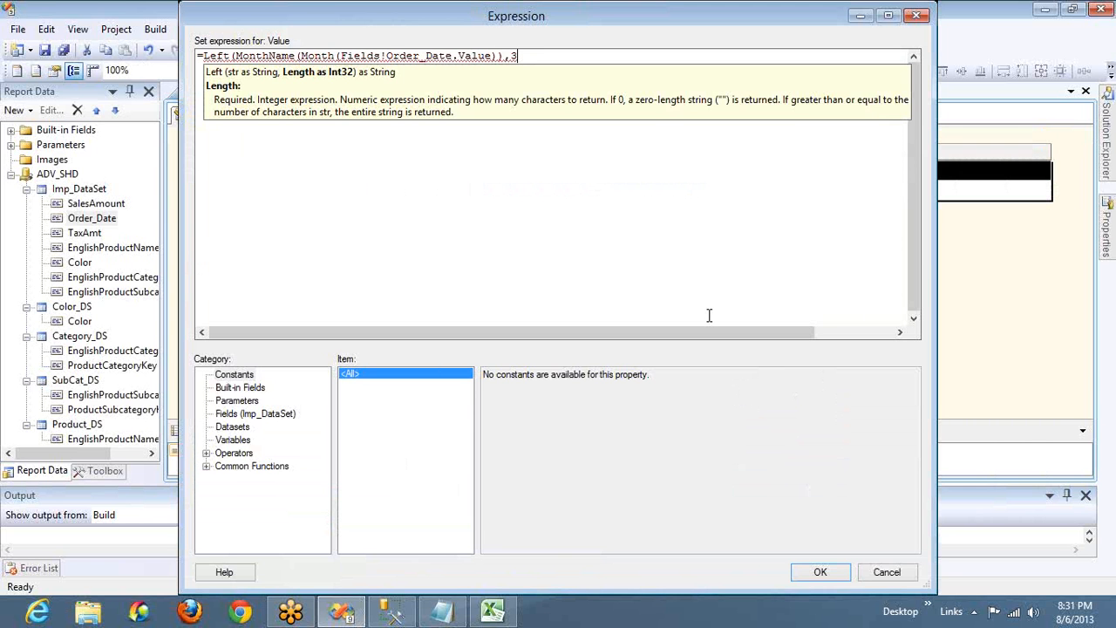
text())
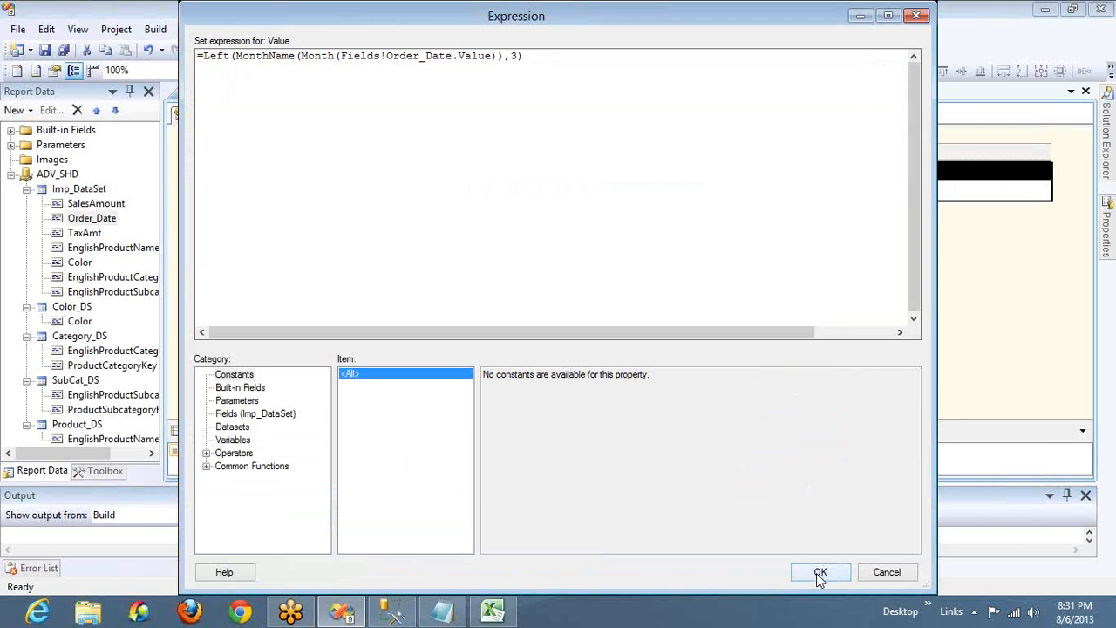
click(820, 572)
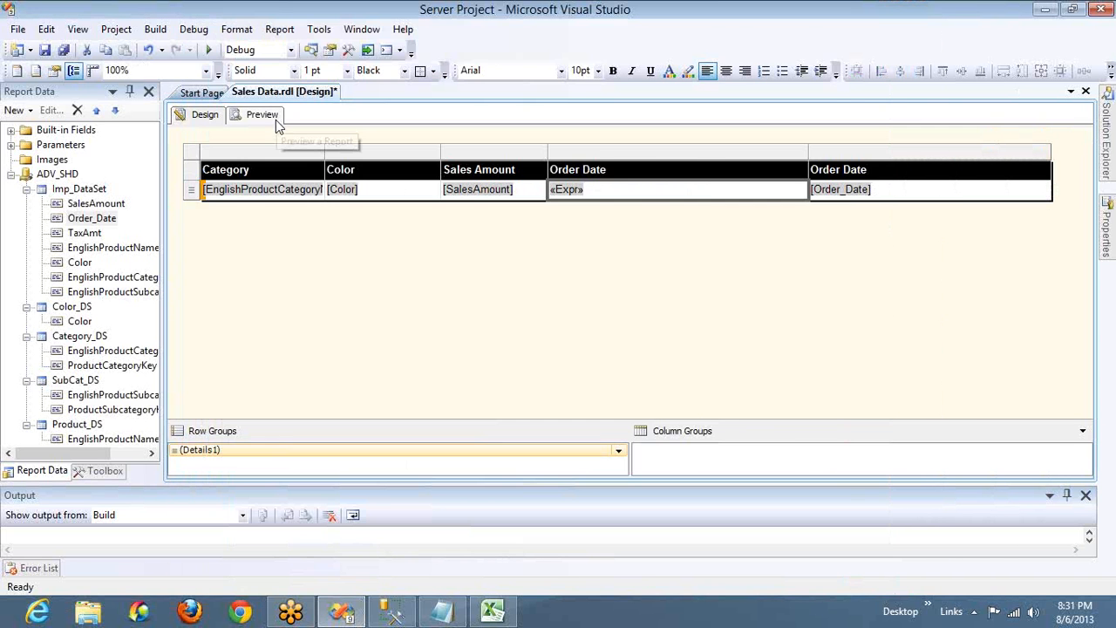
Step: Preview the report, compare the shortened month names with the full order dates through page 13, and return to the design
click(277, 116)
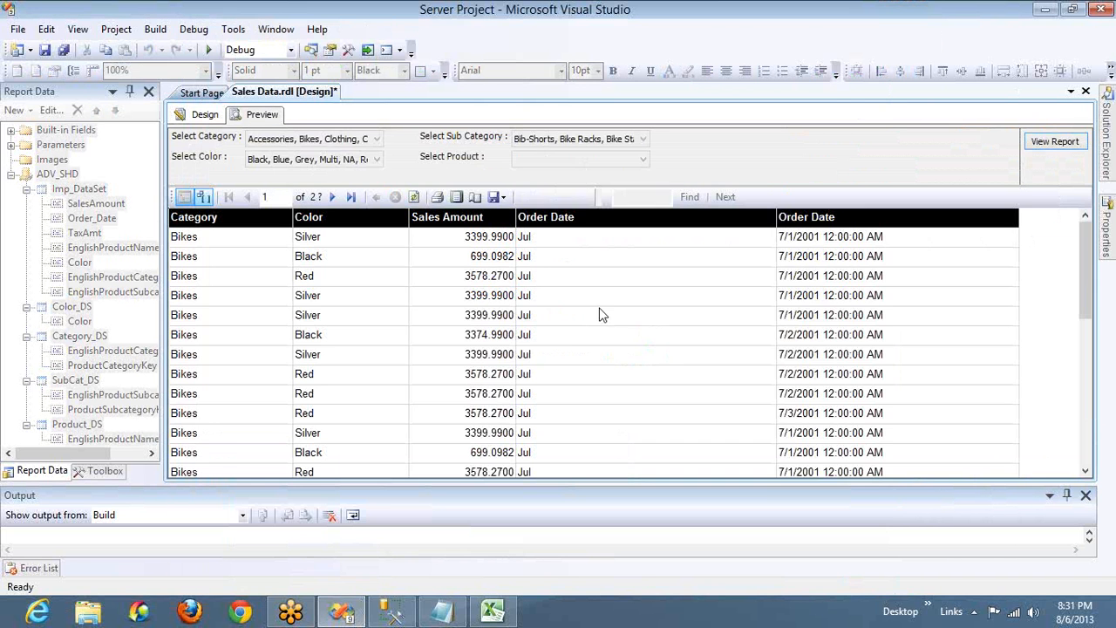
scroll(574, 313, down, 5)
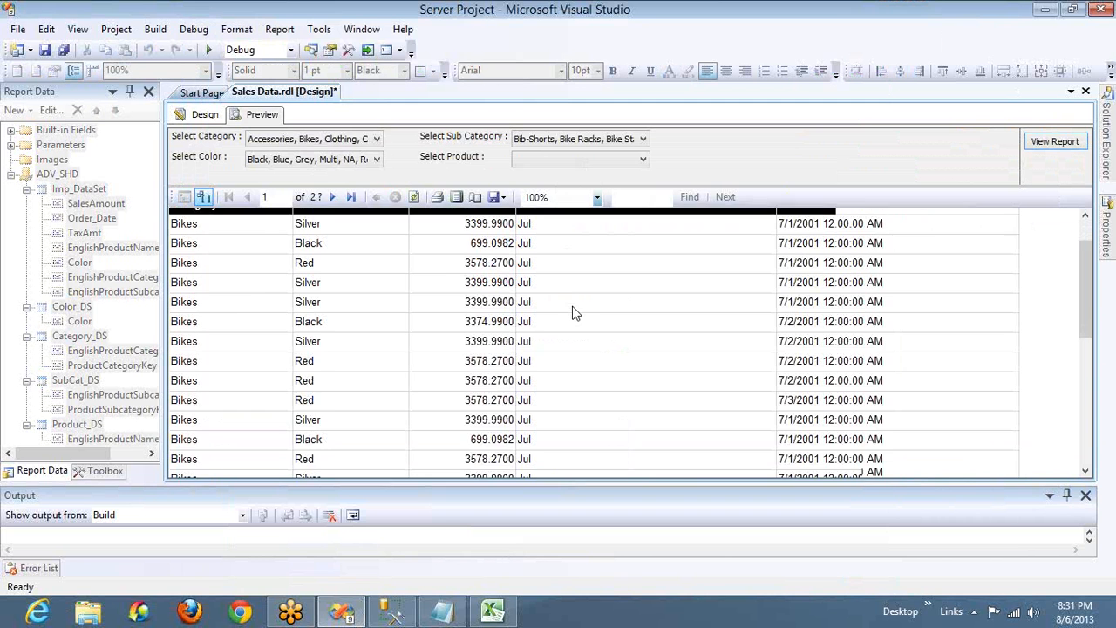
scroll(574, 314, down, 10)
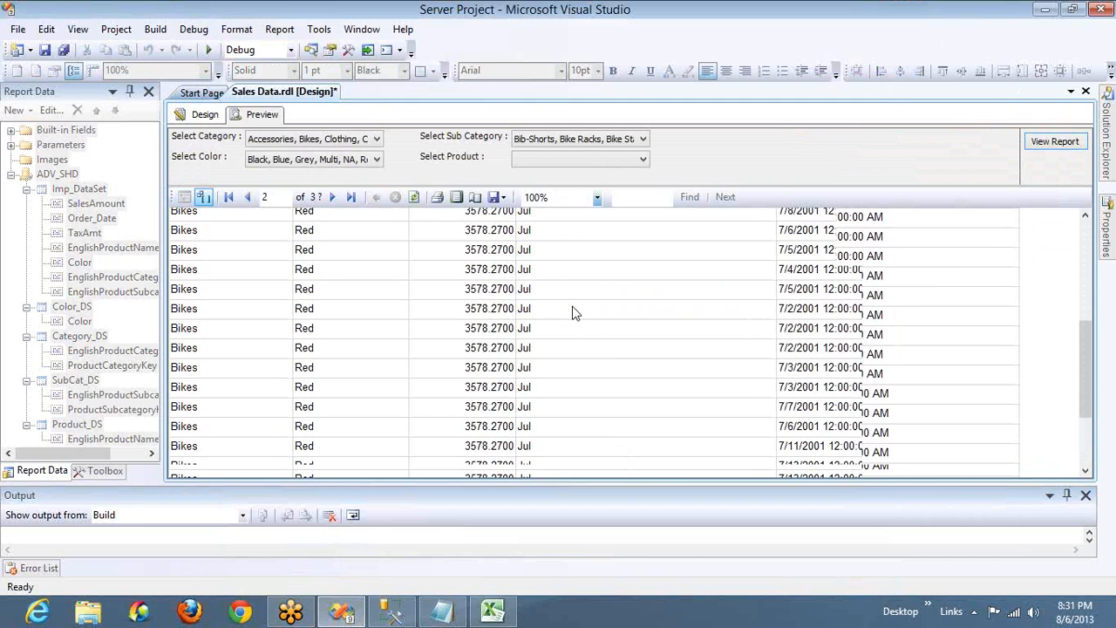
scroll(573, 314, down, 10)
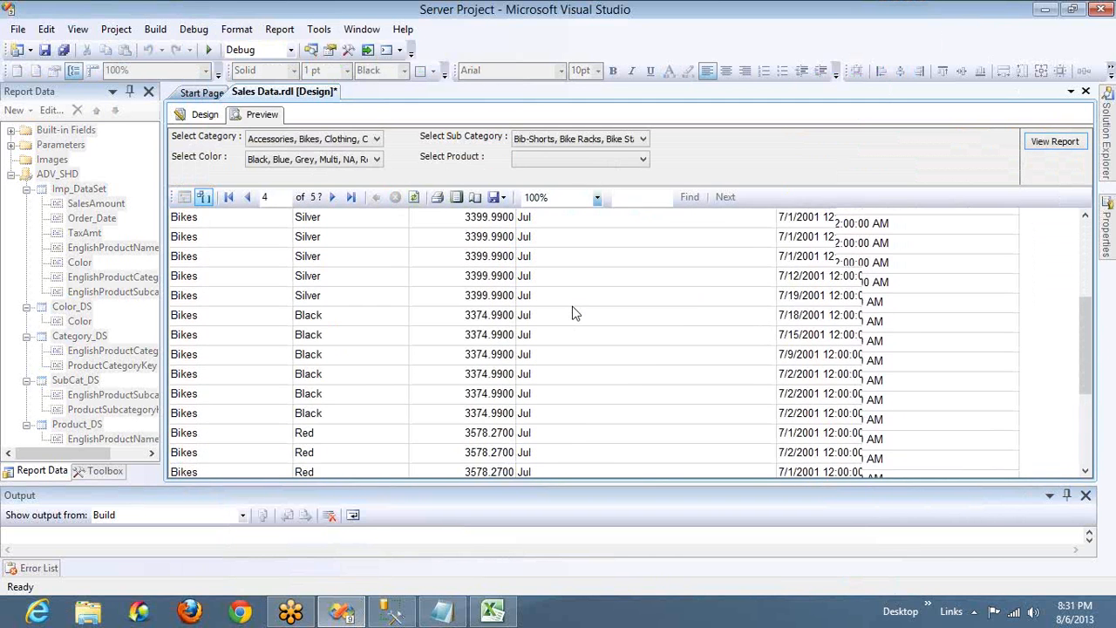
scroll(573, 314, down, 10)
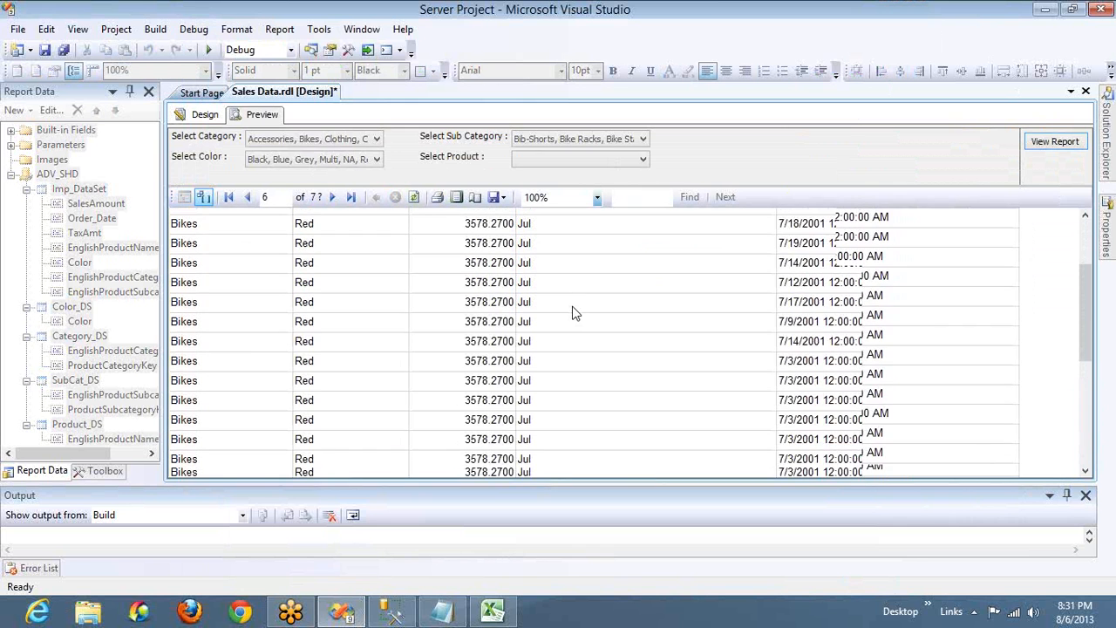
scroll(573, 314, down, 10)
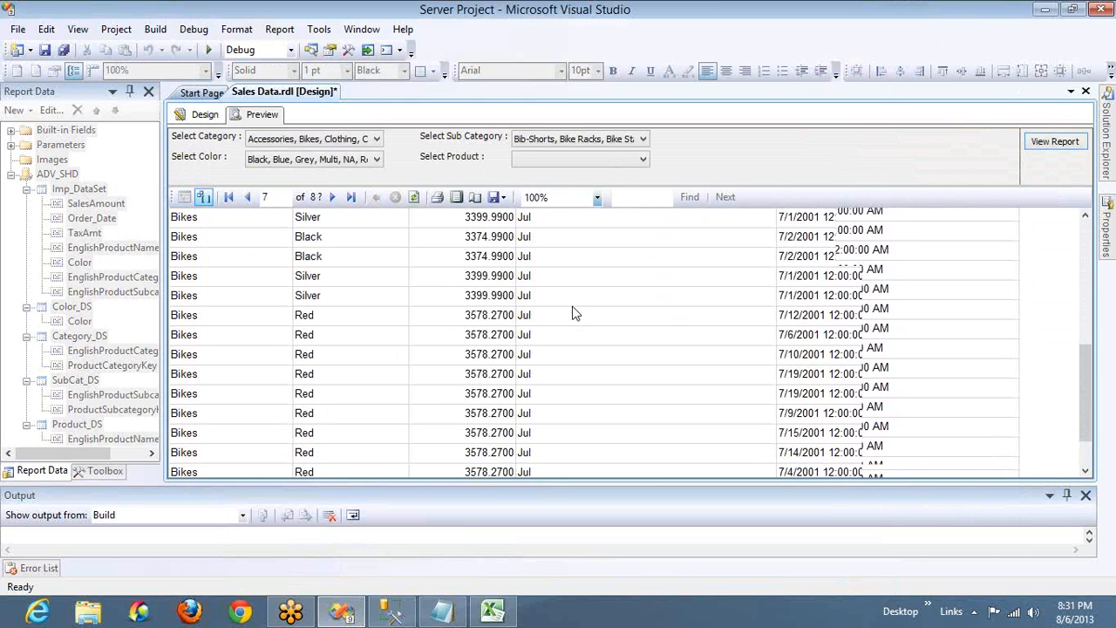
scroll(574, 314, down, 10)
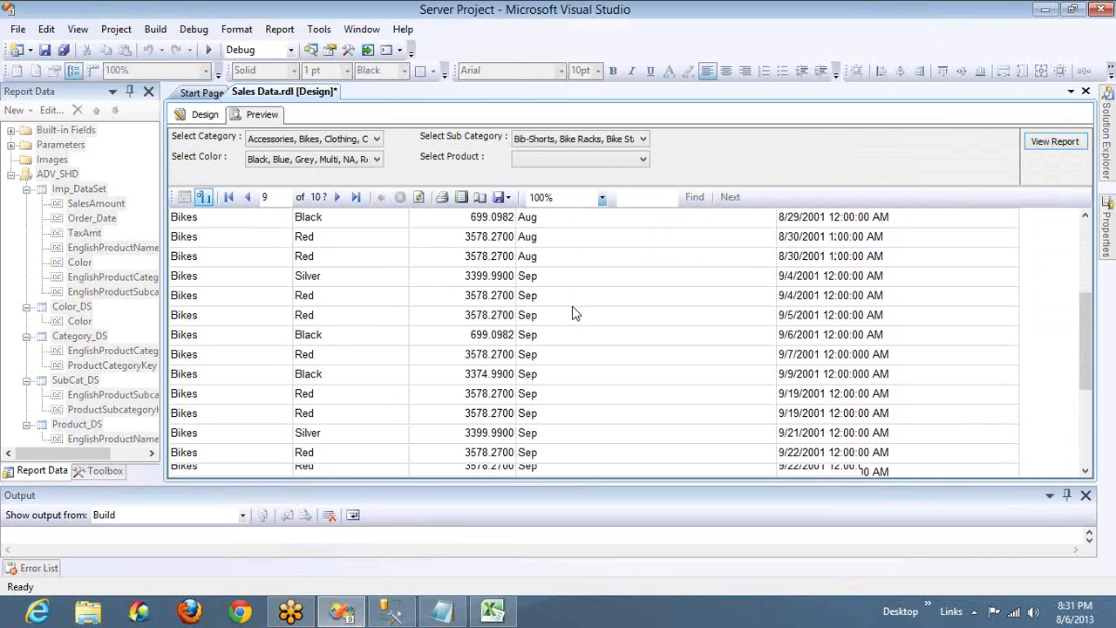
scroll(573, 314, down, 5)
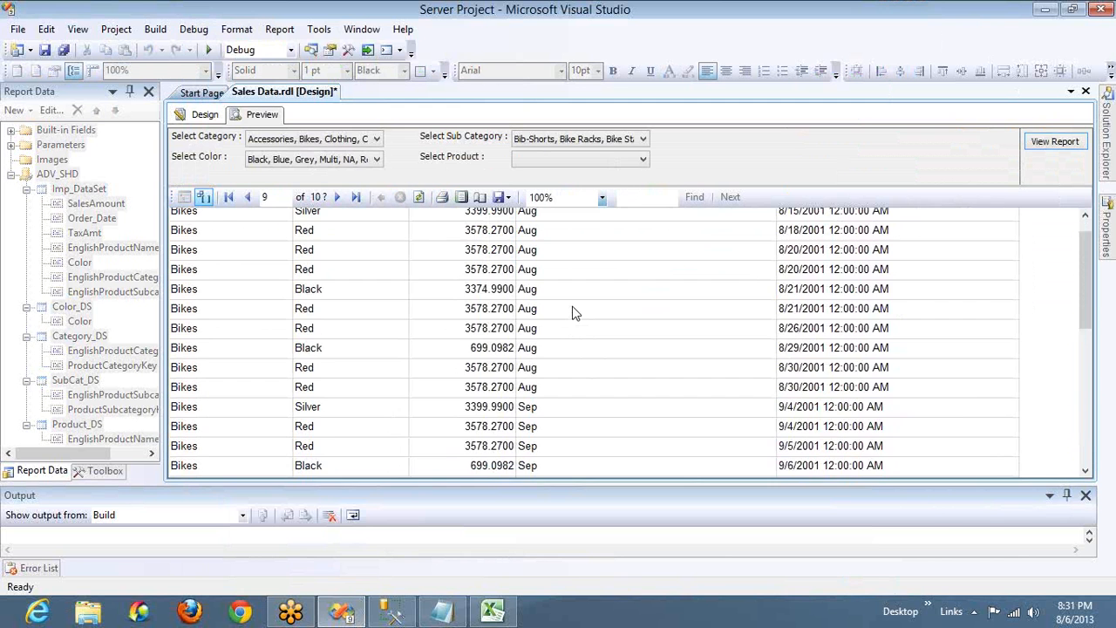
scroll(574, 314, down, 10)
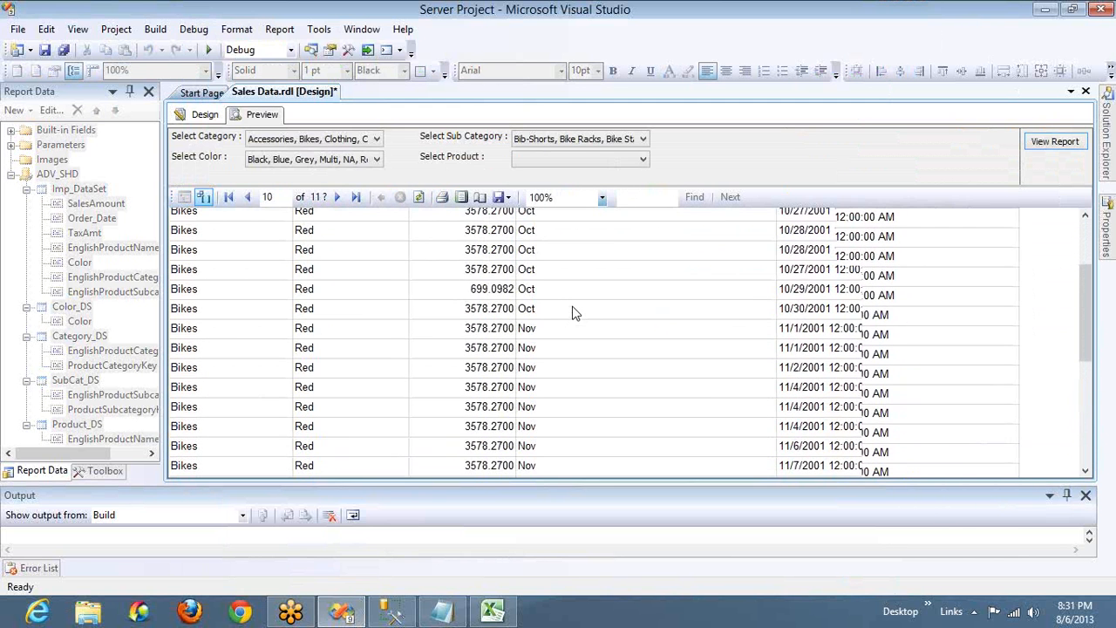
scroll(573, 314, down, 10)
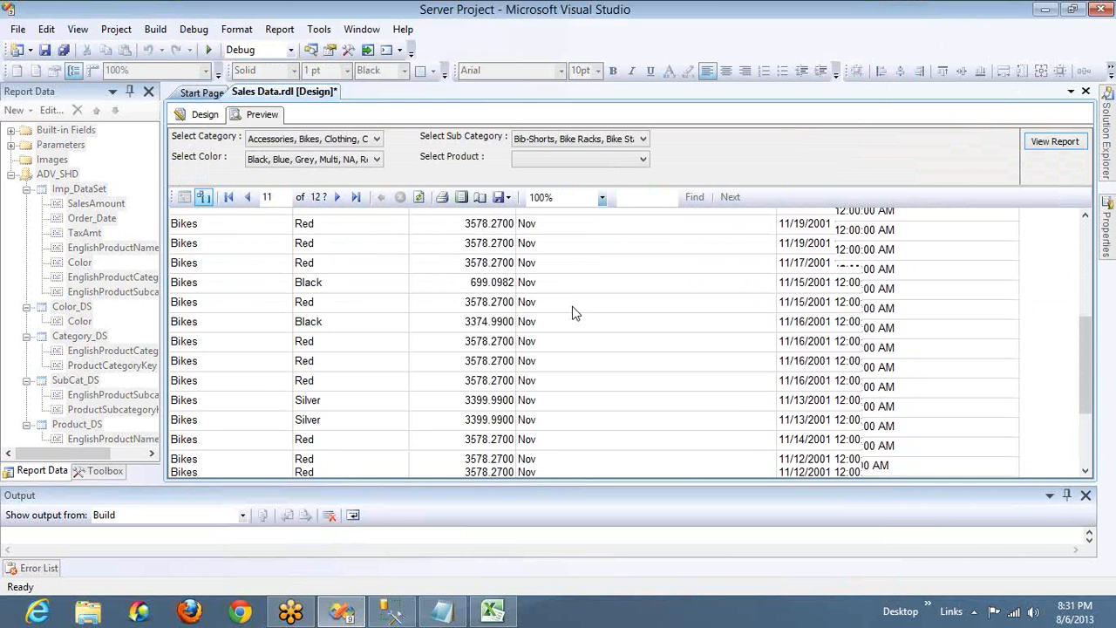
scroll(574, 314, down, 10)
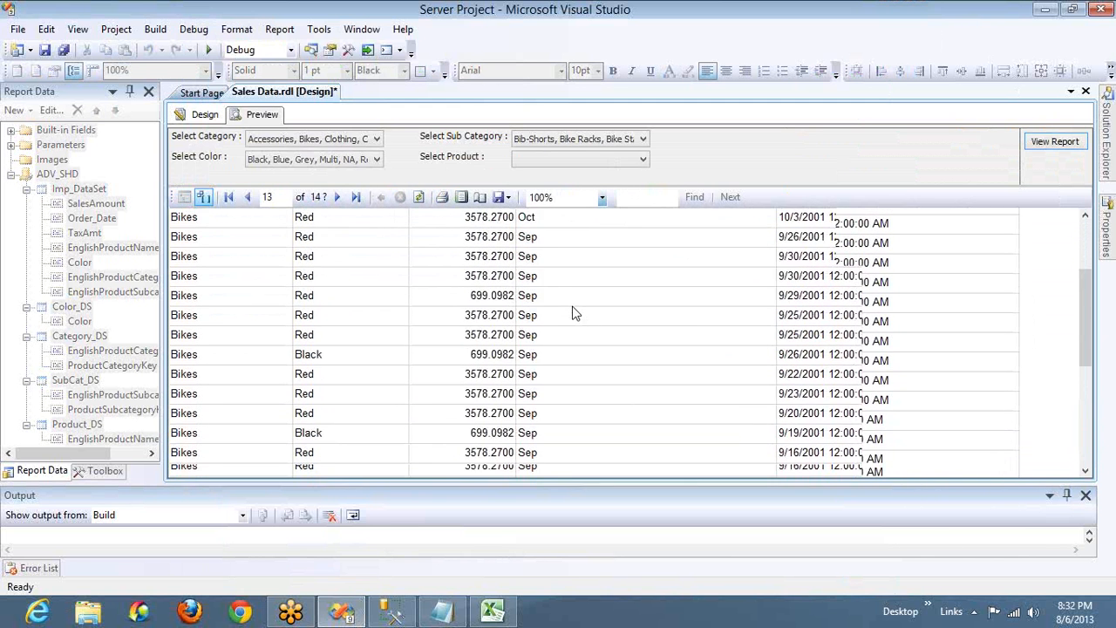
click(198, 117)
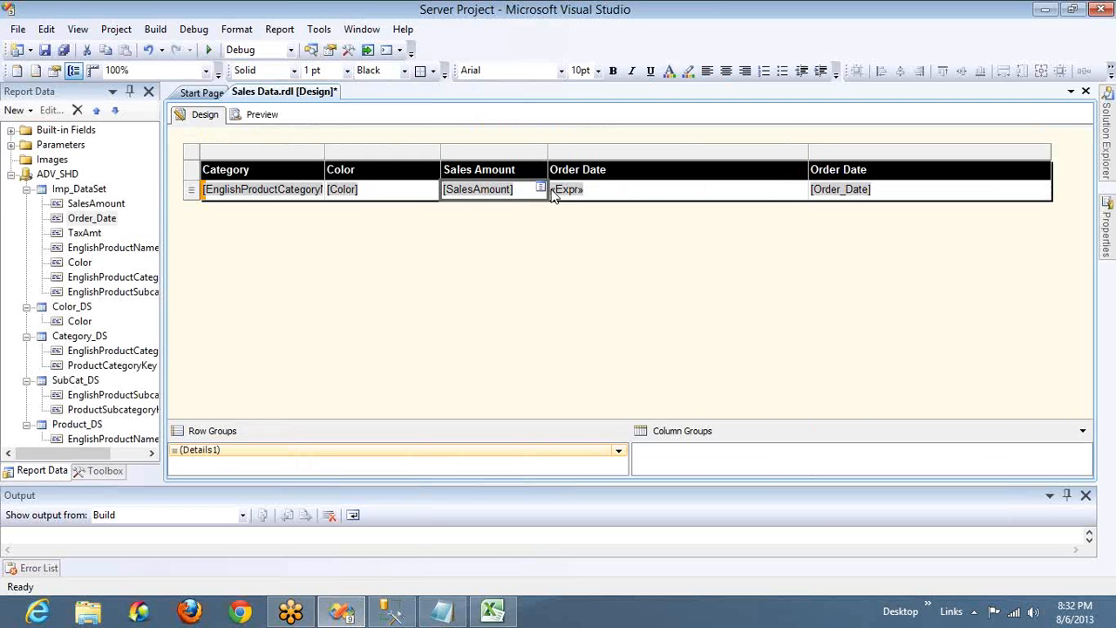
Step: Open the first Order Date detail cell's expression and read the Date & Time descriptions of Minute, Month, Now and Second
right_click(616, 191)
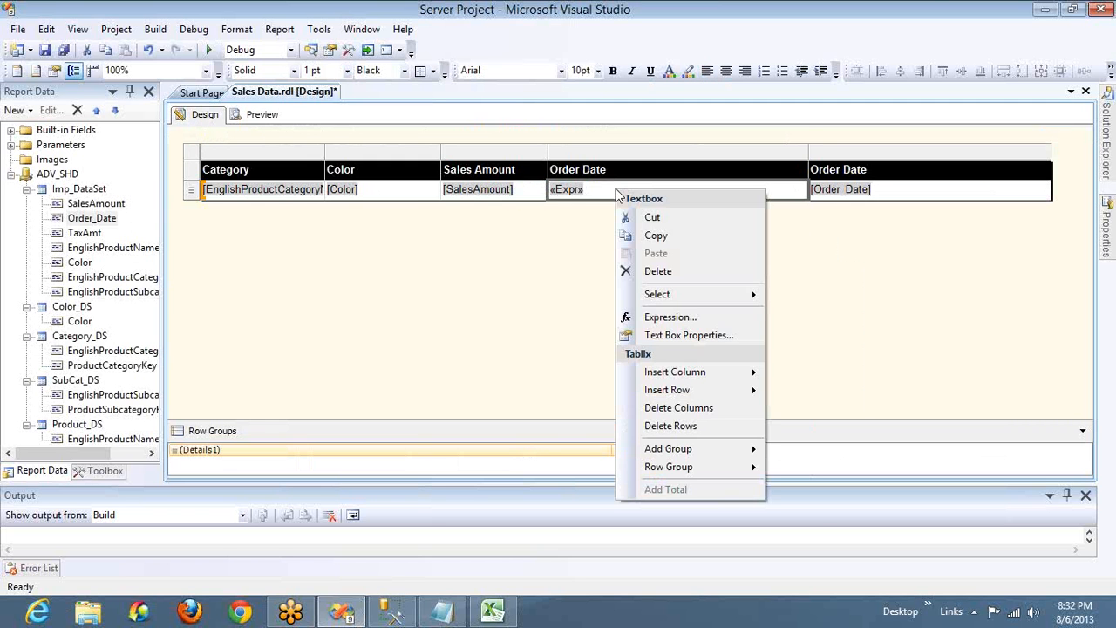
click(667, 316)
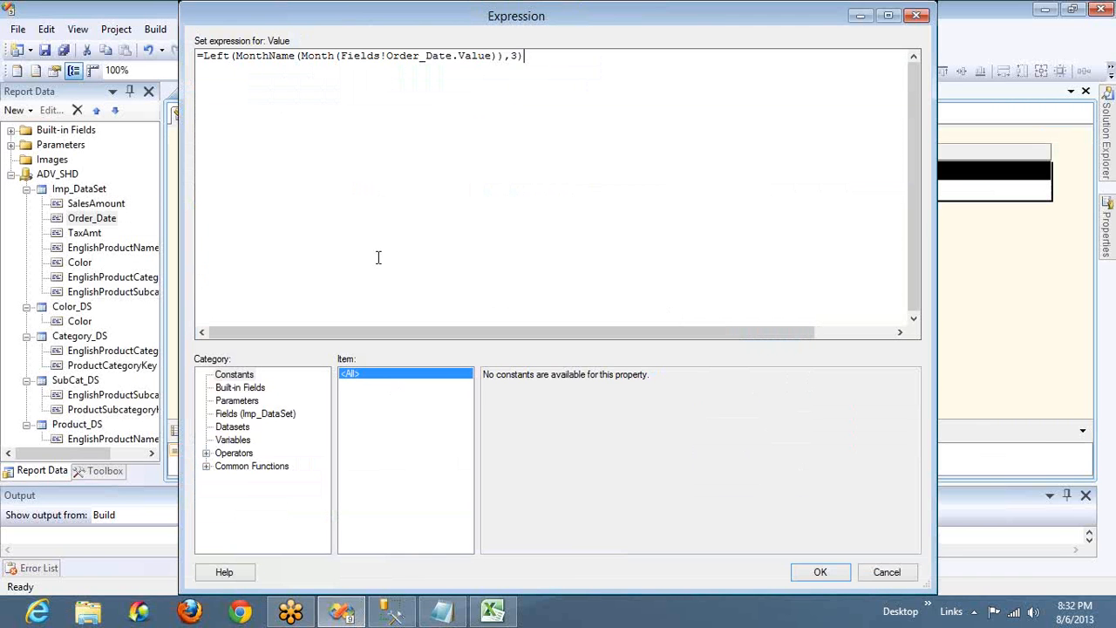
double_click(316, 56)
double_click(284, 56)
double_click(213, 58)
click(206, 466)
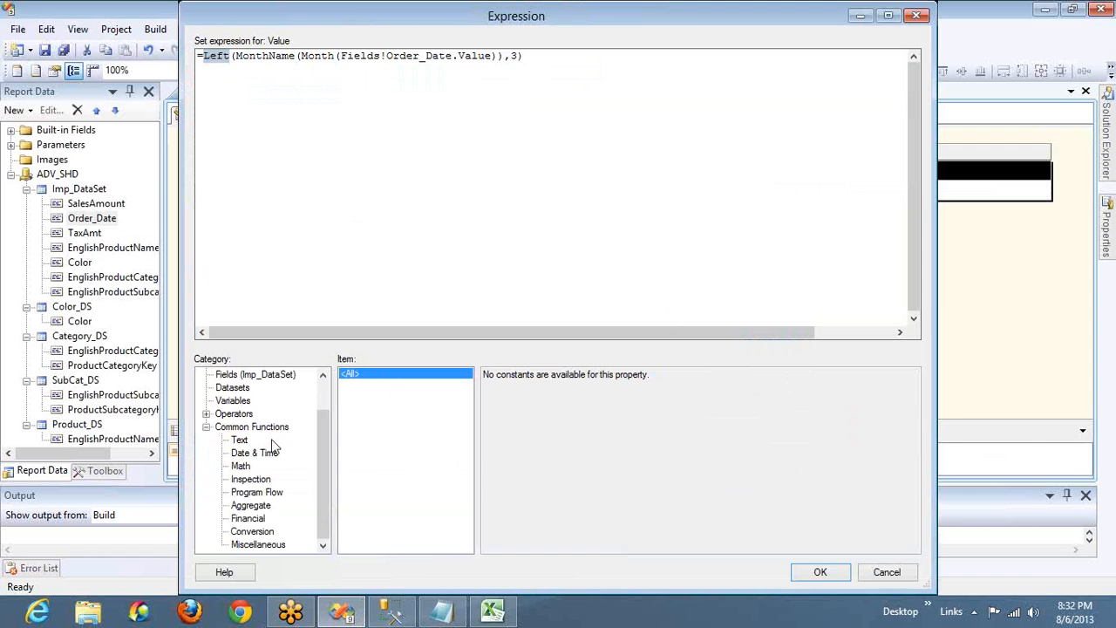
click(245, 455)
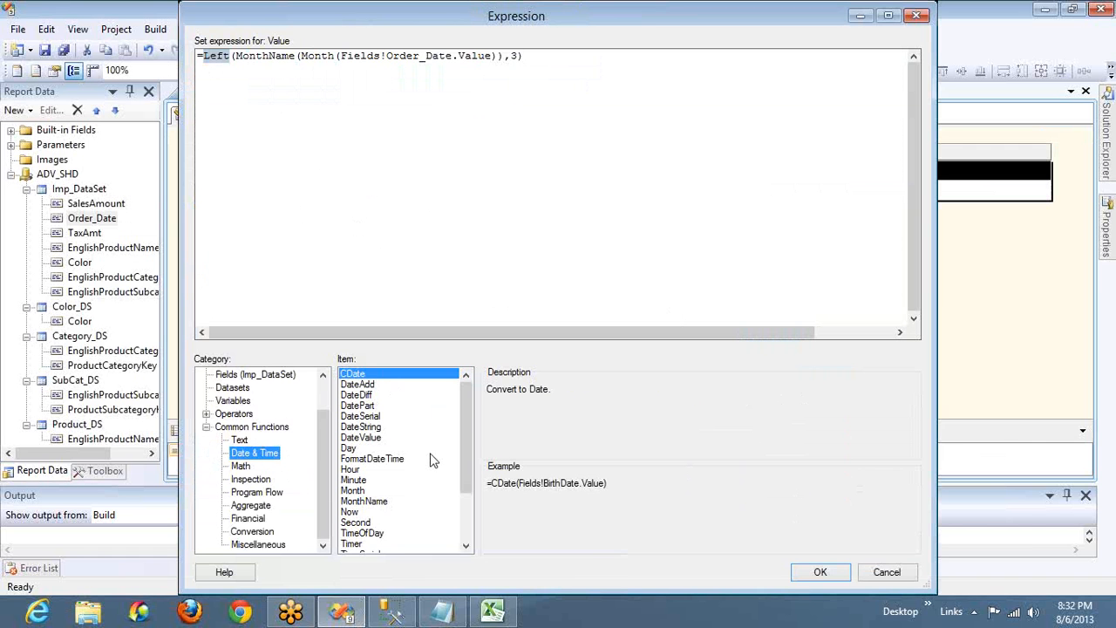
click(355, 480)
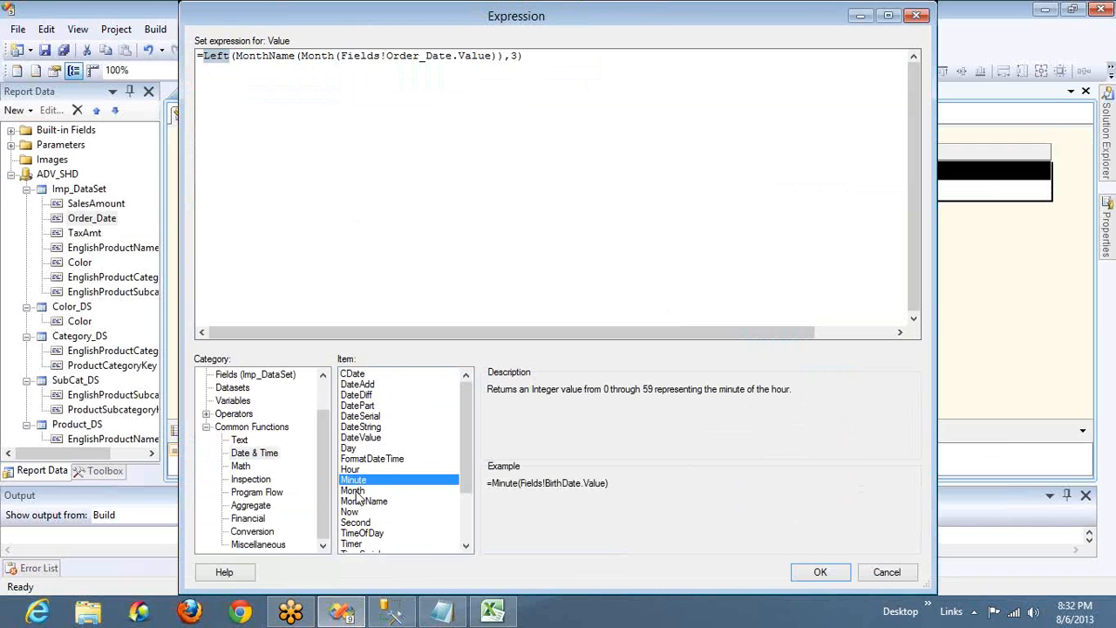
click(355, 492)
click(353, 511)
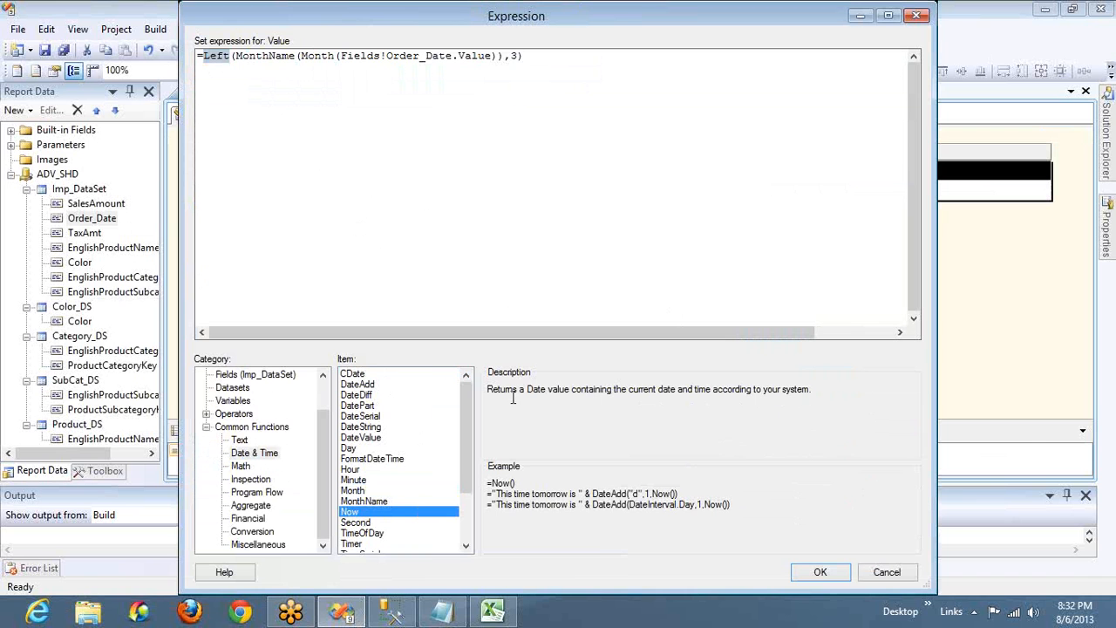
click(369, 524)
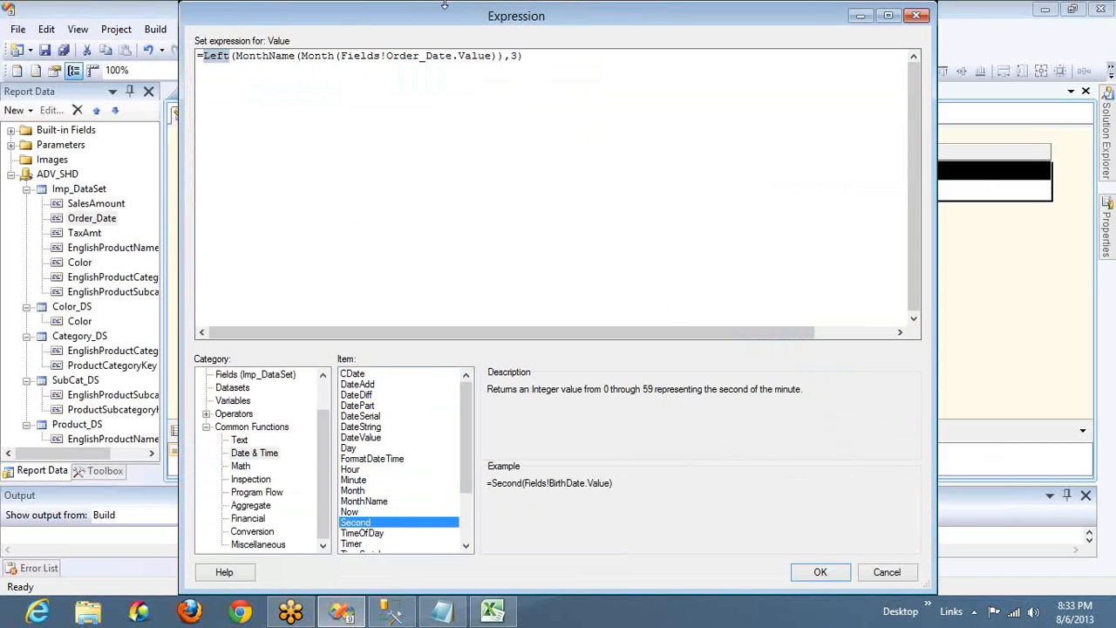
Step: Replace the whole Left/MonthName expression with =Second(Today()) and apply it
click(203, 56)
key(shift+End)
text(Se)
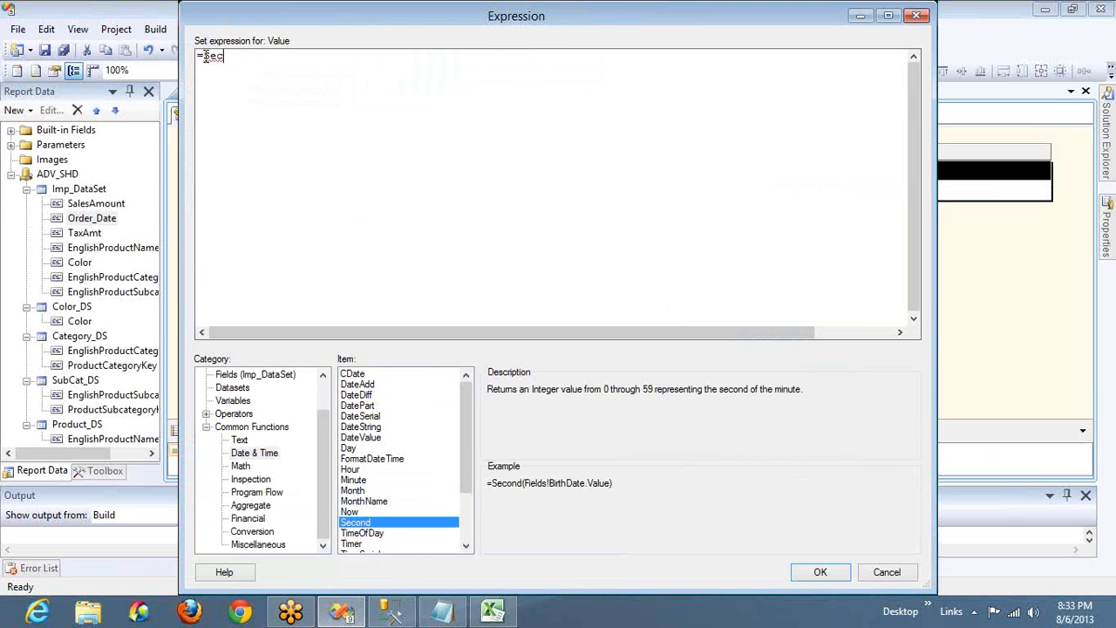
text(c(Today)
text(())
text(ond)
click(830, 572)
Step: Preview the report, refresh it to check the seconds in the first Order Date column, and return to the design
click(260, 117)
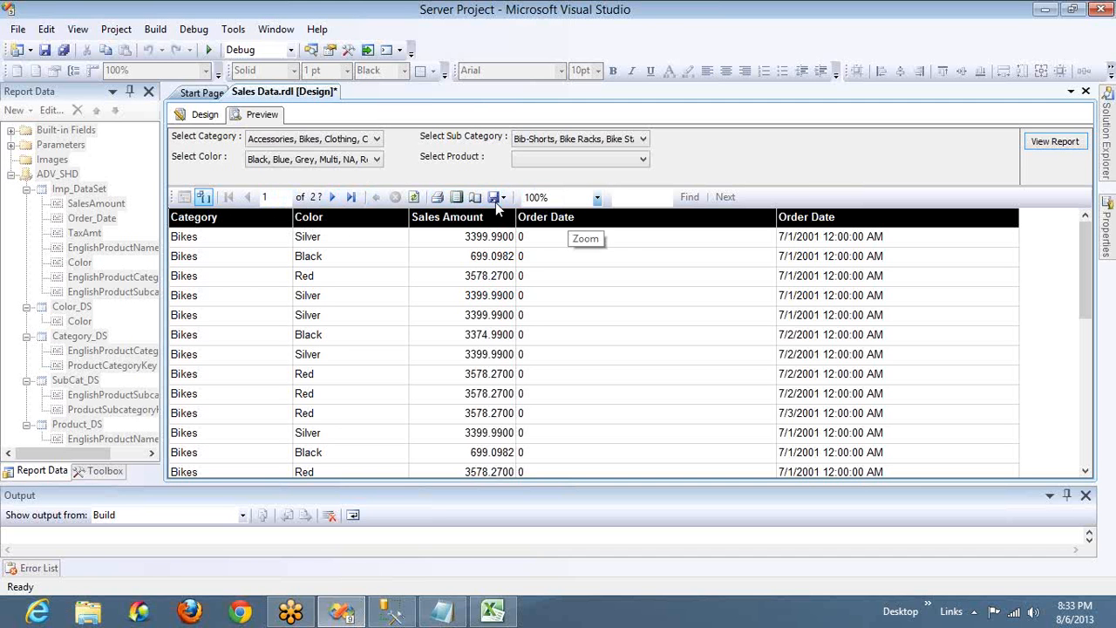
click(415, 198)
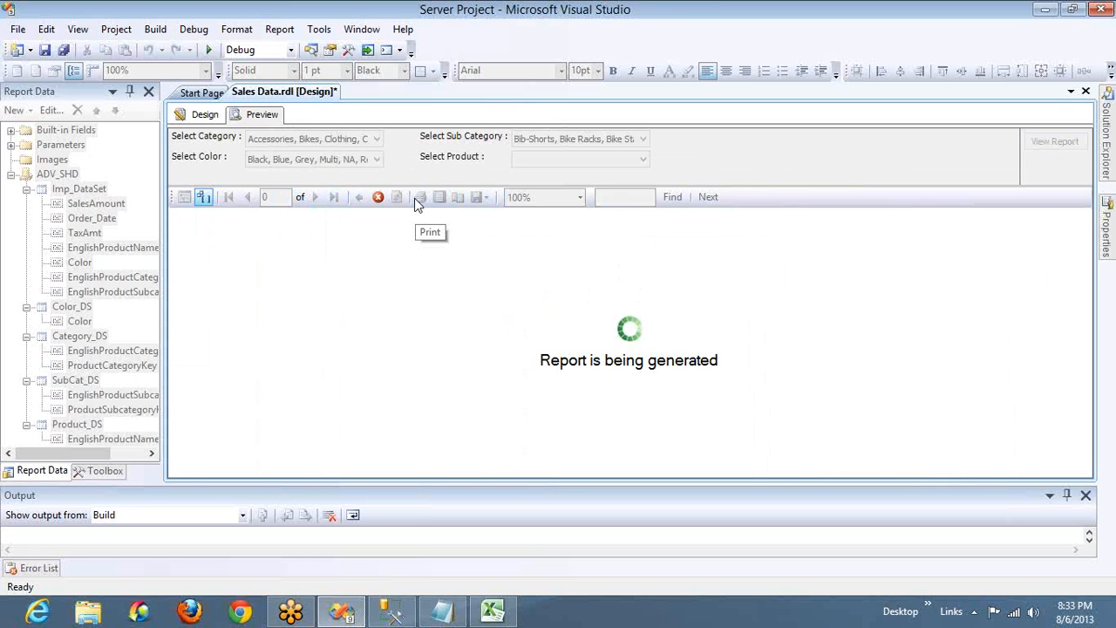
click(207, 116)
Step: Change Today to Now in the first Order Date cell's expression so it reads =Second(Now()), and apply it
click(524, 194)
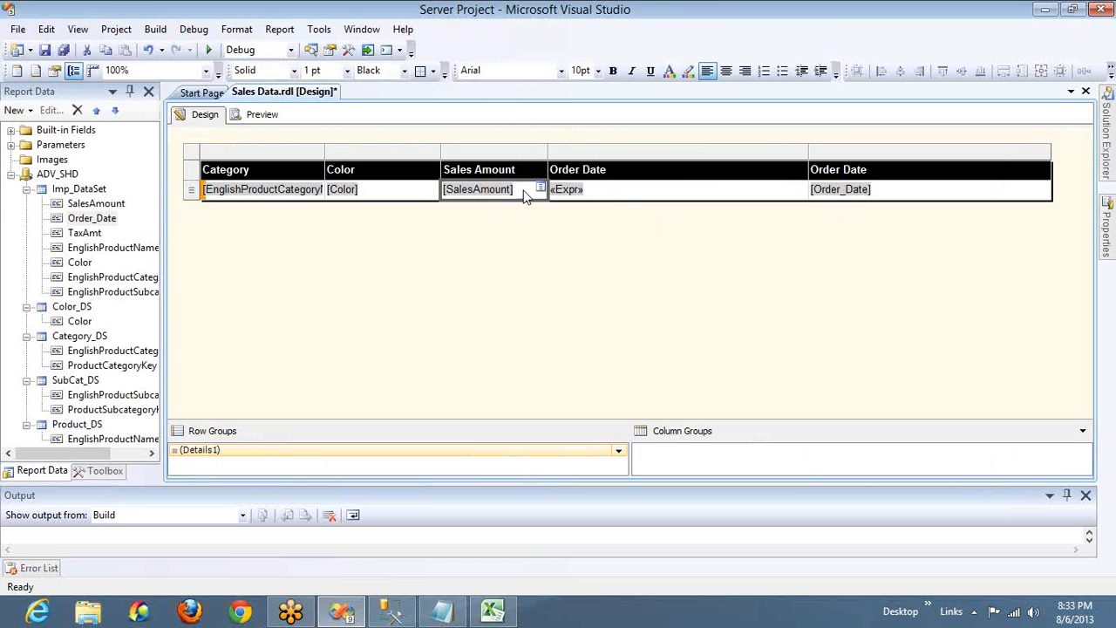
right_click(609, 191)
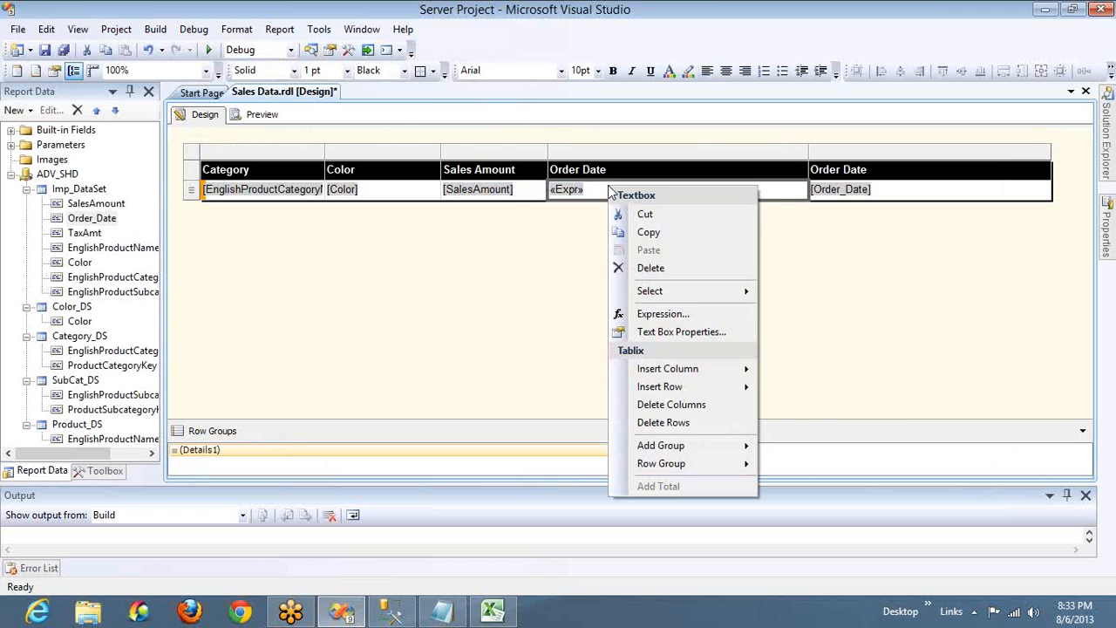
click(650, 316)
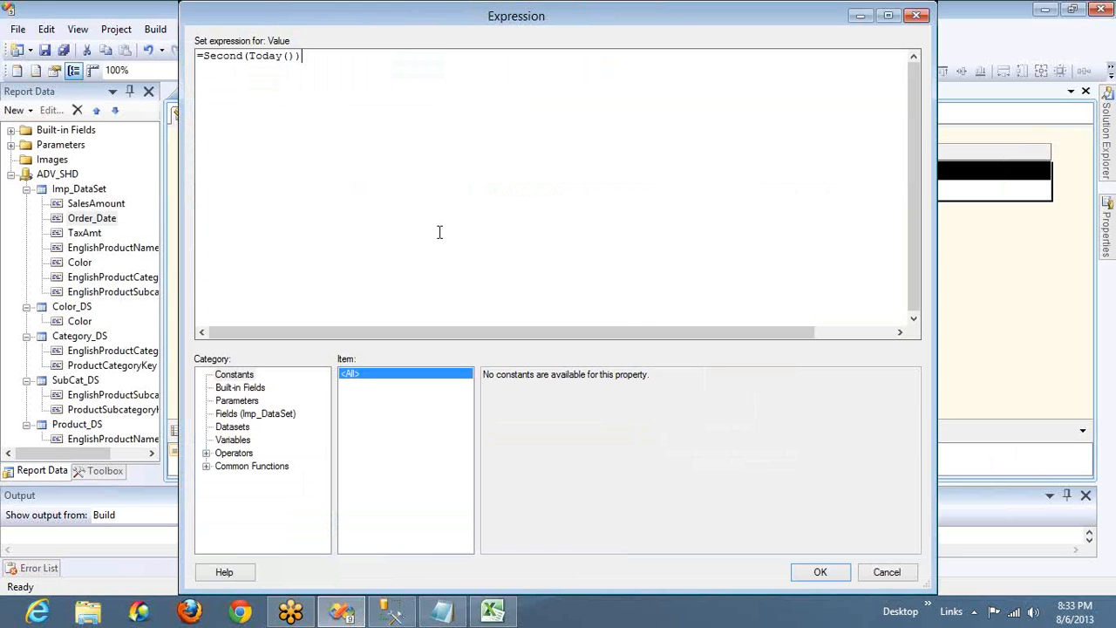
double_click(285, 56)
text(Now)
click(822, 573)
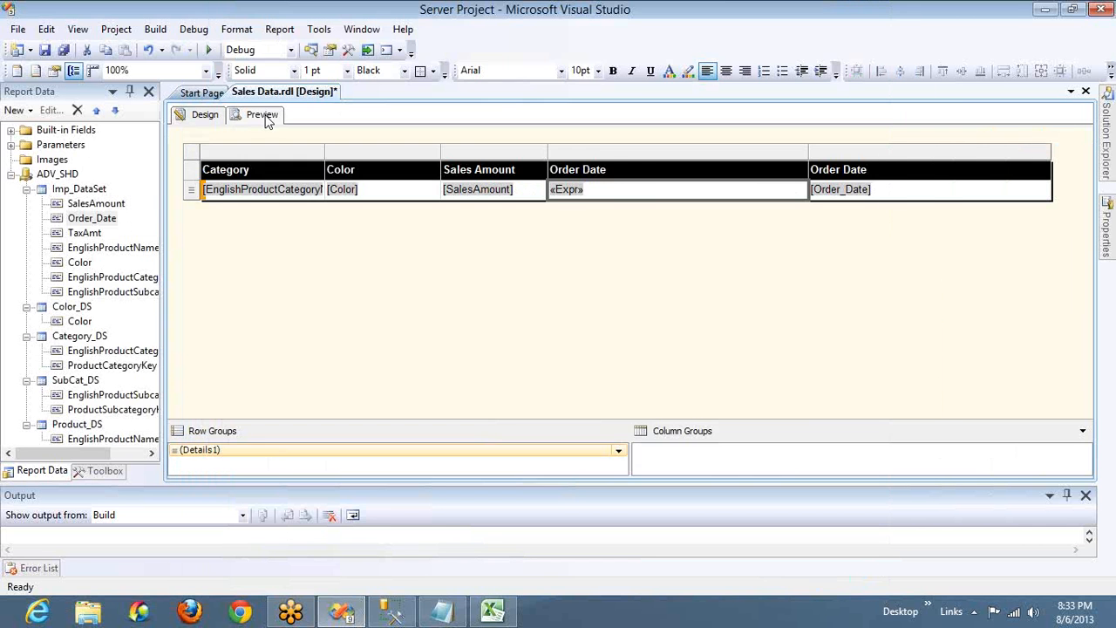
Step: Preview the report and refresh it repeatedly to compare the seconds values, then return to the design
click(262, 114)
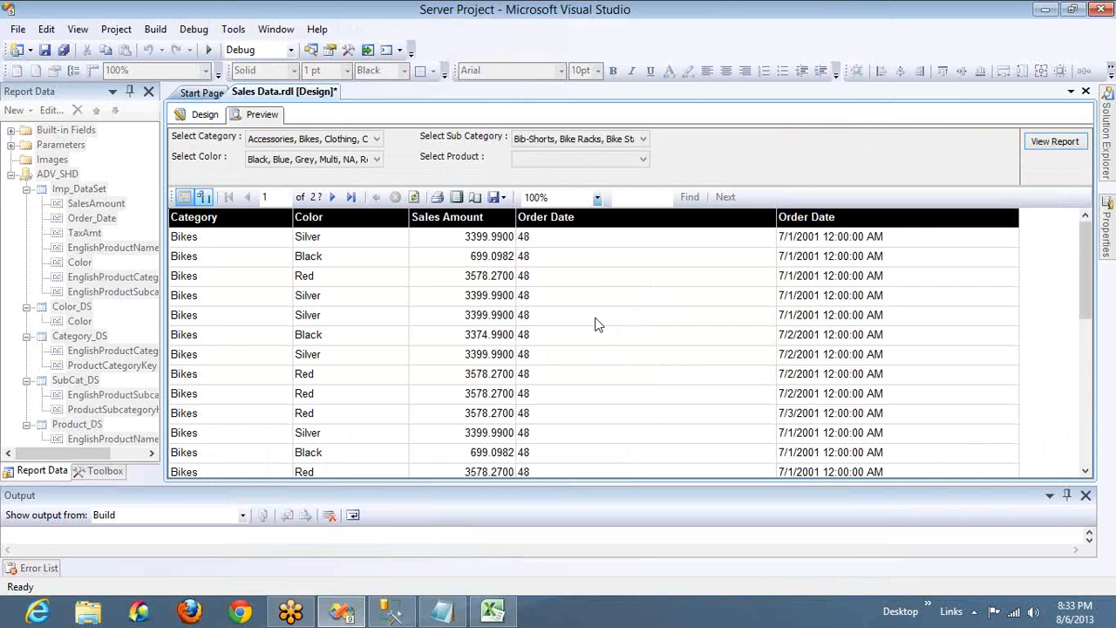
click(413, 198)
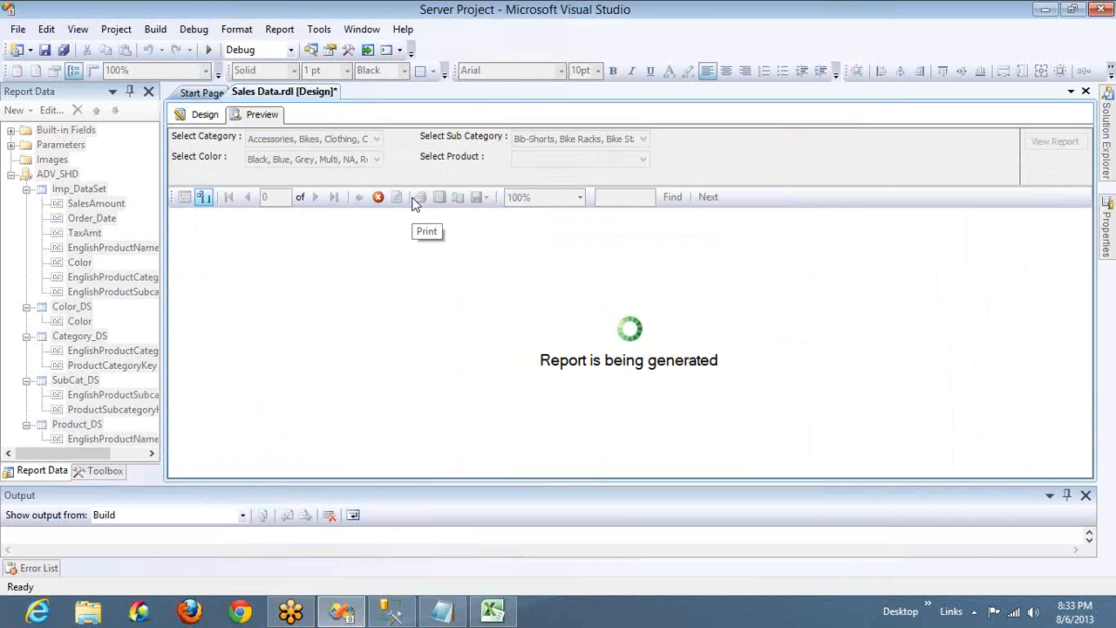
click(413, 198)
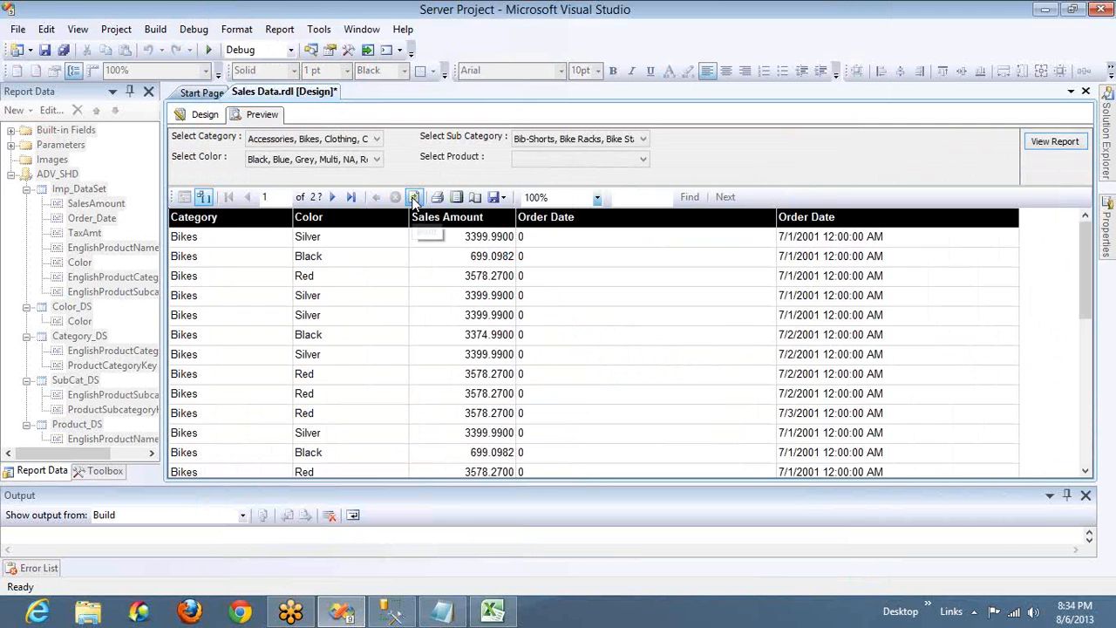
click(414, 199)
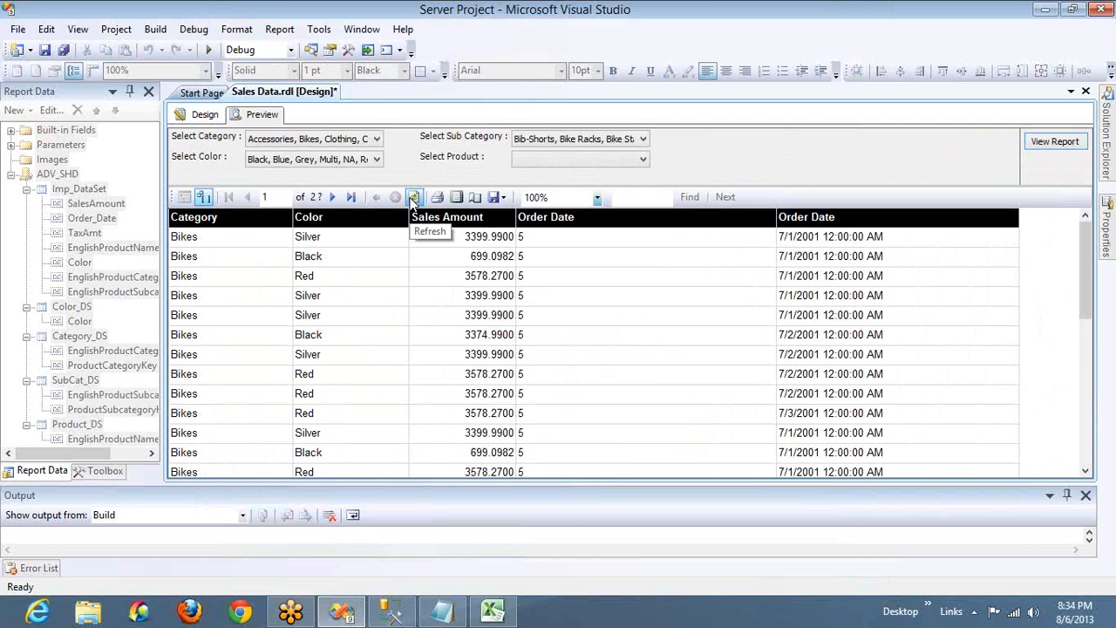
click(414, 199)
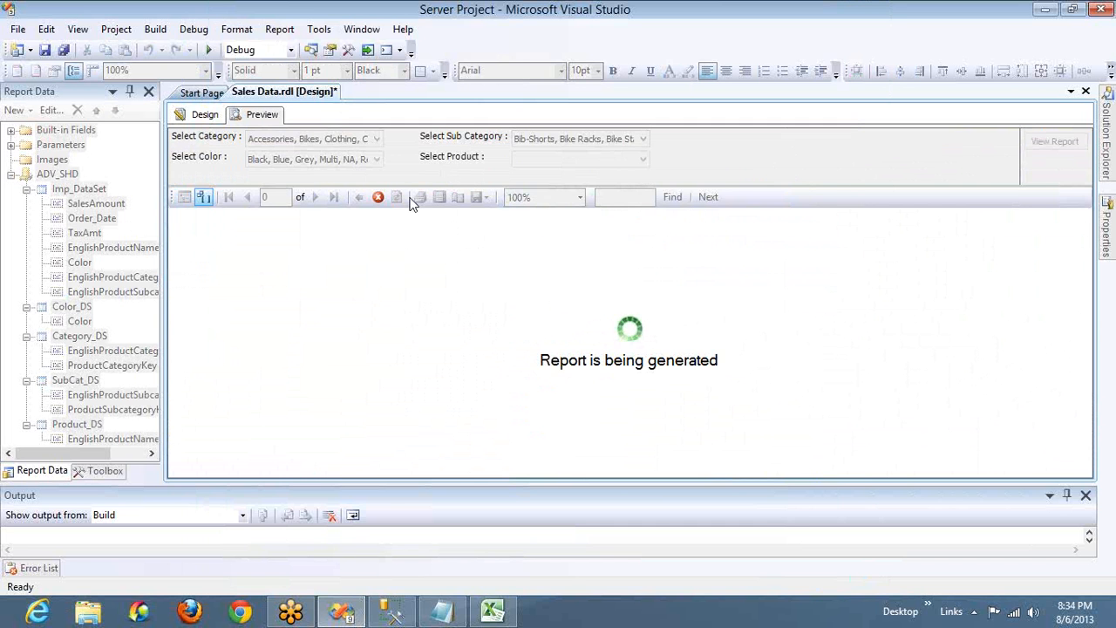
click(414, 199)
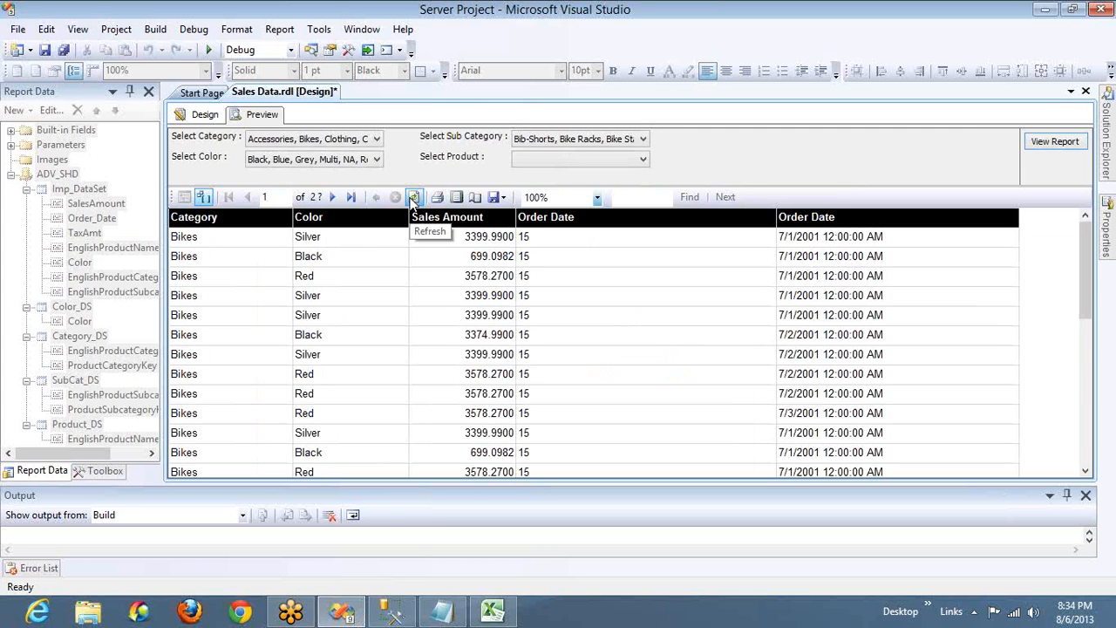
click(414, 199)
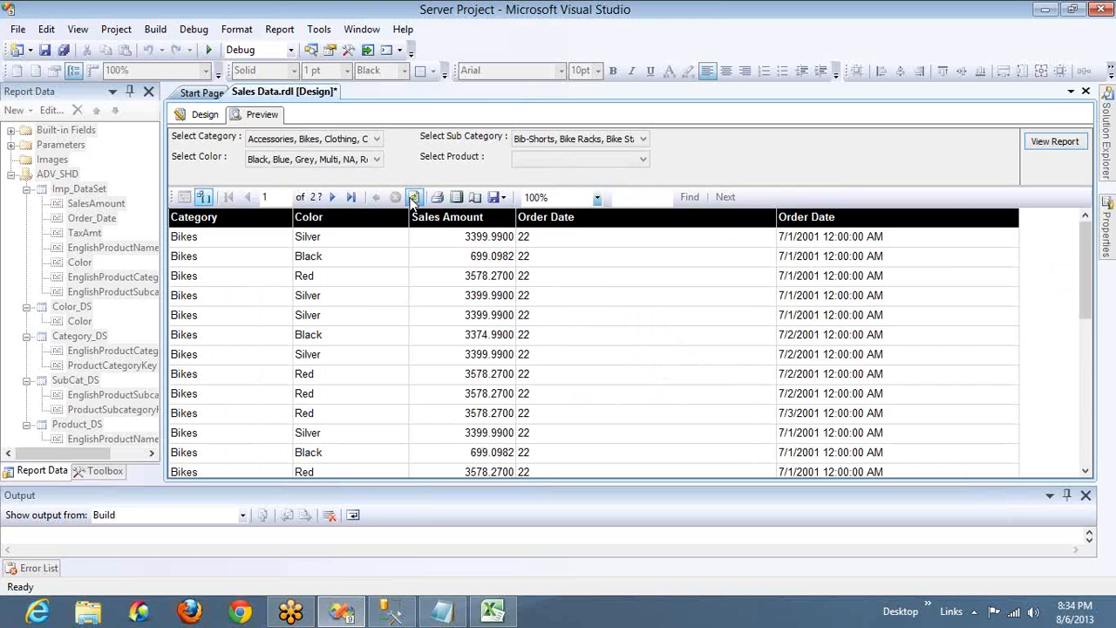
click(412, 199)
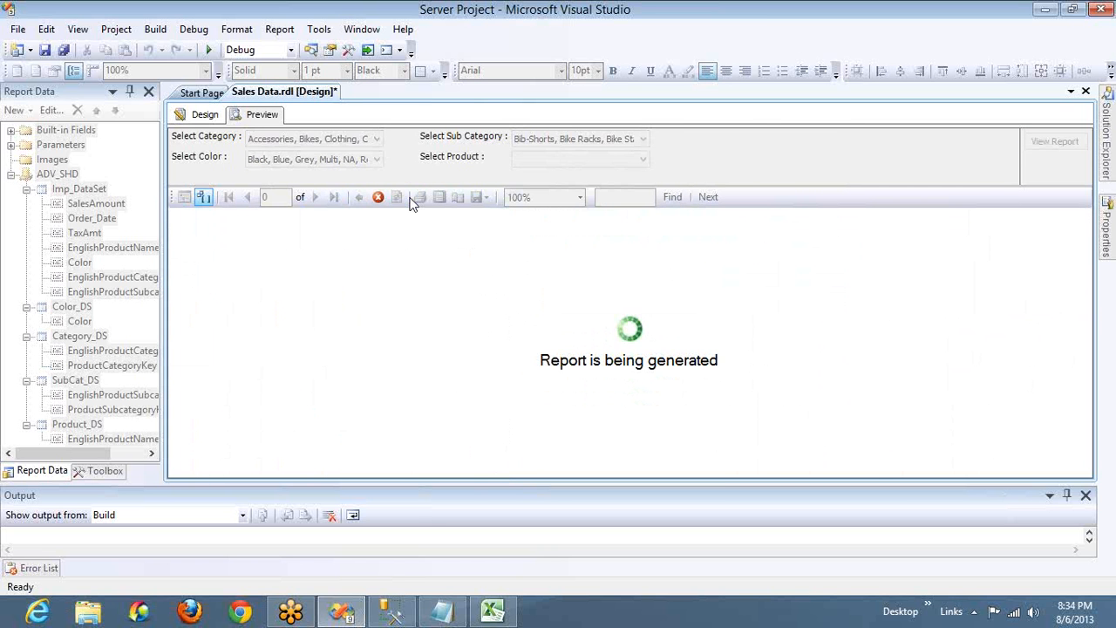
click(207, 115)
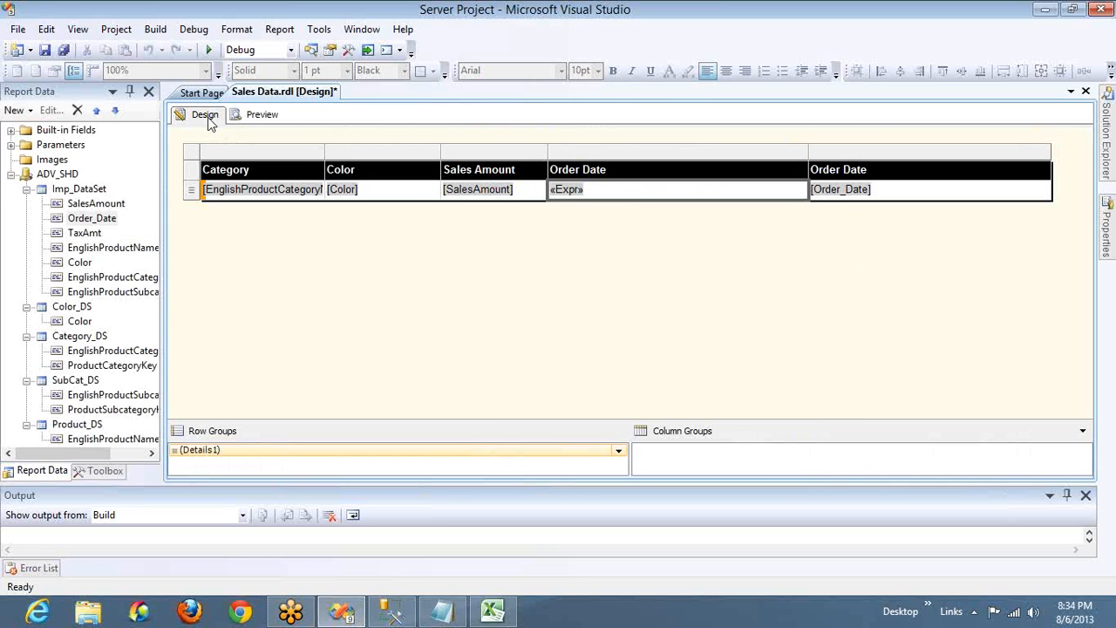
Step: Reopen the first Order Date cell's expression and review the Day, Hour, Minute, Month, Second and TimeOfDay function descriptions
click(527, 194)
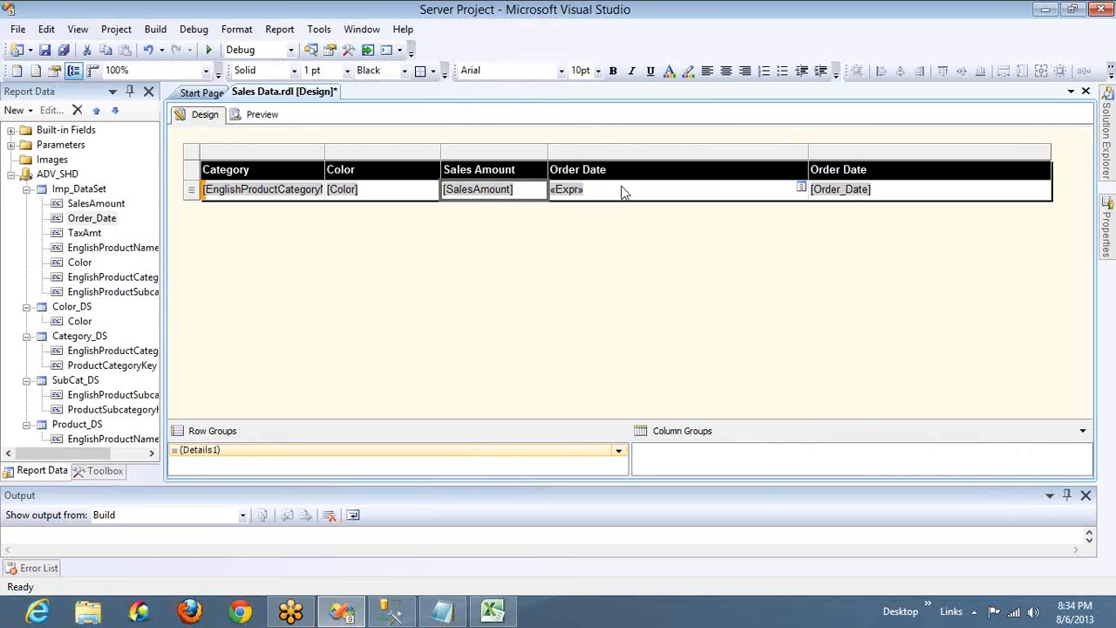
right_click(622, 192)
click(670, 316)
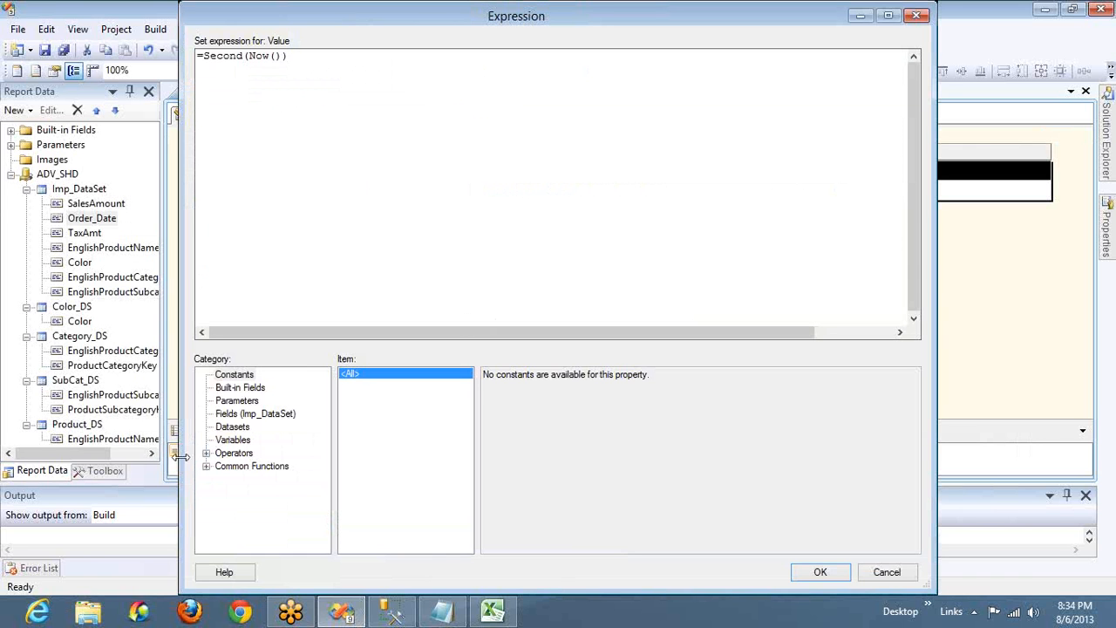
click(207, 467)
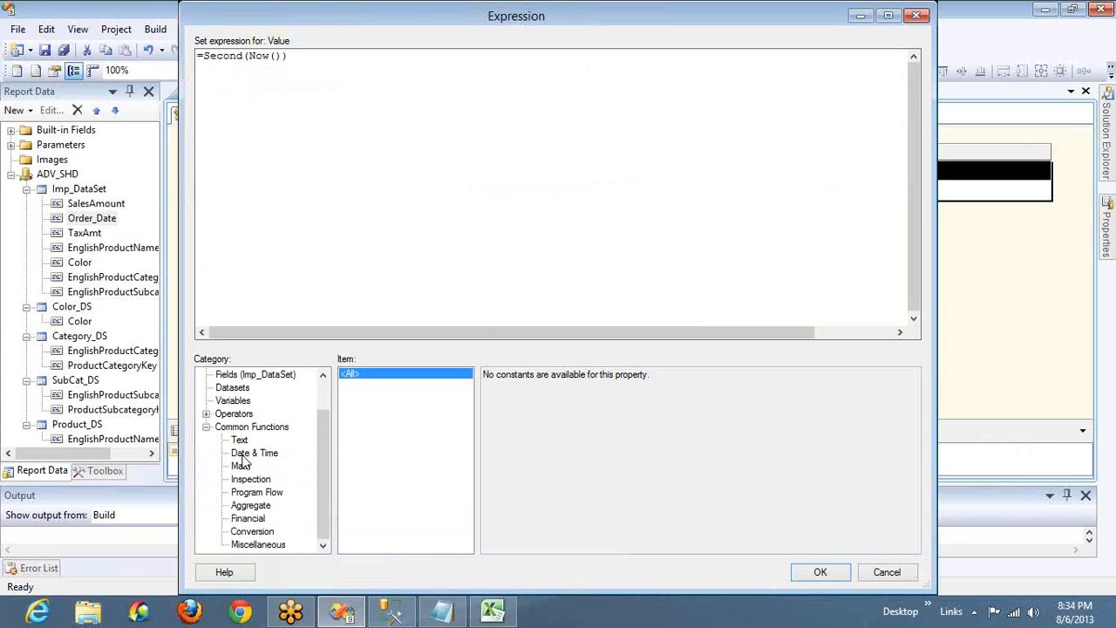
click(244, 454)
click(350, 450)
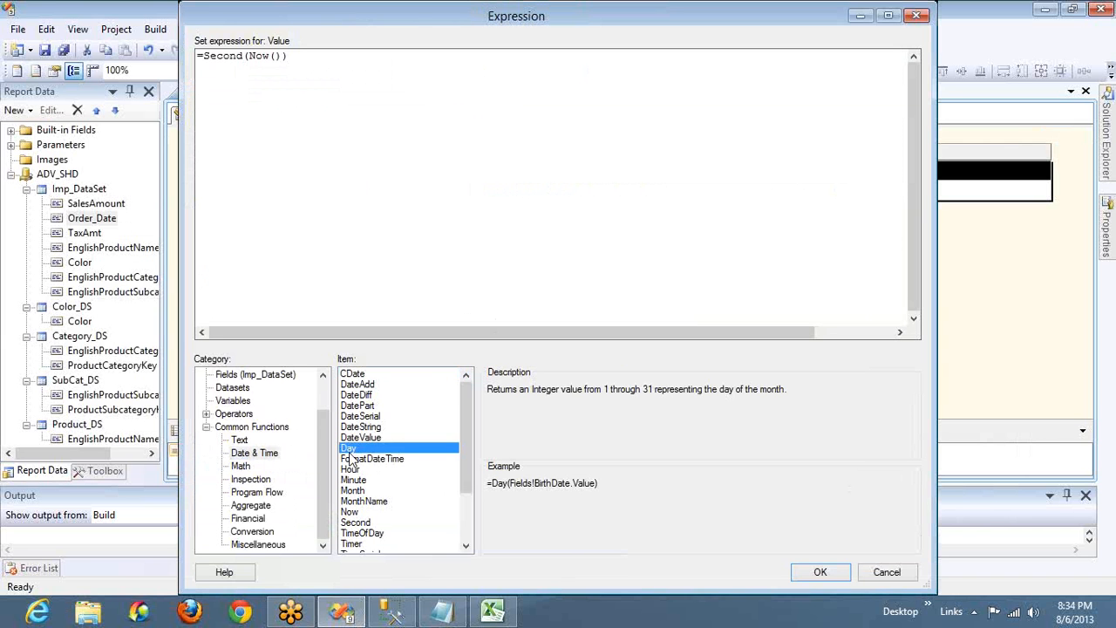
click(354, 471)
click(357, 480)
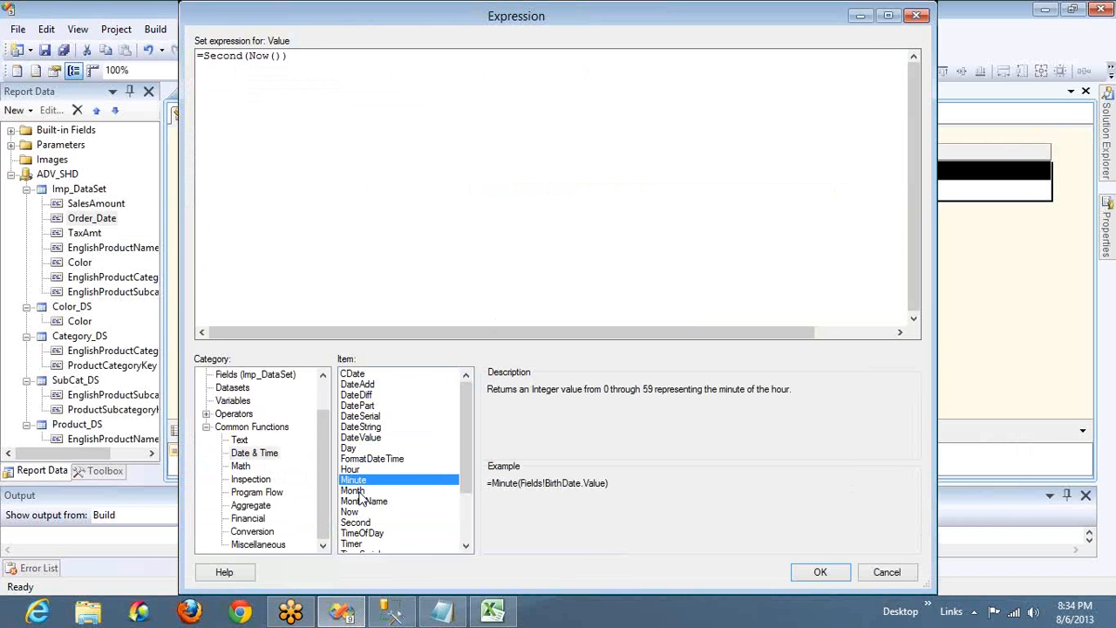
click(357, 491)
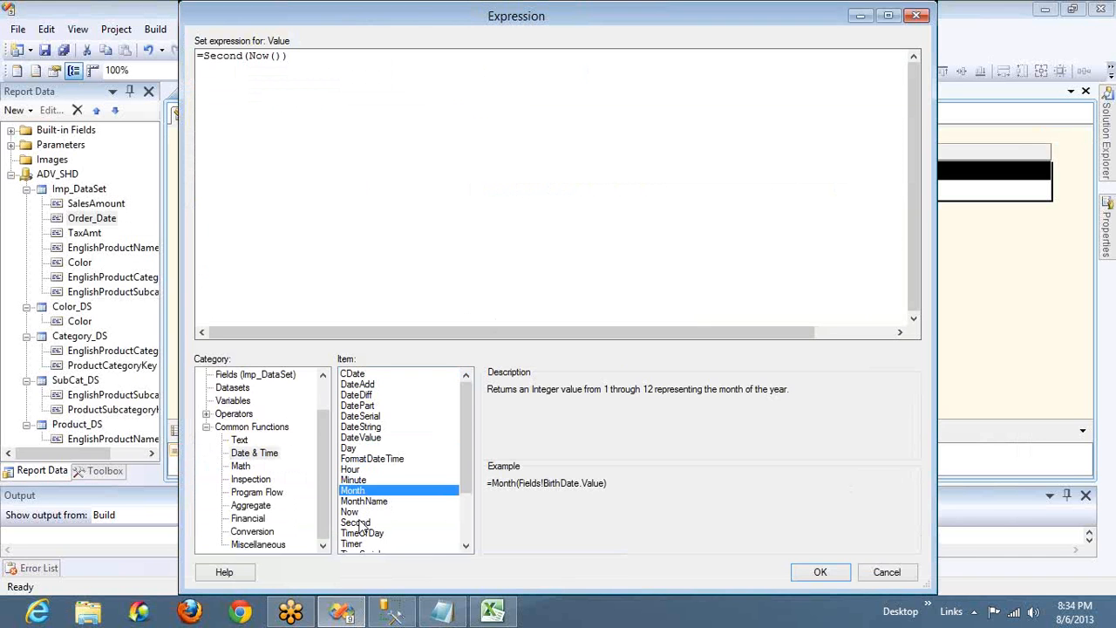
click(359, 521)
click(360, 528)
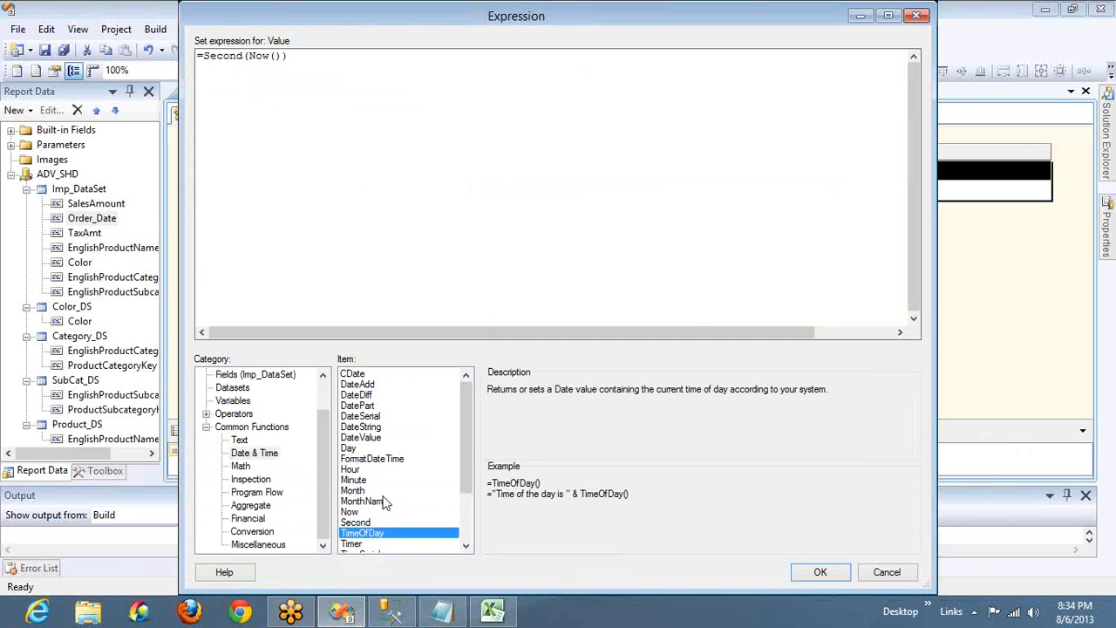
Step: Replace the Second(Now()) expression with the TimeOfDay function and apply it
click(204, 56)
key(shift+End)
key(Delete)
text(TimeofDay)
click(821, 572)
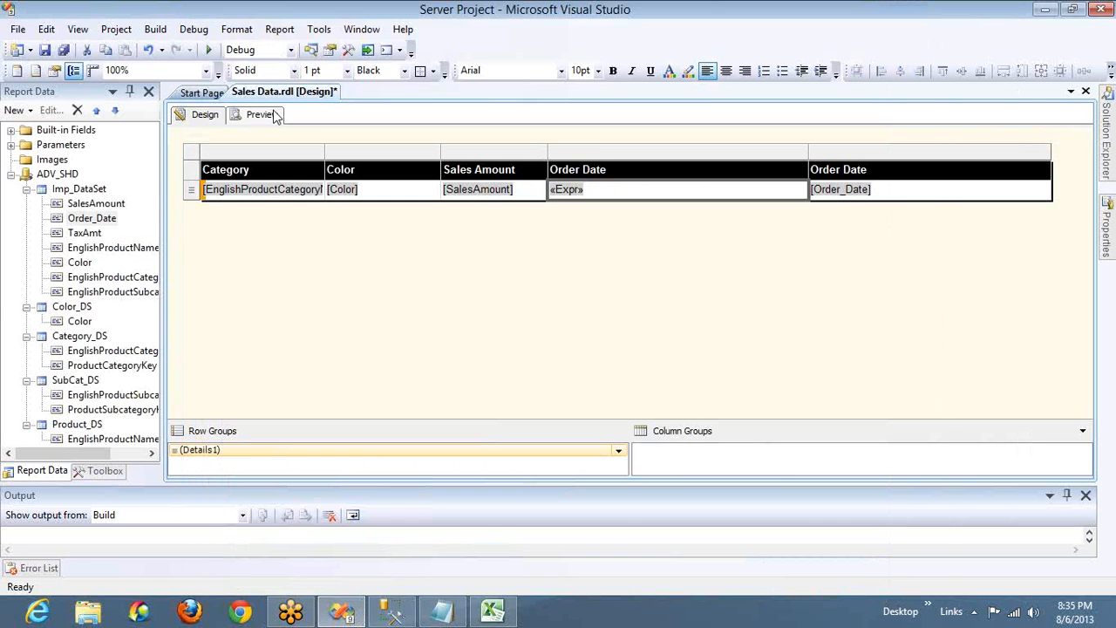
Step: Preview the report, refresh it to check the time of day in the first Order Date column, and return to the design
click(260, 114)
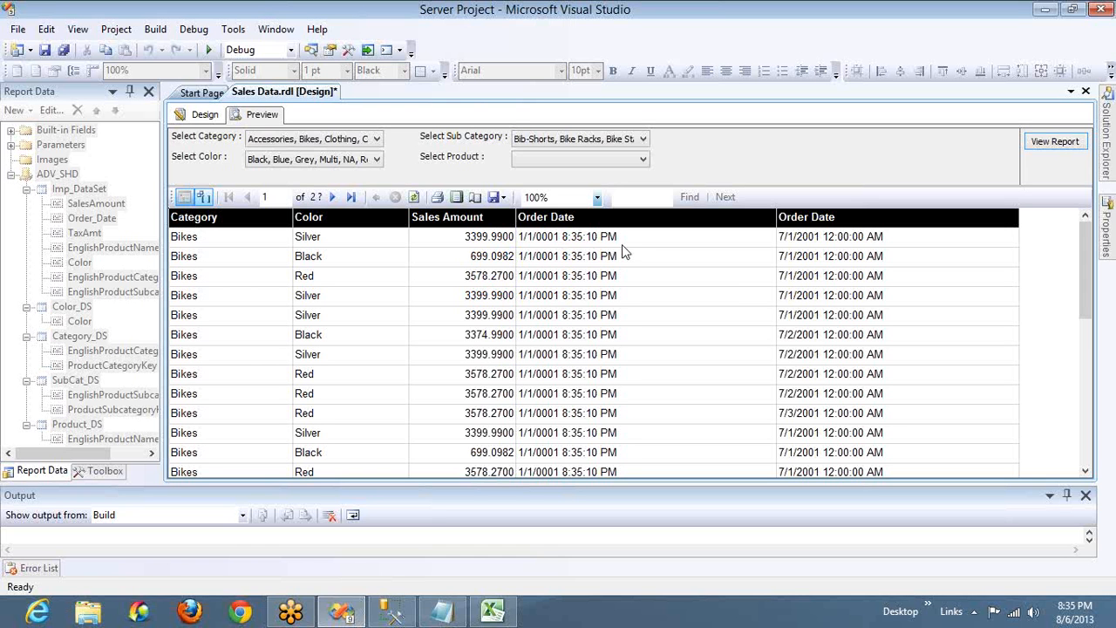
click(416, 199)
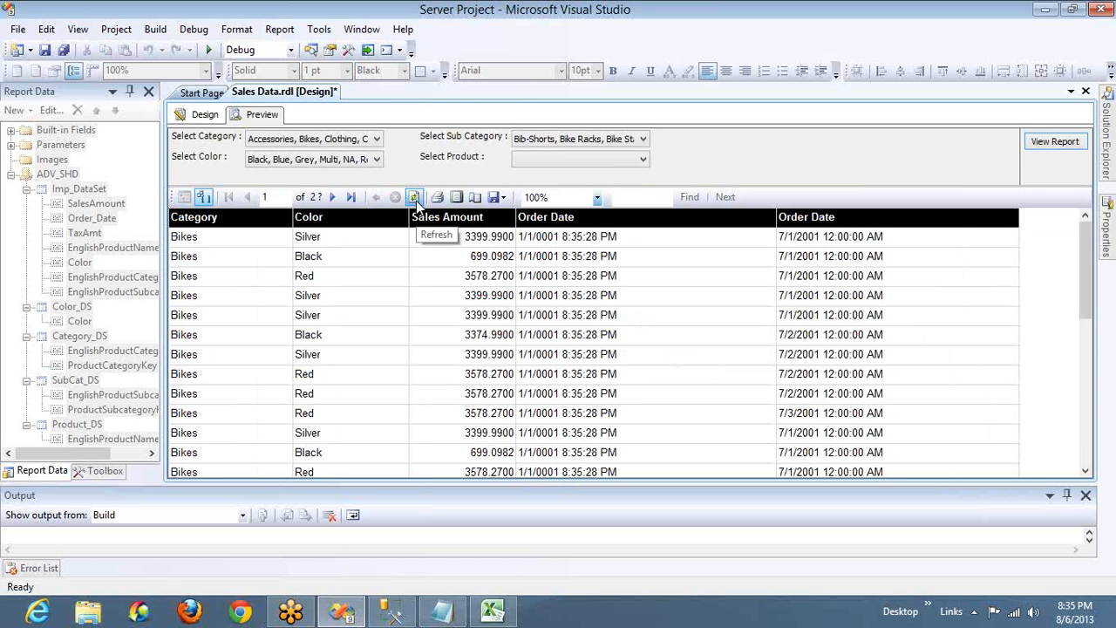
click(416, 200)
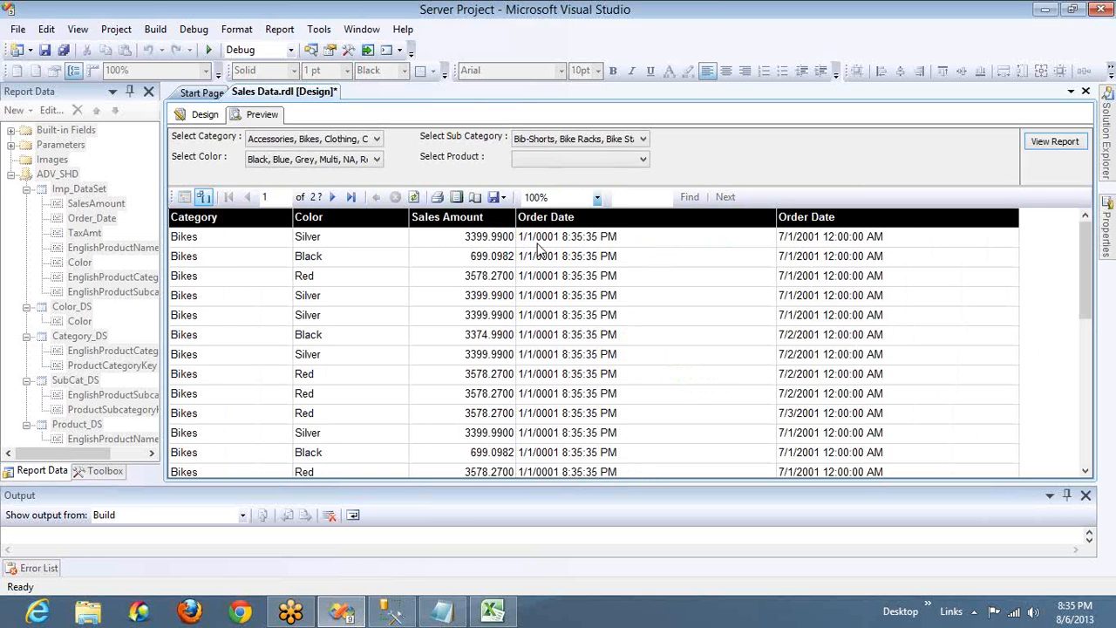
click(205, 114)
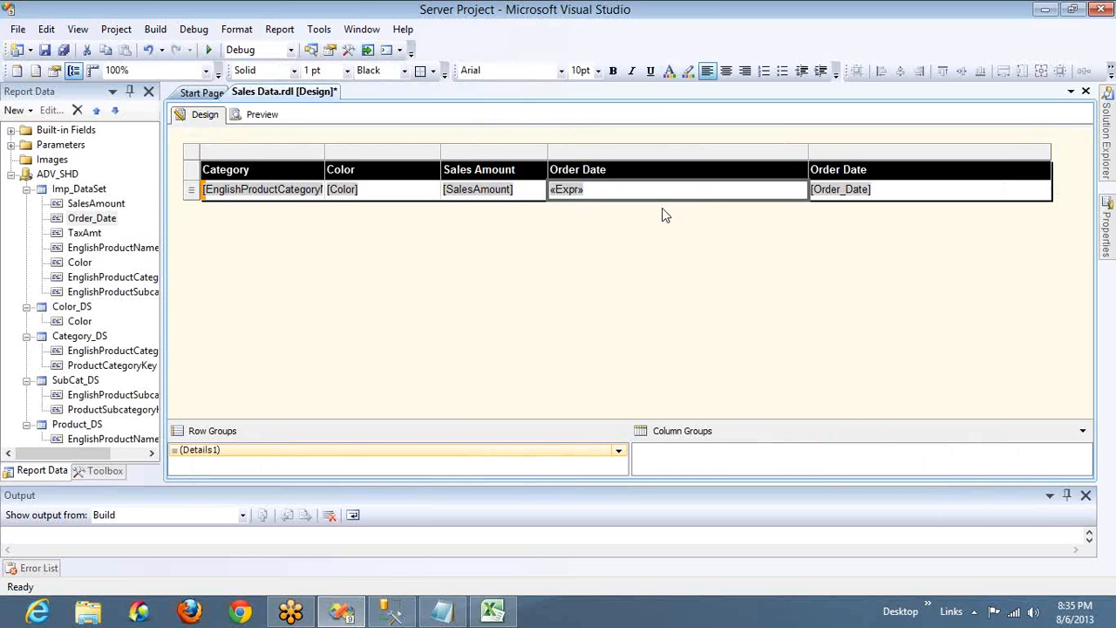
Step: Wrap TimeofDay() in the first Order Date cell's expression in a Split function with a space as delimiter
click(530, 191)
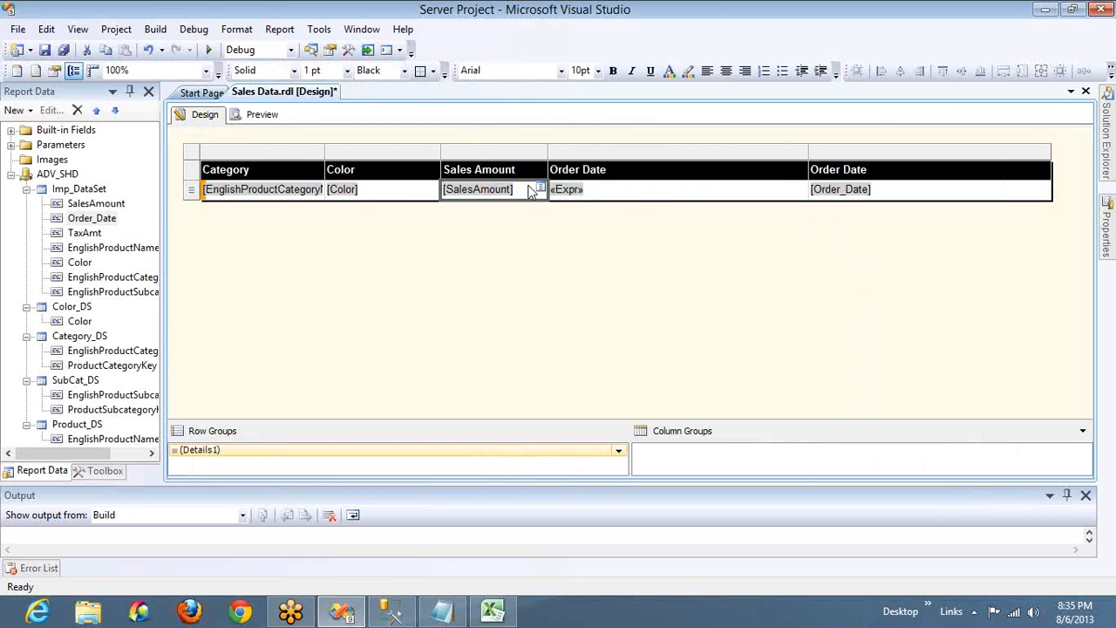
right_click(653, 194)
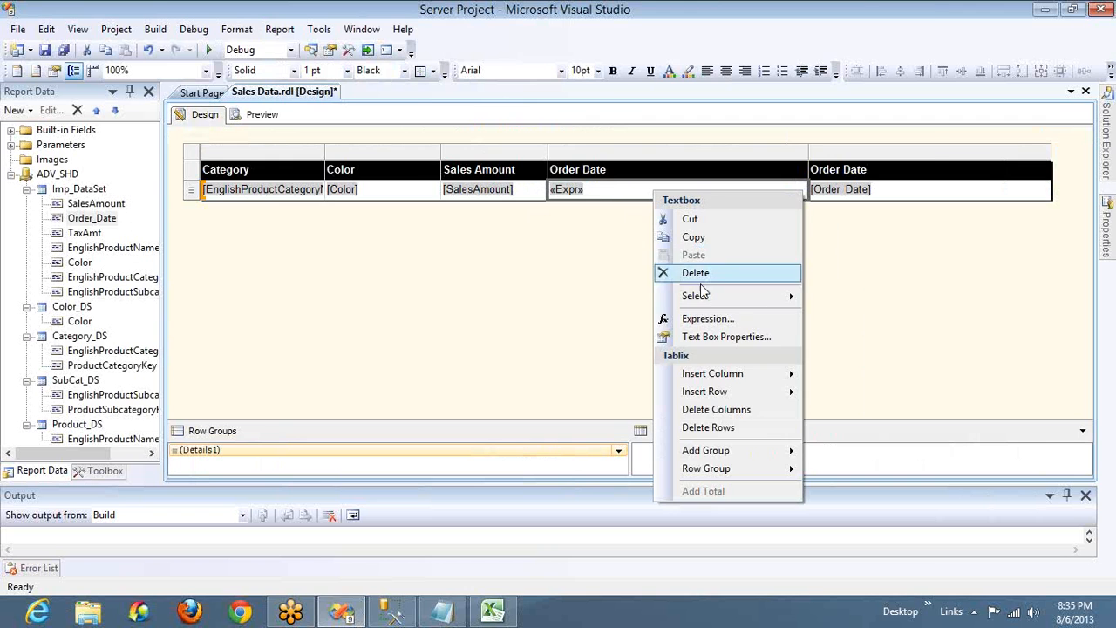
click(708, 320)
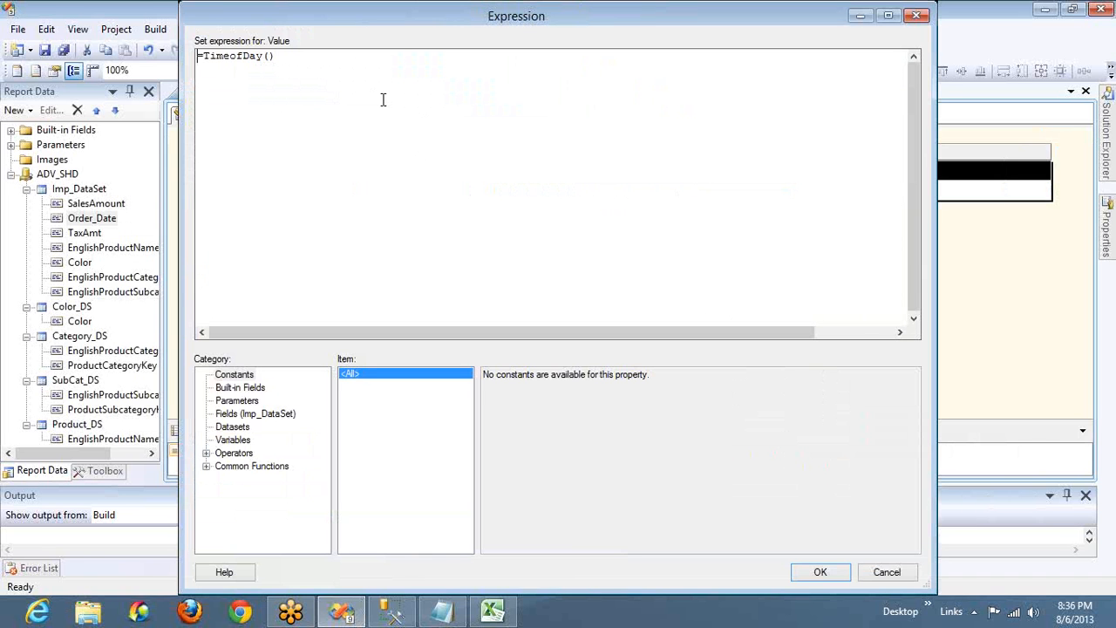
key(Right)
text(Split)
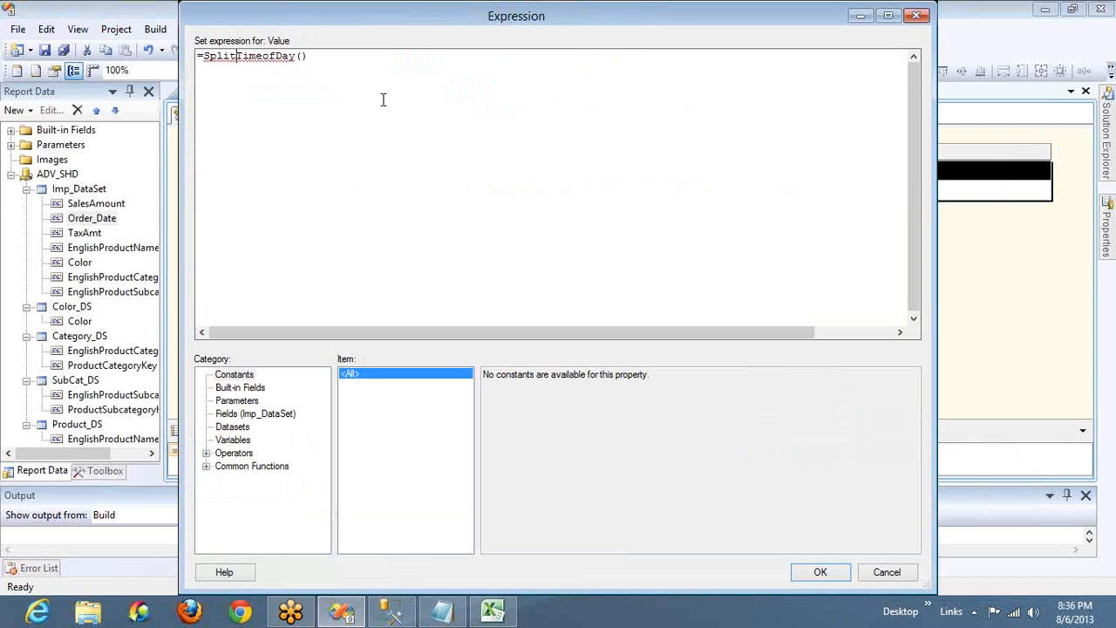
text(()
key(End)
text(," ")
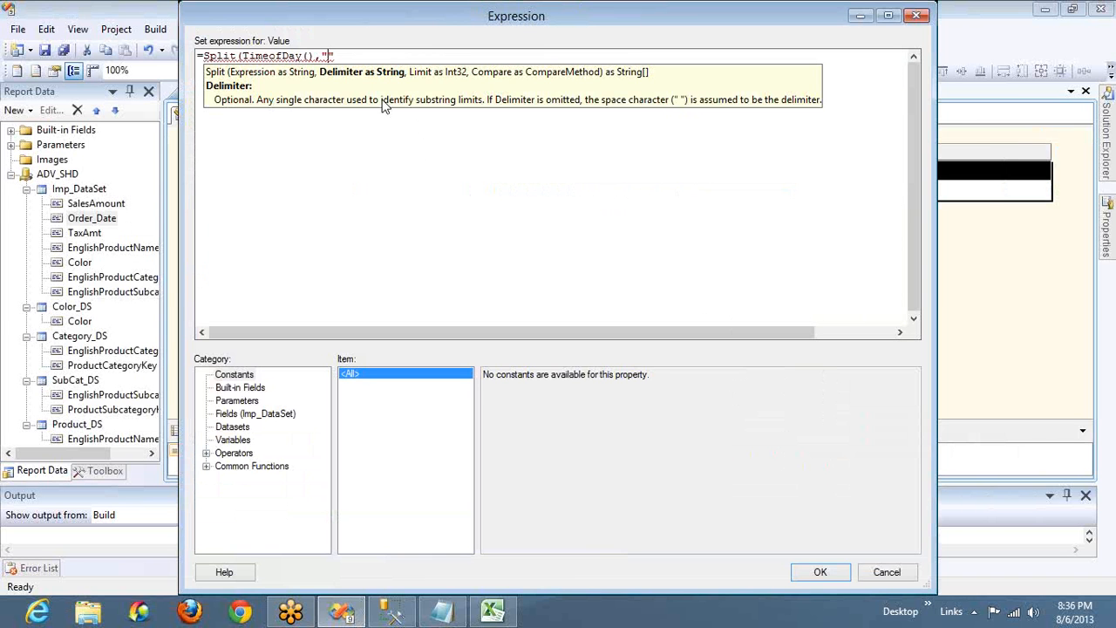
text())
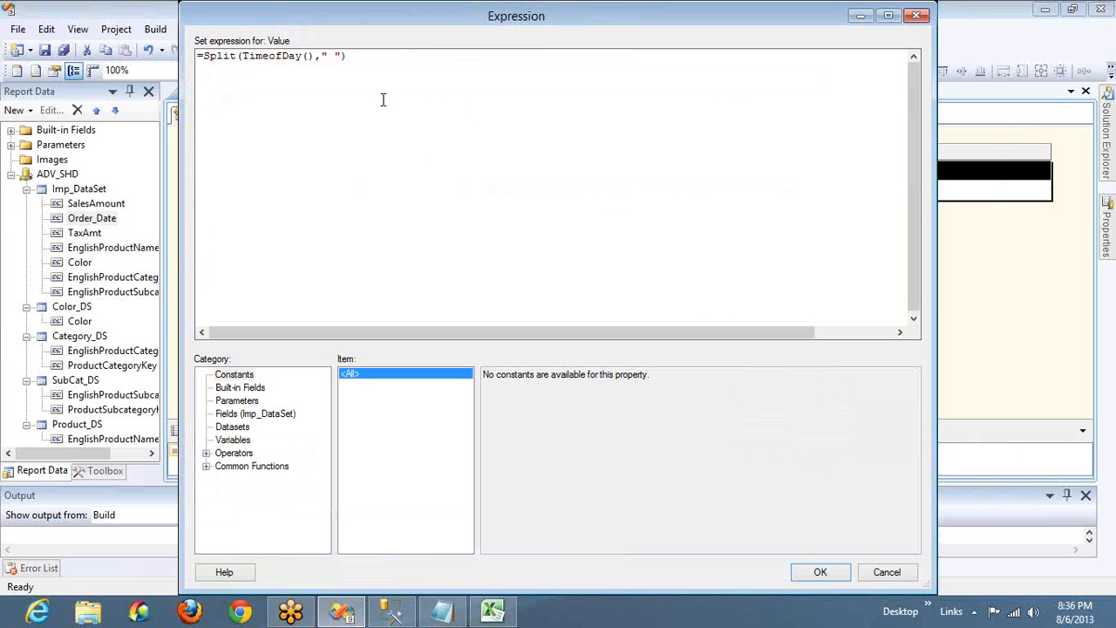
Step: Append GetValue(1) to the Split expression to take the element at index 1, and apply the expression
text((1).Val)
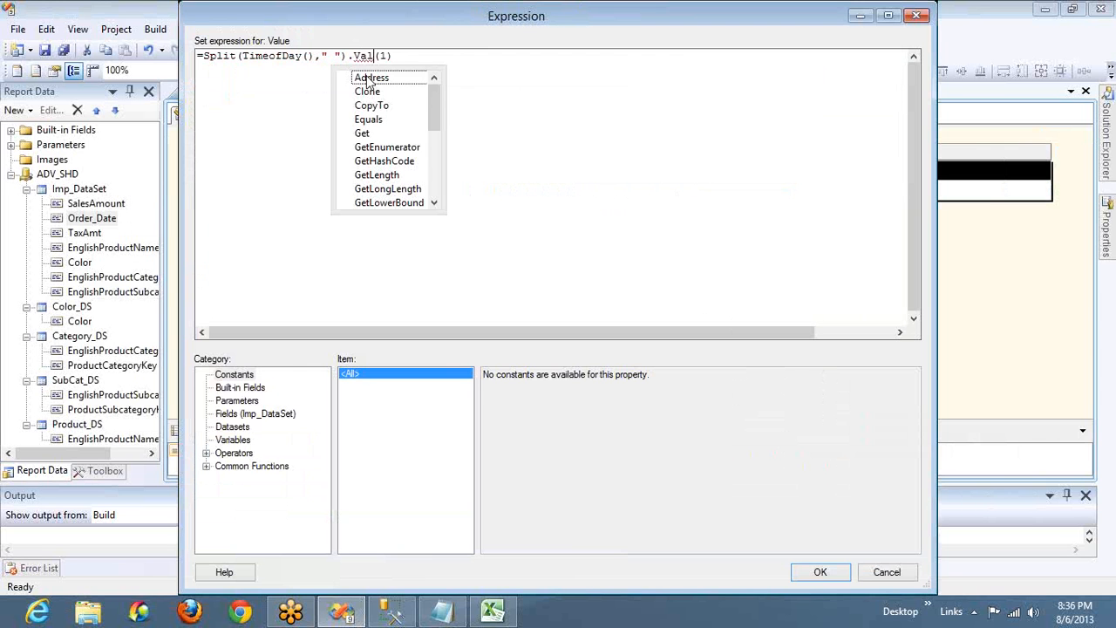
text(u)
key(Down)
key(Down)
key(Down)
key(Down)
key(Down)
key(Down)
key(Down)
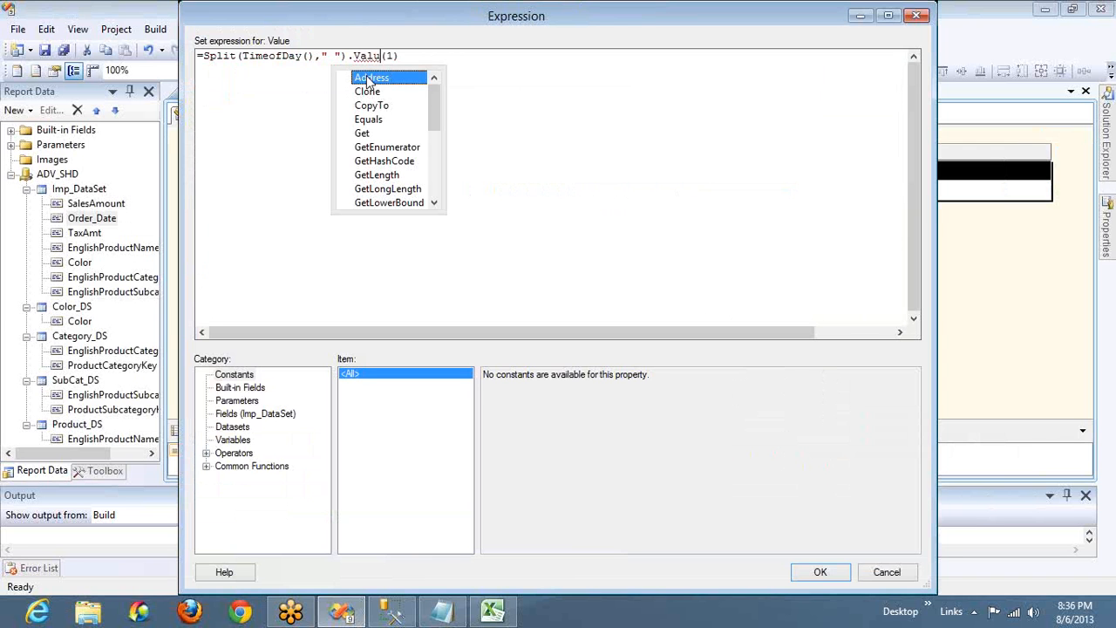
key(Down)
key(Down)
key(Down)
key(Down)
key(Down)
key(Down)
key(Down)
key(Down)
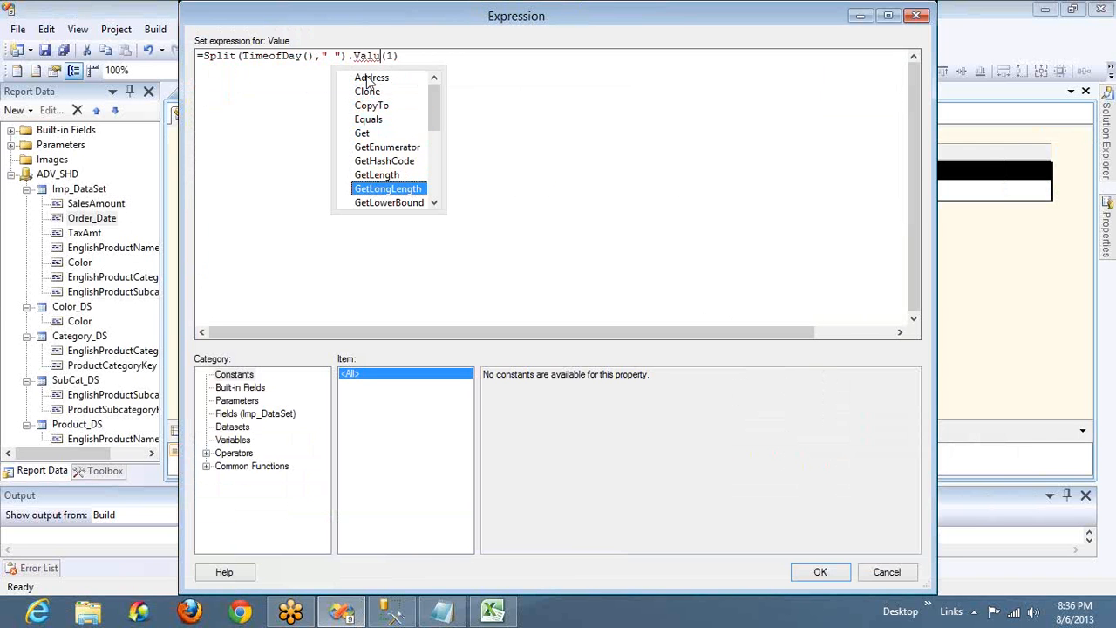
key(Up)
key(Up)
key(Return)
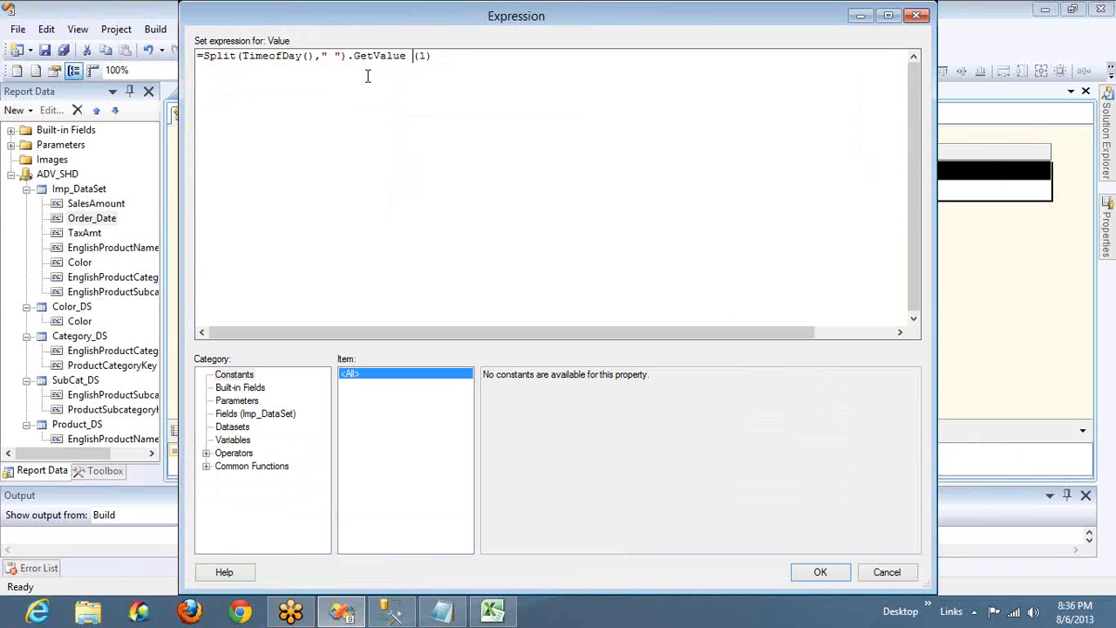
click(818, 571)
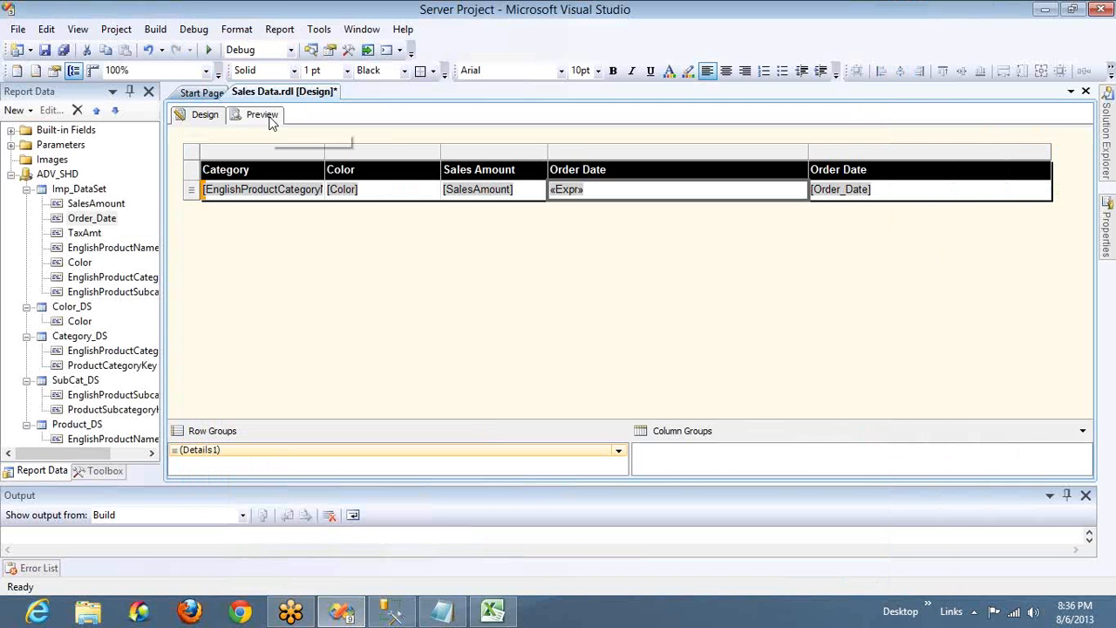
Step: Preview the report to check the split time element in the first Order Date column, and return to the design
click(262, 114)
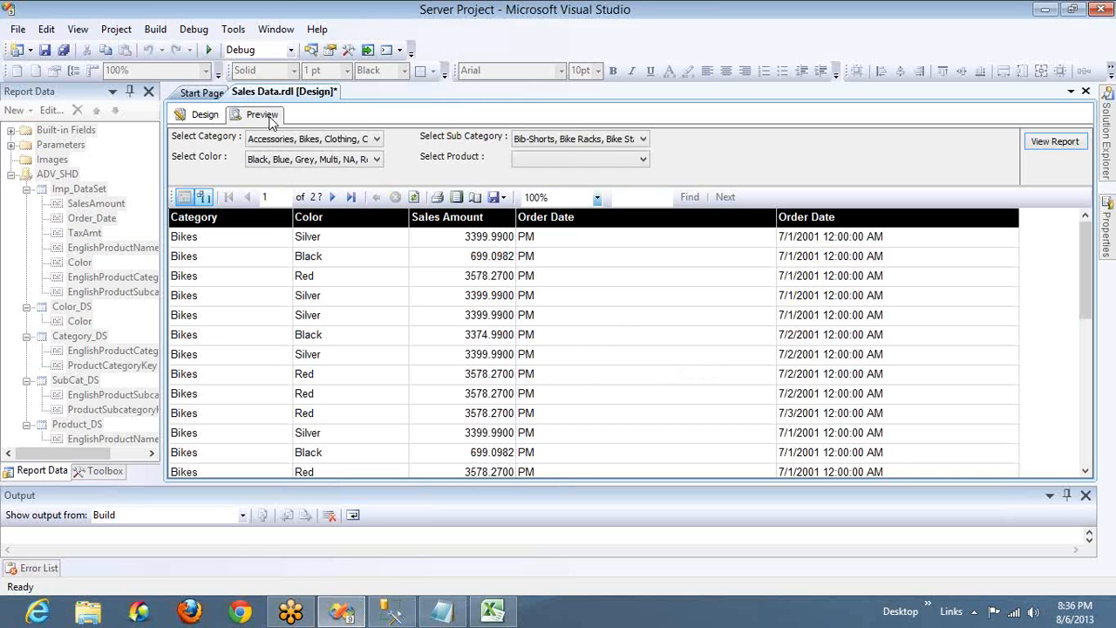
click(534, 244)
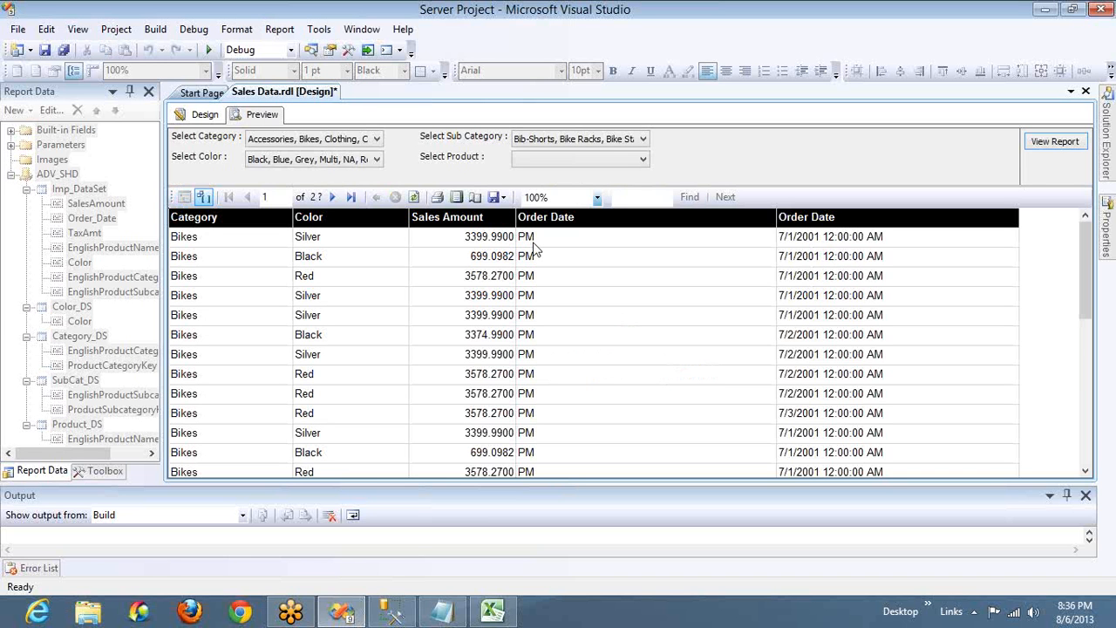
click(209, 114)
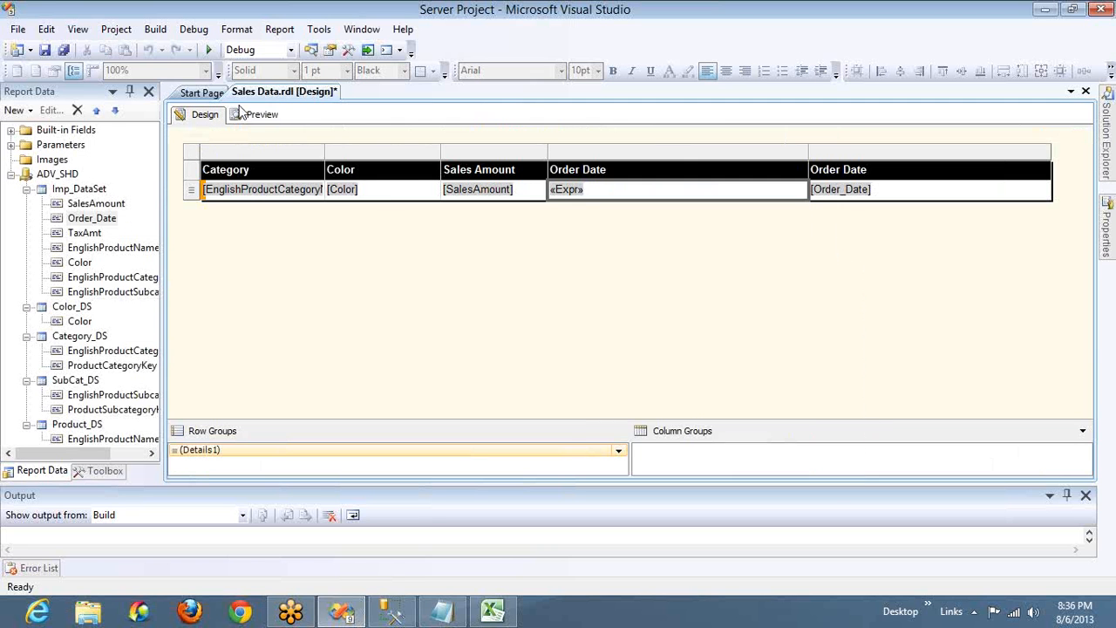
Step: Reopen the first Order Date cell's expression and remove the opening Split function call before TimeofDay()
right_click(612, 197)
click(590, 225)
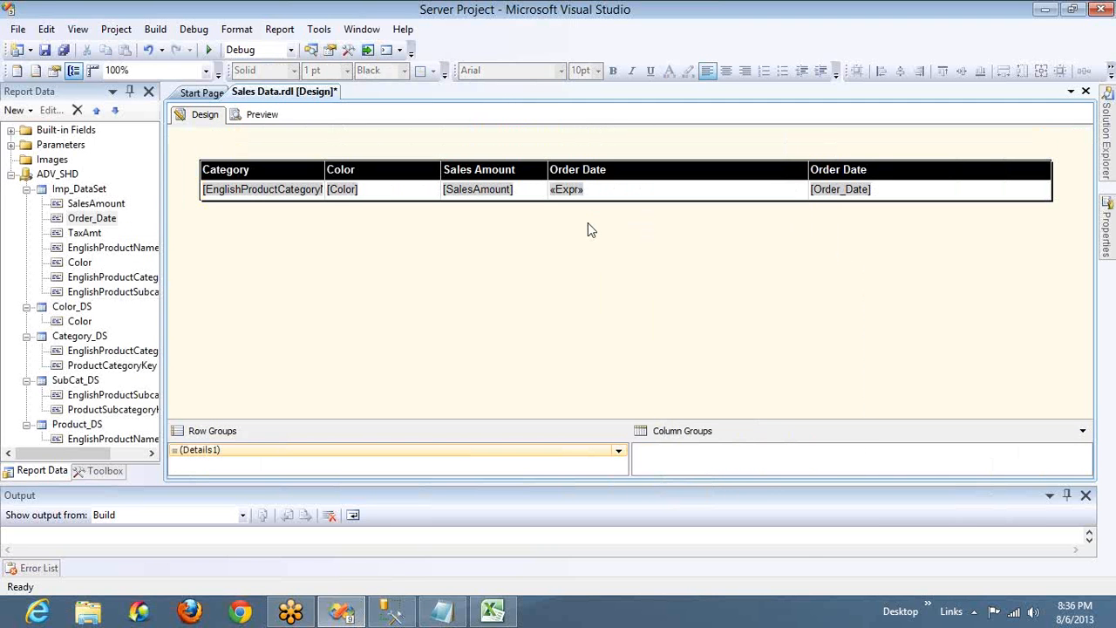
right_click(614, 197)
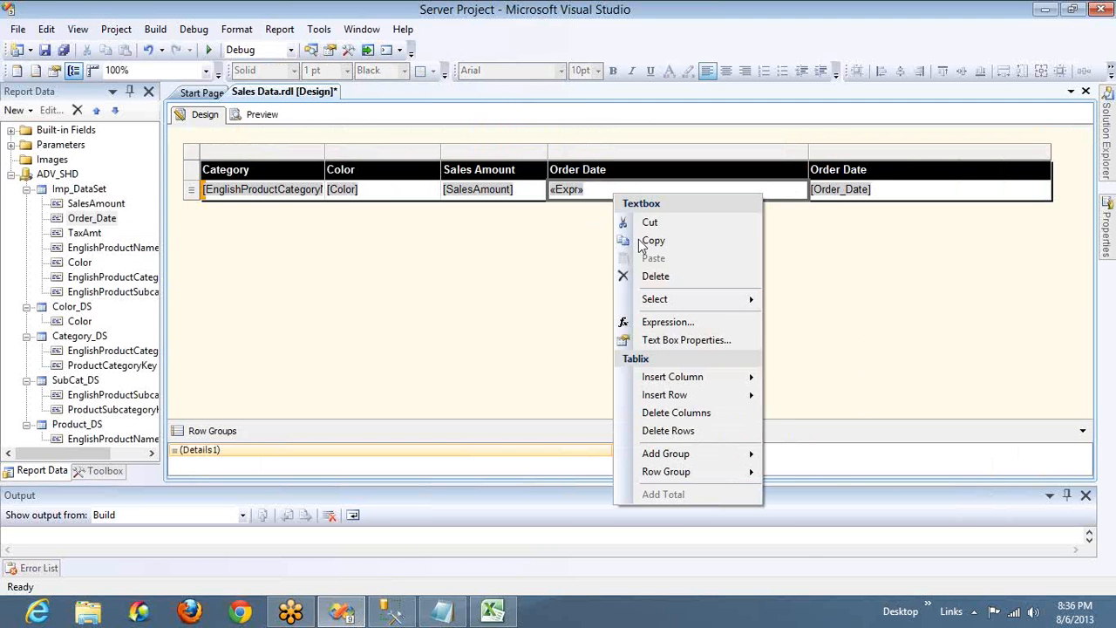
click(685, 324)
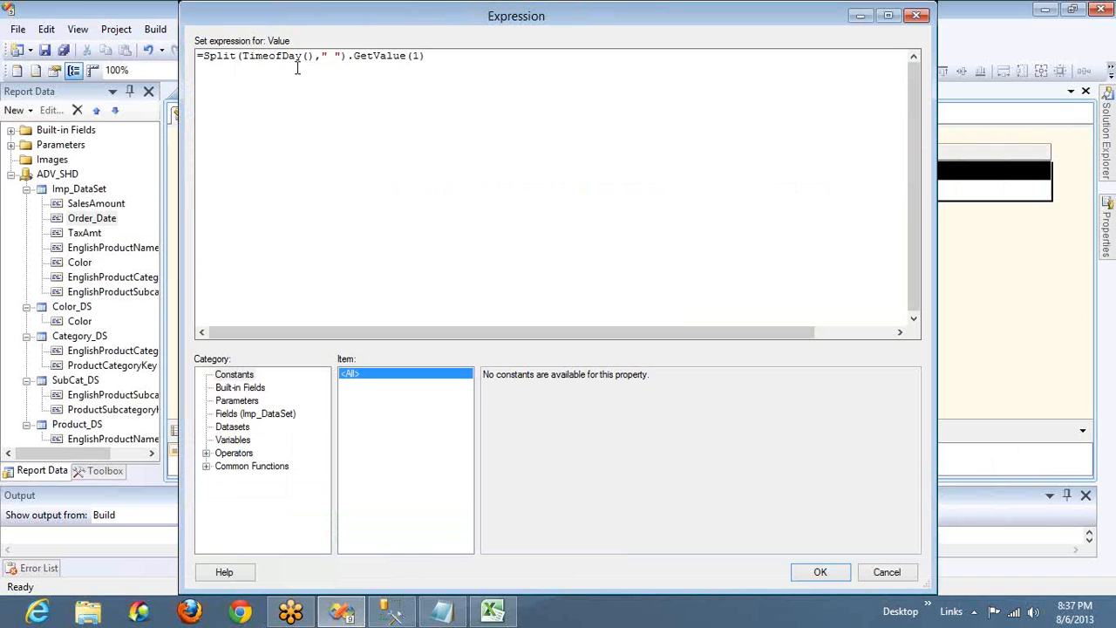
click(241, 56)
key(ctrl+shift+Left)
key(ctrl+shift+Left)
key(BackSpace)
Step: Delete the space delimiter and GetValue(1), leaving =TimeofDay(), then apply the expression and check it in the report preview
key(End)
key(ctrl+shift+Left)
key(ctrl+shift+Left)
key(ctrl+shift+Left)
key(ctrl+shift+Left)
key(ctrl+shift+Left)
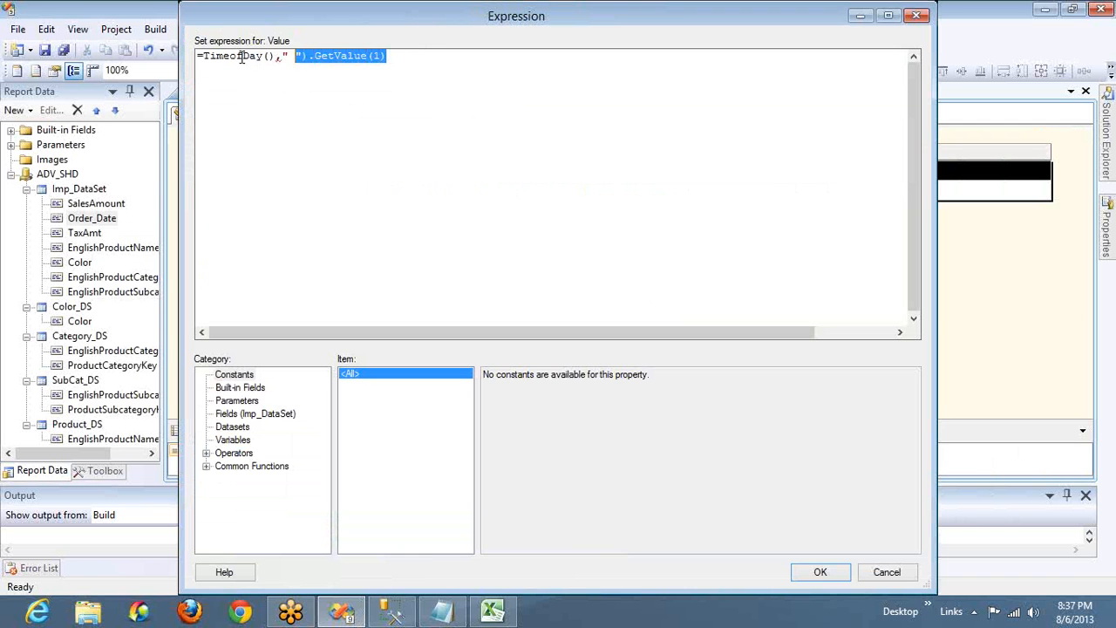
key(shift+Right)
key(shift+Right)
key(shift+Right)
key(BackSpace)
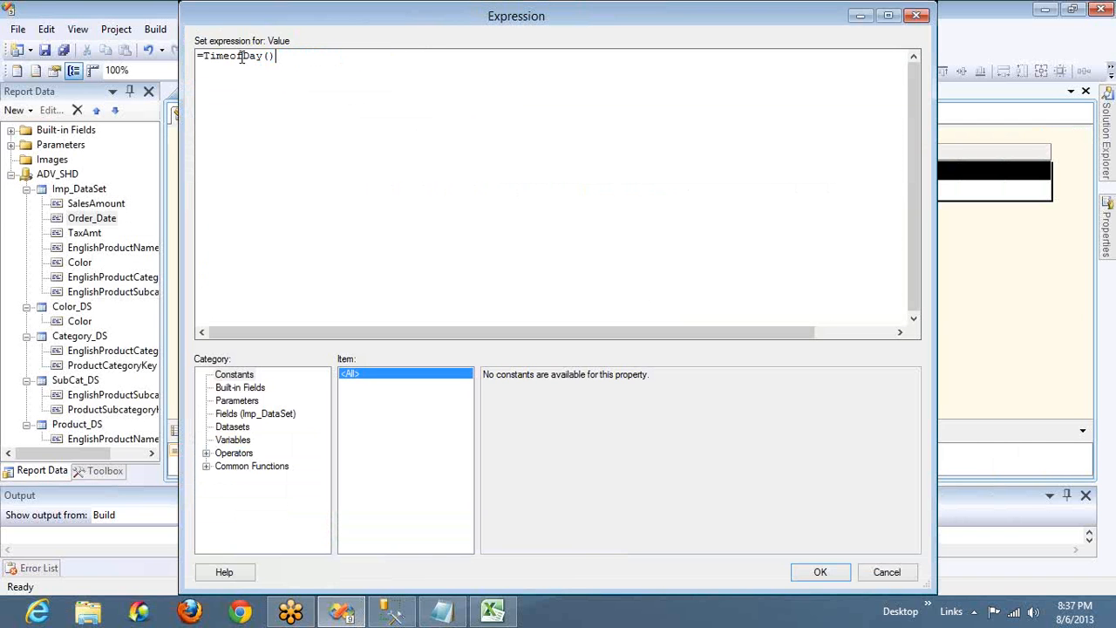
click(820, 572)
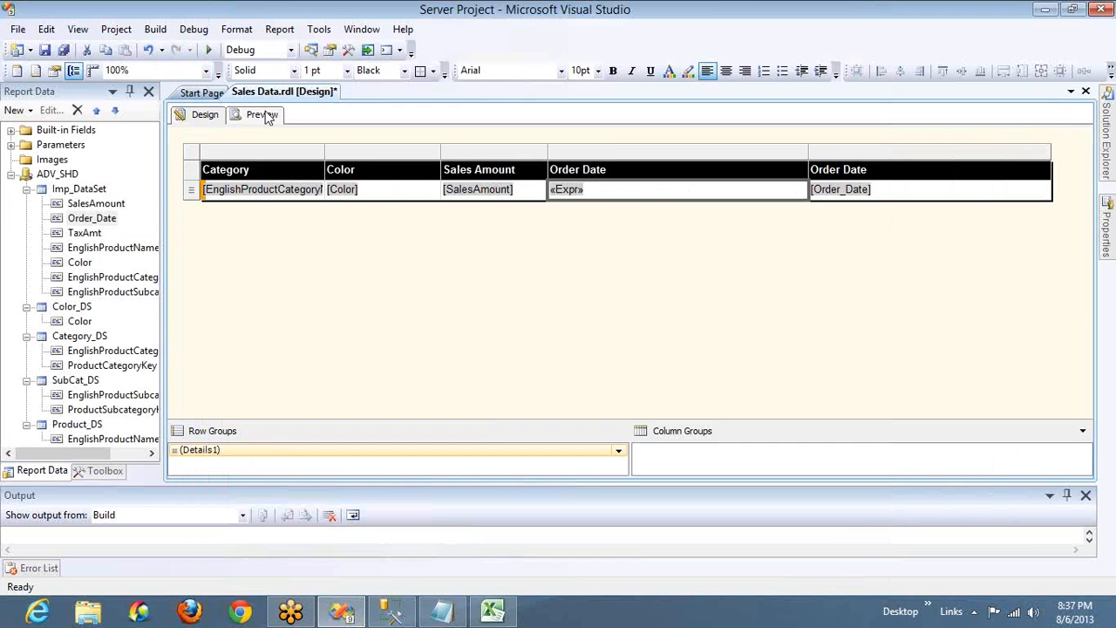
click(265, 116)
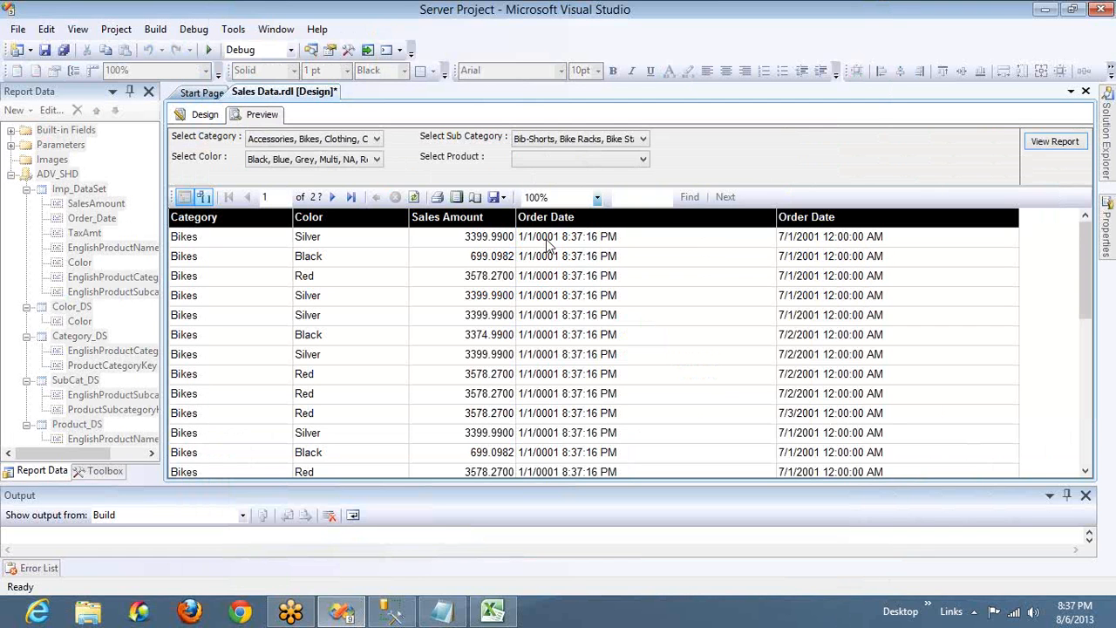
click(200, 119)
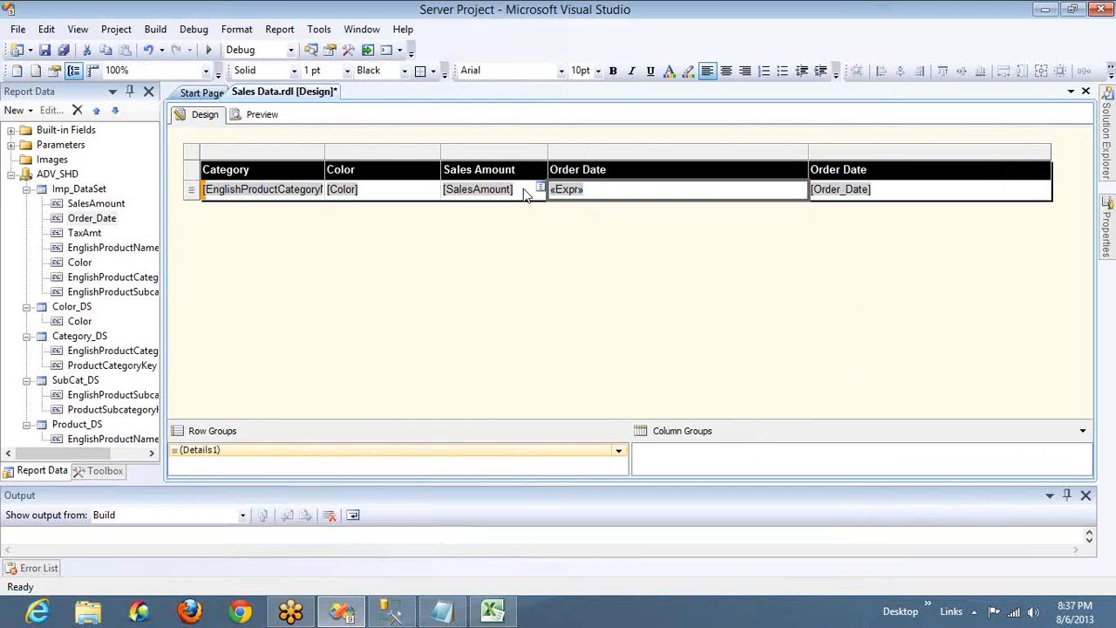
Step: Replace the first Order Date cell's expression with =Timer() from the Date & Time functions and apply it
right_click(624, 196)
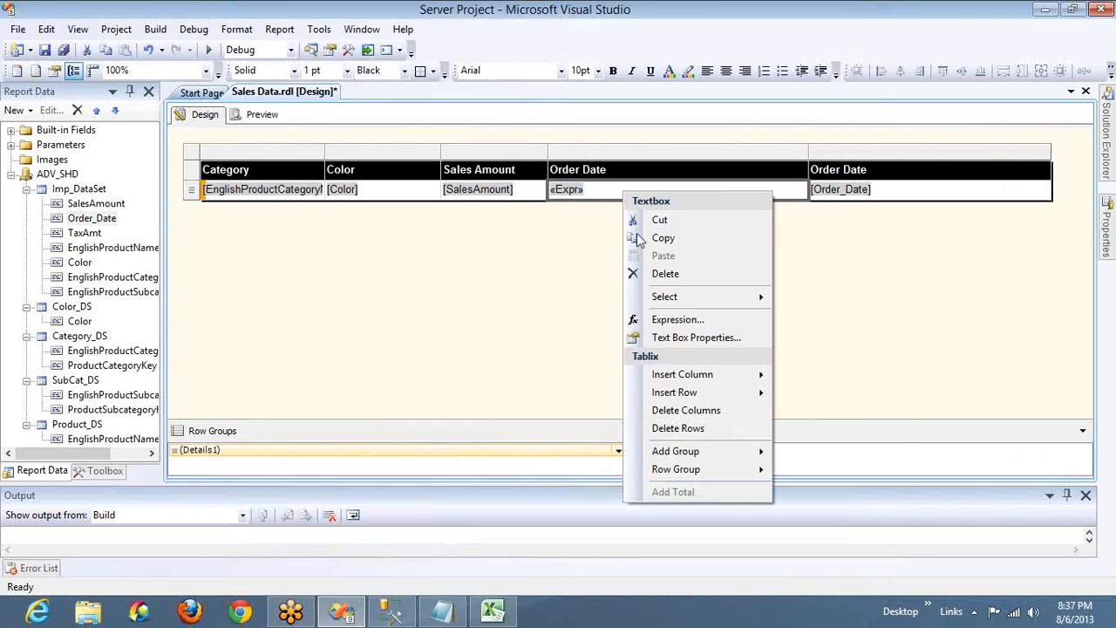
click(677, 319)
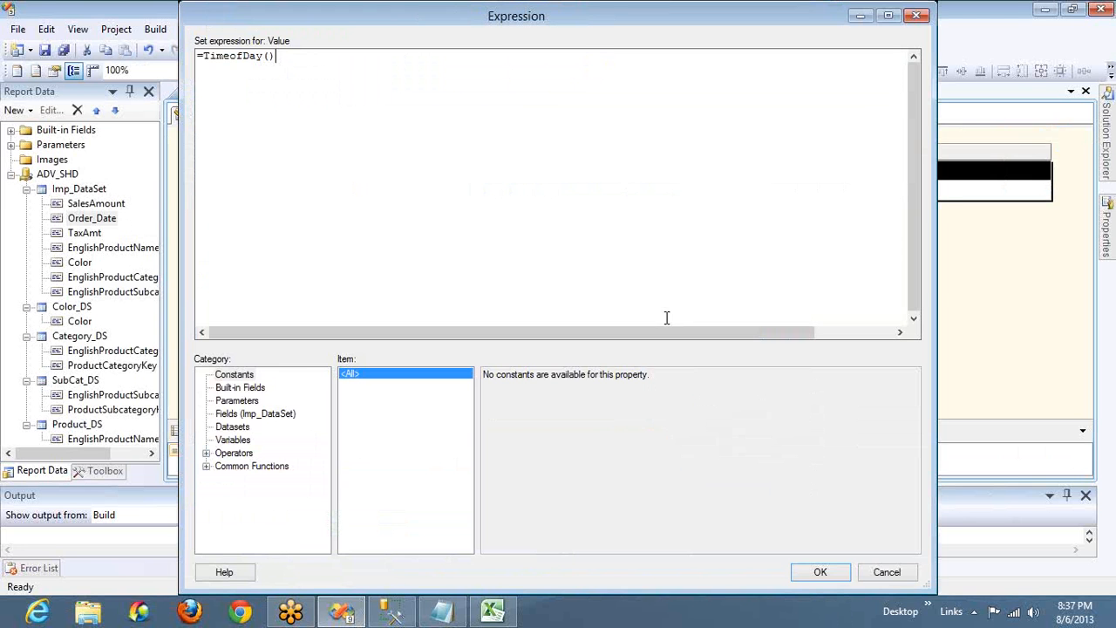
click(207, 467)
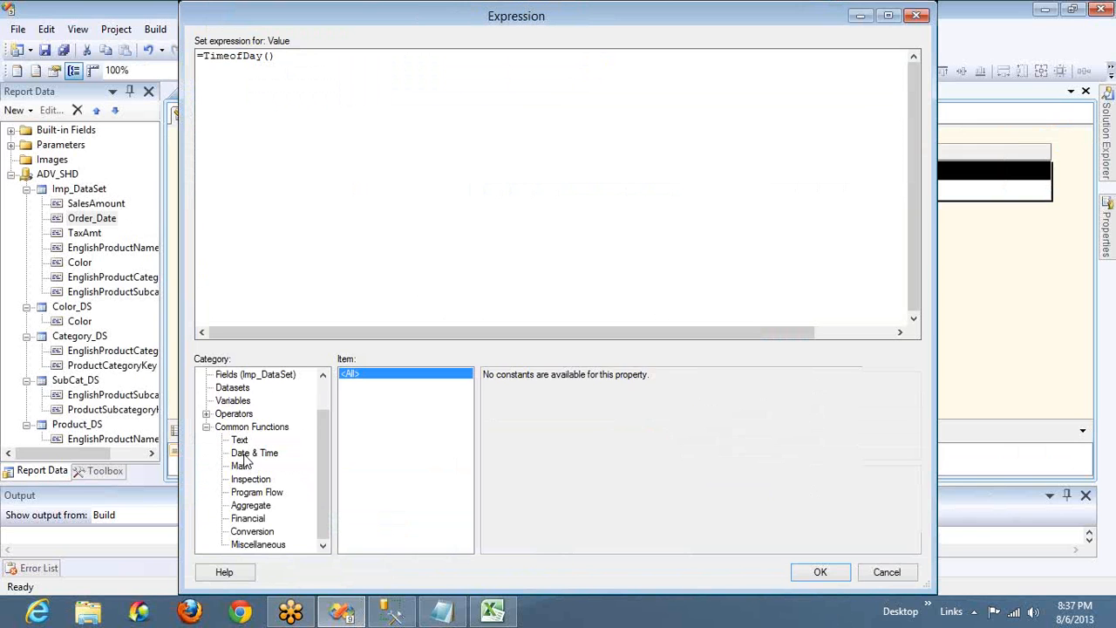
click(248, 453)
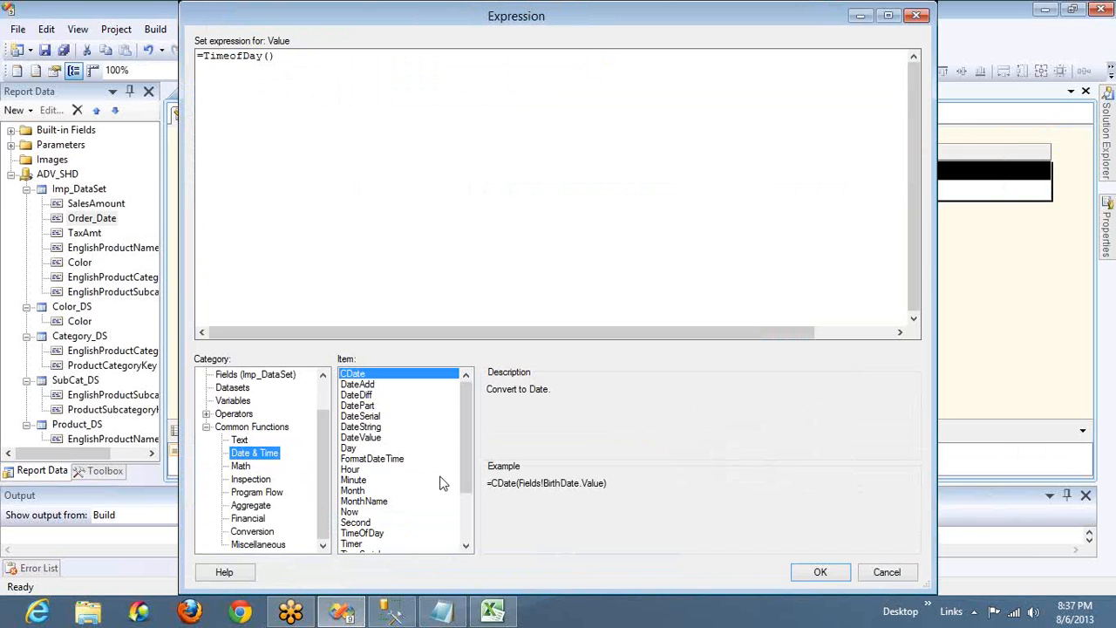
click(466, 530)
click(353, 471)
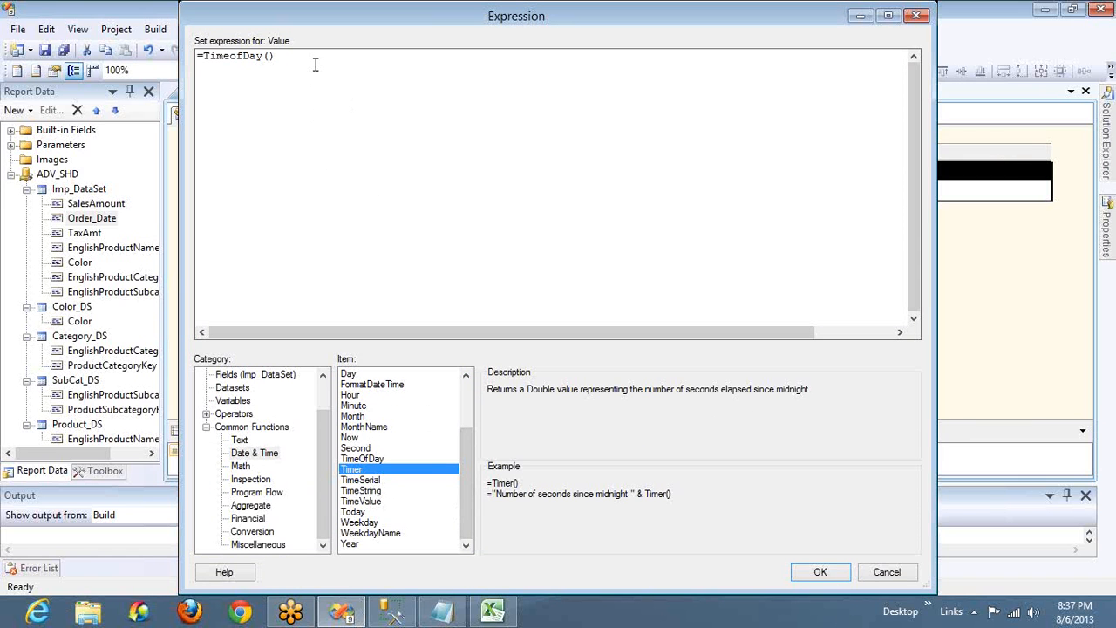
key(shift+Home)
key(shift+Right)
key(BackSpace)
double_click(356, 475)
text())
click(820, 572)
Step: Preview the report and refresh it repeatedly to compare the Timer values in the first Order Date column, then return to the design
click(261, 114)
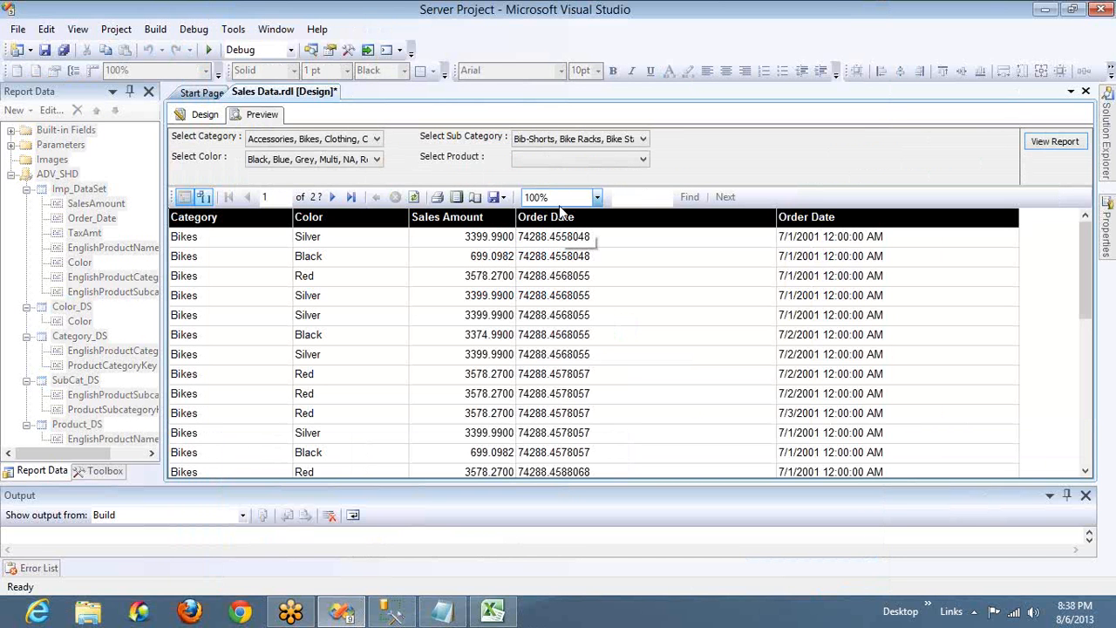
click(415, 198)
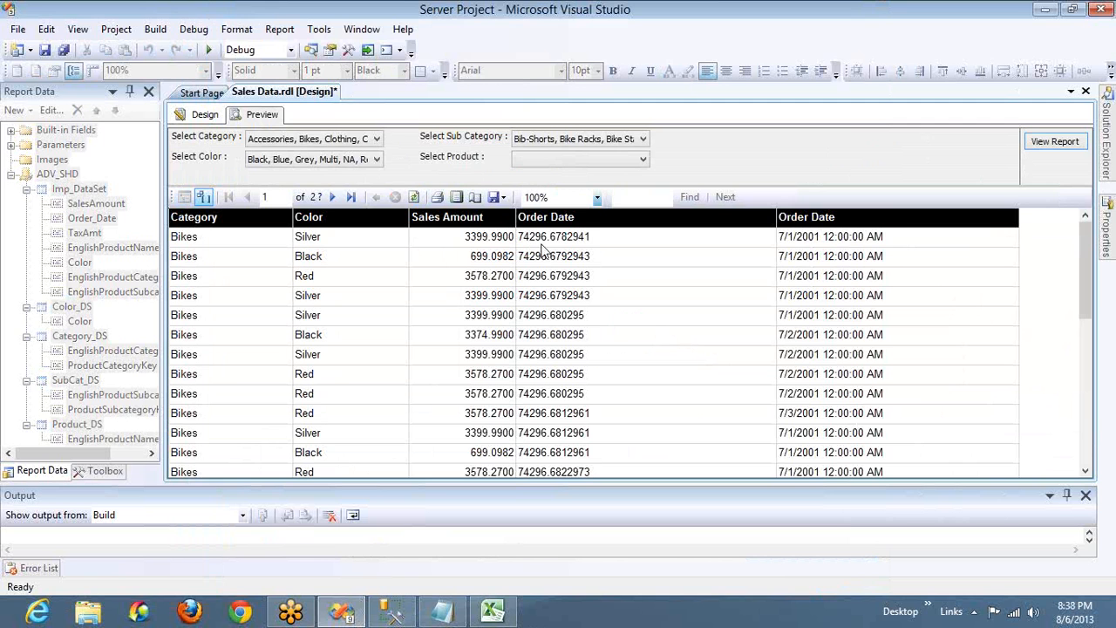
click(415, 198)
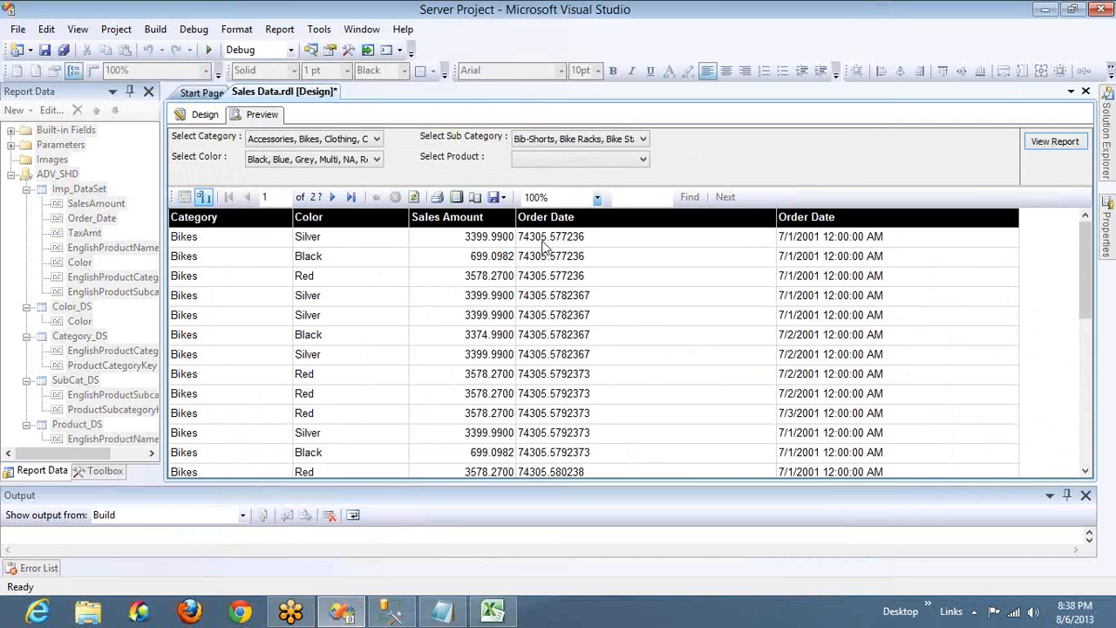
click(417, 195)
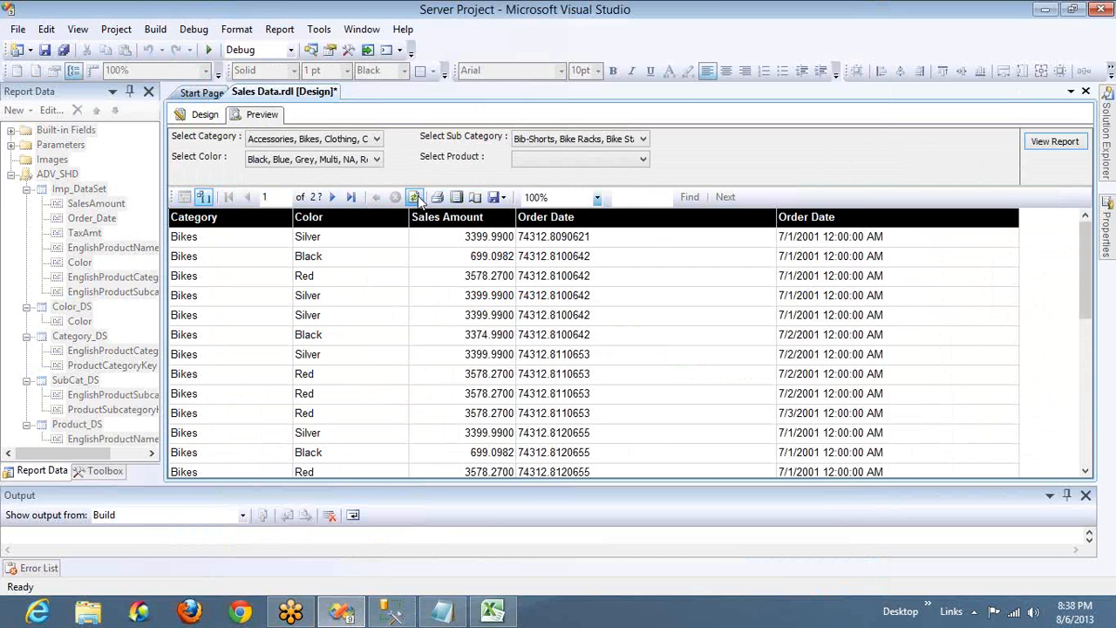
click(415, 197)
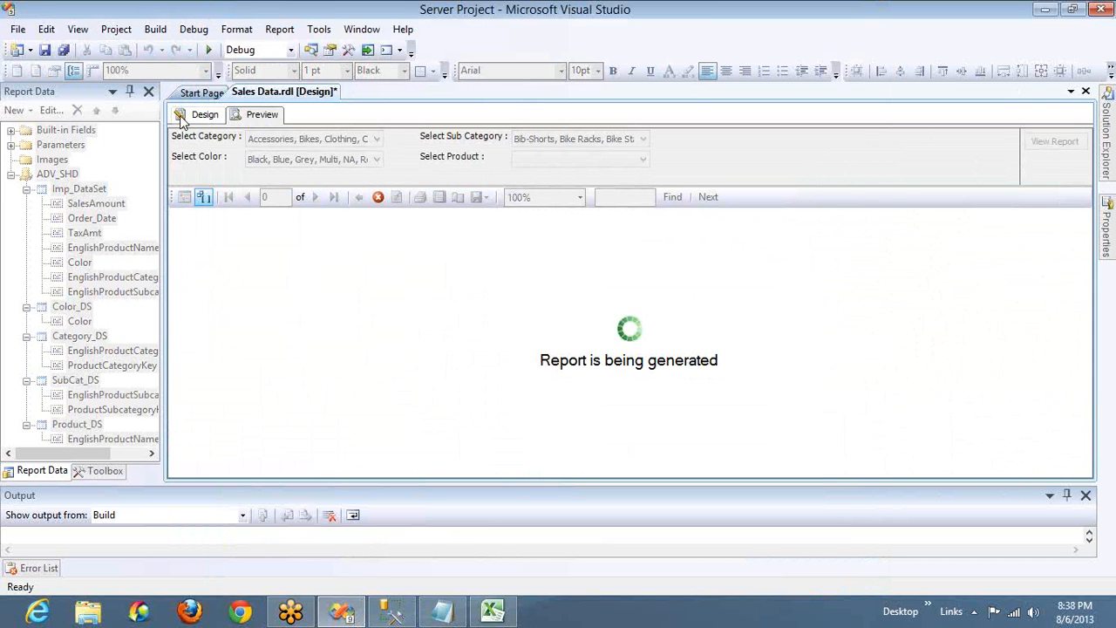
click(205, 114)
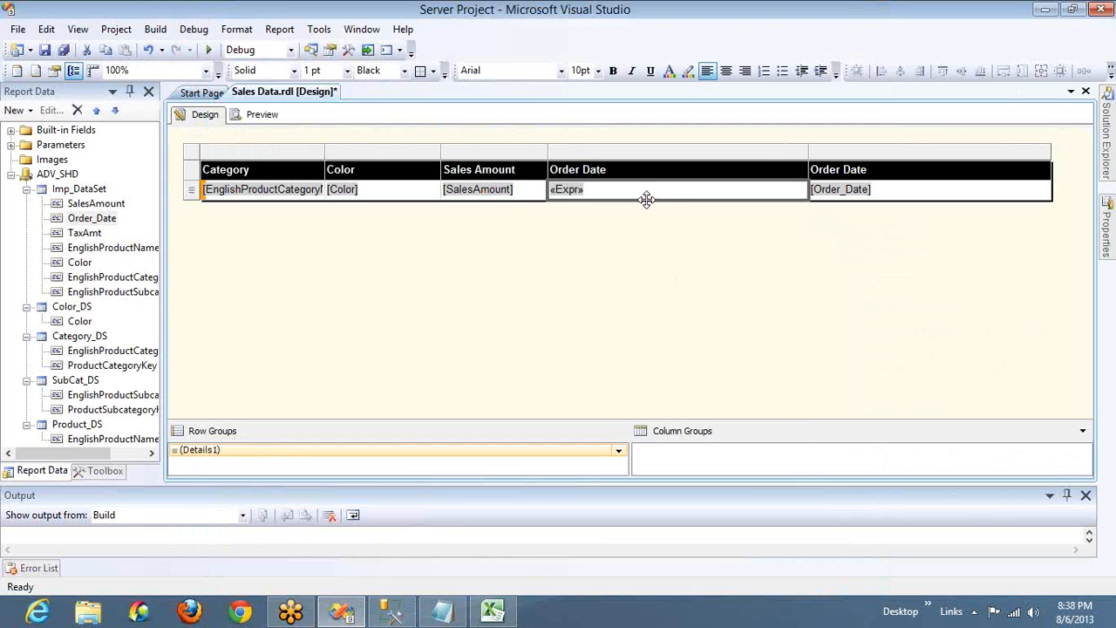
Step: Open the first Order Date cell's expression and examine the descriptions of the TimeSerial, TimeString and DateString functions under Date & Time
click(518, 191)
click(600, 196)
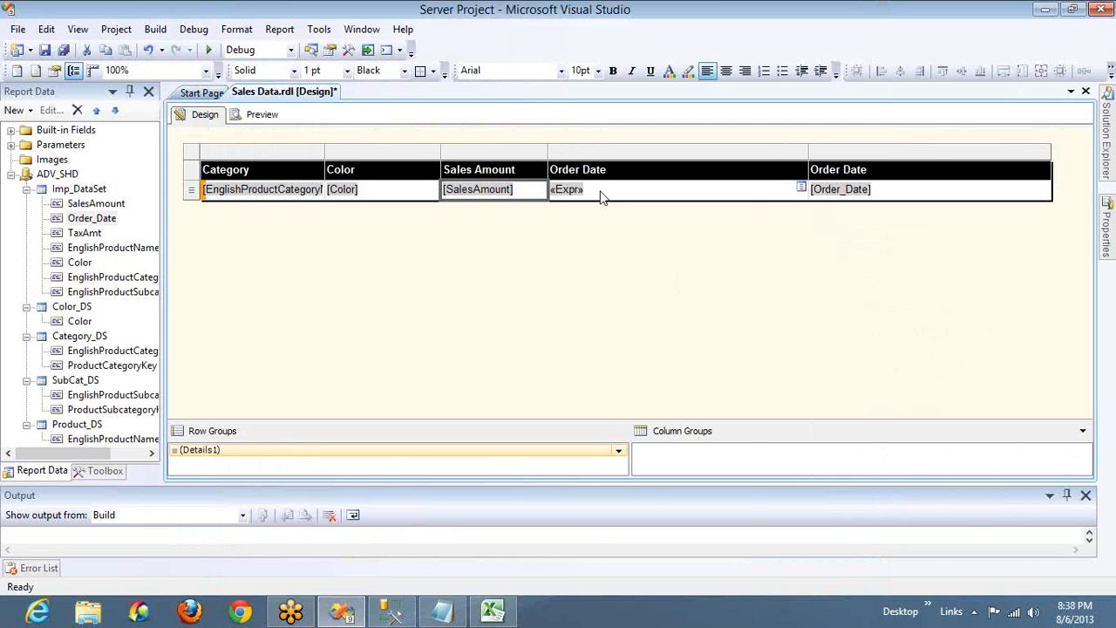
right_click(600, 195)
click(664, 319)
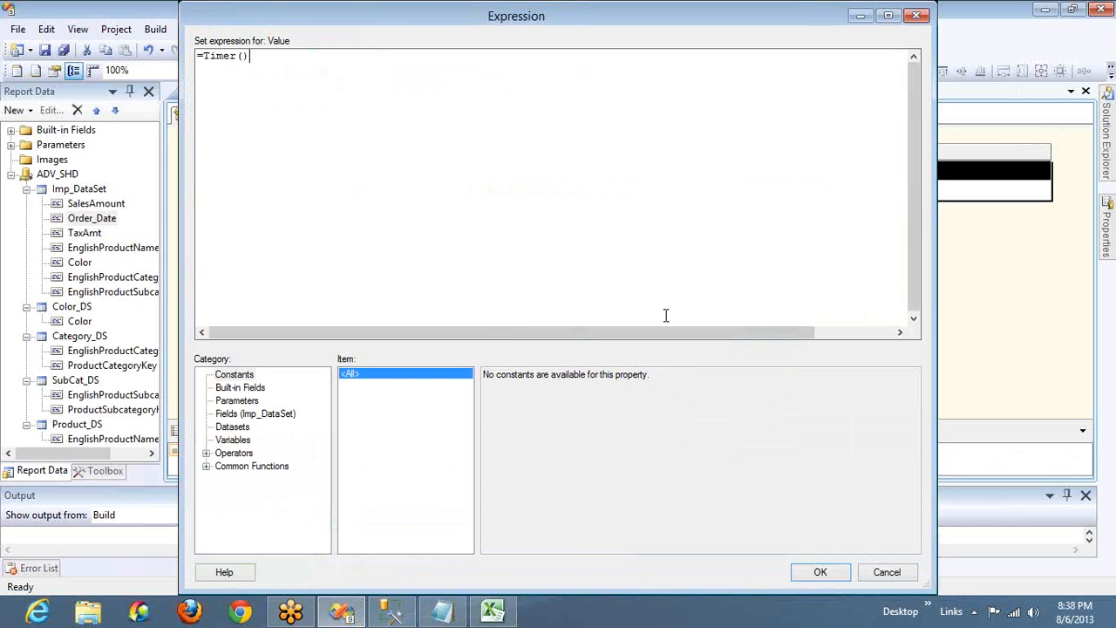
click(207, 464)
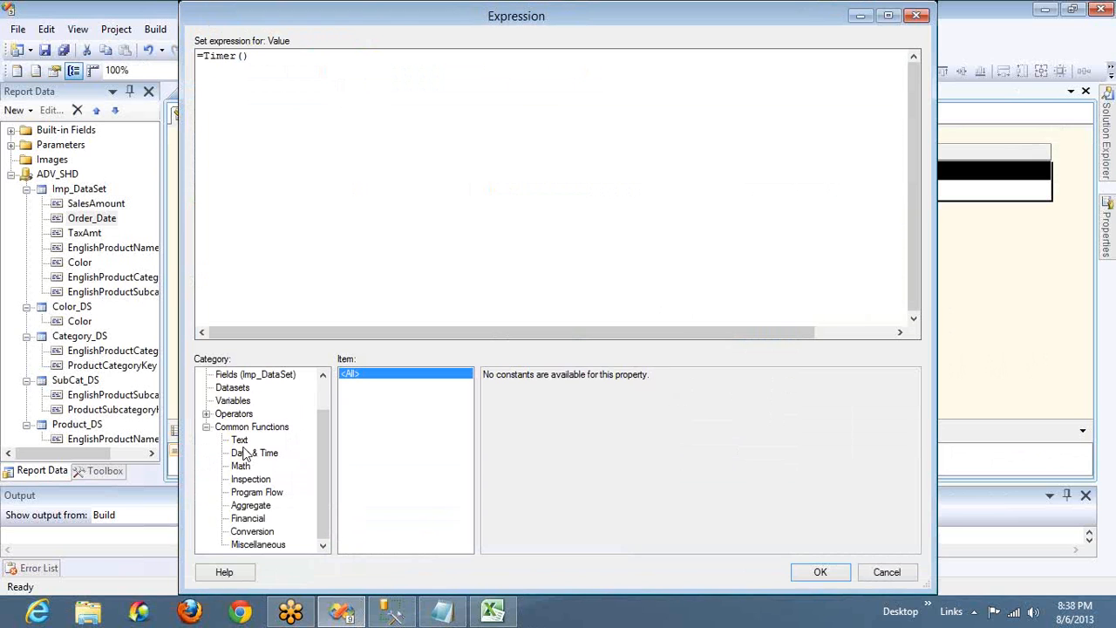
click(253, 453)
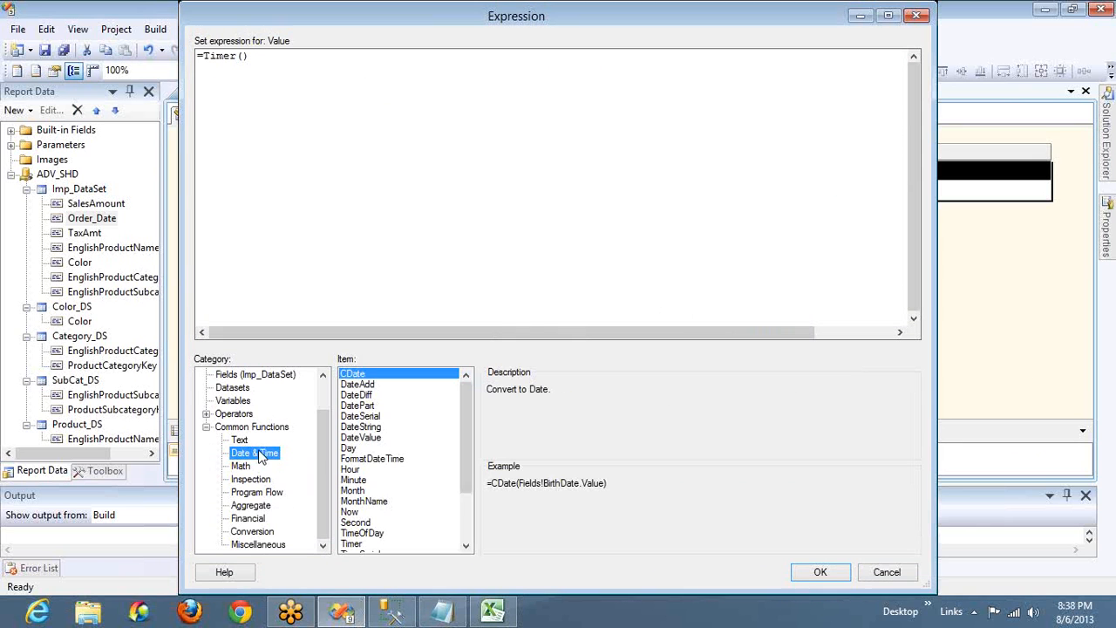
click(464, 527)
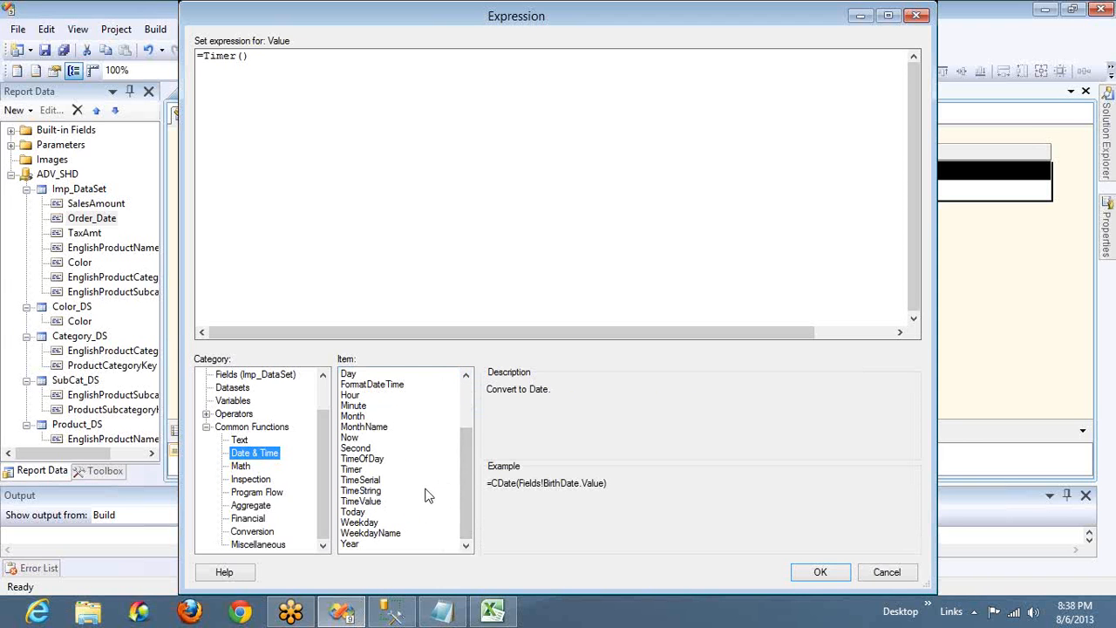
click(371, 481)
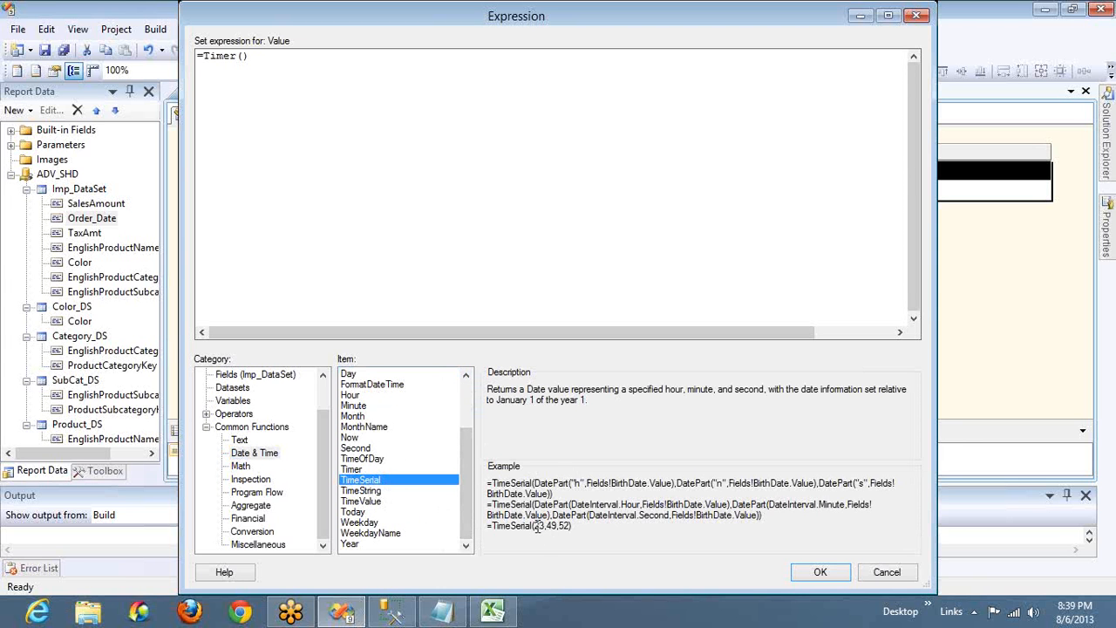
drag(535, 526, 569, 530)
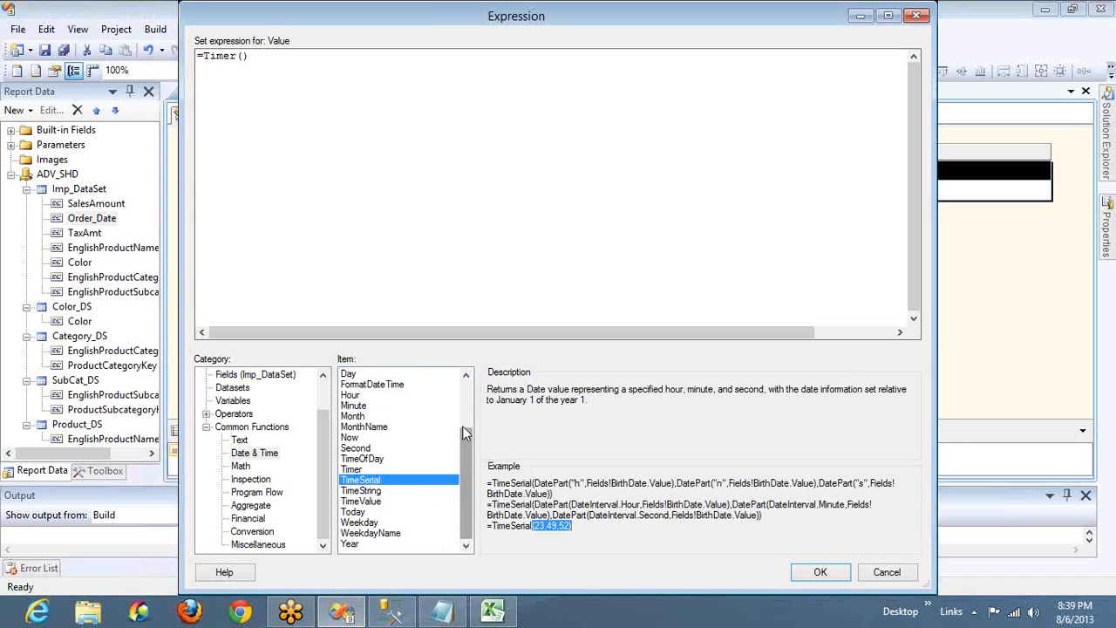
scroll(462, 425, up, 1)
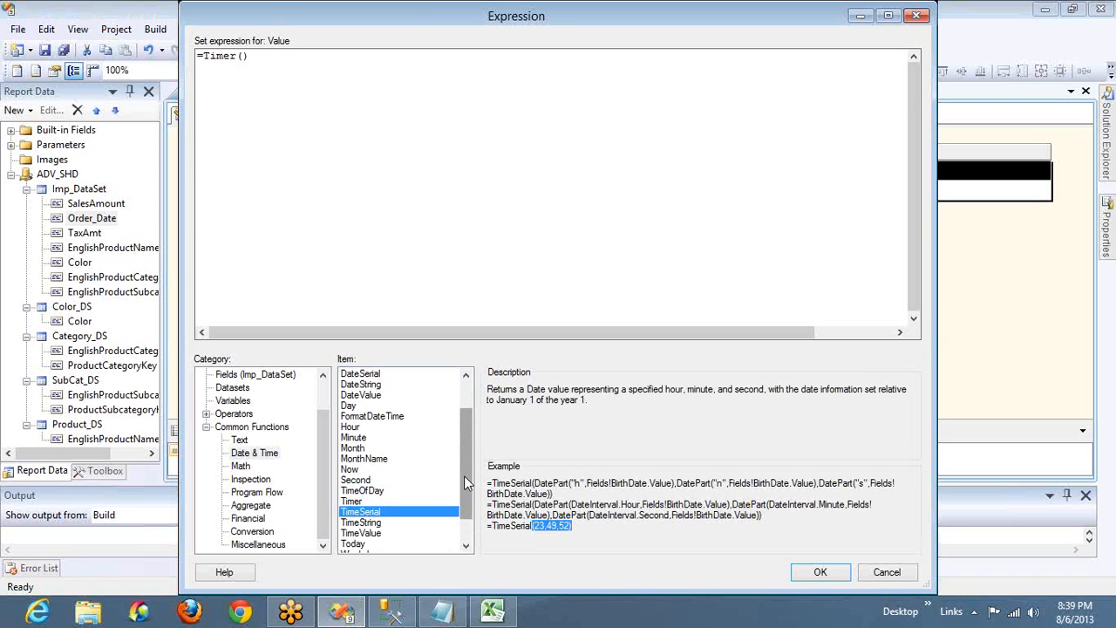
scroll(464, 478, down, 1)
click(384, 491)
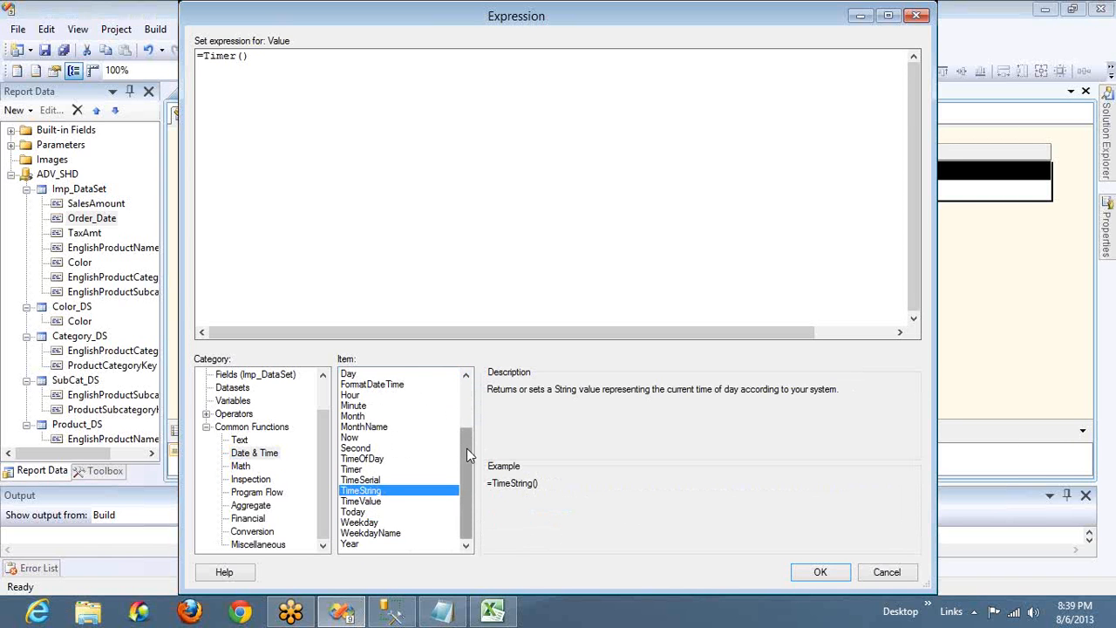
drag(467, 448, 467, 430)
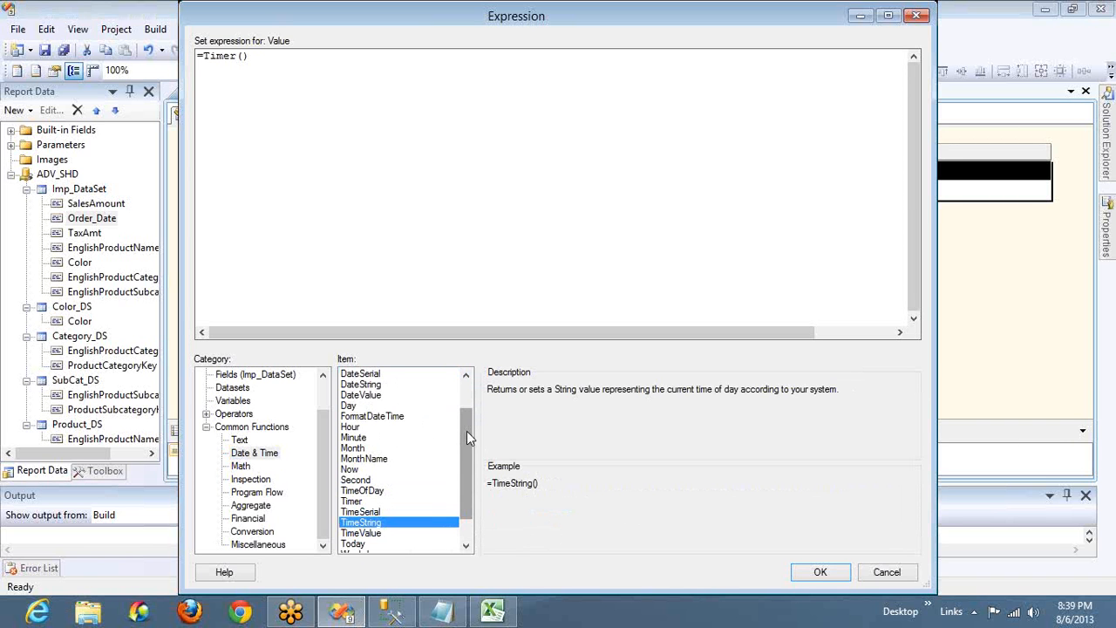
click(370, 387)
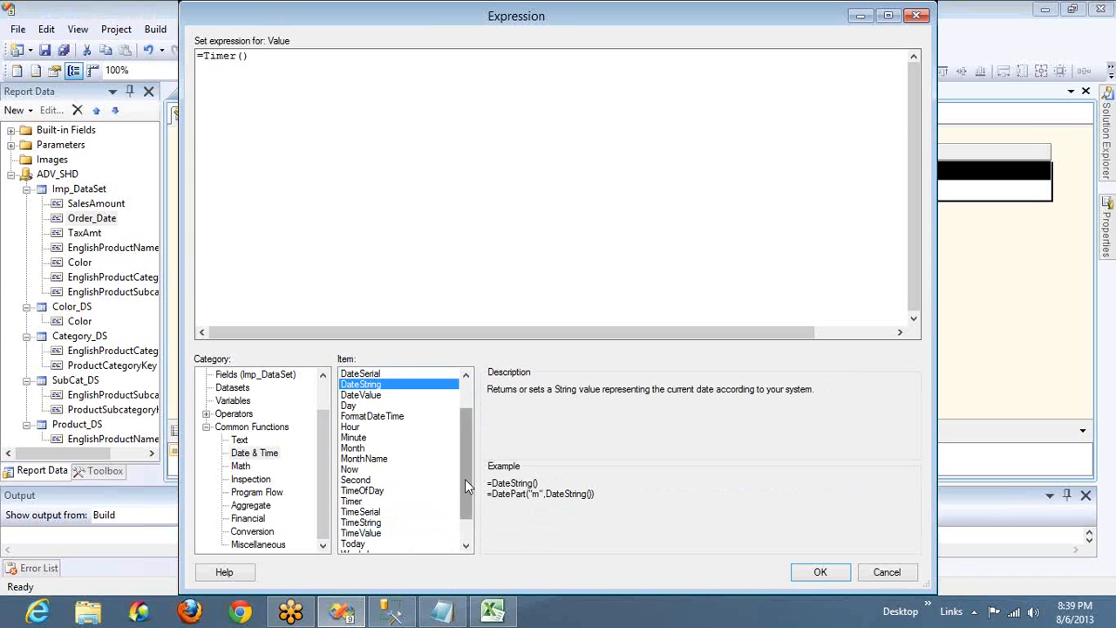
Step: Insert the TimeValue function from the Date & Time functions and delete the preceding Timer() call from the expression
drag(465, 479, 465, 502)
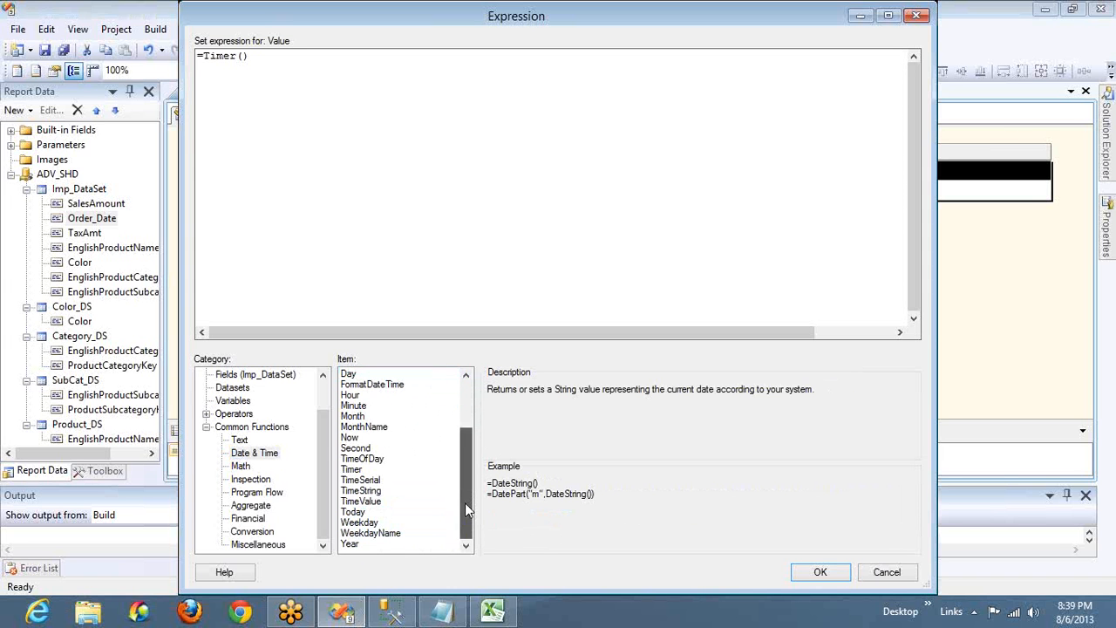
click(374, 503)
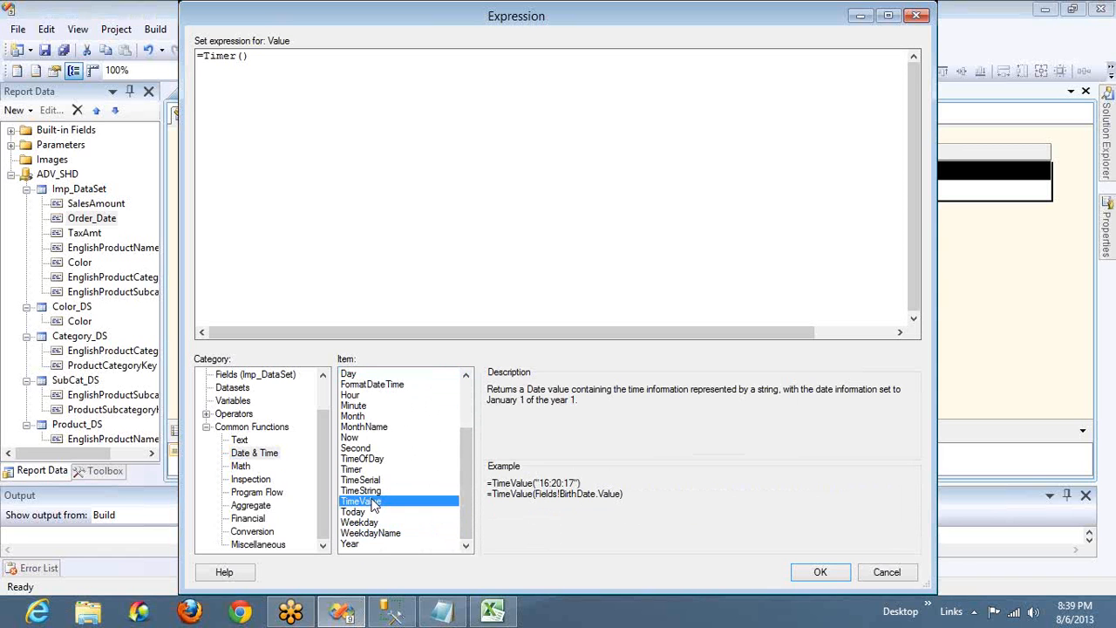
double_click(373, 503)
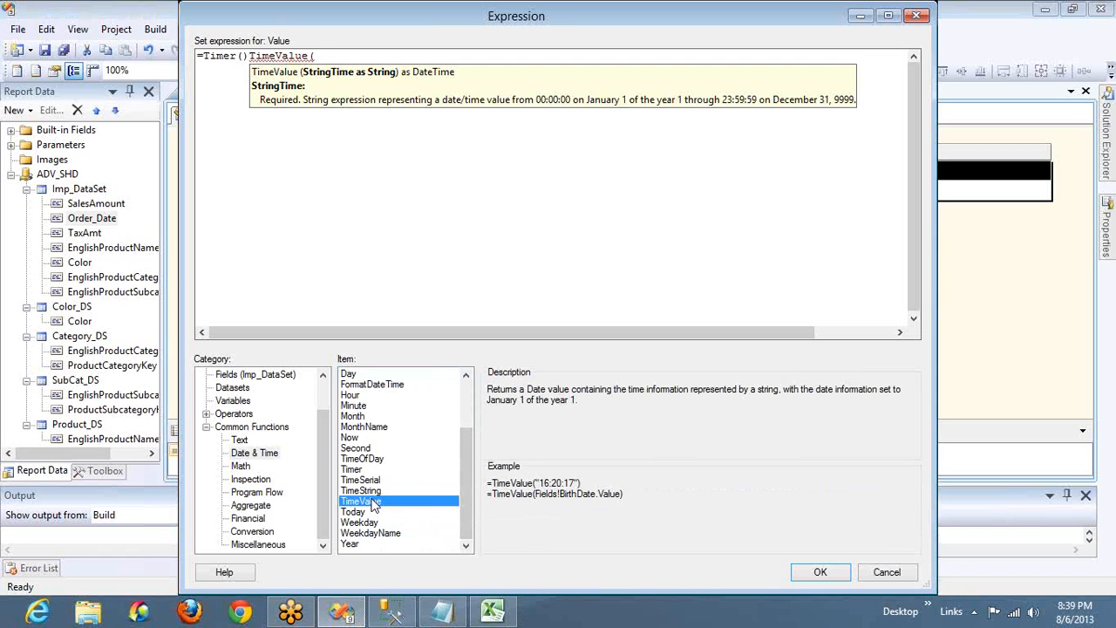
key(ctrl+Left)
key(ctrl+Left)
key(ctrl+shift+Left)
key(ctrl+shift+Left)
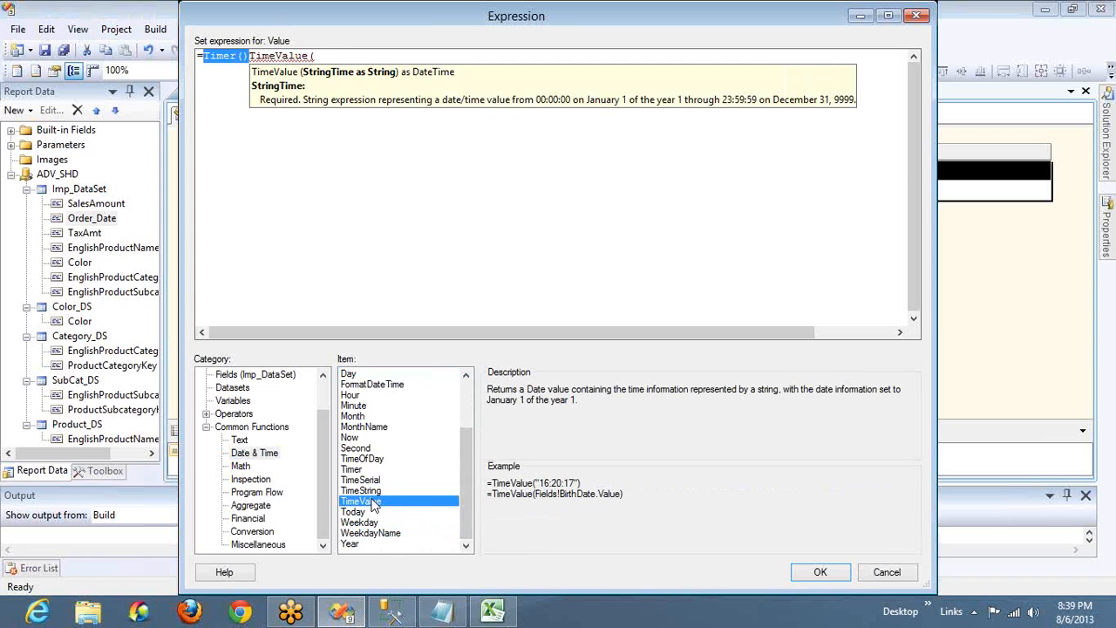
key(Delete)
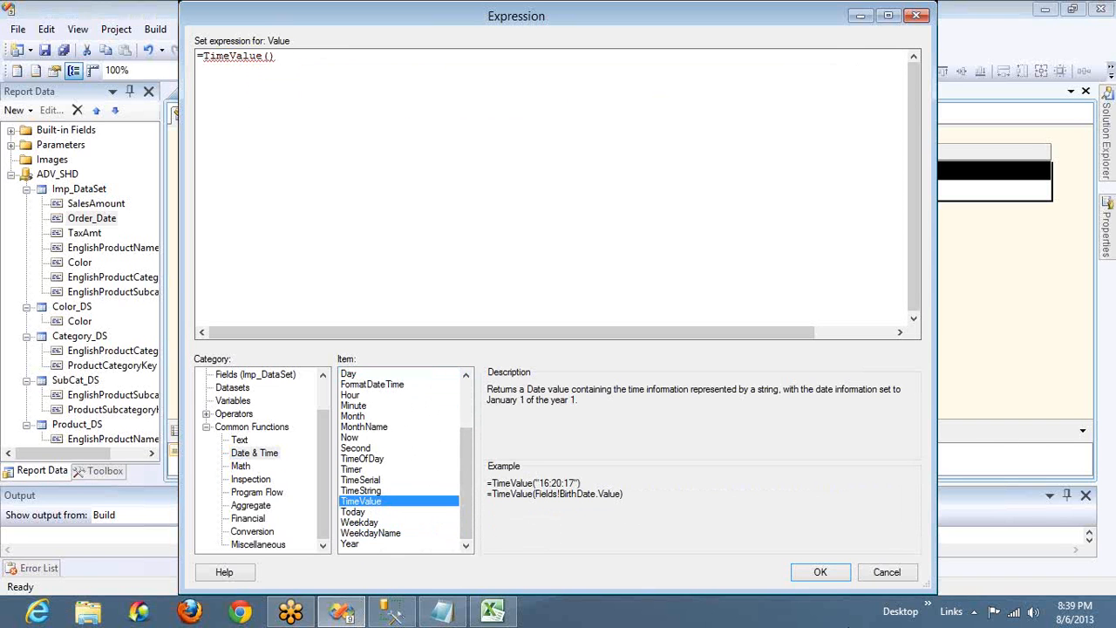
Step: Complete the expression as =TimeValue(Now()), apply it, and check the first Order Date column in the report preview before returning to the design
key(End)
text())
click(268, 56)
text(Now())
click(820, 571)
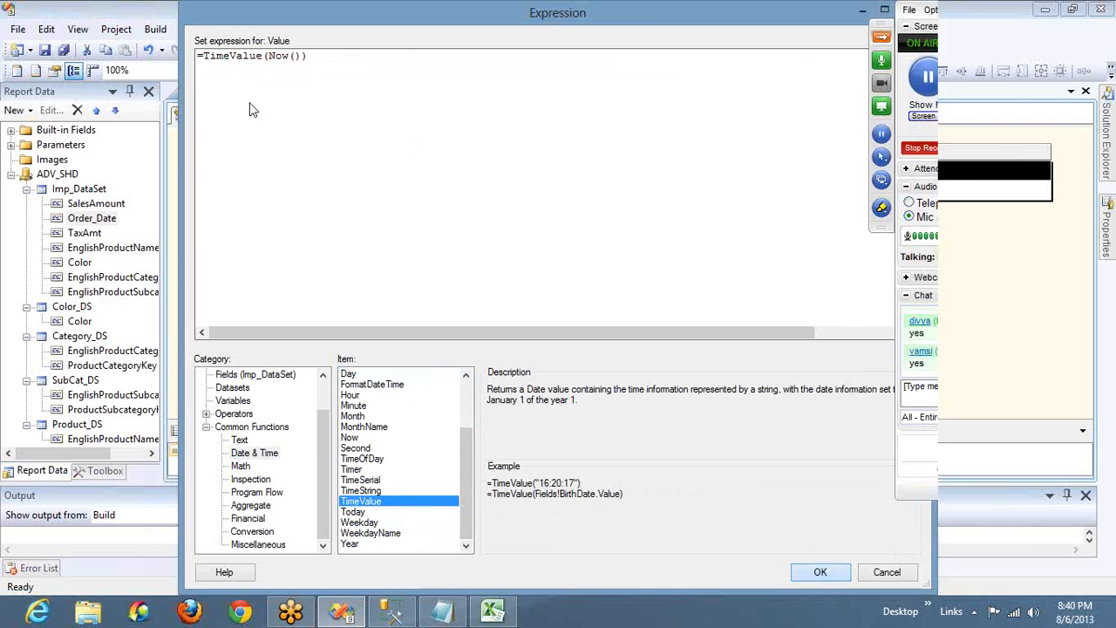
click(266, 111)
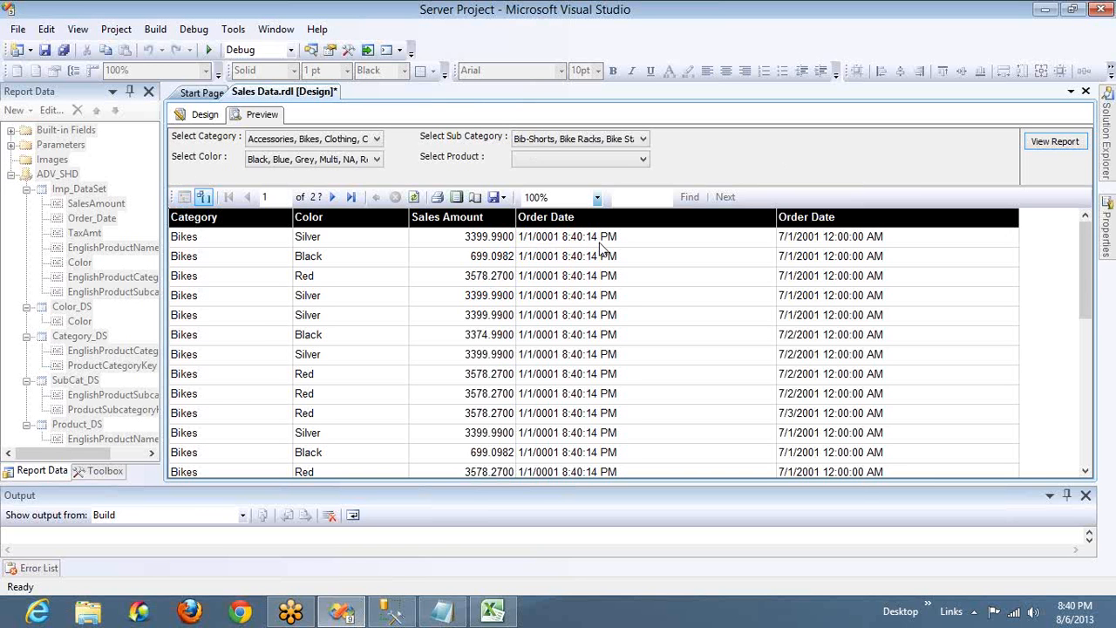
click(205, 114)
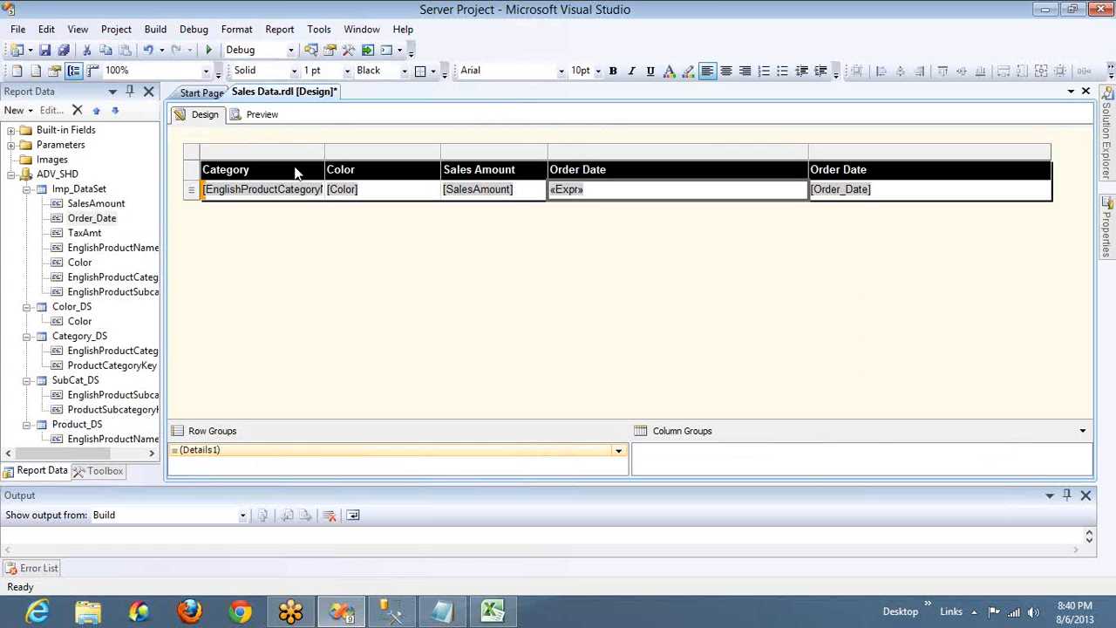
Step: Reopen the first Order Date cell's expression and change the function name from TimeValue to TimeString
mouse_move(540, 194)
right_click(598, 196)
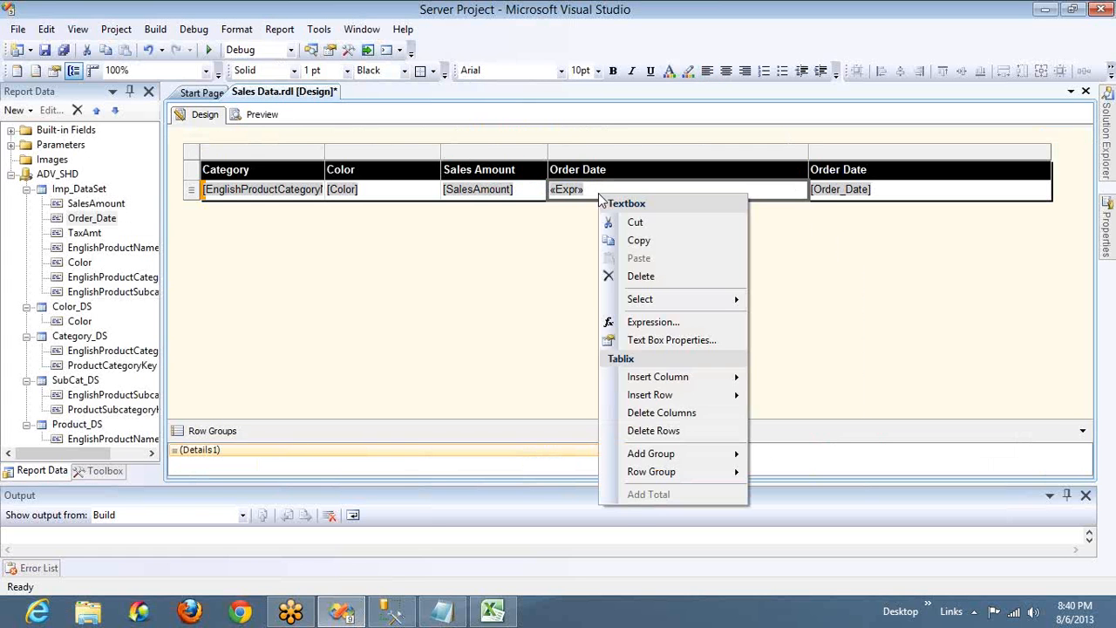
click(653, 322)
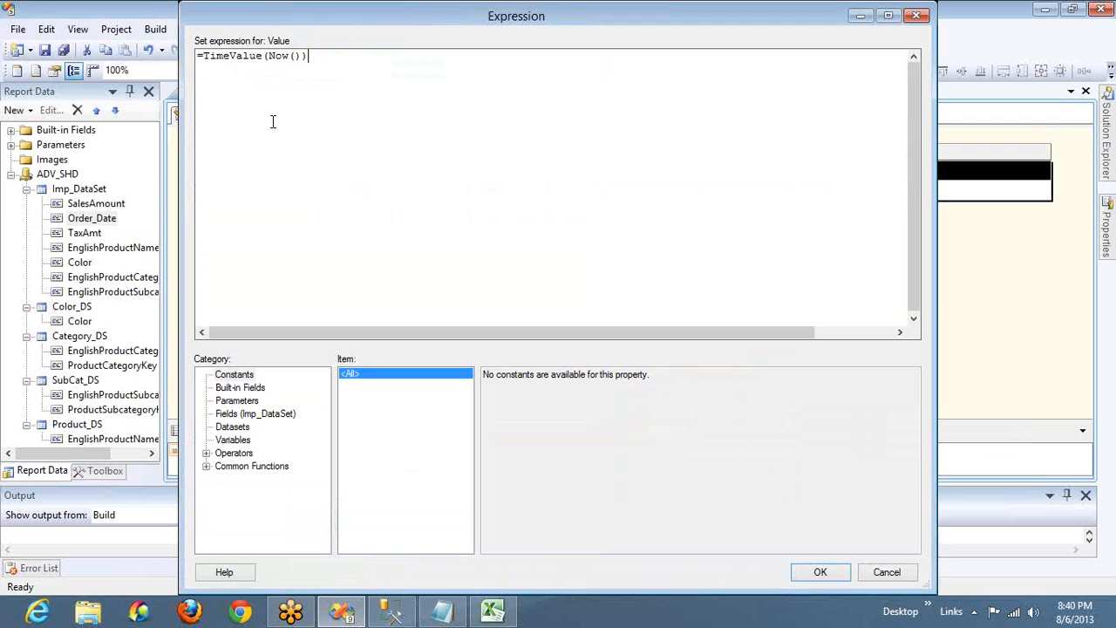
click(261, 59)
key(BackSpace)
key(BackSpace)
key(BackSpace)
key(BackSpace)
key(BackSpace)
text(String)
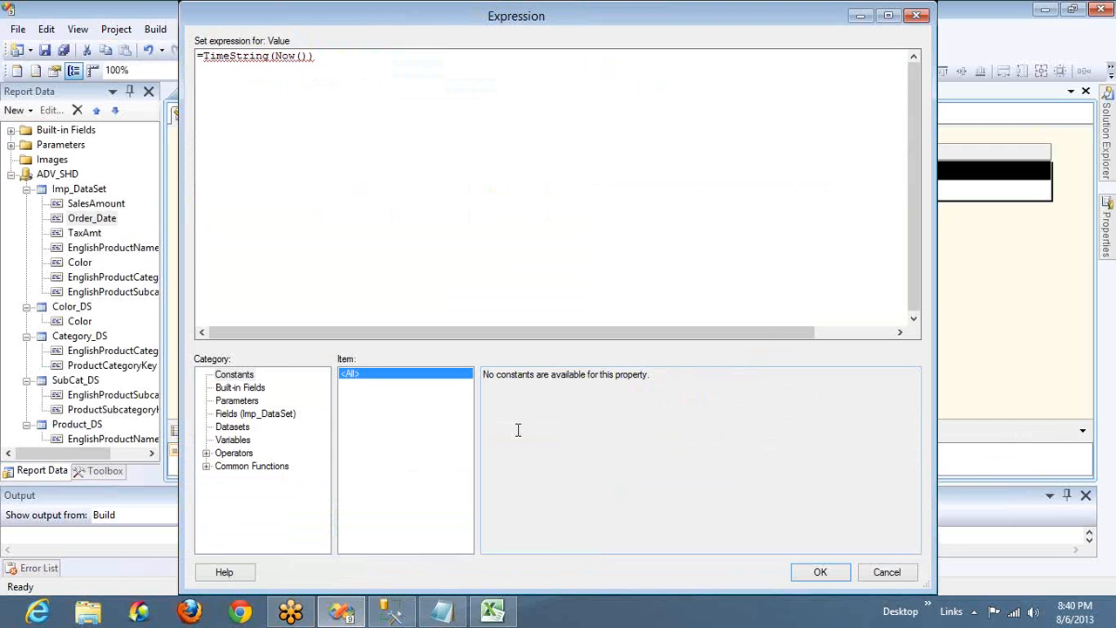
Step: Check TimeString's example syntax, reduce the expression to =TimeString(), apply it and check it in the report preview before returning to the design
click(207, 467)
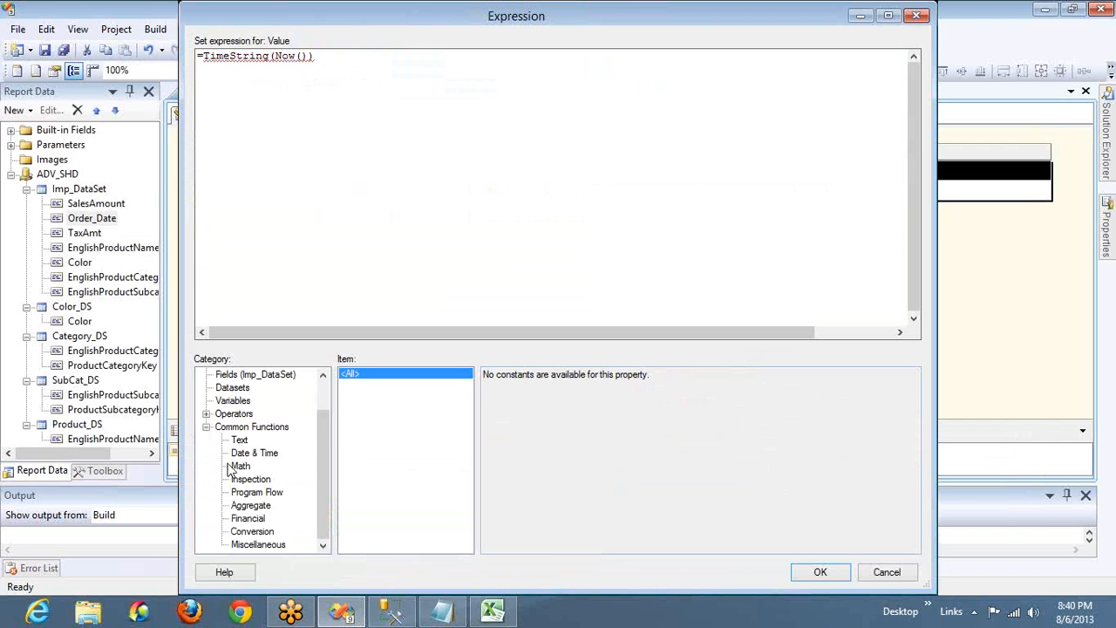
click(249, 453)
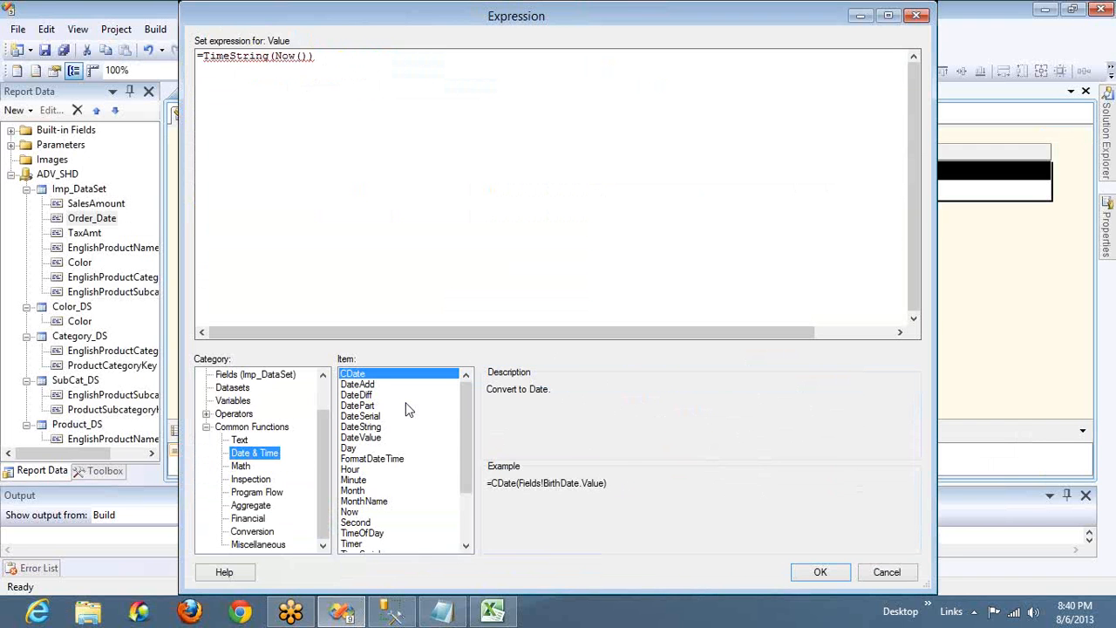
click(464, 536)
click(367, 490)
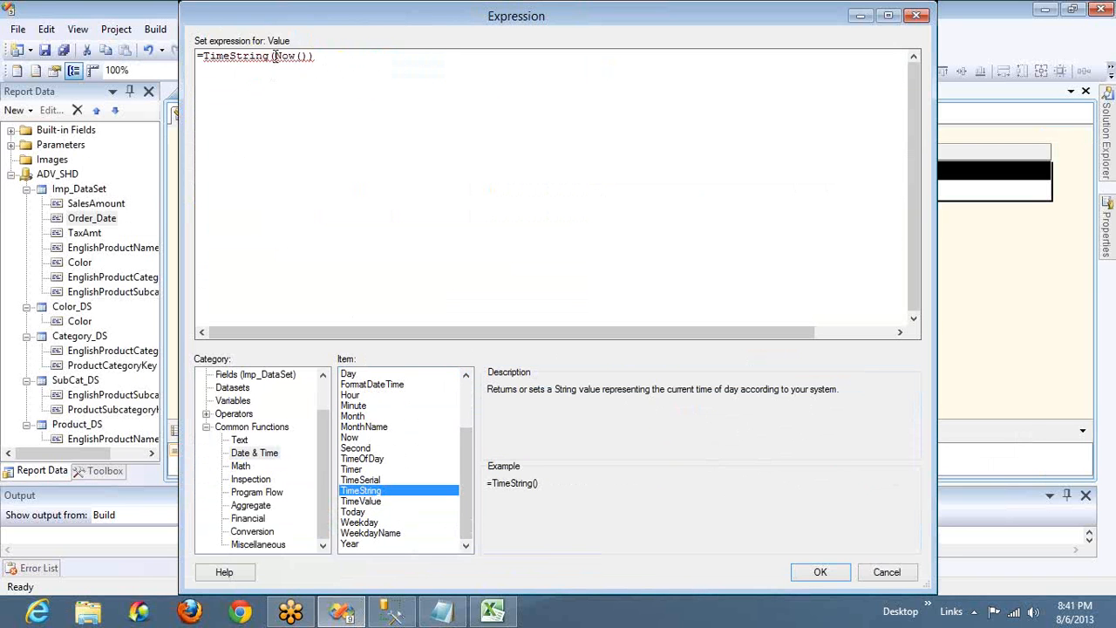
drag(274, 56, 314, 56)
key(BackSpace)
text())
click(818, 575)
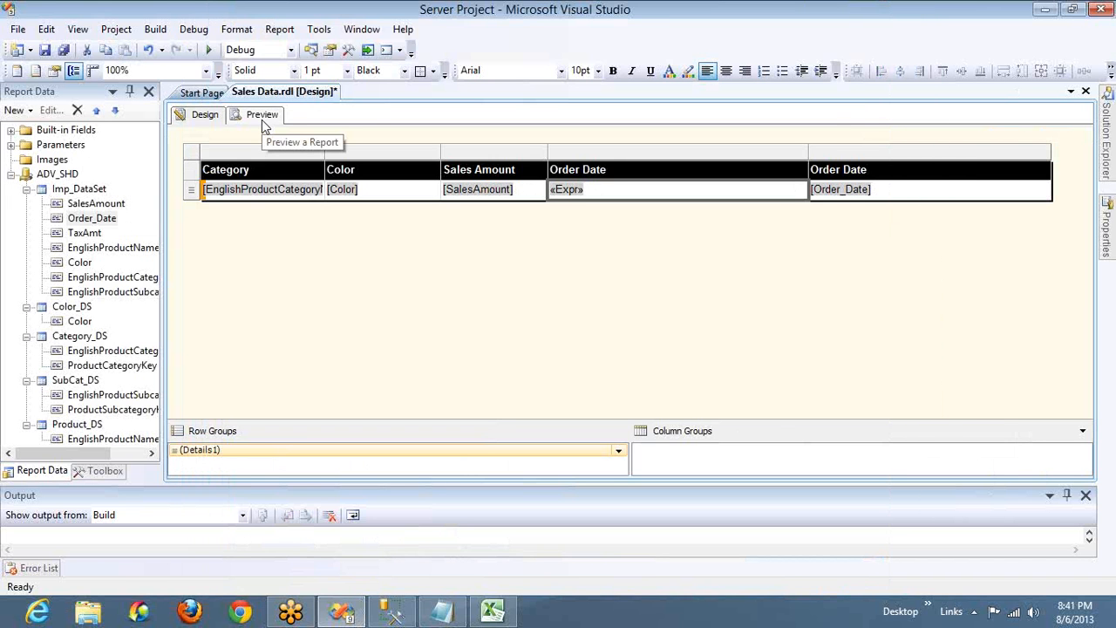
click(262, 120)
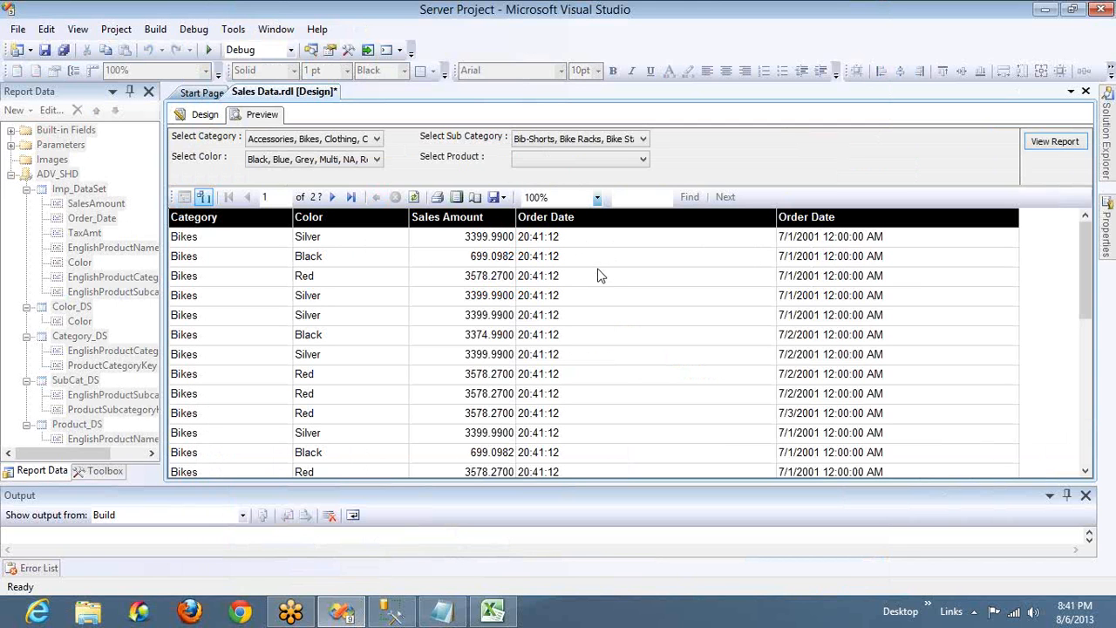
click(199, 116)
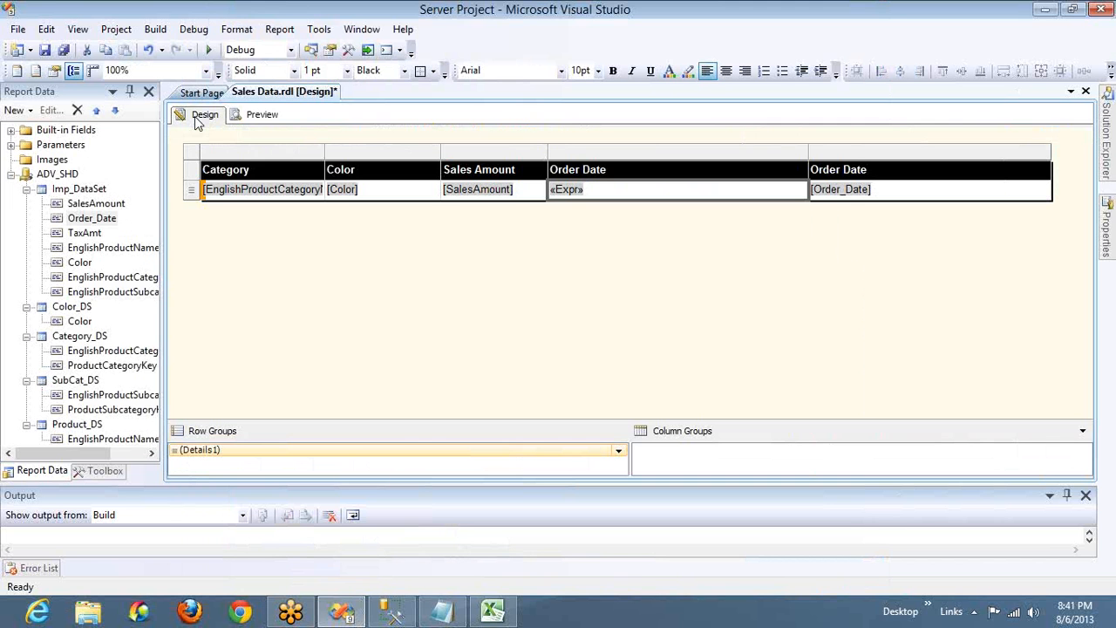
Step: Reopen the first Order Date cell's expression and read the Today and Weekday descriptions and examples among the Date & Time functions
click(517, 187)
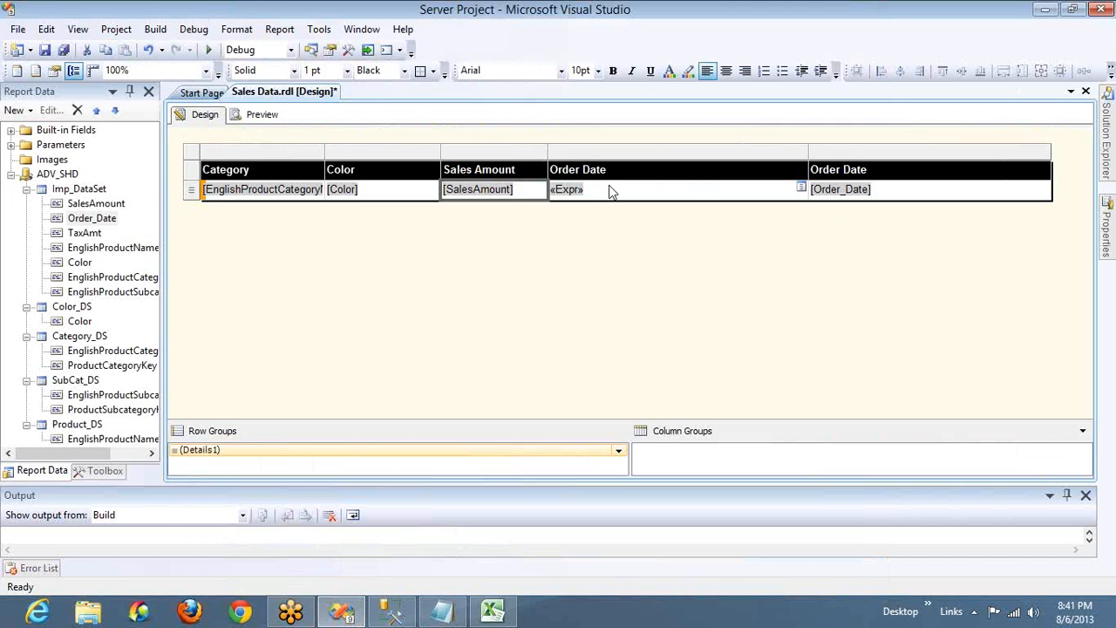
right_click(610, 190)
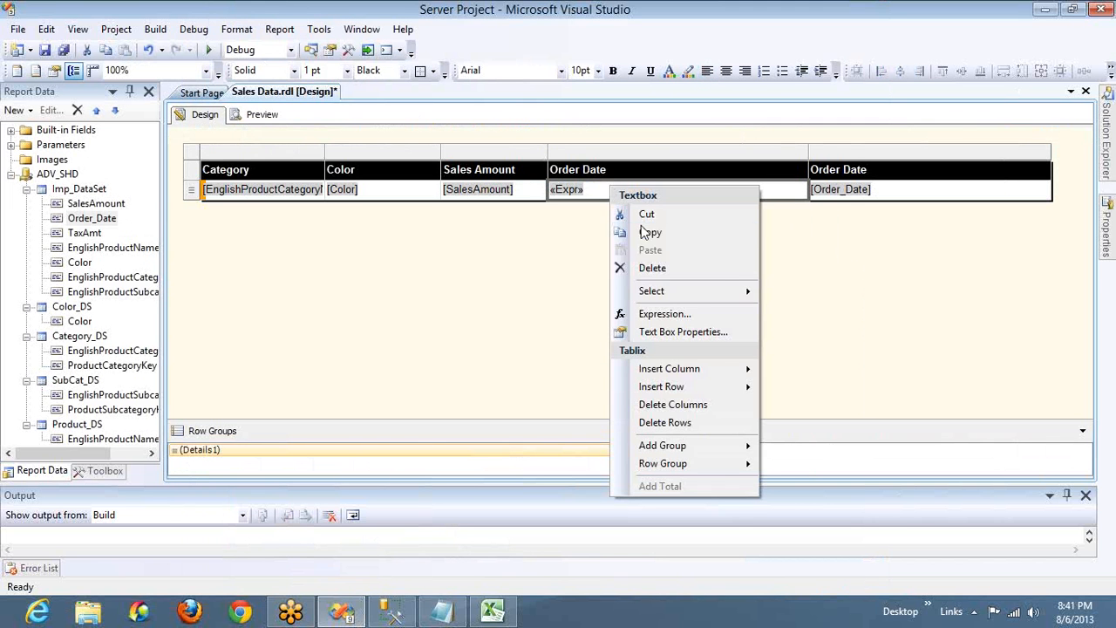
click(676, 316)
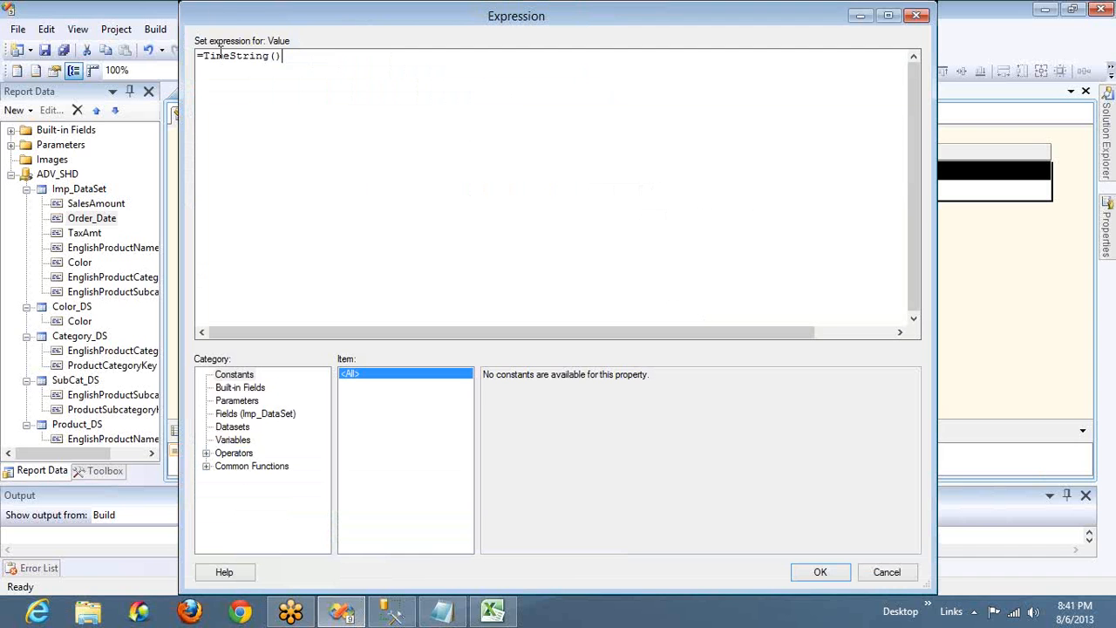
click(206, 466)
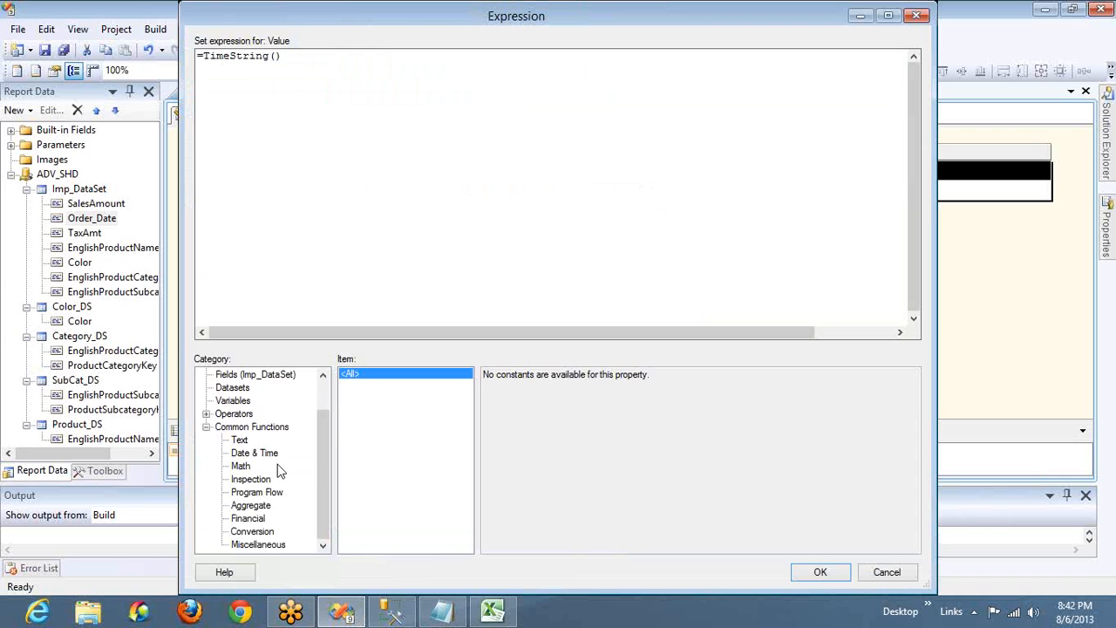
click(257, 456)
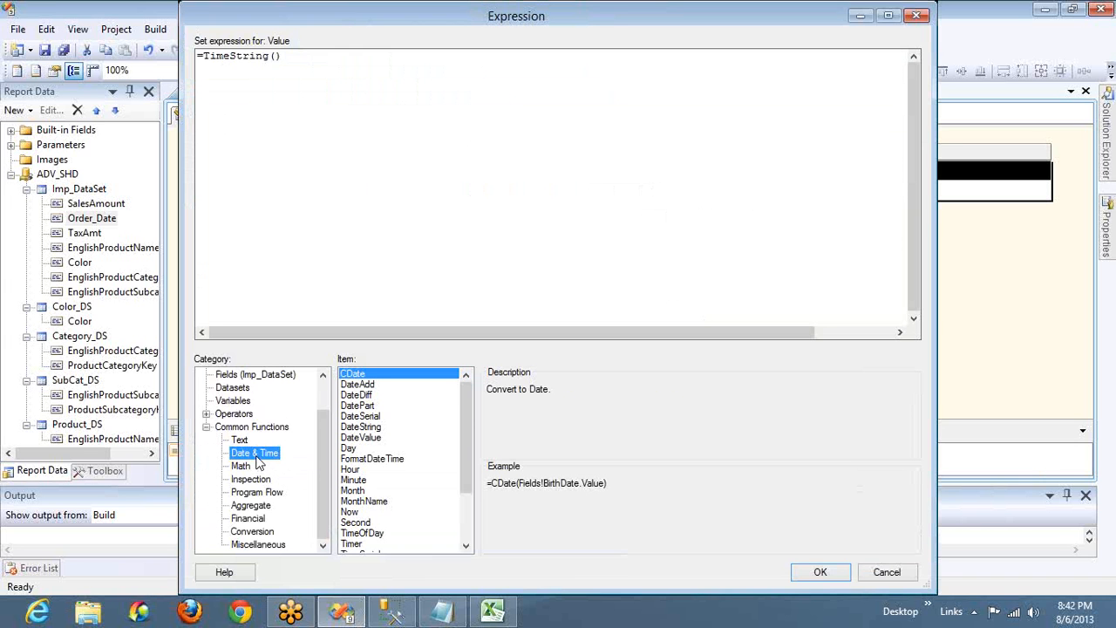
click(468, 530)
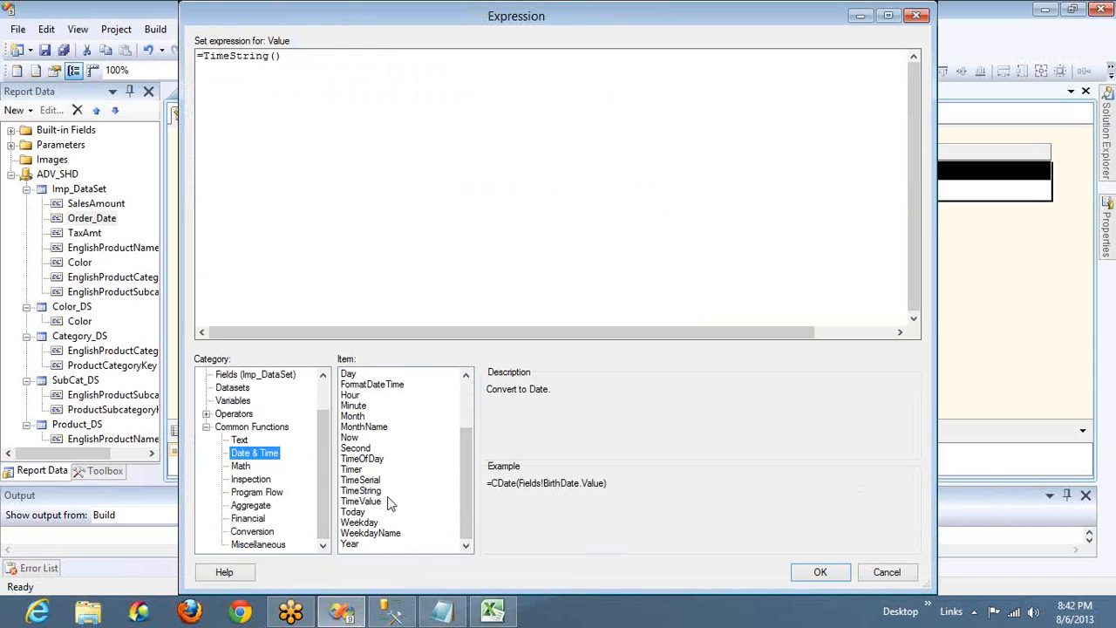
click(359, 513)
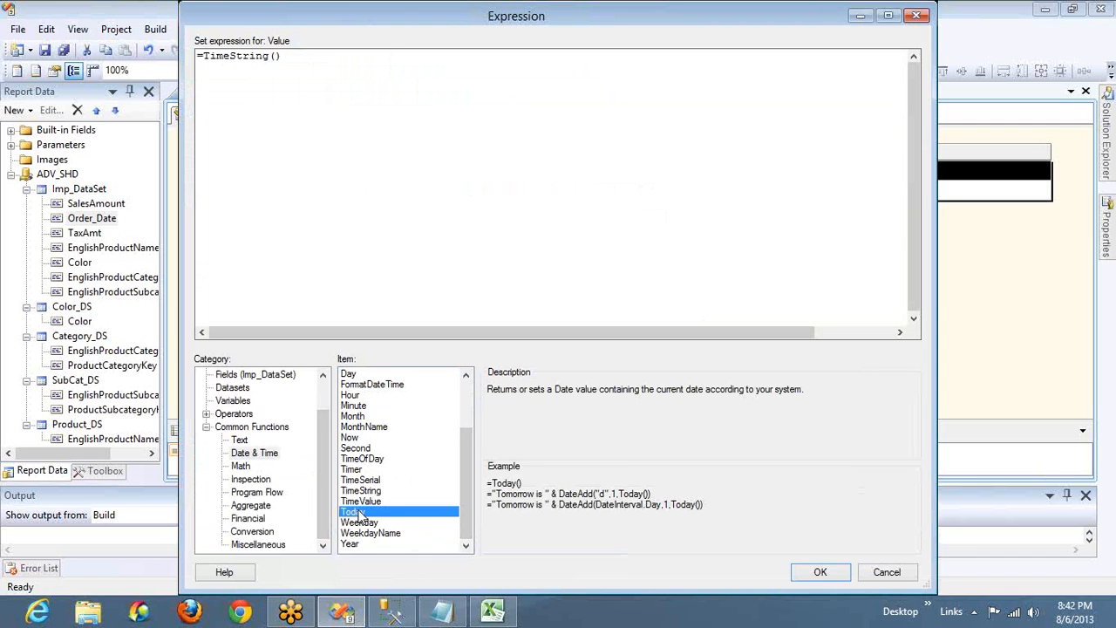
click(375, 526)
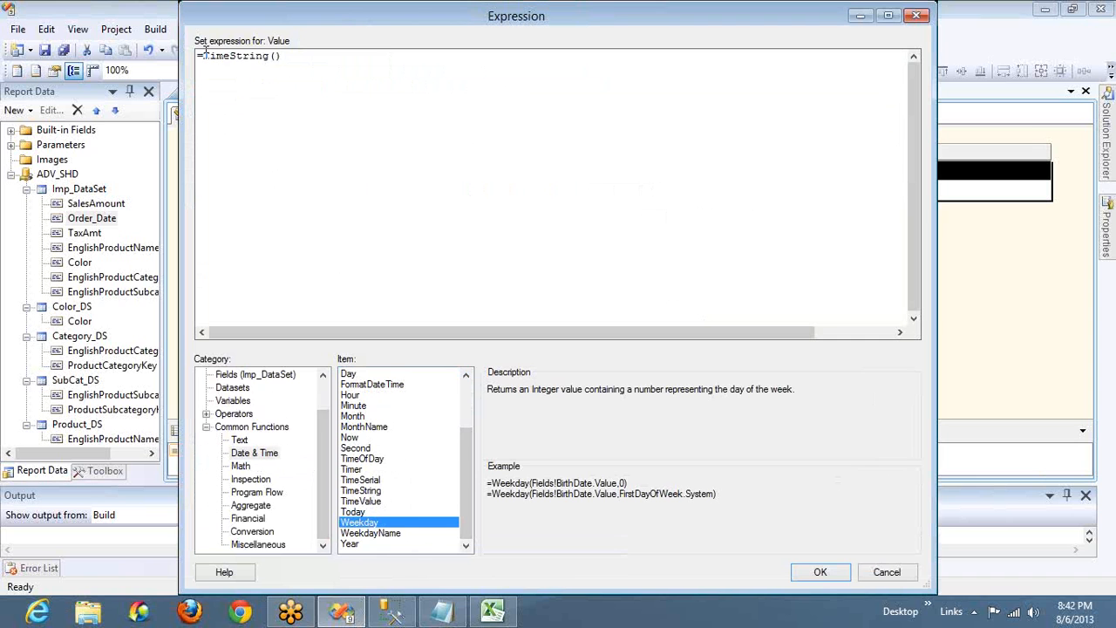
Step: Replace the TimeString() call with the Weekday function so that the expression reads =Weekday(Today())
drag(204, 55, 281, 56)
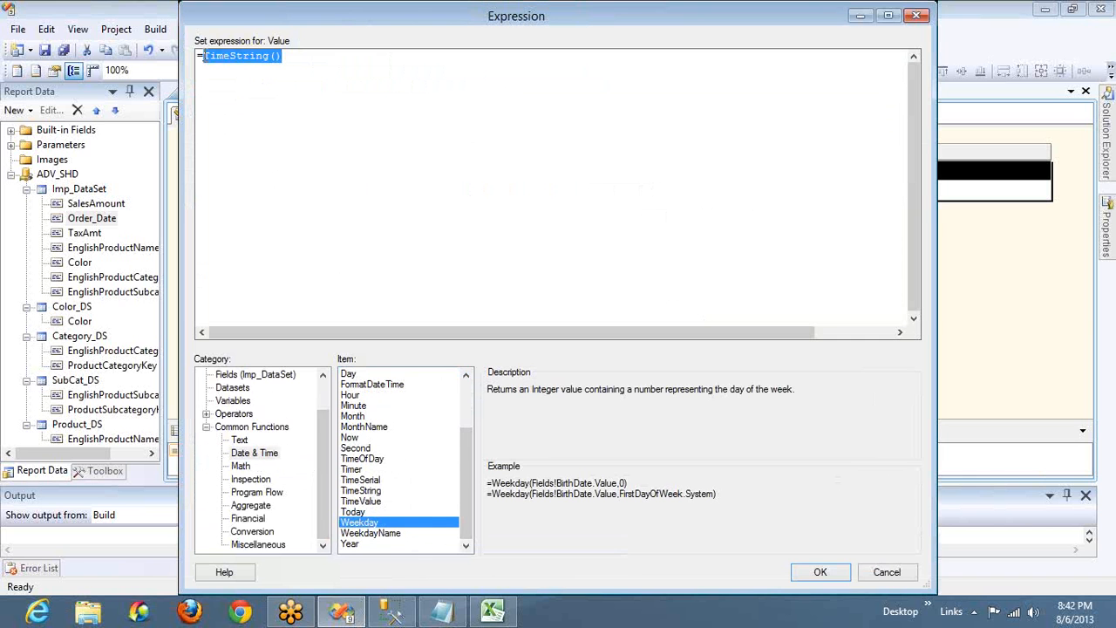
key(Delete)
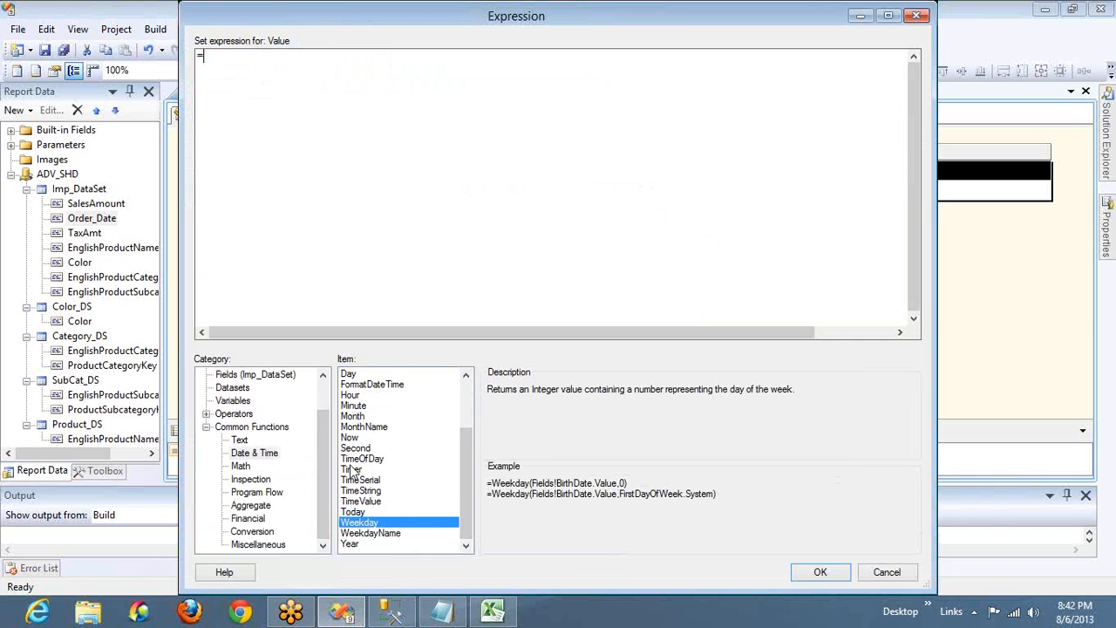
double_click(370, 528)
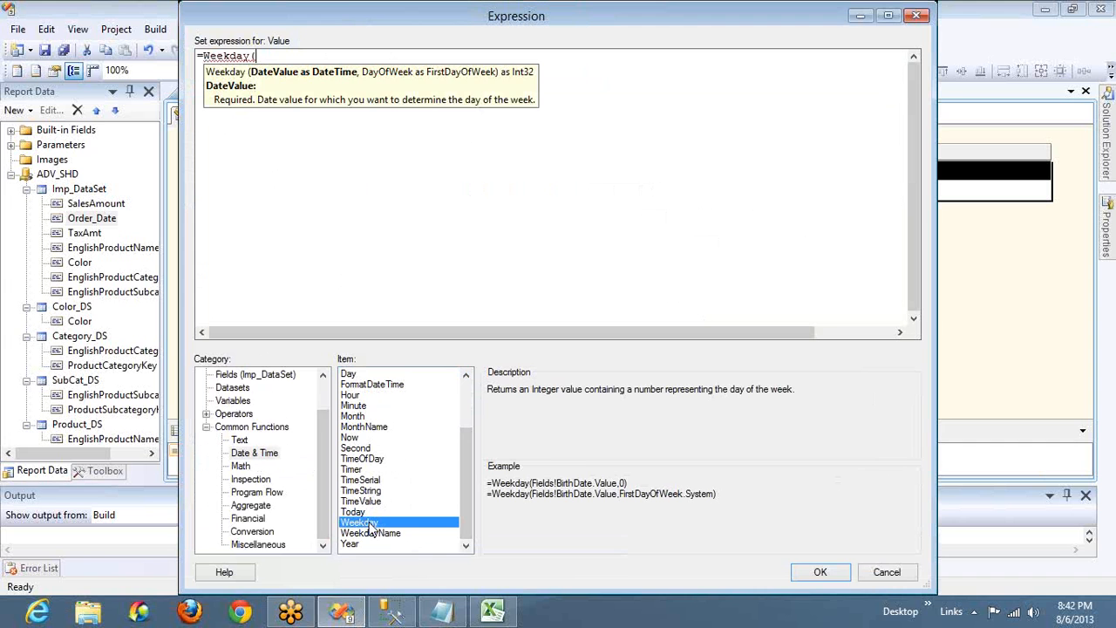
text(Today()))
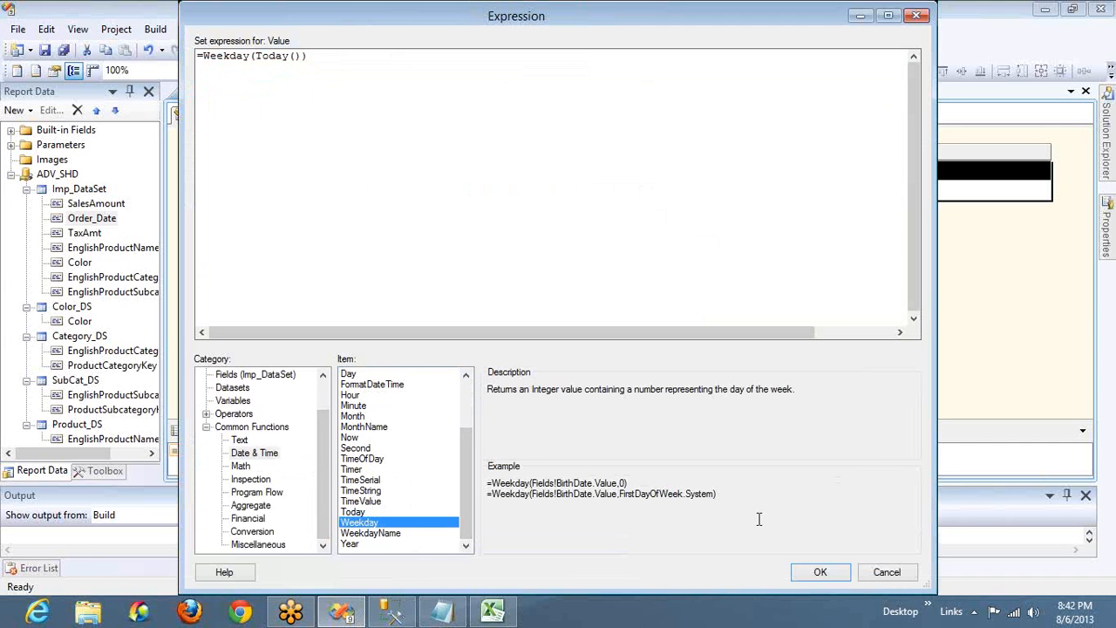
Step: Apply the Weekday expression and check the first Order Date column in the report preview before returning to the design
click(820, 572)
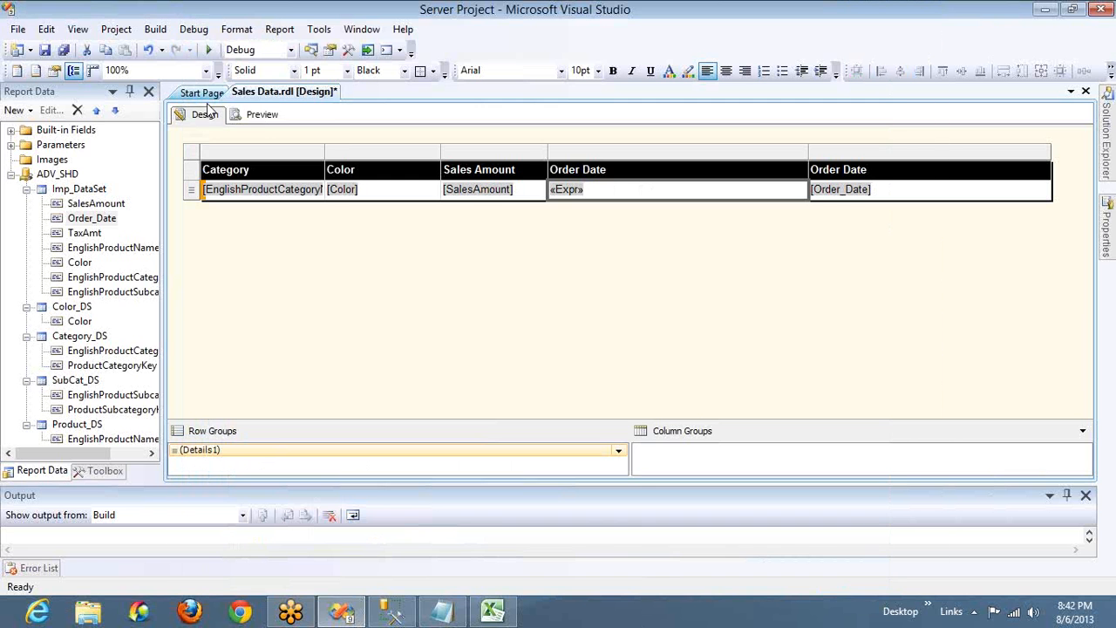
click(260, 117)
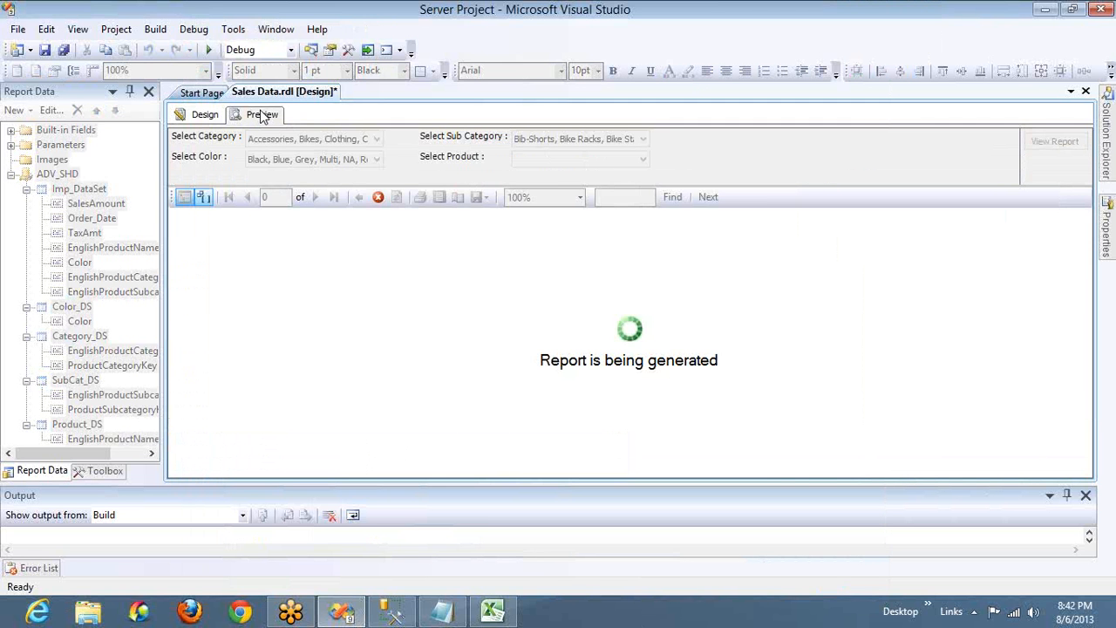
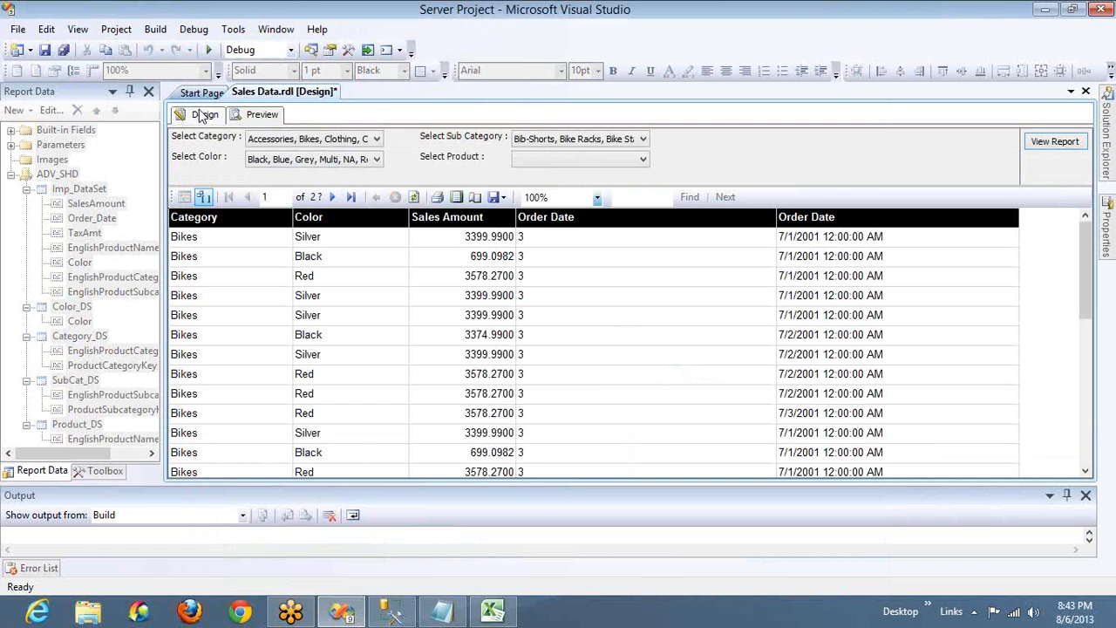
click(214, 121)
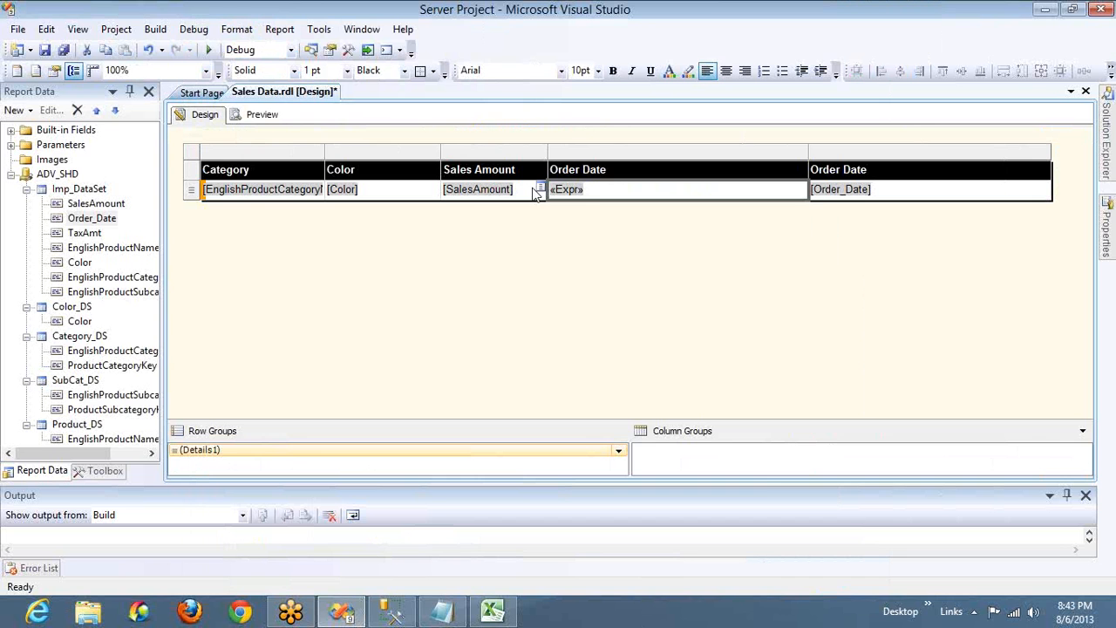
Step: Reopen the first Order Date cell's expression and examine WeekdayName's description and example syntax among the Date & Time functions
click(533, 192)
right_click(615, 189)
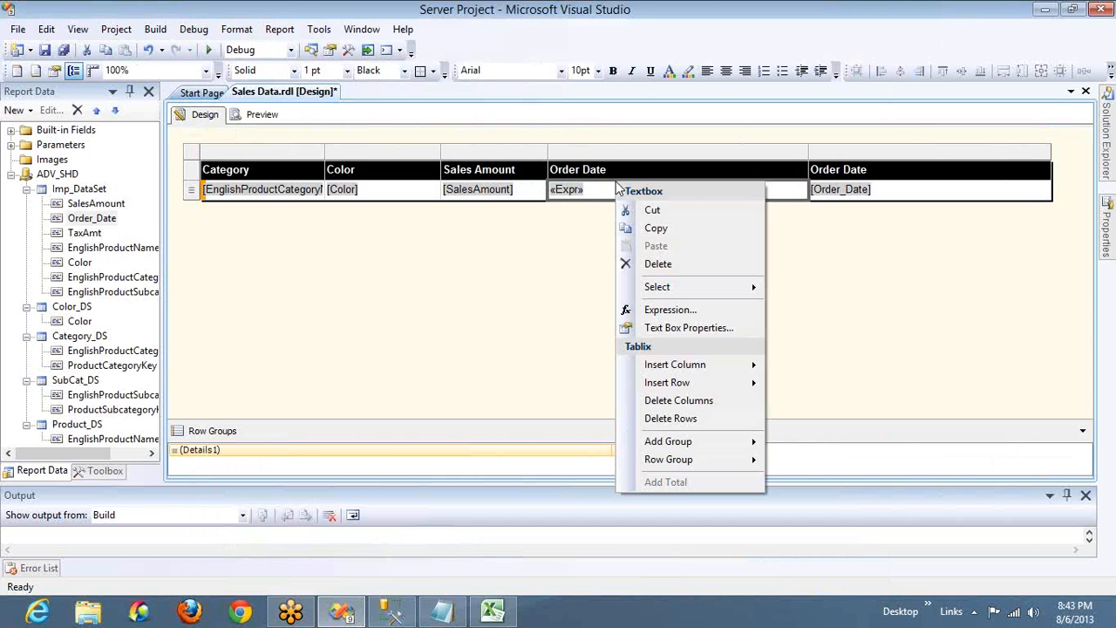
click(665, 307)
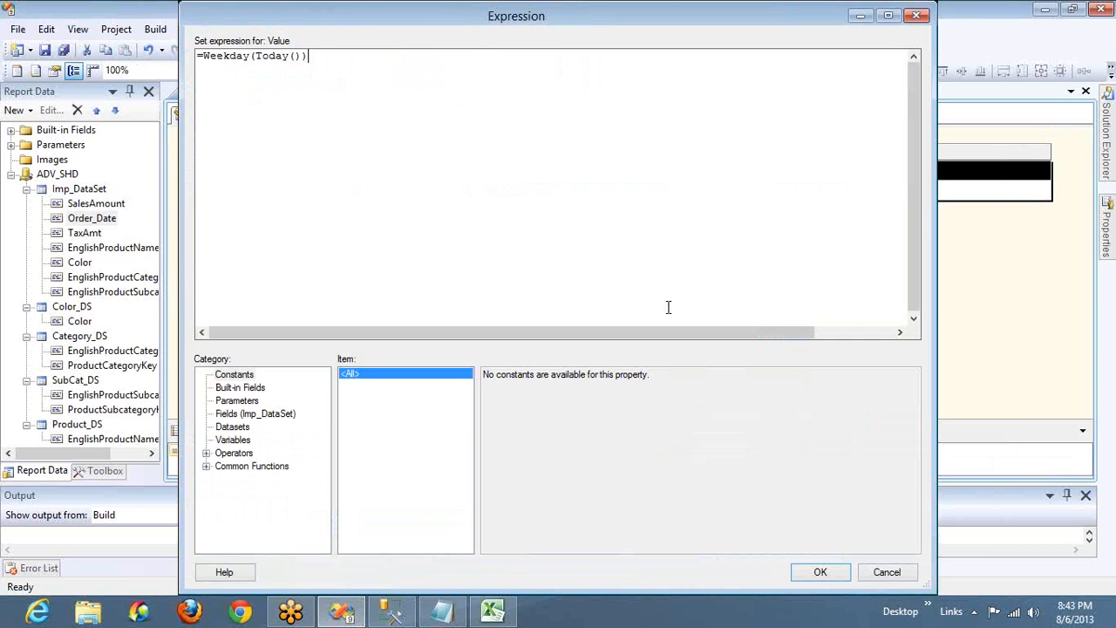
click(206, 466)
click(244, 458)
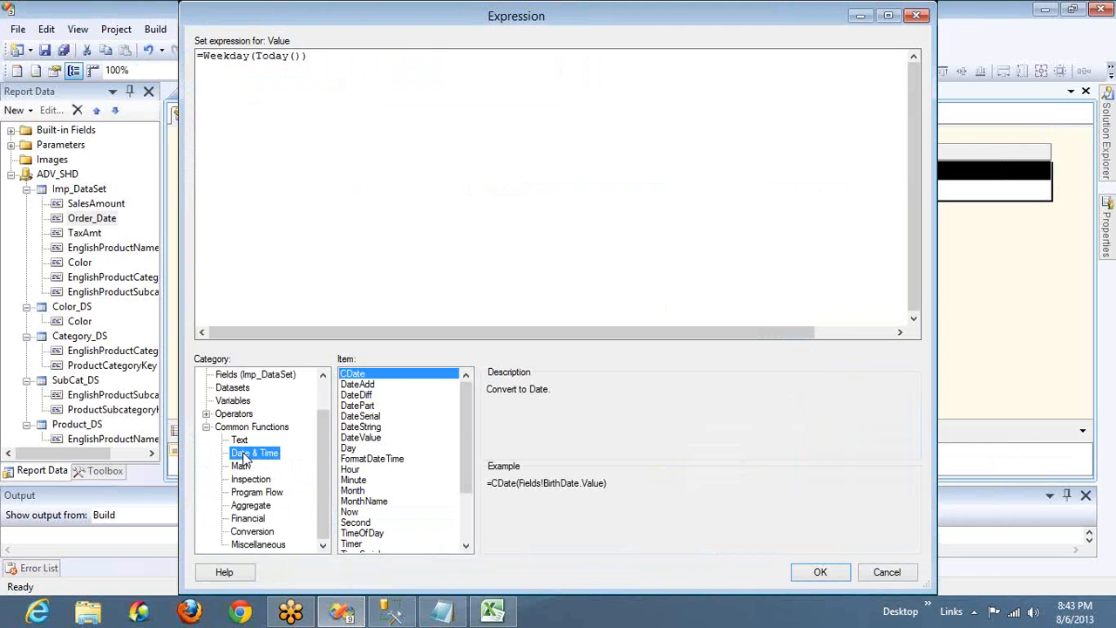
click(464, 534)
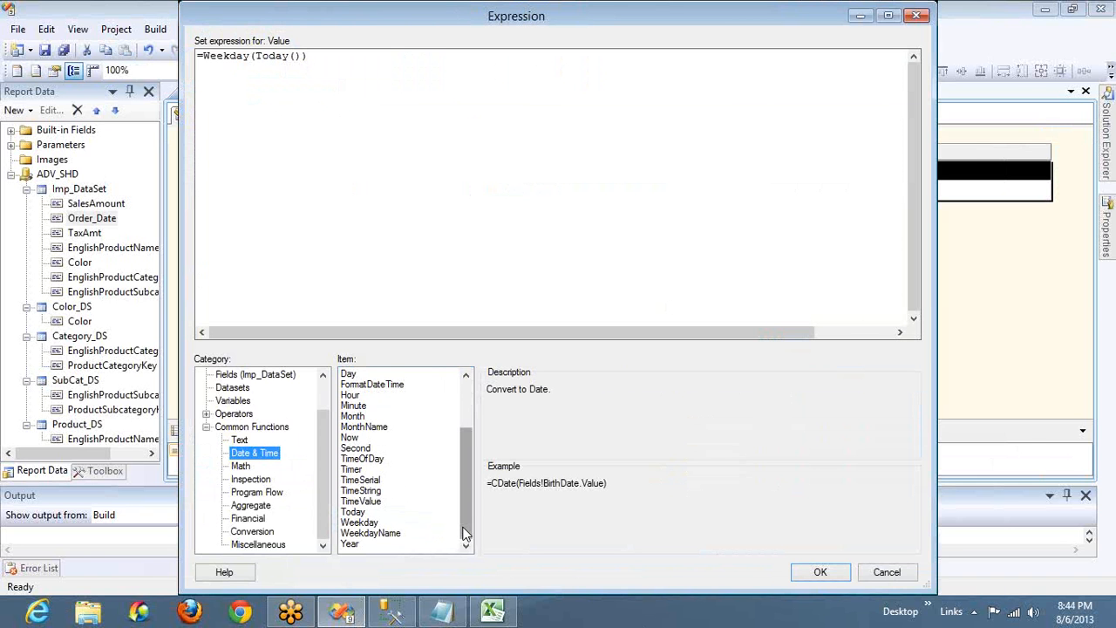
click(366, 534)
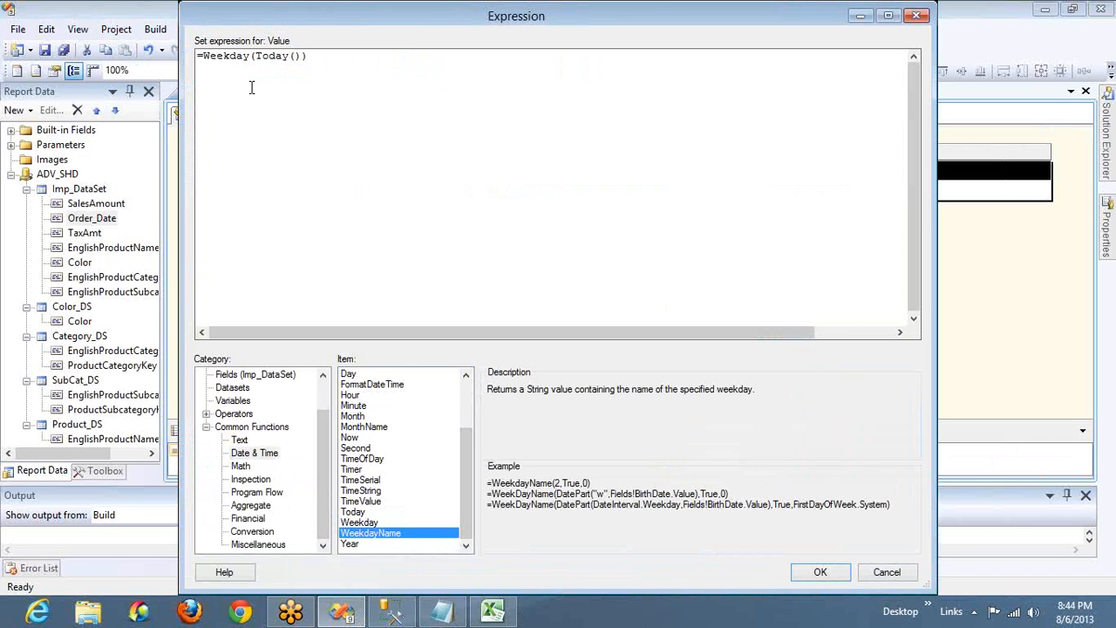
Step: Replace the Weekday function name with WeekdayName and insert a nested Weekday call in front of the Today() argument
double_click(226, 55)
key(Delete)
double_click(392, 533)
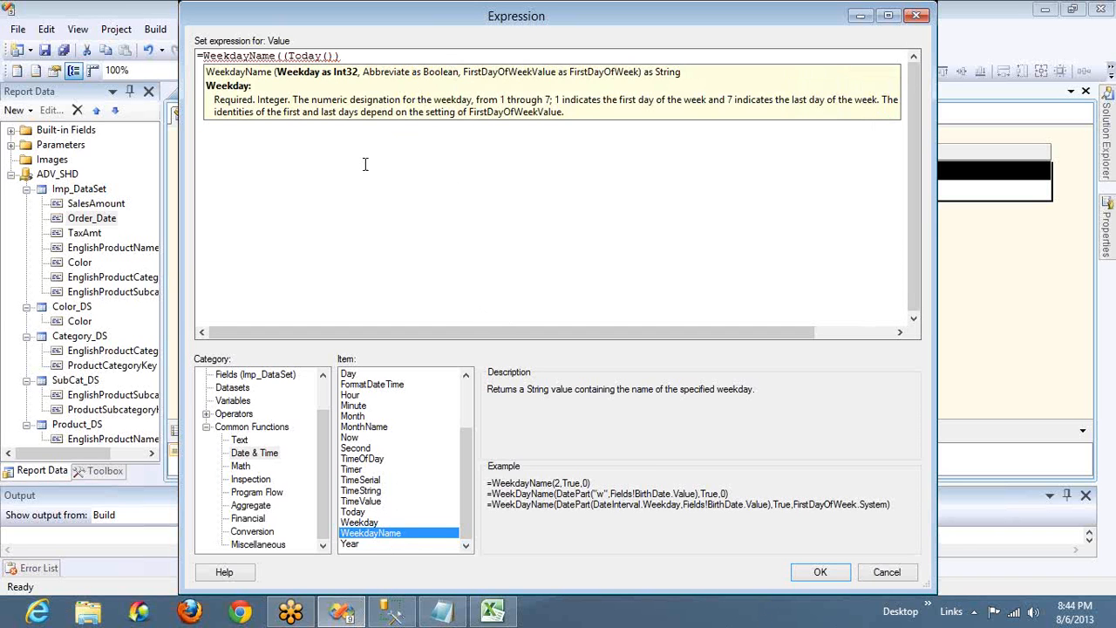
double_click(364, 522)
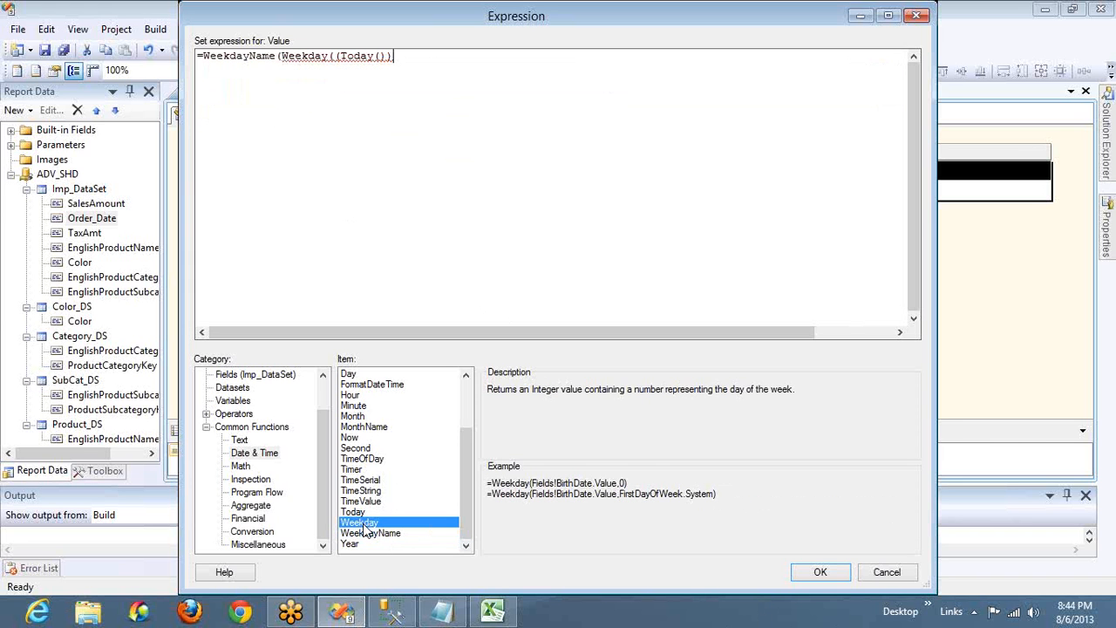
Step: Highlight the inner Today() argument to examine the nesting and add a closing parenthesis at the end of the expression
text())
key(BackSpace)
key(Left)
key(shift+Left)
key(shift+Left)
key(shift+Left)
key(shift+Left)
key(shift+Left)
key(shift+Left)
key(shift+Left)
key(shift+Left)
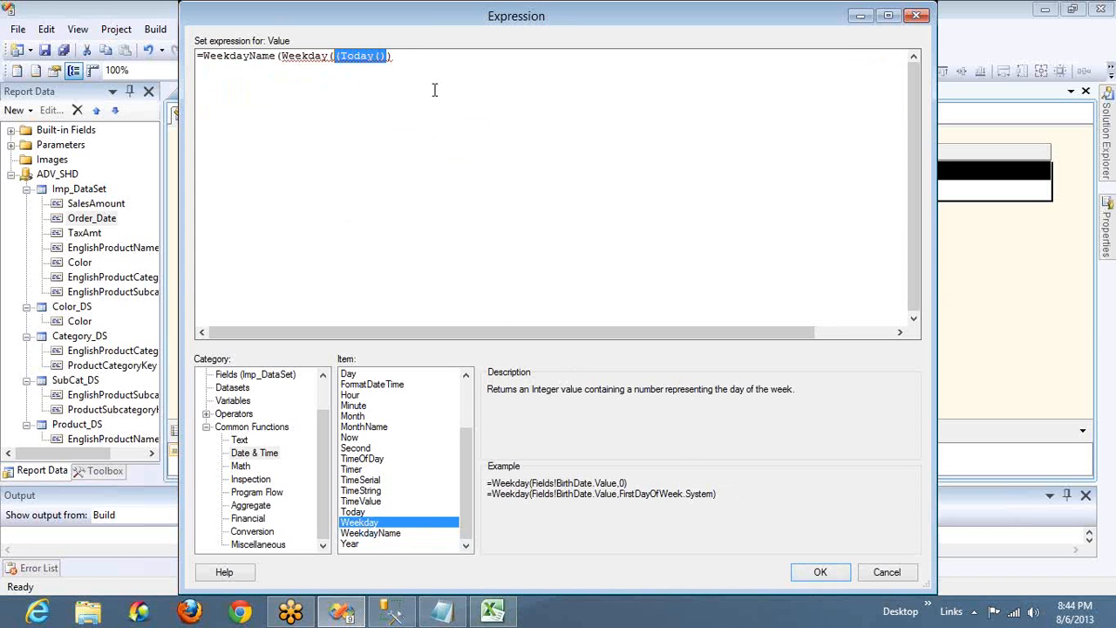
key(End)
text())
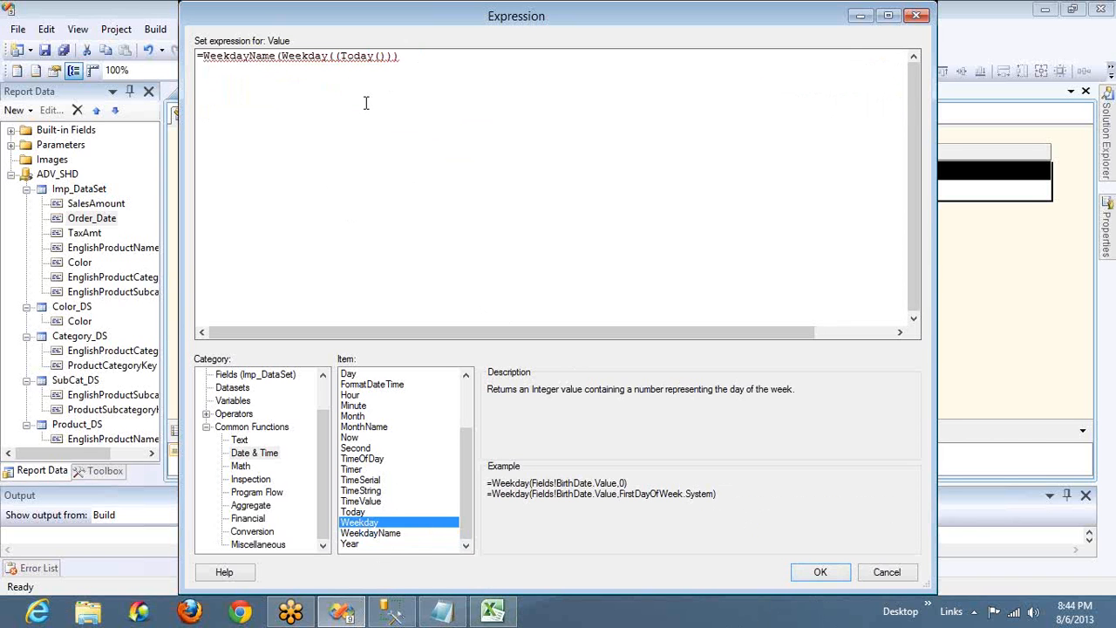
Step: Try adding 0 as a further argument after Today(), apply the expression and preview the report before returning to the design
key(Left)
text(,)
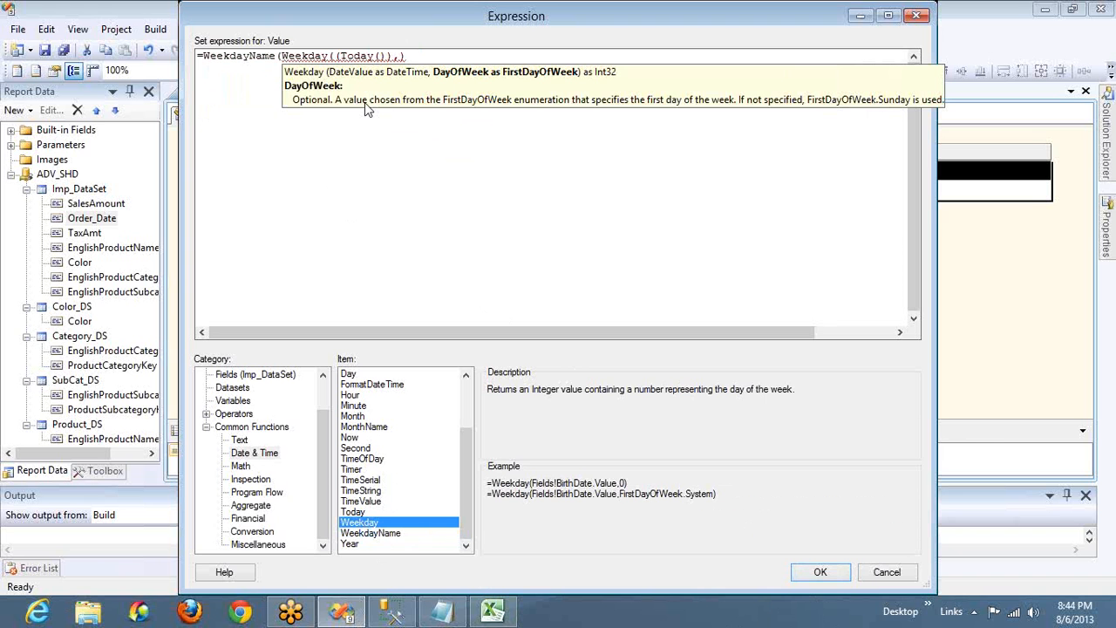
text(0)
click(820, 572)
click(262, 115)
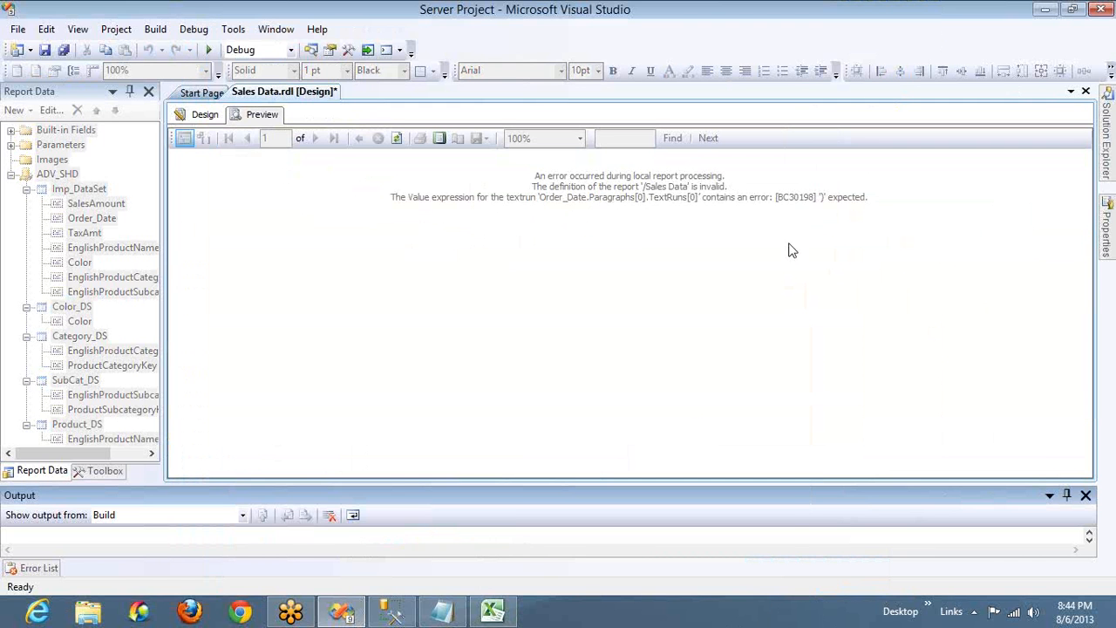
click(198, 116)
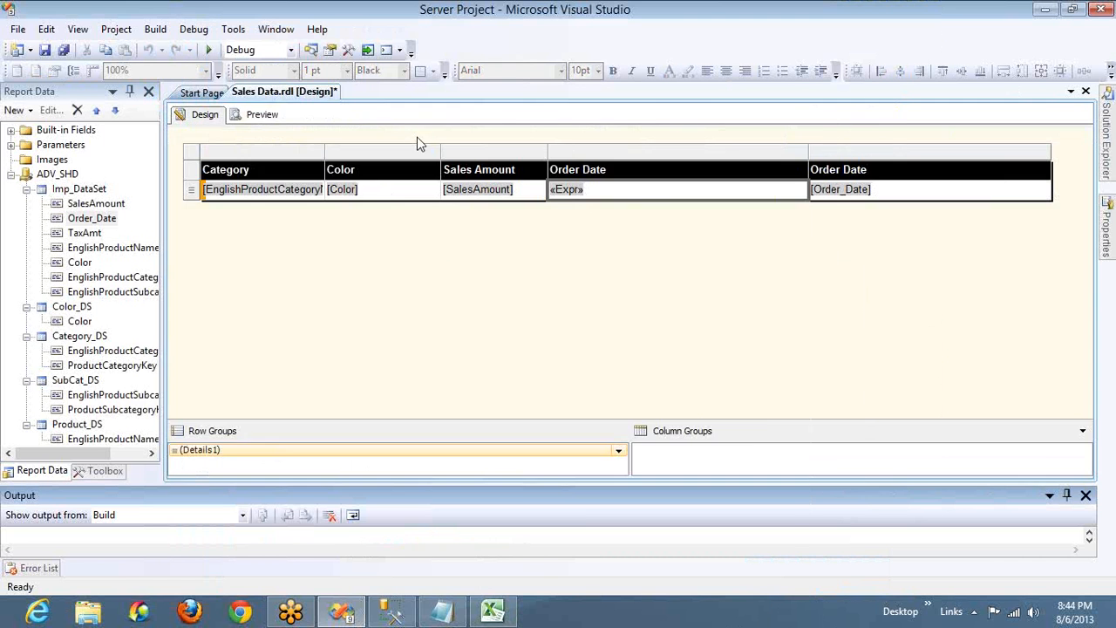
Step: Reopen the first Order Date cell's expression and correct it to =WeekdayName(Weekday(Today()))
click(523, 190)
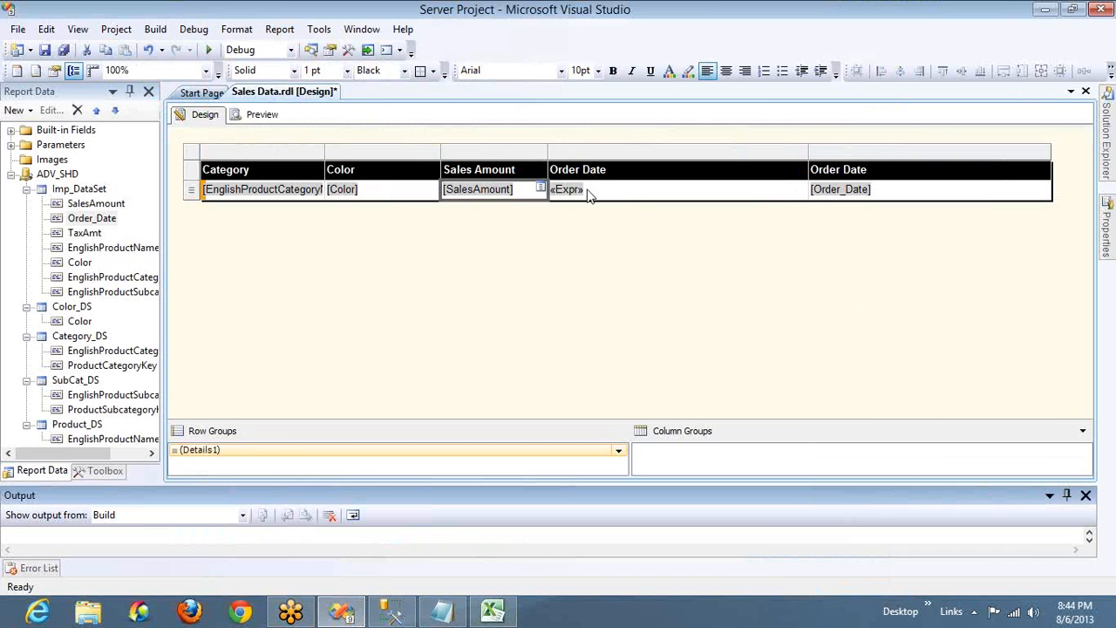
right_click(598, 193)
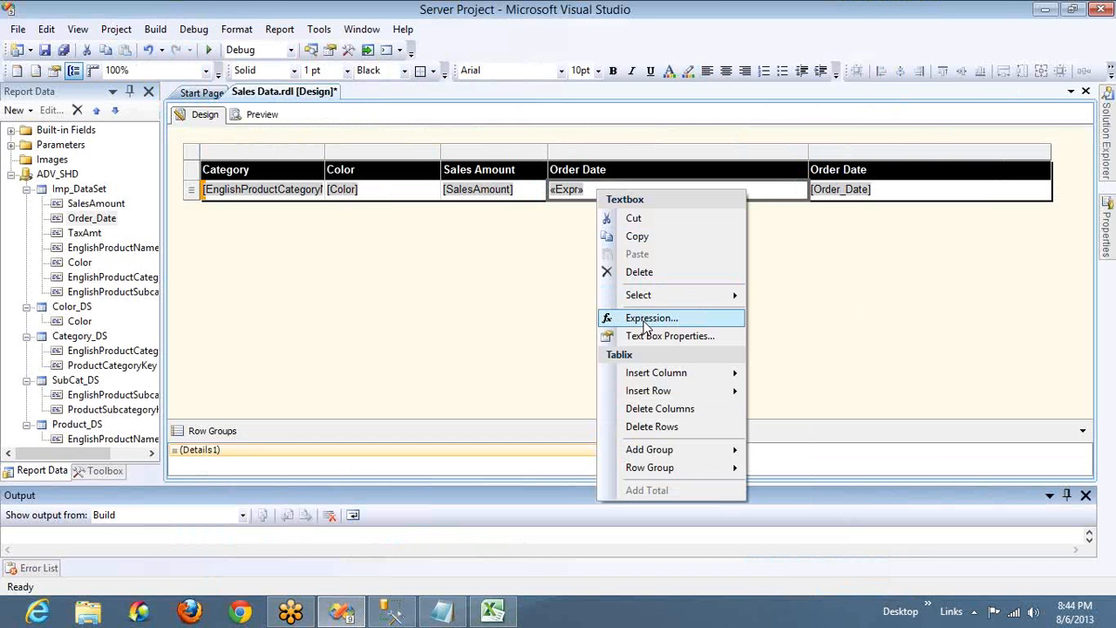
click(645, 319)
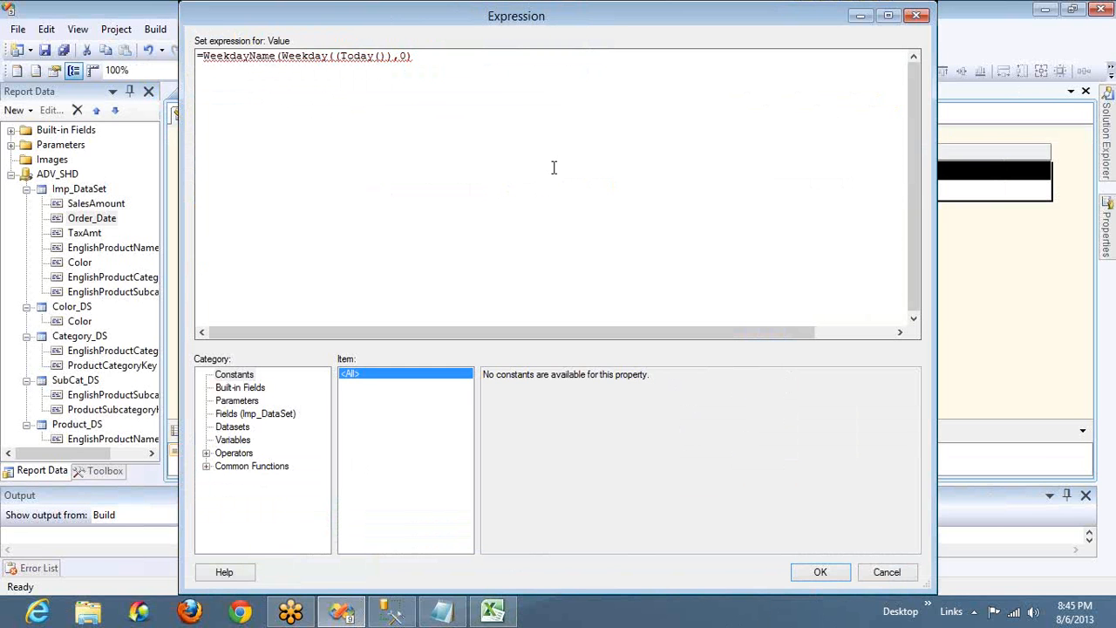
key(BackSpace)
key(BackSpace)
key(BackSpace)
click(493, 166)
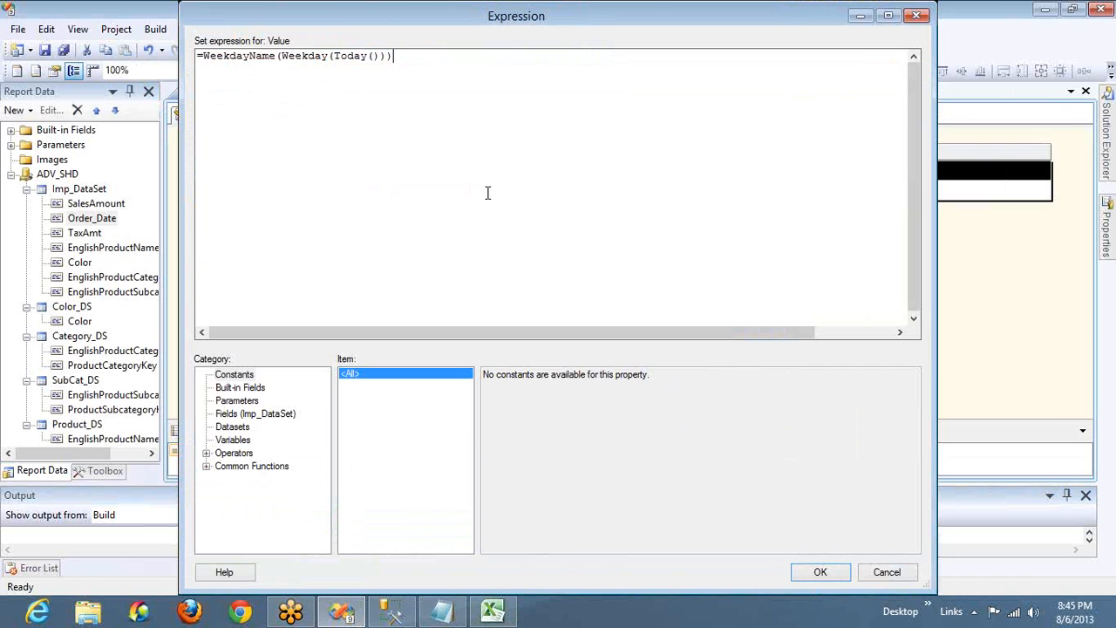
Step: Highlight Today() and the enclosing Weekday(Today()) call in turn to examine how WeekdayName's argument is built
key(Right)
key(Right)
key(Right)
key(Right)
key(Right)
key(Right)
key(shift+Left)
key(shift+Left)
key(shift+Left)
key(shift+Left)
key(shift+Left)
key(shift+Left)
key(shift+Left)
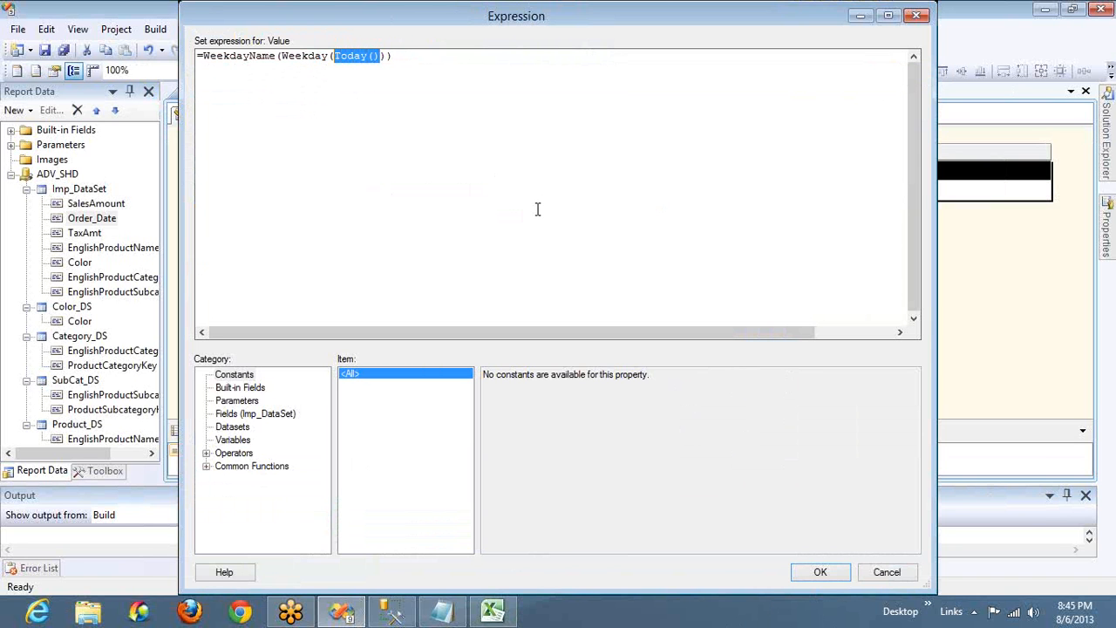
key(Right)
key(Right)
key(shift+Left)
key(shift+Left)
key(shift+Left)
key(shift+Left)
key(shift+Left)
key(shift+Left)
key(shift+Left)
key(shift+Left)
key(shift+Left)
key(shift+Left)
key(shift+Left)
key(shift+Left)
key(shift+Left)
key(shift+Left)
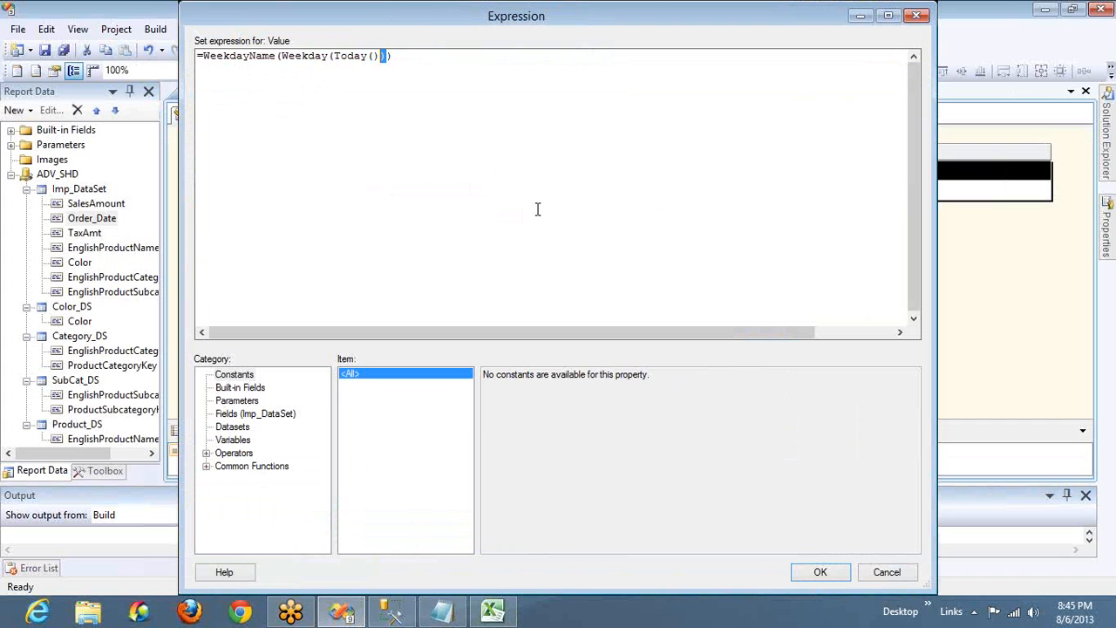
key(shift+Left)
key(shift+Left)
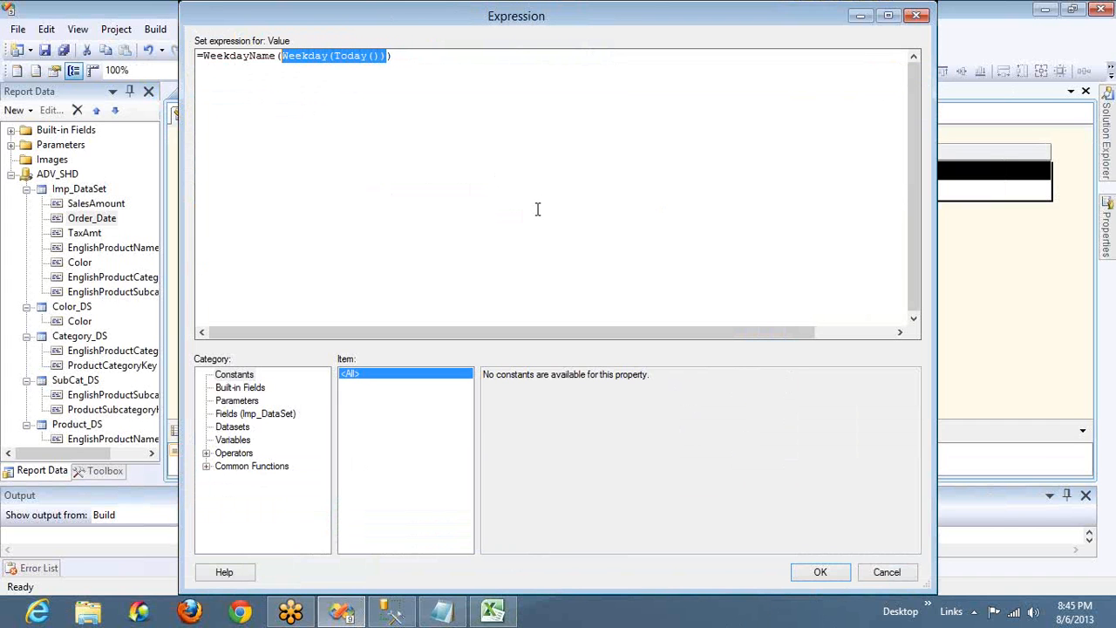
Step: Highlight the complete =WeekdayName(Weekday(Today())) expression to examine the whole nested call
key(Right)
key(Right)
key(shift+Left)
key(shift+Left)
key(shift+Left)
key(shift+Left)
key(shift+Left)
key(shift+Left)
key(shift+Left)
key(shift+Left)
key(shift+Left)
key(shift+Left)
key(shift+Left)
key(shift+Left)
key(shift+Left)
key(shift+Left)
key(shift+Left)
key(shift+Left)
key(shift+Left)
key(shift+Left)
key(shift+Left)
key(shift+Left)
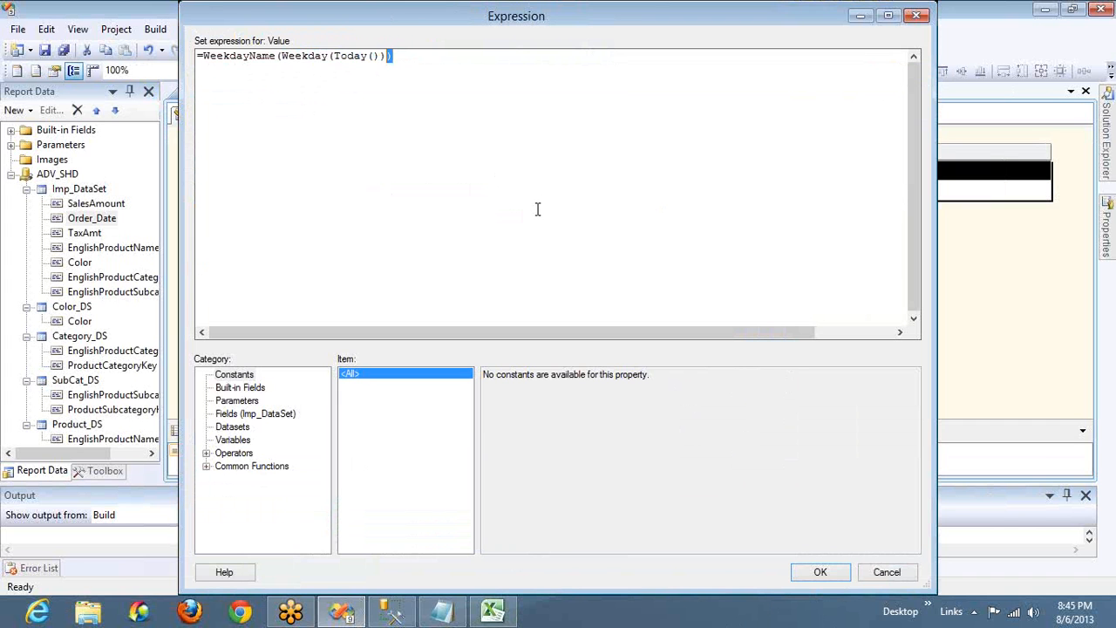
key(shift+Left)
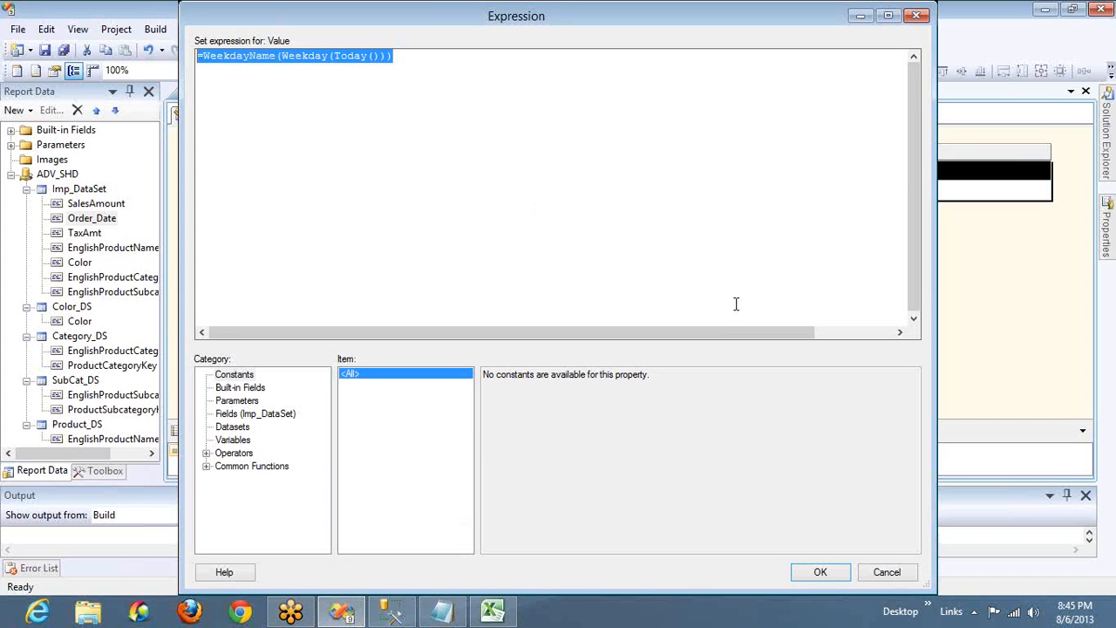
Step: Apply the WeekdayName expression, start the report preview and return to the design
click(842, 573)
click(262, 115)
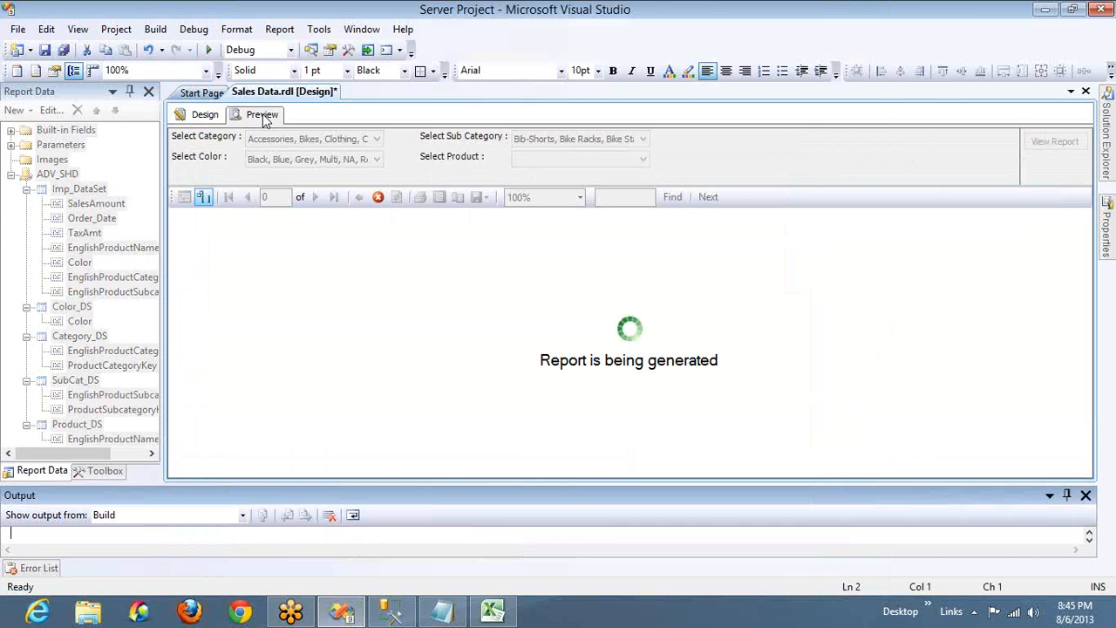
click(208, 116)
Step: Reopen the first Order Date cell's expression and look through the Date & Time functions down to Year
click(527, 194)
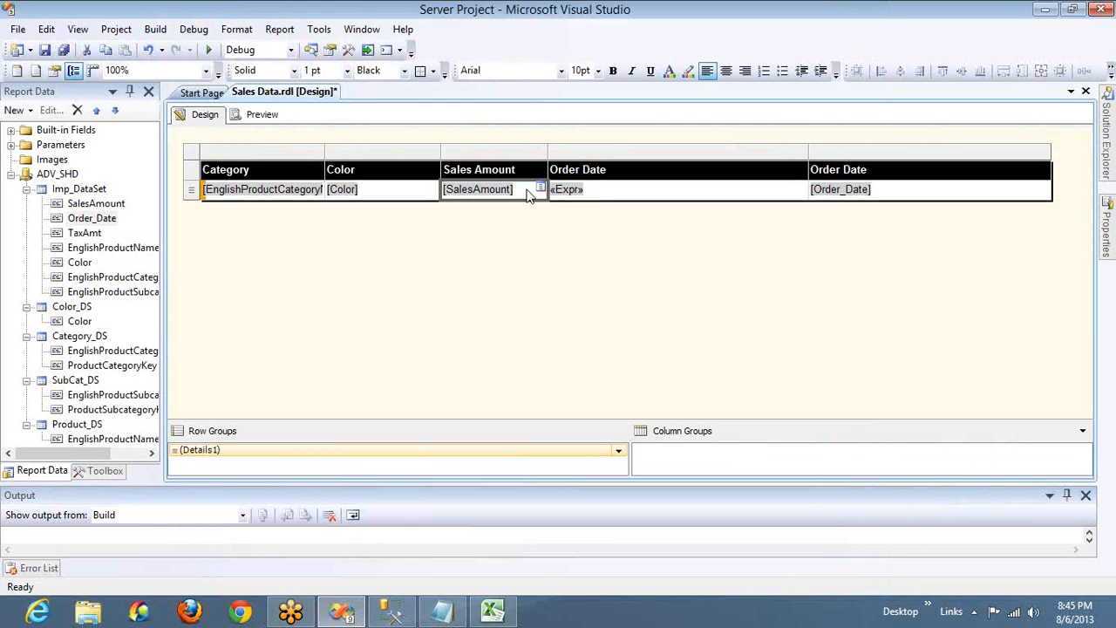
right_click(611, 190)
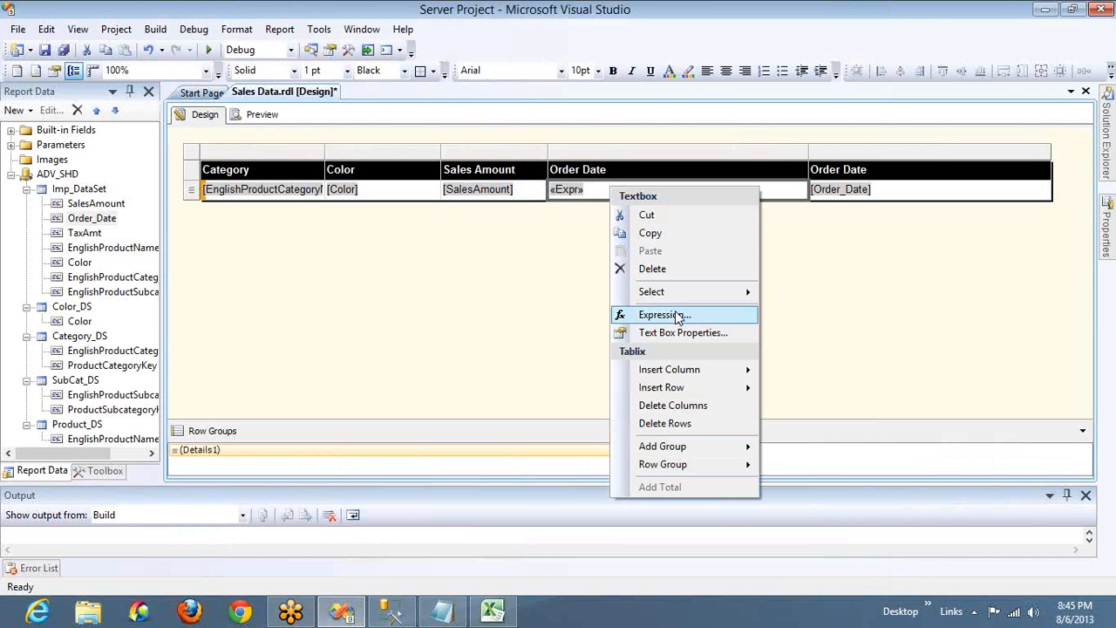
click(667, 315)
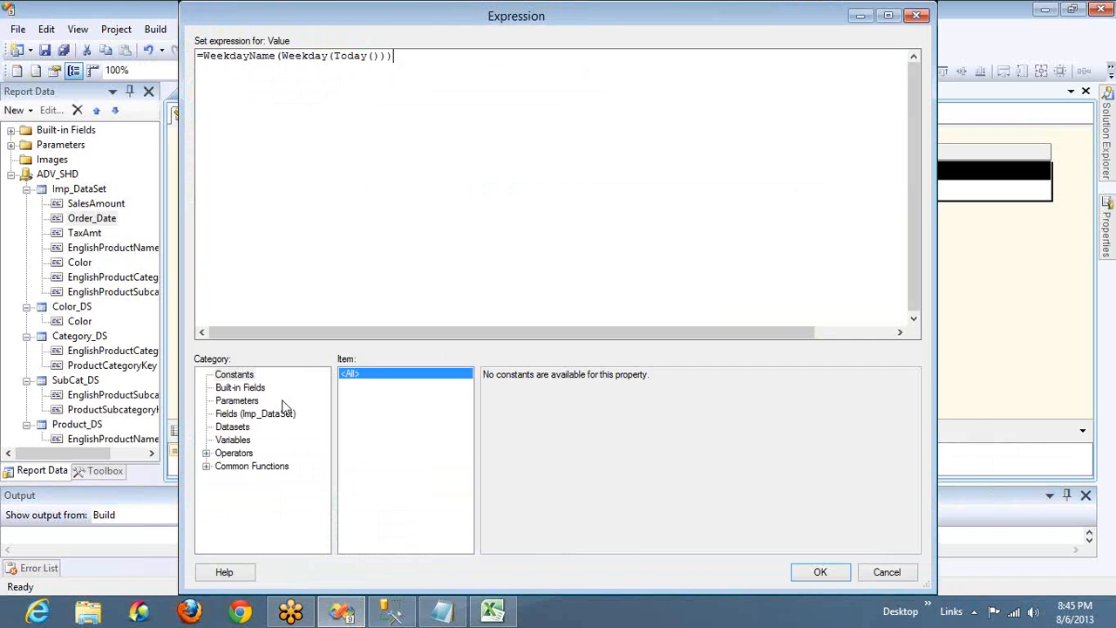
click(206, 467)
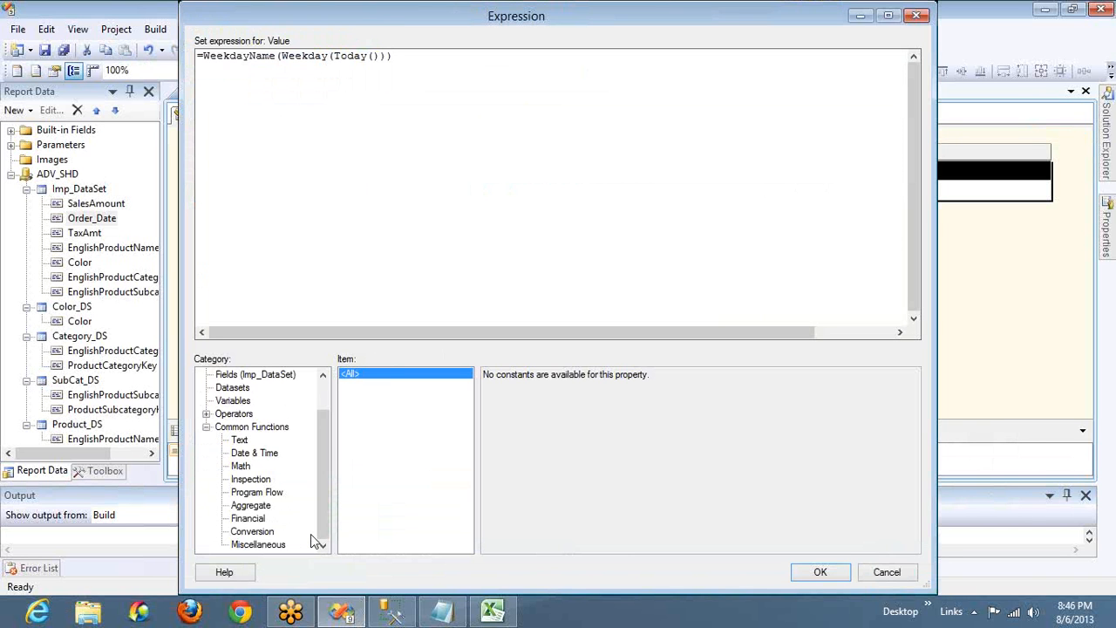
click(250, 455)
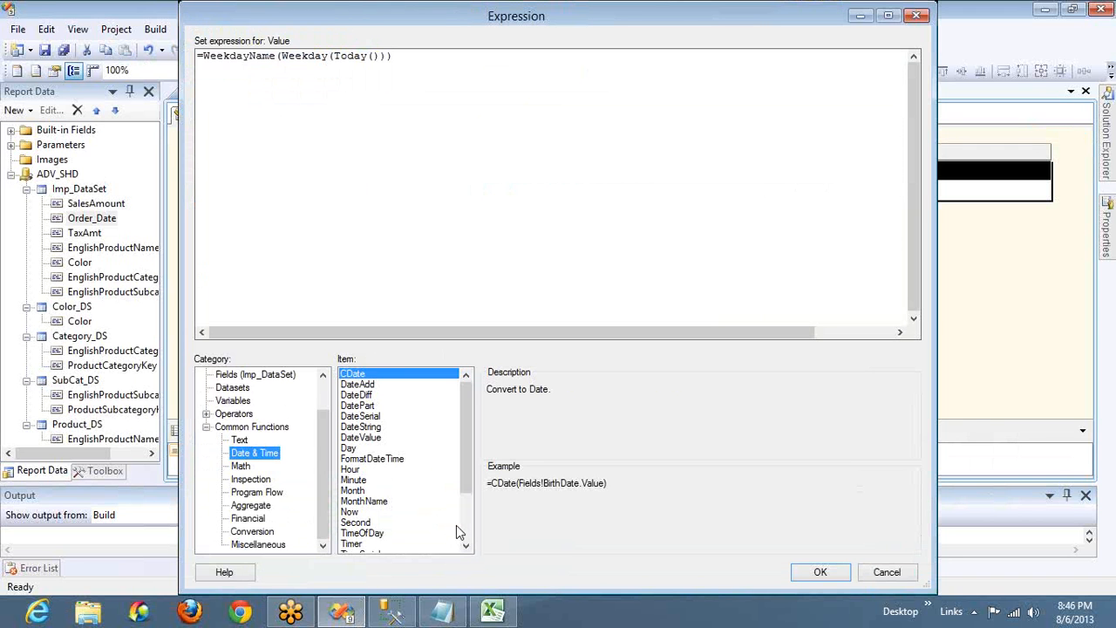
click(464, 538)
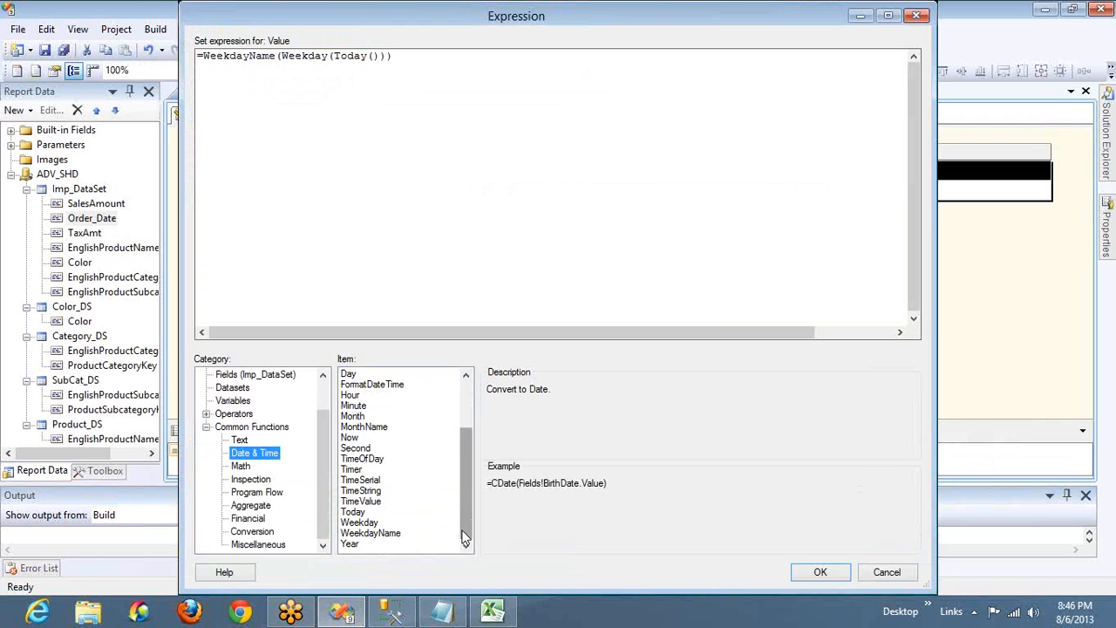
click(350, 544)
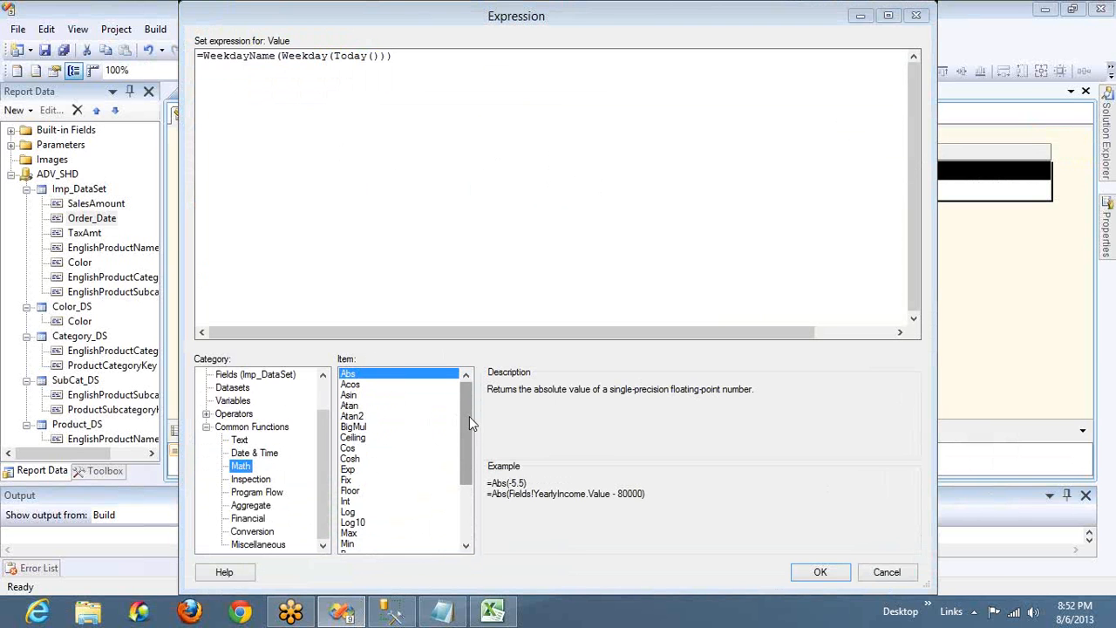
Step: Clear the WeekdayName formula from the expression, keeping only the equals sign
mouse_move(469, 416)
mouse_down()
mouse_move(460, 517)
mouse_move(462, 405)
mouse_up()
click(520, 62)
key(ctrl+a)
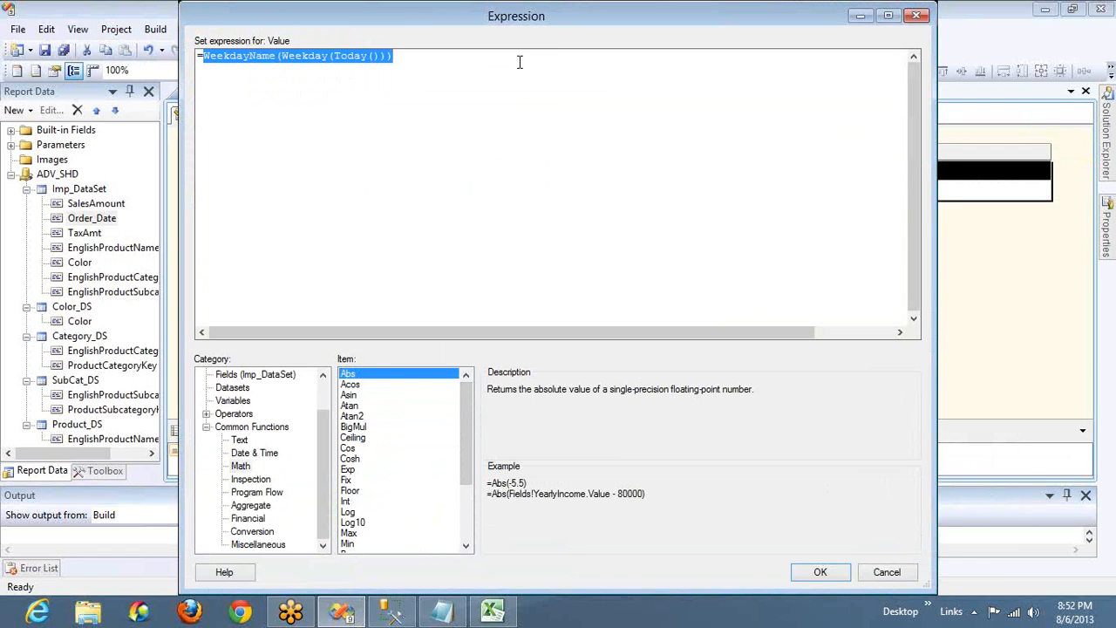
key(Delete)
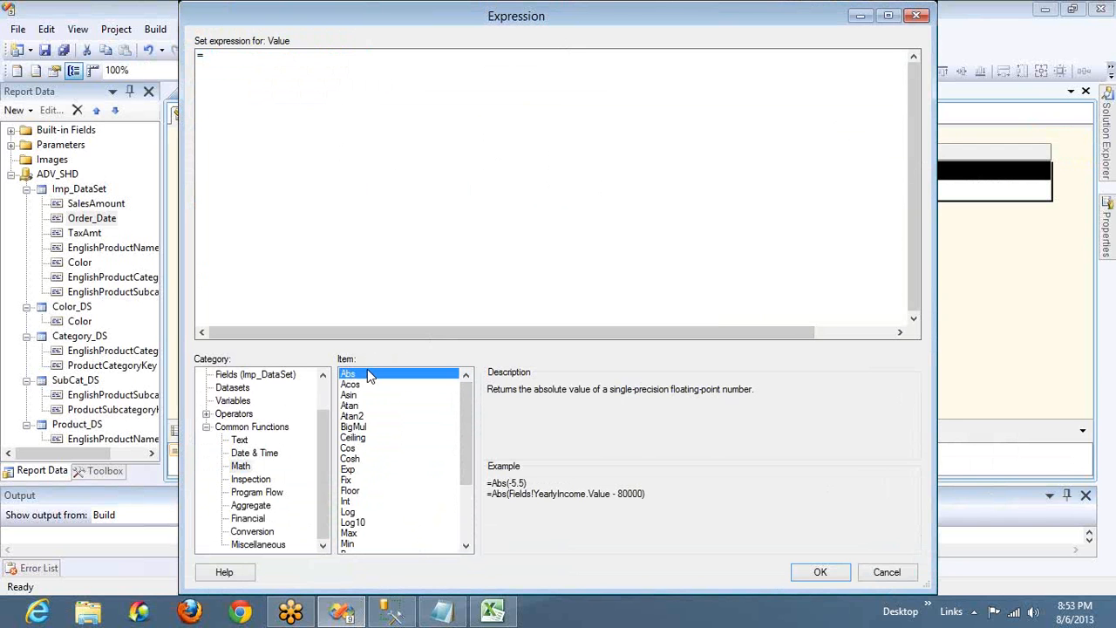
Step: Go through the Math functions from Abs down to Sign to examine their descriptions and examples
key(Down)
key(Down)
key(Down)
key(Down)
key(Down)
key(Down)
key(Down)
key(Down)
key(Down)
key(Down)
key(Down)
key(Down)
key(Down)
key(Down)
key(Down)
key(Down)
key(Down)
key(Down)
key(Down)
key(Down)
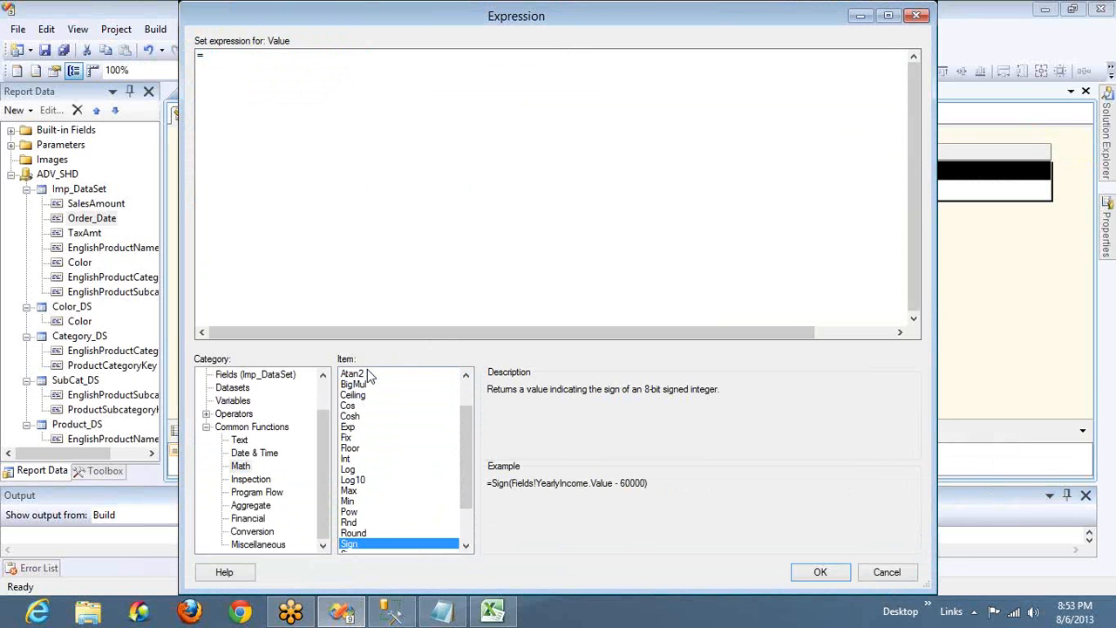
Step: Enter =Abs(-27) as the cell's expression
click(259, 85)
text(Abs (-2)
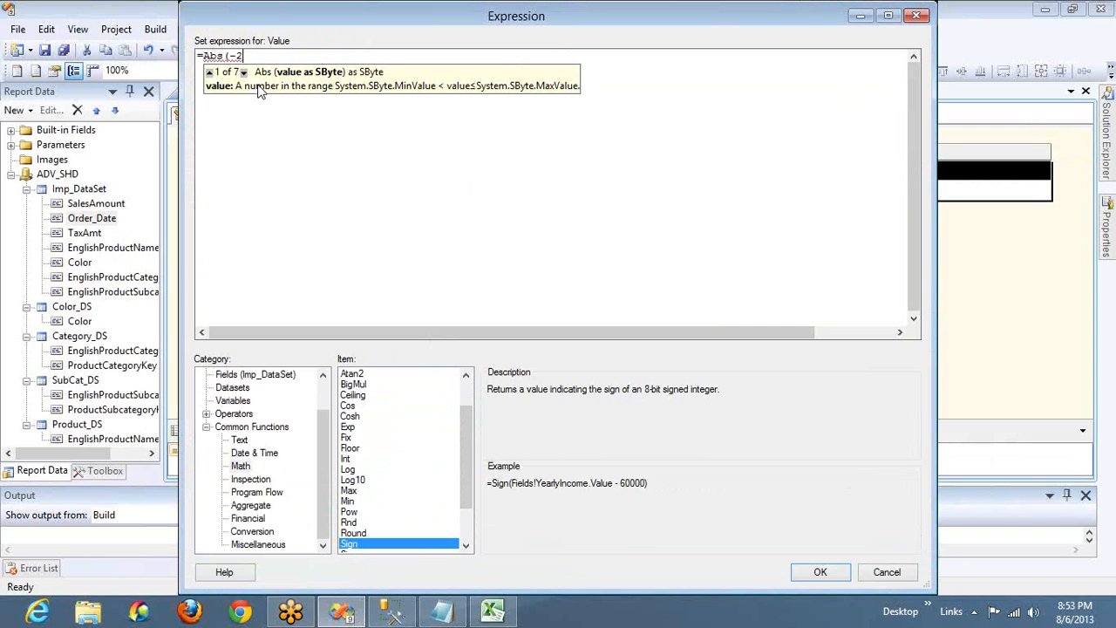
text(7))
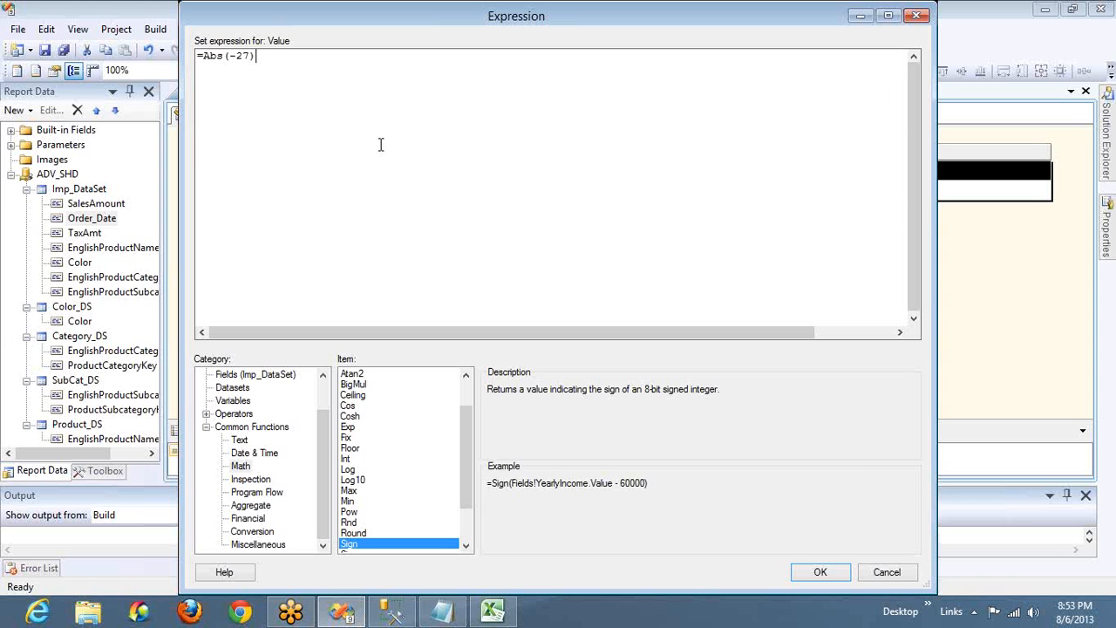
Step: Replace the expression with the Acos function's example, =Acos(.5), and apply it
double_click(687, 394)
drag(463, 411, 463, 391)
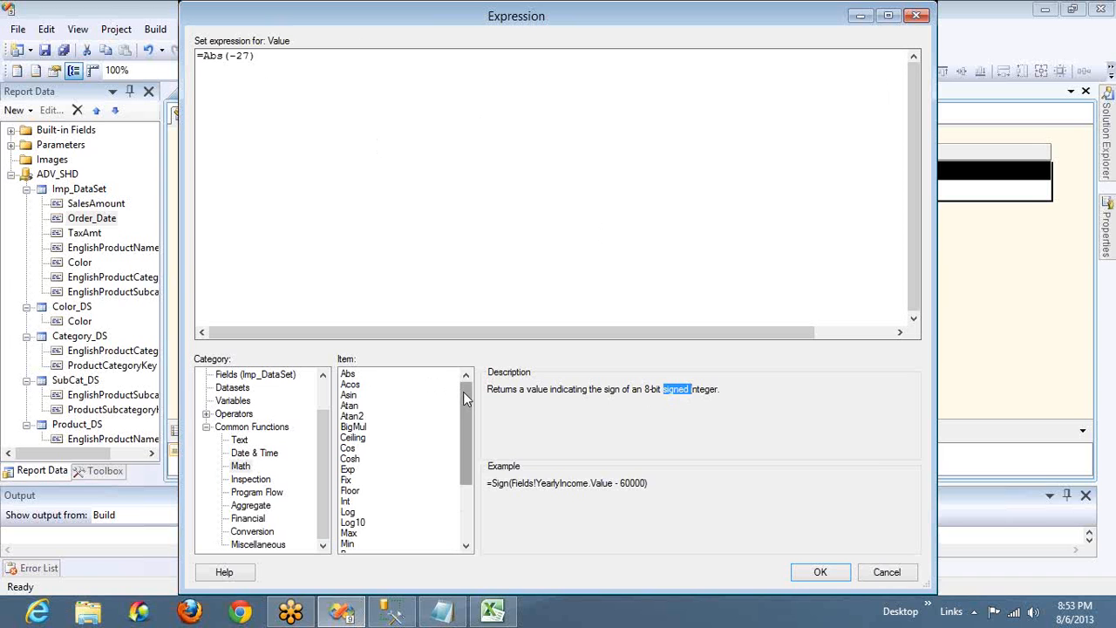
click(351, 386)
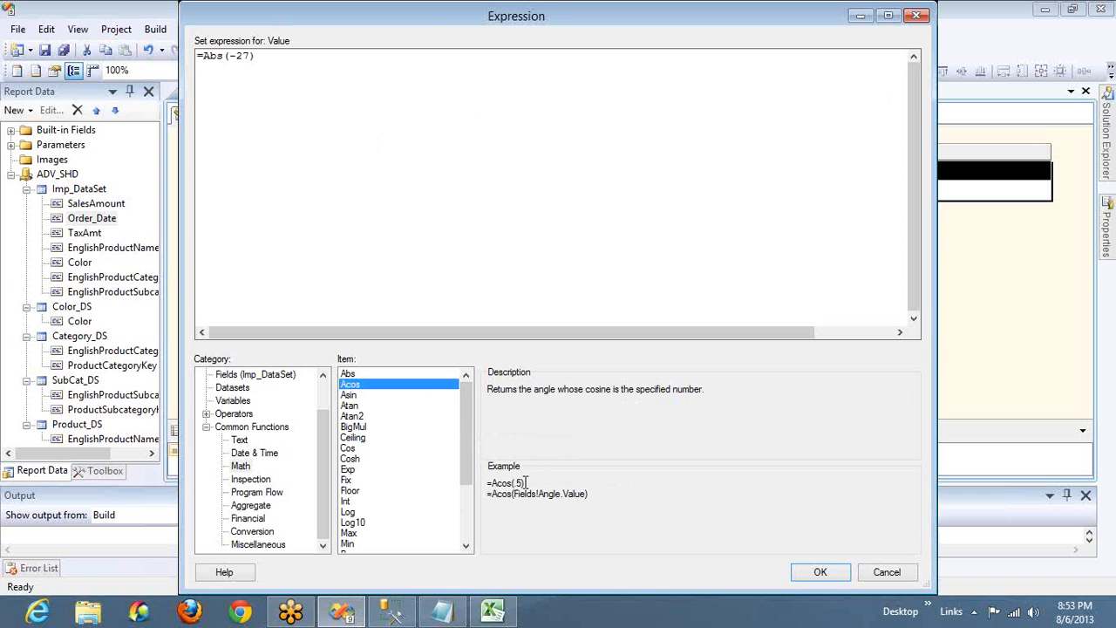
double_click(495, 482)
drag(524, 483, 494, 485)
key(ctrl+c)
click(366, 81)
key(ctrl+a)
key(ctrl+v)
click(824, 578)
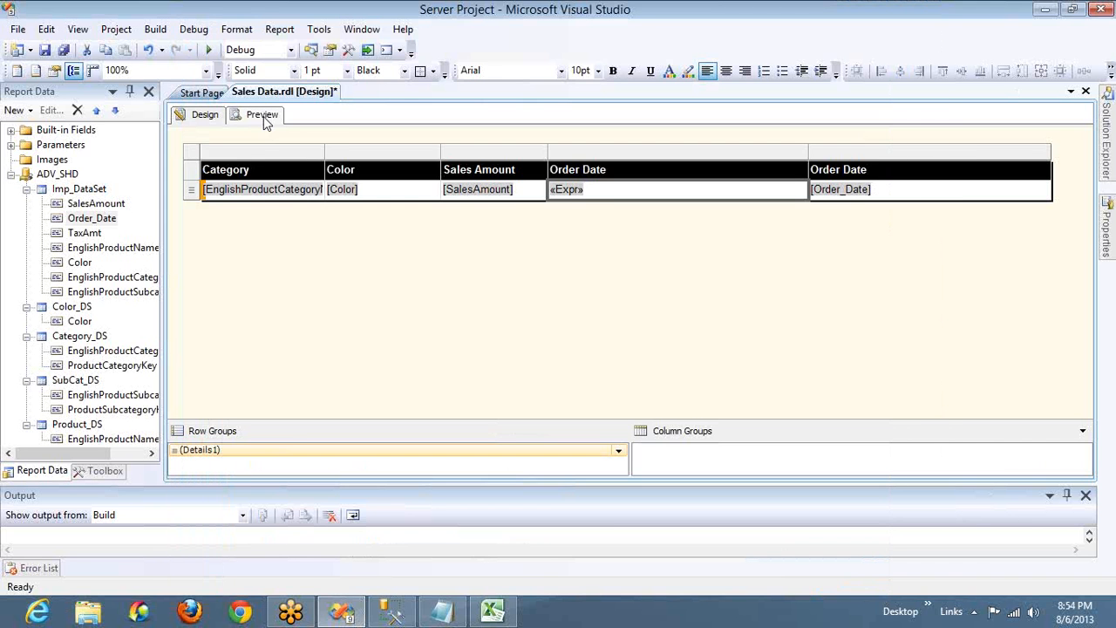
Step: Preview the report with the Acos expression and return to the design
click(264, 117)
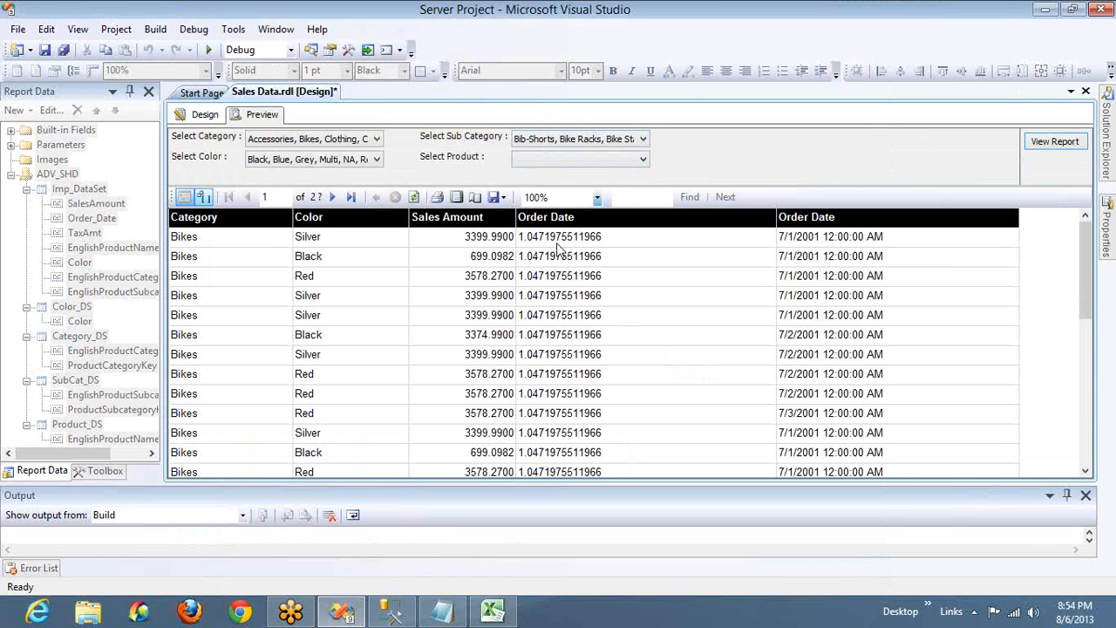
click(208, 118)
key(super)
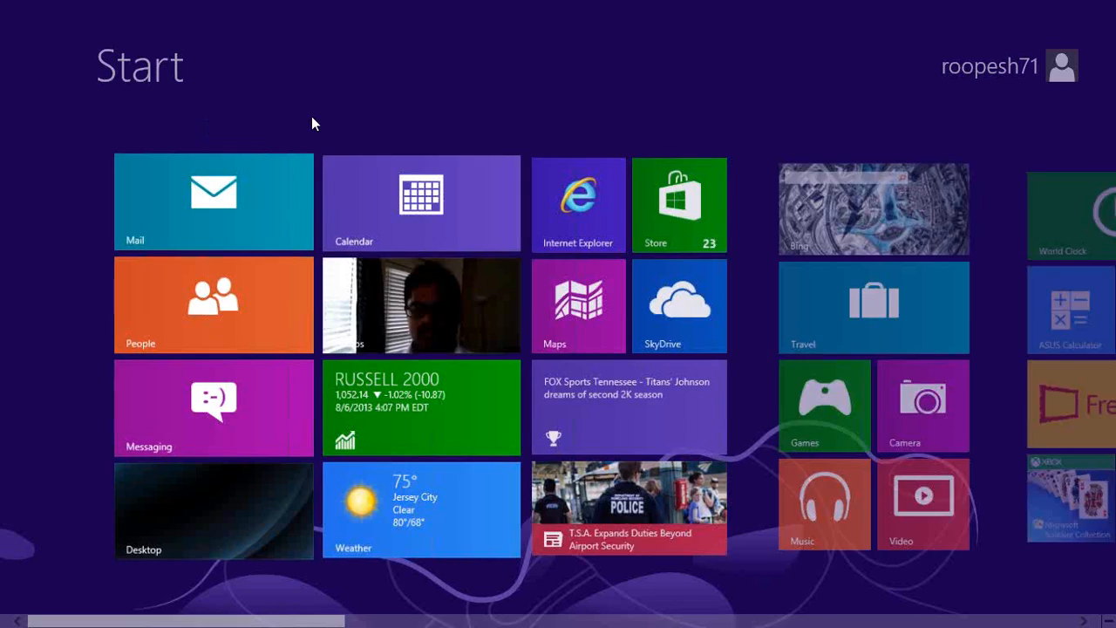
key(super)
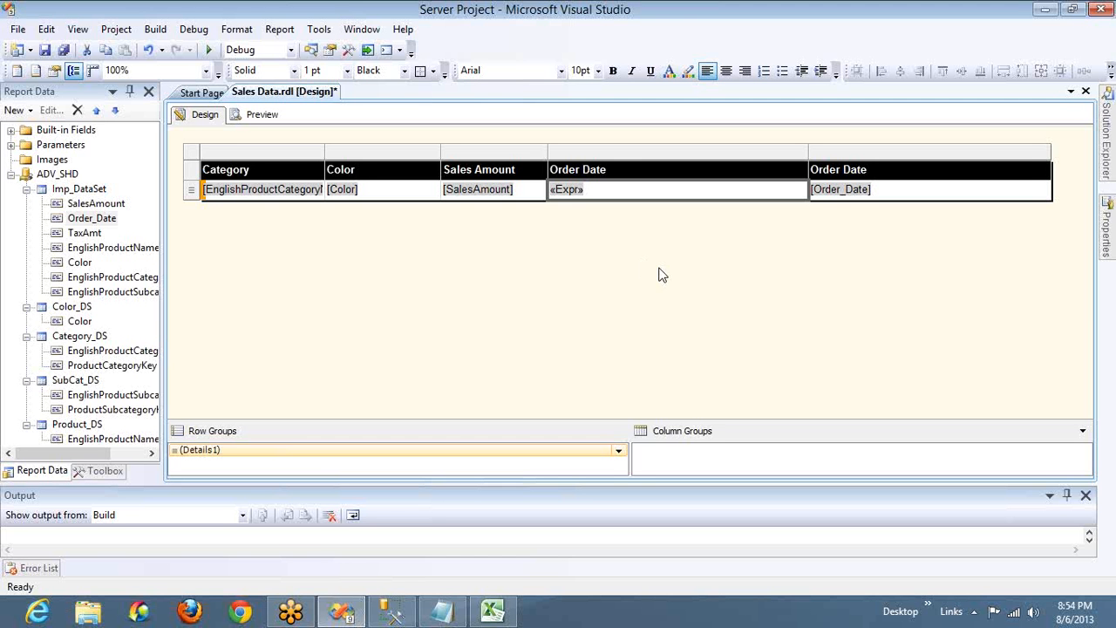
Step: Reopen the first Order Date cell's expression and bring up the BigMul example among the Math functions
click(516, 190)
click(603, 195)
right_click(633, 197)
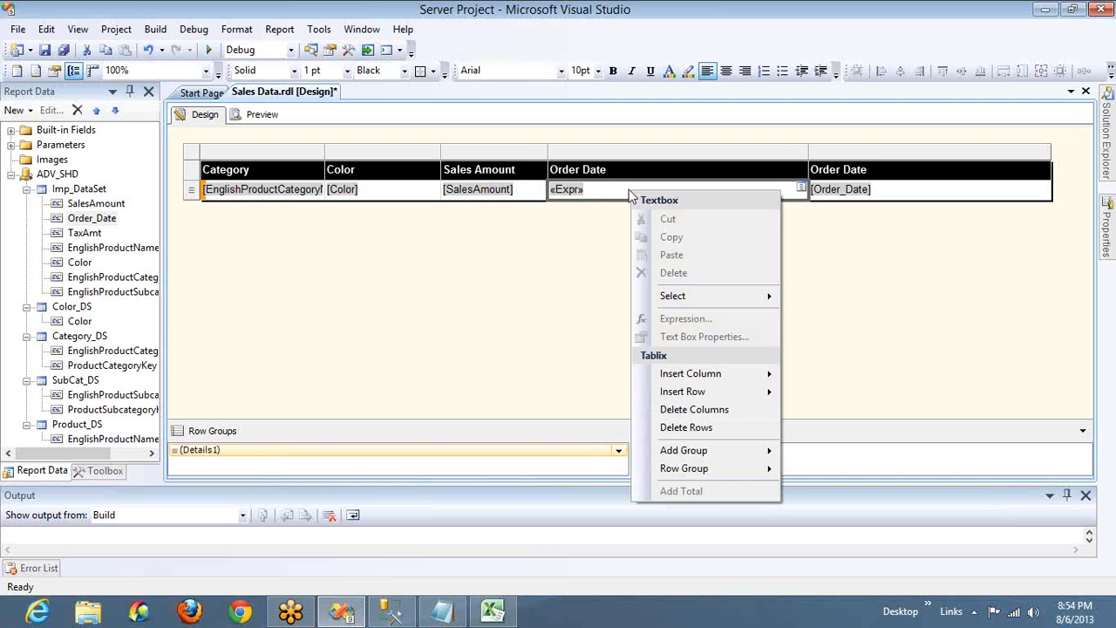
click(643, 190)
right_click(639, 200)
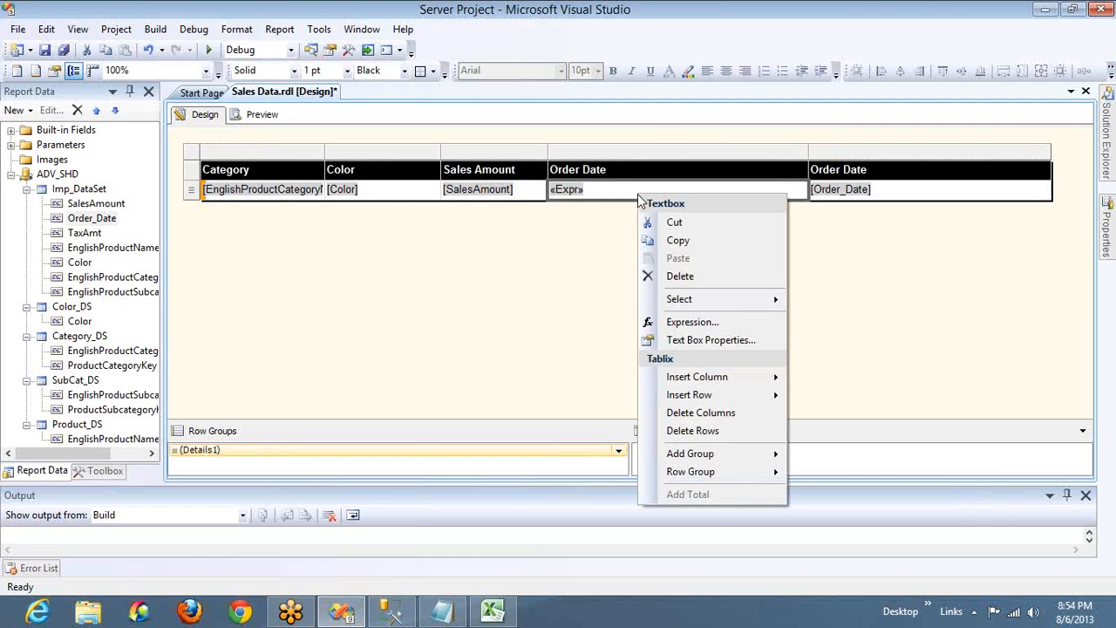
click(689, 321)
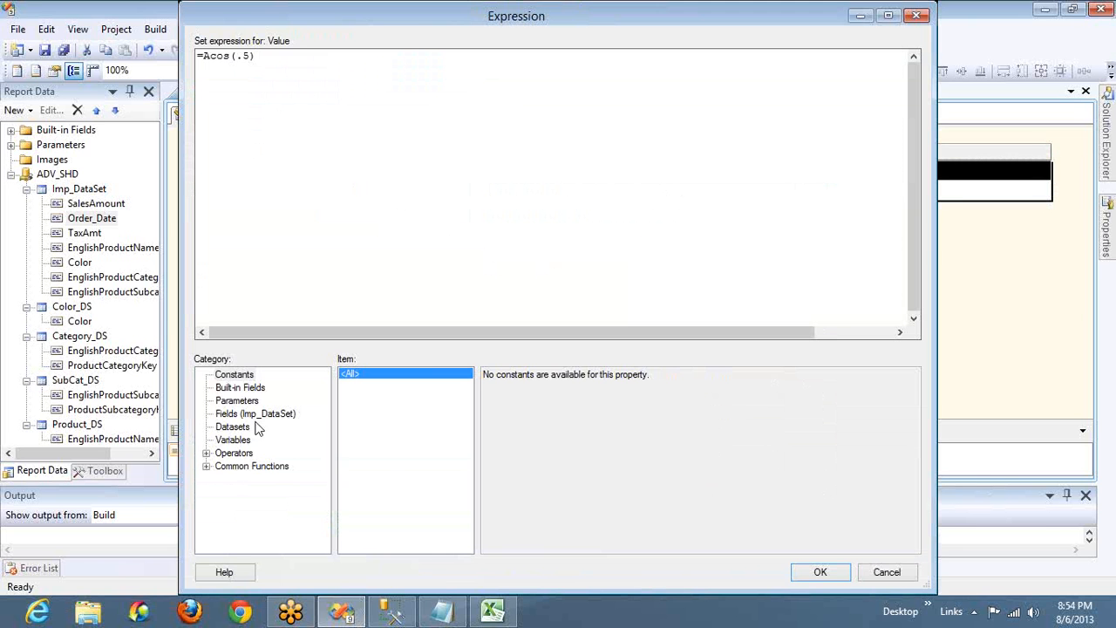
click(206, 465)
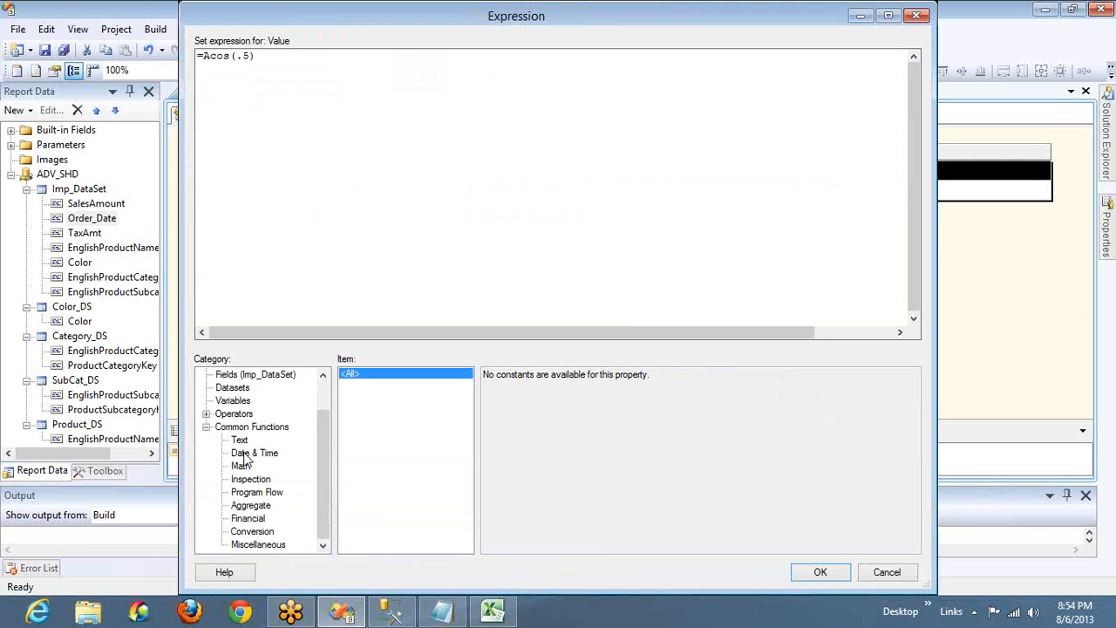
click(243, 453)
click(242, 467)
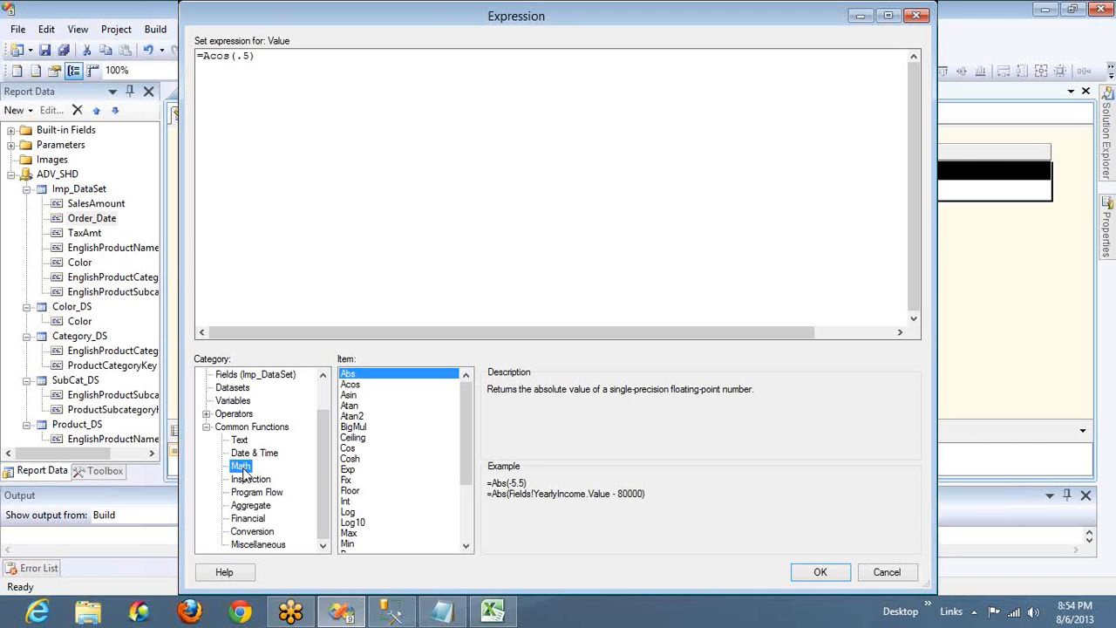
click(348, 430)
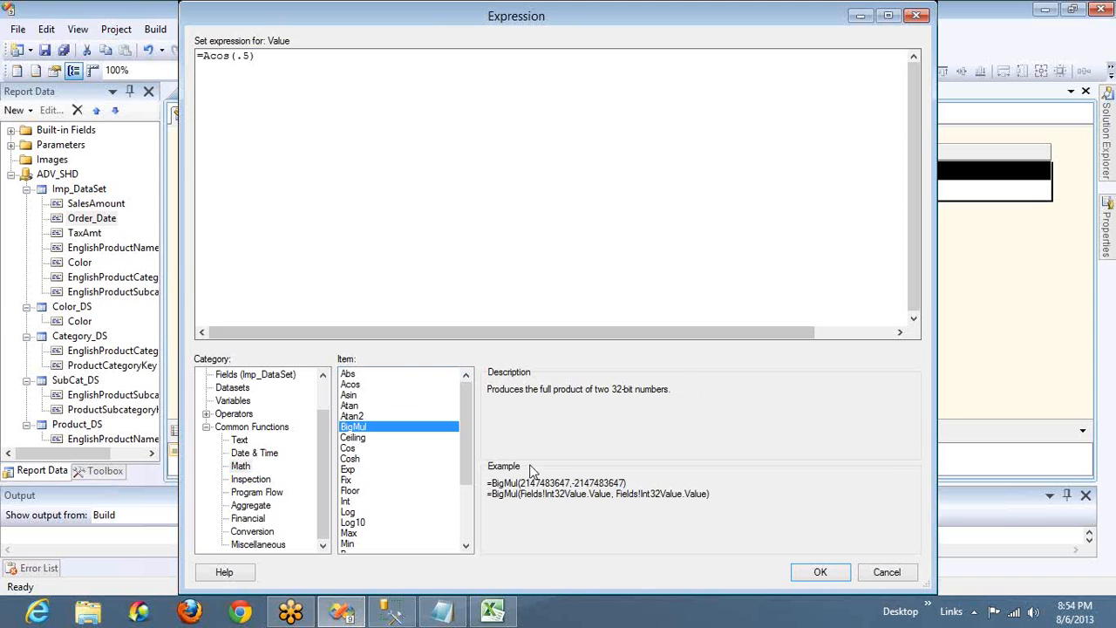
drag(522, 483, 621, 488)
key(ctrl+c)
click(316, 60)
key(ctrl+a)
text(=)
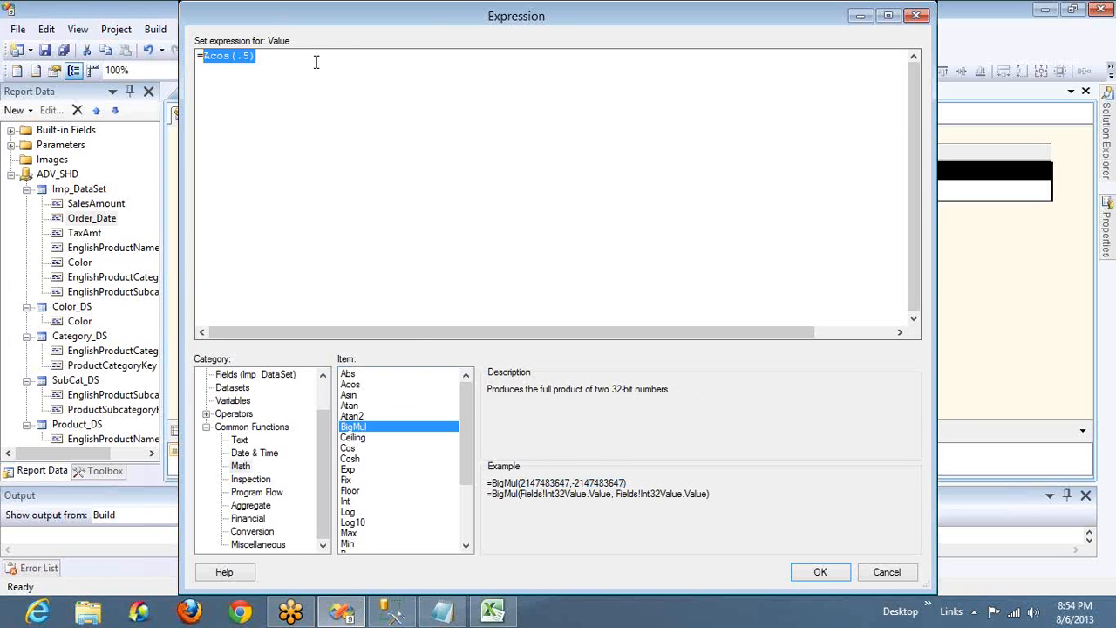
key(ctrl+v)
key(Left)
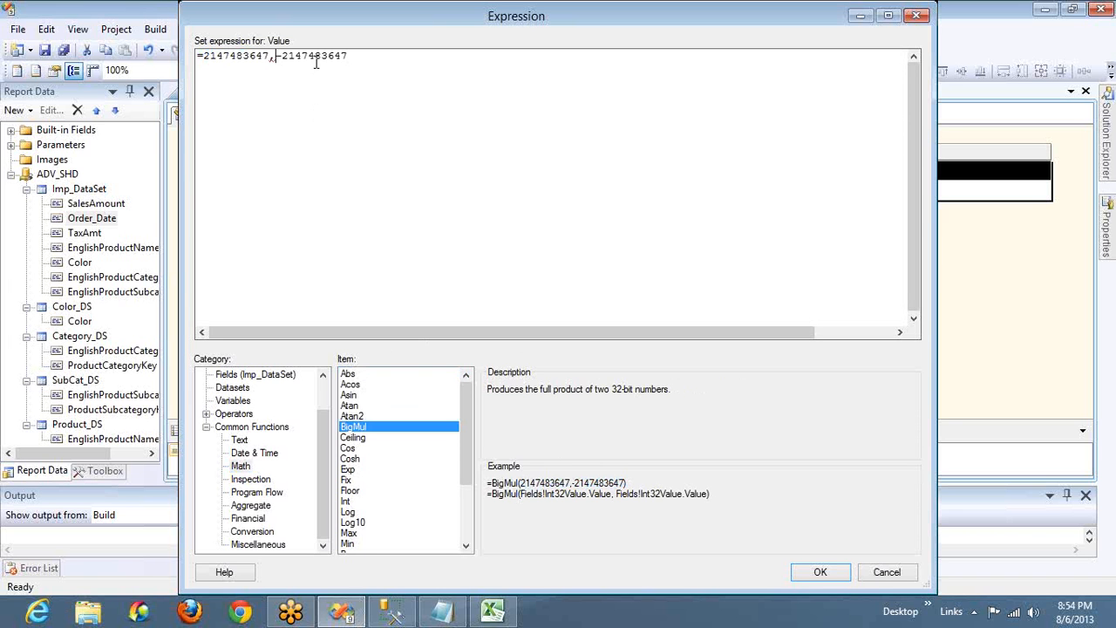
key(BackSpace)
text(*)
key(Delete)
click(820, 572)
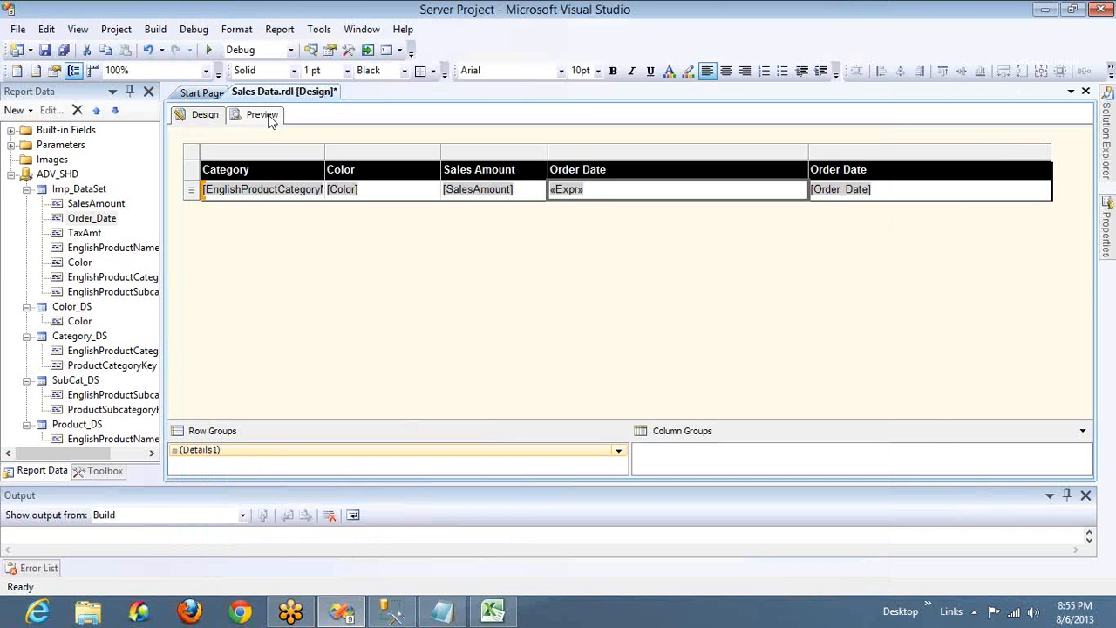
click(260, 115)
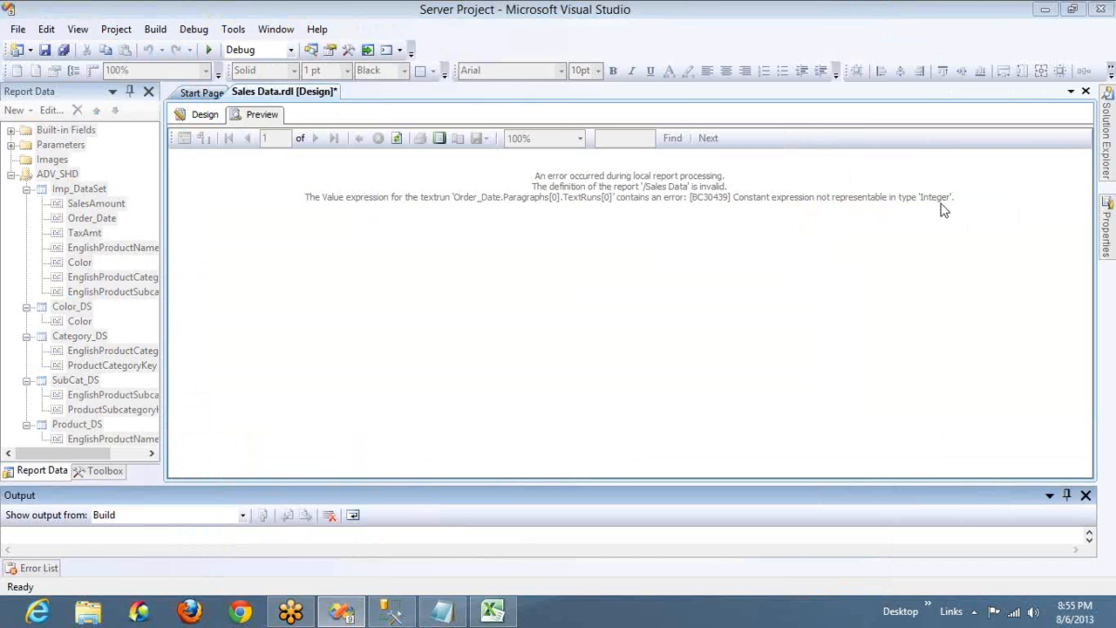
click(206, 116)
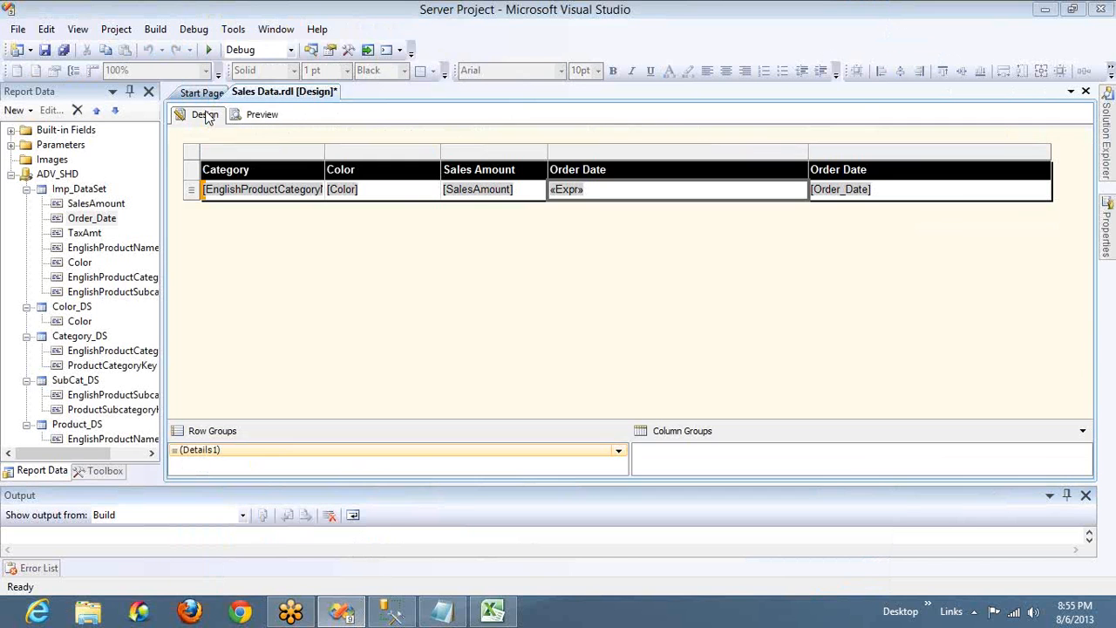
Step: Reopen the first Order Date cell's expression and replace the multiplication sign between the two numbers with a comma
click(488, 199)
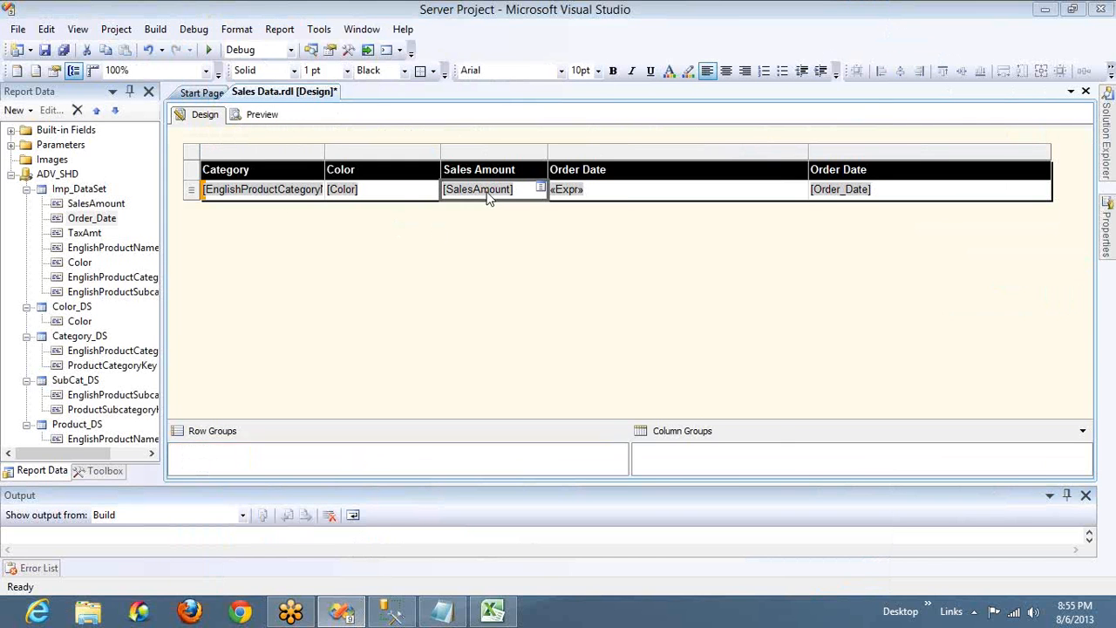
right_click(629, 197)
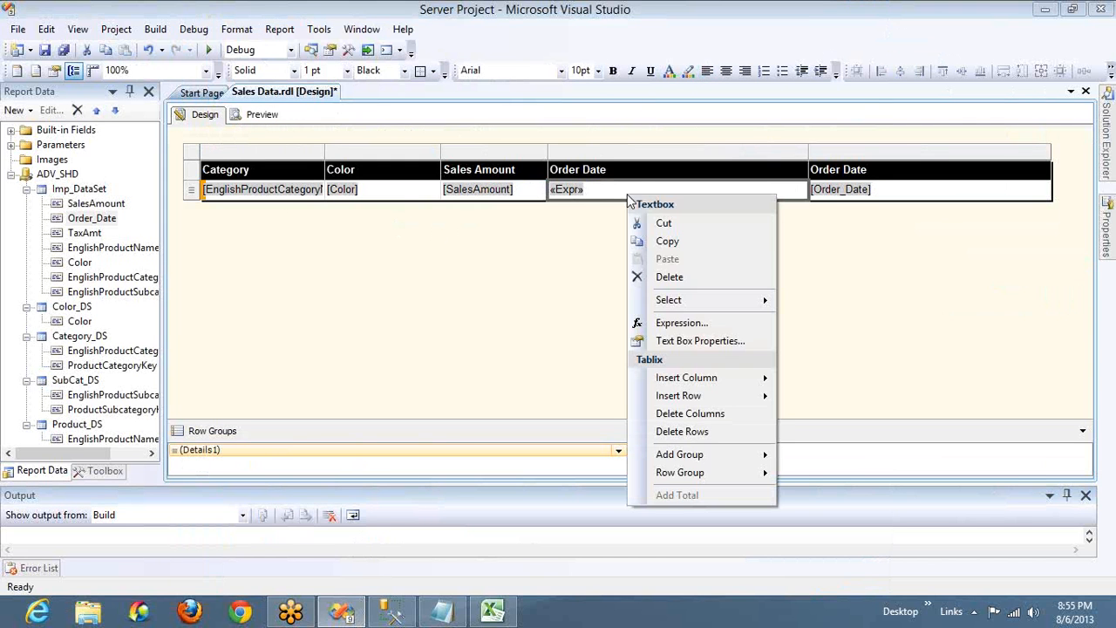
click(682, 322)
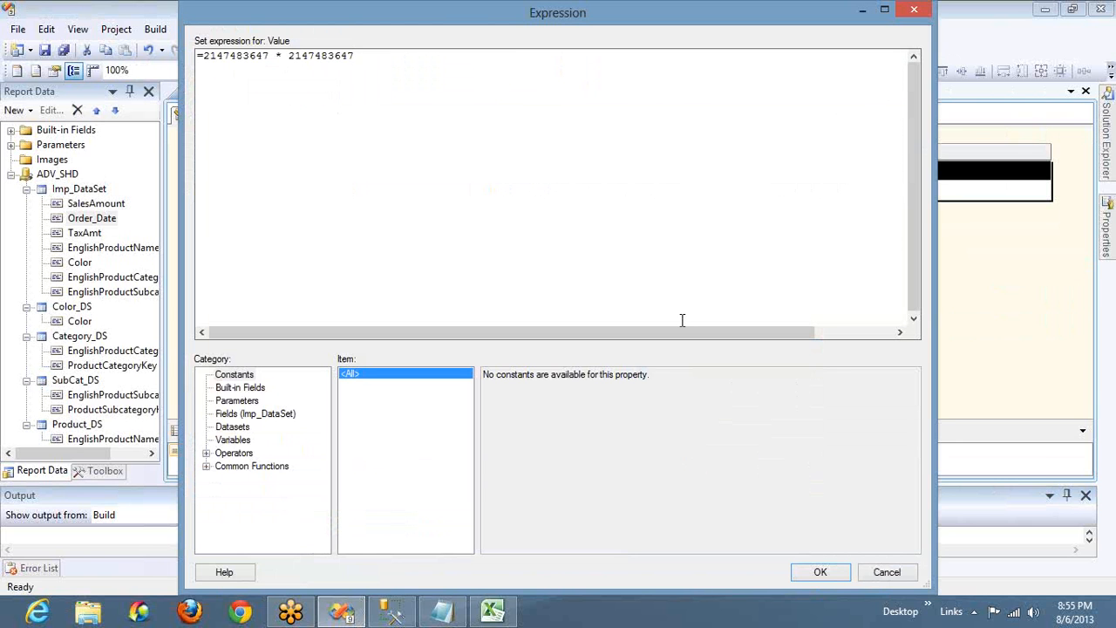
click(284, 58)
key(shift+End)
key(Home)
key(Right)
text(B)
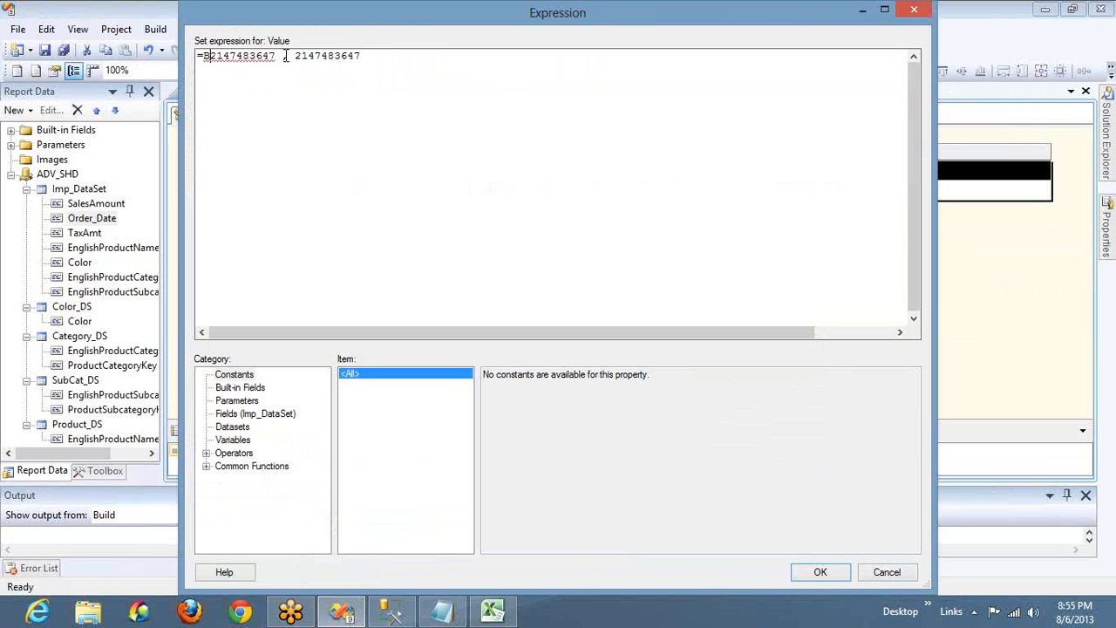
text(igMul)
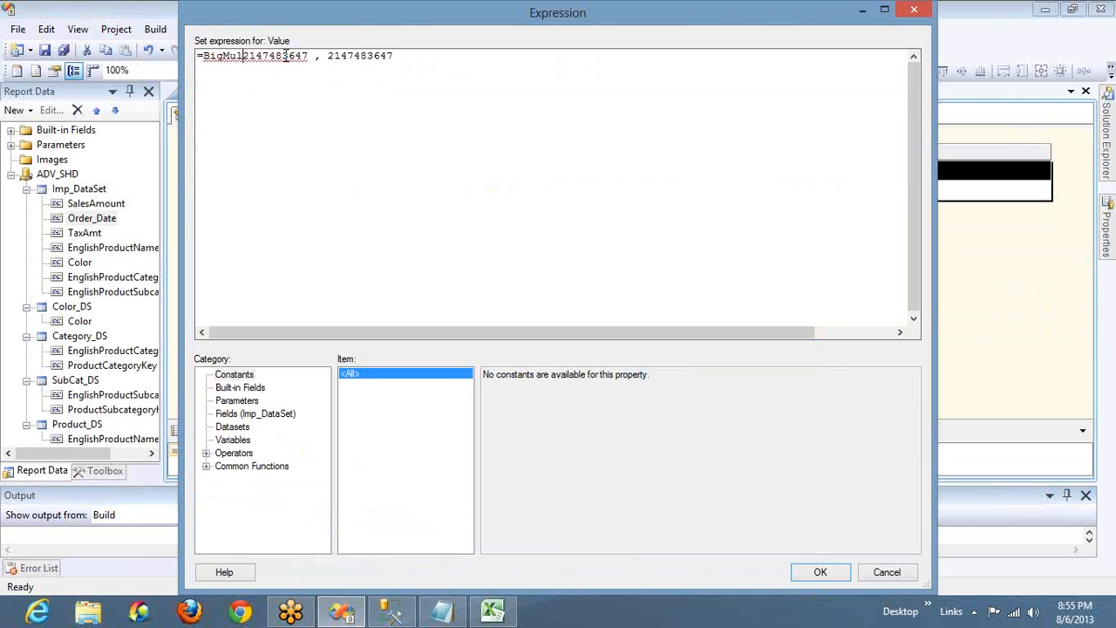
text(()
key(End)
text())
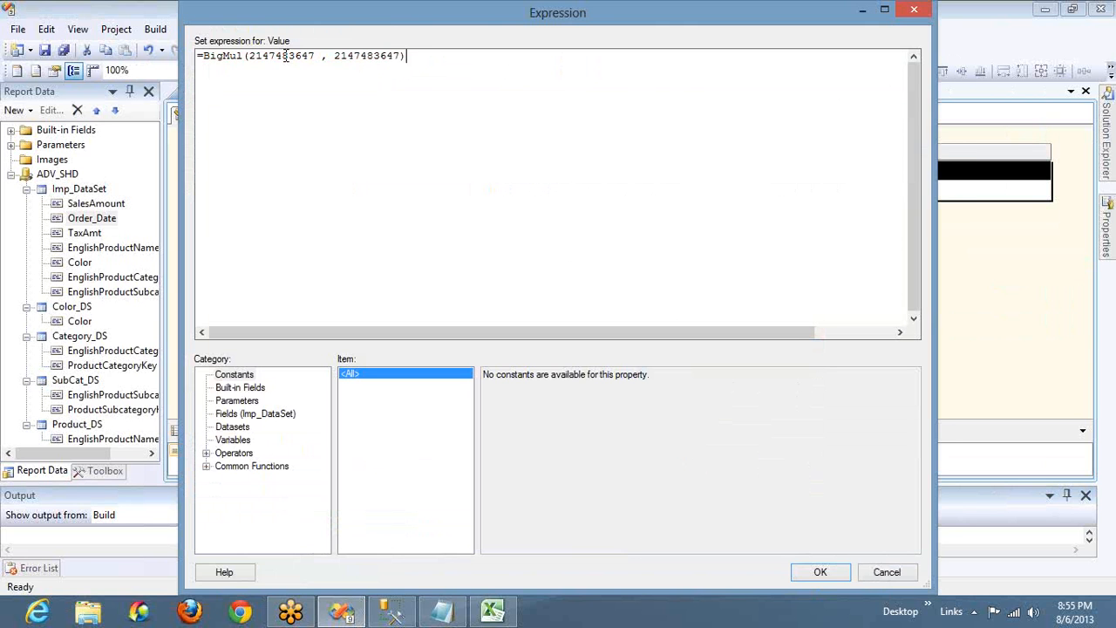
click(806, 575)
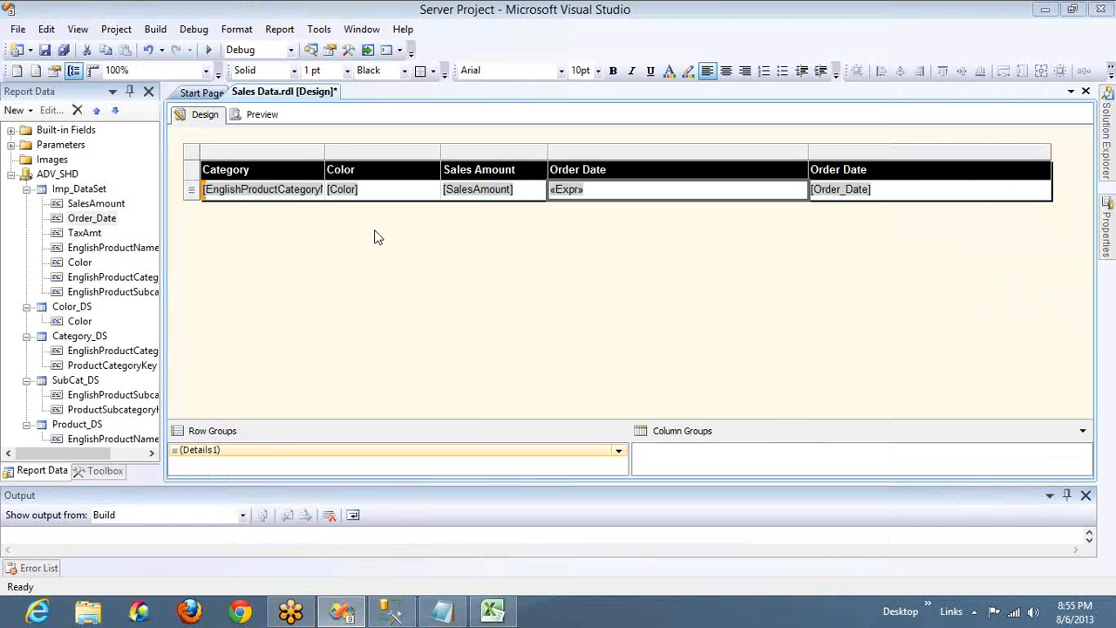
click(261, 114)
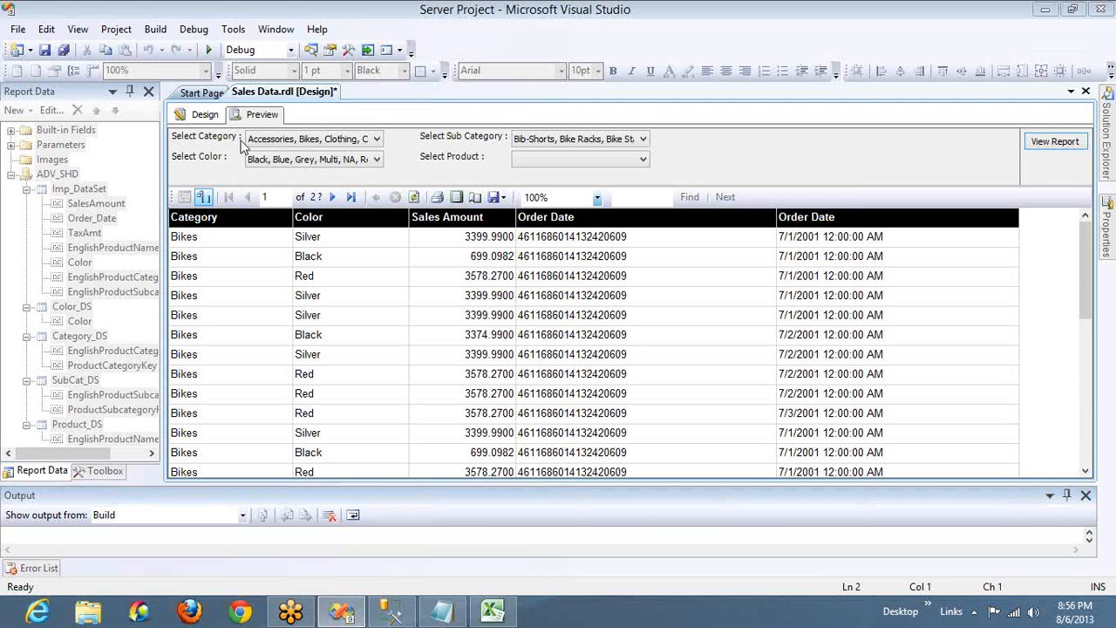
Step: Open the value expression of the first Order Date column's data cell in the report design and list the Math functions
click(207, 116)
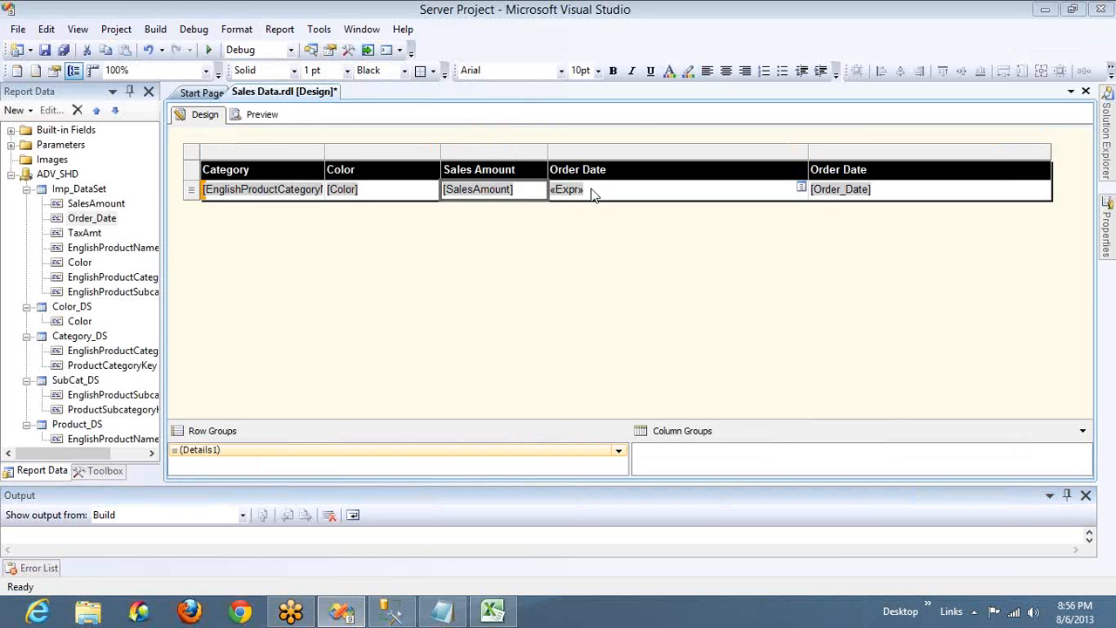
click(655, 202)
right_click(658, 198)
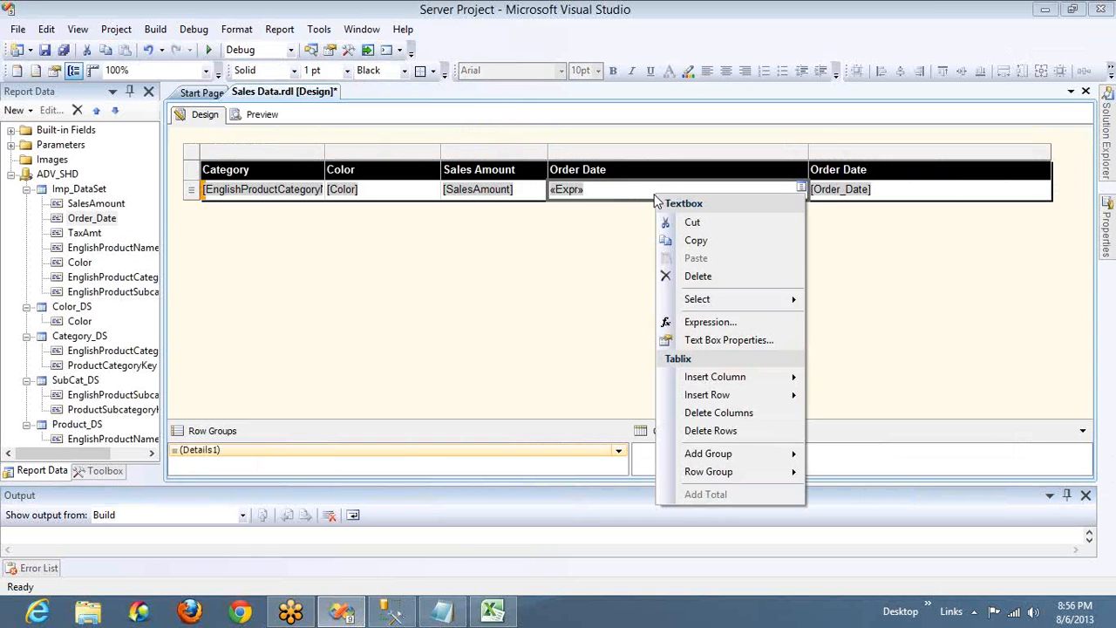
click(696, 324)
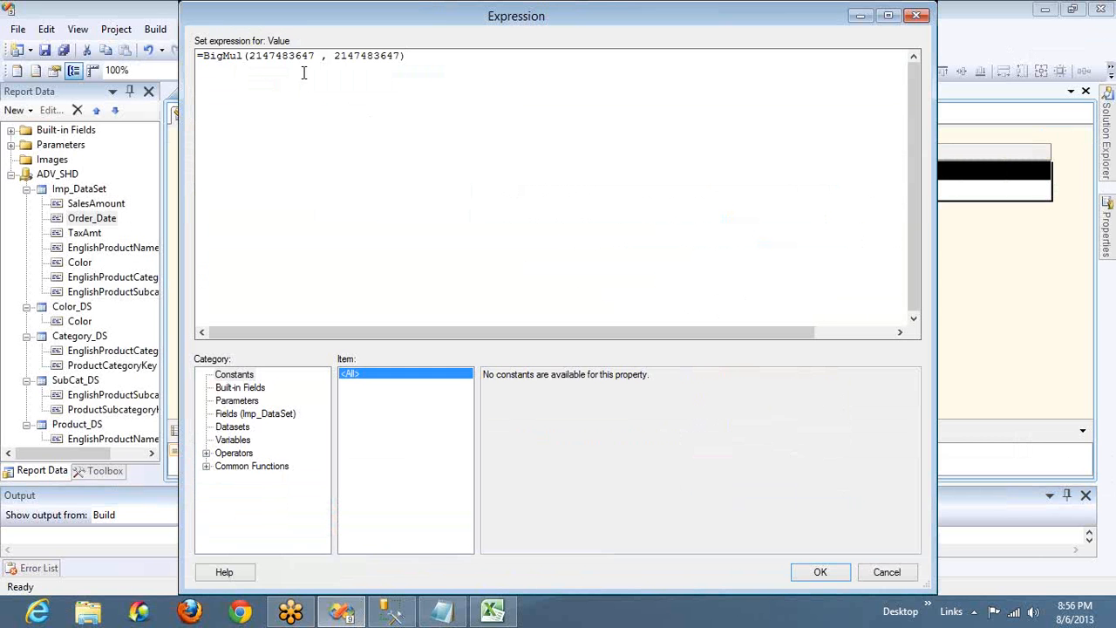
double_click(281, 57)
click(206, 467)
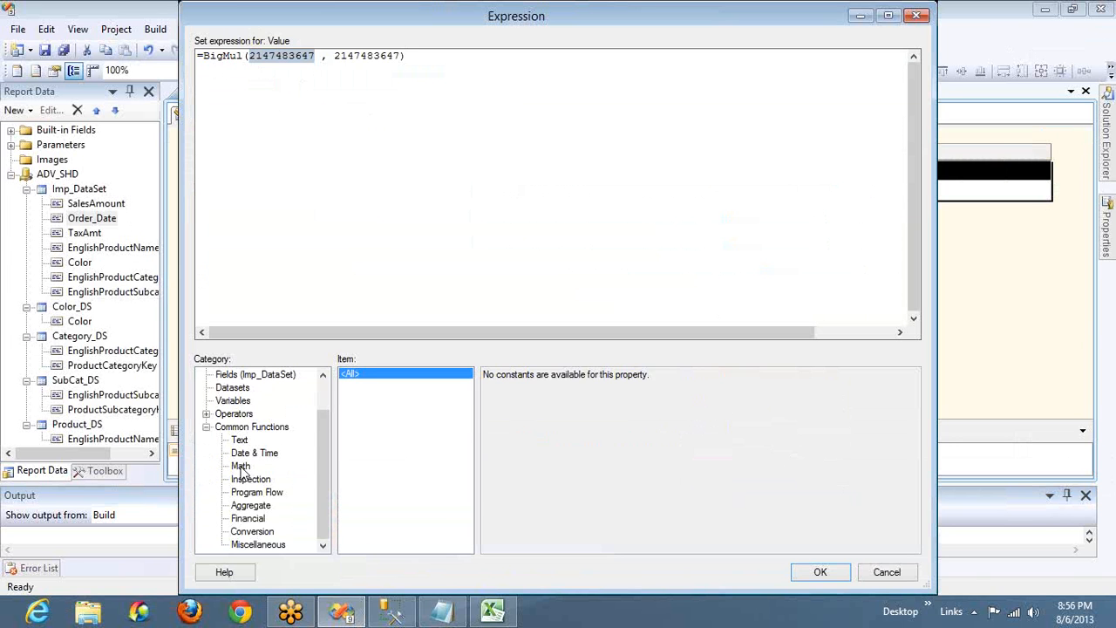
click(242, 466)
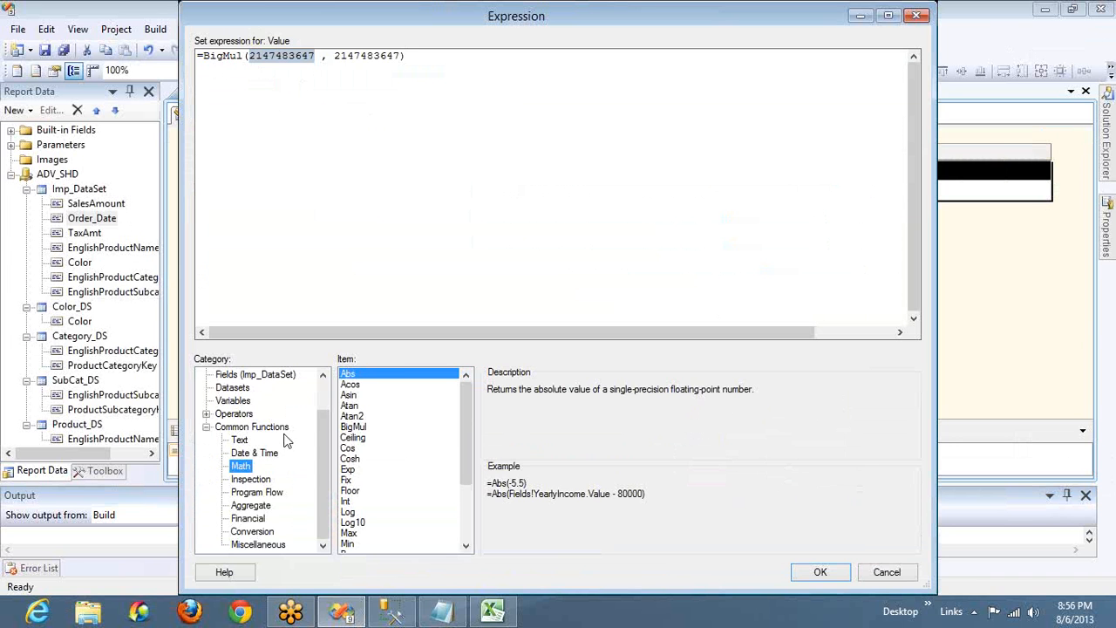
Step: Examine the descriptions and examples of the Ceiling and Floor functions to compare how they round
click(353, 438)
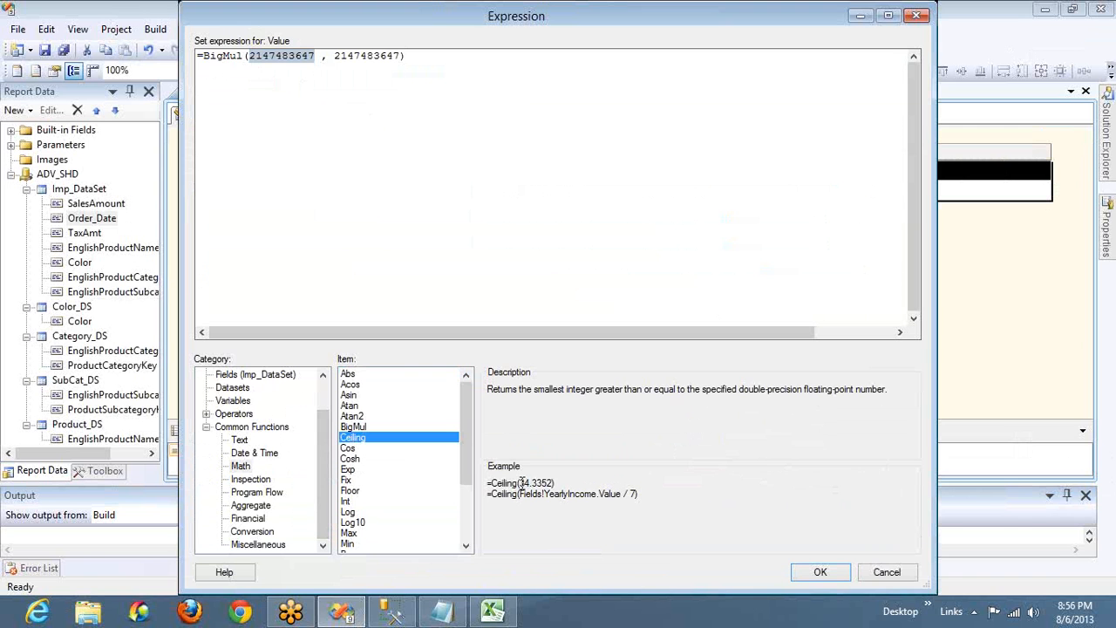
drag(521, 482, 556, 482)
double_click(500, 485)
drag(518, 483, 554, 483)
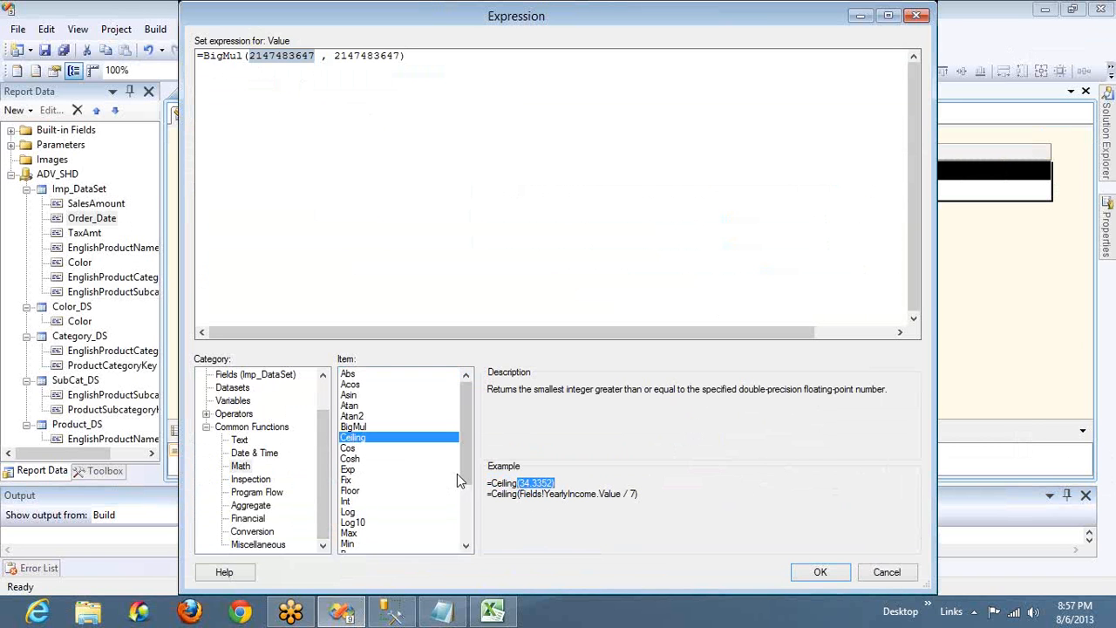
click(349, 491)
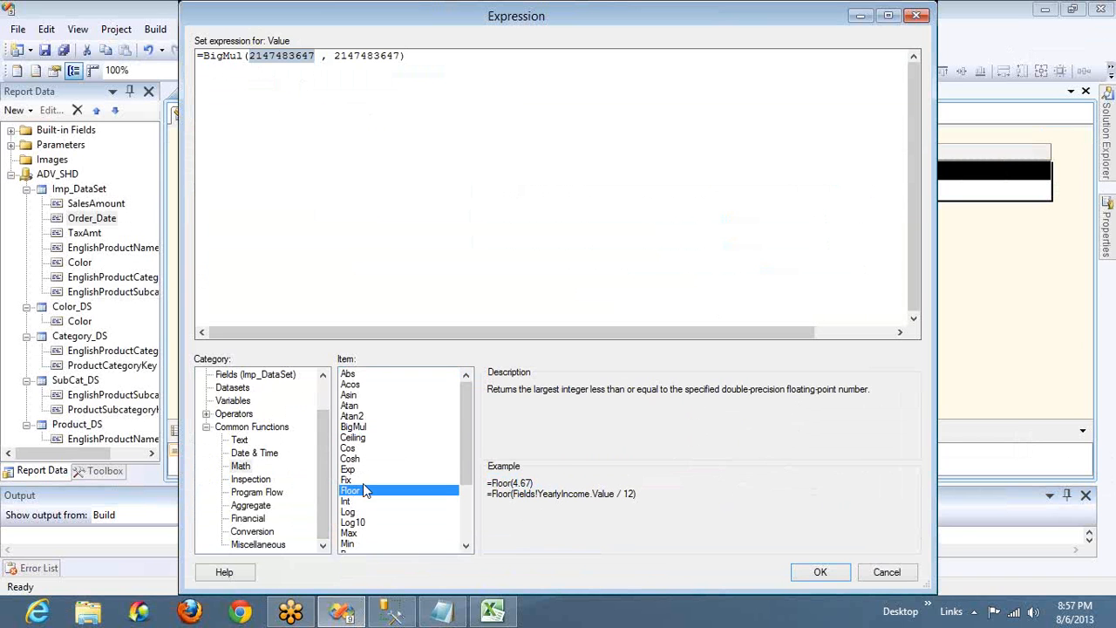
click(513, 483)
drag(526, 483, 529, 482)
click(356, 441)
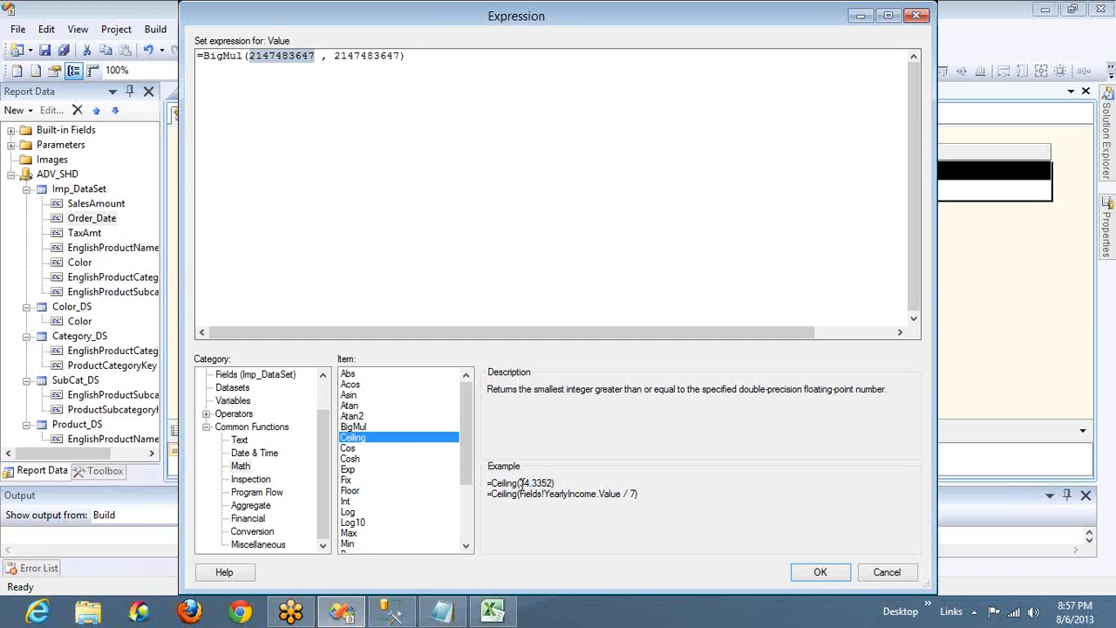
drag(520, 483, 549, 485)
Step: Review the descriptions and examples of the Cos, Cosh and Exp functions
click(353, 449)
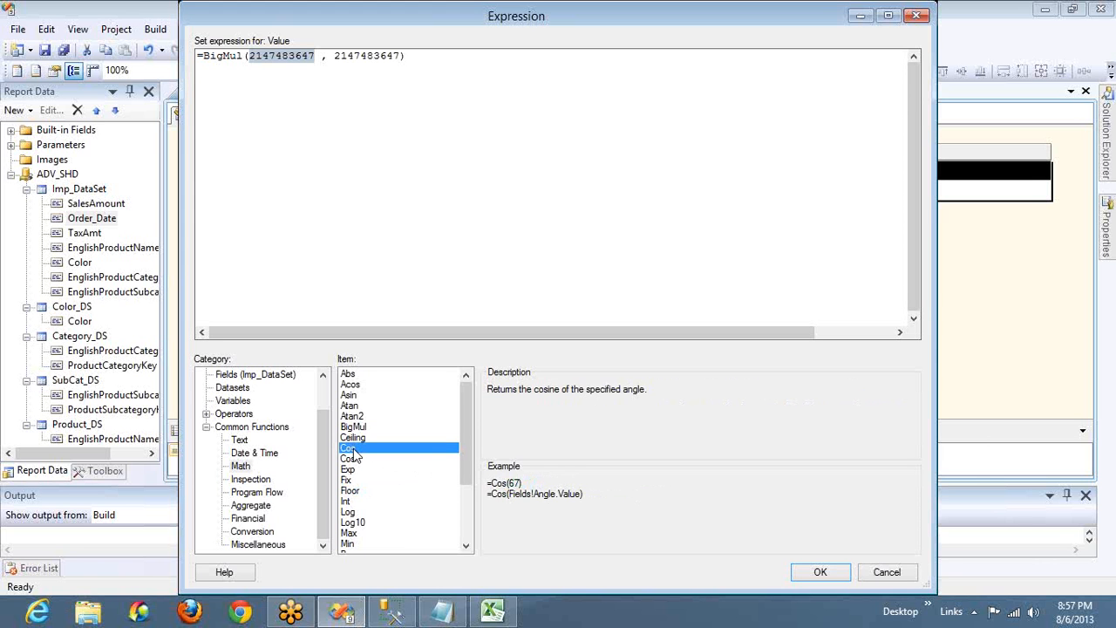
click(351, 459)
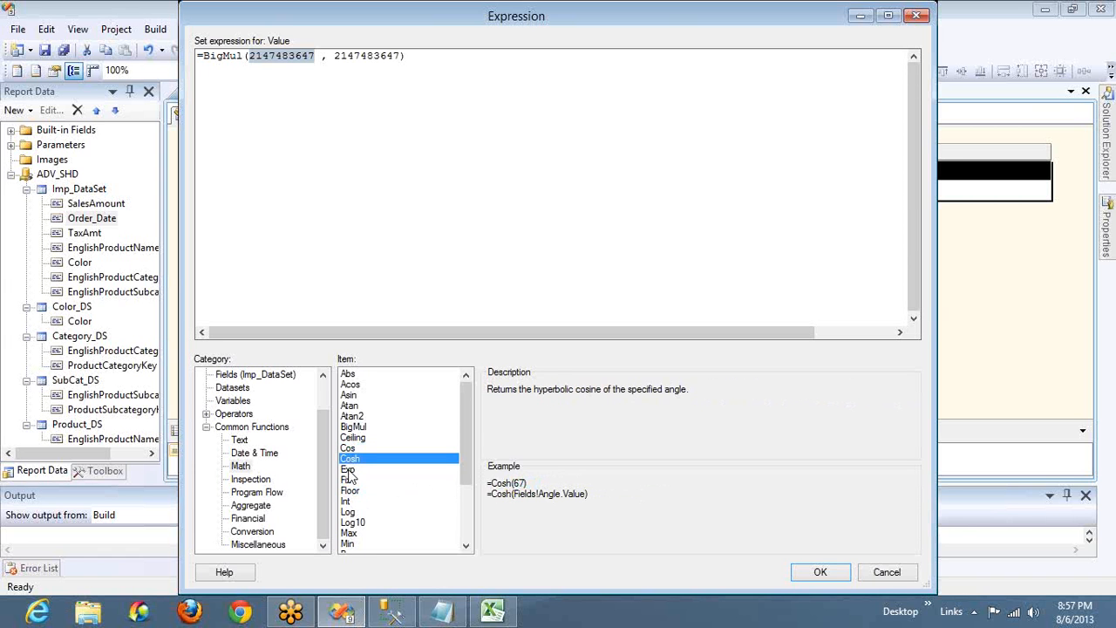
click(348, 470)
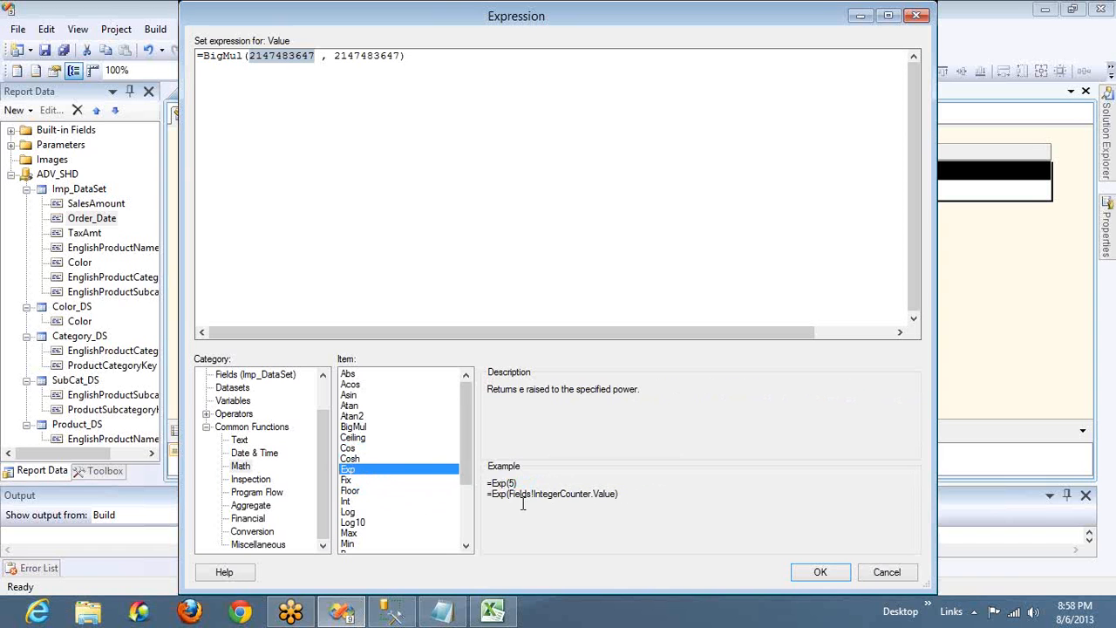
Step: Replace the BigMul expression with =Exp (5), accept it and preview the report
click(441, 63)
key(shift+Home)
key(shift+Right)
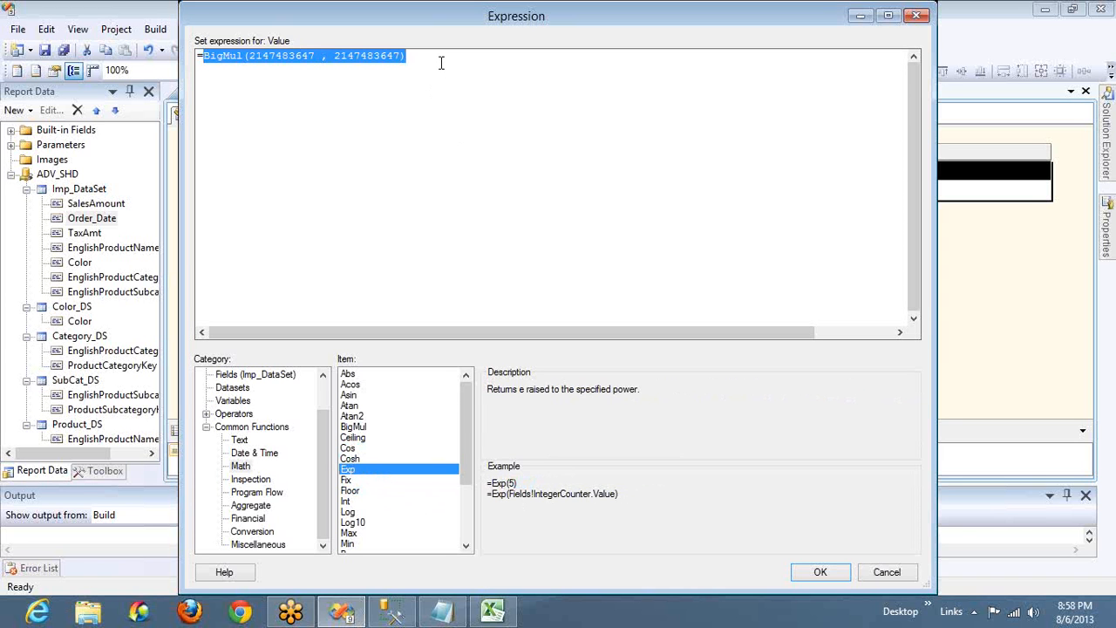
text(Exp ()
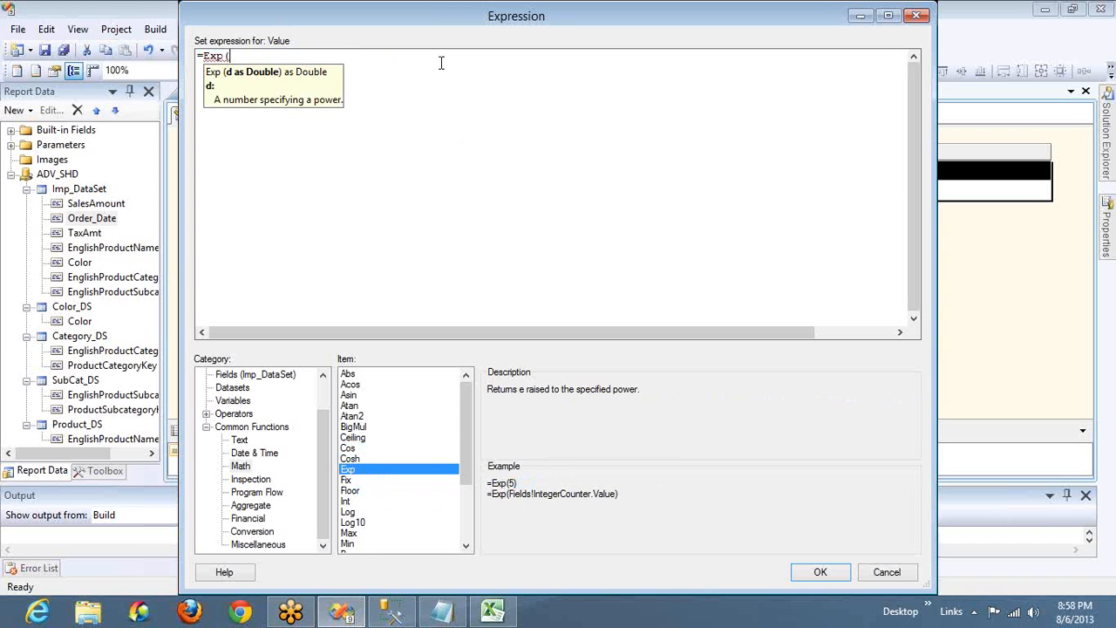
text(5))
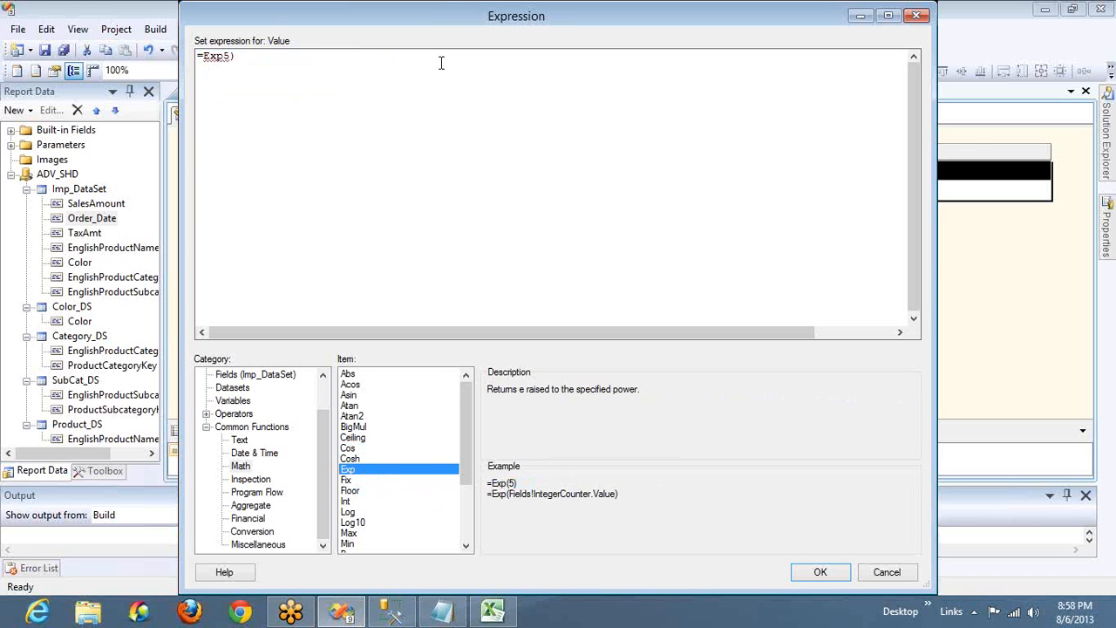
key(Left)
key(Left)
text(()
key(BackSpace)
text(()
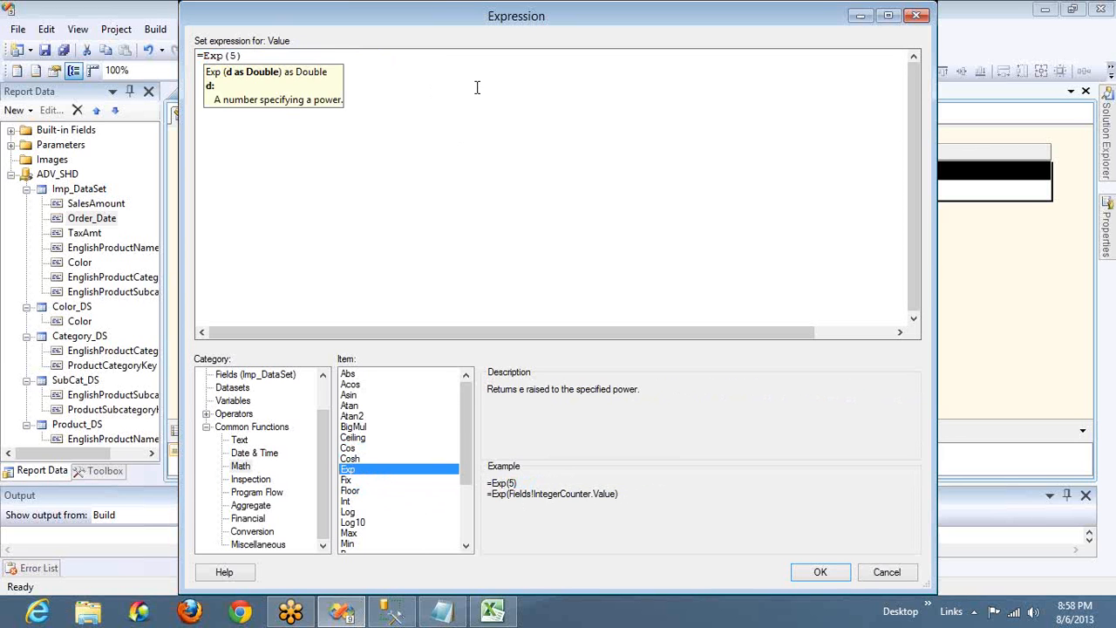
click(844, 572)
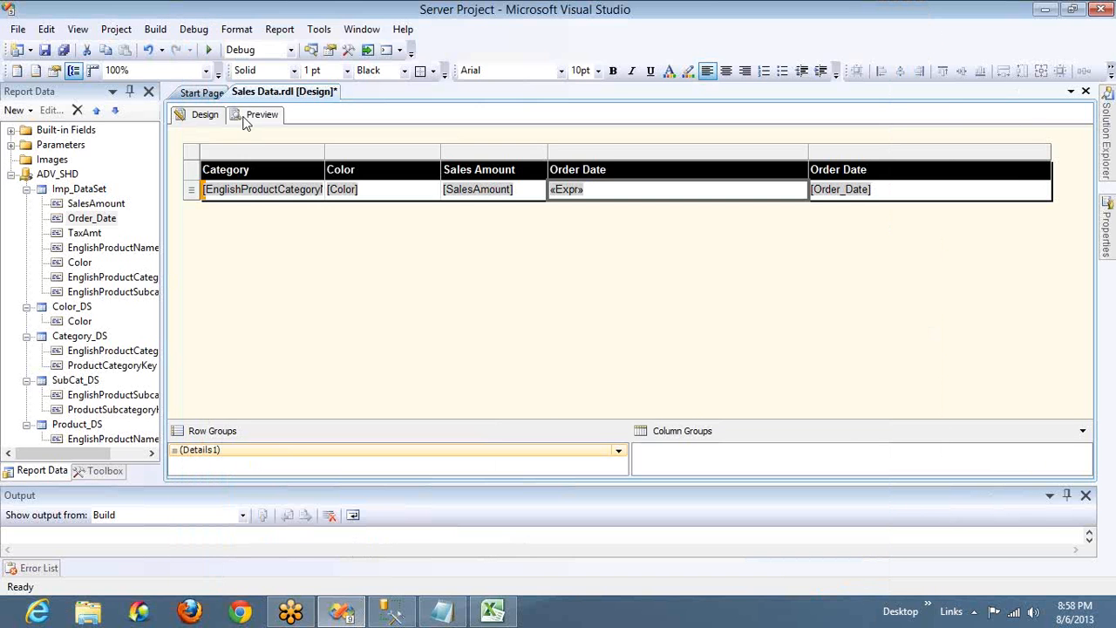
click(244, 123)
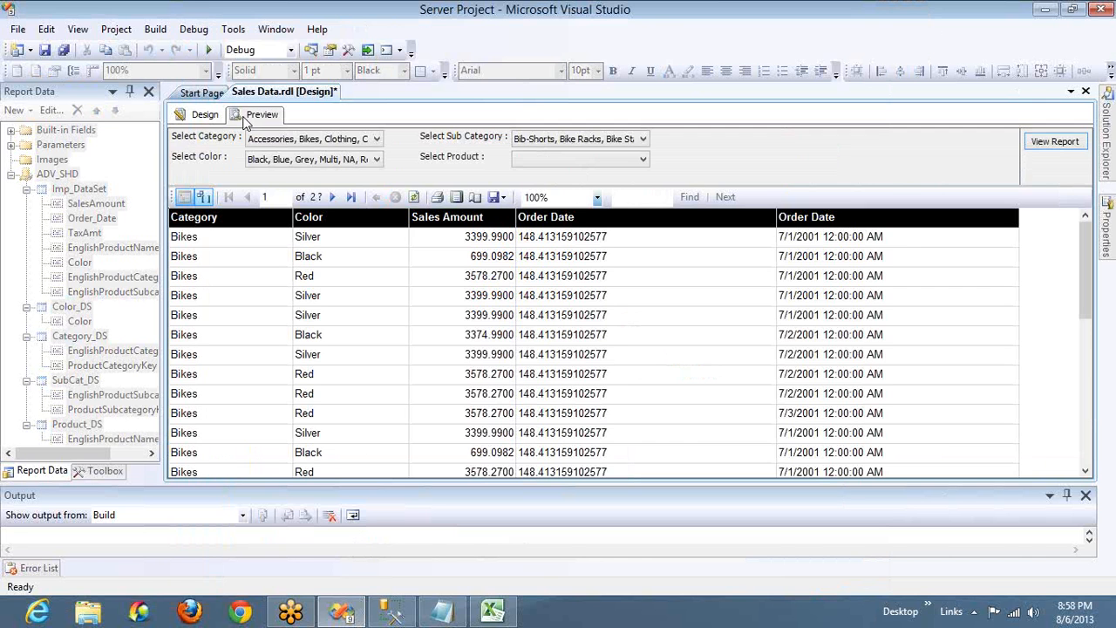
Step: Reopen the first Order Date data cell's expression in the report design and look up Exp among the Math functions
click(205, 116)
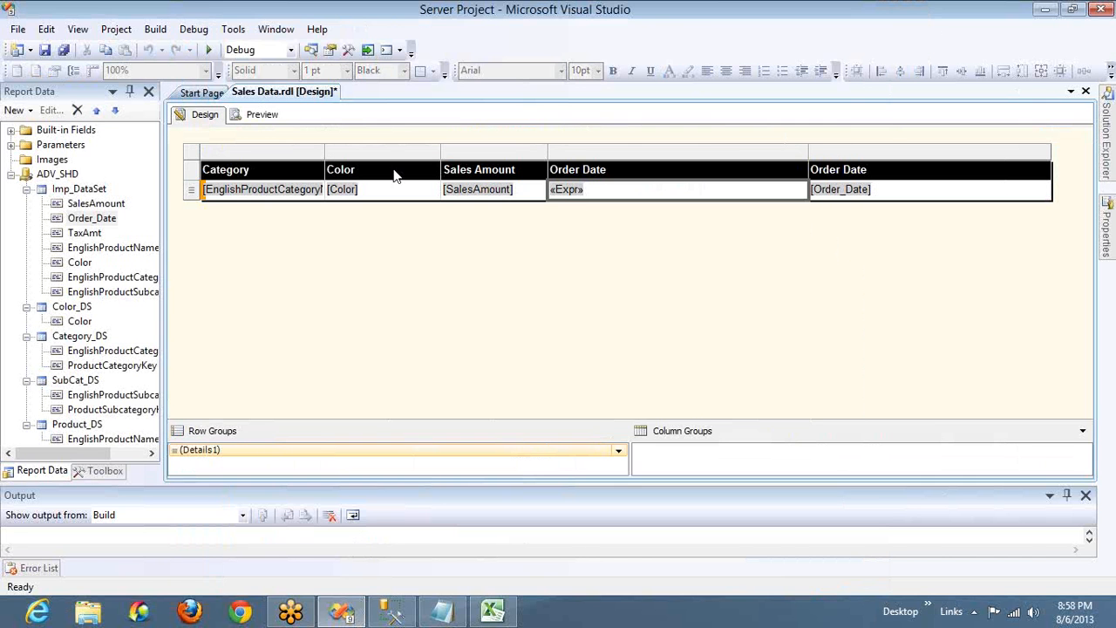
click(541, 189)
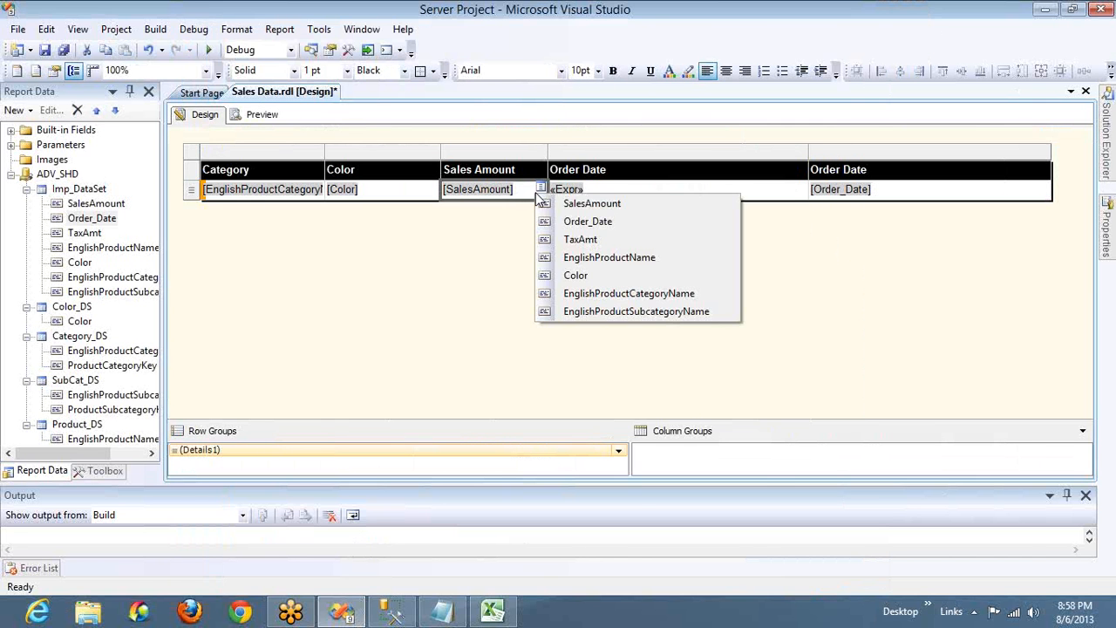
right_click(622, 190)
click(684, 315)
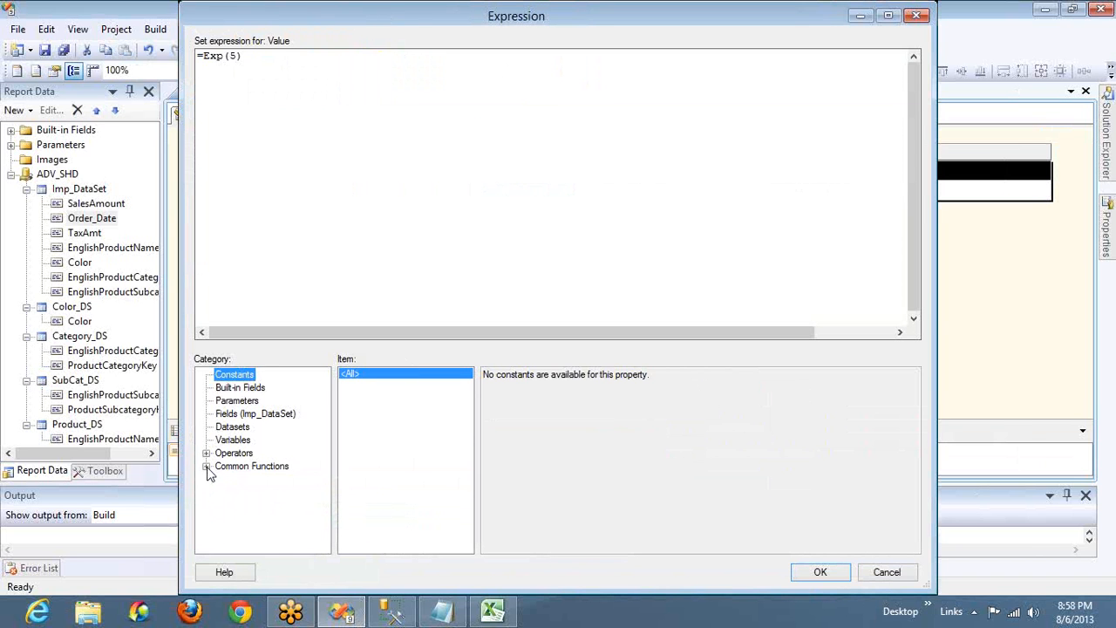
click(207, 467)
click(240, 467)
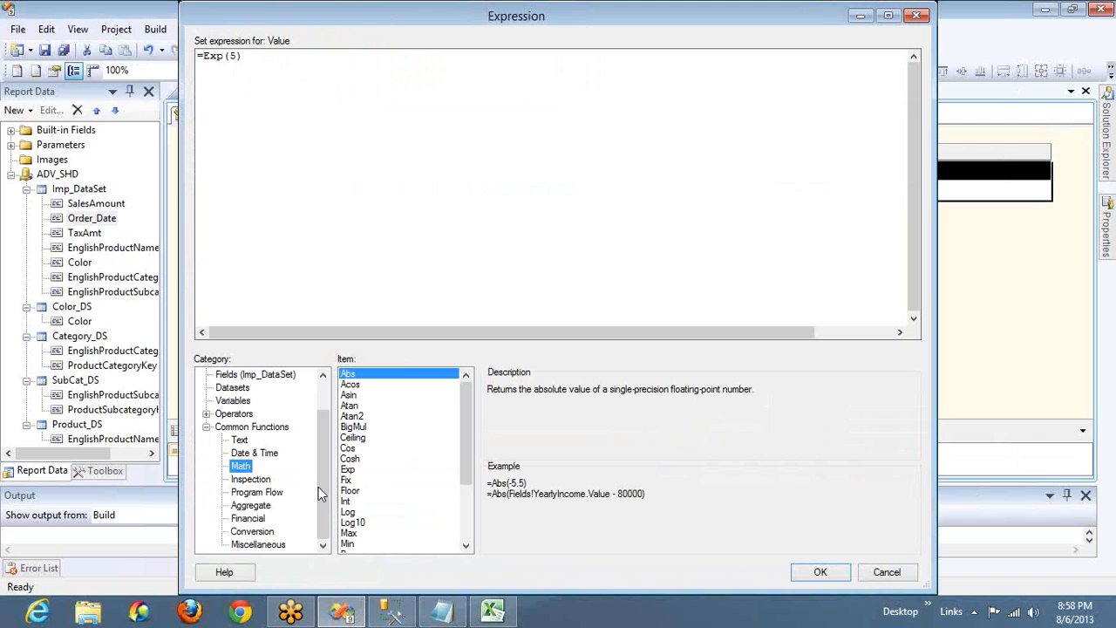
click(348, 470)
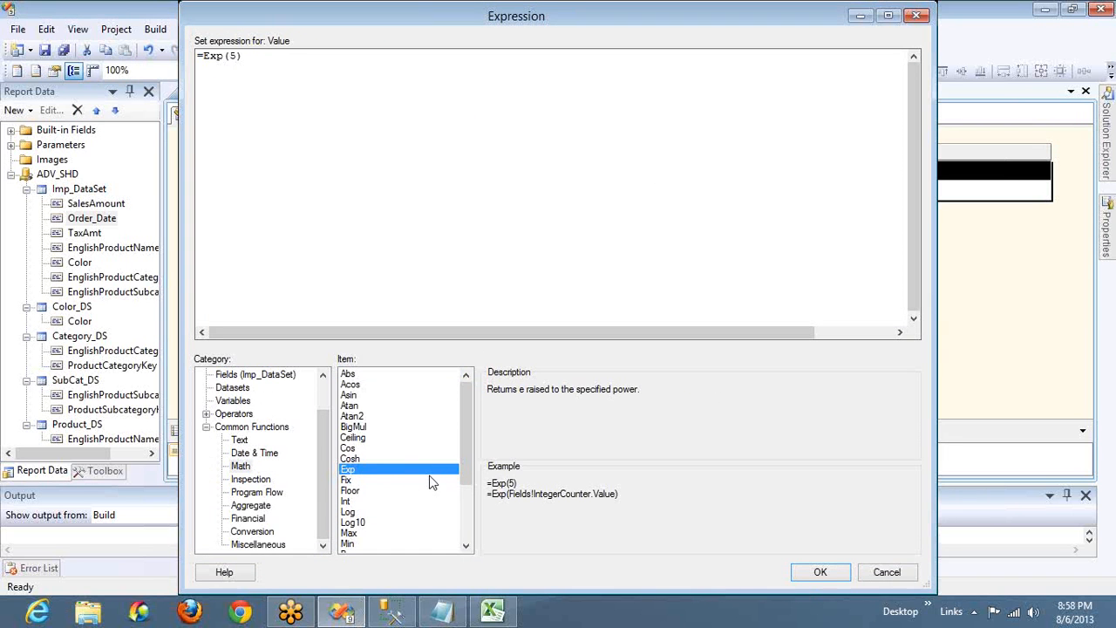
Step: Replace the cell's expression with the Fix function's example, =Fix(-9.25), and preview the report
click(349, 481)
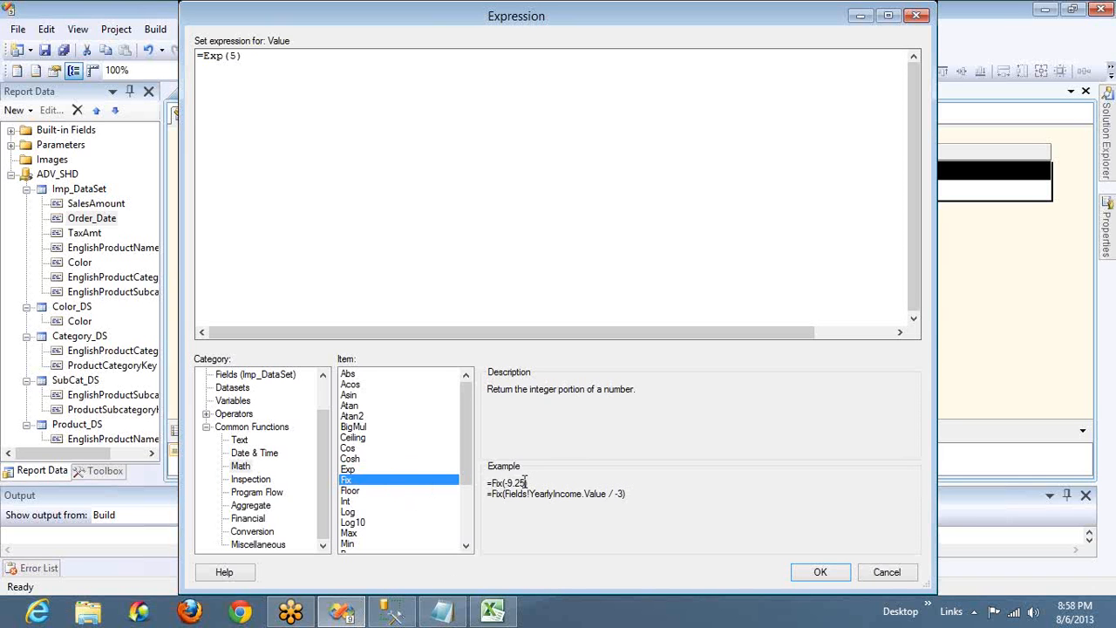
drag(528, 482, 486, 482)
key(ctrl+c)
click(437, 131)
key(ctrl+a)
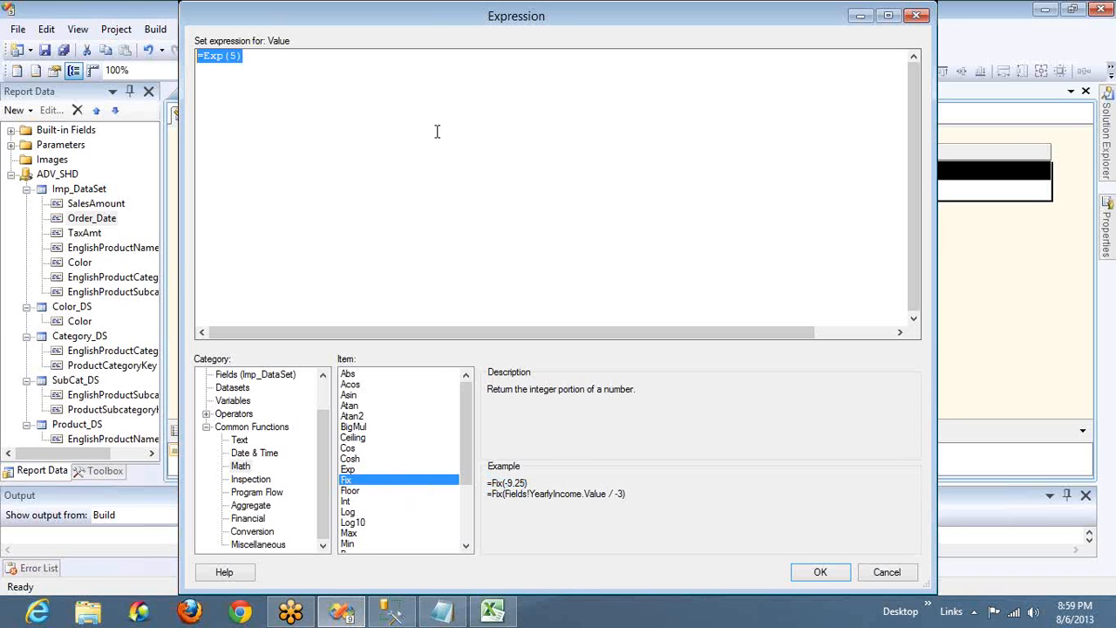
key(ctrl+v)
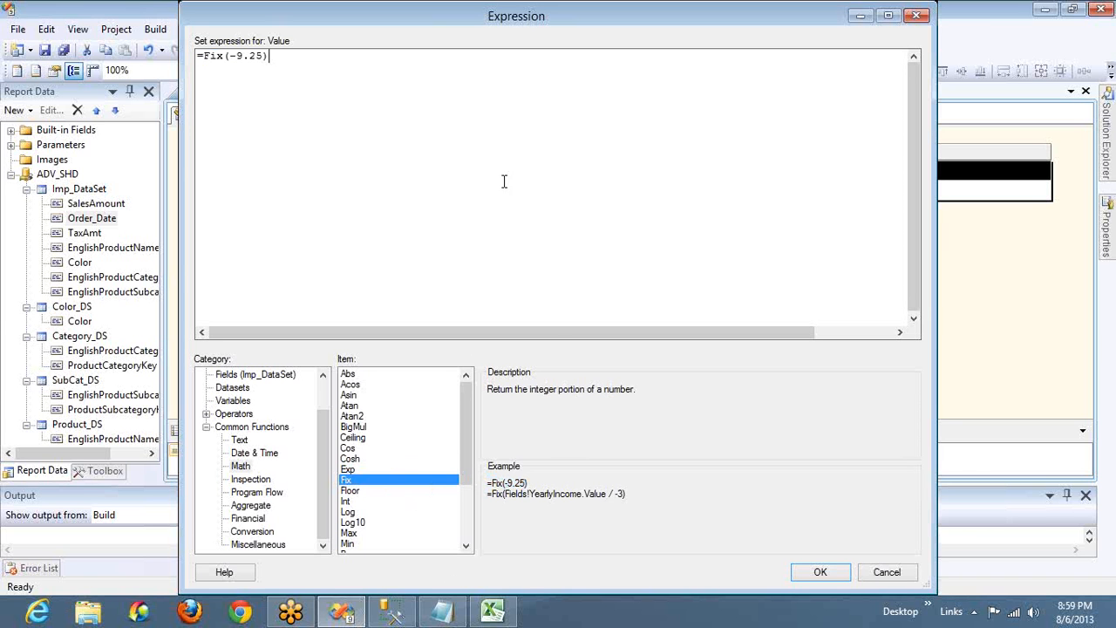
click(818, 573)
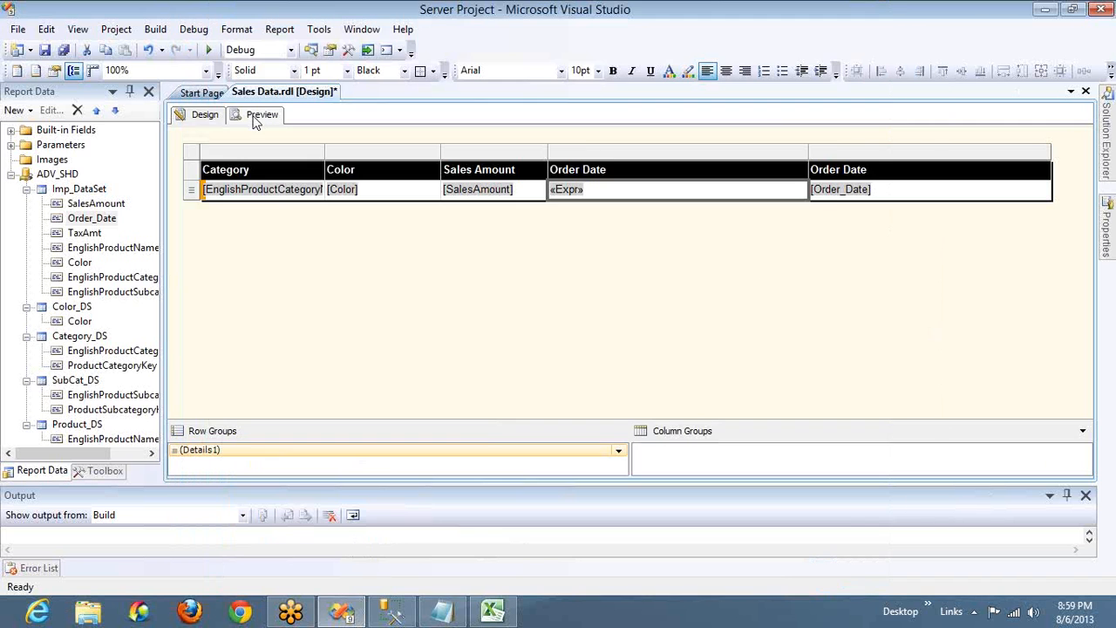
click(254, 120)
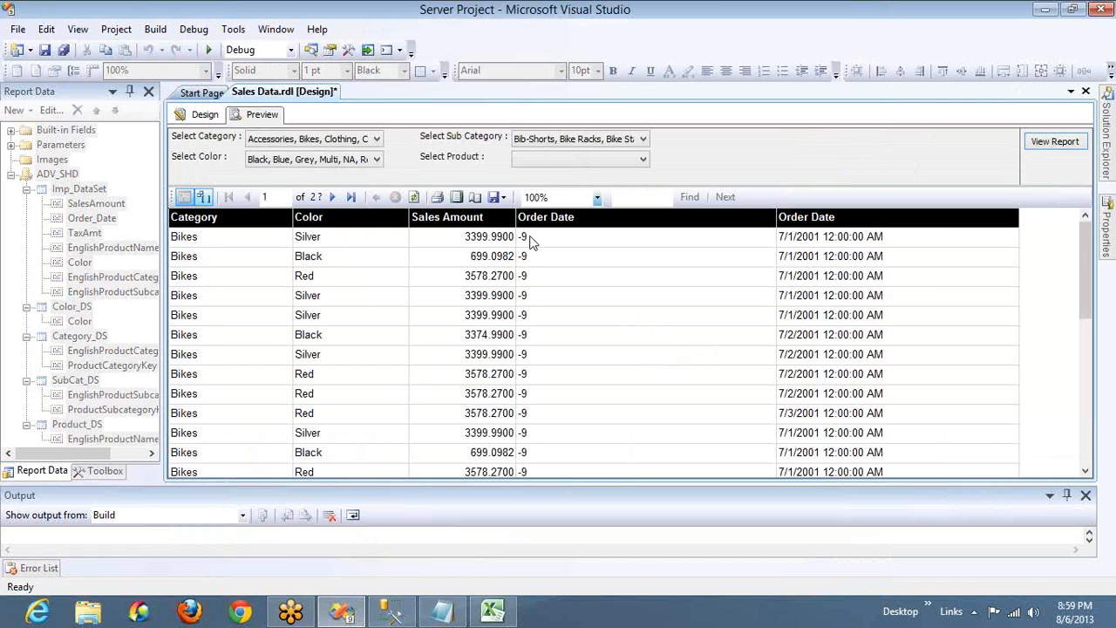
Step: Open a blank Notepad document, write "34.56 -- 35, 34" and repeat it on a second line with the first number negative
key(super+r)
key(Return)
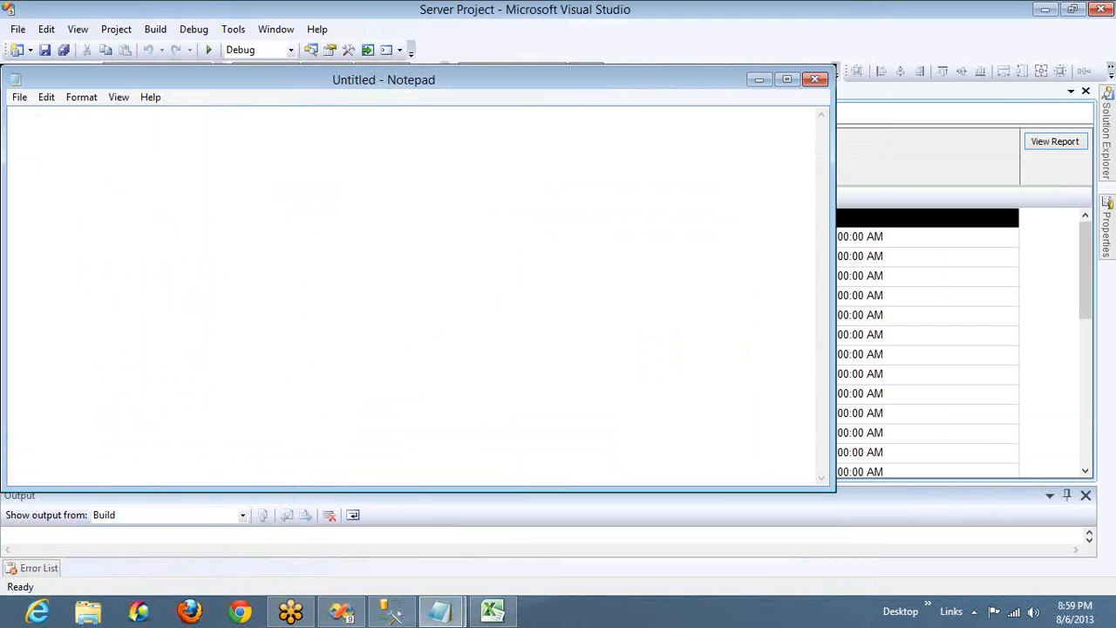
text(34.56 -- 35, 34)
key(ctrl+a)
key(ctrl+c)
key(End)
key(Return)
key(ctrl+v)
text(-)
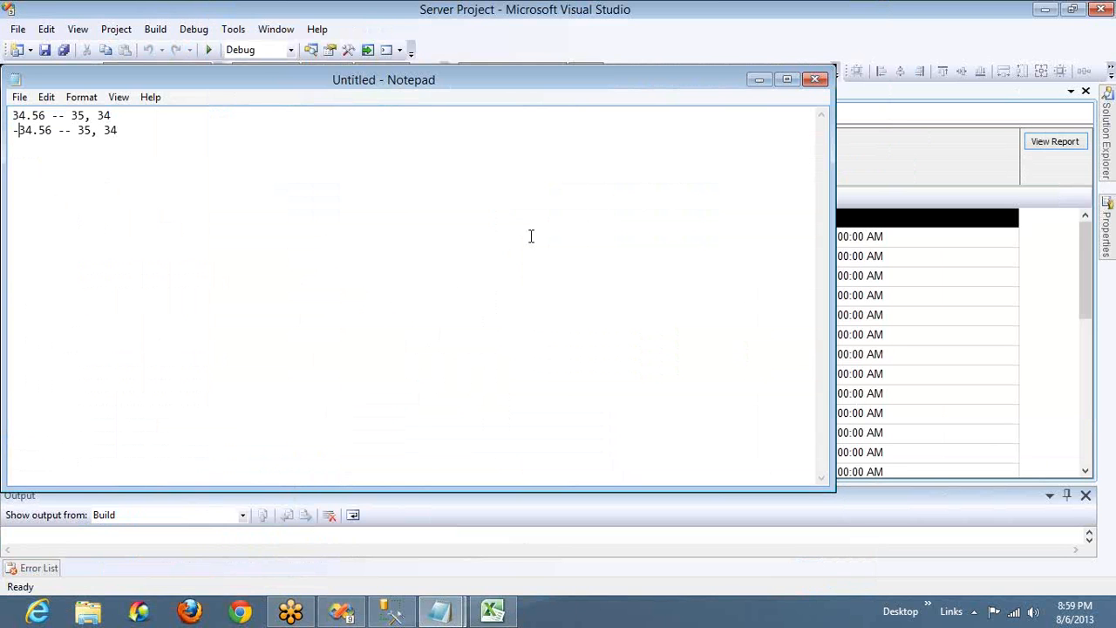
Step: Change the rounding results on the second note line to "34, 35" and close Notepad
key(Right)
key(Right)
key(Right)
key(Right)
key(Right)
key(Right)
key(Right)
key(Delete)
text(4)
key(BackSpace)
text(5)
click(27, 135)
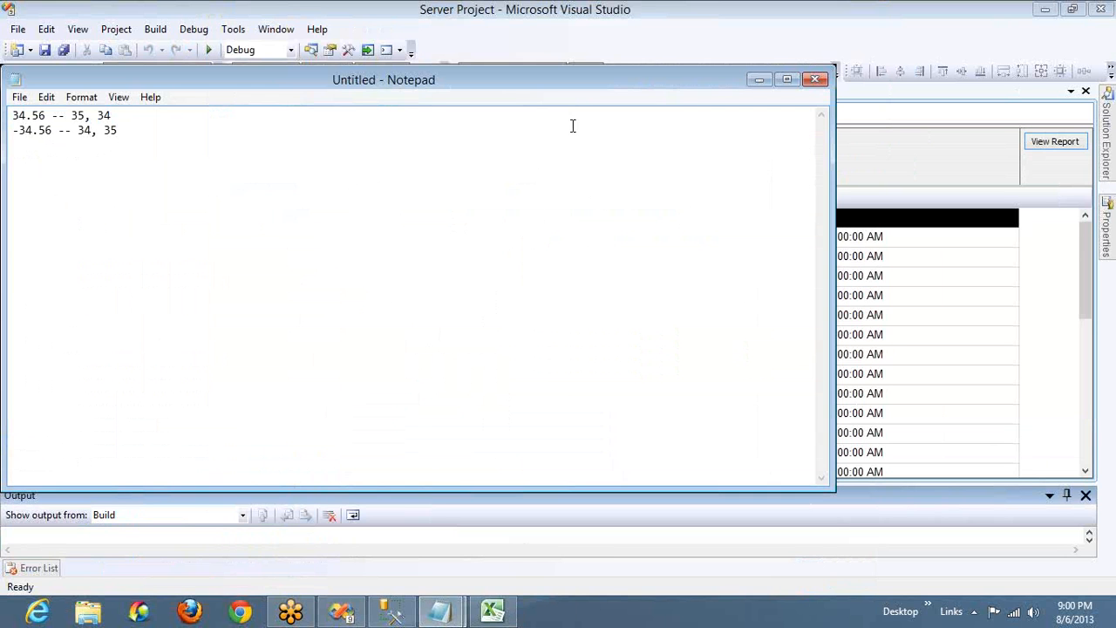
click(810, 81)
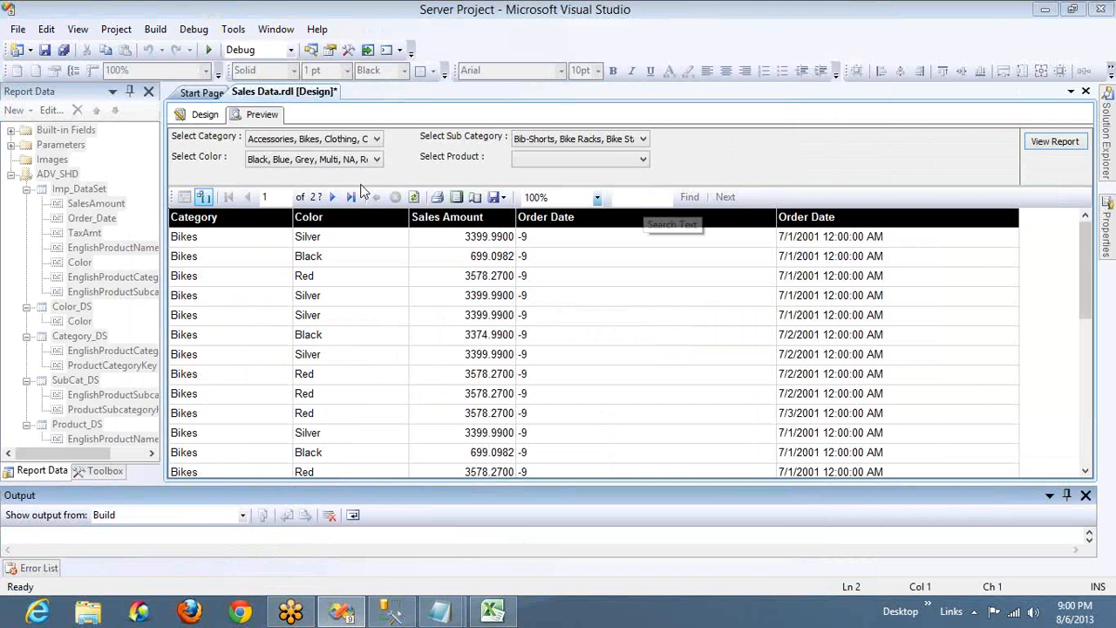
Step: Reopen the first Order Date data cell's expression in the report design and look up Int among the Math functions
click(205, 114)
click(575, 192)
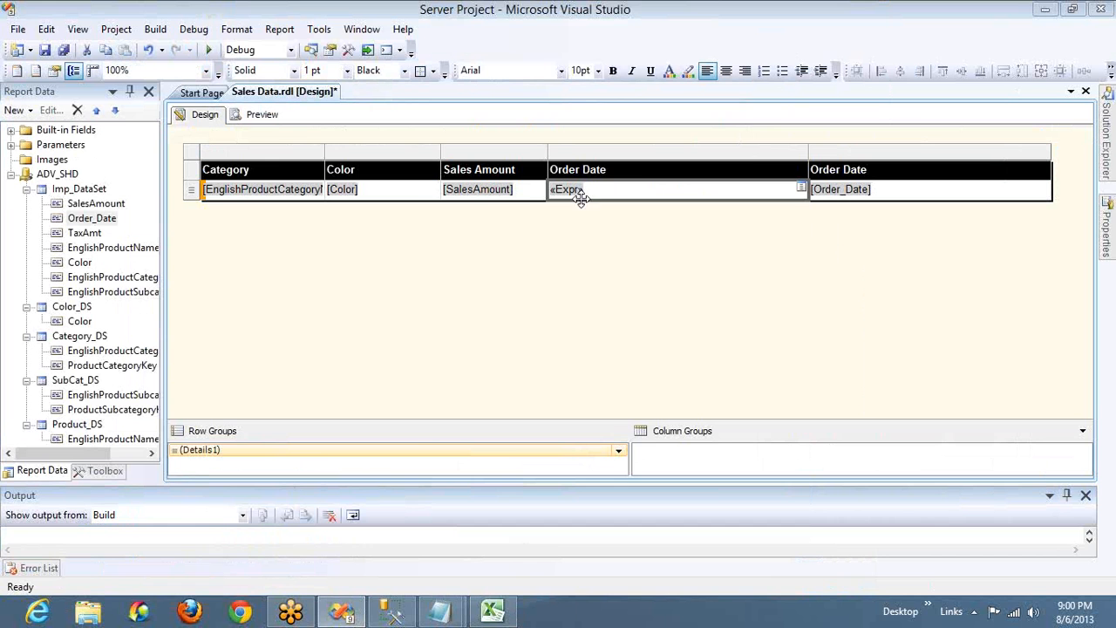
click(523, 187)
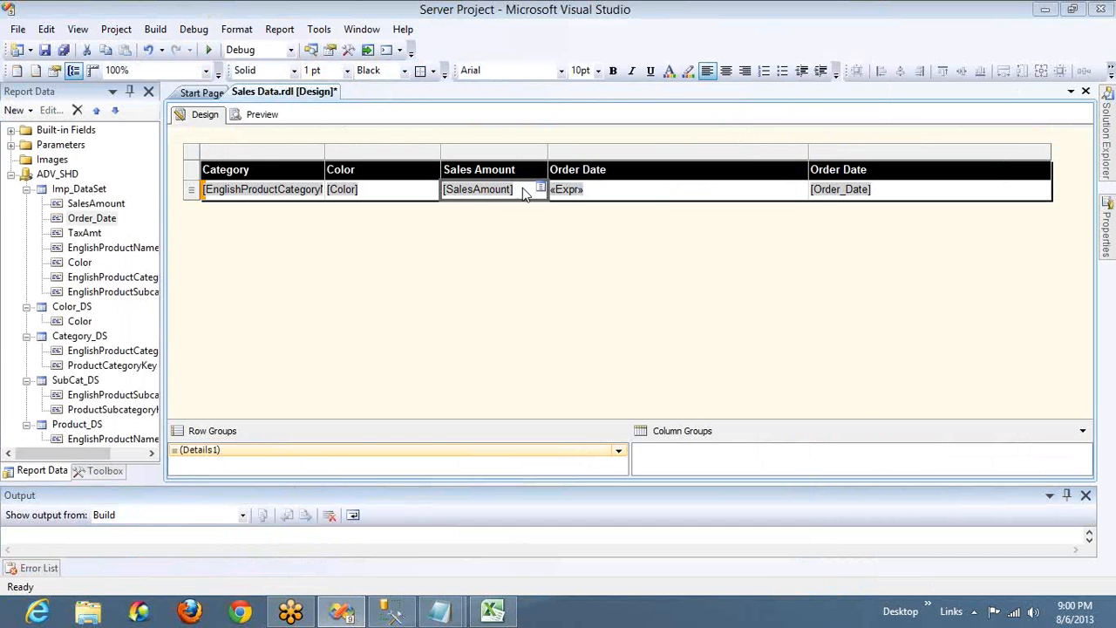
right_click(640, 191)
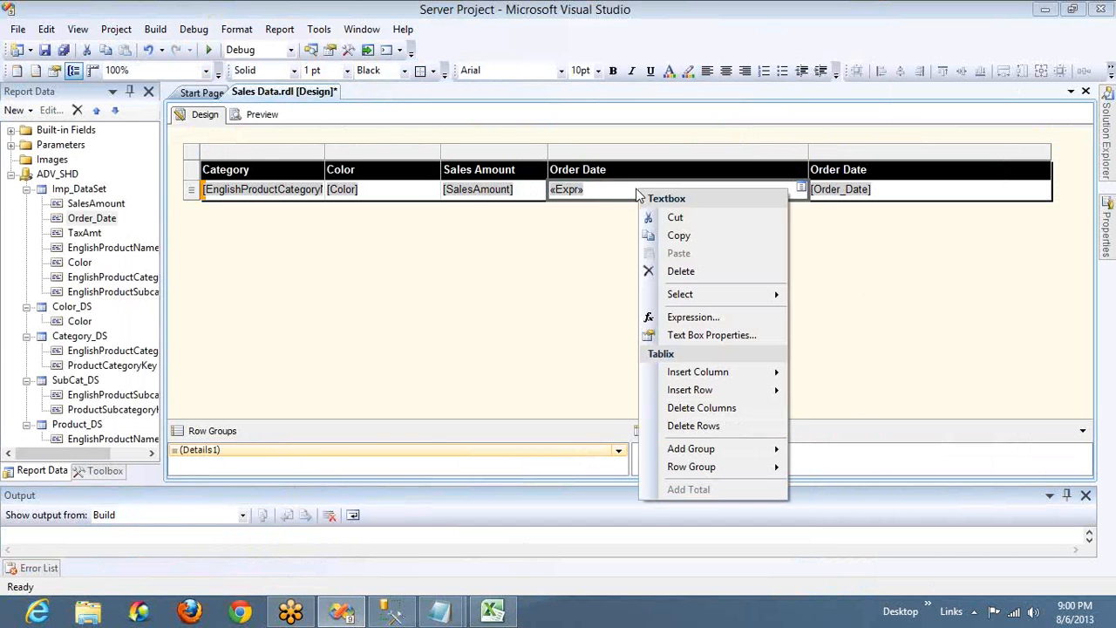
click(688, 320)
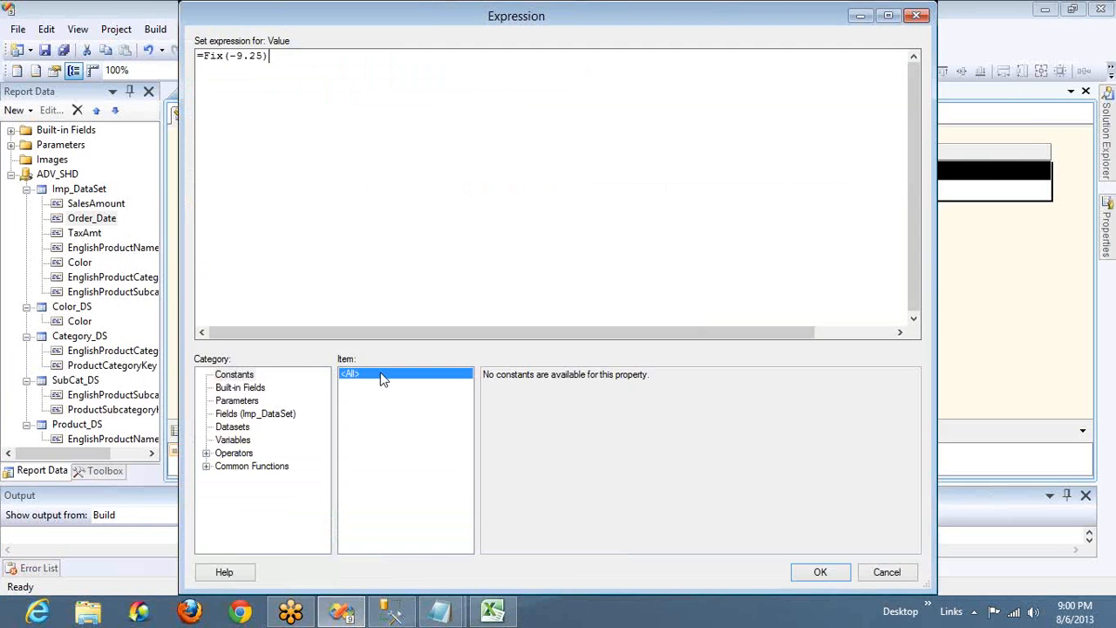
click(206, 466)
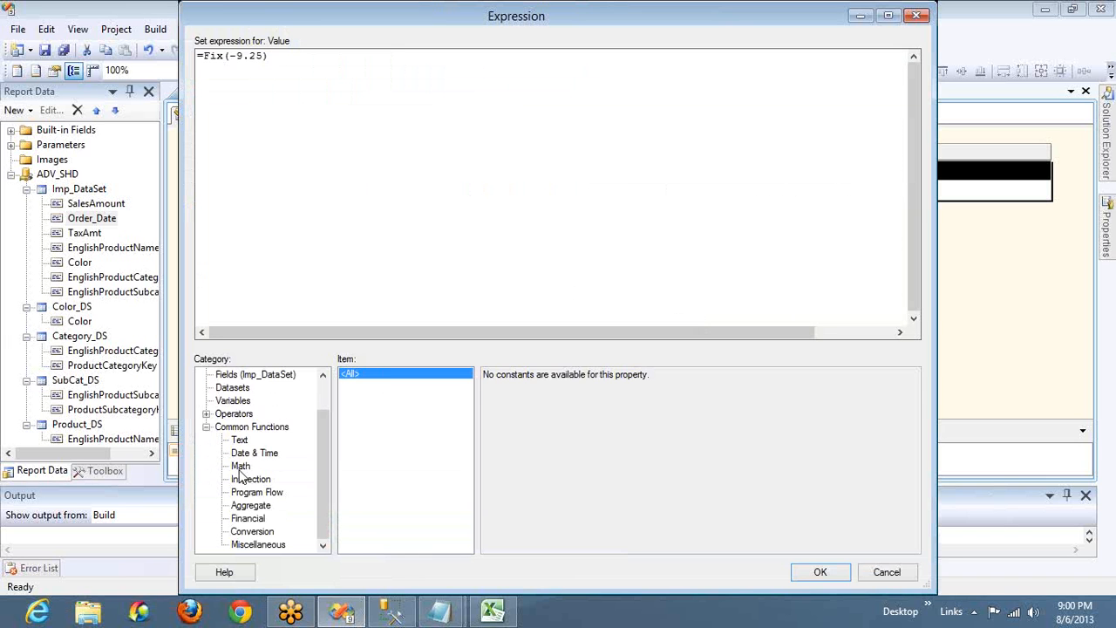
click(241, 467)
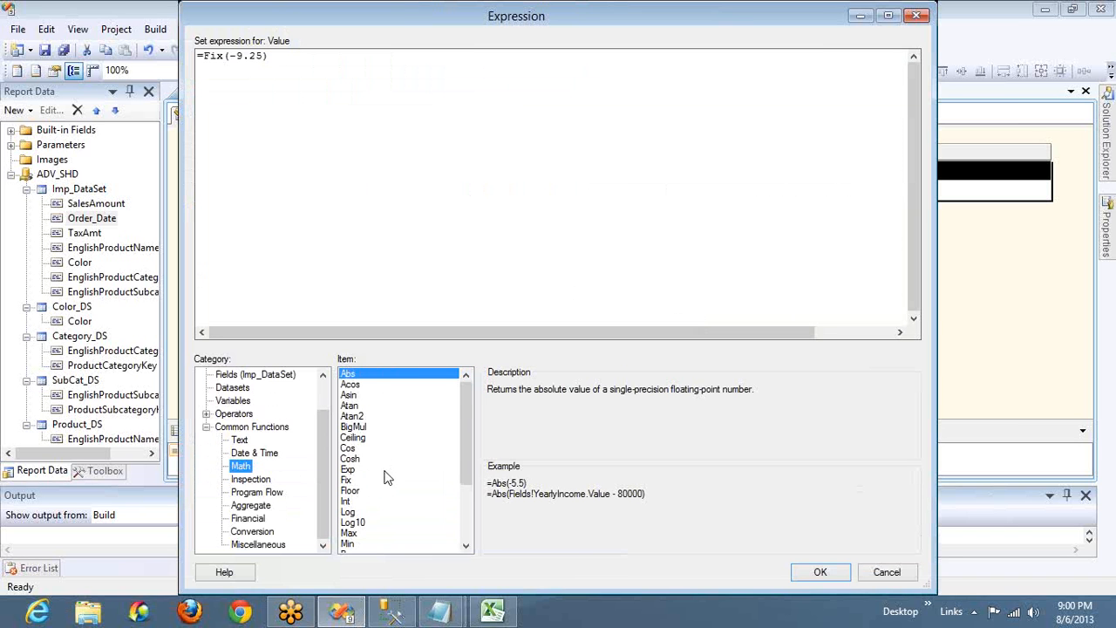
click(347, 502)
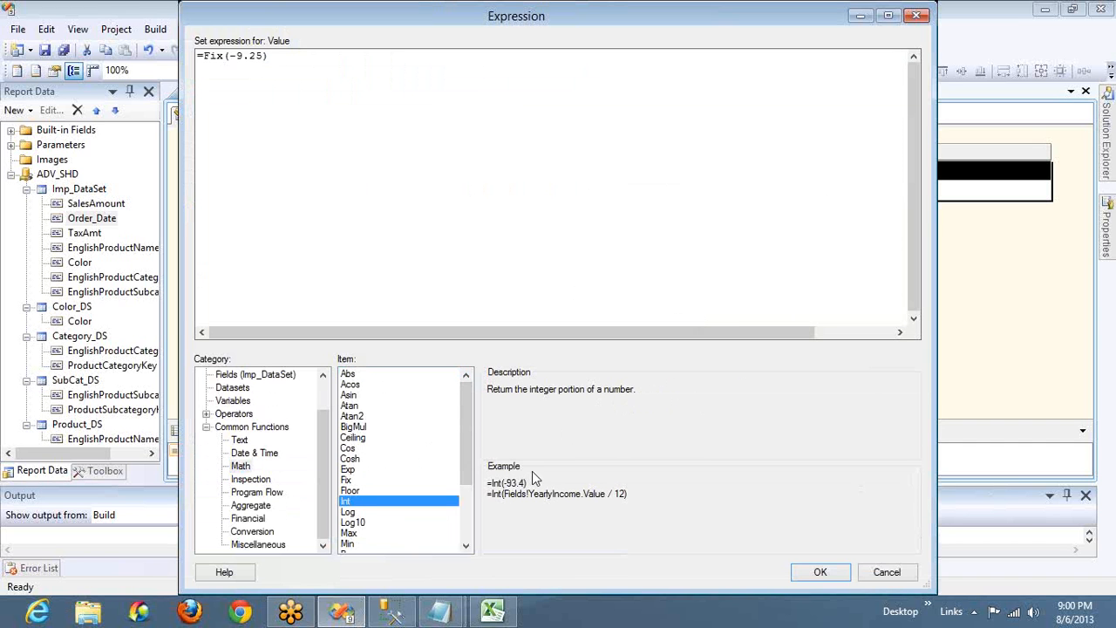
Step: Replace the cell's expression with the Int function's example, =Int(-93.4), and preview the report
drag(529, 482, 487, 487)
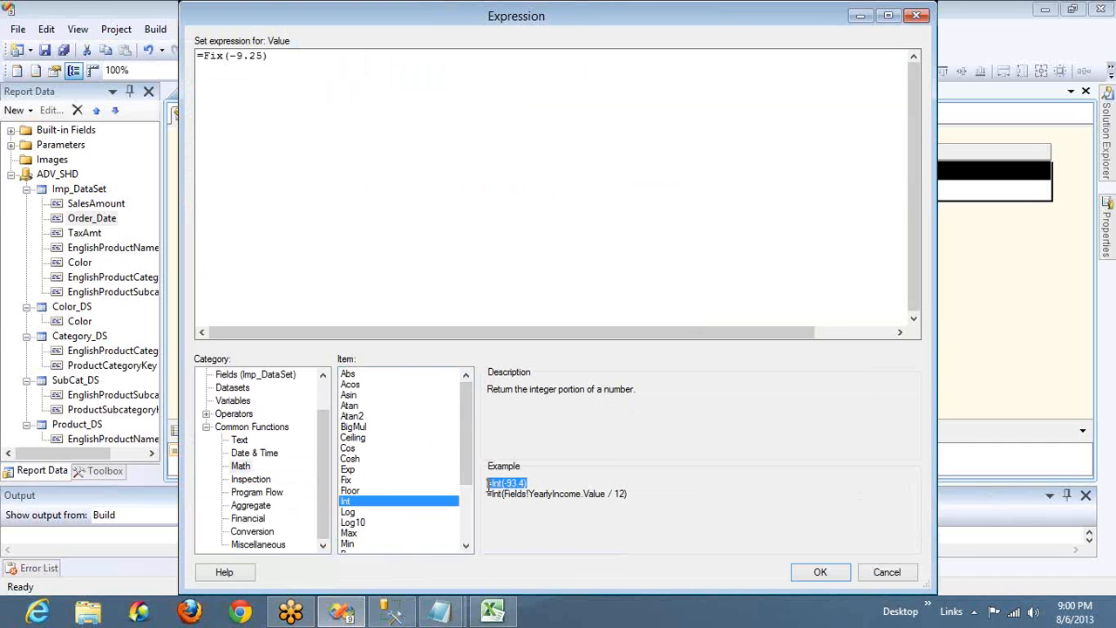
click(323, 56)
key(ctrl+a)
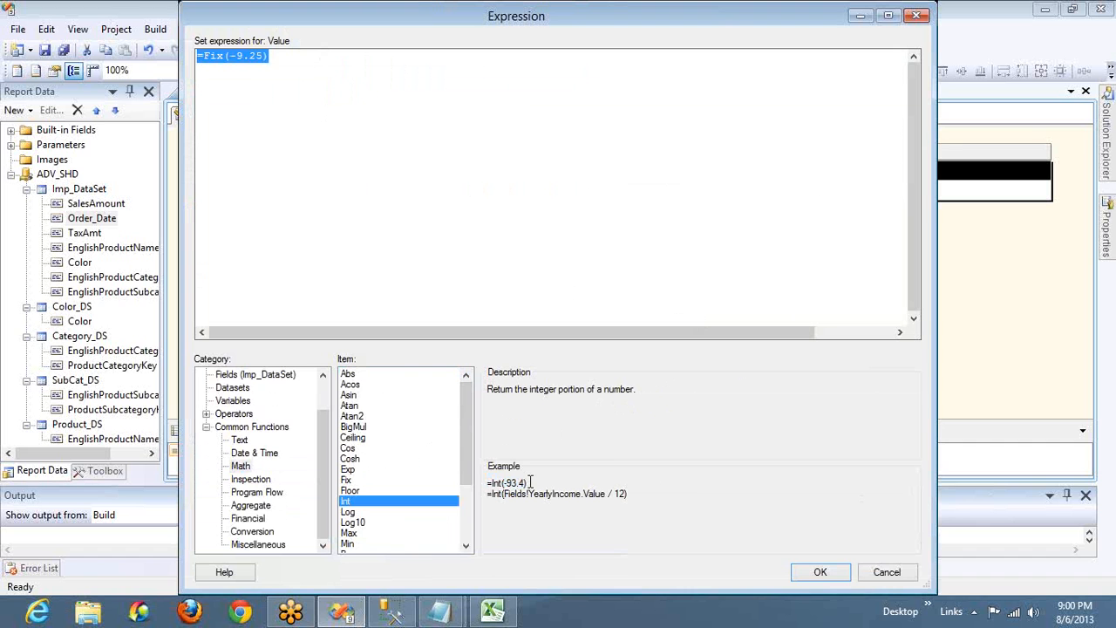
drag(529, 483, 489, 478)
key(ctrl+c)
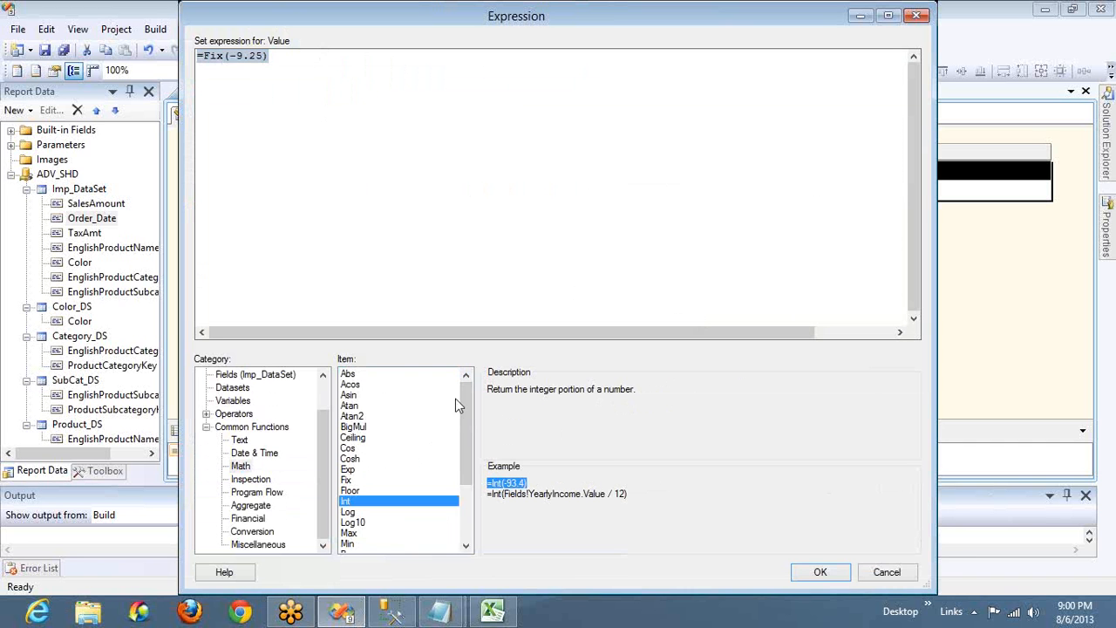
click(398, 69)
key(ctrl+a)
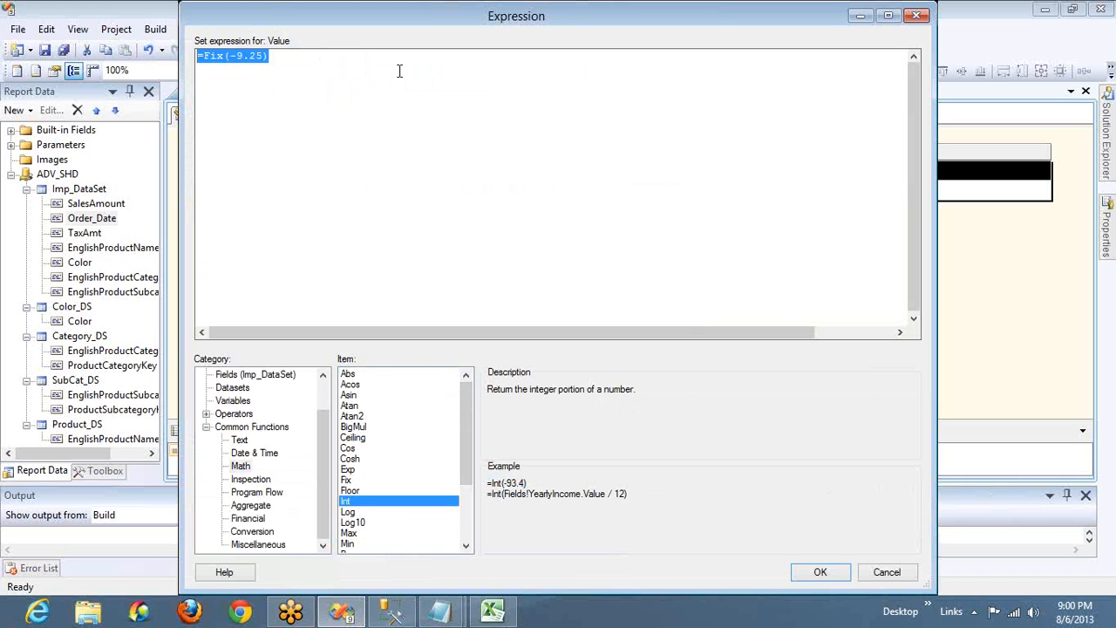
key(ctrl+v)
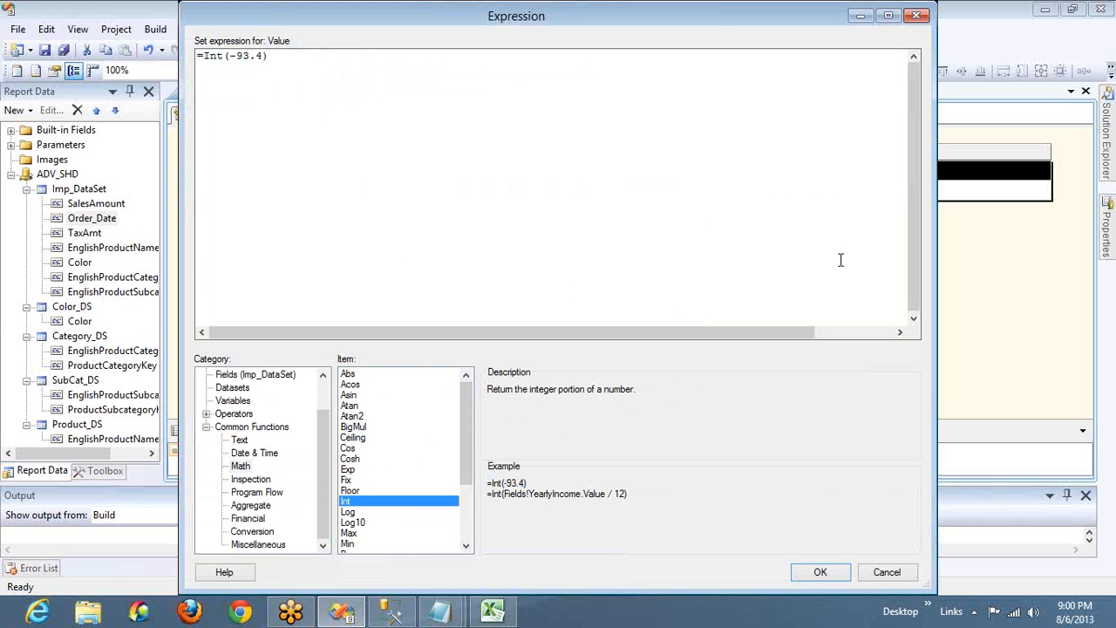
click(820, 572)
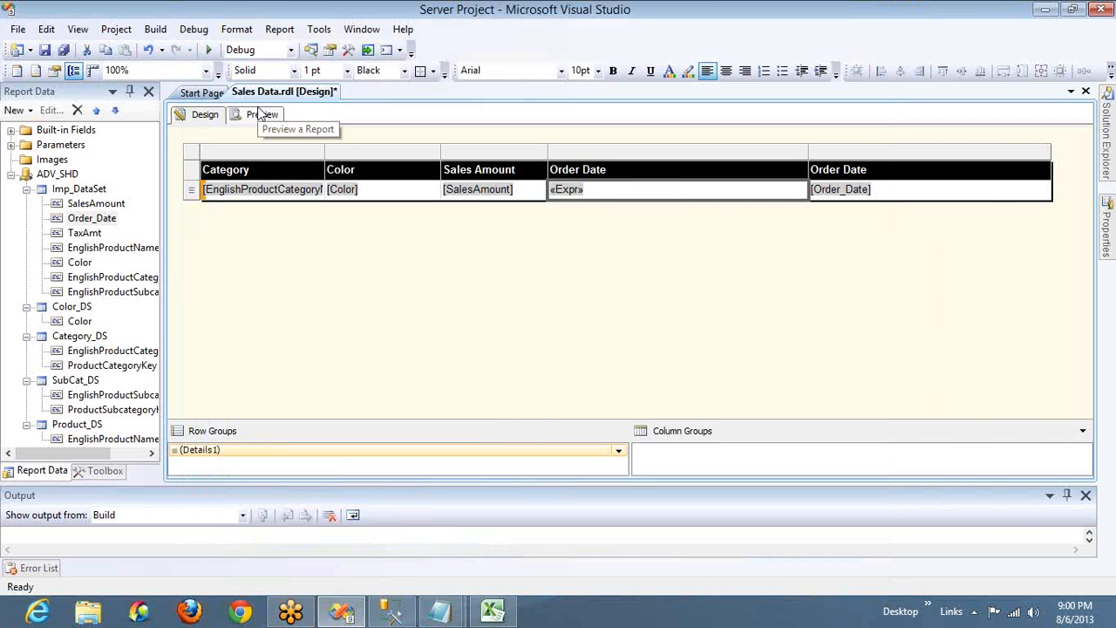
click(263, 116)
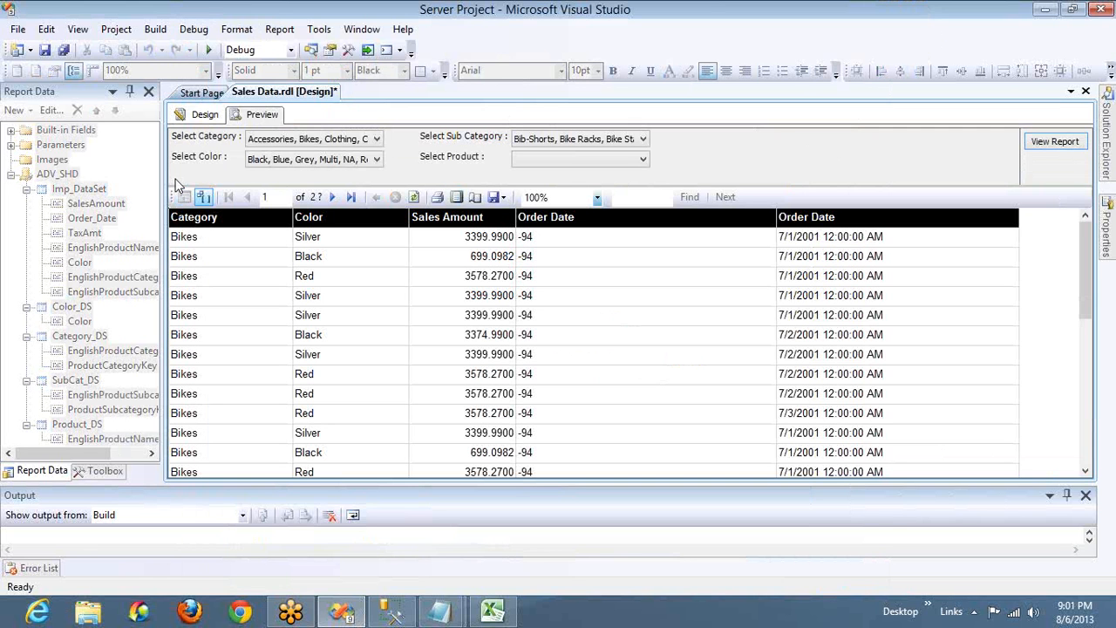
Step: Reopen the first Order Date data cell's expression in the report design and highlight the .4 part of its number
click(199, 118)
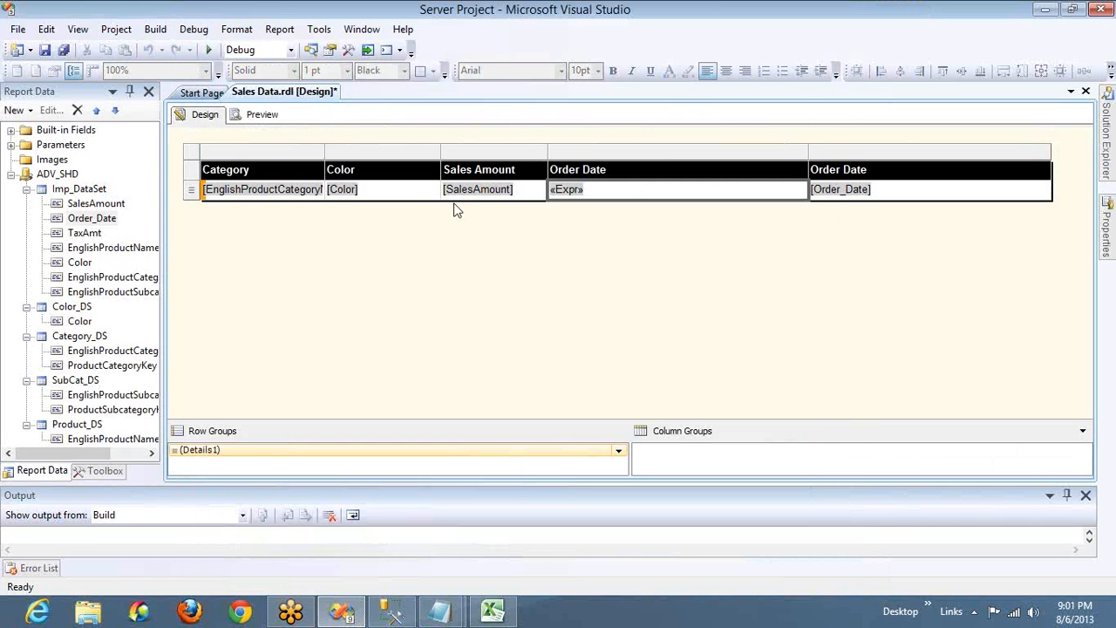
right_click(605, 194)
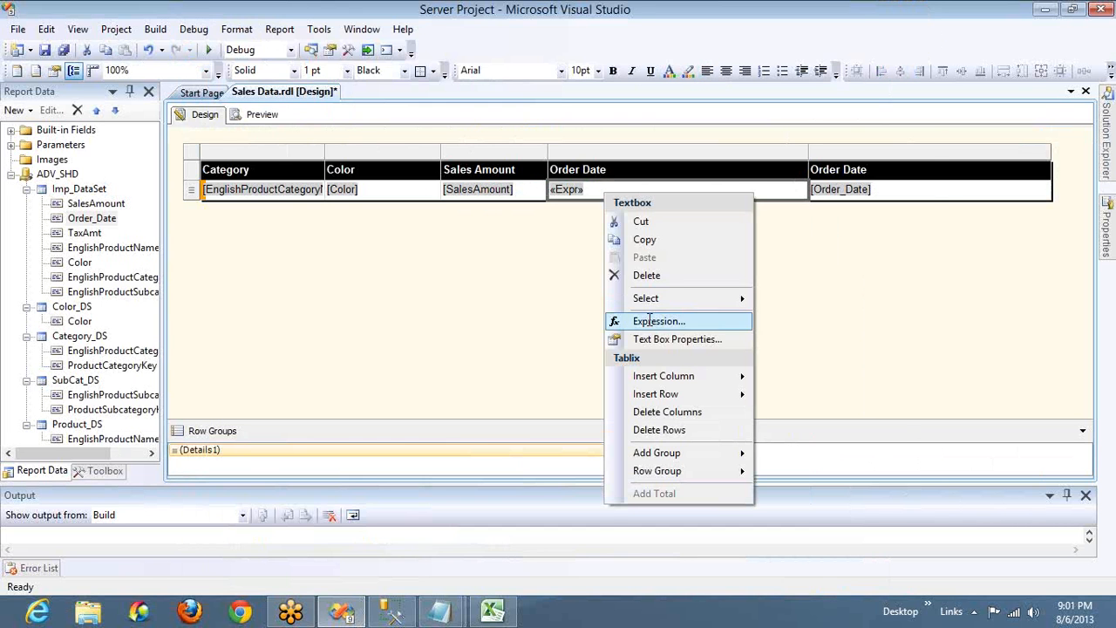
click(656, 321)
click(251, 56)
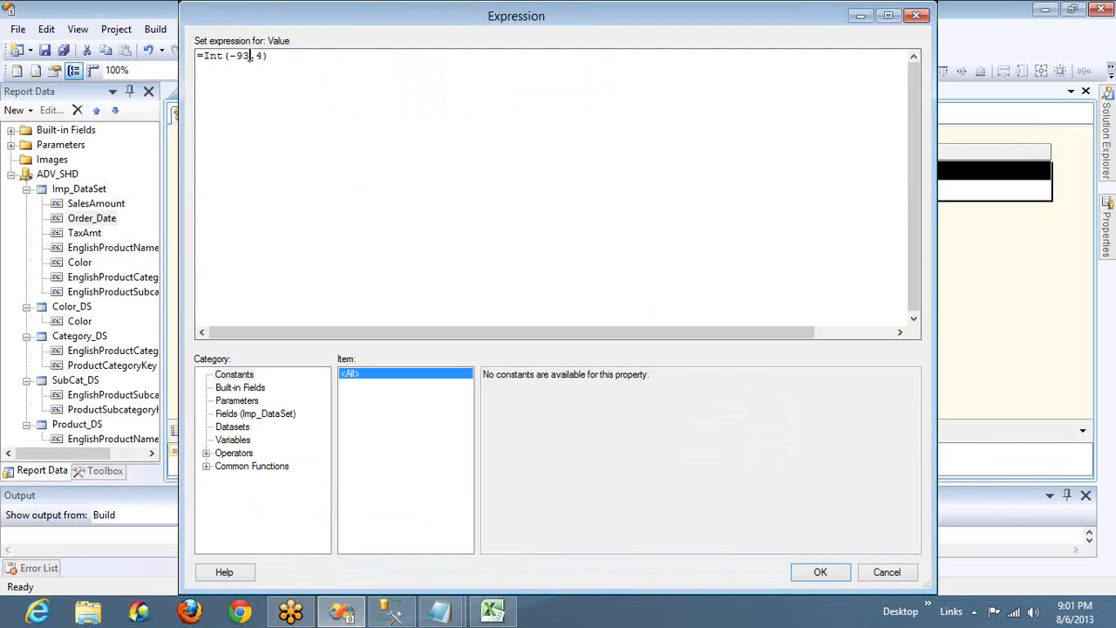
drag(251, 56, 263, 55)
Step: Switch to Notepad and replace the note with 94.4, 94, 94.6 and 95, separated by blank lines
key(alt+Tab)
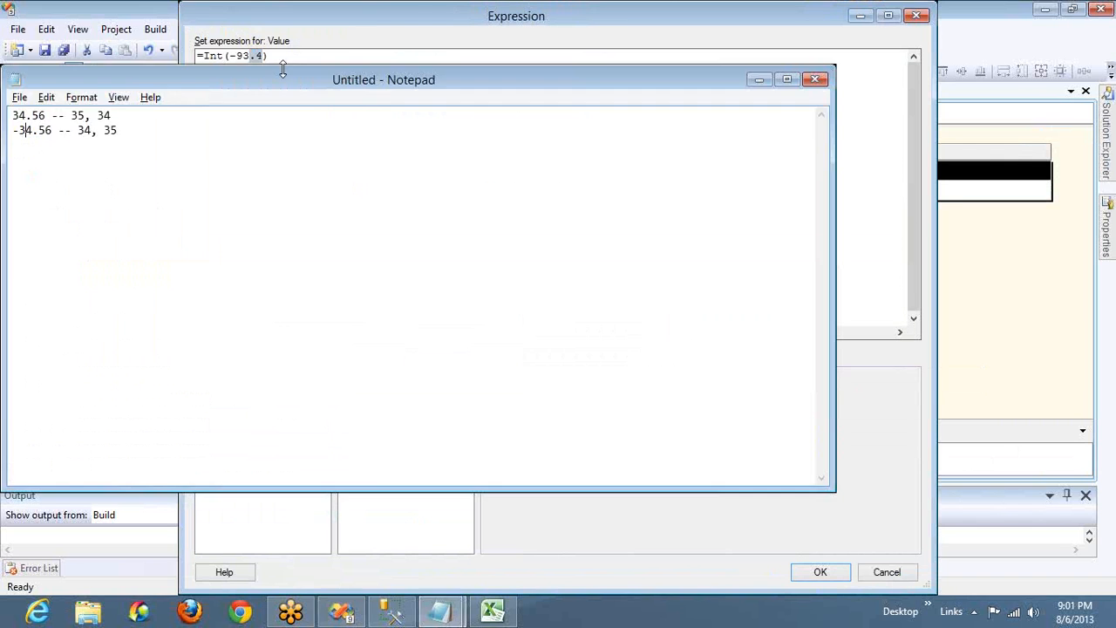
key(ctrl+a)
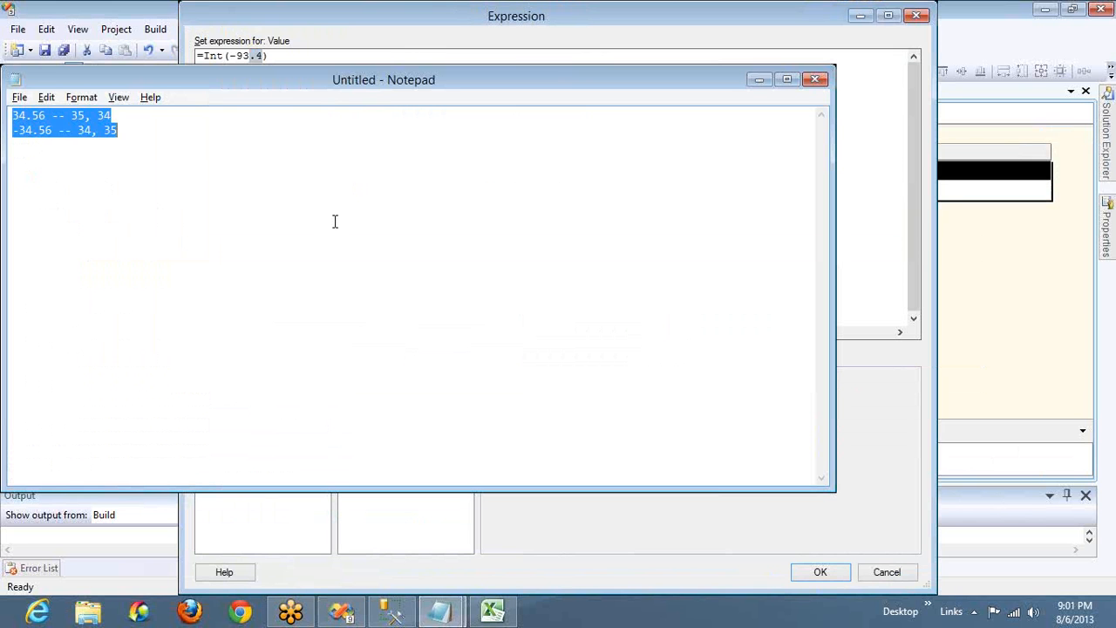
text(94.)
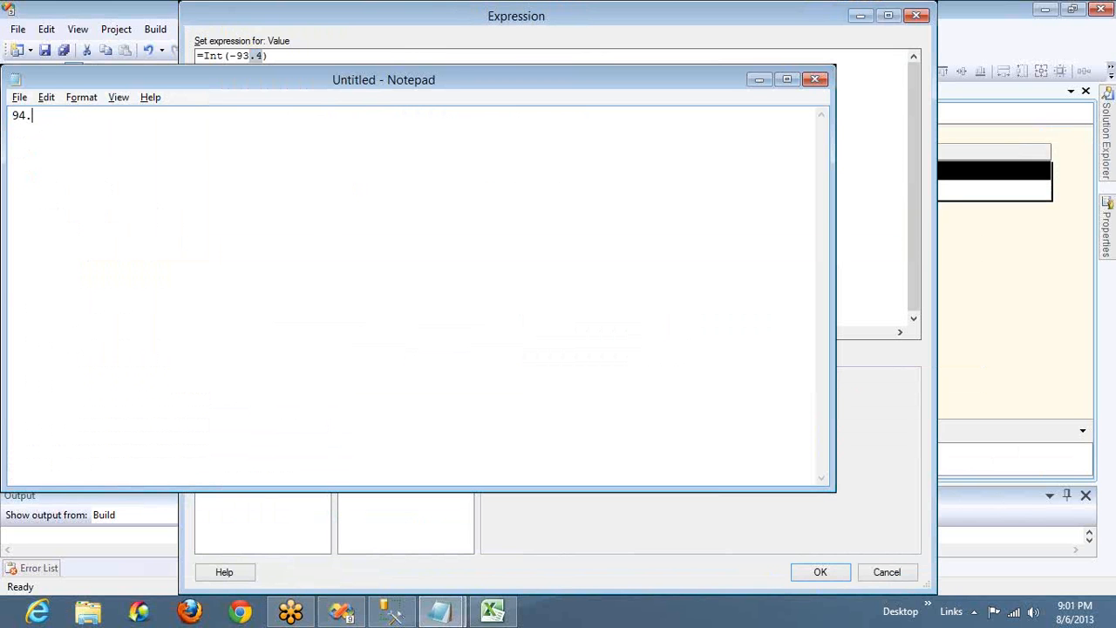
text(4  )
text(94)
text(95)
key(BackSpace)
text(4.6  95)
Step: Add -94.4 and, below it, -93 to the note, separated by a blank line
key(Return)
key(Return)
text(-94.4)
key(Return)
key(Return)
text(-93)
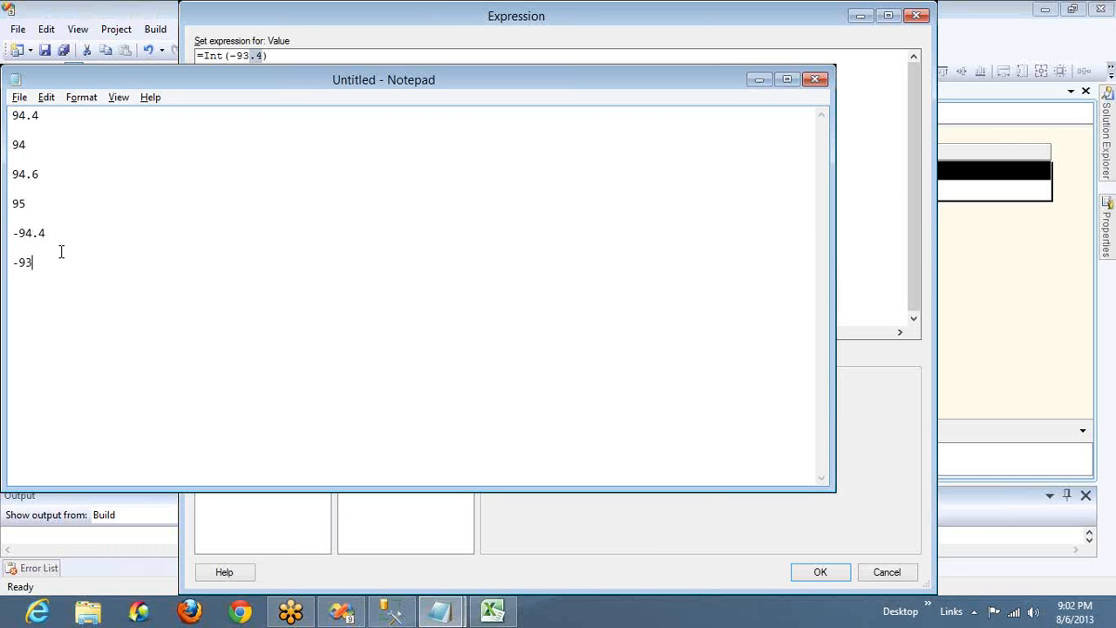
Step: Add -94.6 and, below it, -94 at the end of the note, separated by a blank line
key(Return)
key(Return)
text(-0)
text(4.6)
key(Return)
key(Up)
key(Right)
key(Delete)
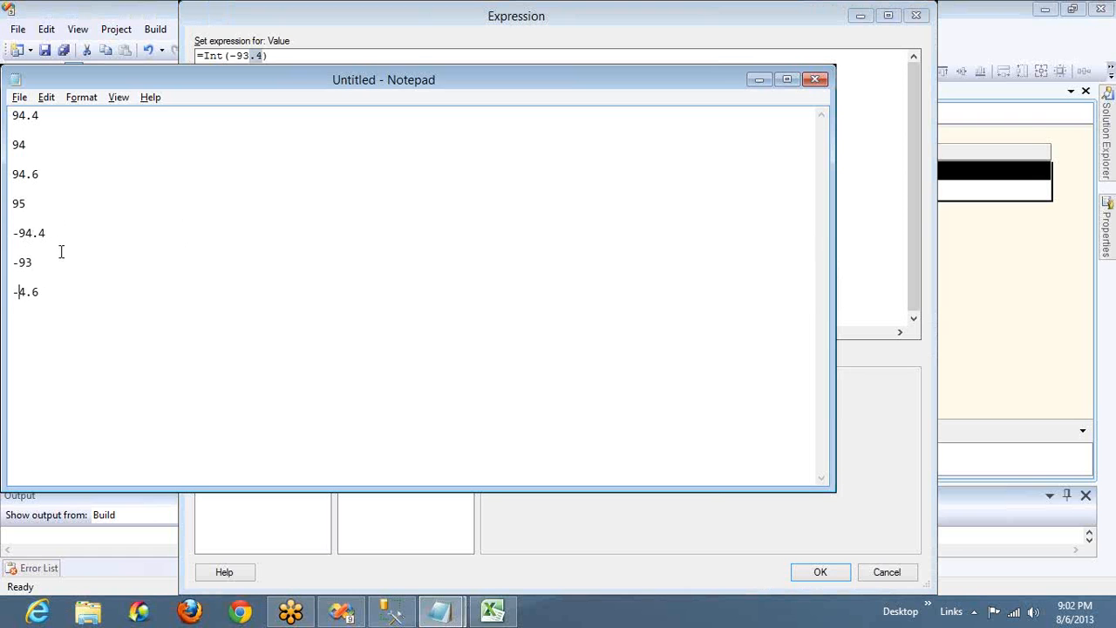
text(9)
key(End)
key(Down)
text(-0)
key(BackSpace)
text(94)
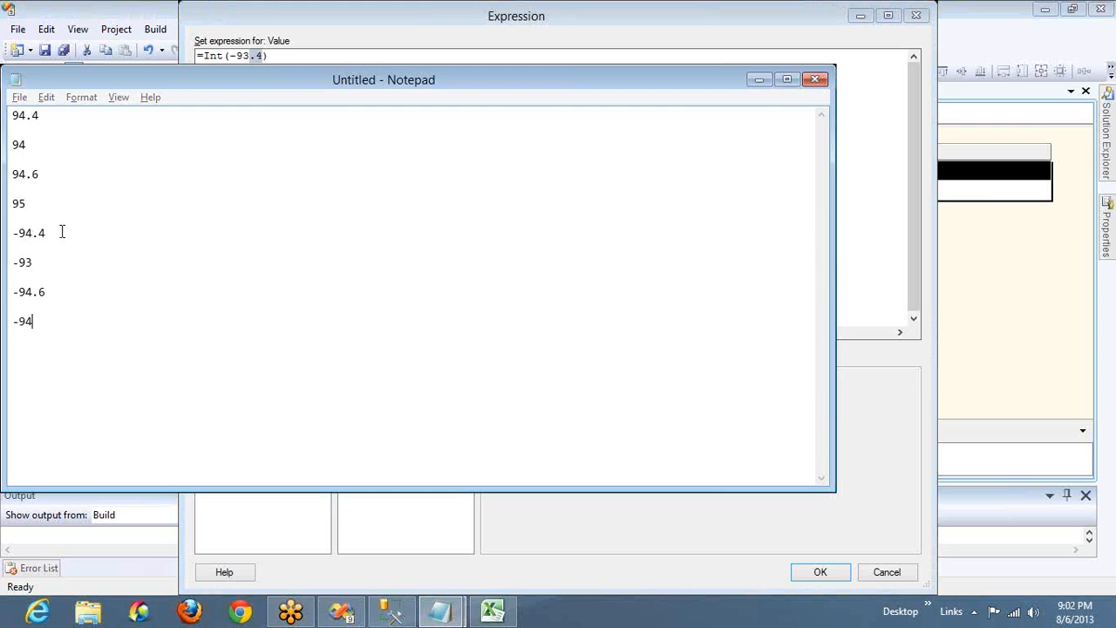
Step: Switch back to the Expression dialog in Visual Studio and look up Log among the Math functions
key(alt+Tab)
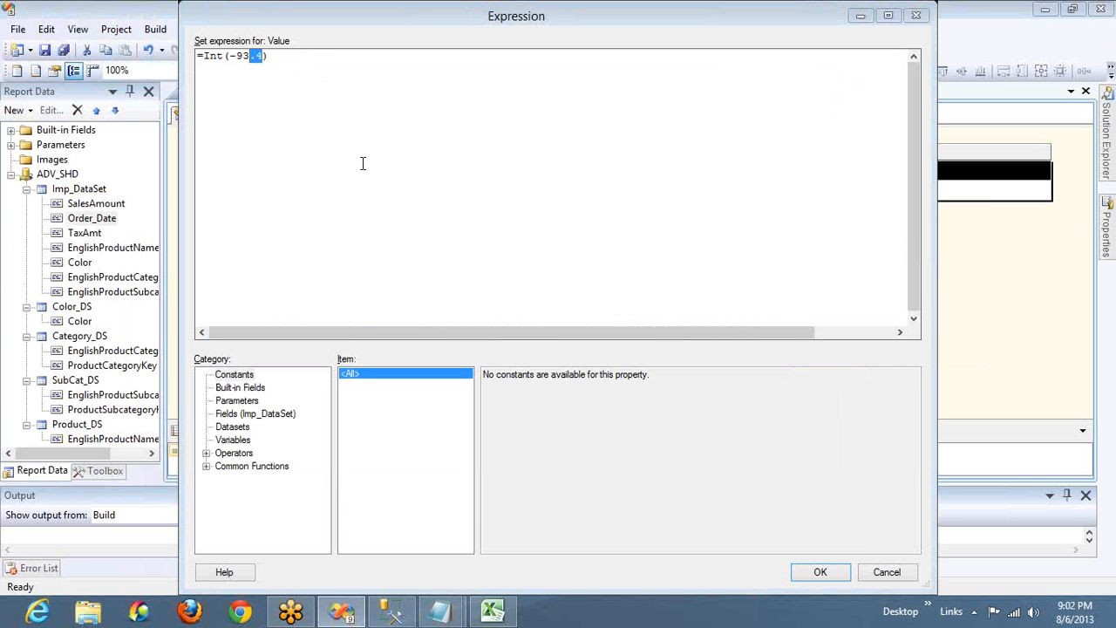
click(207, 467)
click(241, 467)
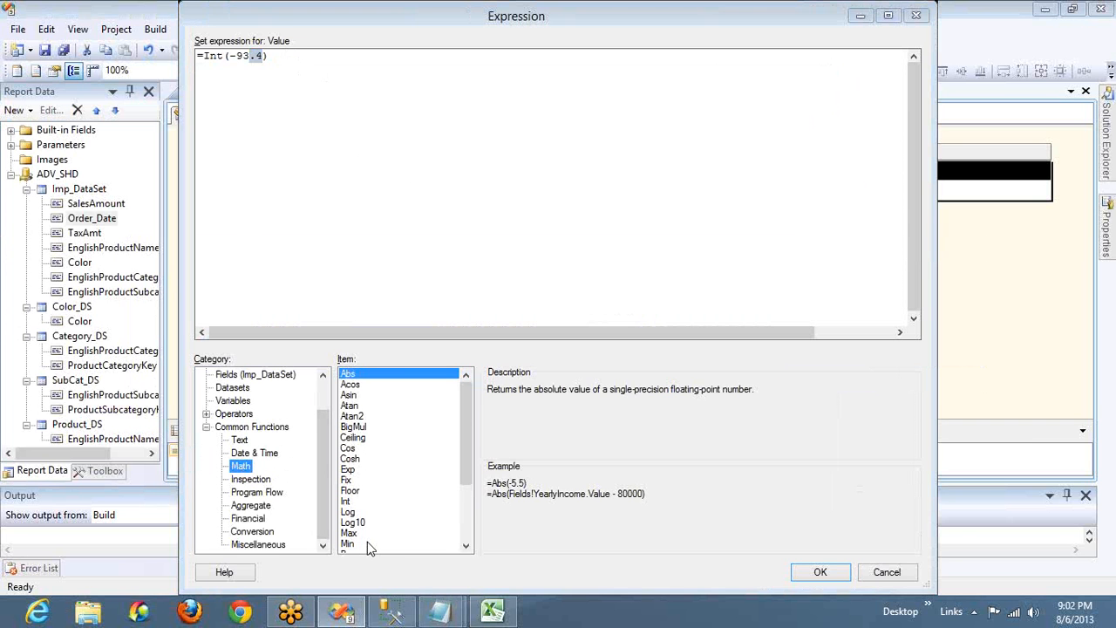
click(351, 514)
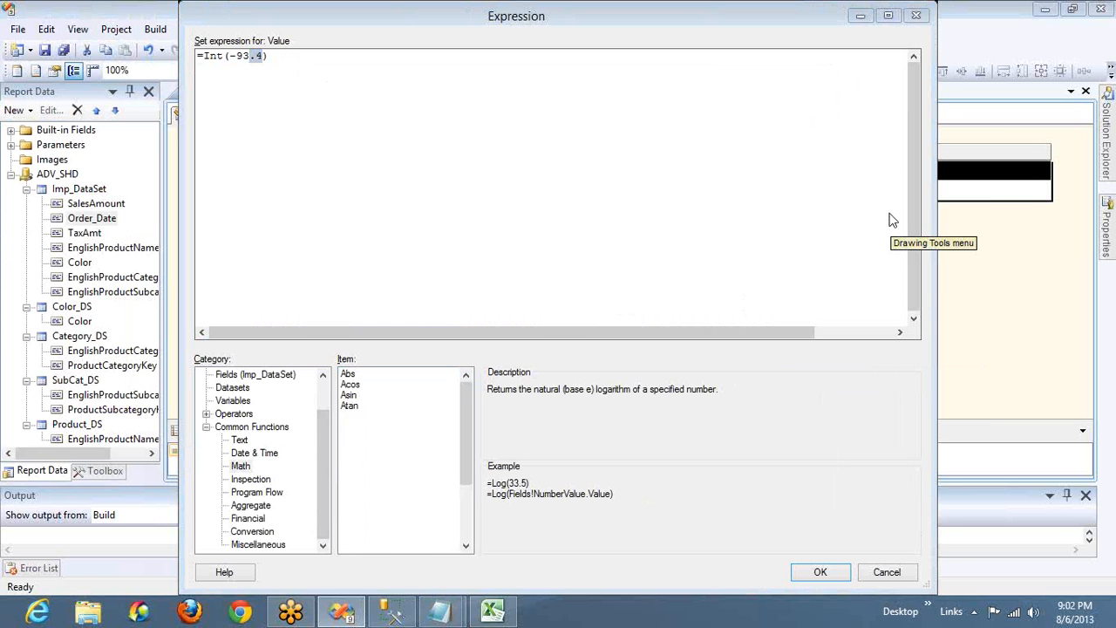
Step: Handwrite log 25 to base 2, log 5² to base 2 and 2 log 5 to base 2 on screen with the drawing pen
click(899, 241)
click(916, 267)
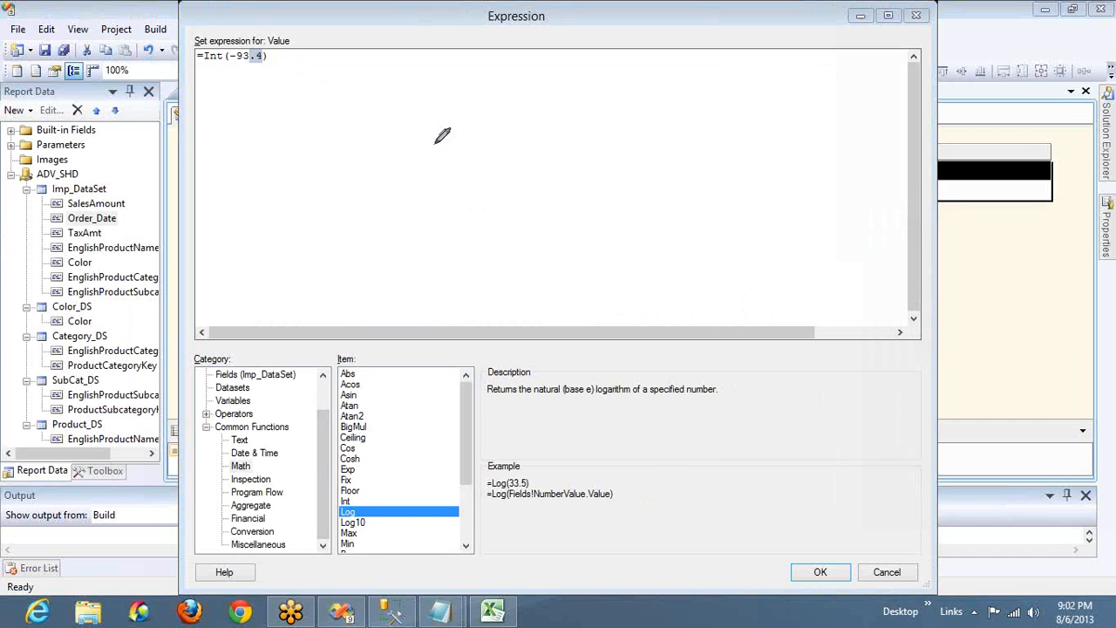
mouse_move(435, 143)
mouse_down()
mouse_move(462, 197)
mouse_move(471, 179)
mouse_move(519, 203)
mouse_move(524, 147)
mouse_move(566, 152)
mouse_move(601, 133)
mouse_move(619, 93)
mouse_up()
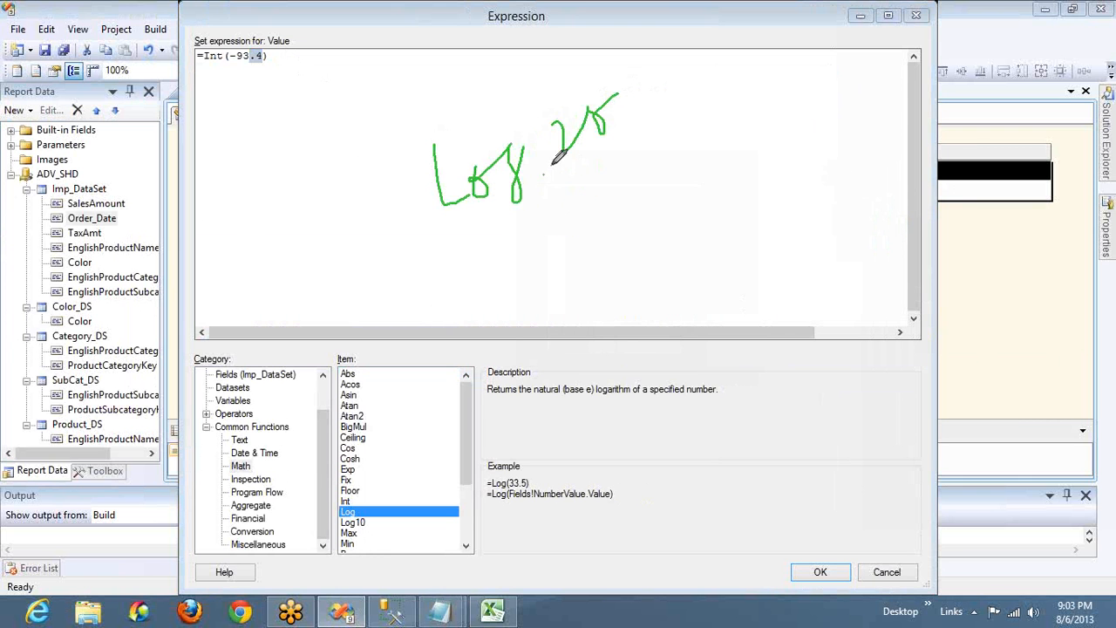
drag(545, 171, 565, 188)
mouse_move(513, 284)
mouse_down()
mouse_move(588, 288)
mouse_move(565, 283)
mouse_move(593, 311)
mouse_move(592, 290)
mouse_up()
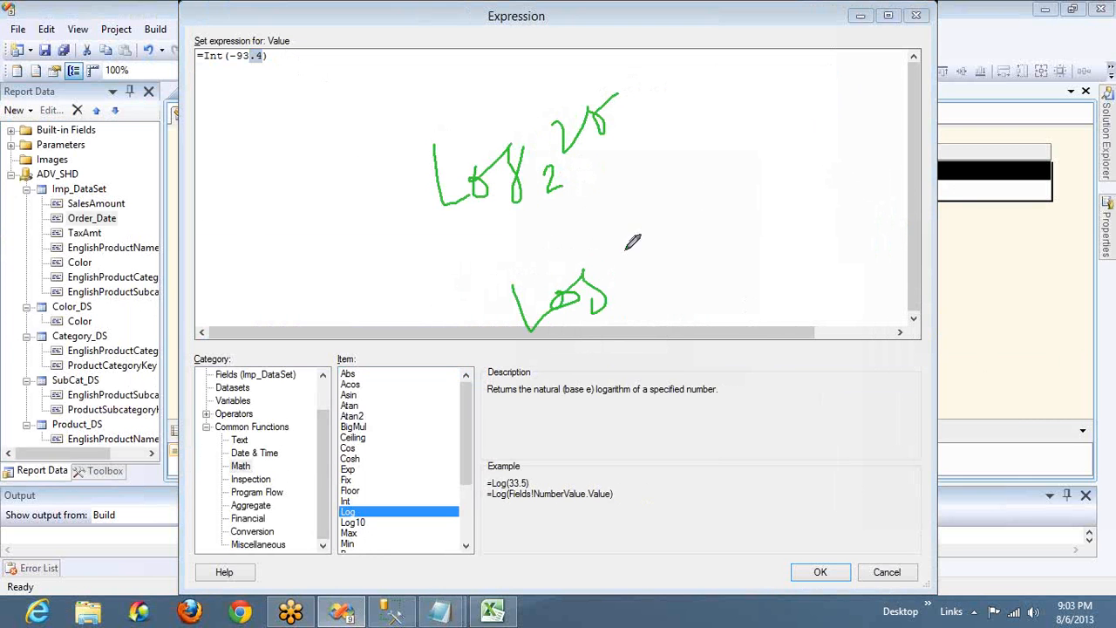
mouse_move(625, 250)
mouse_down()
mouse_move(636, 264)
mouse_move(627, 237)
mouse_move(657, 188)
mouse_move(679, 194)
mouse_up()
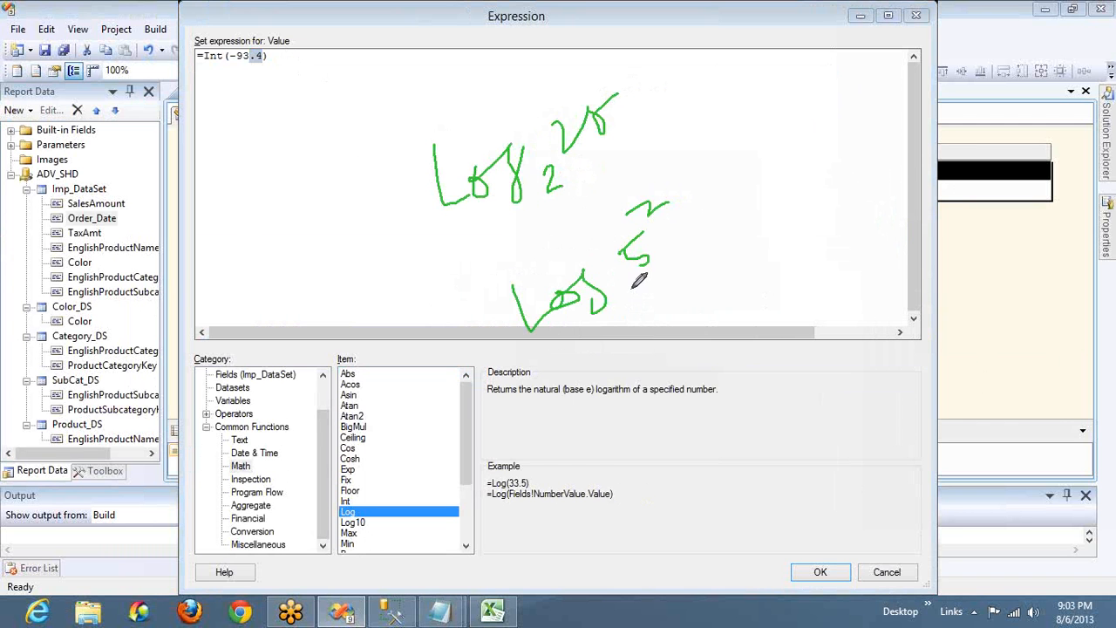
drag(635, 281, 657, 294)
mouse_move(622, 418)
mouse_down()
mouse_move(637, 445)
mouse_move(669, 413)
mouse_up()
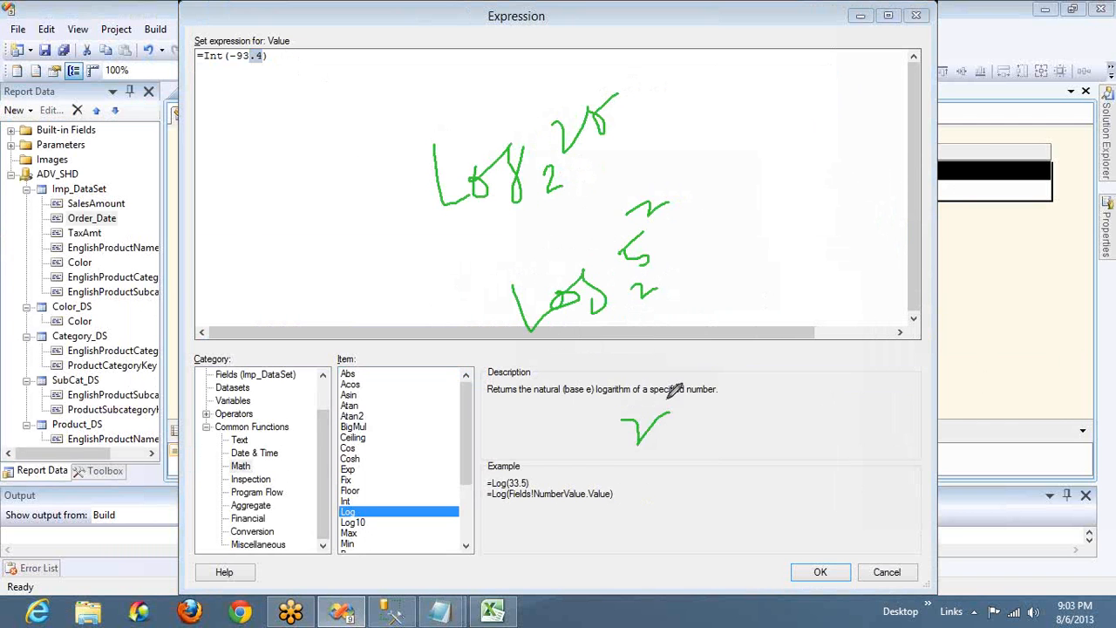
mouse_move(654, 373)
mouse_down()
mouse_move(669, 404)
mouse_move(724, 393)
mouse_move(711, 412)
mouse_up()
drag(740, 350, 767, 401)
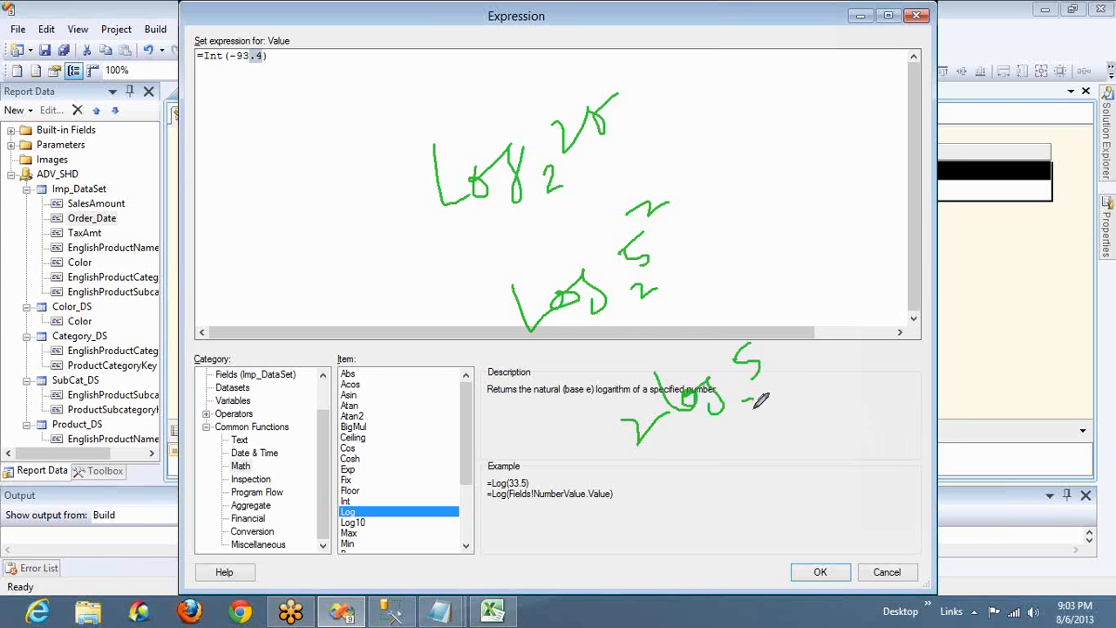
Step: Circle the log term in the last handwritten line and mark the handwritten 25 and 5
mouse_move(716, 320)
mouse_down()
mouse_move(705, 417)
mouse_move(721, 302)
mouse_move(678, 324)
mouse_up()
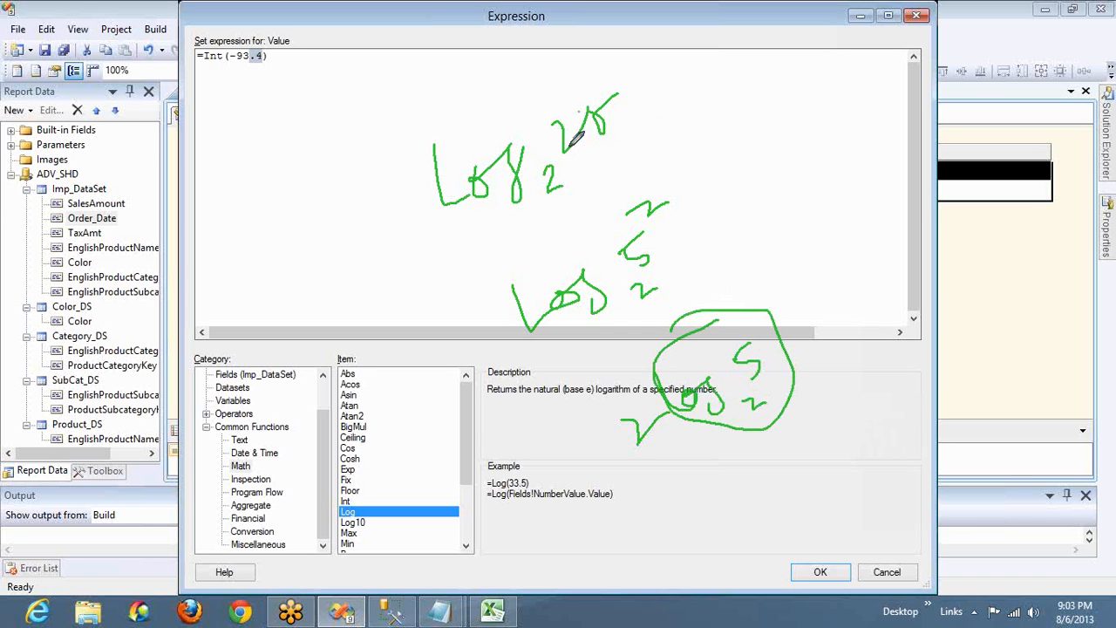
mouse_move(578, 113)
mouse_down()
mouse_move(600, 129)
mouse_move(610, 172)
mouse_up()
mouse_move(626, 253)
mouse_down()
mouse_move(648, 266)
mouse_move(682, 244)
mouse_up()
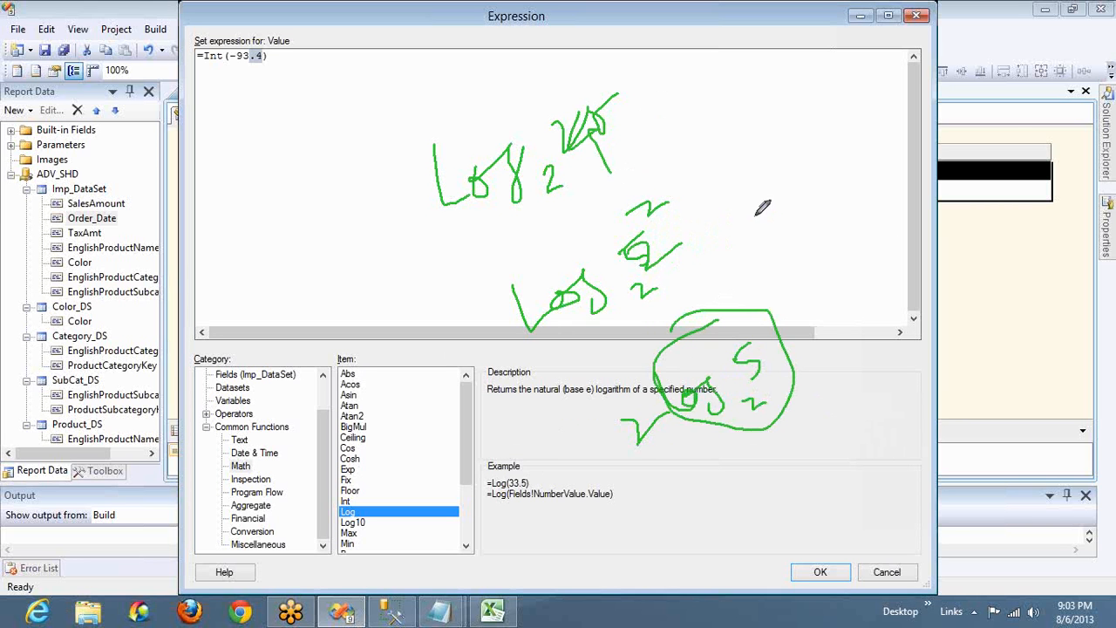
Step: Close the Expression dialog without changing the cell's expression
click(805, 157)
key(Escape)
click(621, 260)
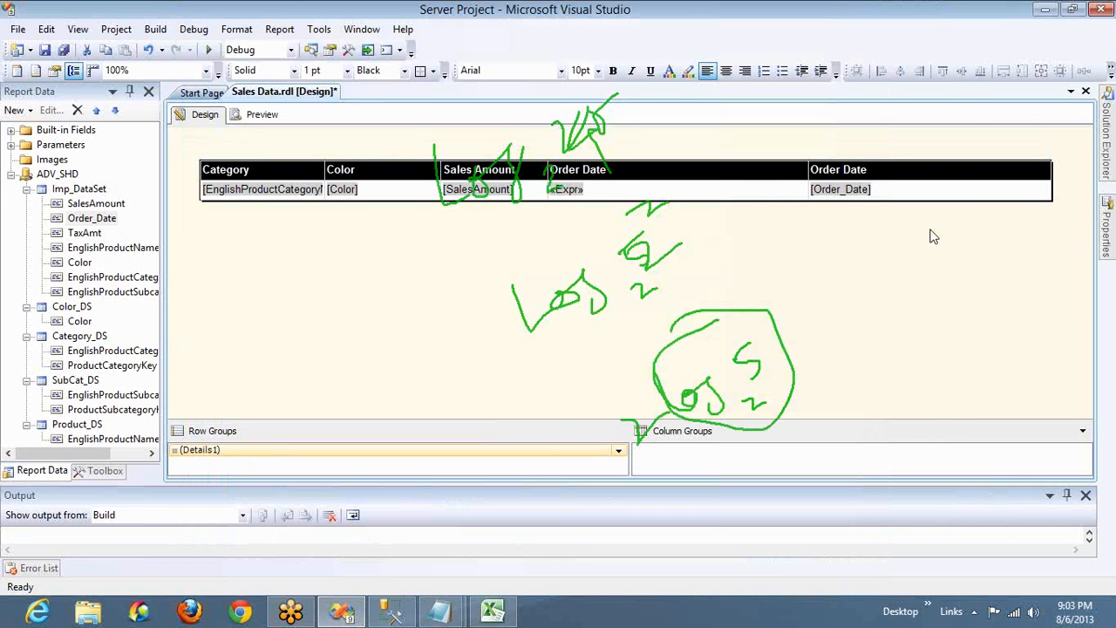
Step: Clear the on-screen drawing, reopen the first Order Date cell's expression and review Log10, Log and Max among the Math functions
click(818, 335)
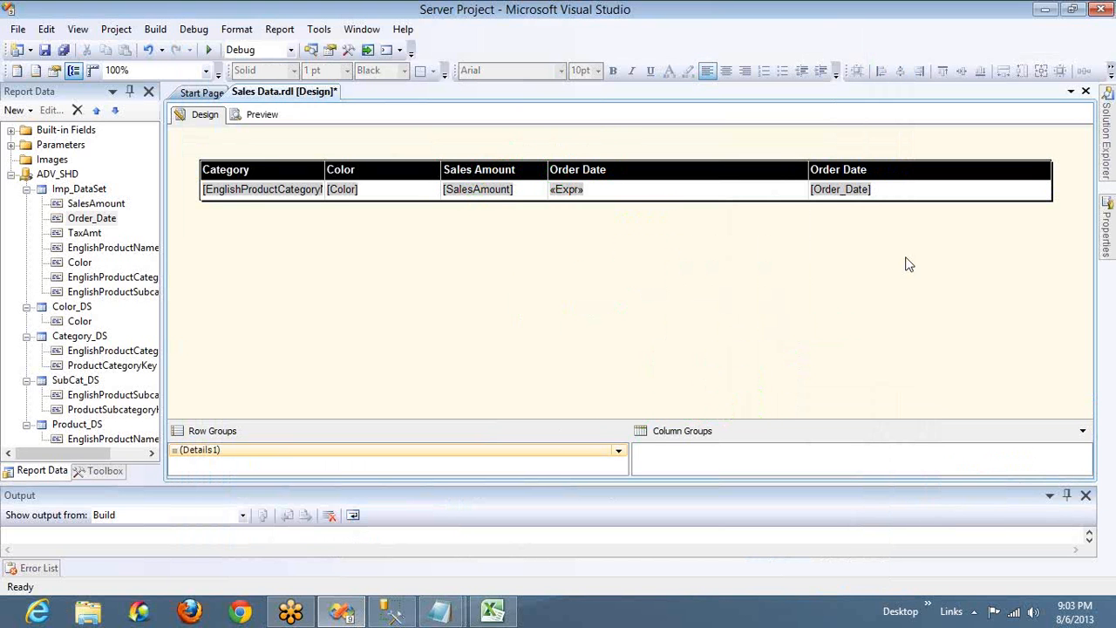
right_click(689, 200)
click(729, 321)
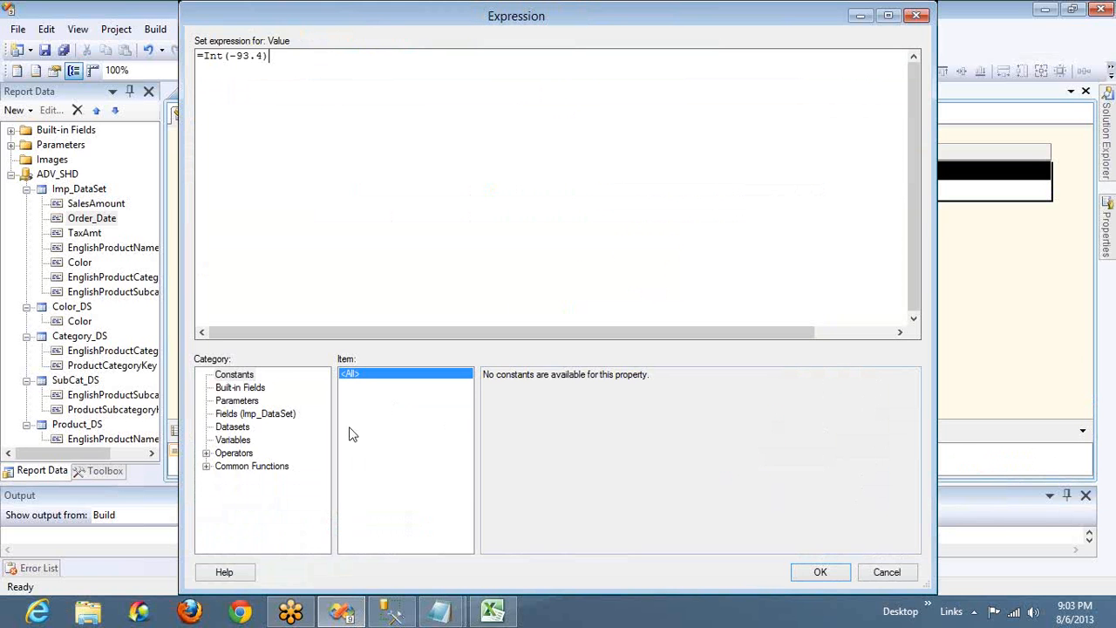
click(207, 466)
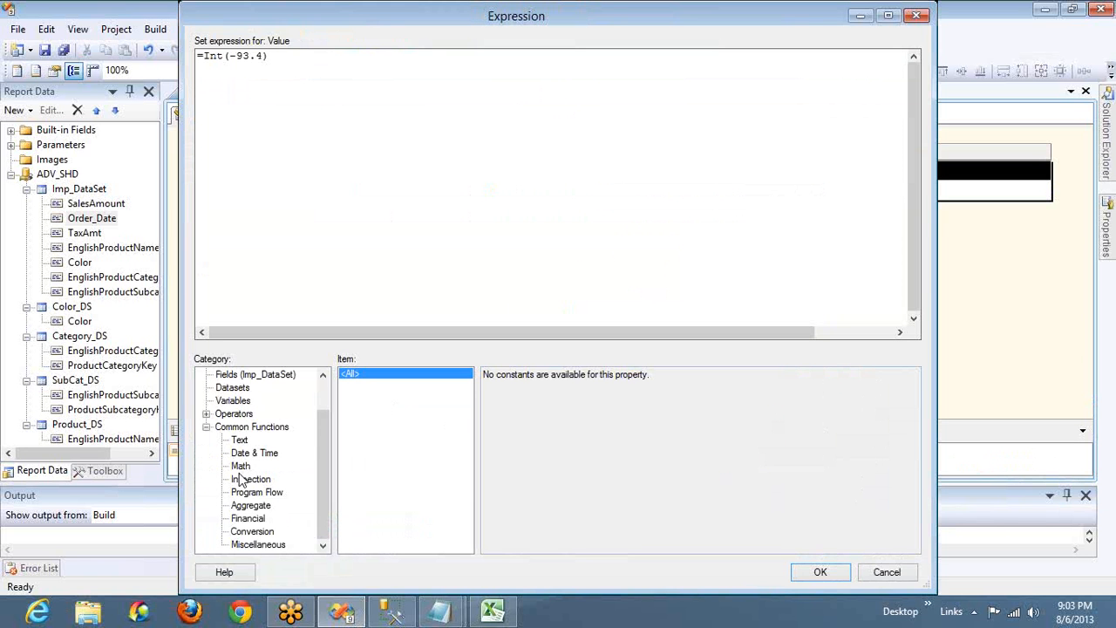
click(241, 466)
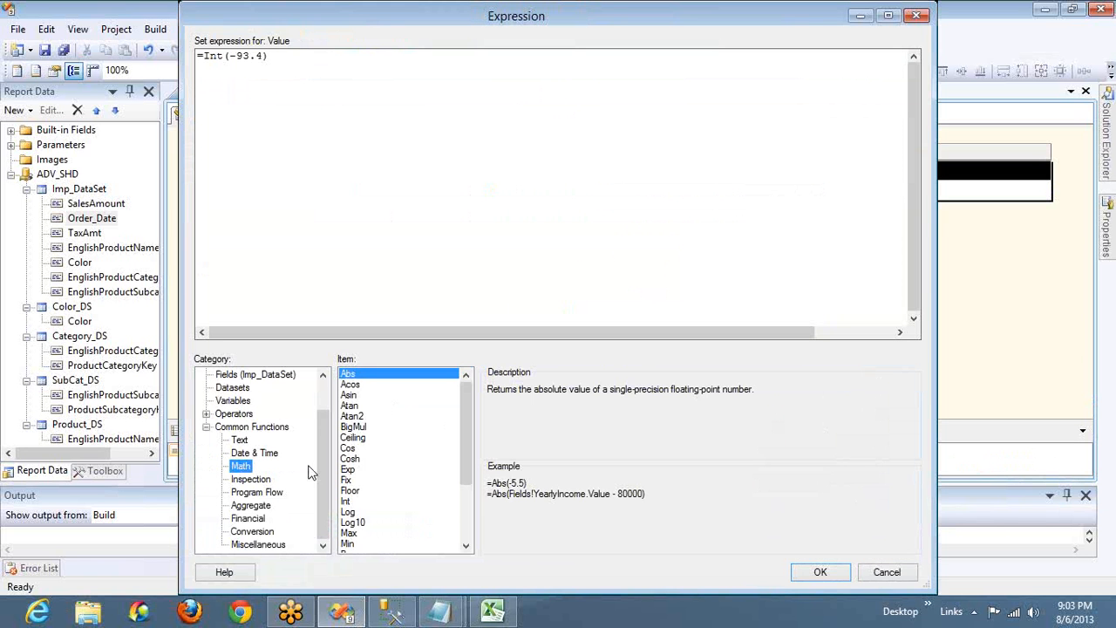
click(353, 522)
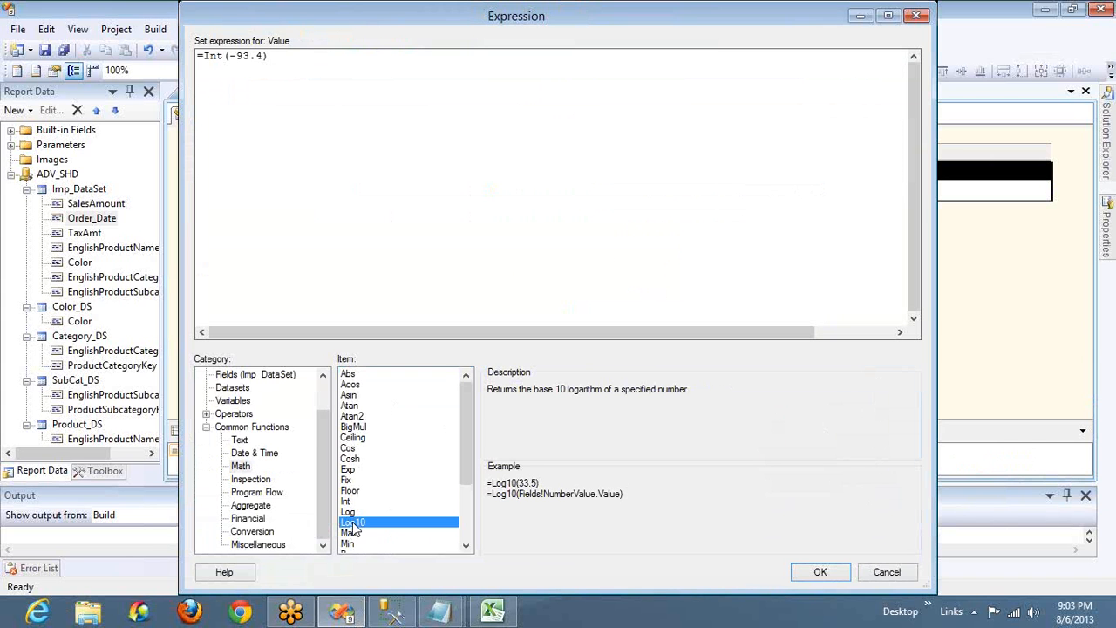
click(352, 511)
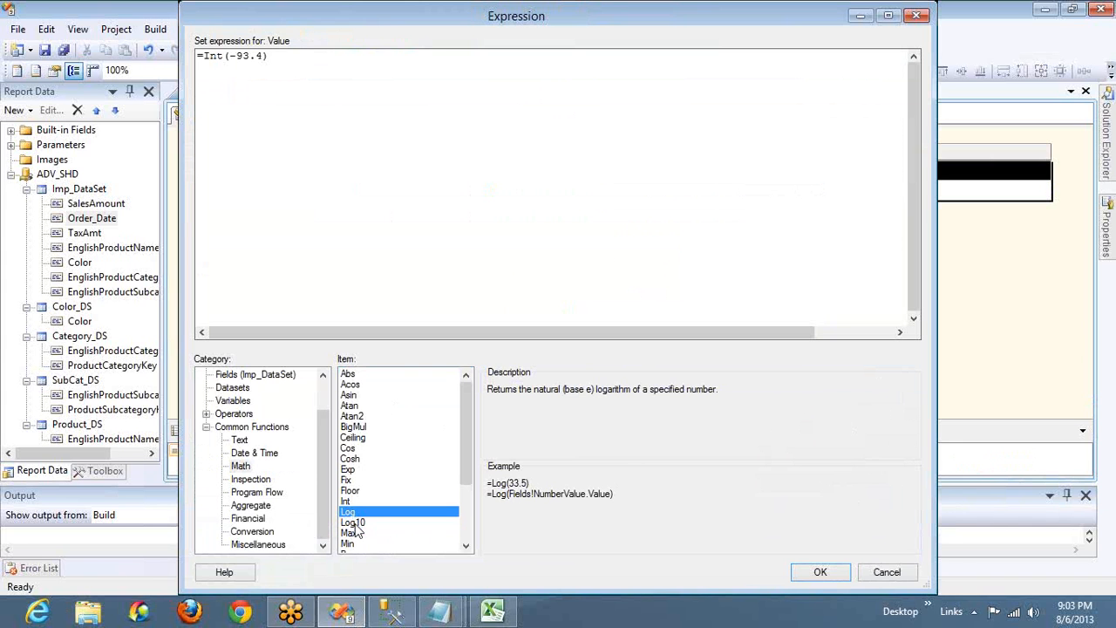
click(354, 524)
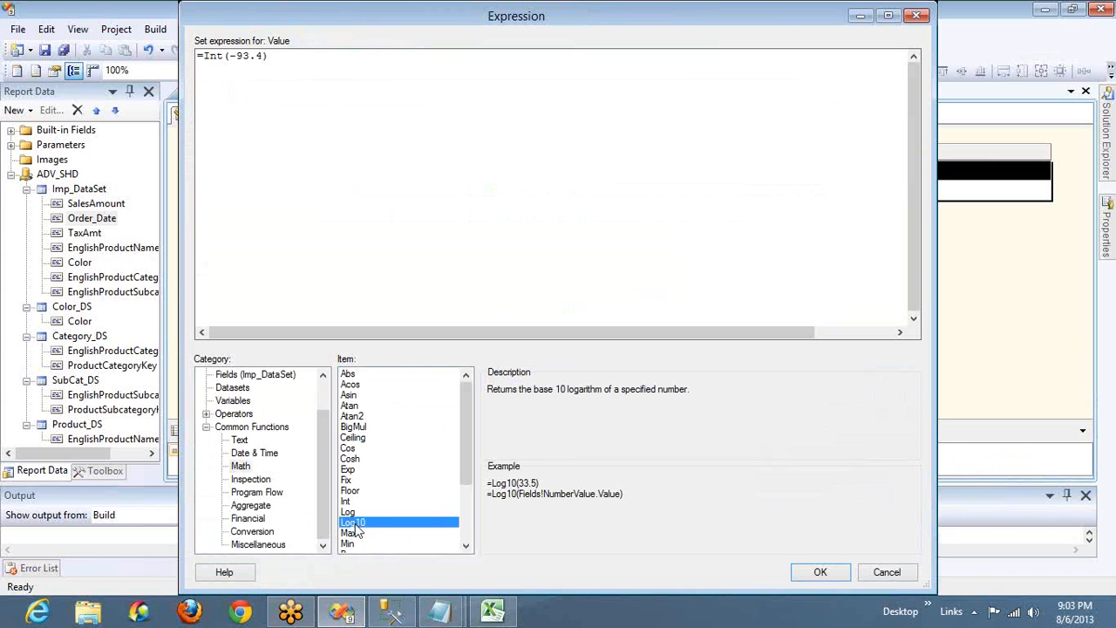
click(349, 533)
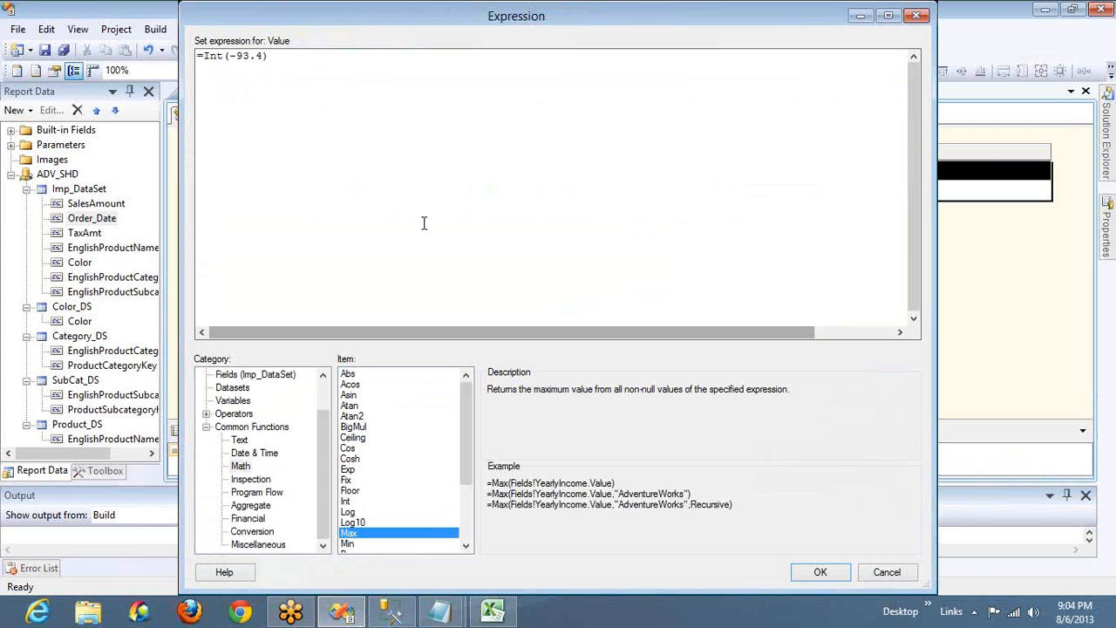
Step: Replace the cell's expression with =max(Fields!SalesAmount.Value) and preview the report
key(shift+Home)
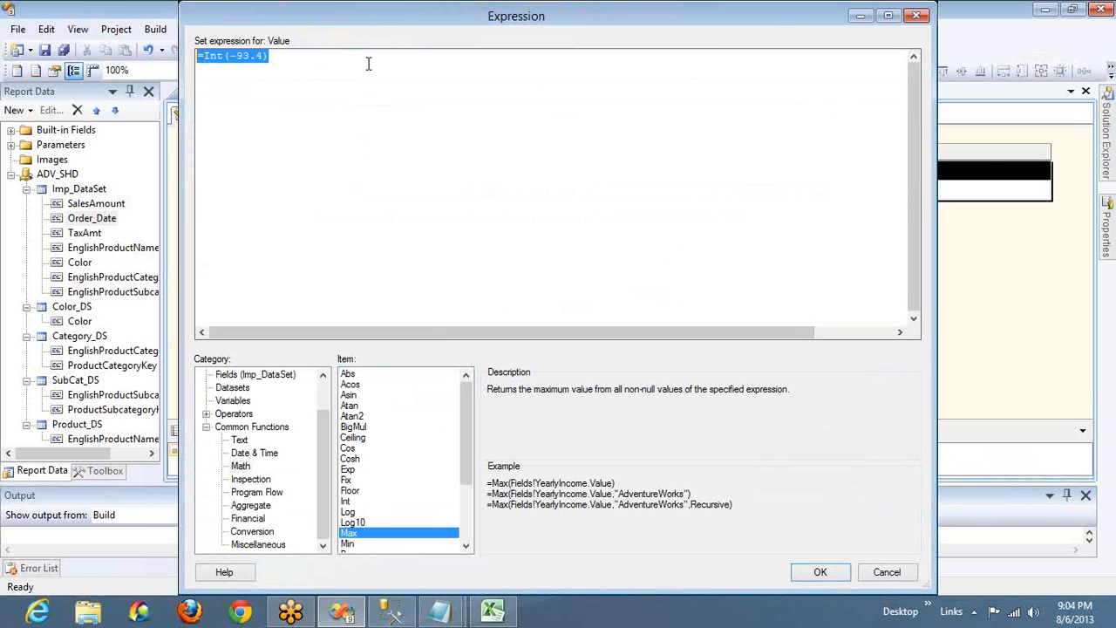
key(shift+Right)
text(ma)
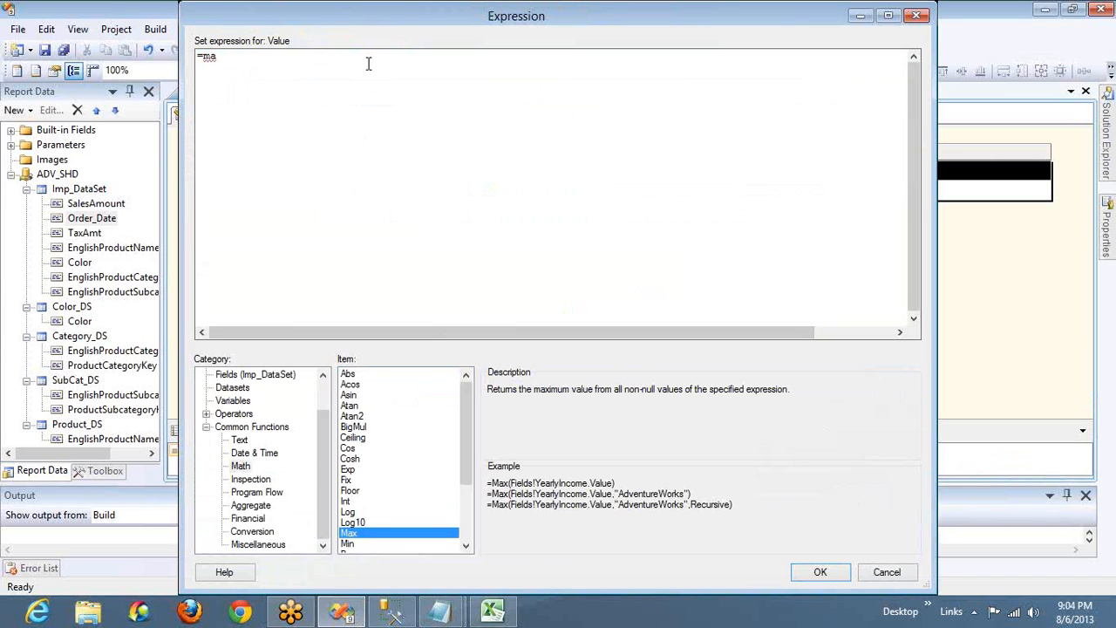
text(x ()
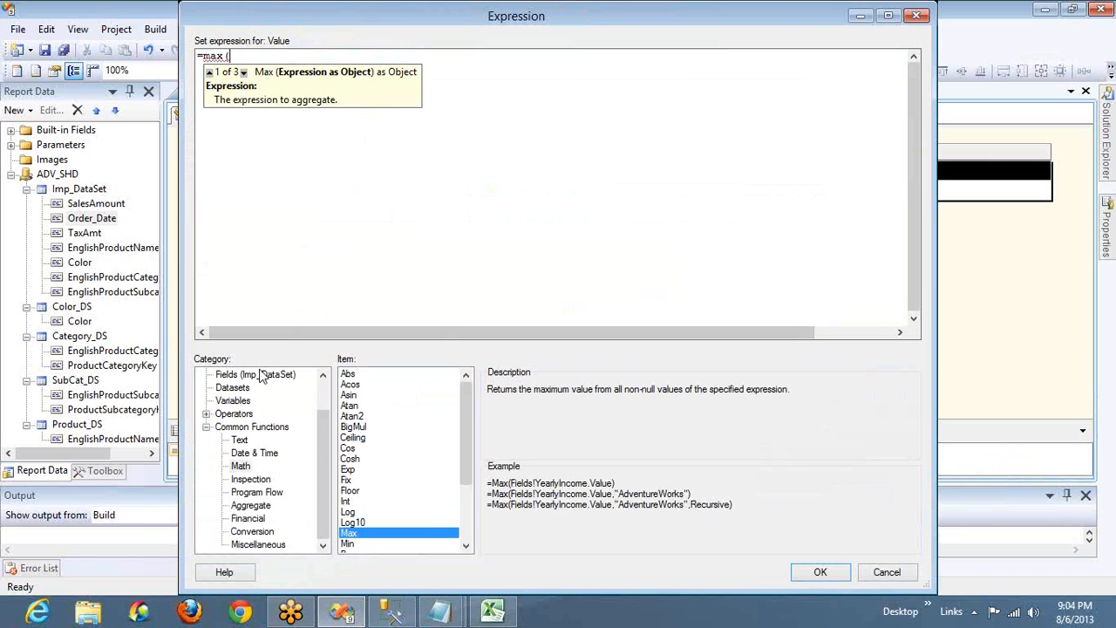
click(262, 374)
click(513, 376)
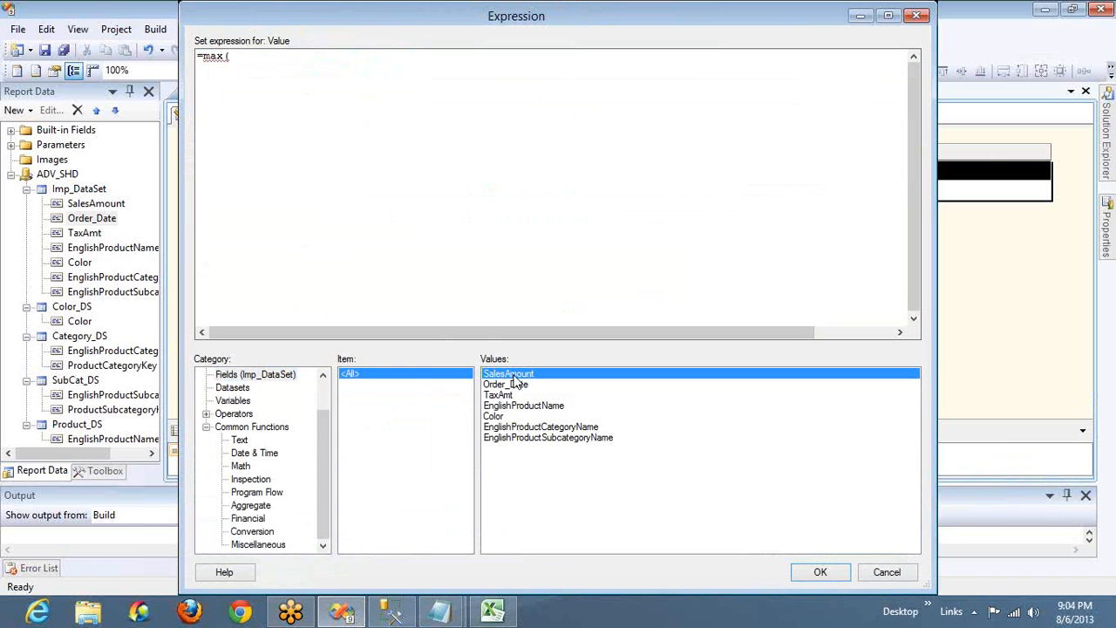
double_click(513, 376)
text())
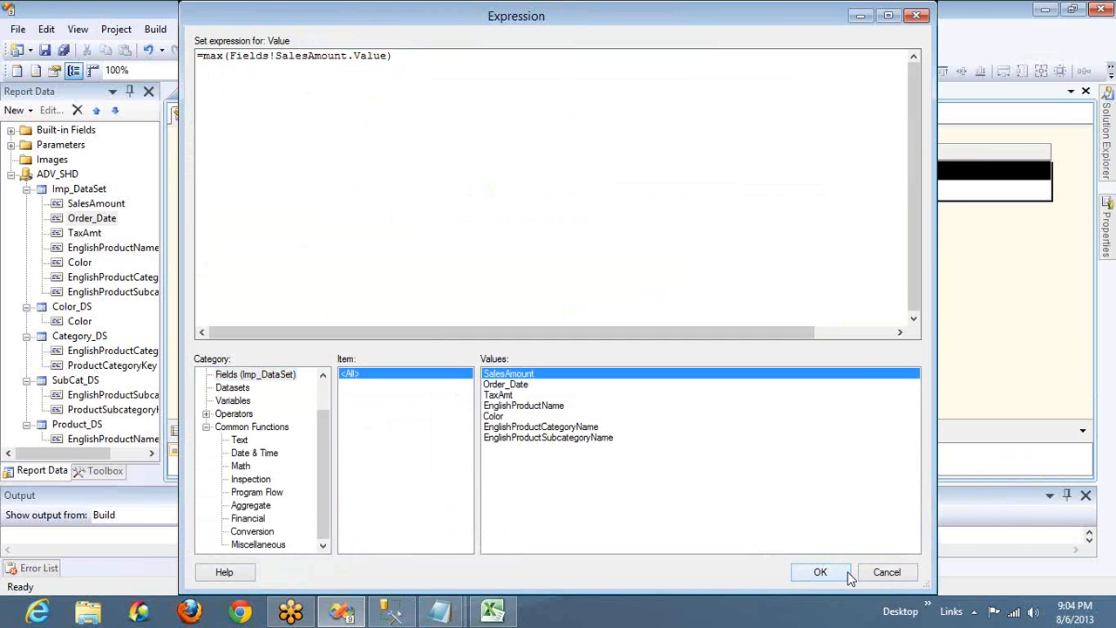
click(820, 572)
click(263, 116)
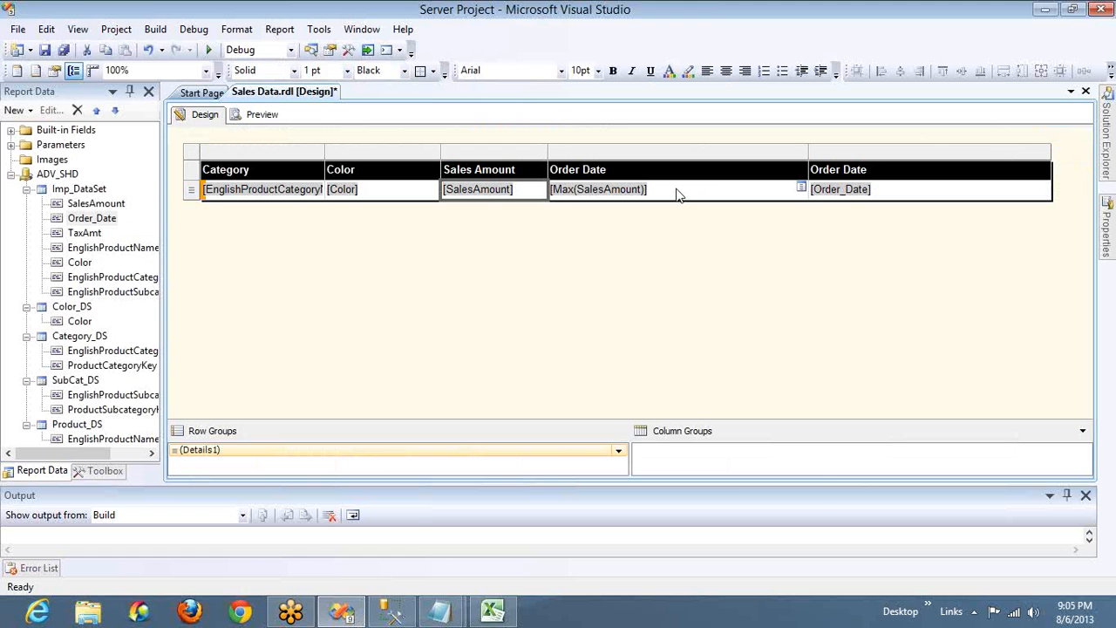
Step: Reopen the Max expression, add a comma after the SalesAmount field and look up Imp_DataSet among the datasets
right_click(679, 192)
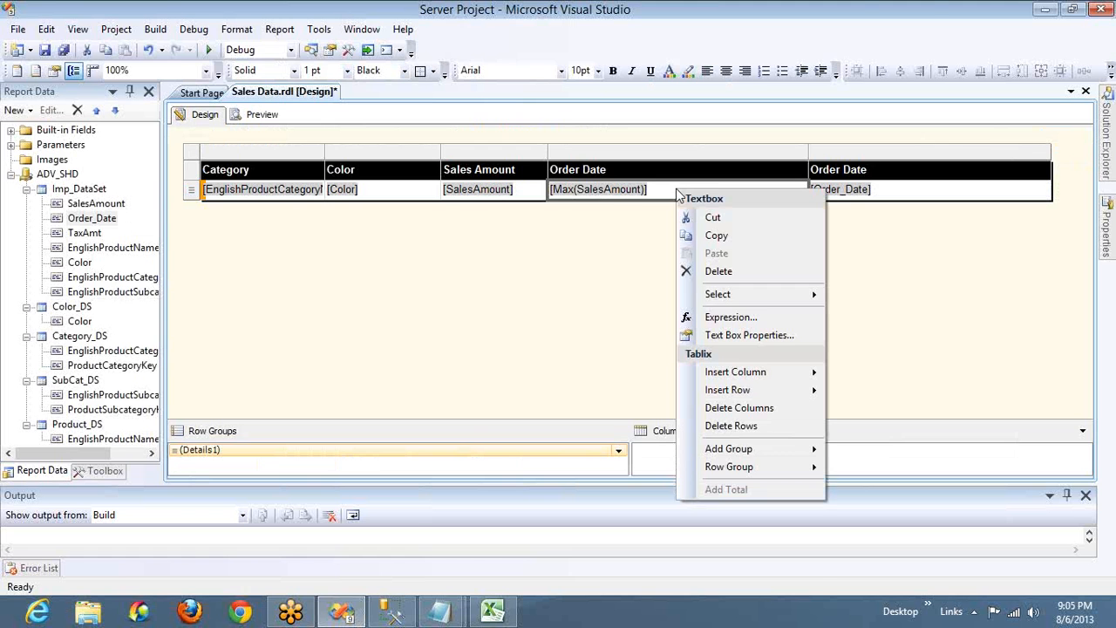
click(721, 316)
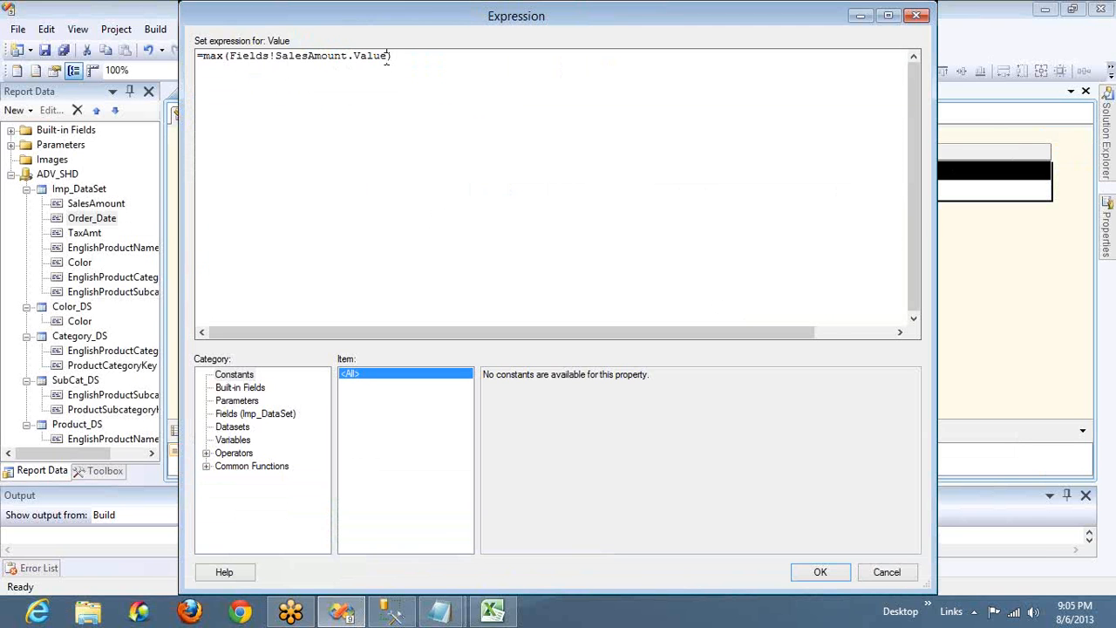
text(,)
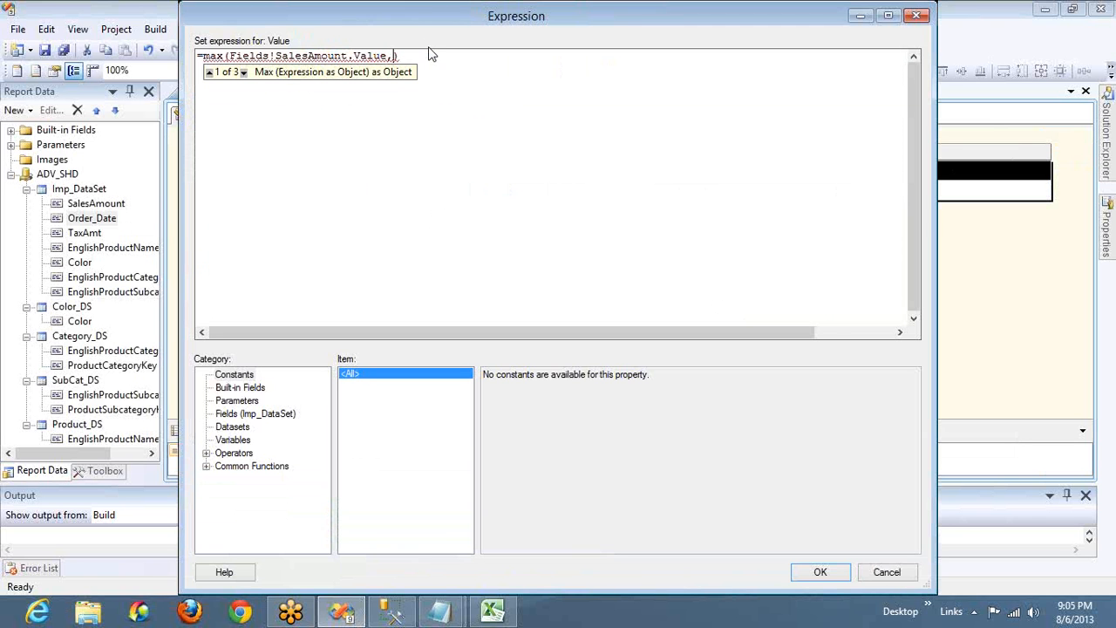
click(237, 401)
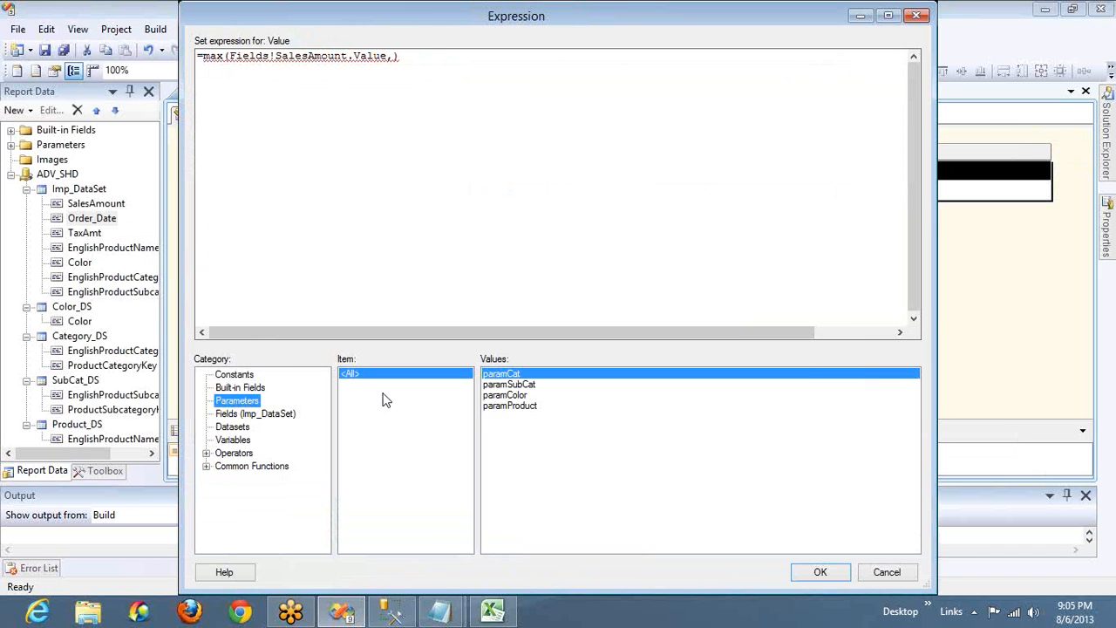
click(271, 417)
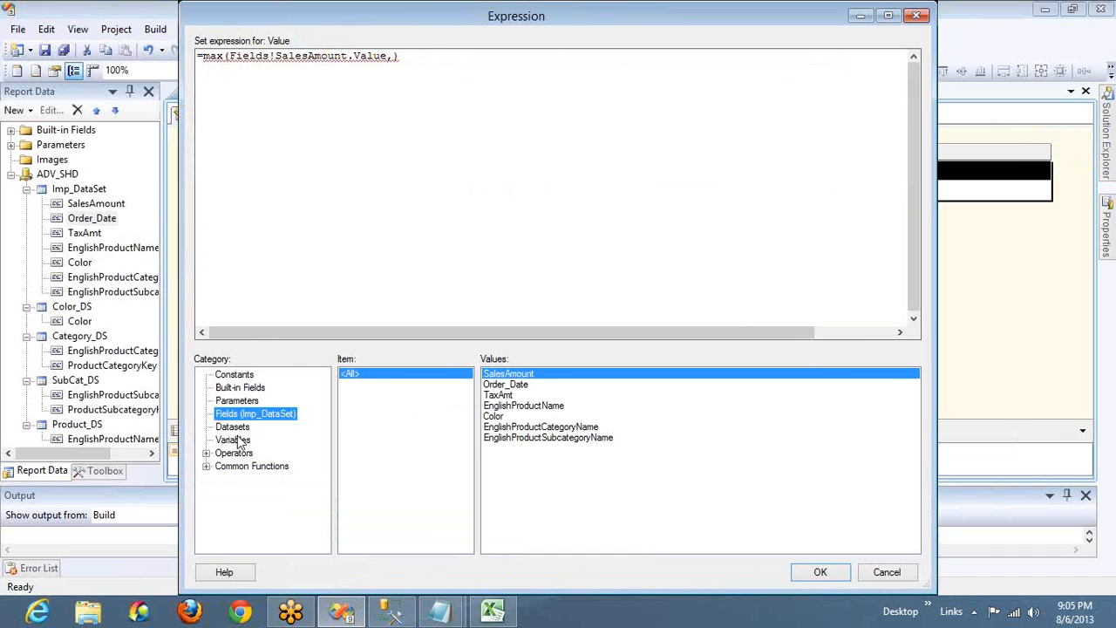
click(233, 428)
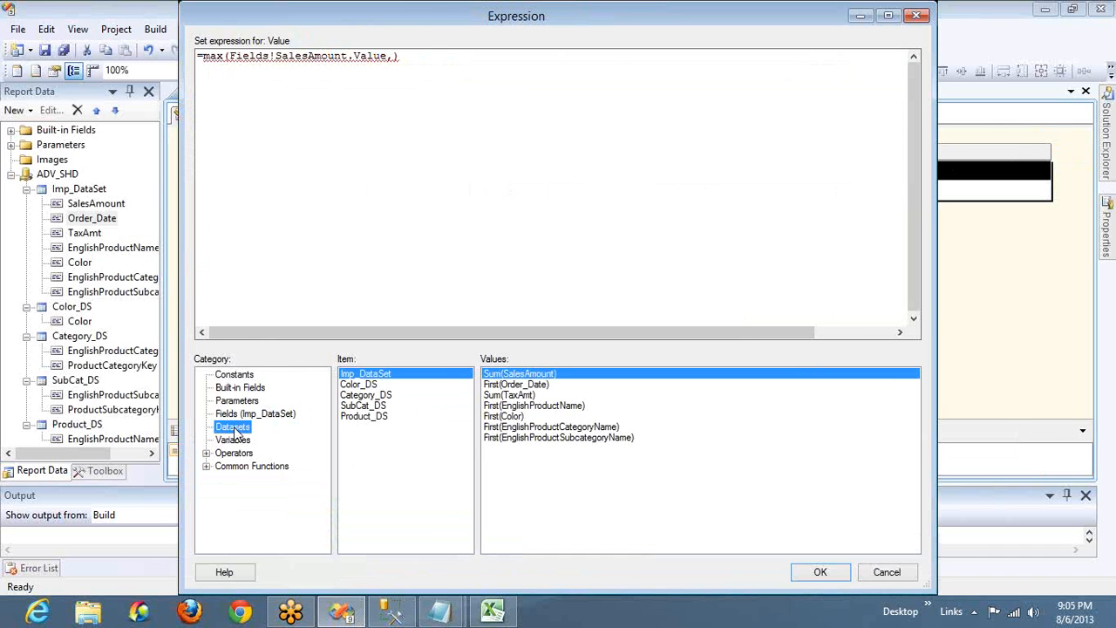
click(380, 375)
Step: Enter "Imp_DataSet" as the scope argument of the Max expression, apply it and preview the report
click(395, 57)
text("")
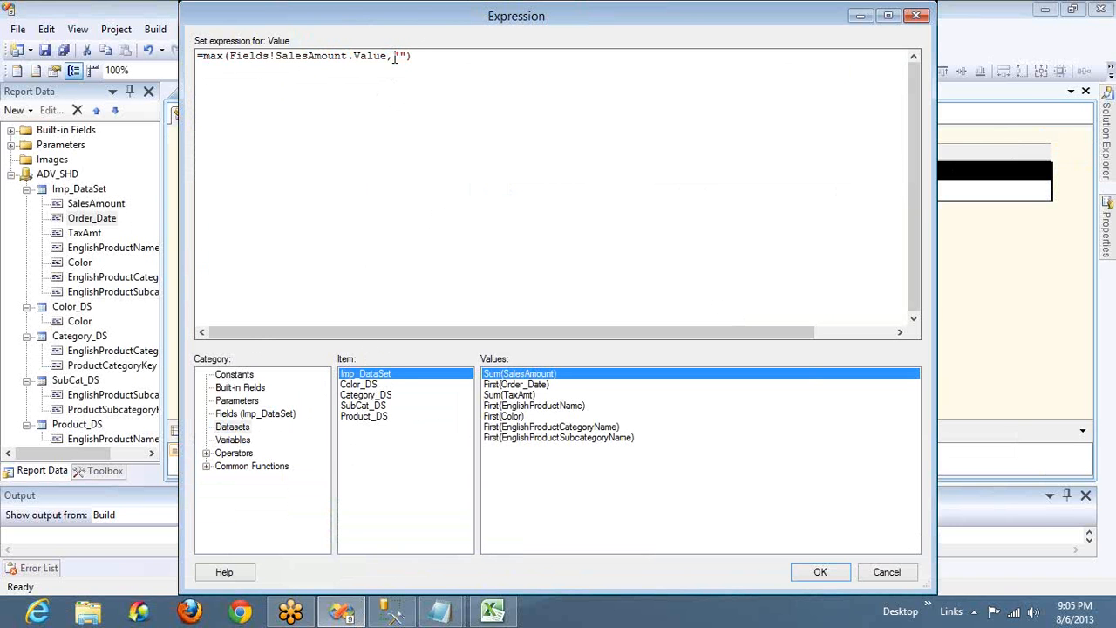
text(Imp_Dataet)
key(Left)
key(Left)
text(S)
click(835, 578)
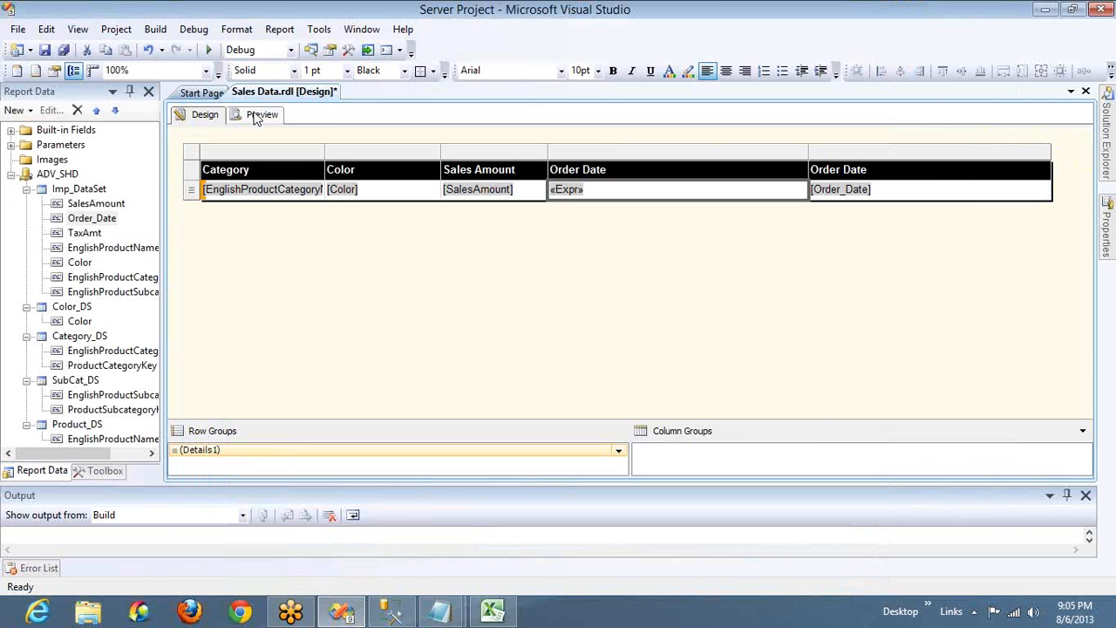
click(258, 118)
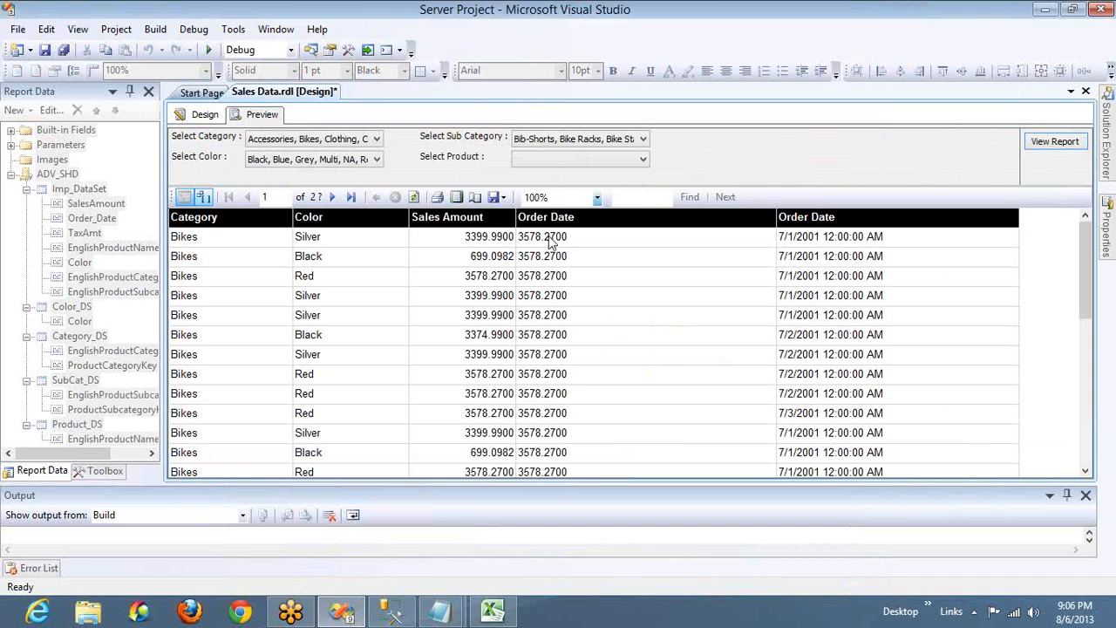
click(502, 245)
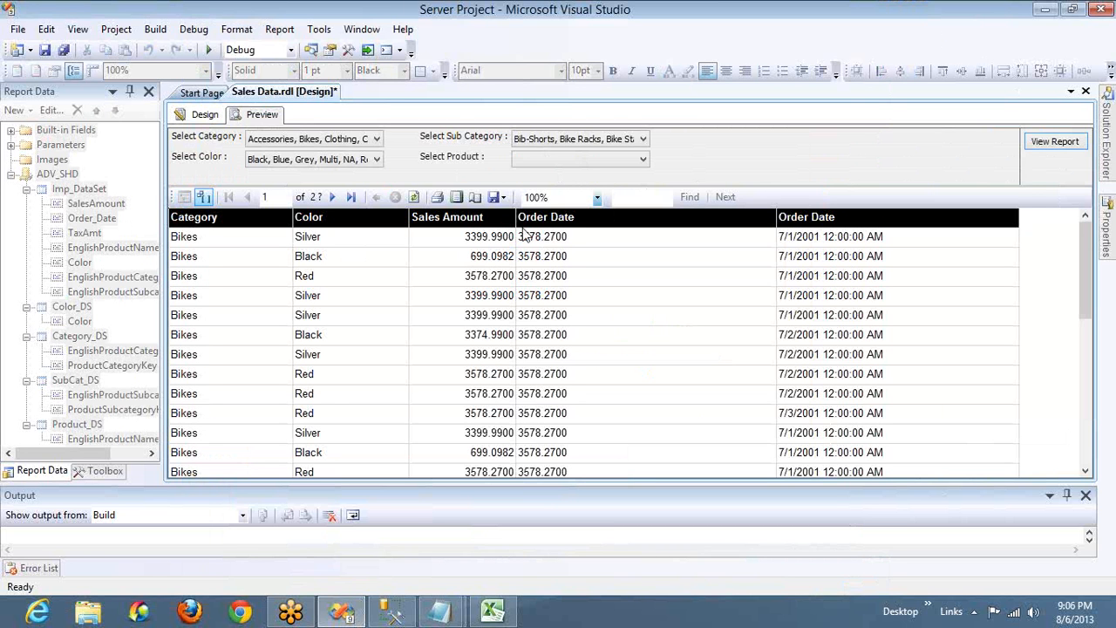
Step: Return to the report design, reopen the Max expression, and delete and restore its "Imp_DataSet" scope argument
click(202, 114)
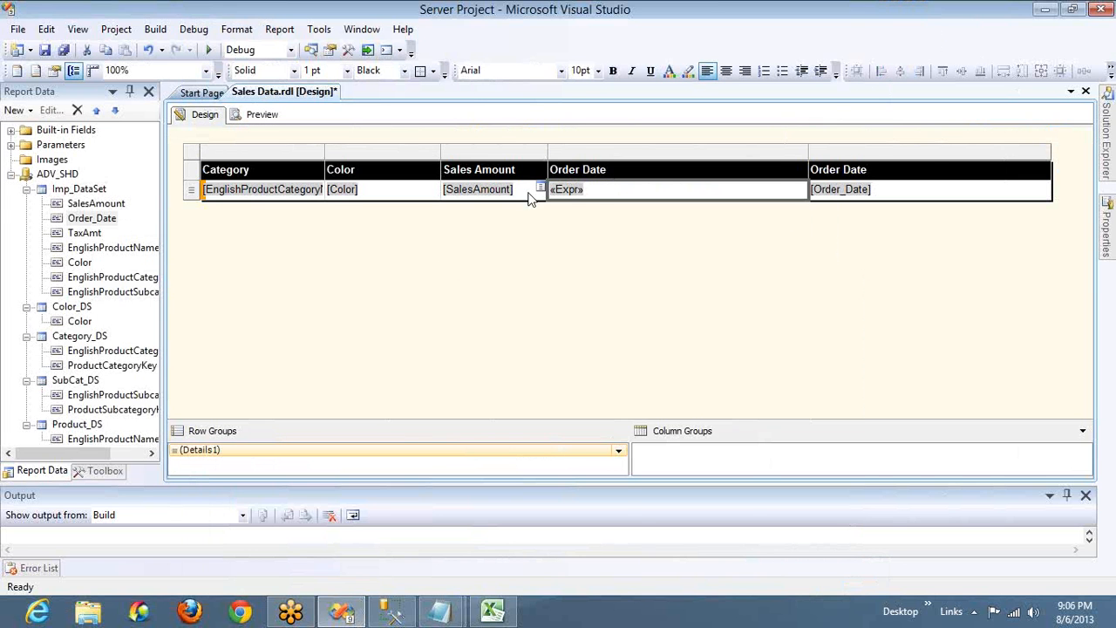
right_click(608, 197)
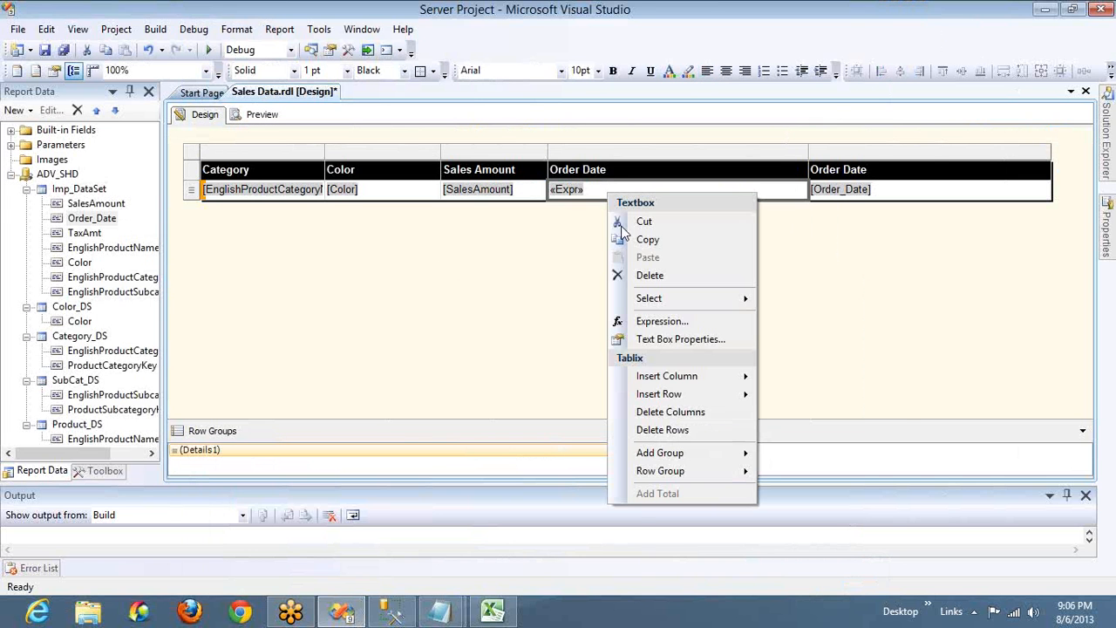
click(654, 325)
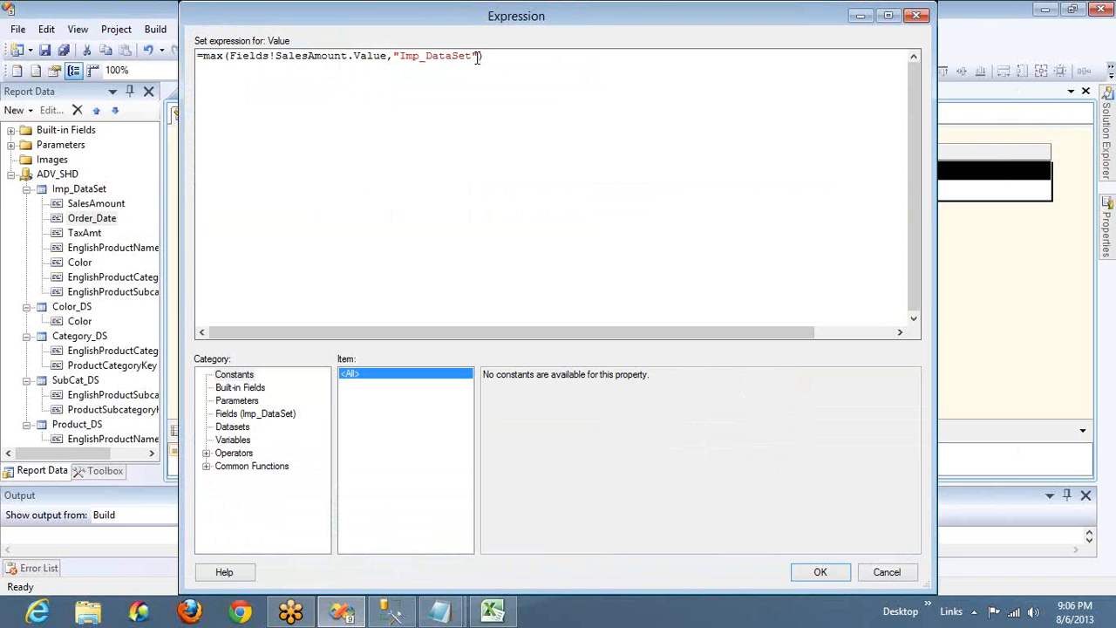
drag(385, 56, 478, 57)
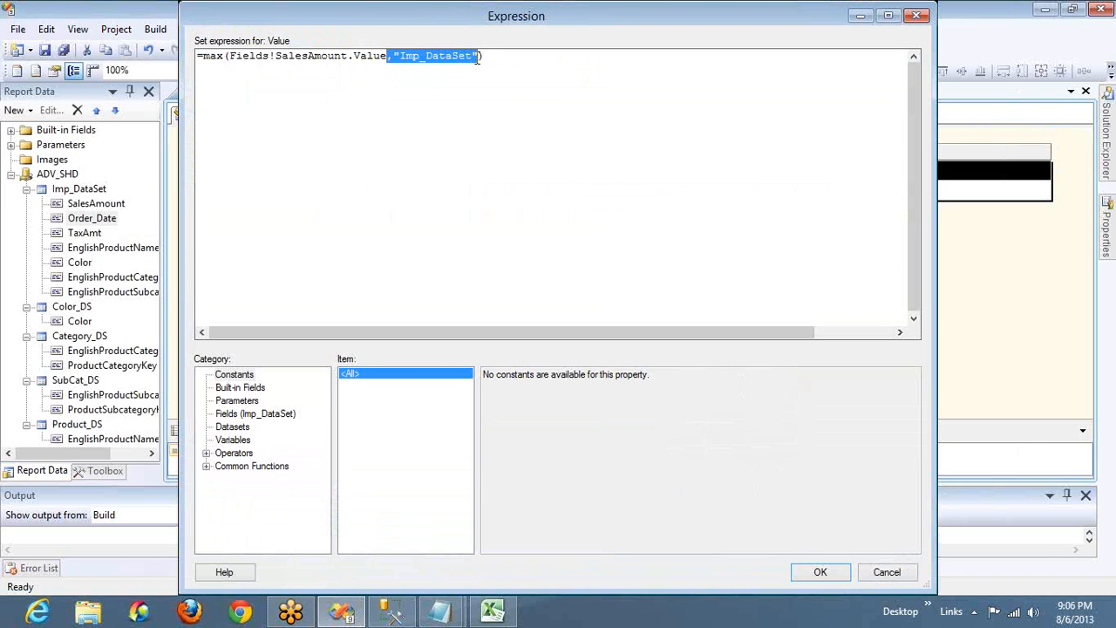
key(Delete)
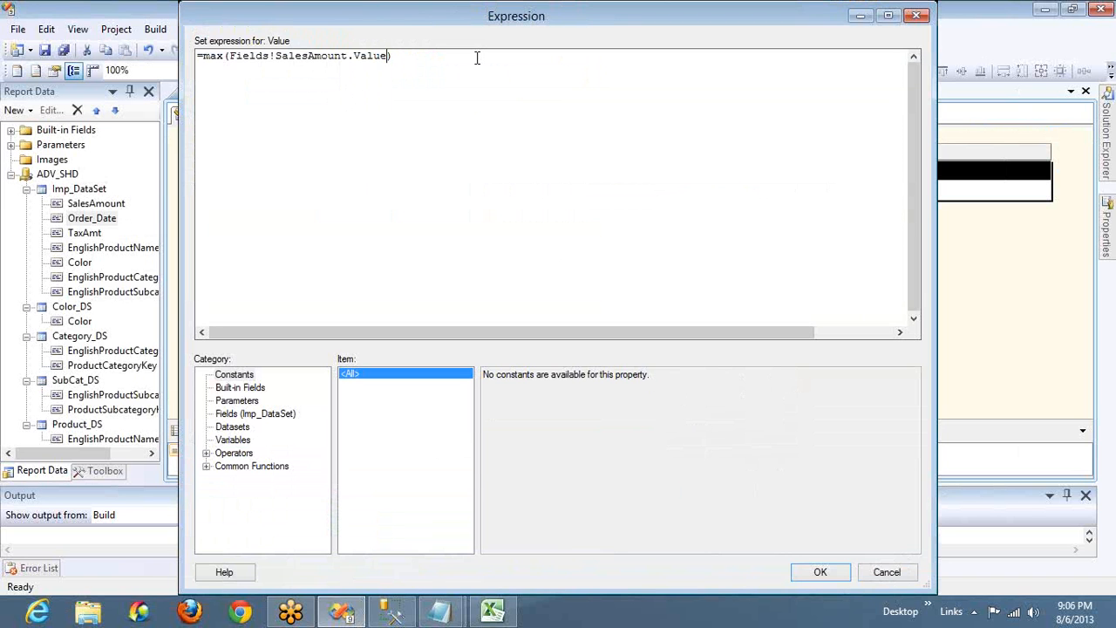
text(,"Imp_DataSet")
key(shift+Left)
key(shift+Left)
key(shift+Left)
key(shift+Left)
key(shift+Left)
key(shift+Left)
key(shift+Left)
key(shift+Left)
key(shift+Left)
key(shift+Left)
key(shift+Left)
key(shift+Left)
key(shift+Left)
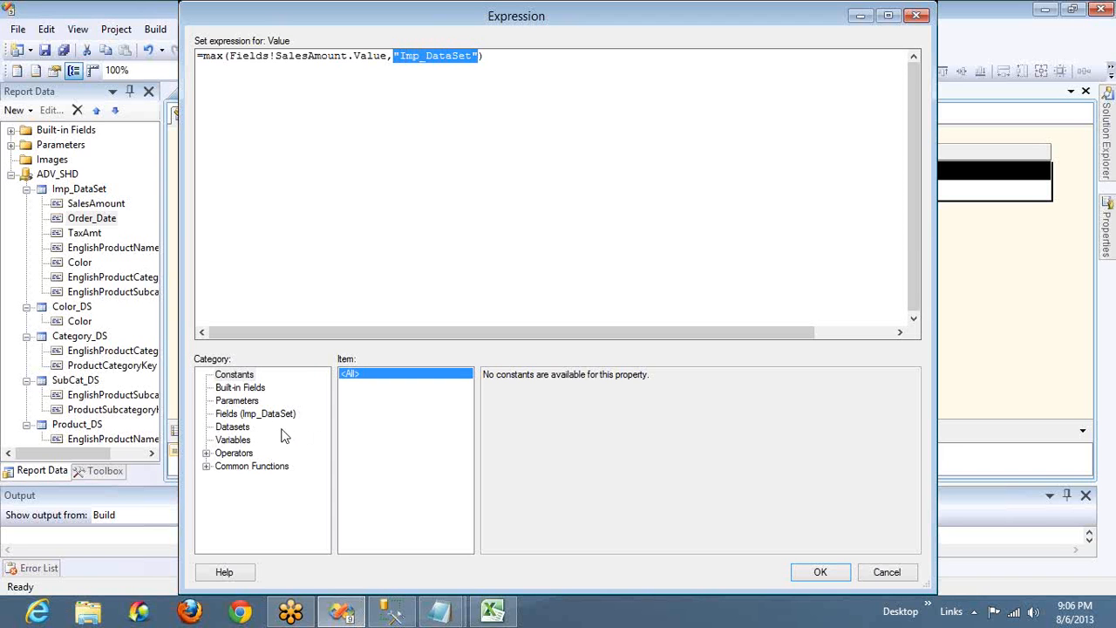
Step: Review the descriptions and examples of Min and Pow among the Math functions
click(207, 466)
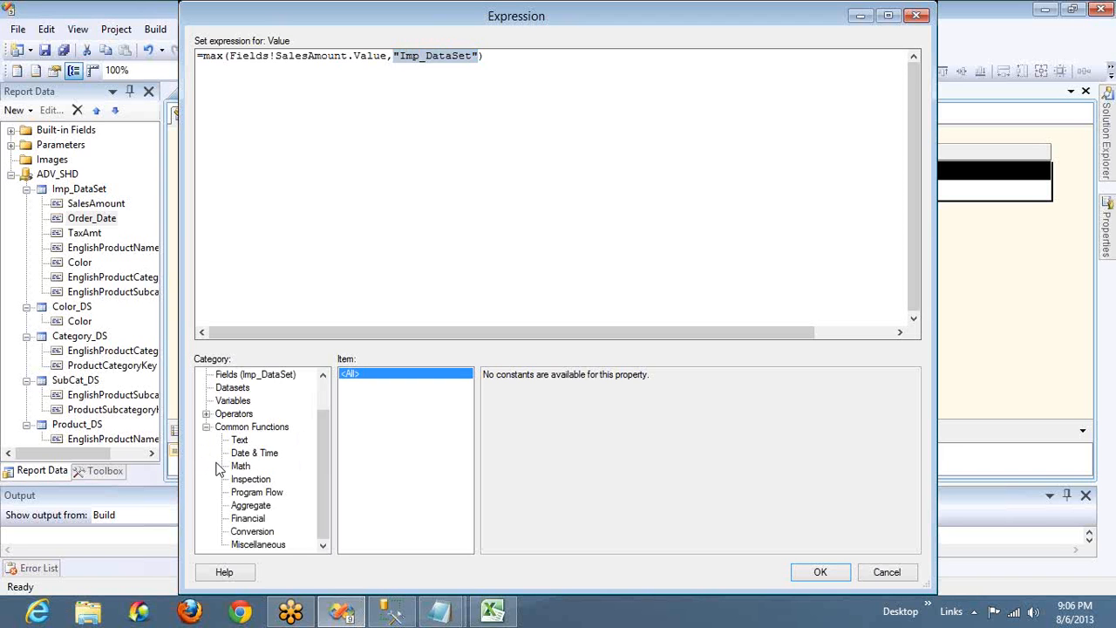
click(240, 467)
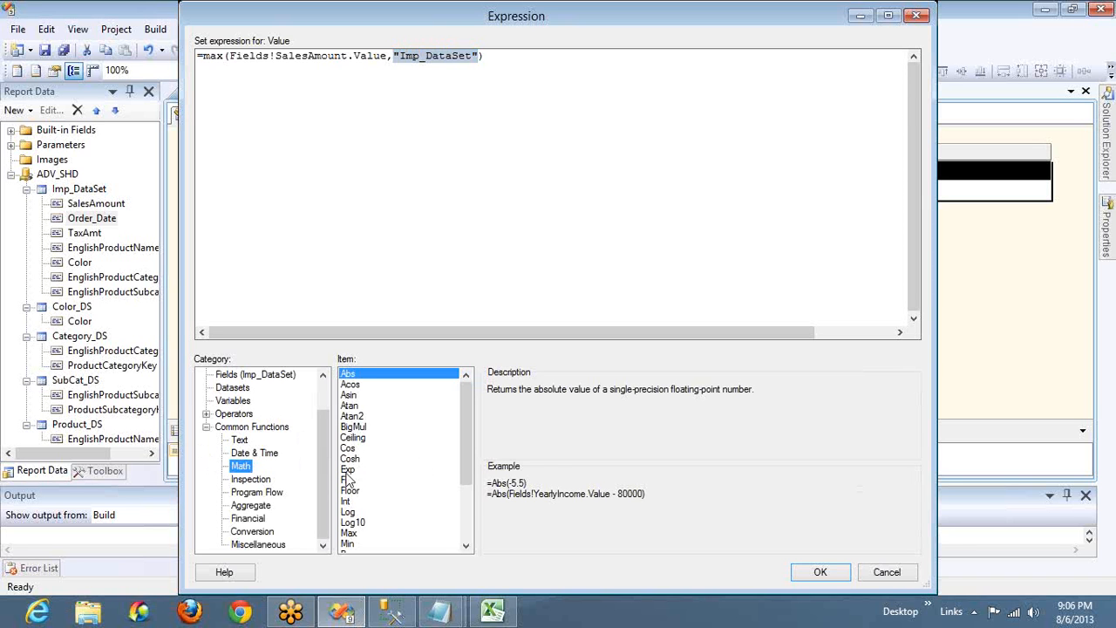
click(468, 520)
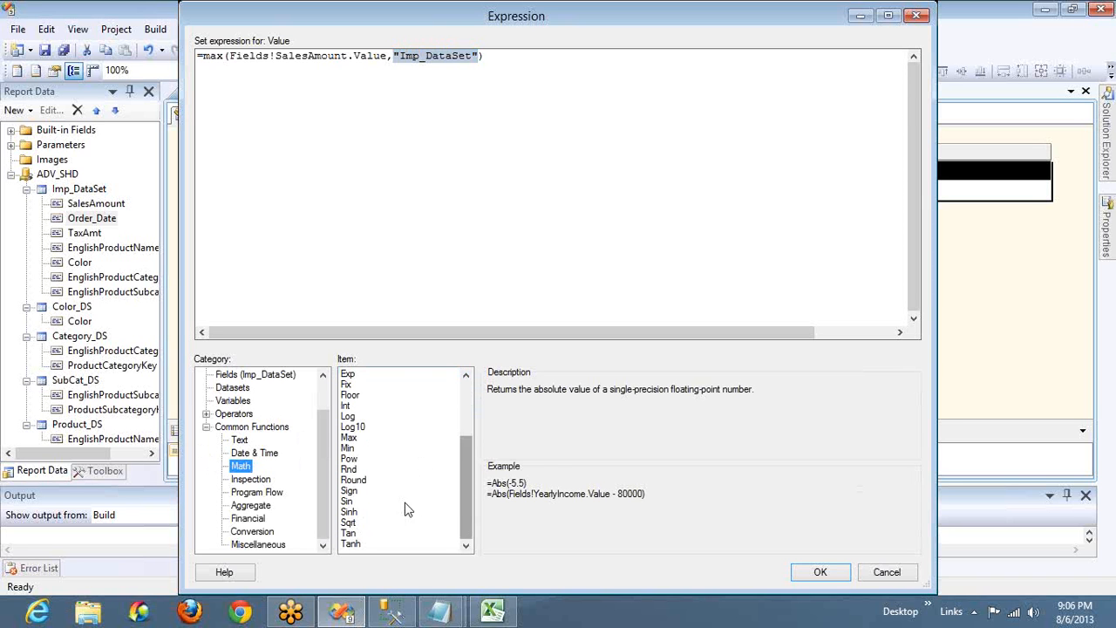
click(359, 448)
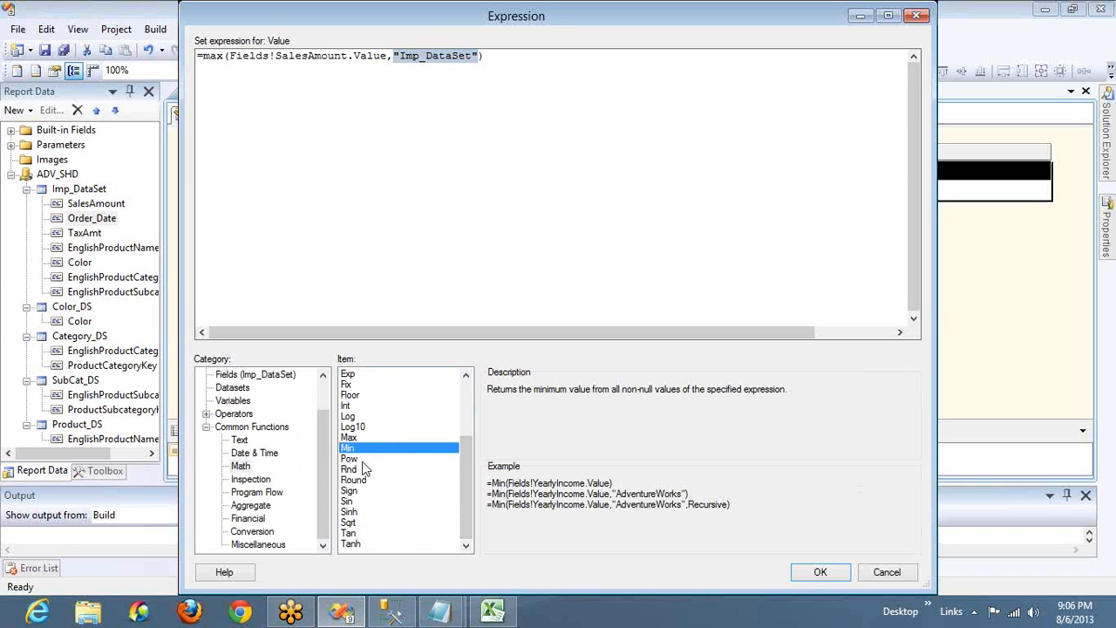
click(361, 459)
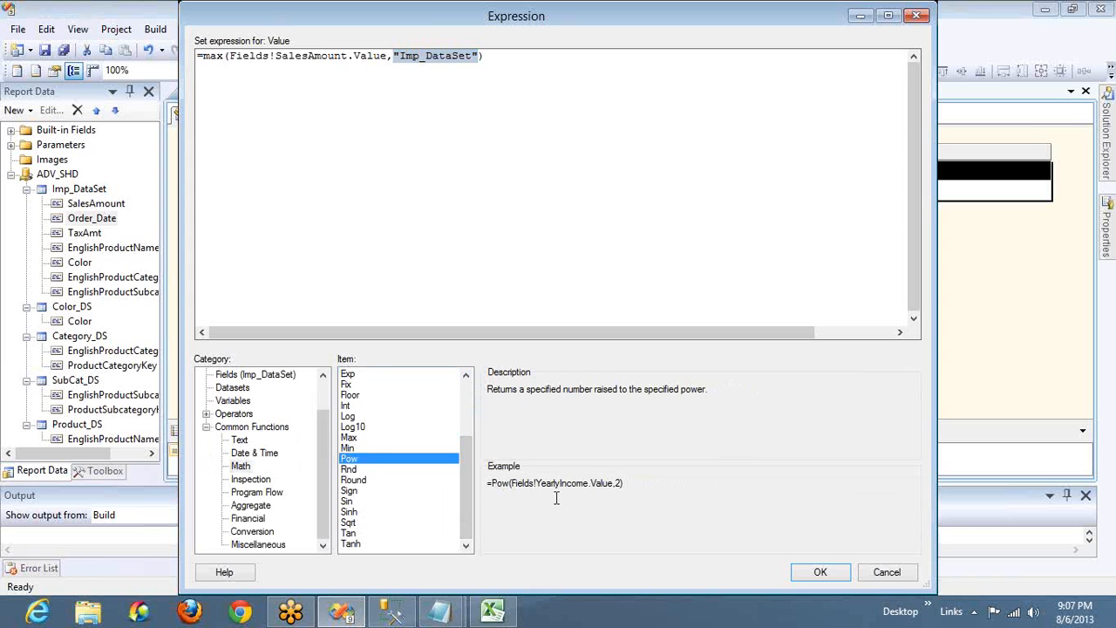
Step: Look up Rnd among the Math functions, replace the Max expression with =Rnd(), apply it and preview the report
click(351, 470)
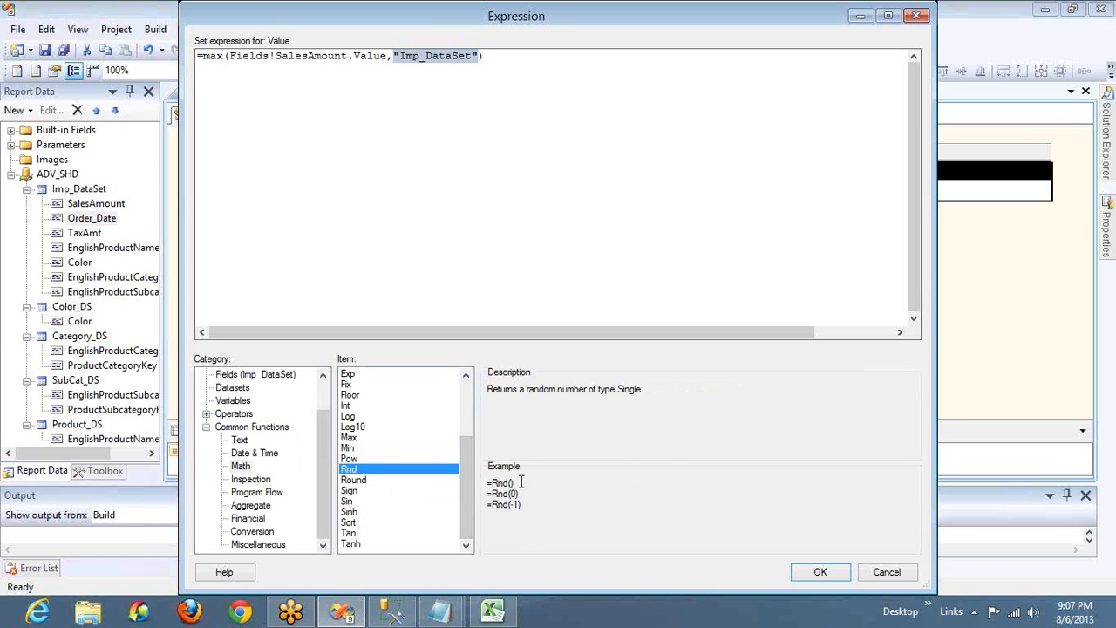
click(202, 56)
key(shift+End)
text(Rnd())
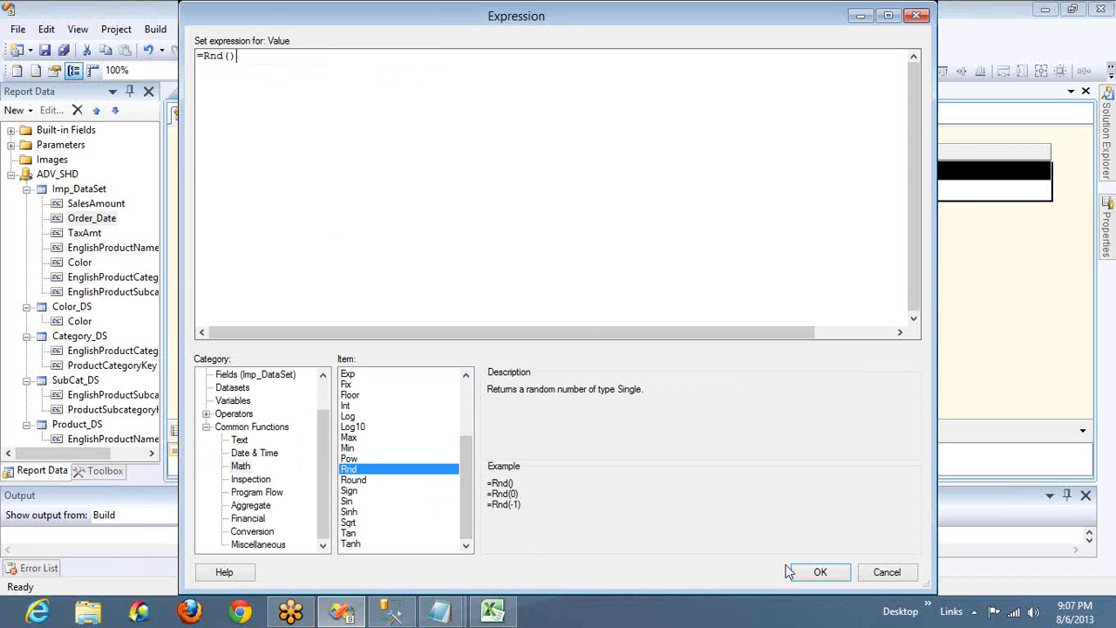
click(818, 572)
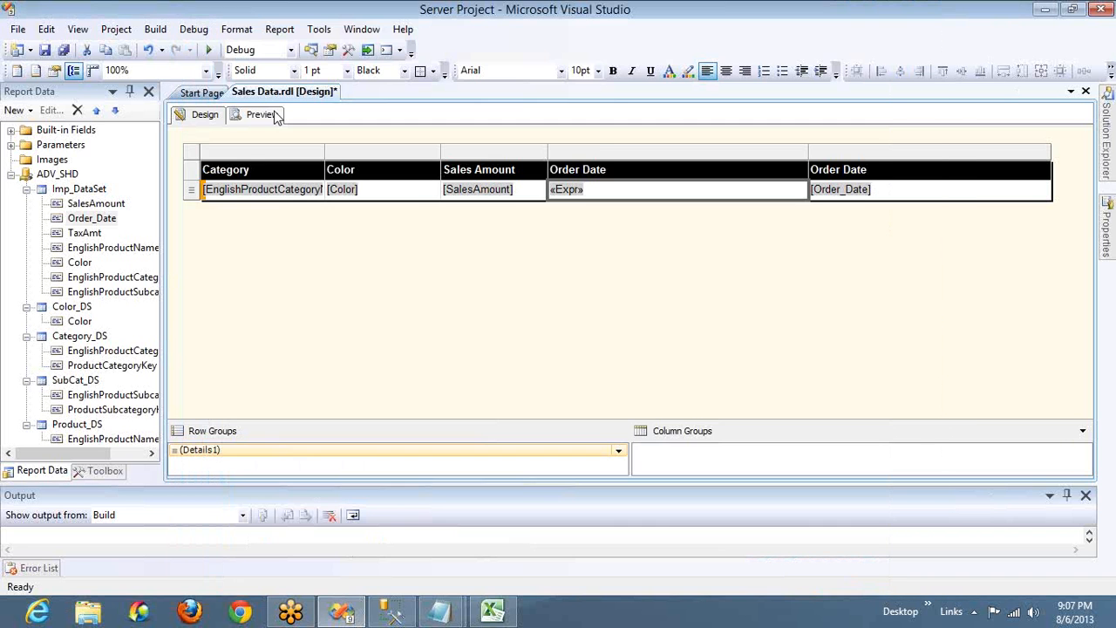
click(261, 114)
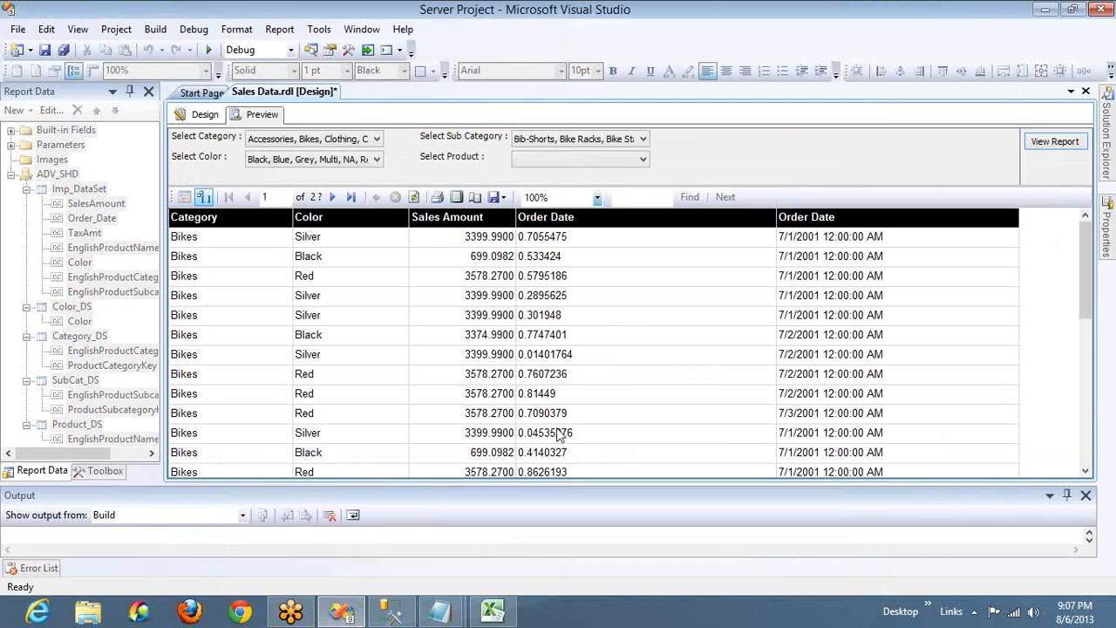
Step: Return to the report design, reopen the Rnd expression and pick the example =Round(12.453,2) from the Round function in Math
click(201, 119)
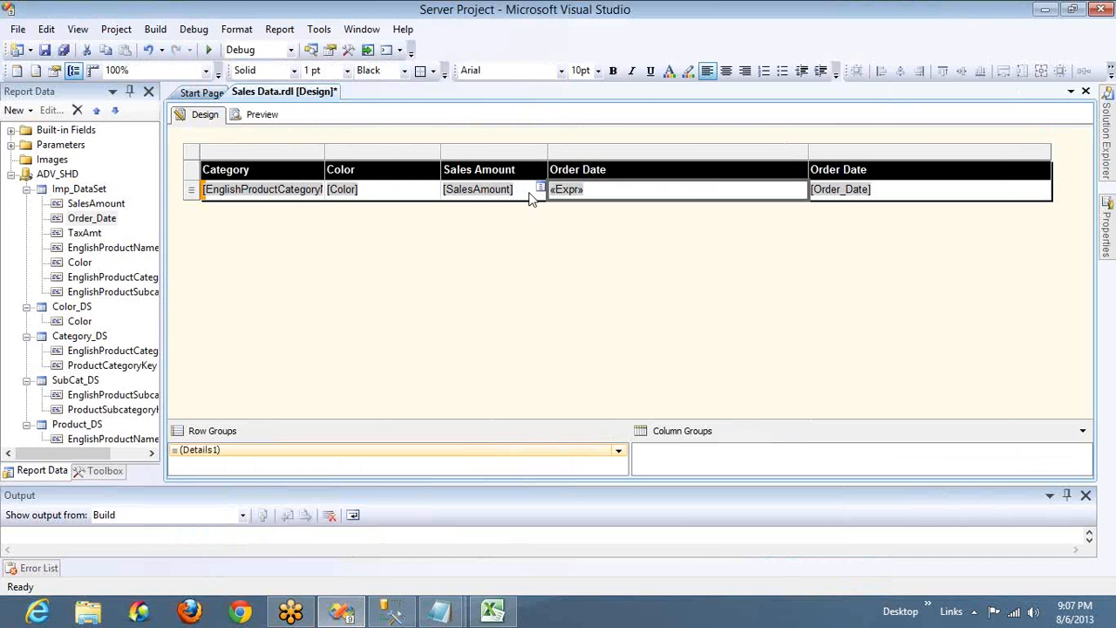
right_click(600, 191)
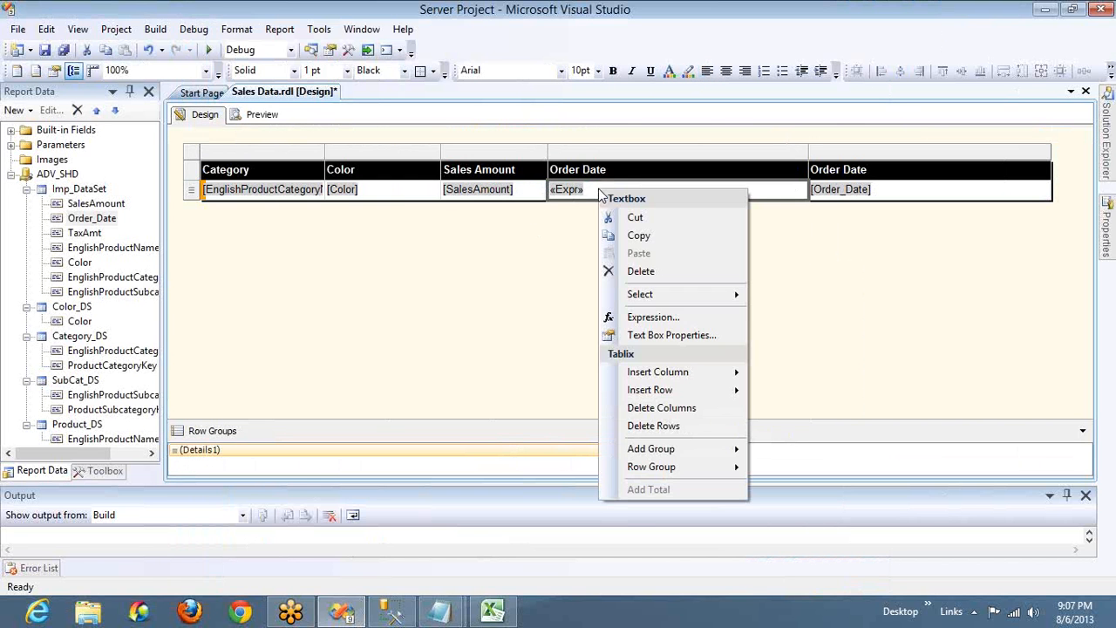
click(665, 319)
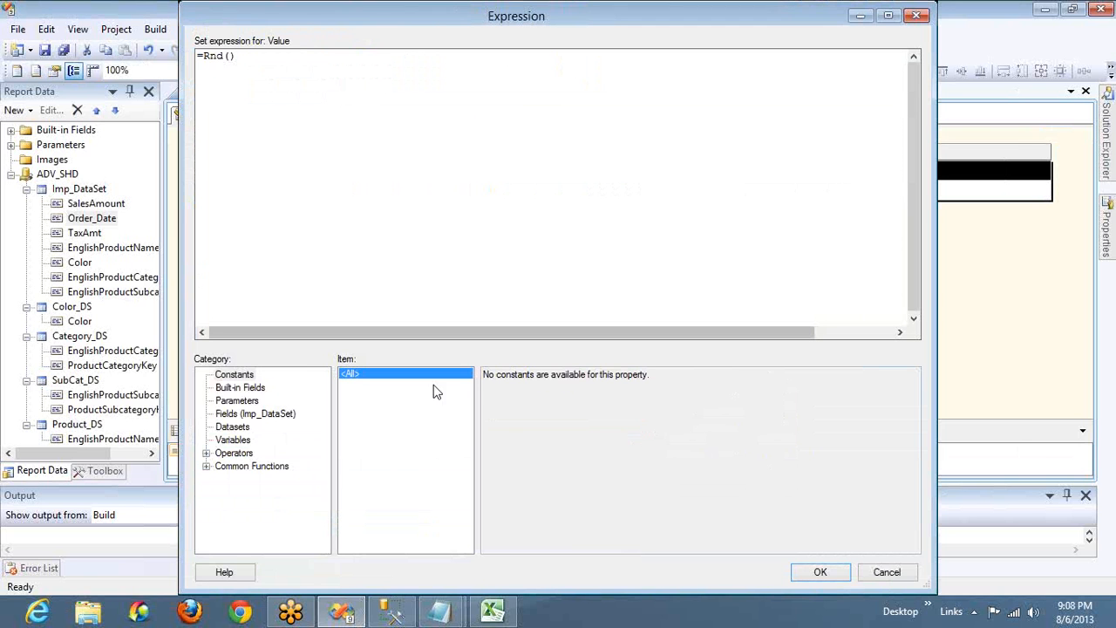
click(205, 466)
click(241, 466)
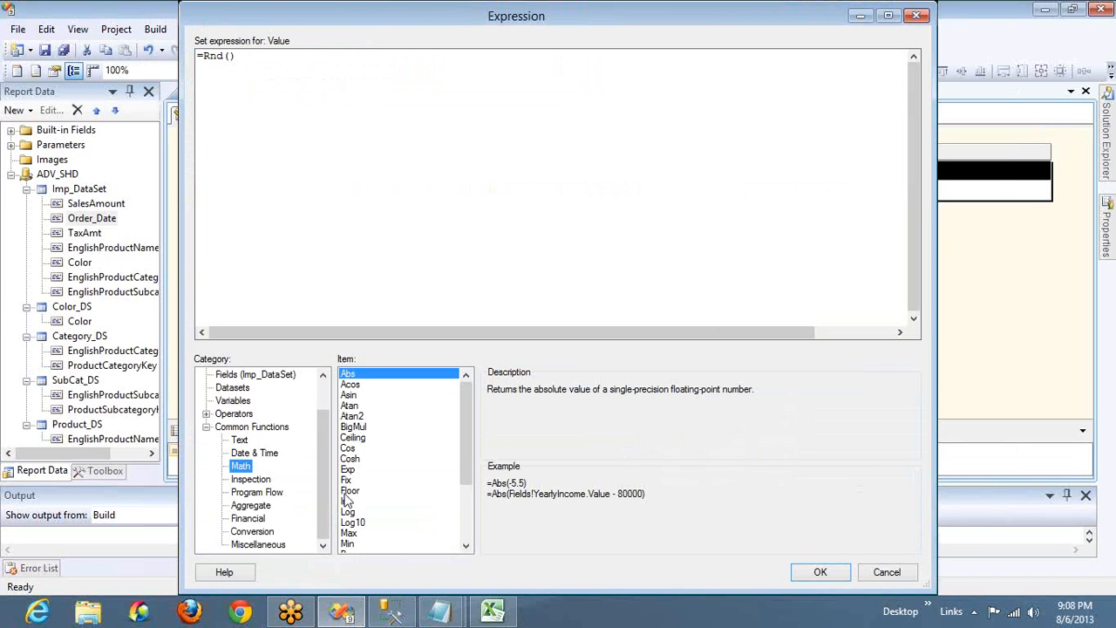
click(470, 519)
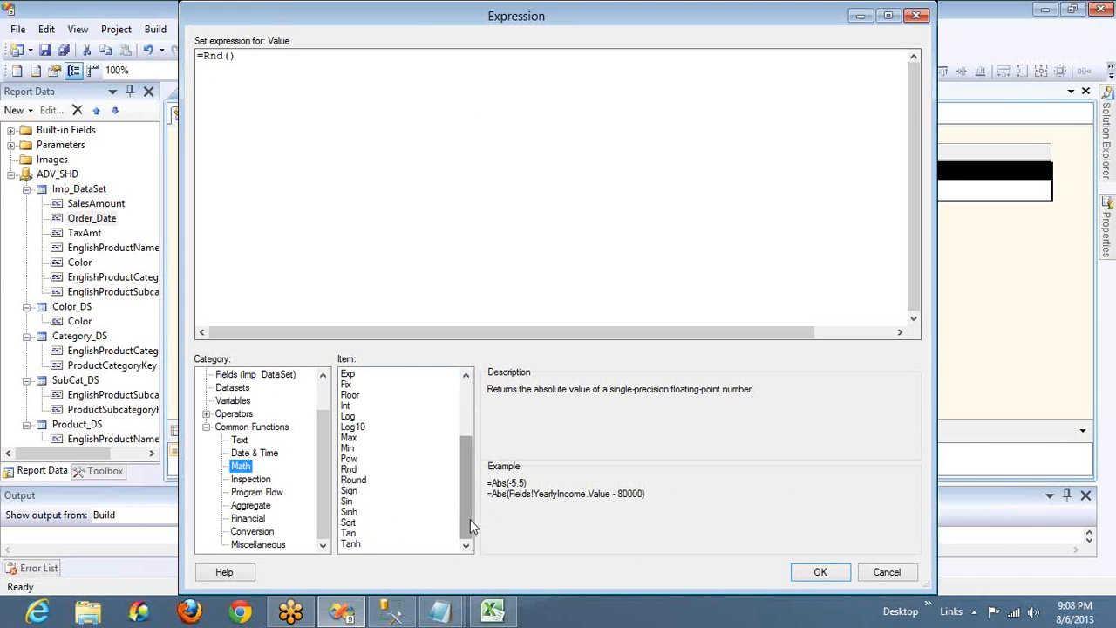
click(351, 468)
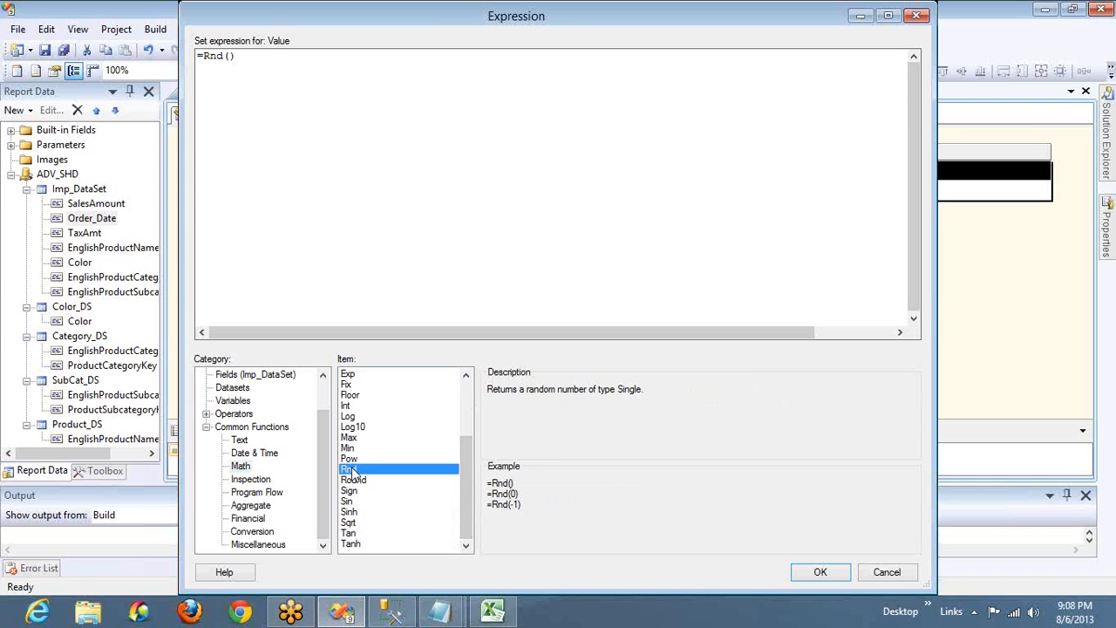
key(Down)
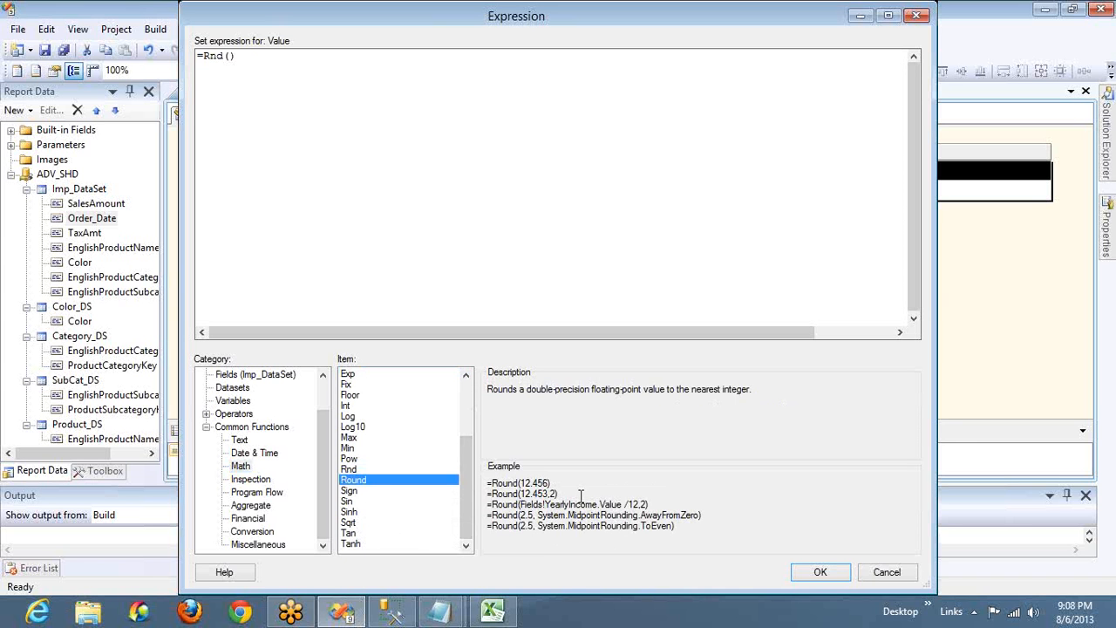
drag(557, 494, 485, 504)
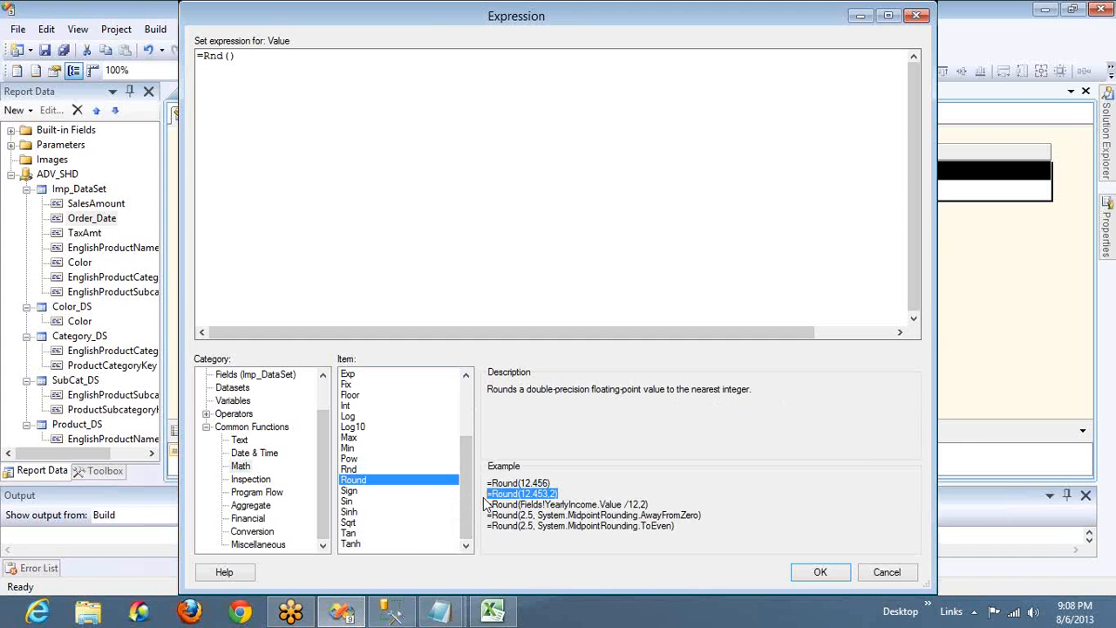
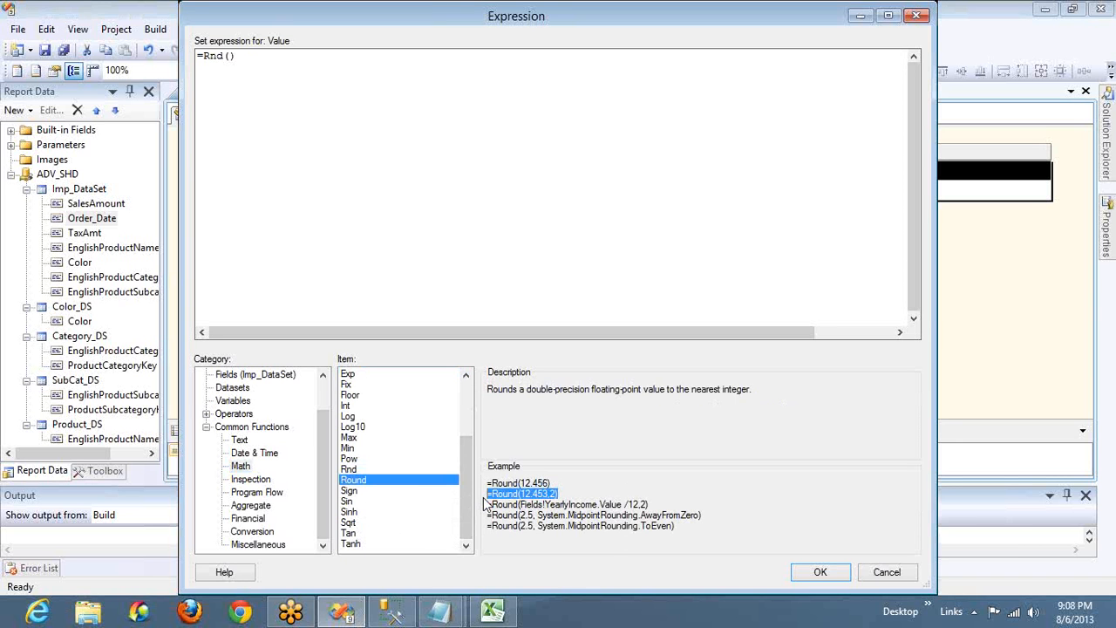
Step: Replace the Rnd expression with =Round(12.453,2), keeping a single leading equals sign
click(366, 67)
key(shift+Home)
key(shift+Right)
text(=Round(12.453,2))
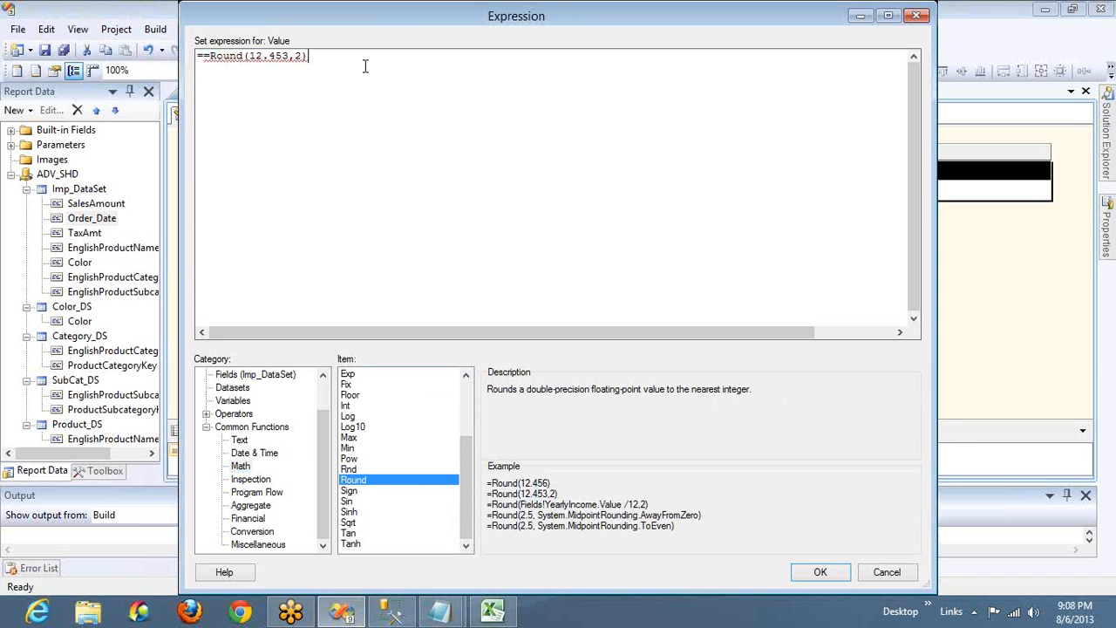
key(Home)
key(Delete)
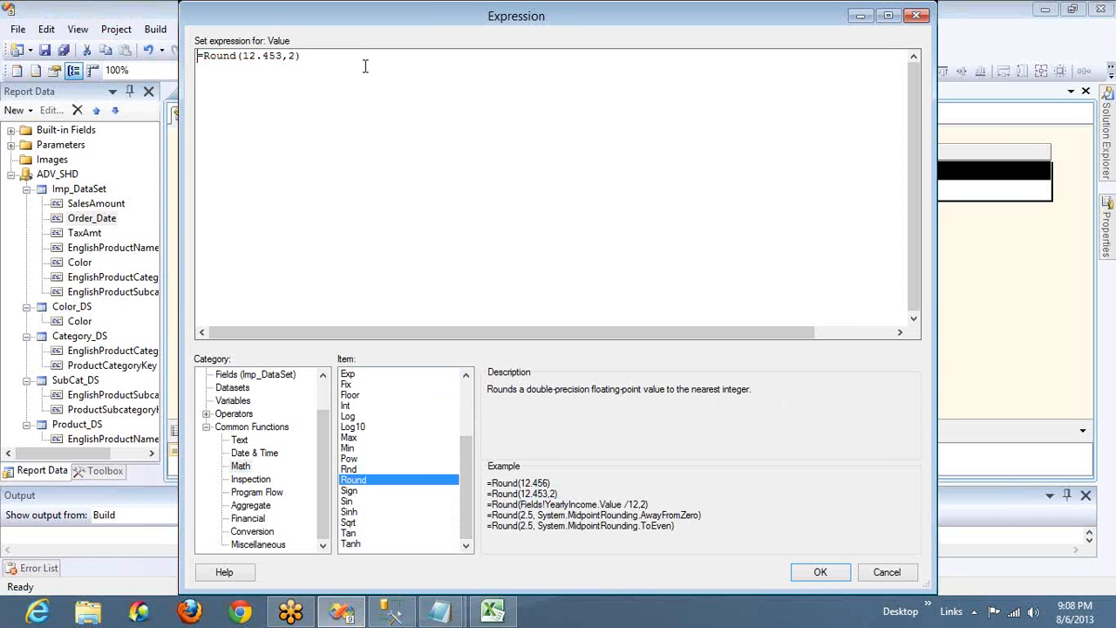
Step: Set the decimals argument of the Round expression to 1, apply it and preview the report
click(295, 56)
key(BackSpace)
text(1)
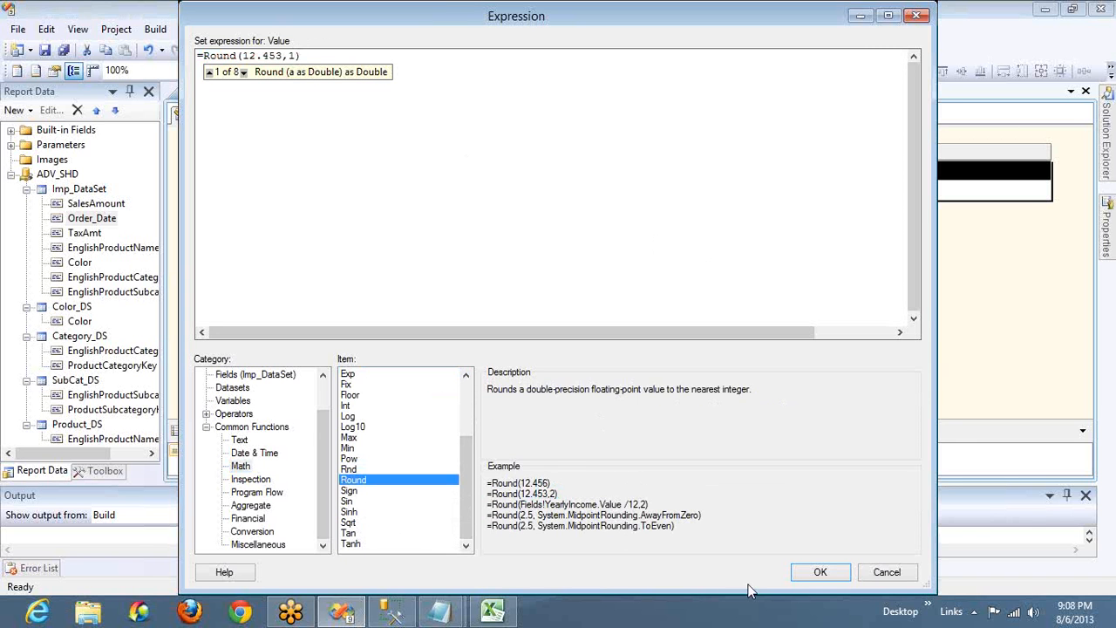
click(817, 572)
click(260, 116)
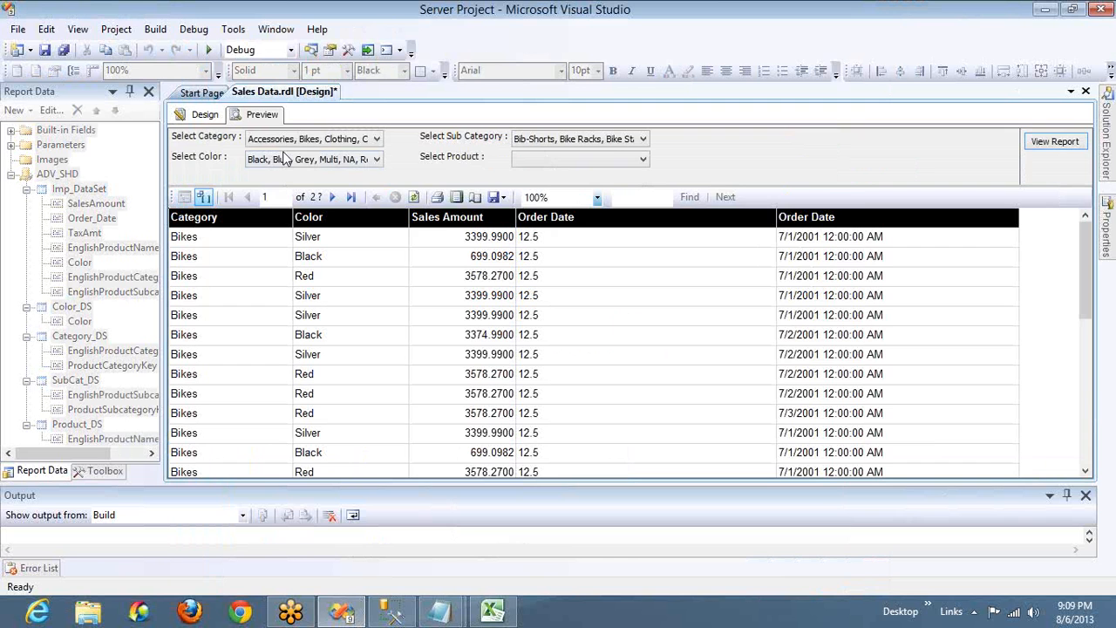
Step: Return to the report design, change the Round expression's decimals argument to -1, apply it and preview the report
click(205, 118)
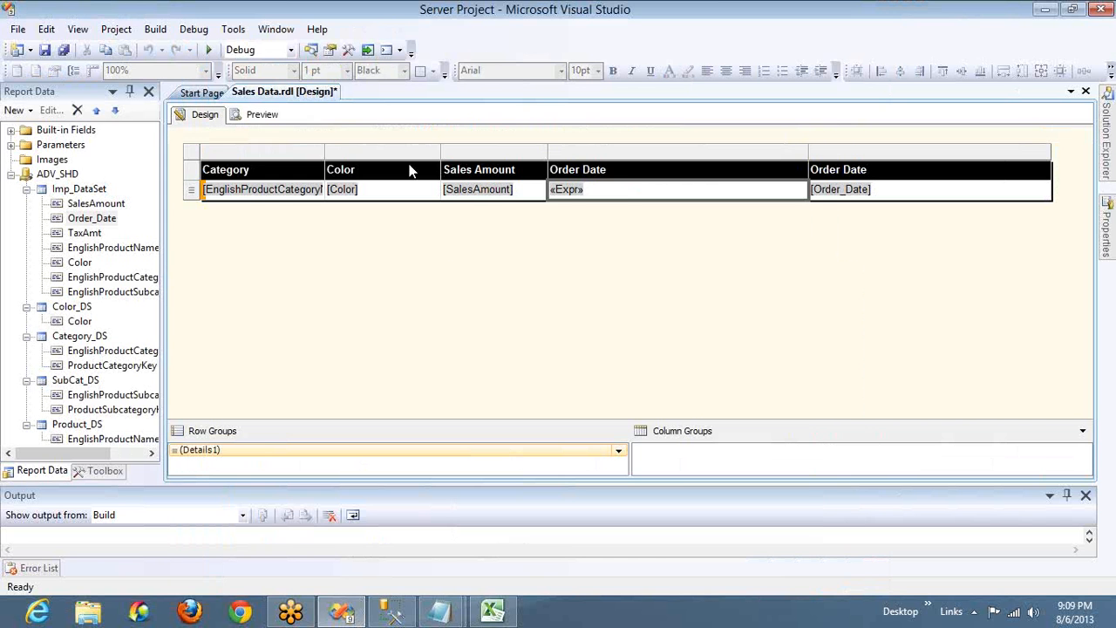
right_click(603, 195)
click(645, 320)
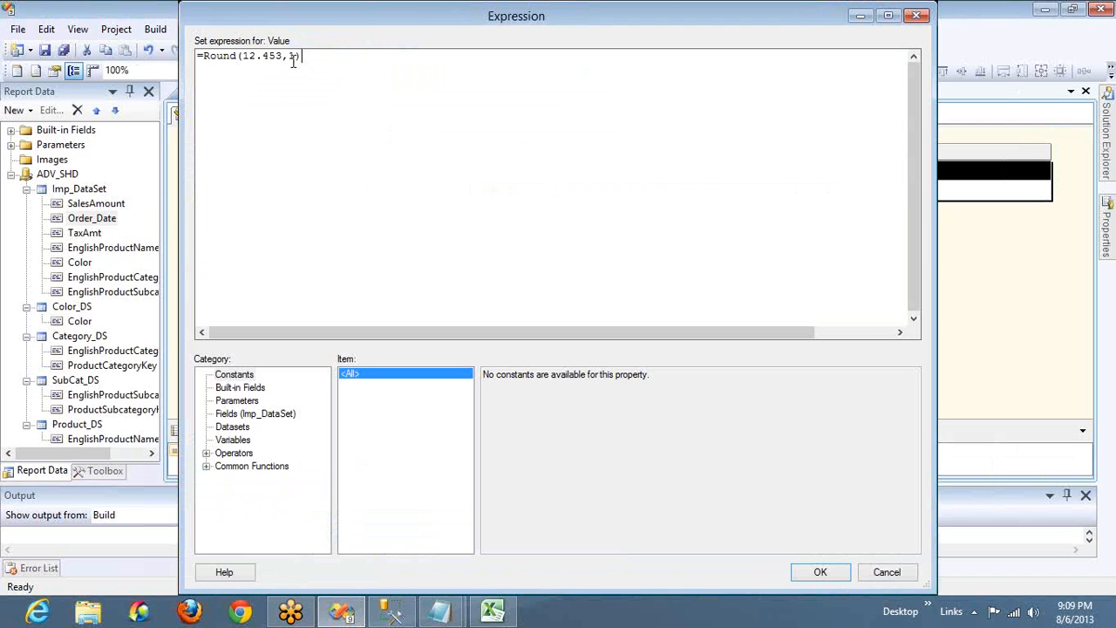
click(290, 58)
text(-)
click(834, 578)
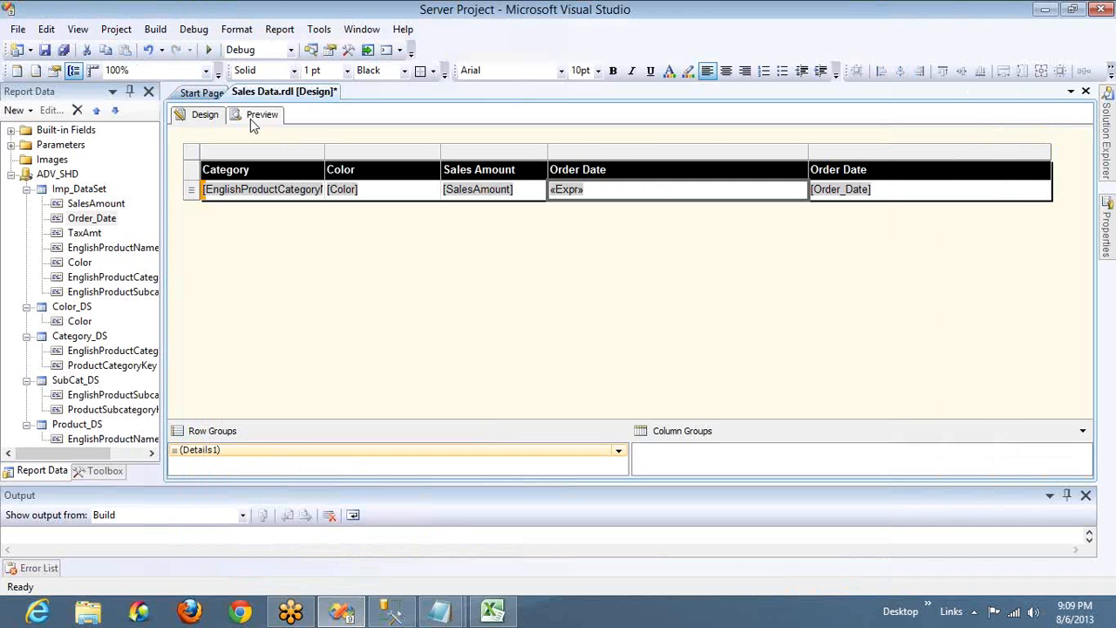
click(250, 119)
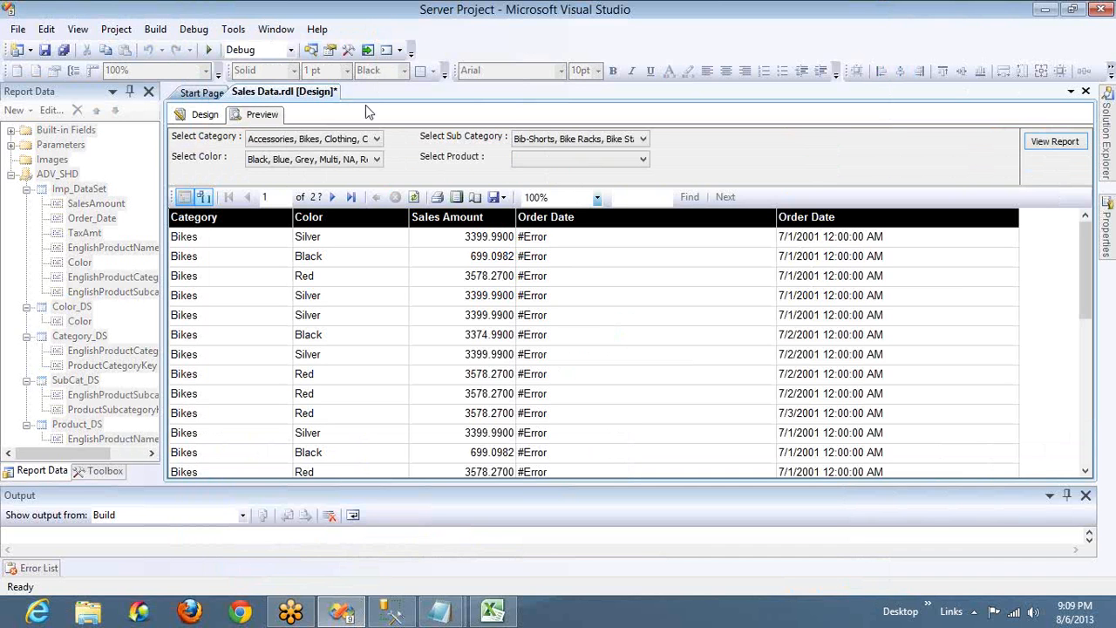
Step: Reopen the Round expression in the design, set its decimals argument to 0, apply it and preview the report
click(209, 116)
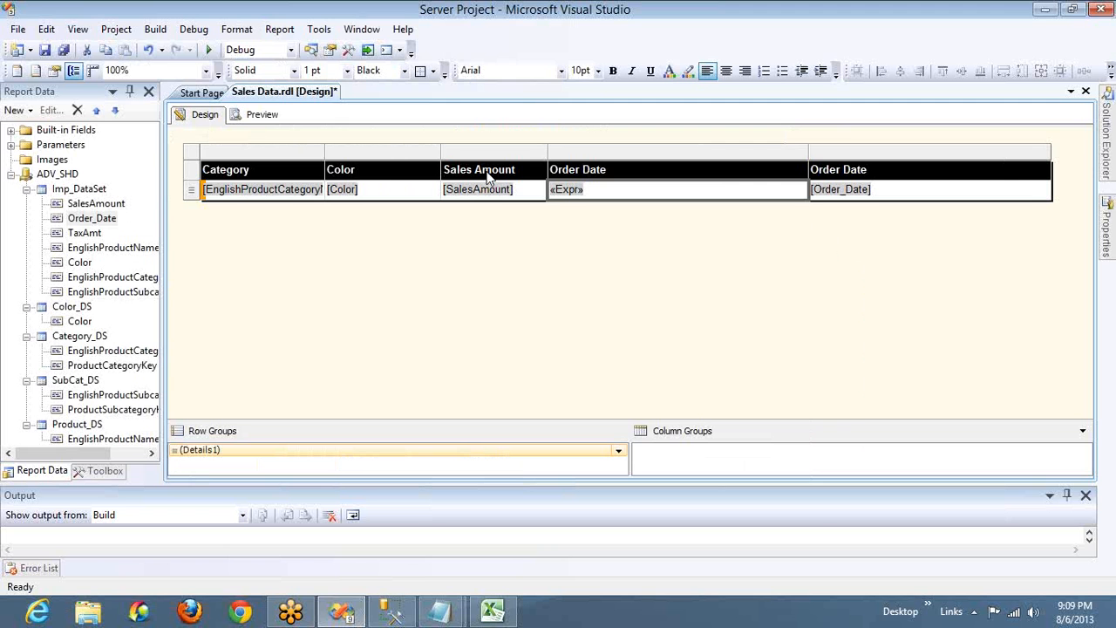
right_click(602, 191)
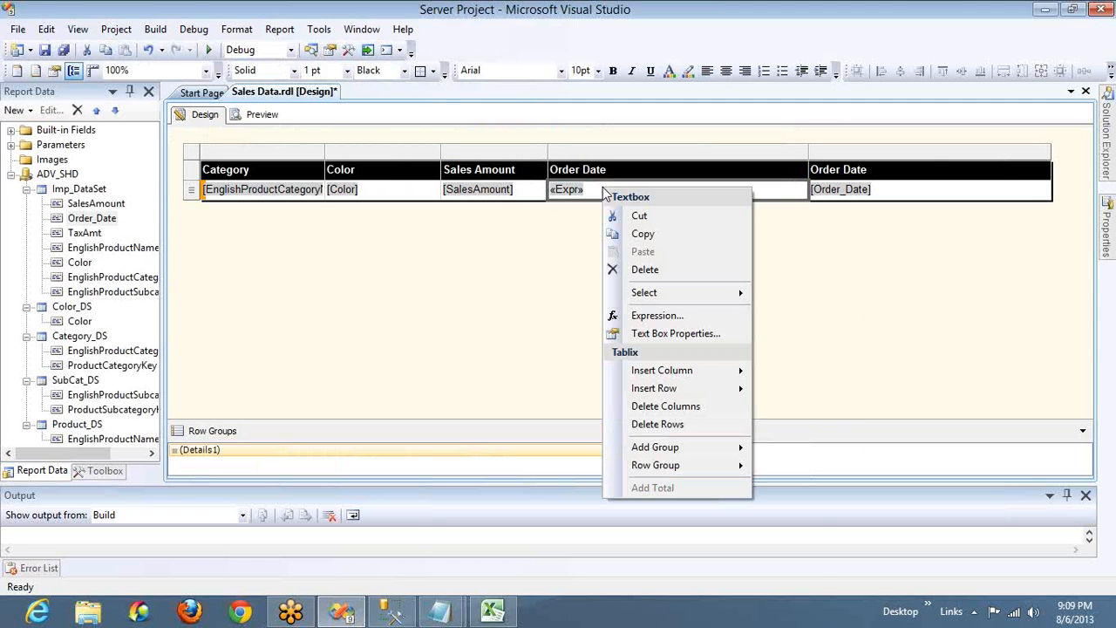
click(670, 319)
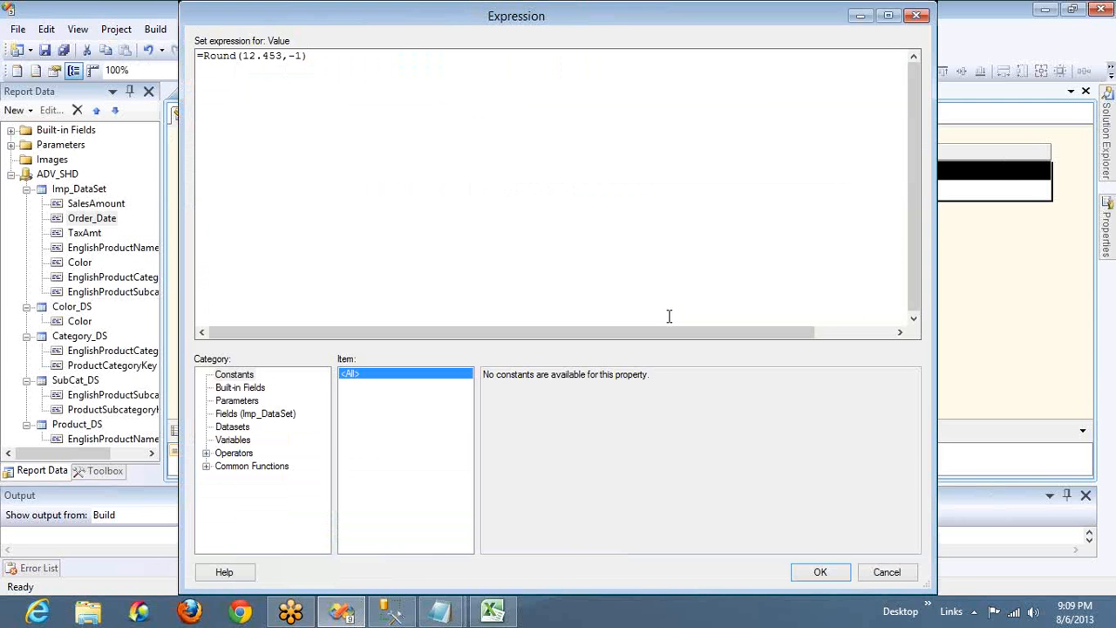
key(BackSpace)
key(BackSpace)
text(0)
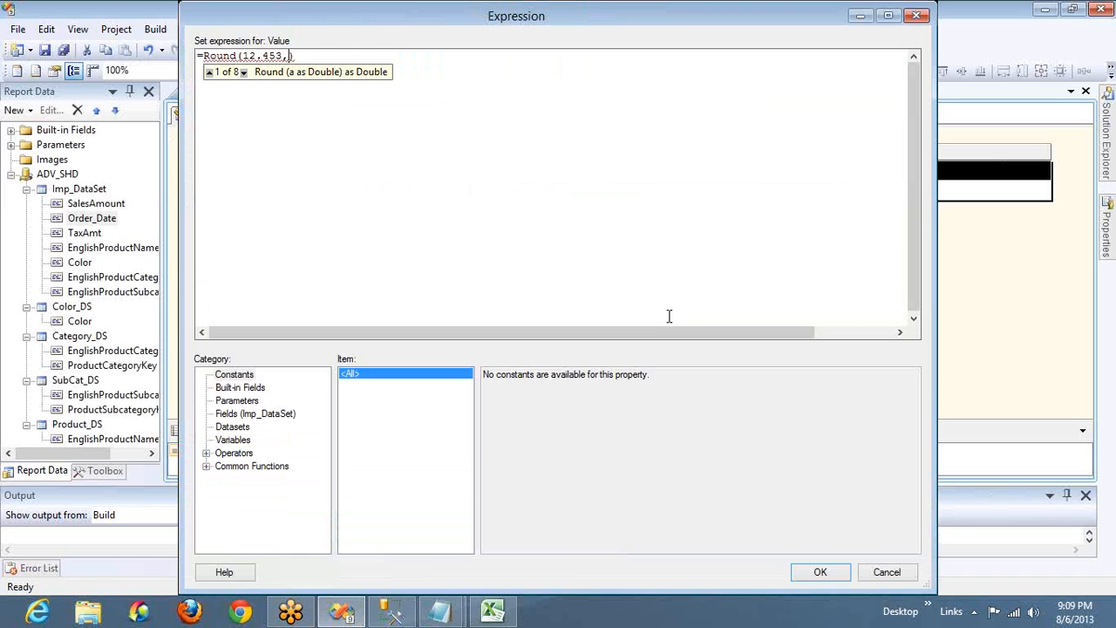
click(823, 576)
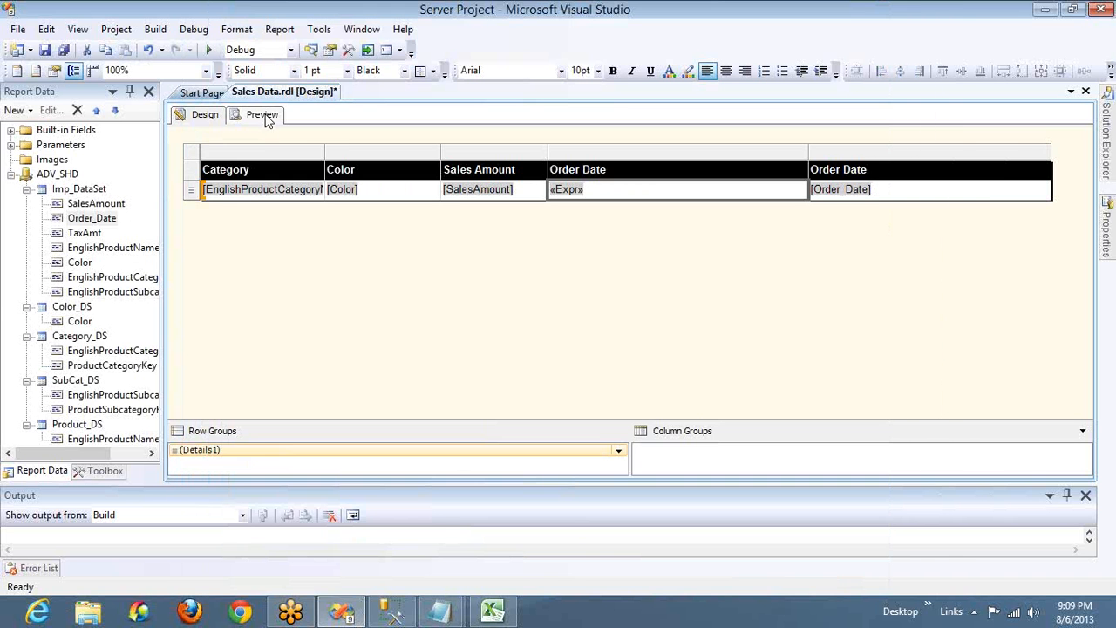
click(261, 114)
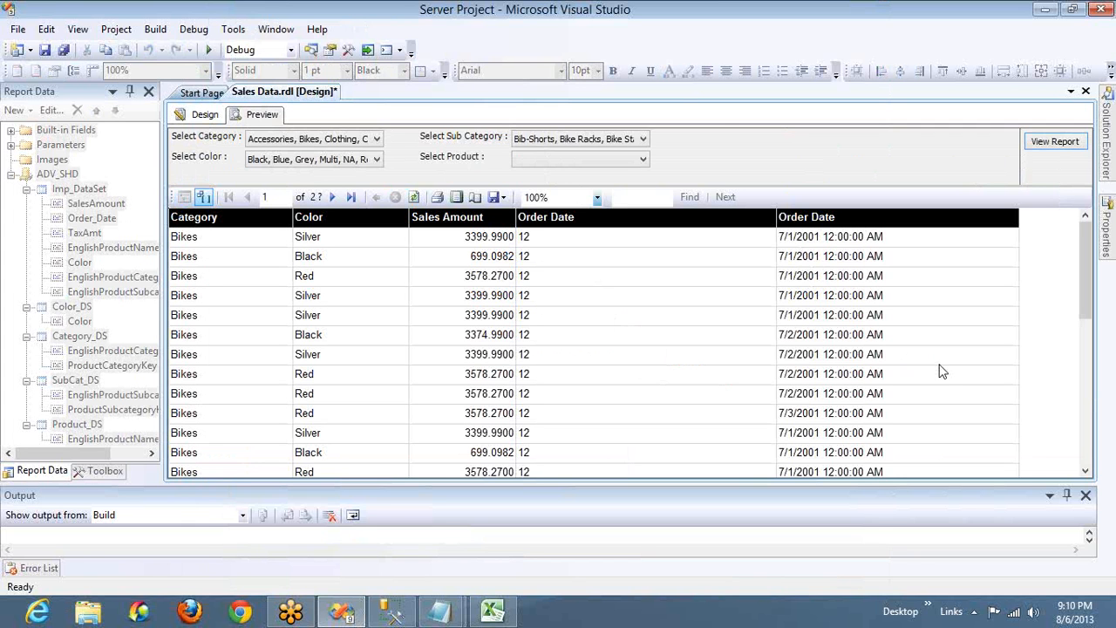
Step: Return to the report design, reopen the Round expression in the Order Date column and look up the Sign function among the Math functions
click(203, 116)
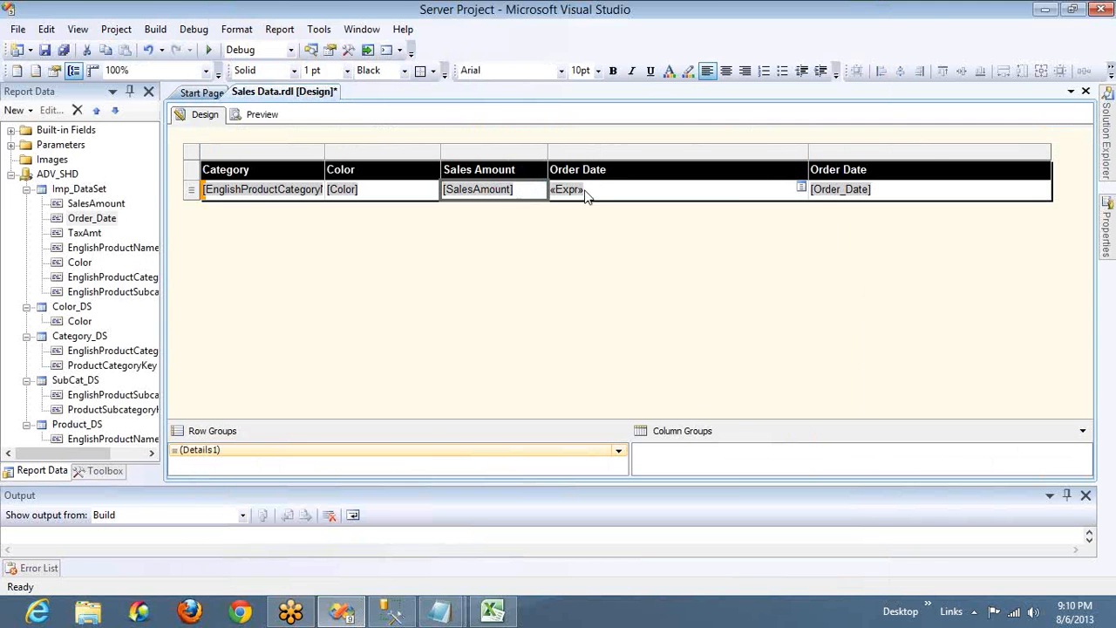
right_click(588, 192)
click(596, 317)
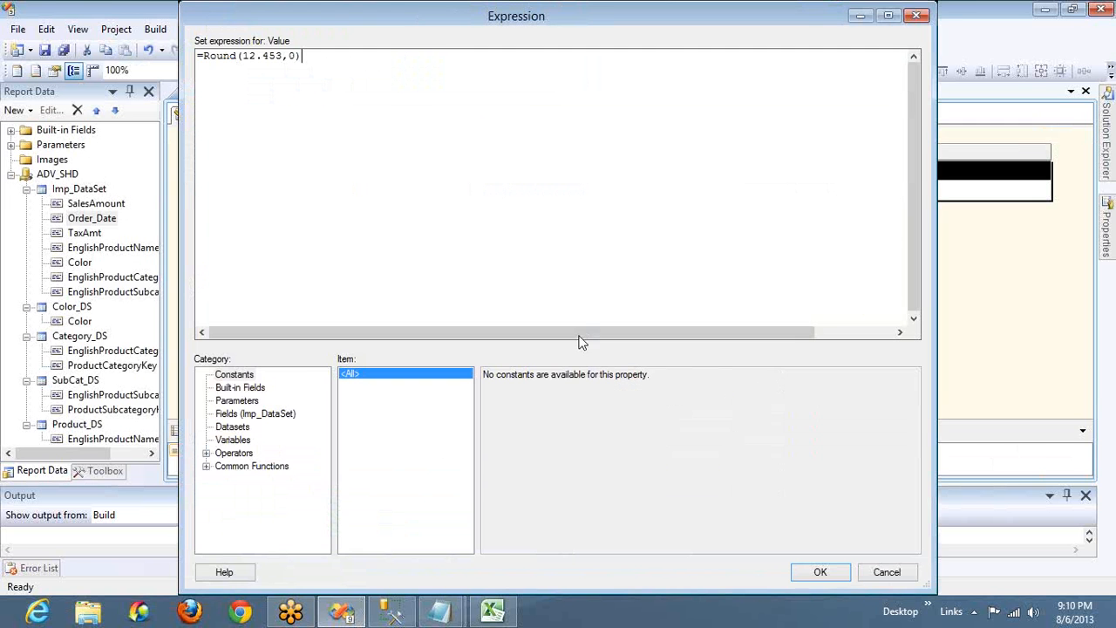
click(207, 467)
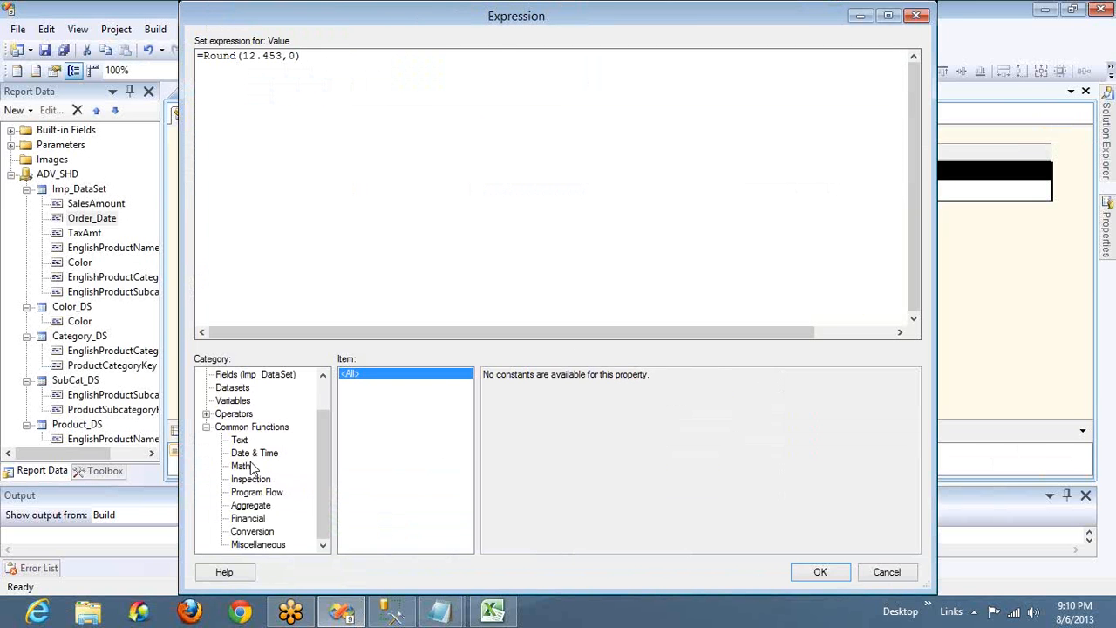
click(246, 465)
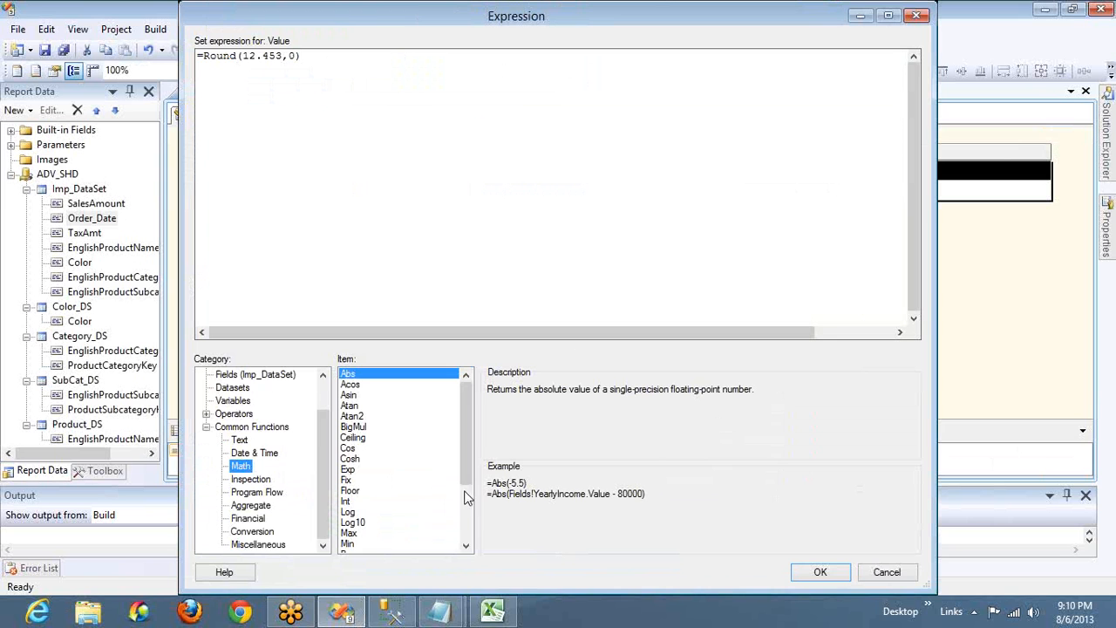
scroll(442, 526, down, 3)
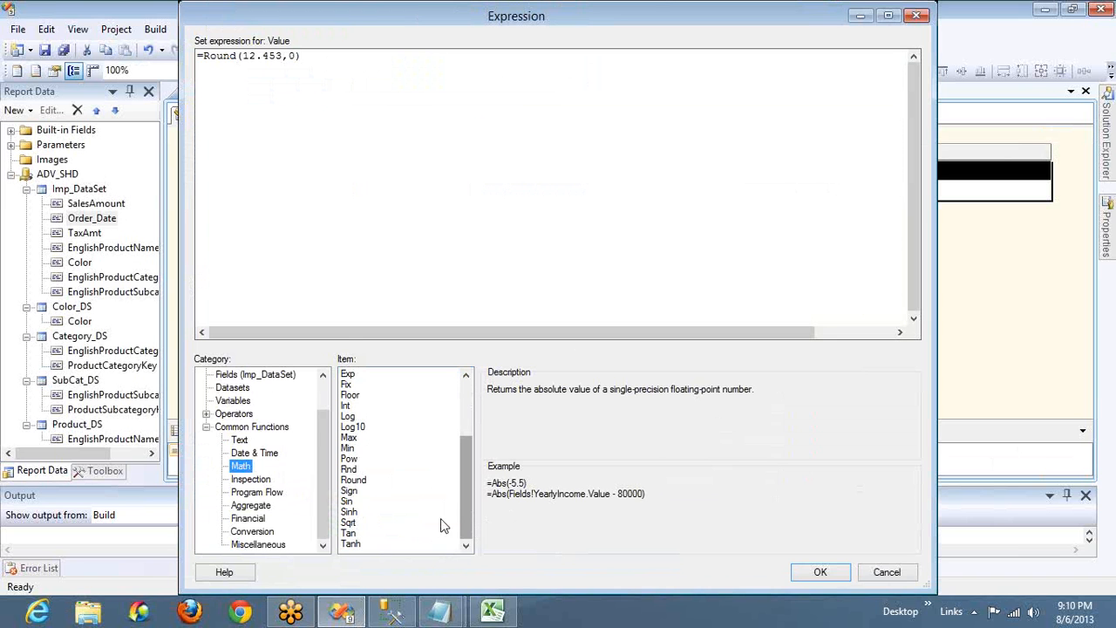
click(350, 493)
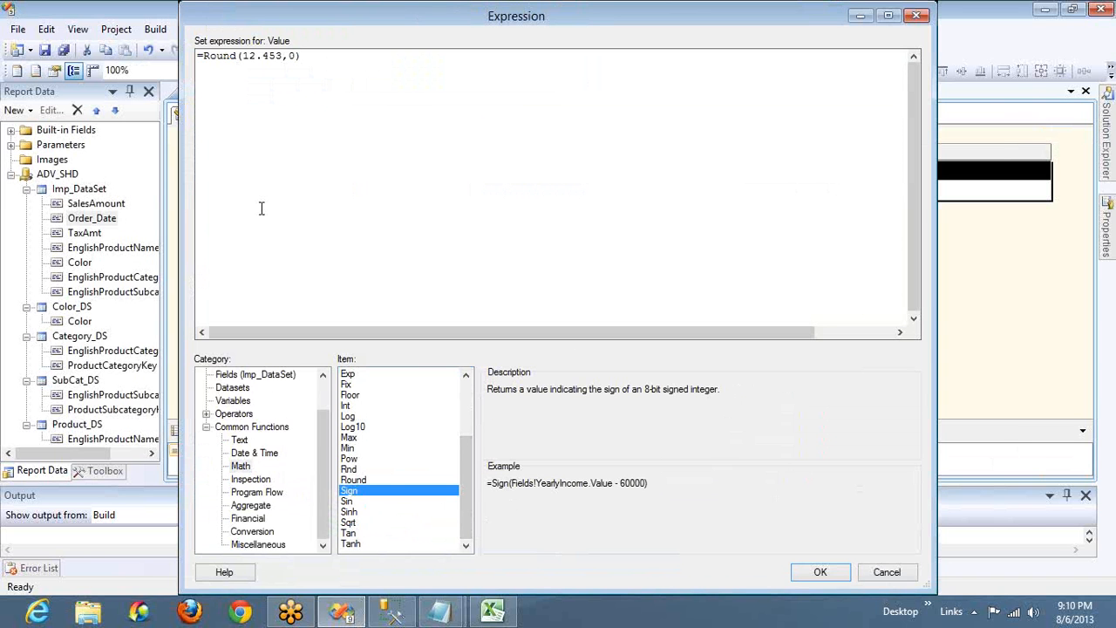
Step: Replace the Round expression with =Sign(-20000), apply it and preview the report
drag(204, 55, 302, 55)
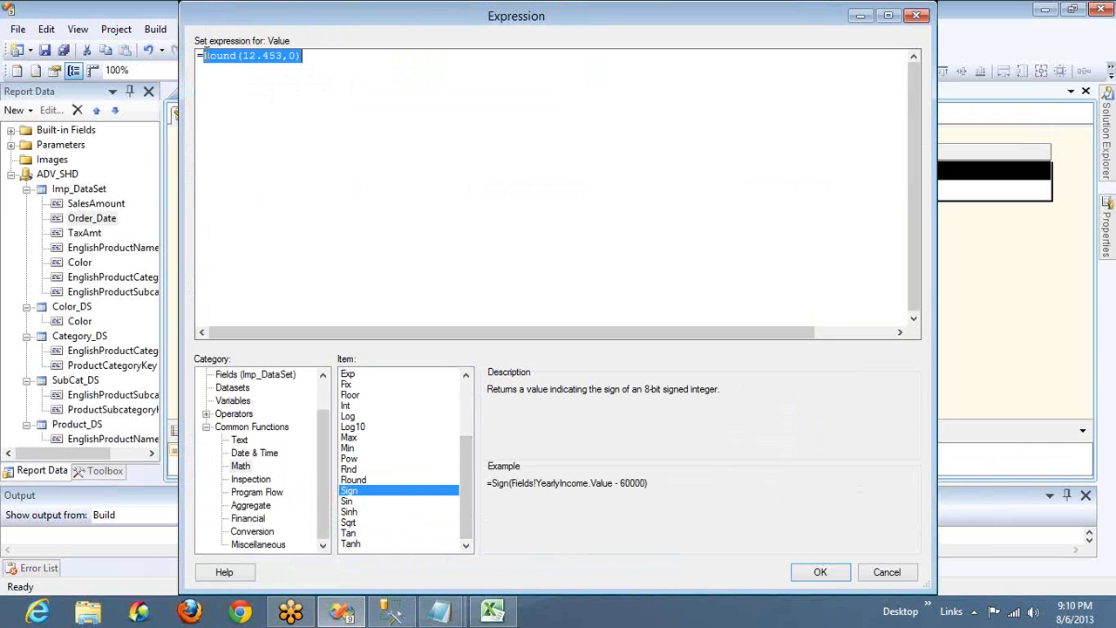
text(Sign (-2000)
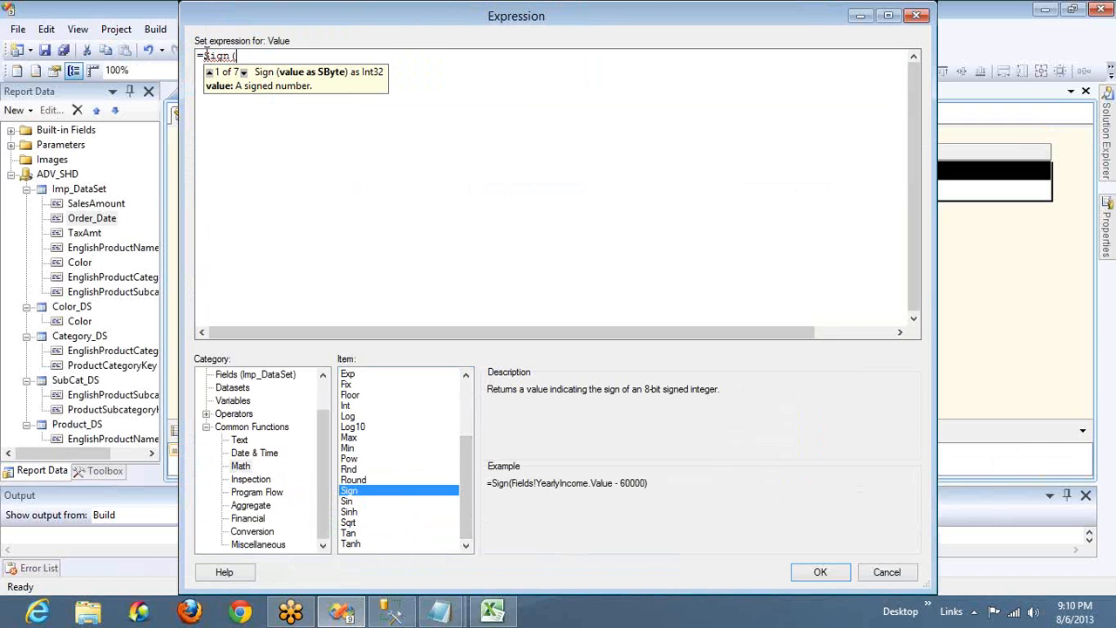
text(0))
click(816, 573)
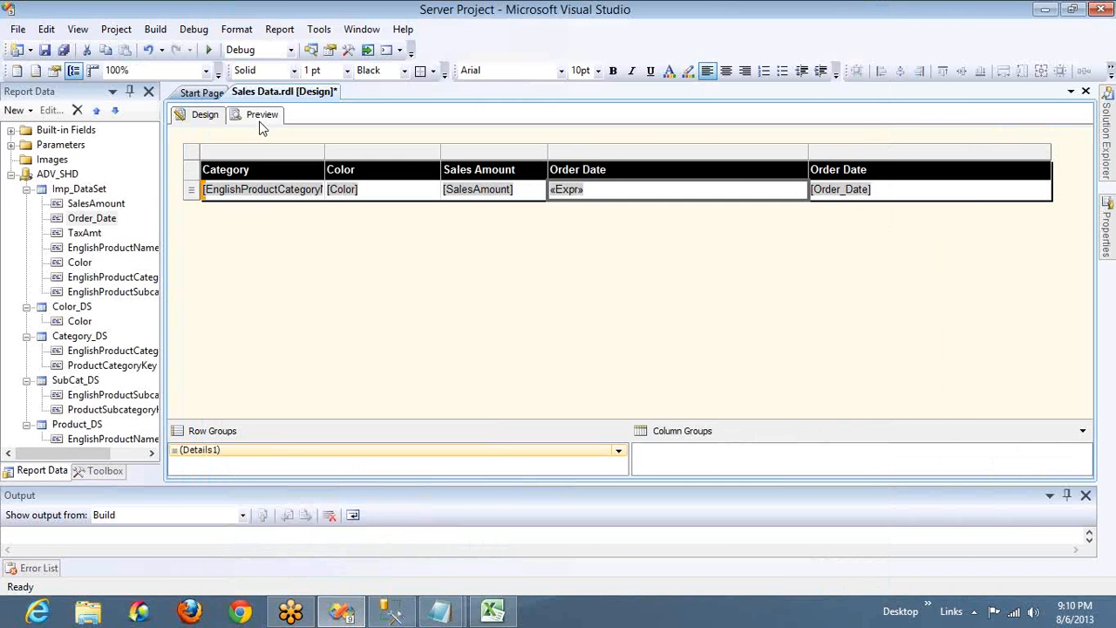
click(260, 121)
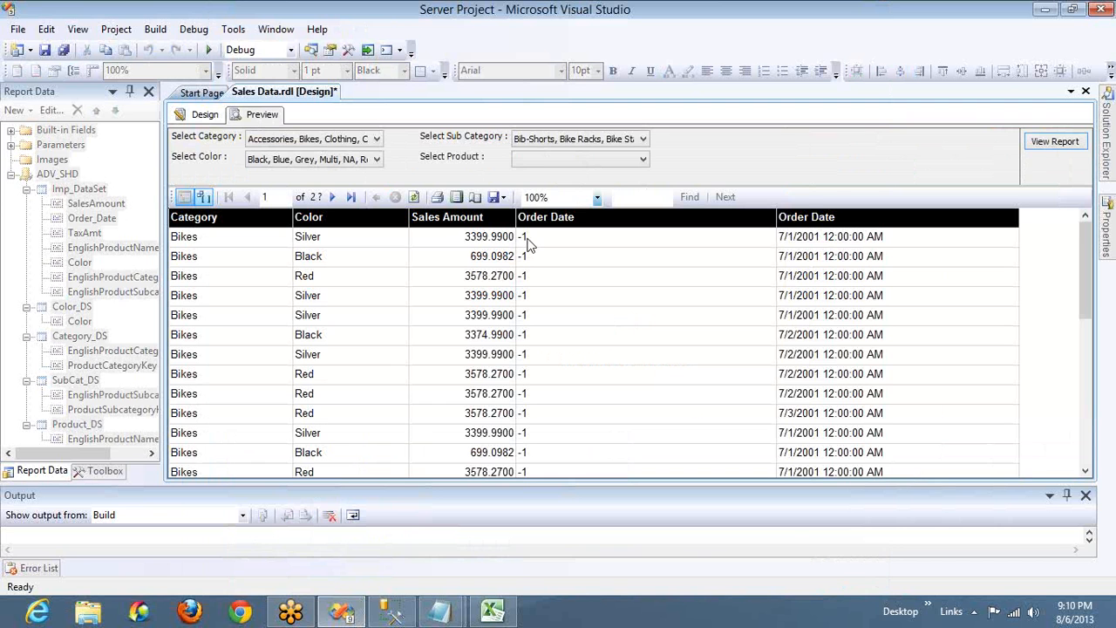
Step: Reopen the Sign expression in the design, make its argument positive so it reads =Sign(20000), apply it and preview the report
click(203, 114)
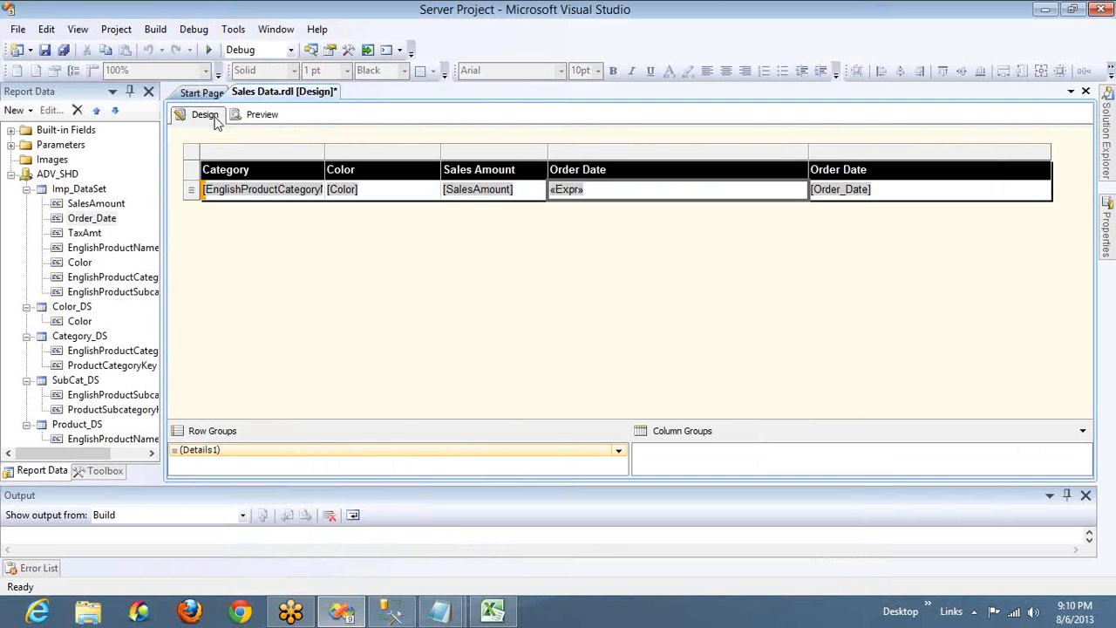
click(531, 194)
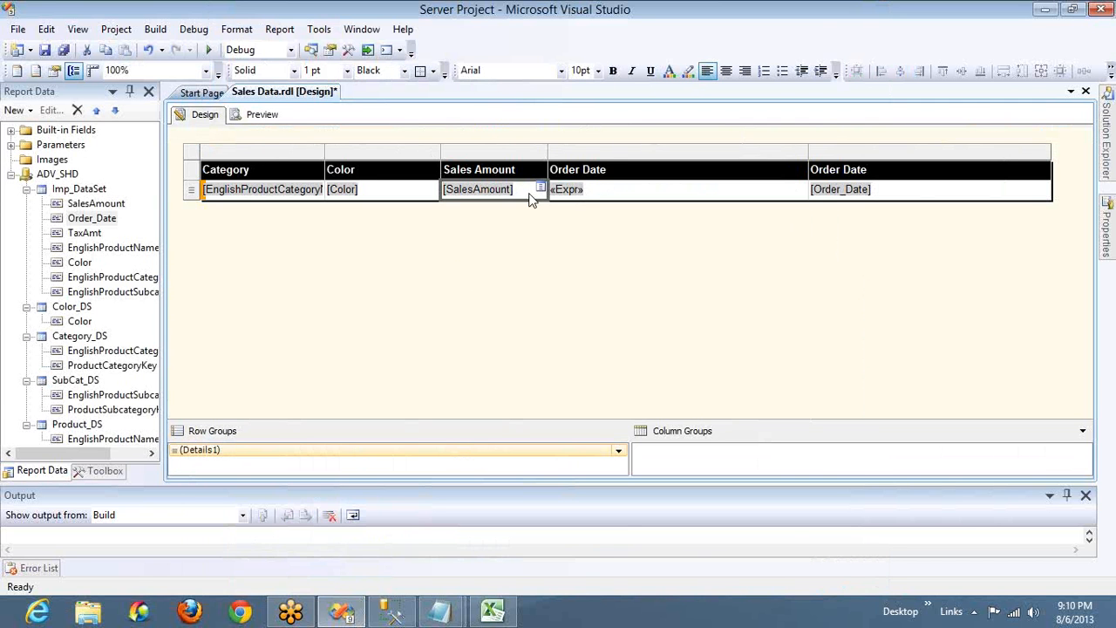
right_click(598, 195)
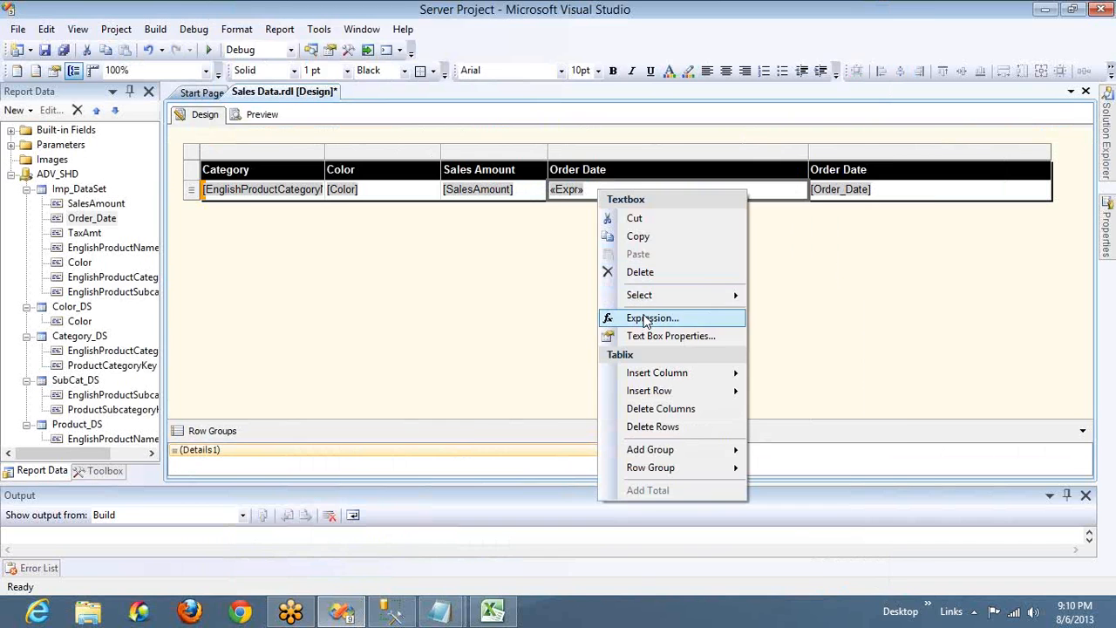
click(649, 318)
click(242, 63)
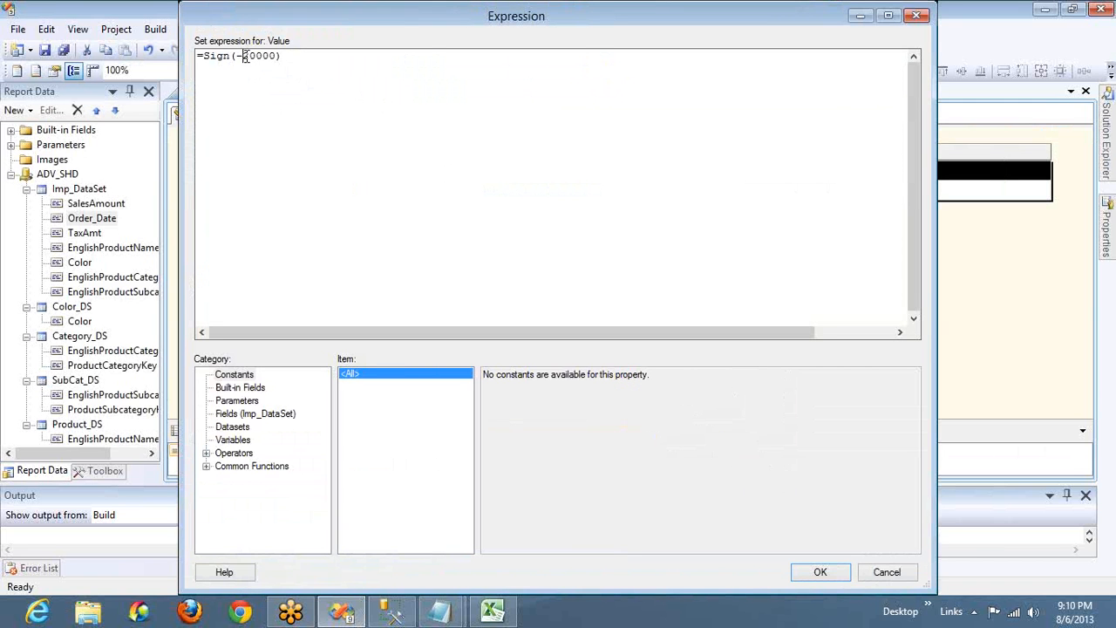
key(BackSpace)
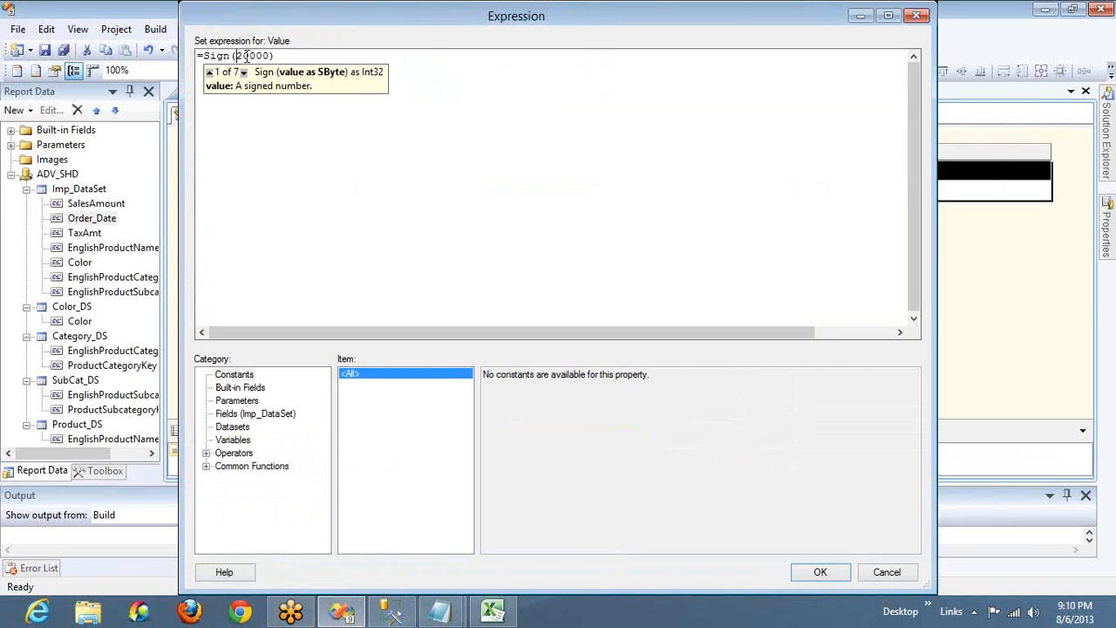
click(820, 572)
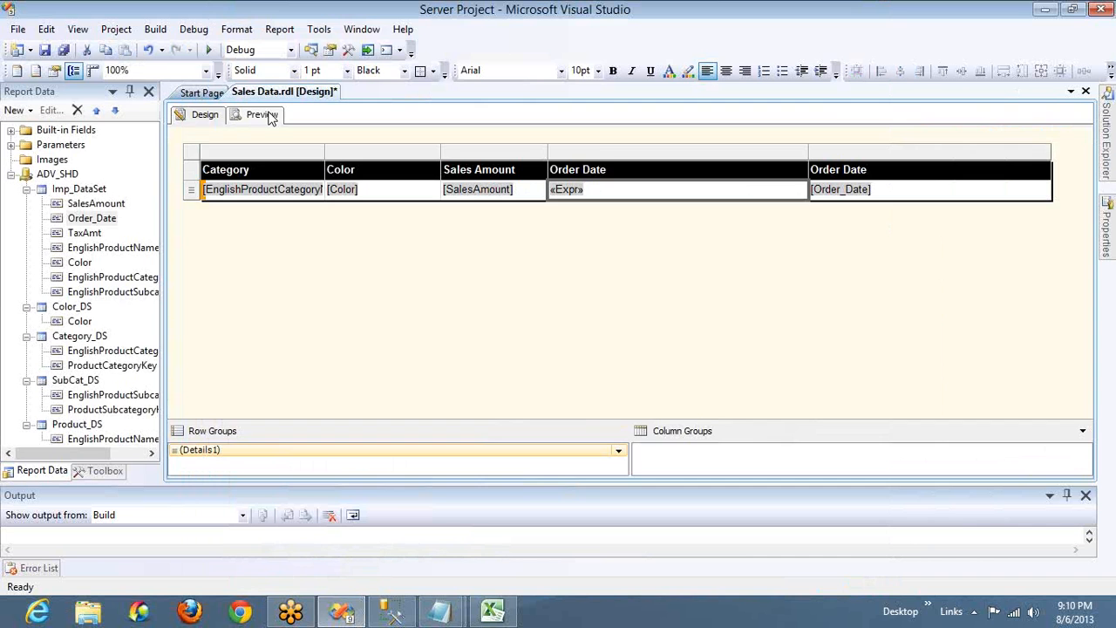
click(260, 114)
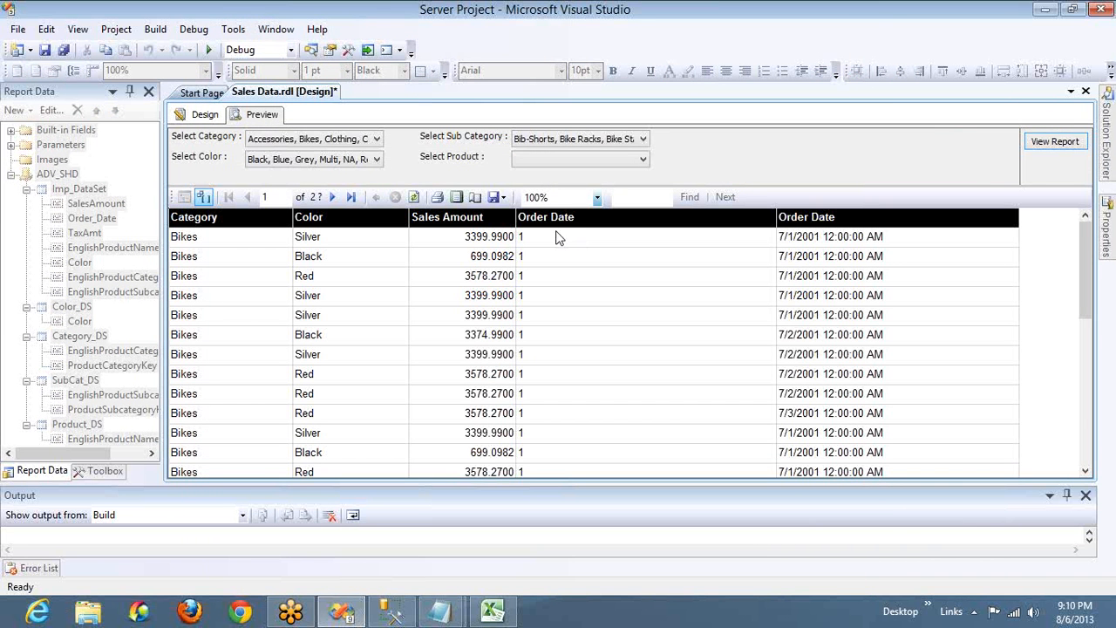
Step: Reopen the Sign expression in the design and read the descriptions of the Sin, Sinh and Sqrt Math functions
click(200, 117)
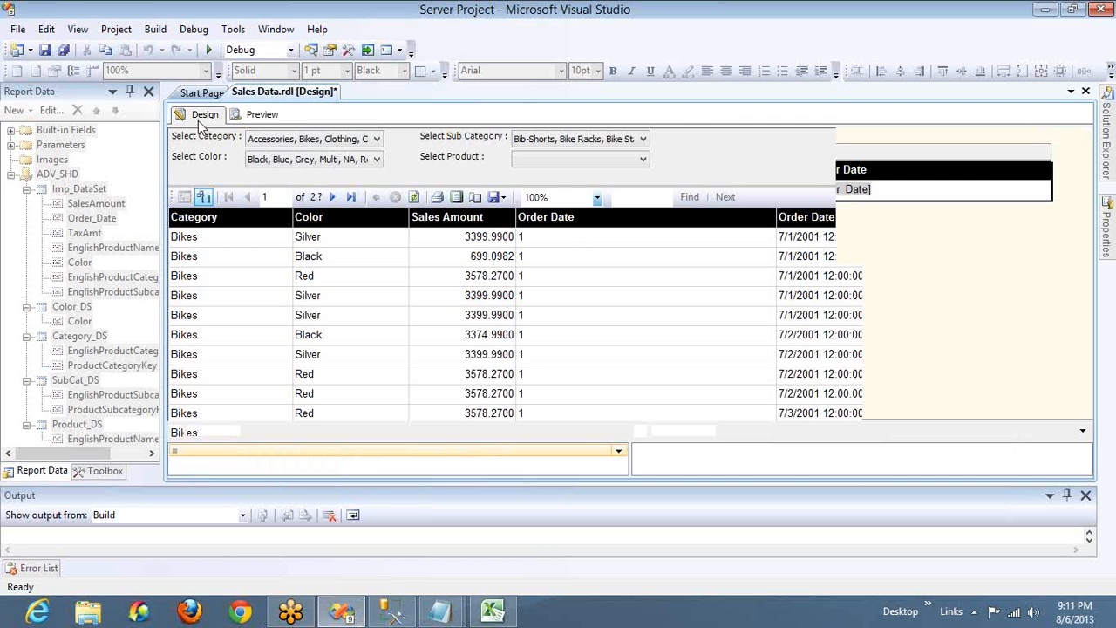
click(532, 190)
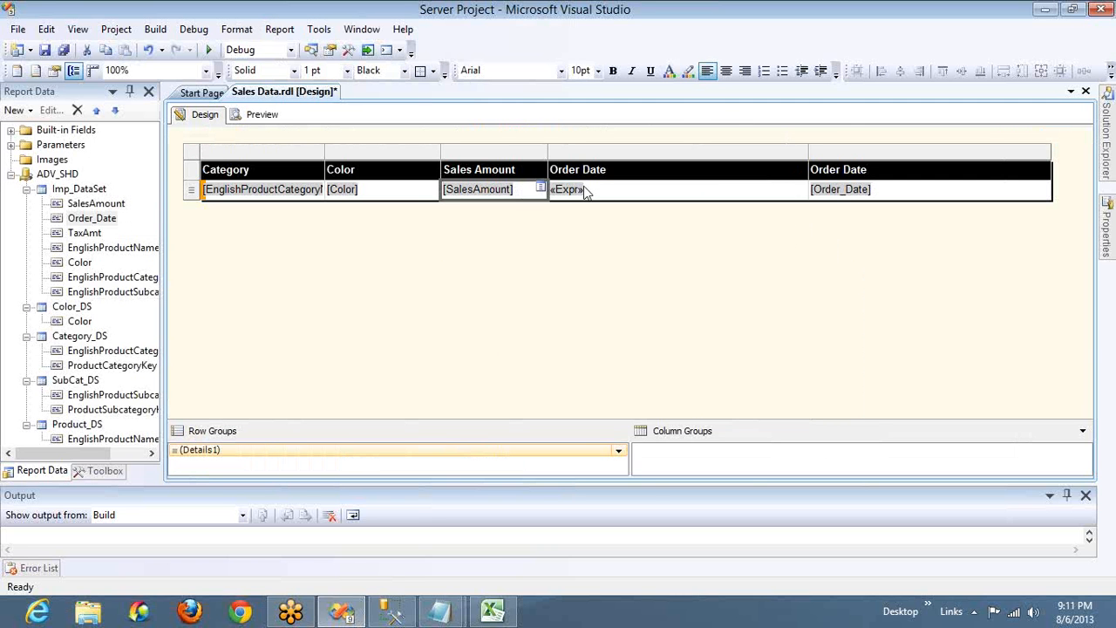
right_click(606, 191)
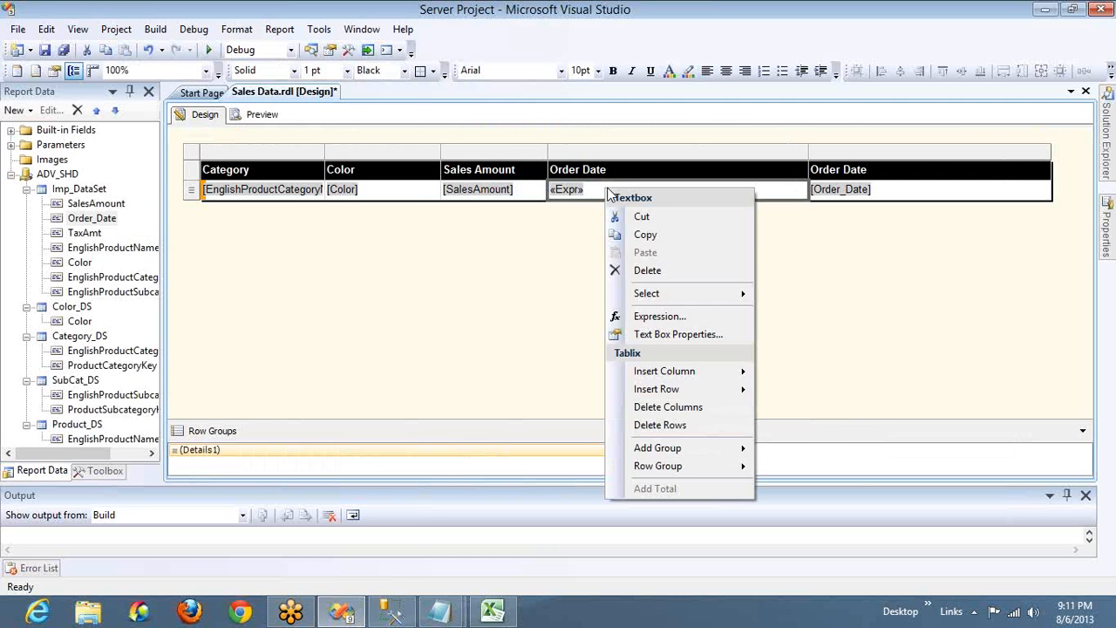
click(649, 319)
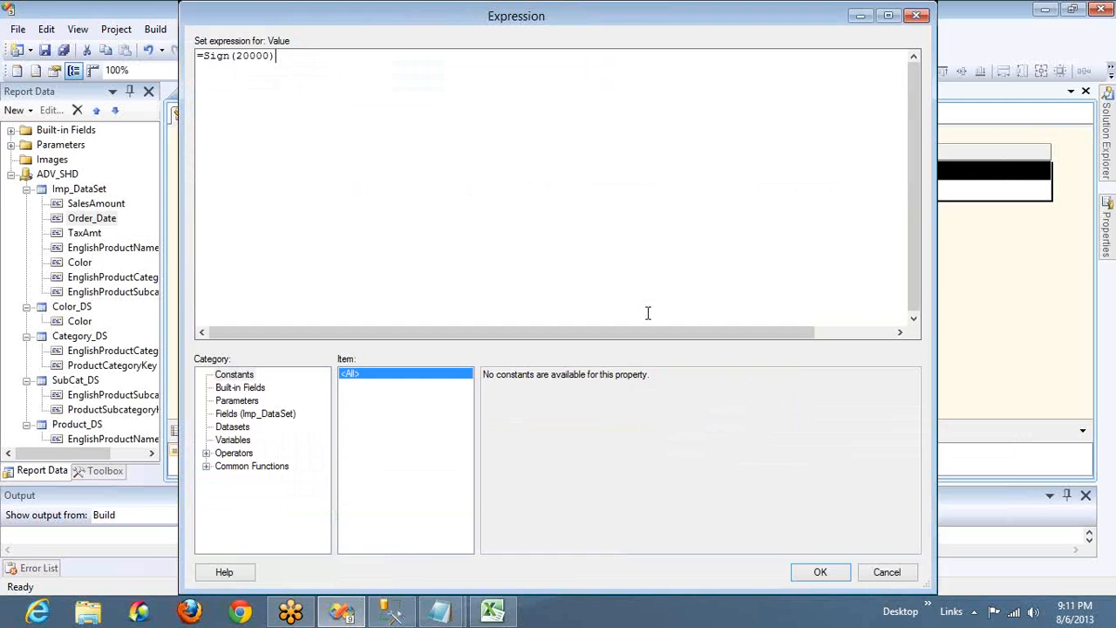
click(207, 467)
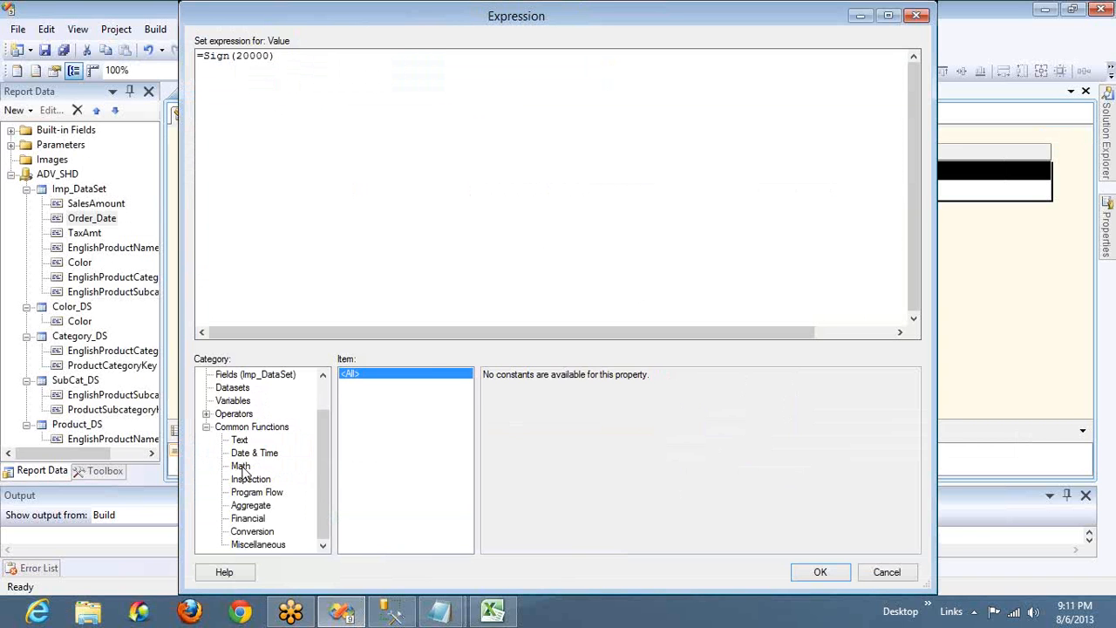
click(242, 468)
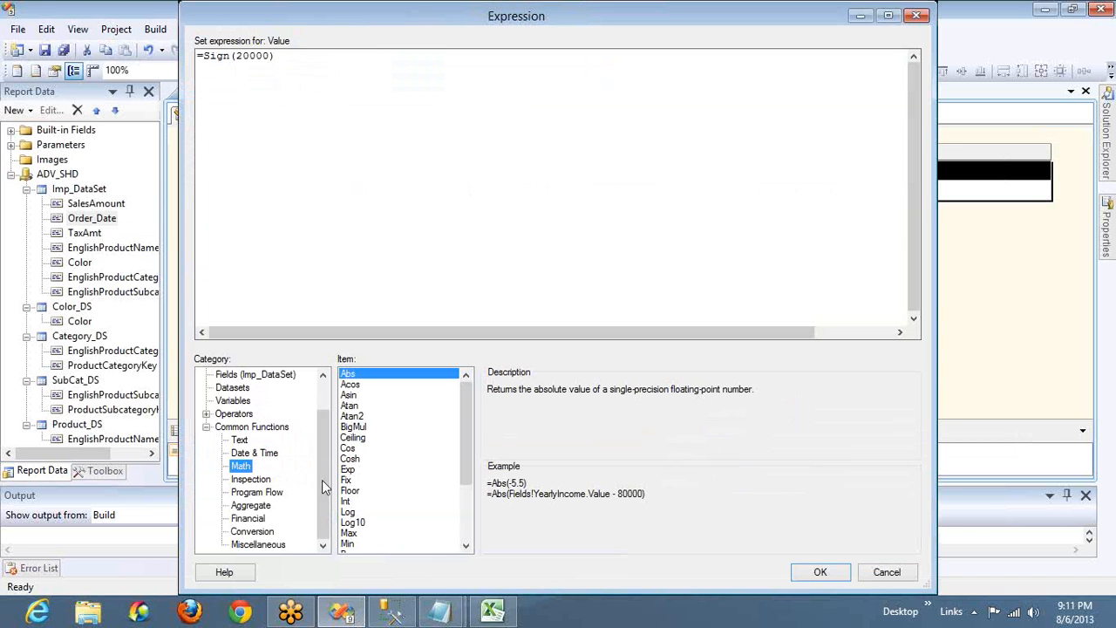
click(467, 530)
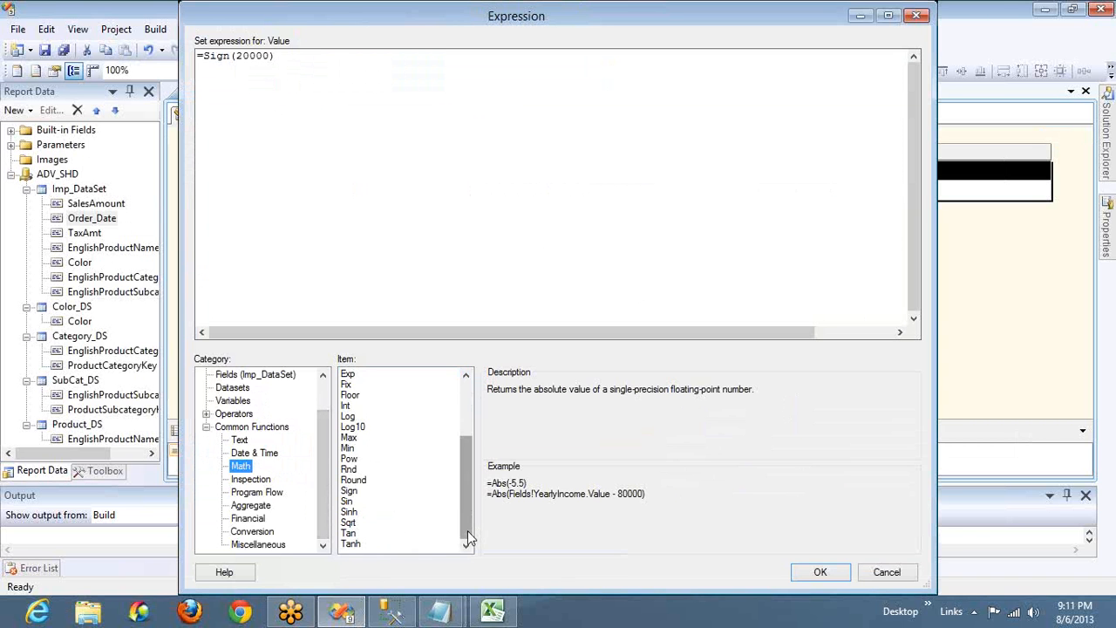
click(348, 522)
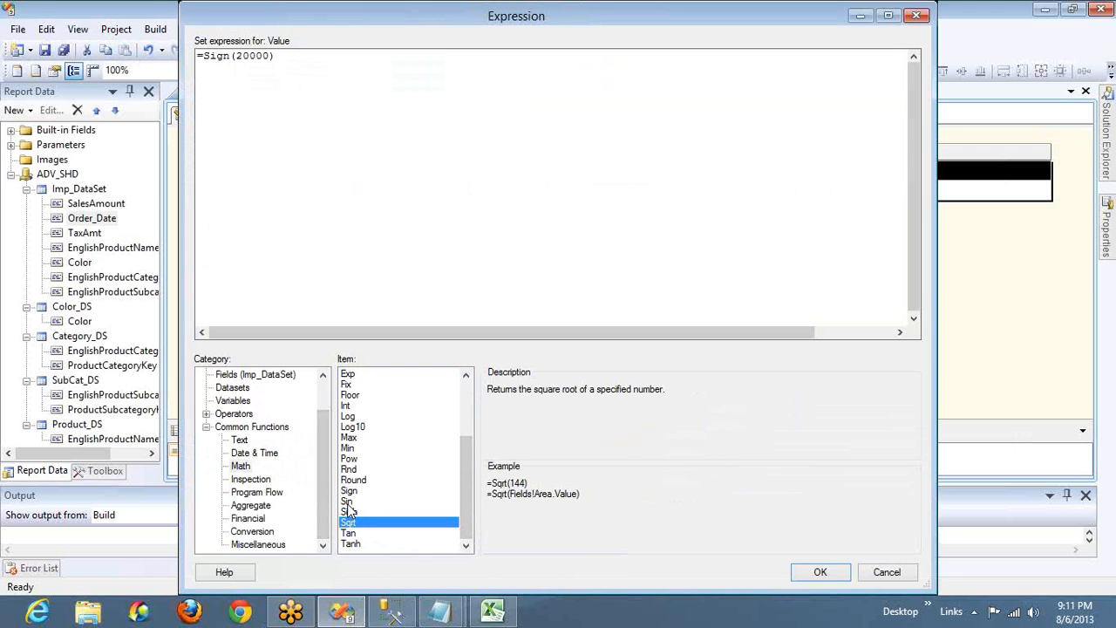
click(347, 503)
click(356, 513)
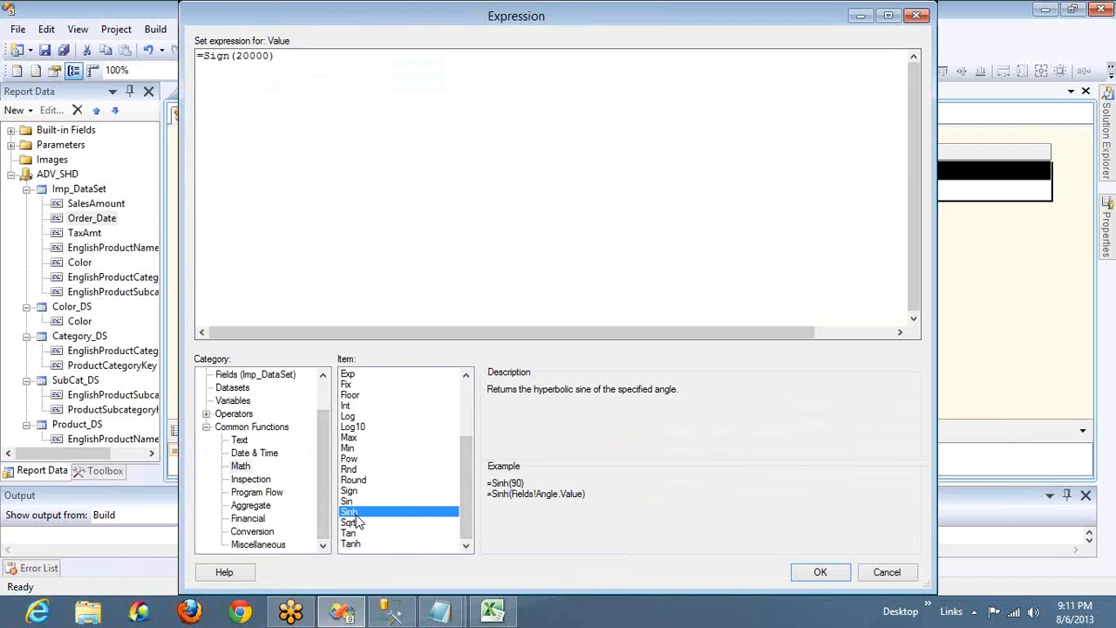
click(347, 523)
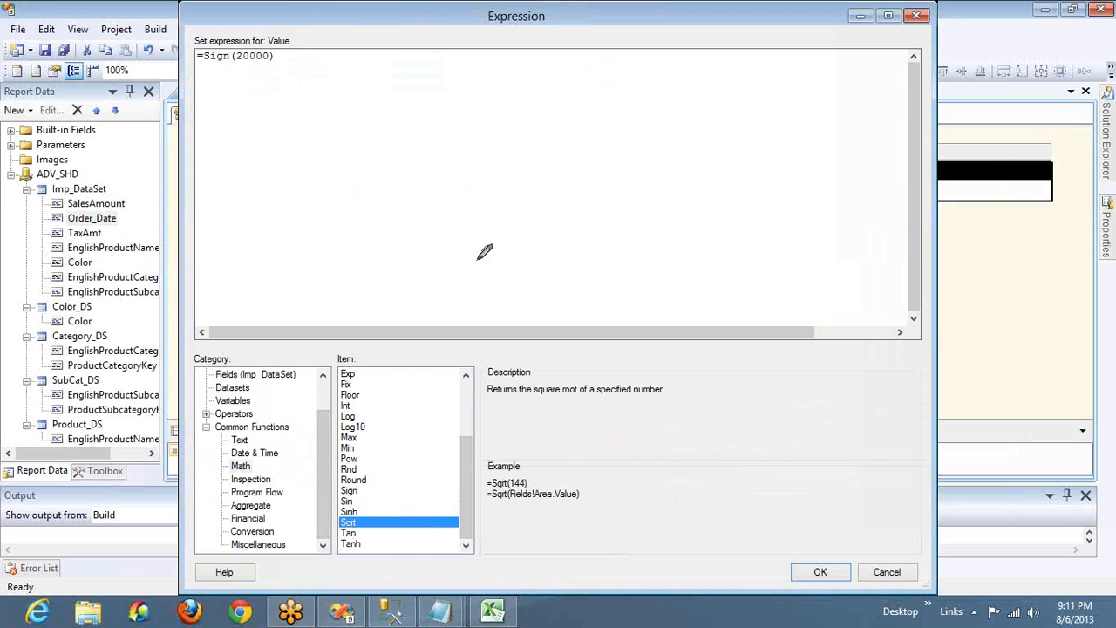
mouse_move(478, 195)
mouse_down()
mouse_move(521, 174)
mouse_move(558, 77)
mouse_up()
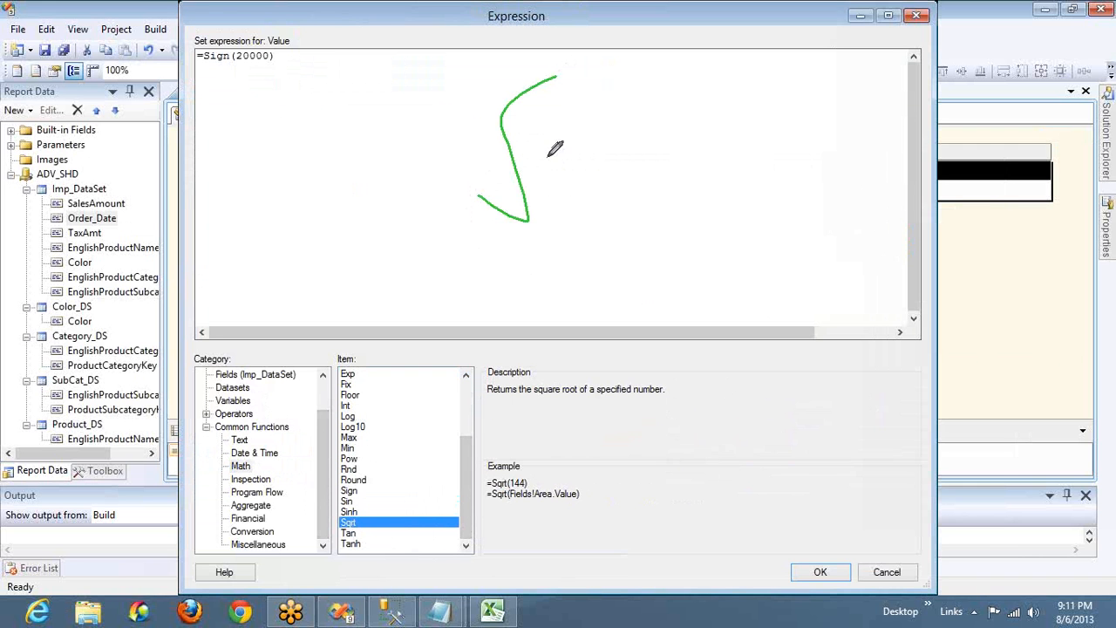
mouse_move(547, 155)
mouse_down()
mouse_move(590, 162)
mouse_move(608, 148)
mouse_up()
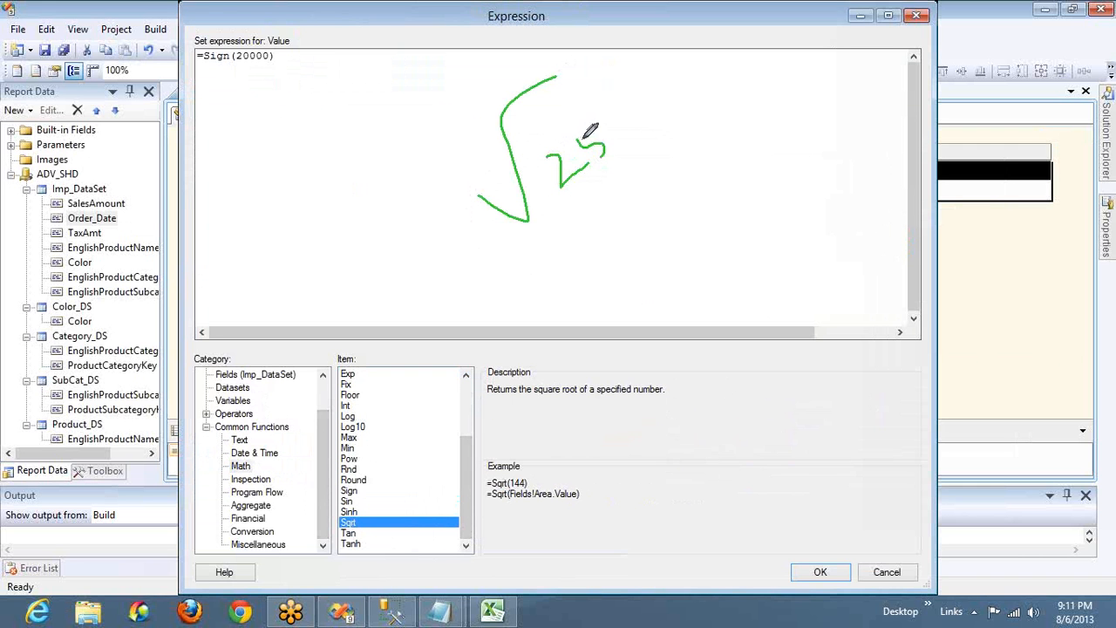
right_click(574, 135)
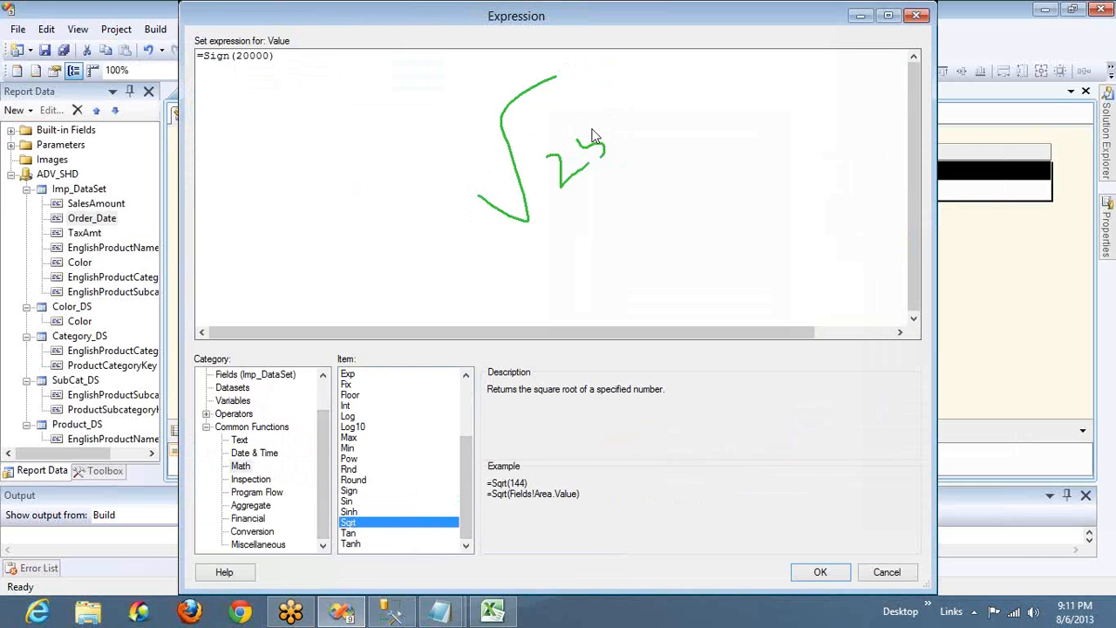
drag(577, 136, 587, 131)
mouse_move(573, 306)
mouse_down()
mouse_move(558, 254)
mouse_move(618, 211)
mouse_up()
drag(606, 270, 612, 297)
drag(616, 247, 633, 245)
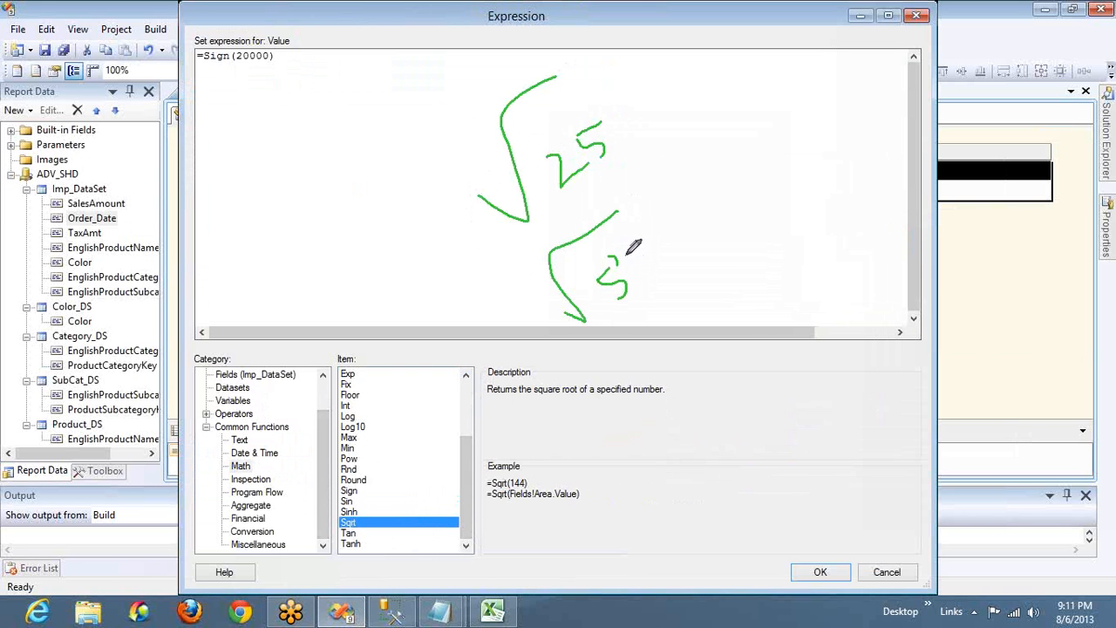
mouse_move(636, 442)
mouse_down()
mouse_move(702, 481)
mouse_move(748, 368)
mouse_up()
drag(712, 427, 723, 414)
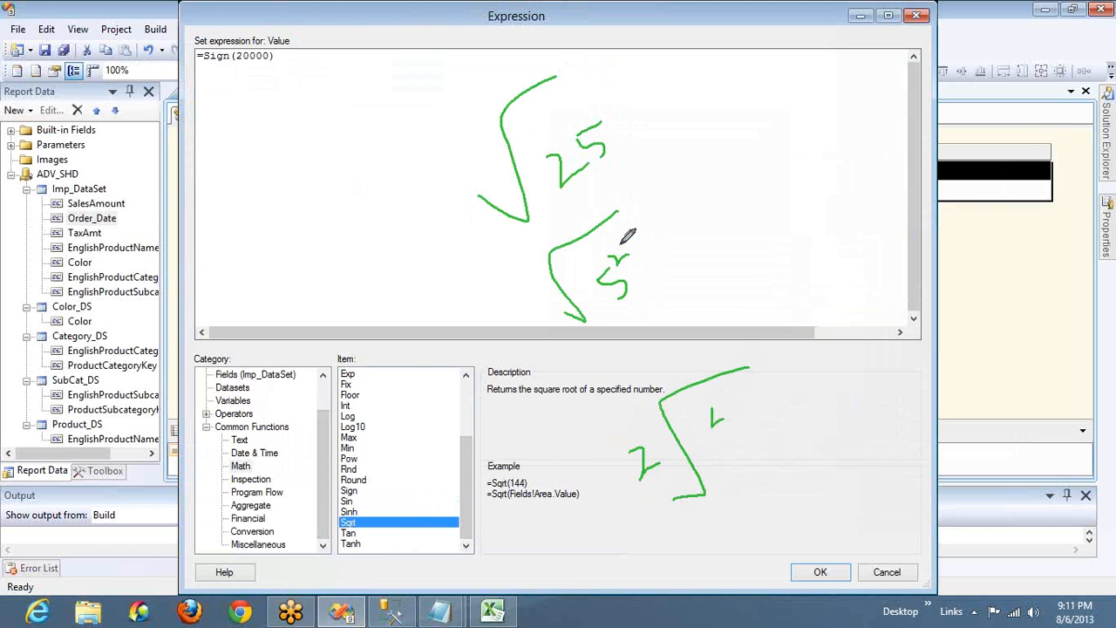
drag(620, 247, 622, 295)
drag(560, 318, 571, 237)
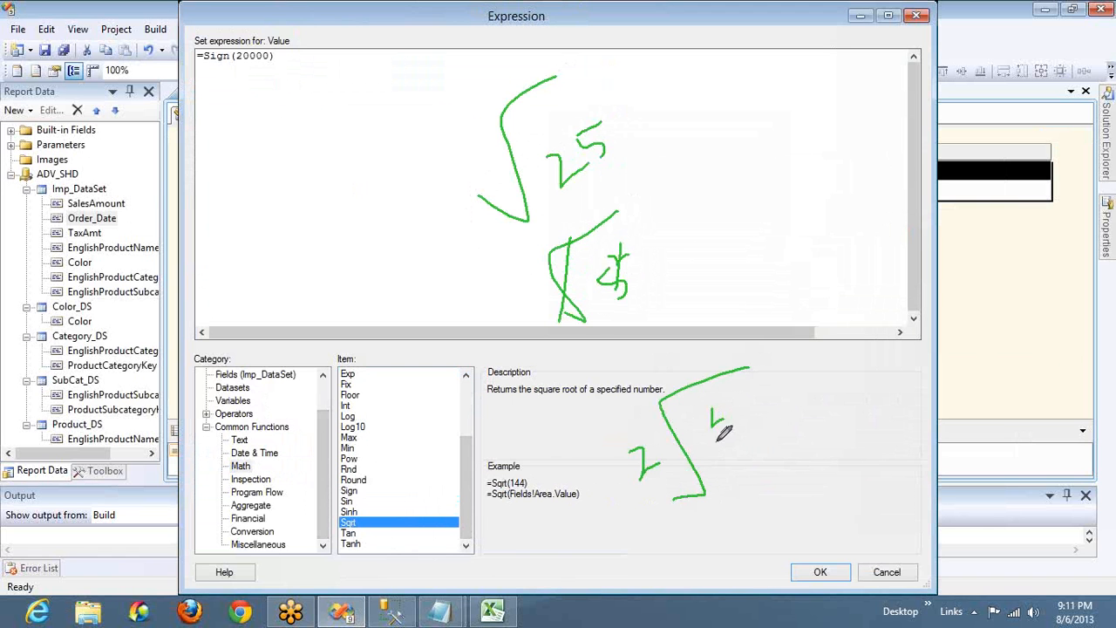
mouse_move(717, 410)
mouse_down()
mouse_move(741, 443)
mouse_move(721, 442)
mouse_up()
mouse_move(626, 453)
mouse_down()
mouse_move(690, 384)
mouse_move(722, 435)
mouse_up()
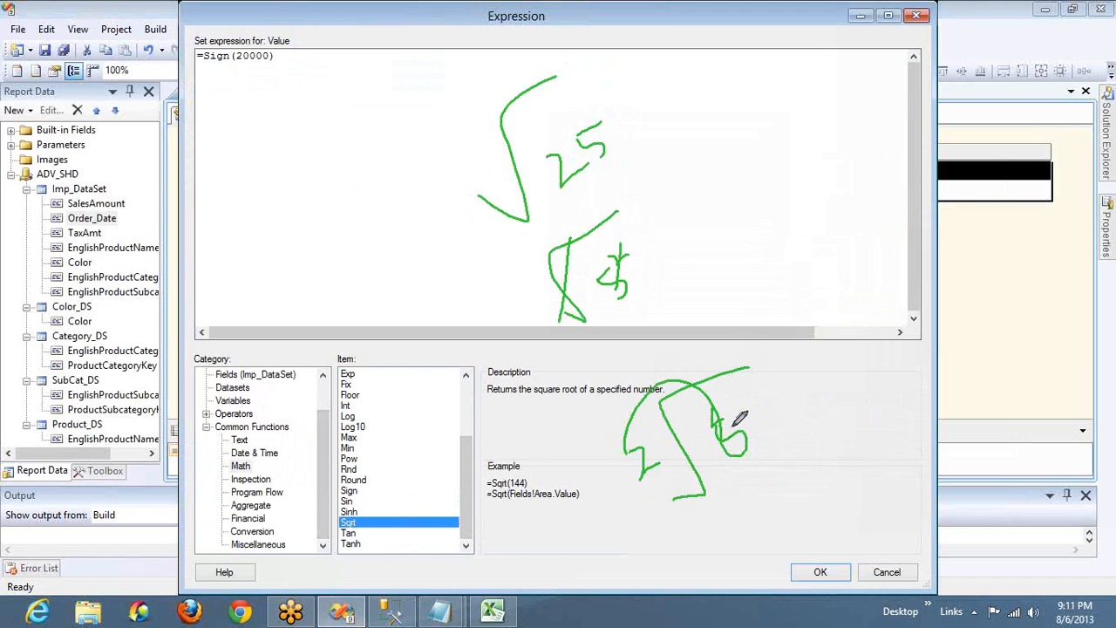
mouse_move(743, 317)
mouse_down()
mouse_move(727, 320)
mouse_move(736, 338)
mouse_move(728, 321)
mouse_up()
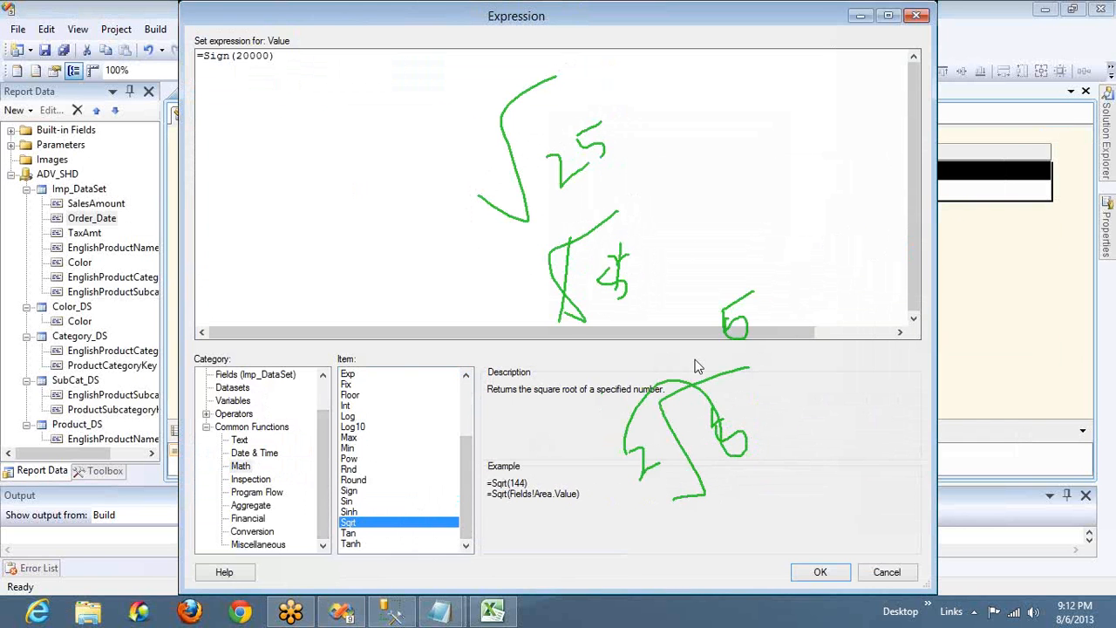
Step: Read the descriptions of the Tan and Tanh Math functions and of the Inspection functions IsArray, IsDate, IsNothing and IsNumeric
click(348, 536)
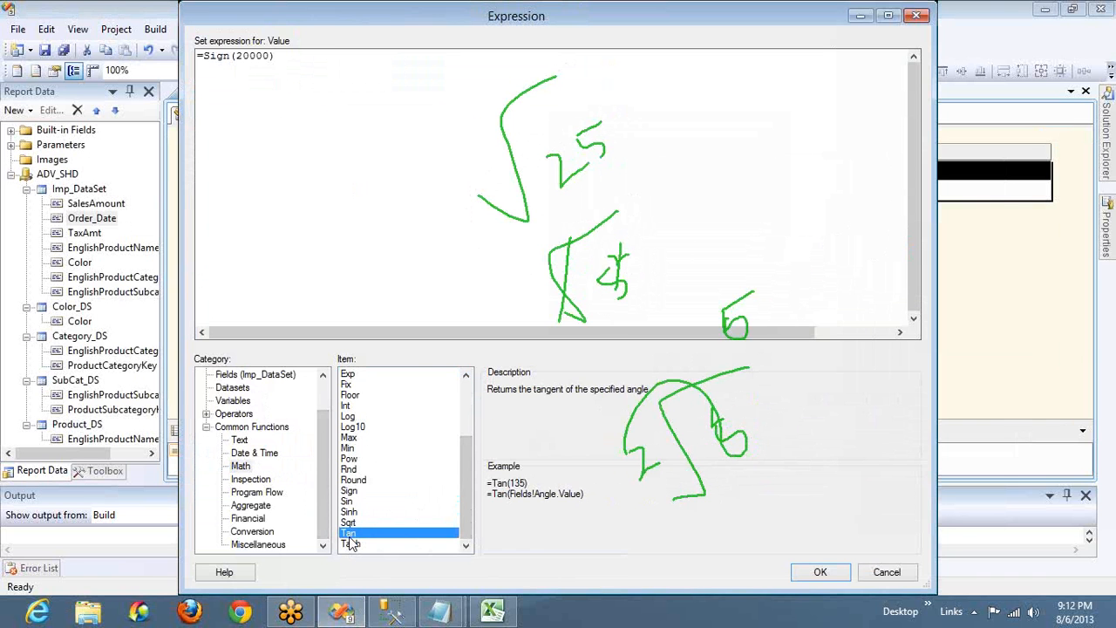
click(351, 544)
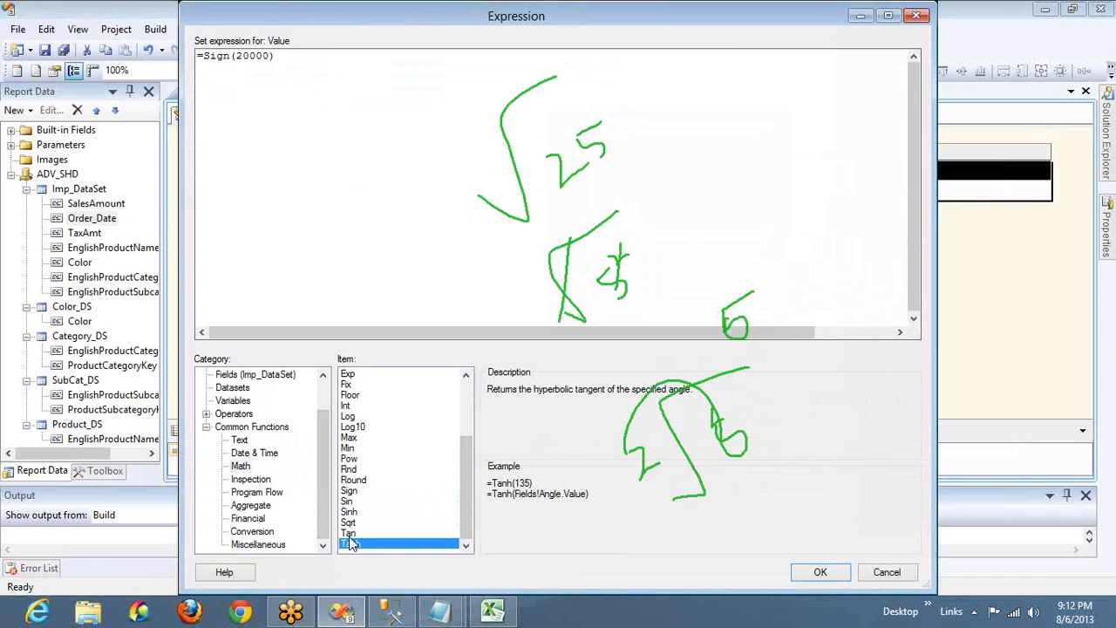
click(251, 479)
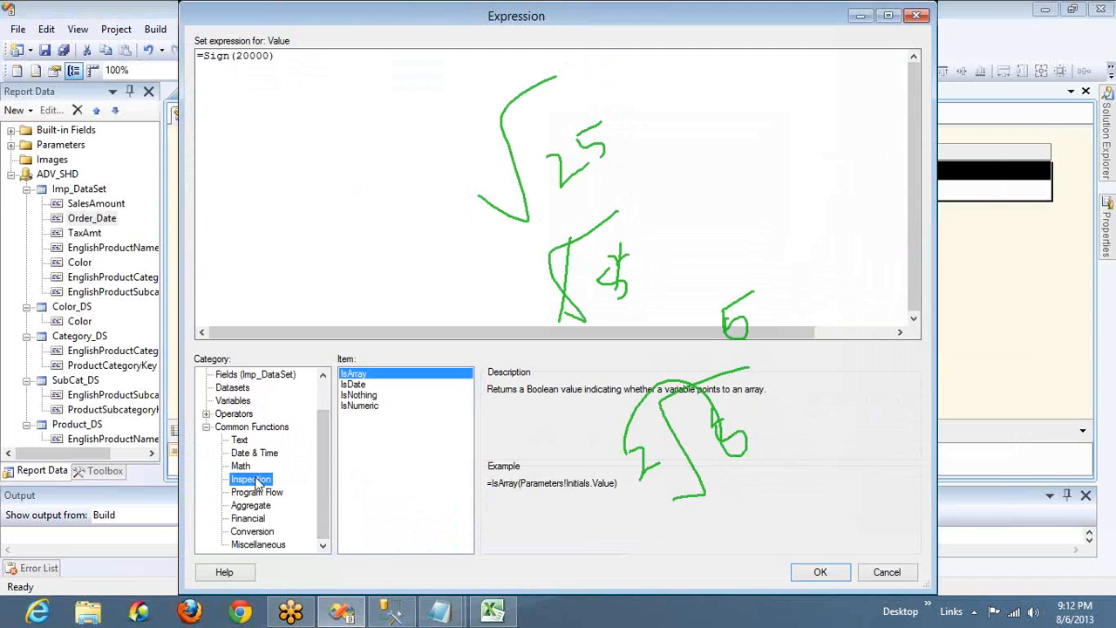
click(356, 385)
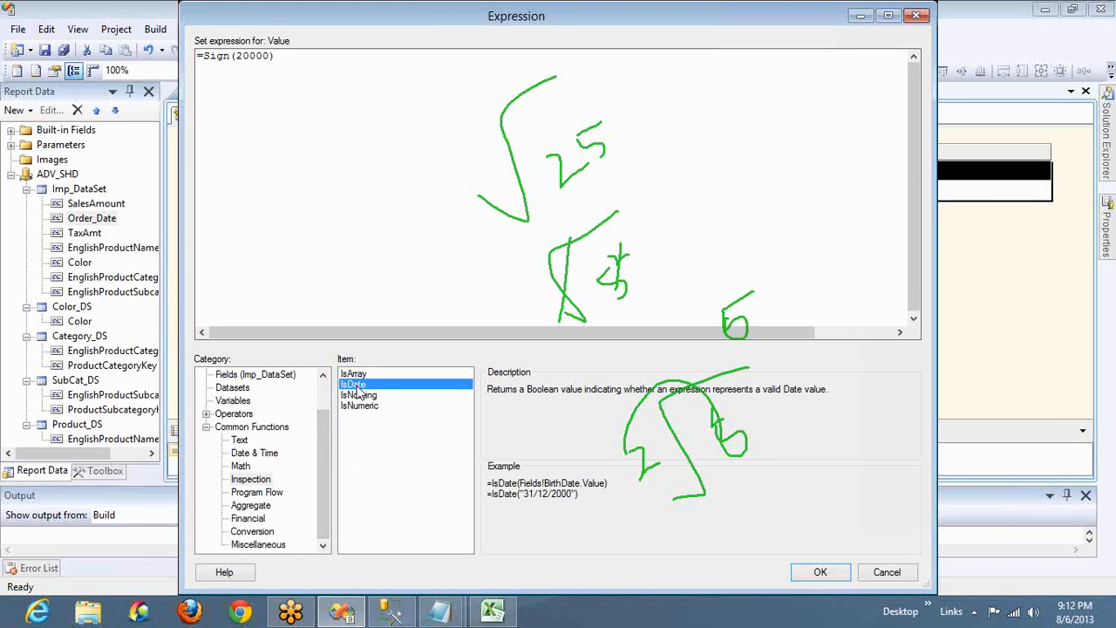
click(359, 397)
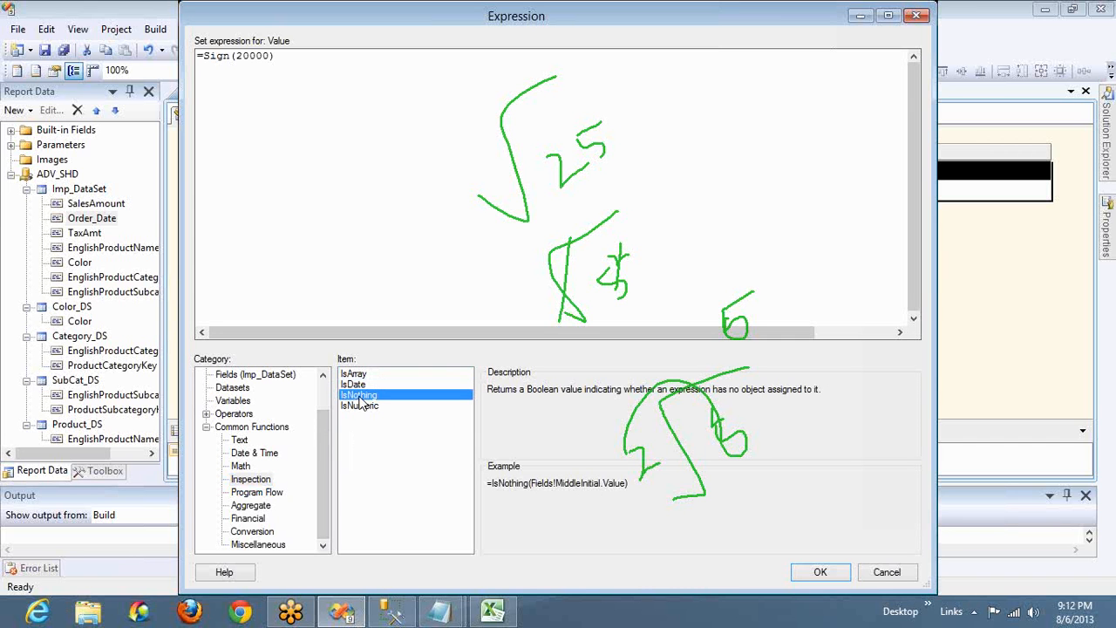
click(365, 410)
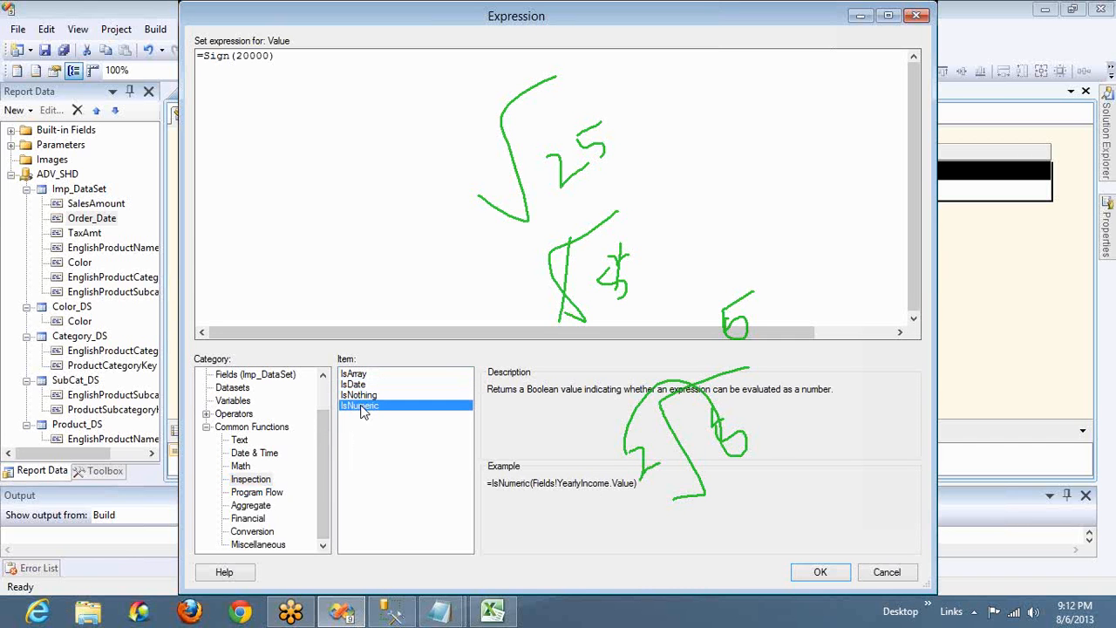
Step: Replace the Sign expression with IsNumeric on a quoted text word, apply it, preview the report and clear the drawn annotations
click(301, 55)
key(ctrl+a)
key(shift+Right)
text(IsNumeric())
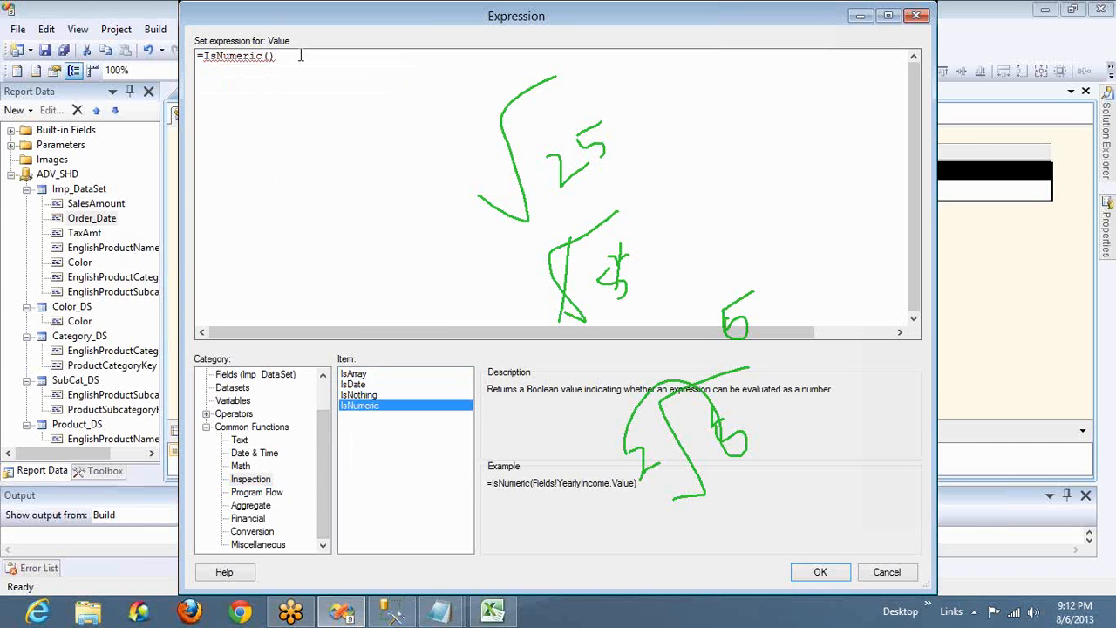
key(Left)
text("roop")
click(818, 575)
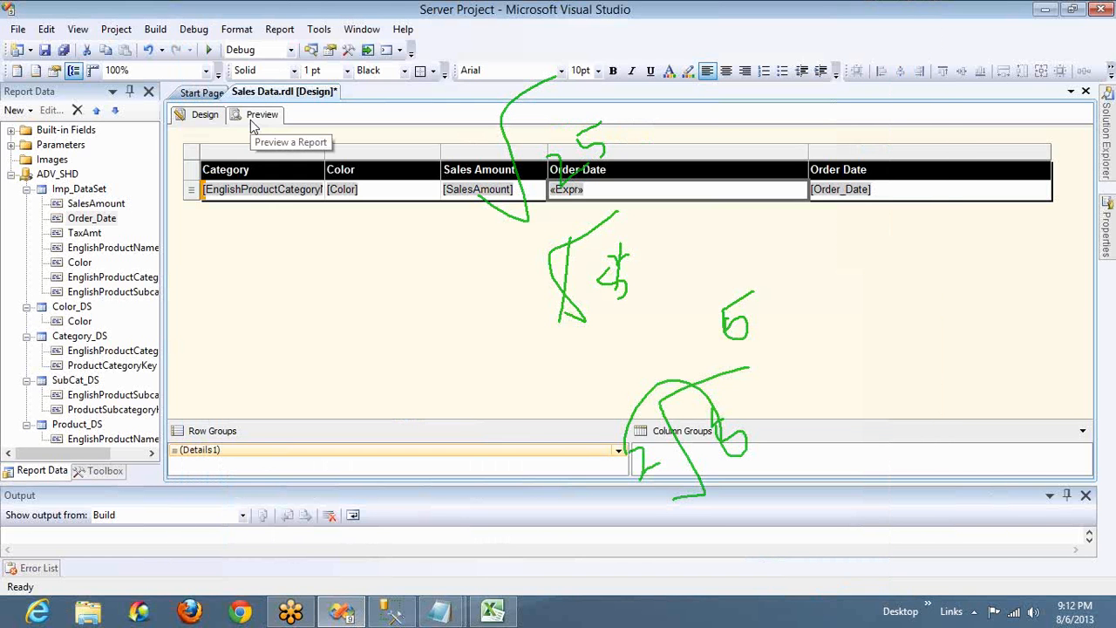
click(251, 119)
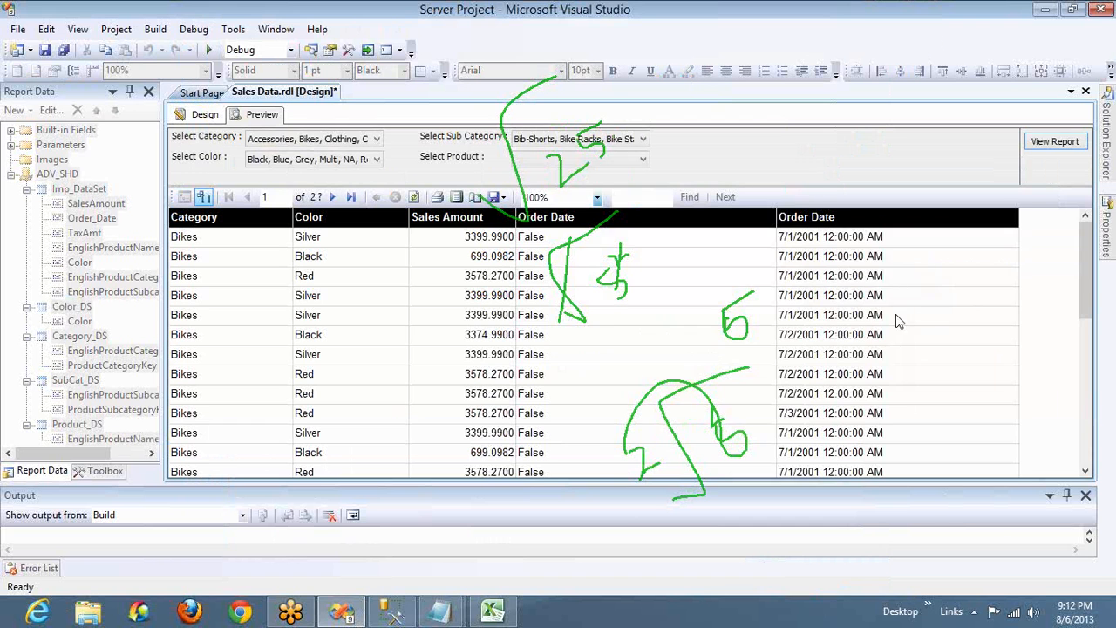
key(Escape)
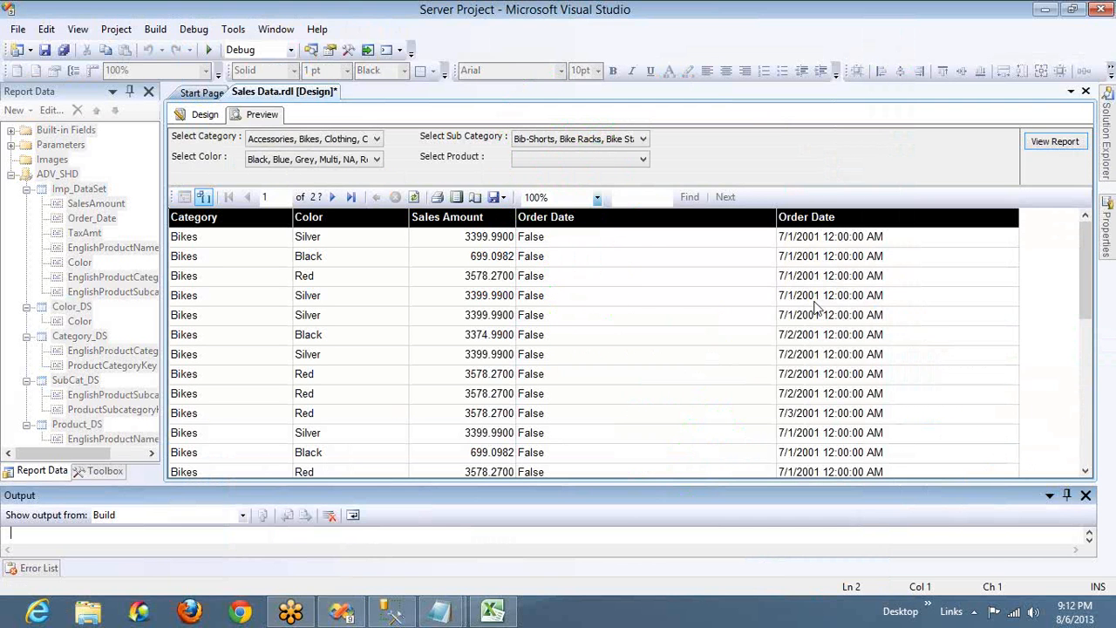
click(536, 247)
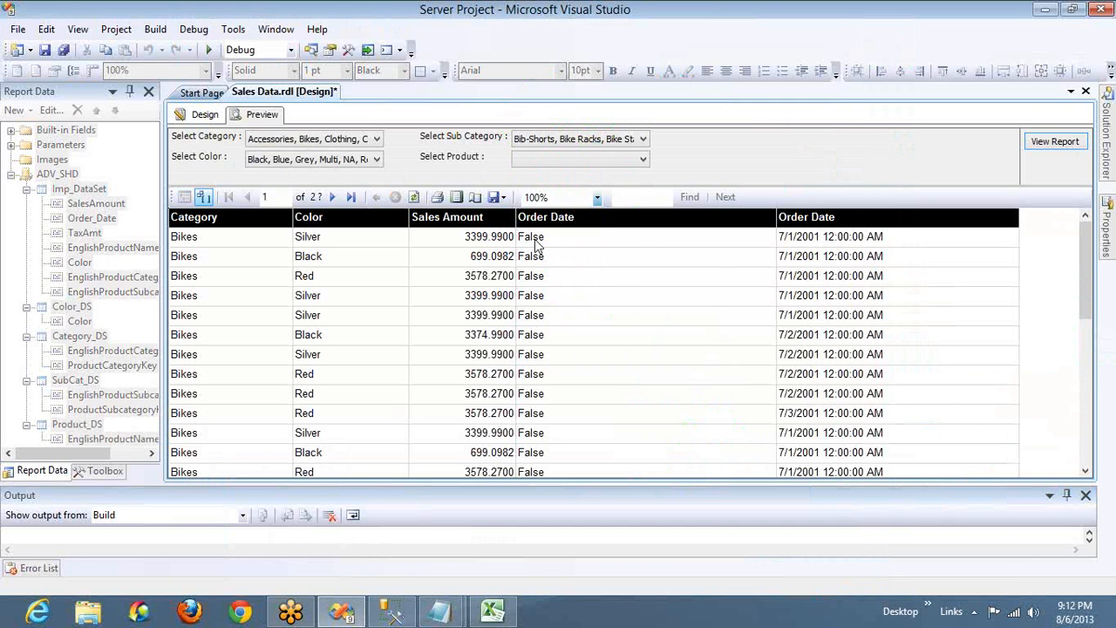
Step: Reopen the IsNumeric expression in the design, change its argument so it reads =IsNumeric(24), apply it and preview the report
click(205, 115)
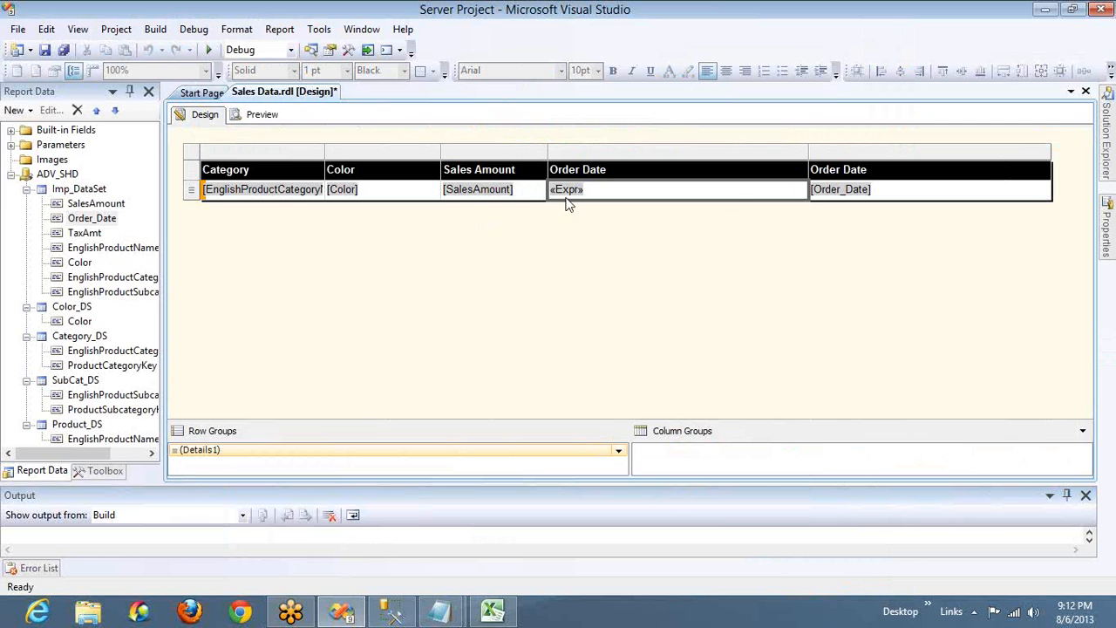
click(567, 196)
right_click(620, 193)
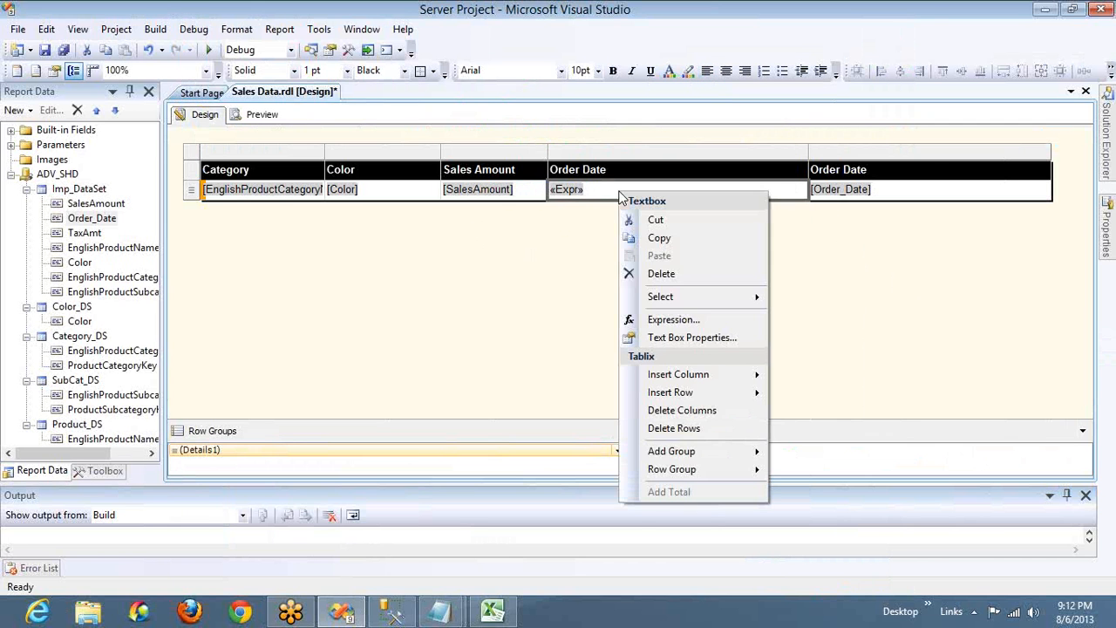
click(687, 319)
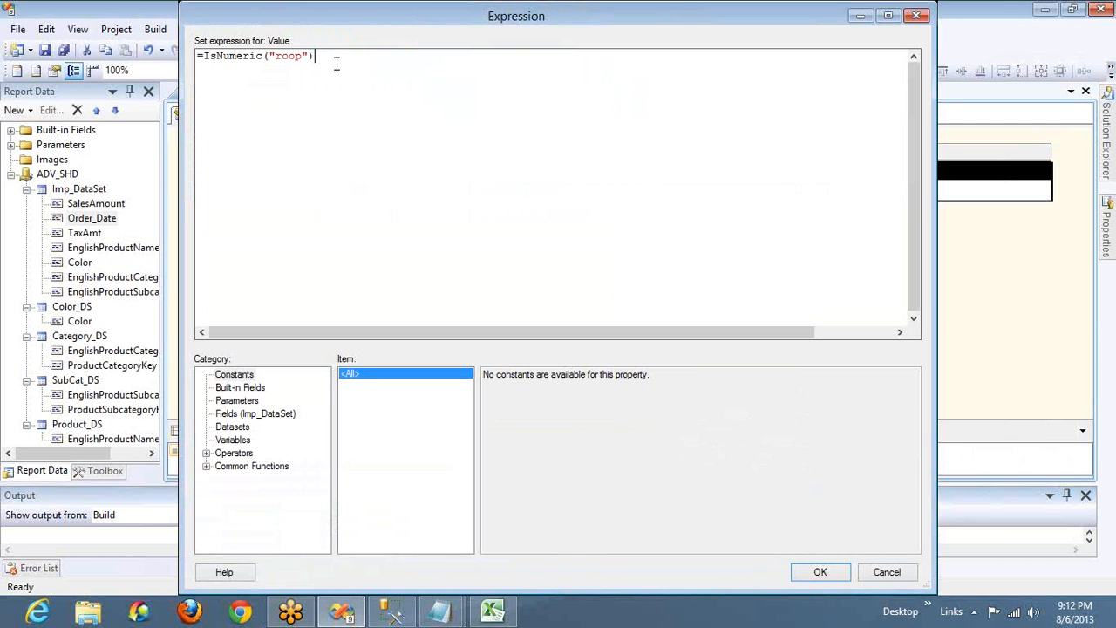
key(shift+Left)
key(shift+Left)
key(shift+Left)
key(shift+Left)
key(shift+Left)
key(shift+Left)
text(24)
click(796, 576)
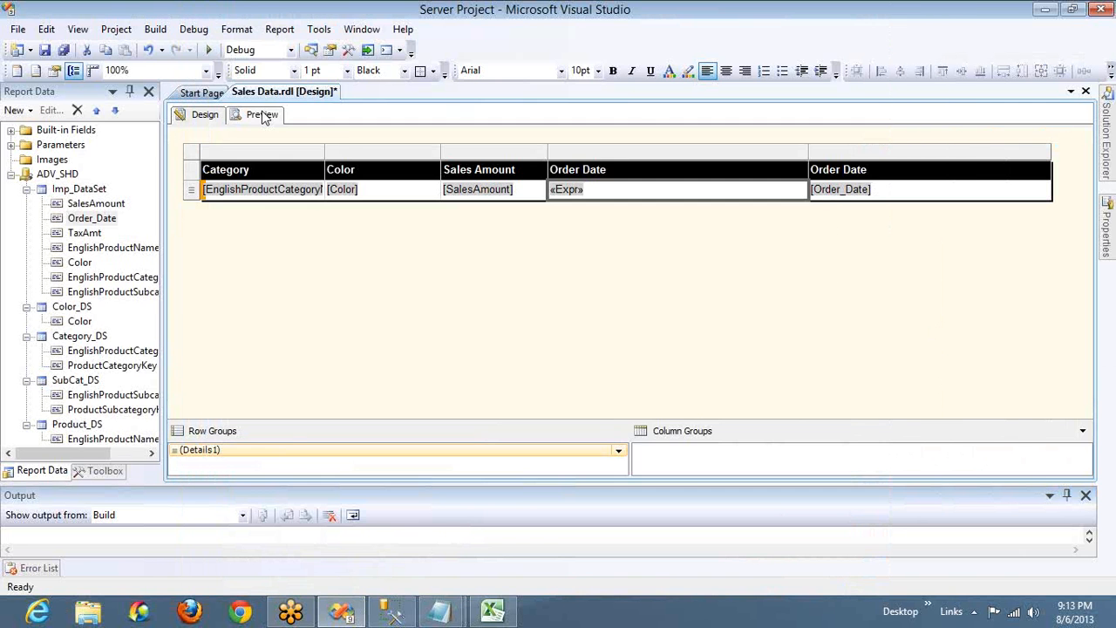
click(261, 115)
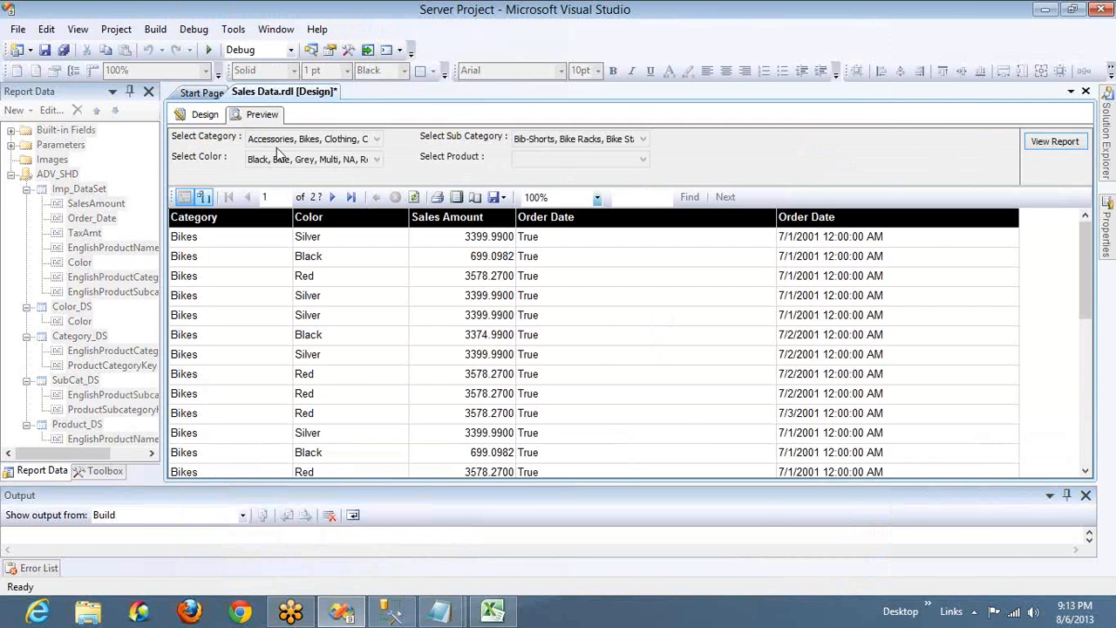
Step: Reopen the IsNumeric expression in the design, clear its argument and list the Math functions
click(210, 119)
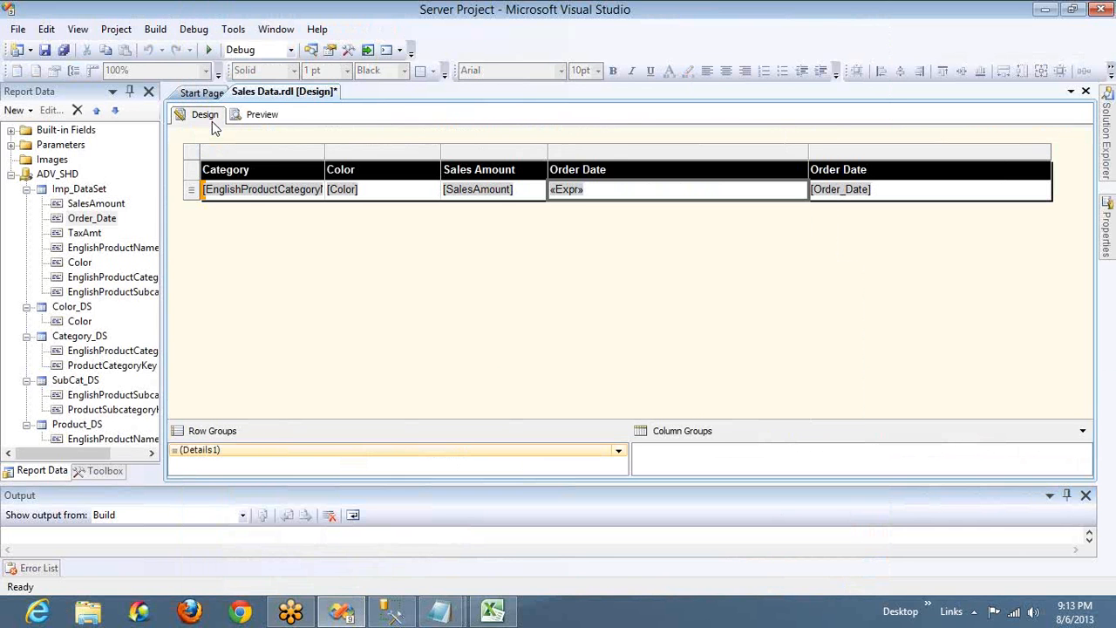
click(511, 192)
right_click(590, 190)
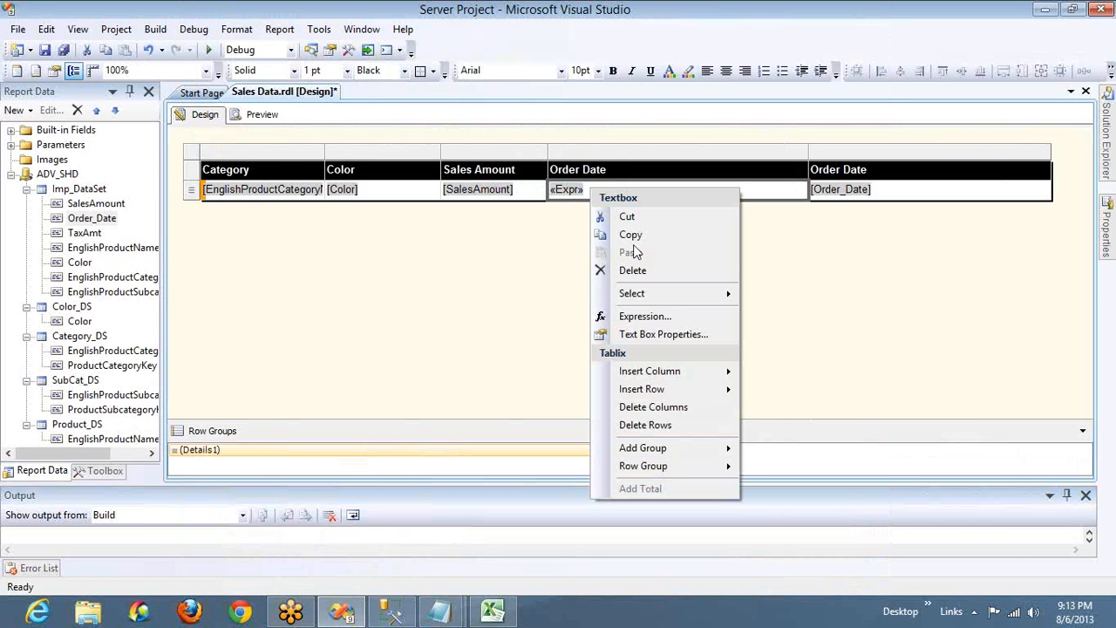
click(645, 316)
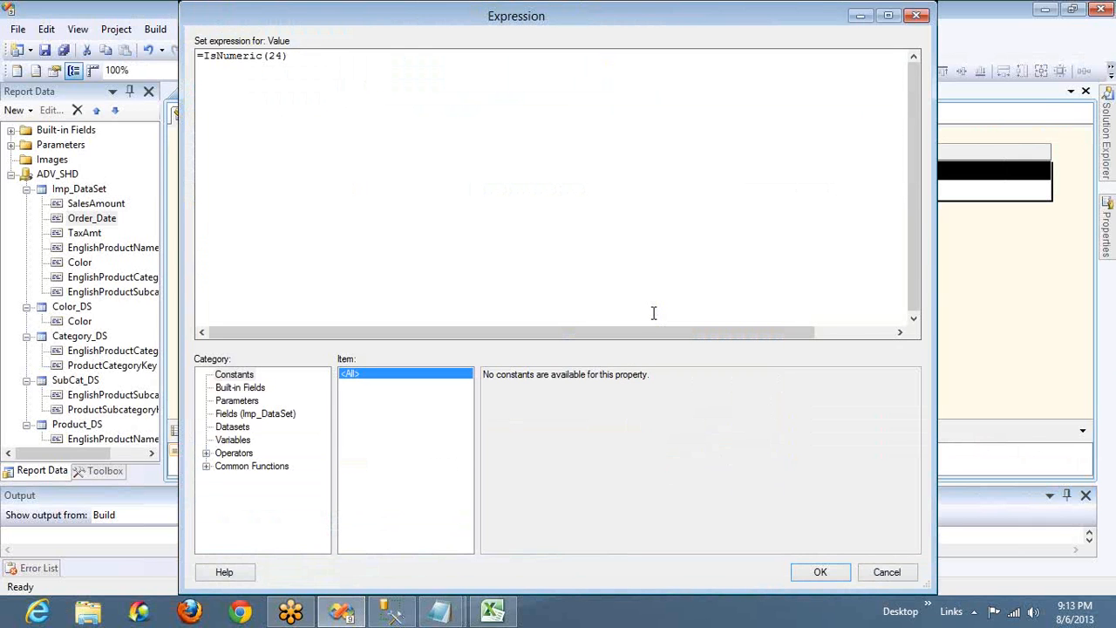
key(BackSpace)
key(BackSpace)
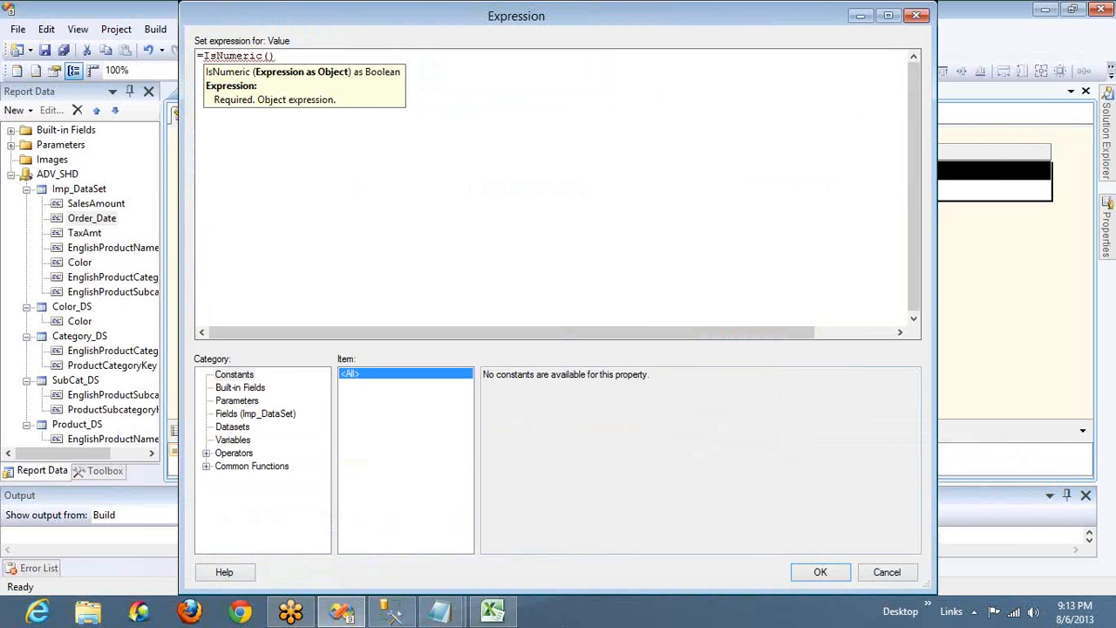
click(206, 466)
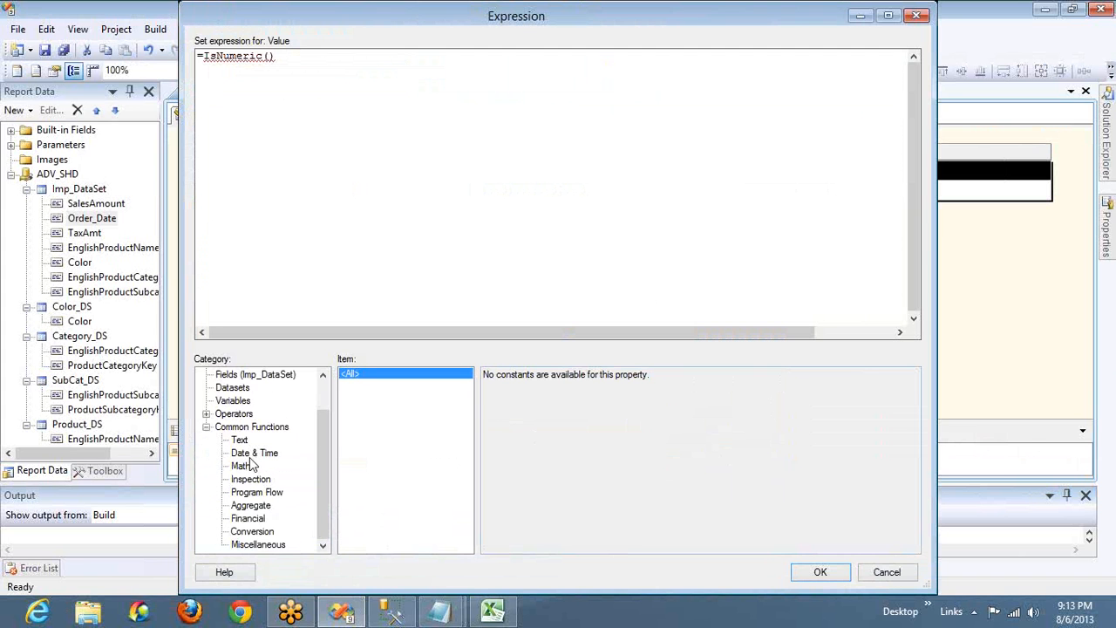
click(240, 467)
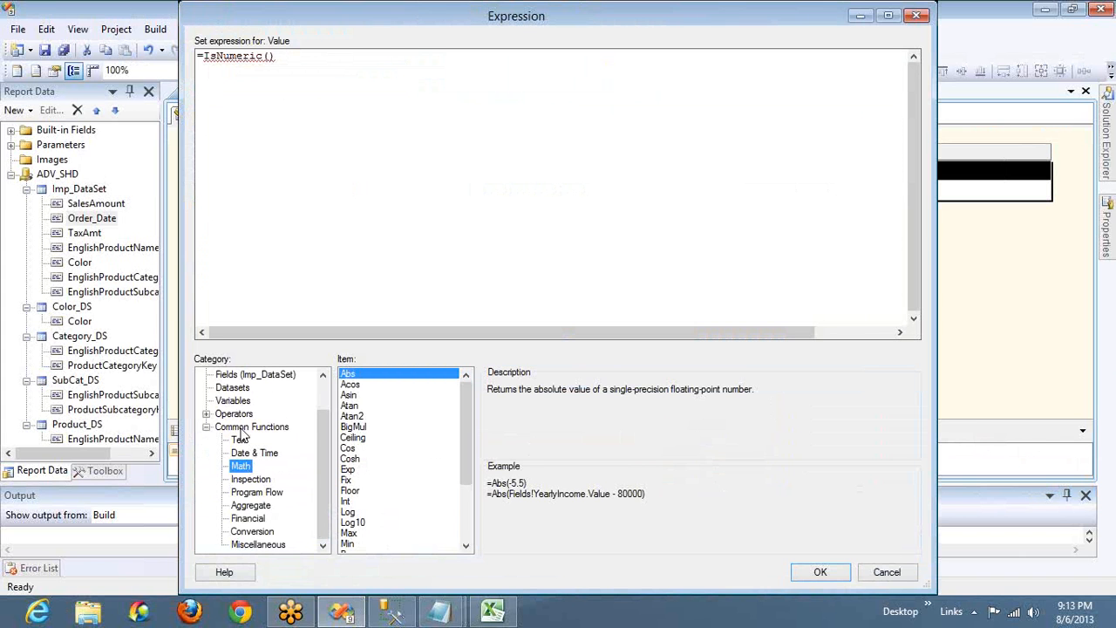
Step: Replace the whole expression with the start of a conditional, =iif(isdate(field.vale) = false,
click(382, 79)
key(ctrl+a)
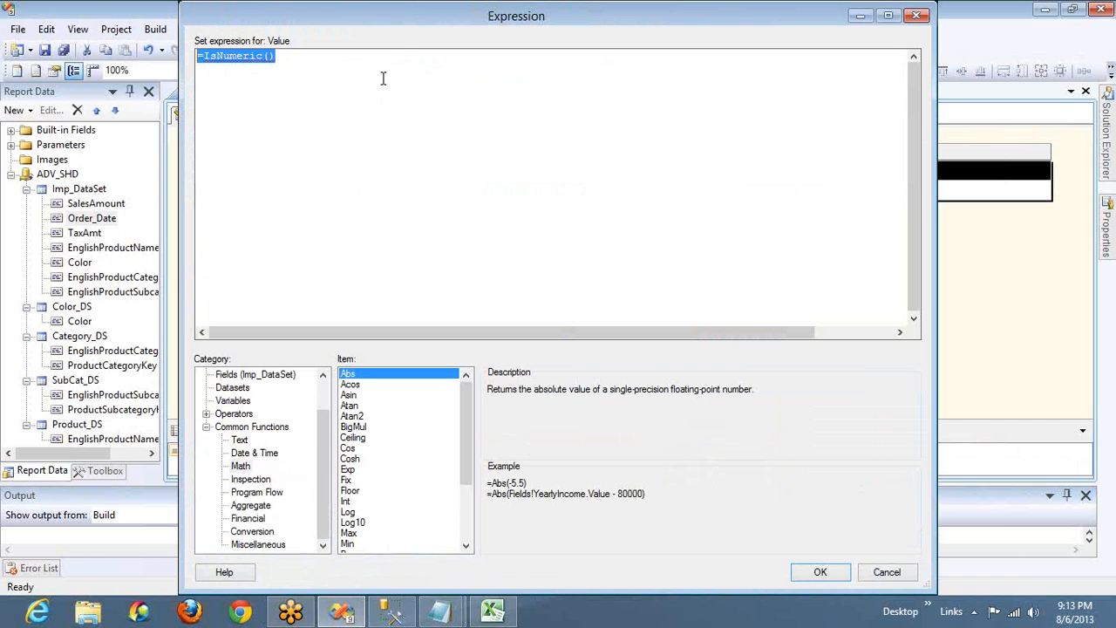
text(=iif(i)
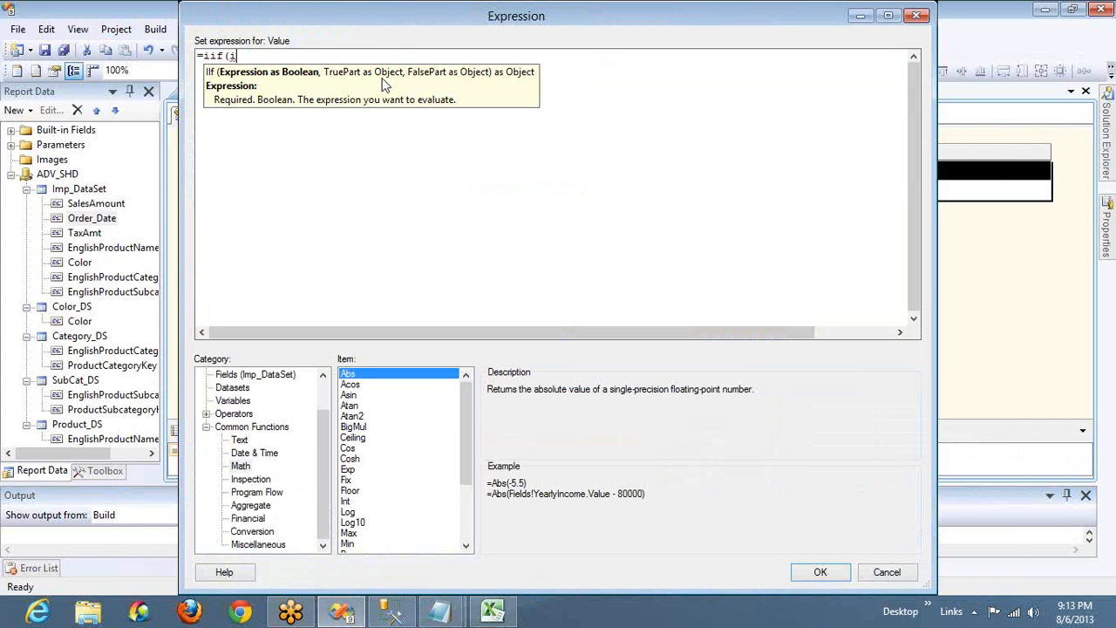
text(sdate(fiel))
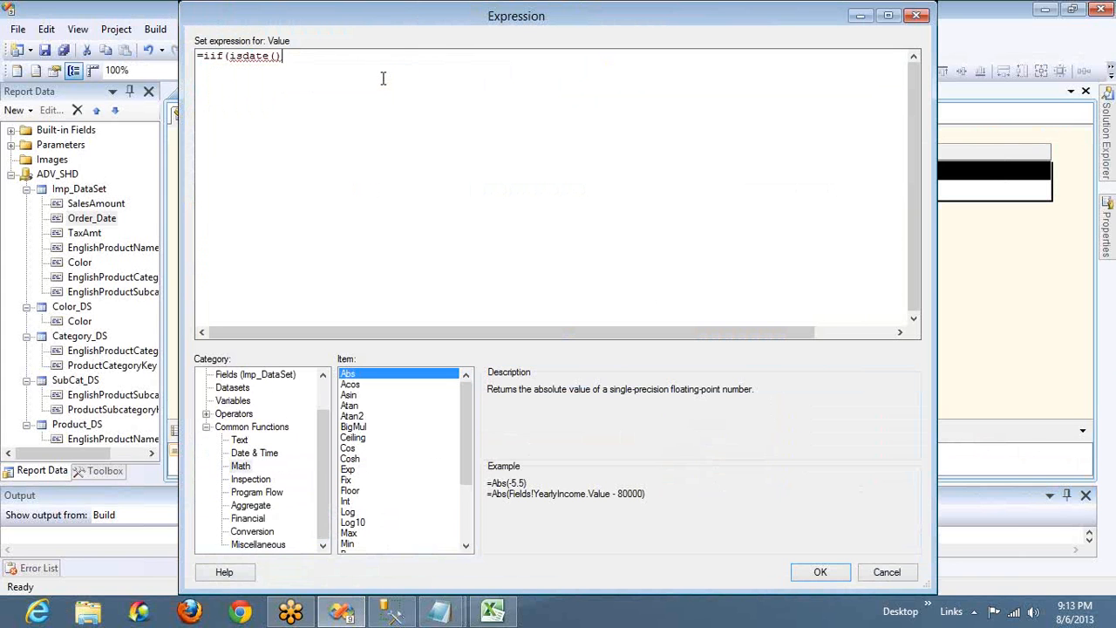
key(Left)
text(field.vale)
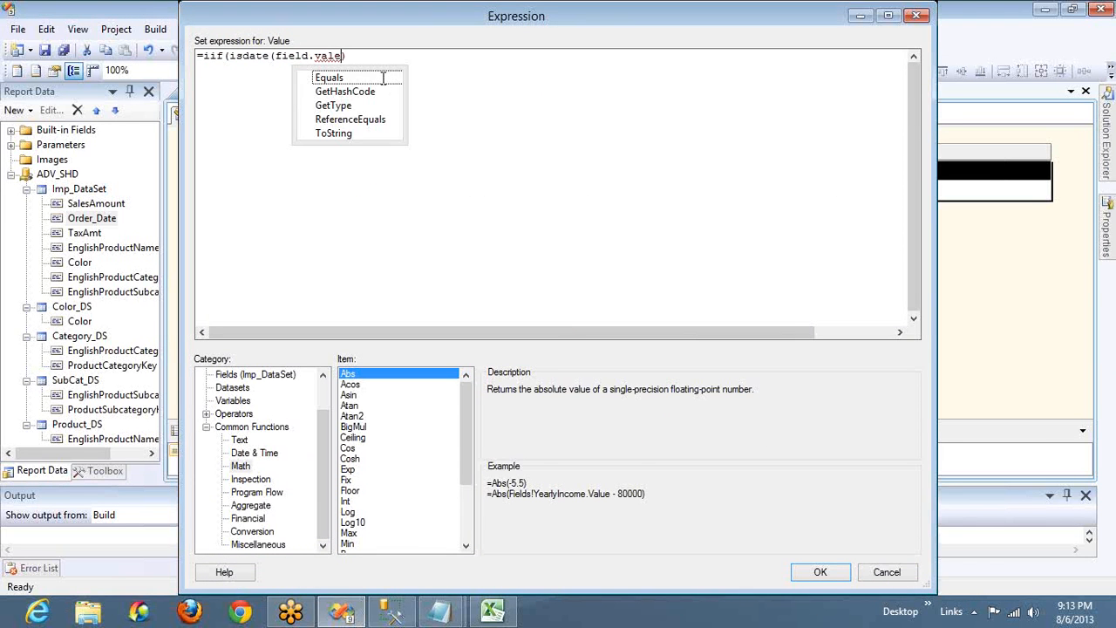
key(End)
text(= fals)
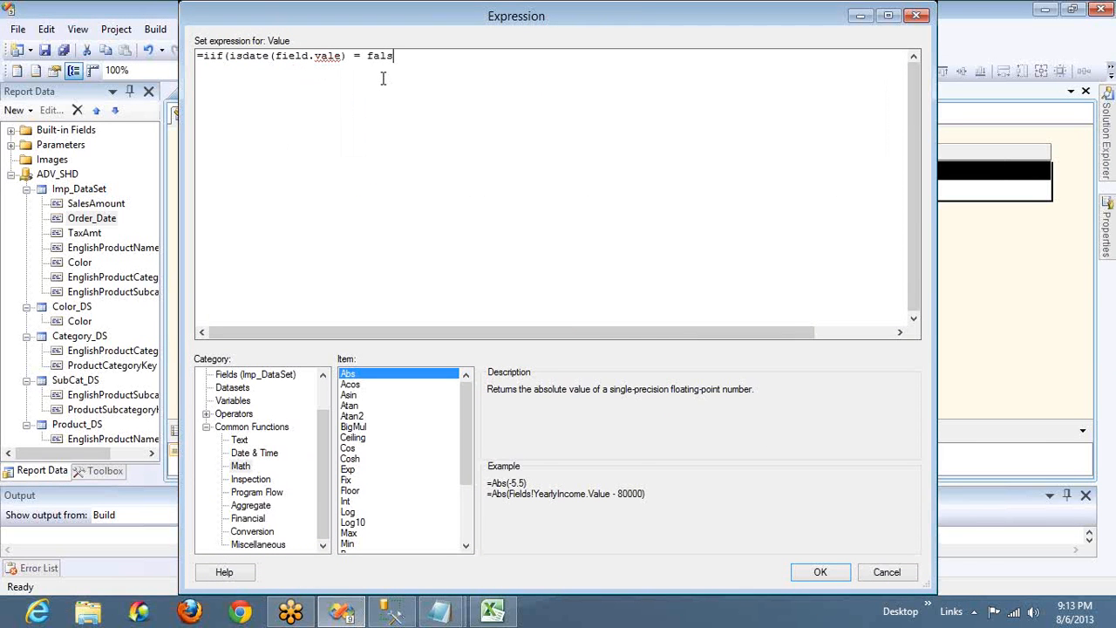
text(e,)
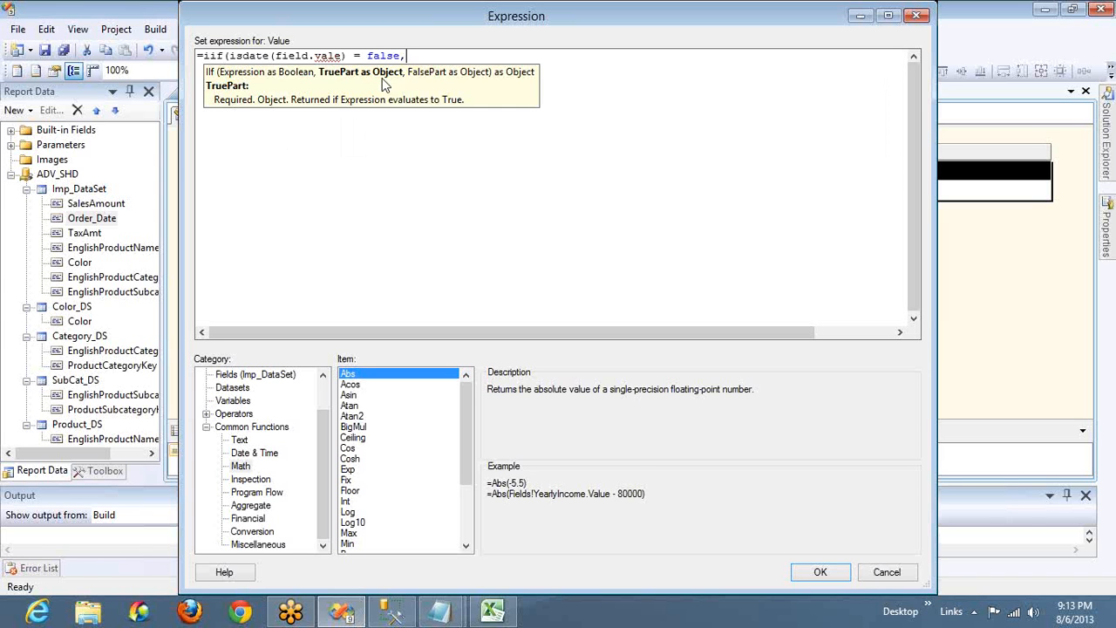
Step: Complete the iif expression with "" as the true part and Month(field.value) as the false part
text(,Month)
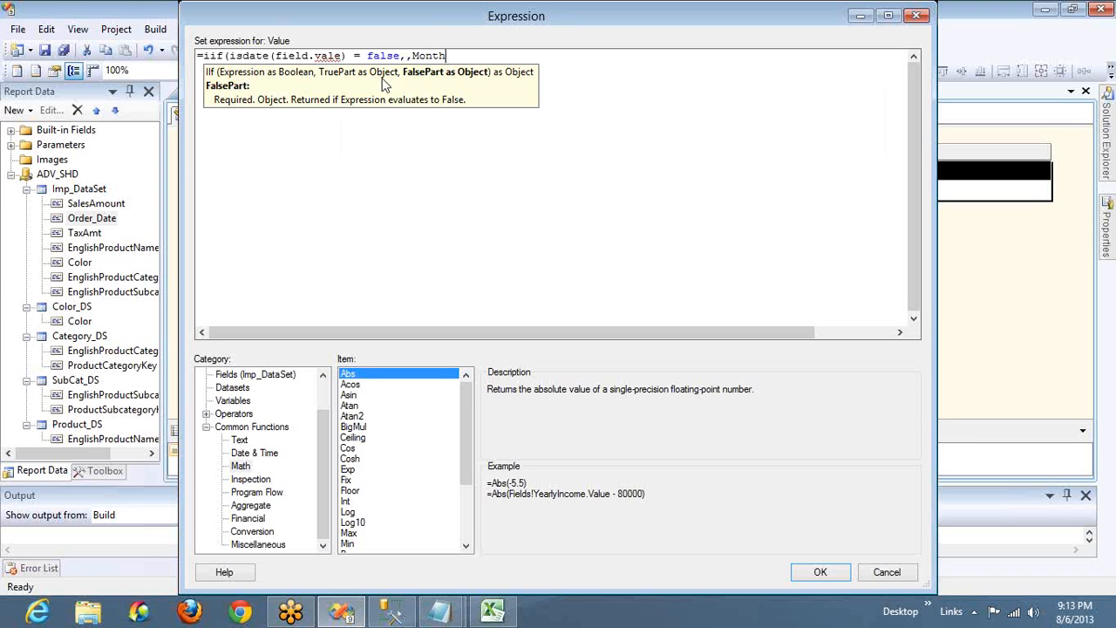
text(())
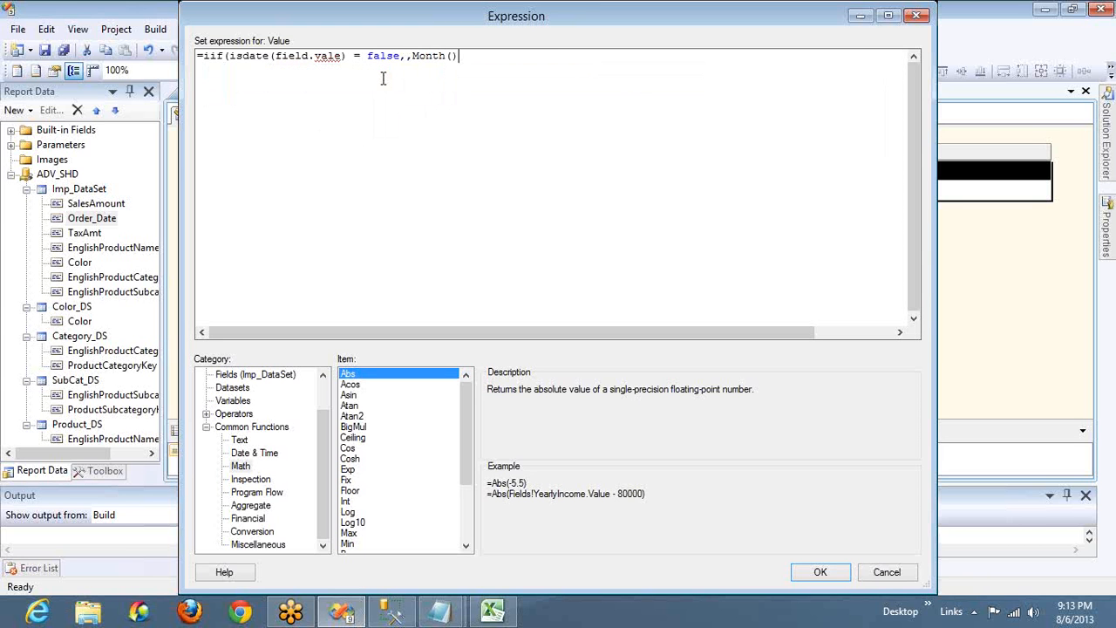
key(Left)
text(field.value)
key(Right)
text())
click(406, 55)
text("")
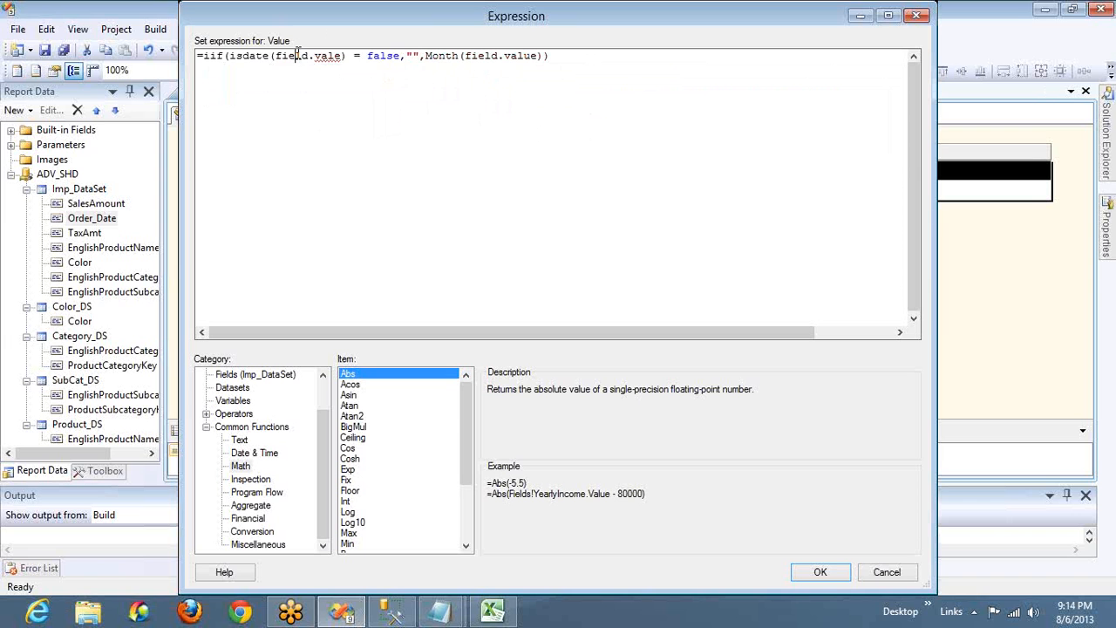
Step: Review the false, "" and Month parts of the iif expression and list the Inspection and Program Flow functions
double_click(381, 56)
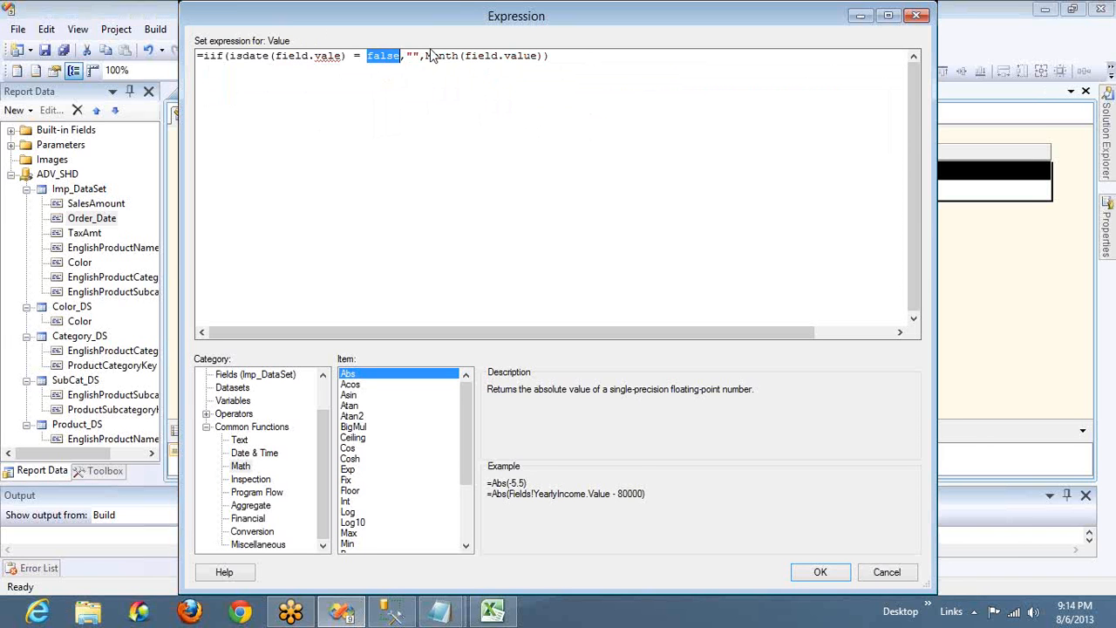
click(414, 56)
double_click(413, 55)
double_click(442, 56)
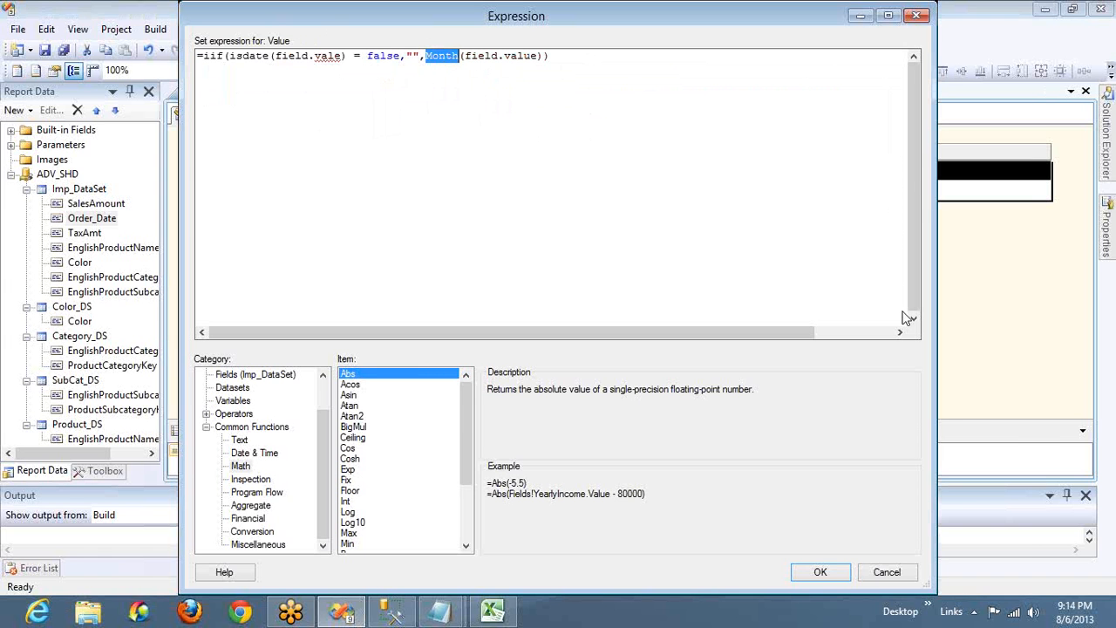
click(251, 482)
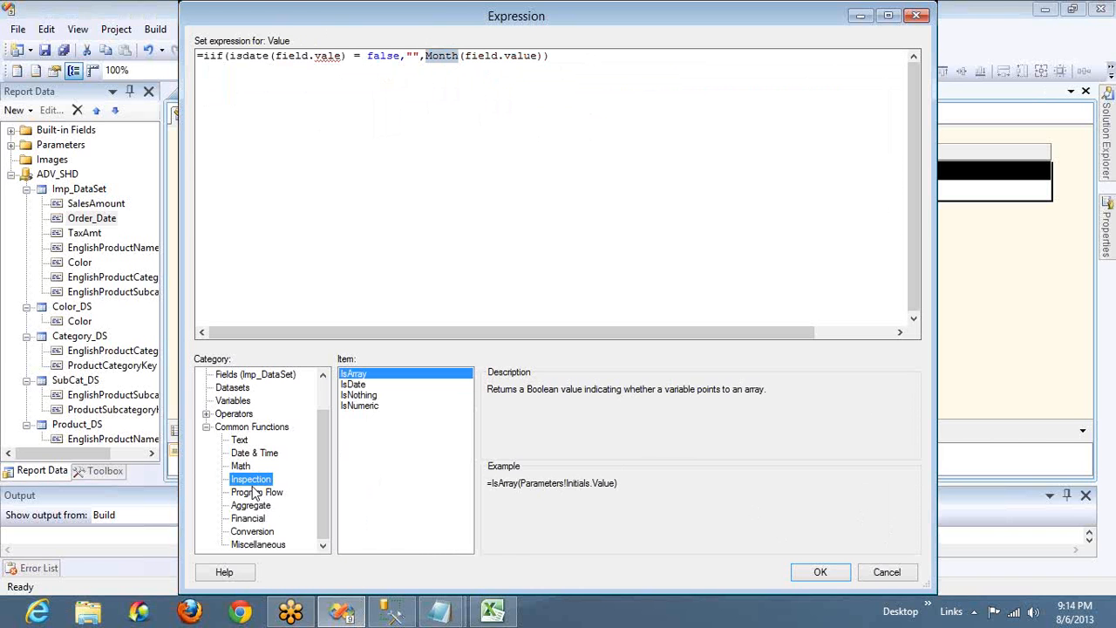
click(260, 495)
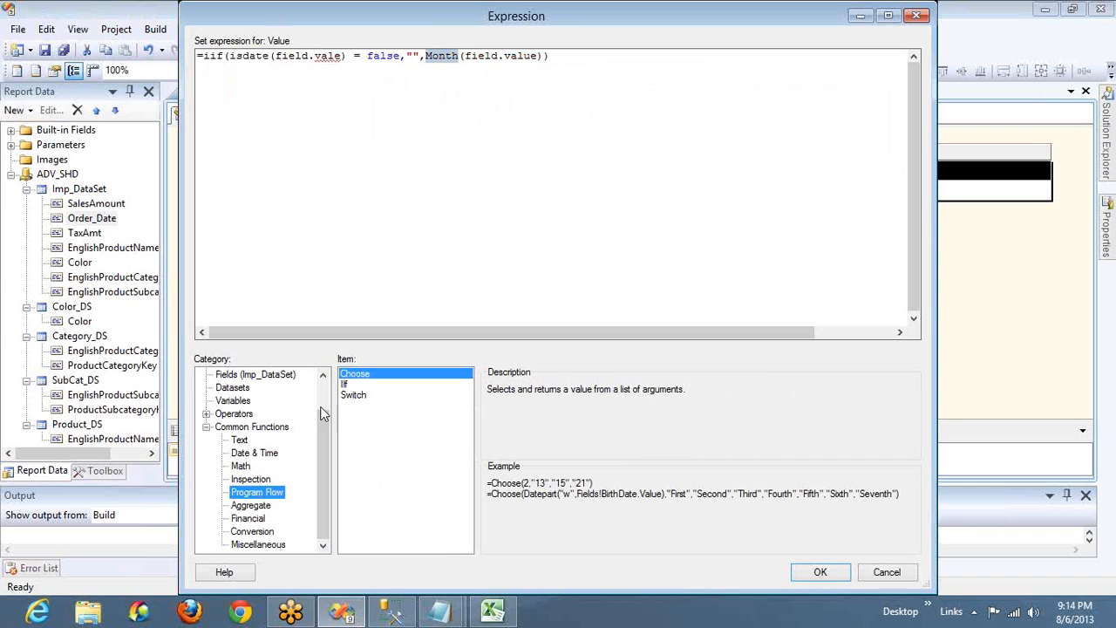
Step: Replace the whole expression with the Choose example =Choose(2,"13","15","21"), apply it and preview the report
click(352, 386)
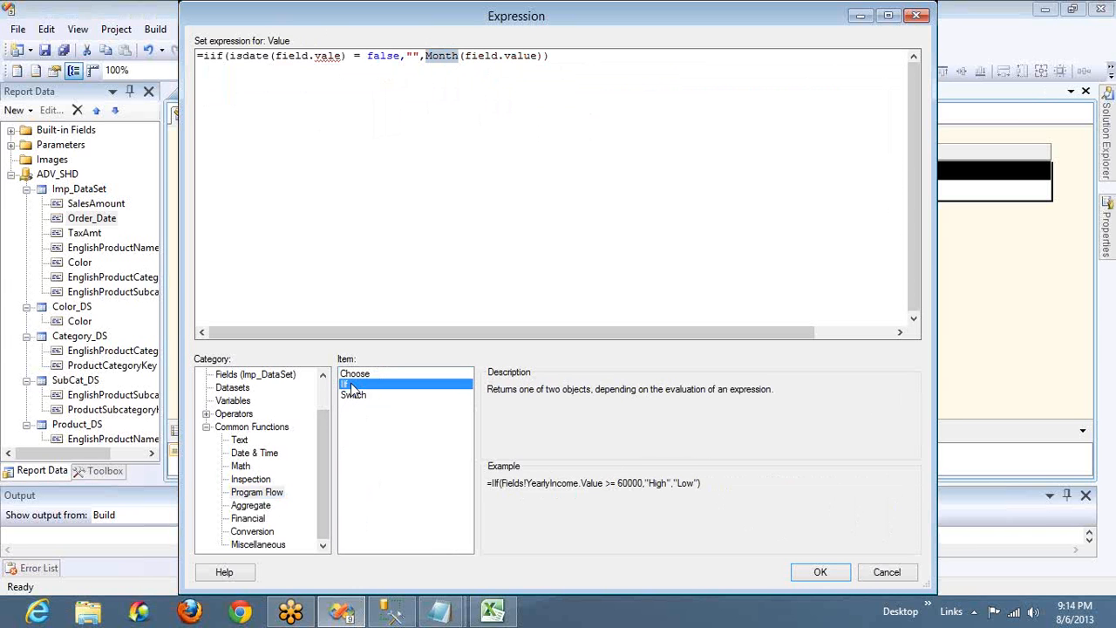
click(360, 375)
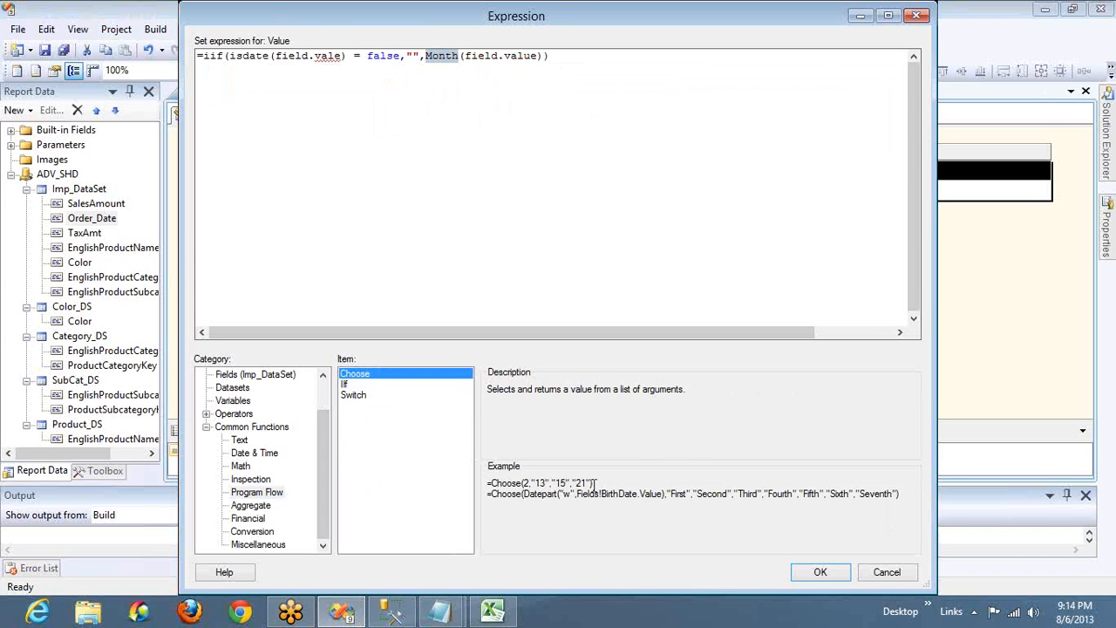
drag(599, 482, 488, 478)
key(ctrl+c)
click(535, 111)
key(ctrl+a)
key(ctrl+v)
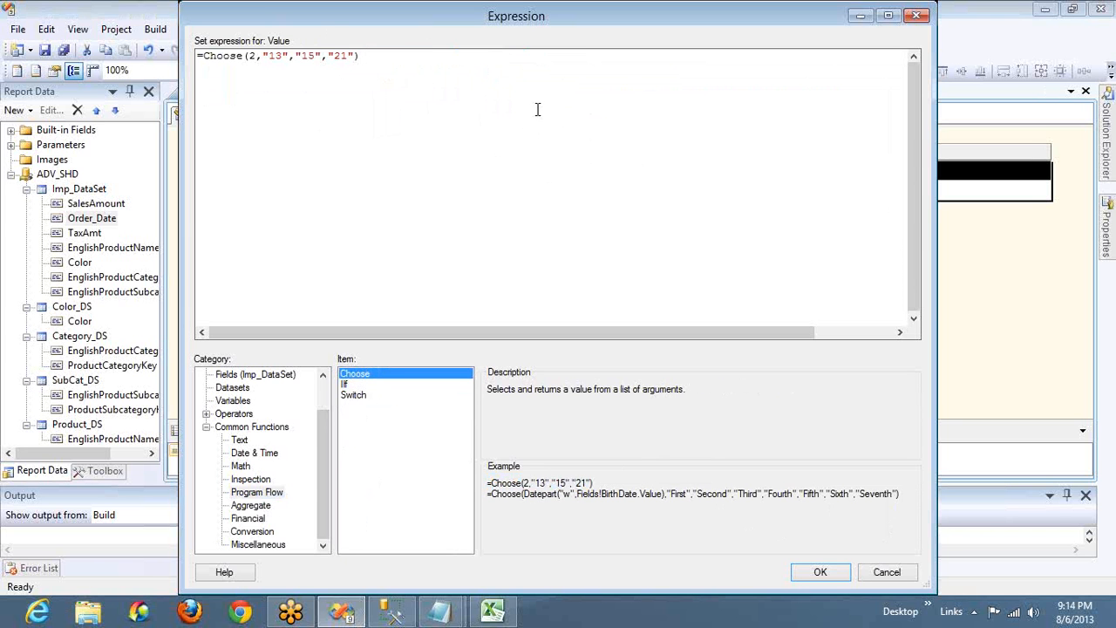
click(820, 574)
click(262, 115)
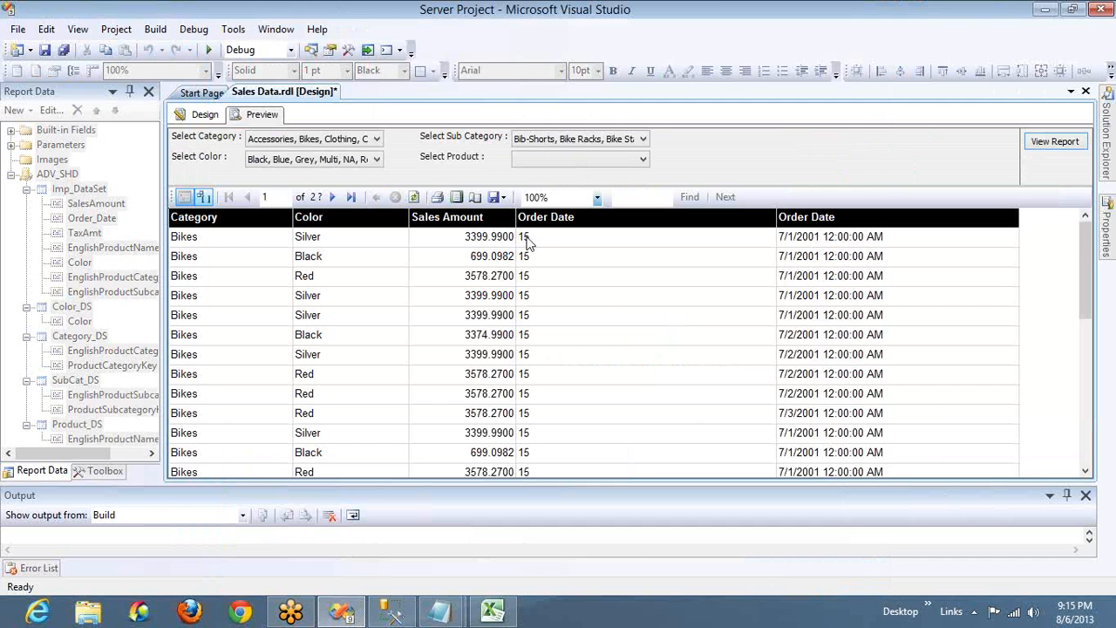
Step: Reopen the Order Date detail cell's Choose expression in the design and review its "13" and "15" arguments
click(206, 115)
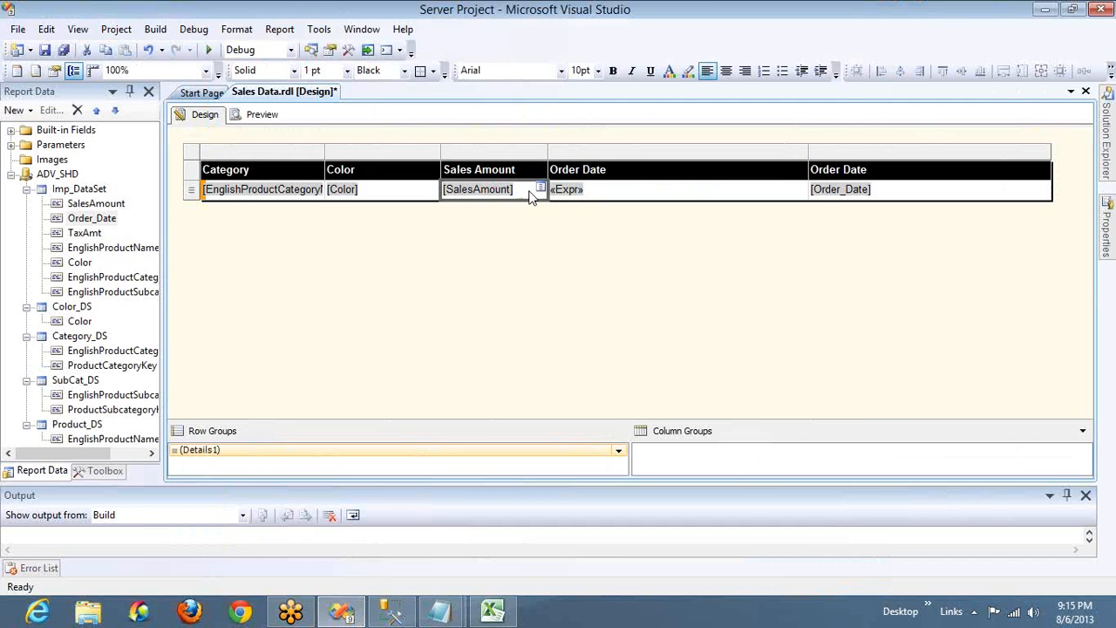
right_click(602, 192)
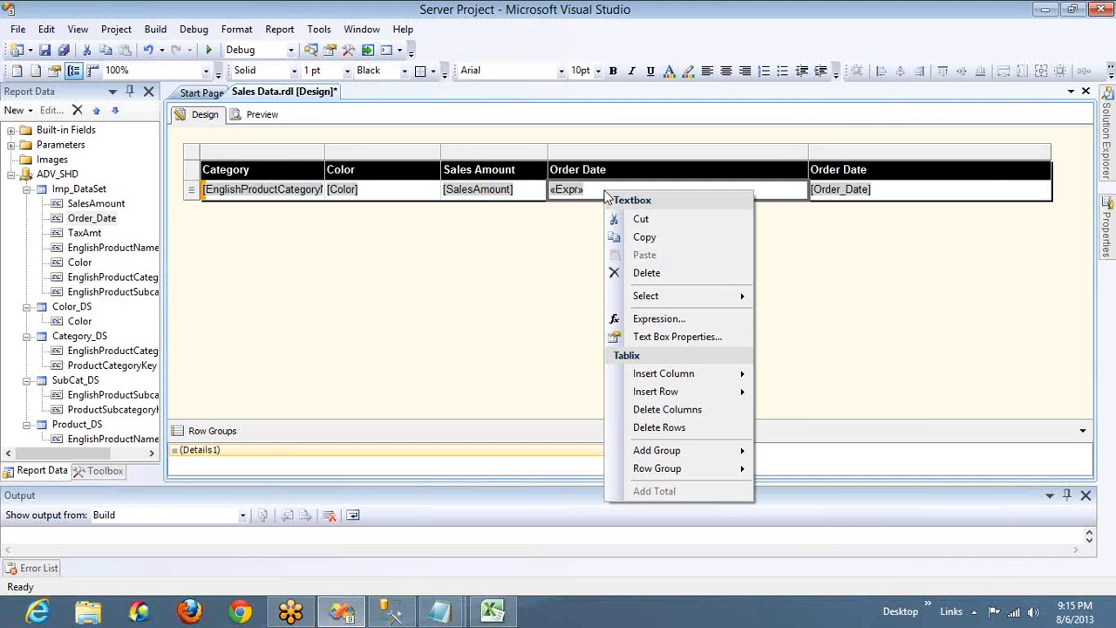
click(660, 319)
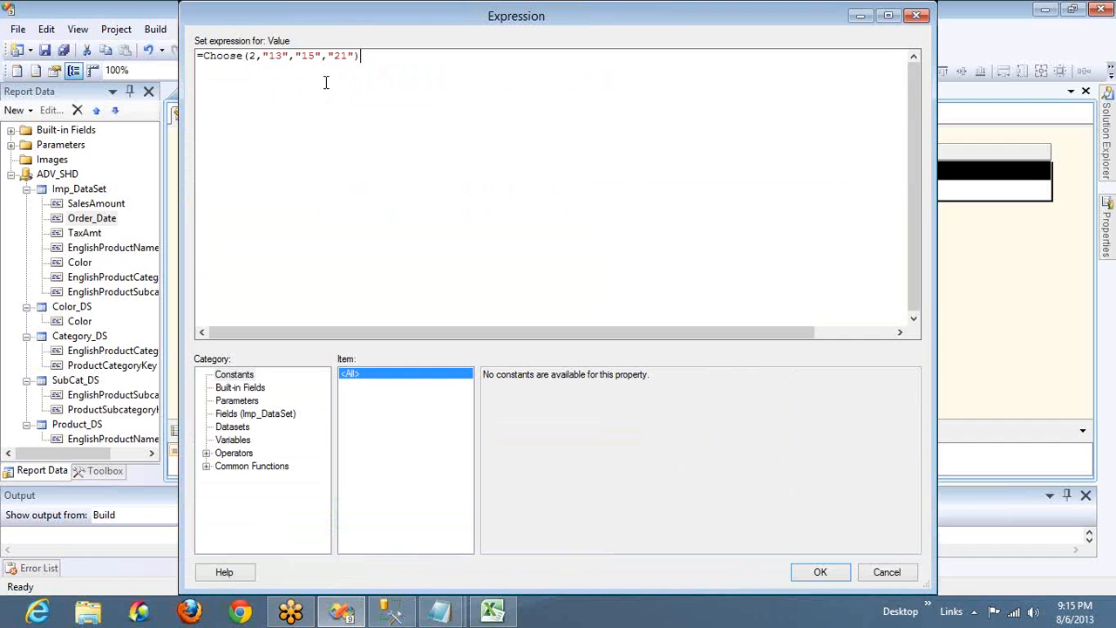
double_click(276, 56)
double_click(306, 57)
drag(296, 58, 321, 61)
Step: Replace the whole expression with the second Choose example from Program Flow, which picks "First" to "Seventh" by Datepart("w",Fields!BirthDate.Value)
click(207, 468)
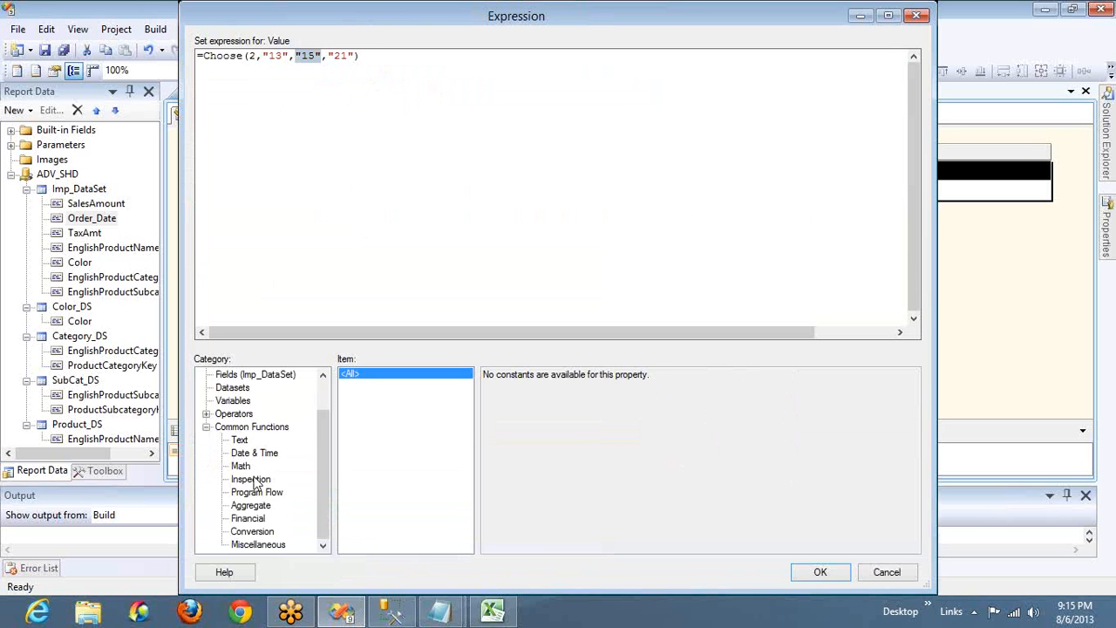
click(251, 480)
click(257, 493)
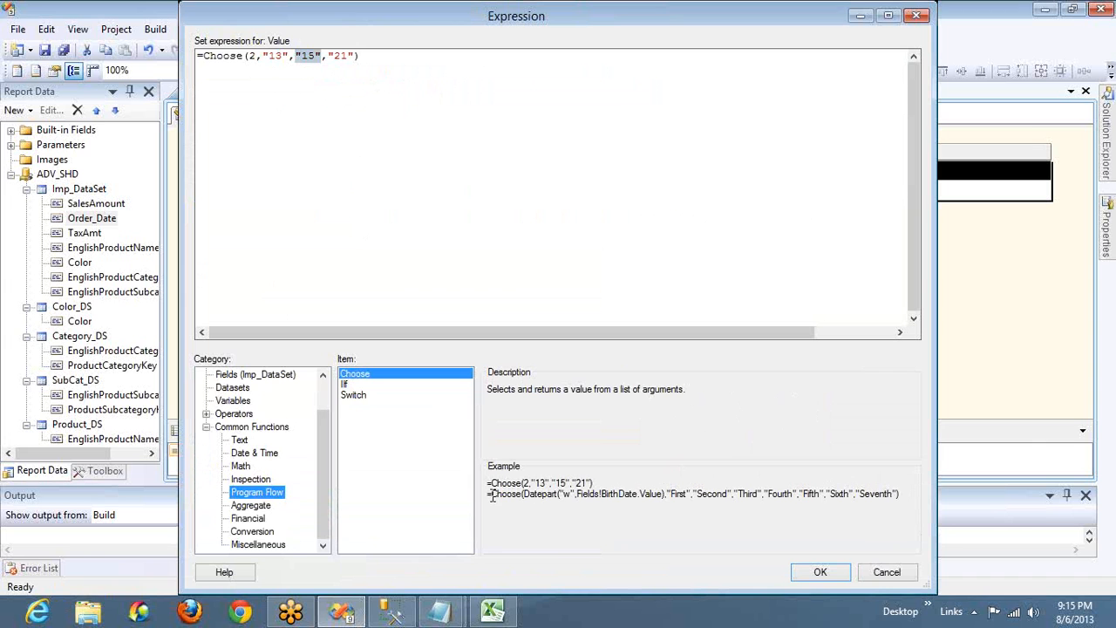
drag(488, 495, 929, 519)
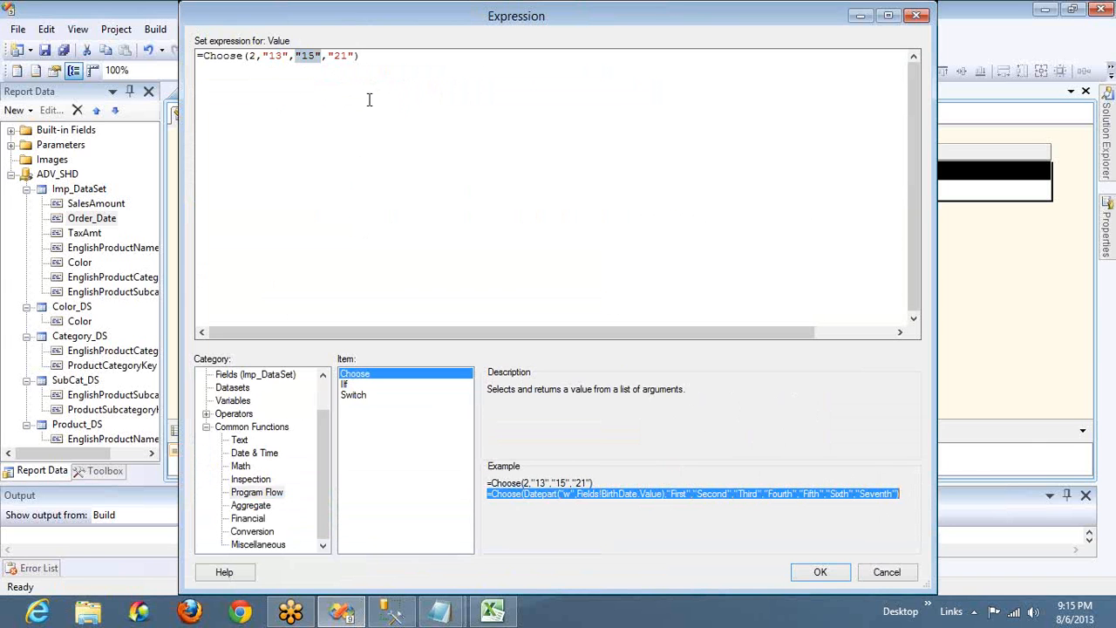
click(382, 56)
key(ctrl+a)
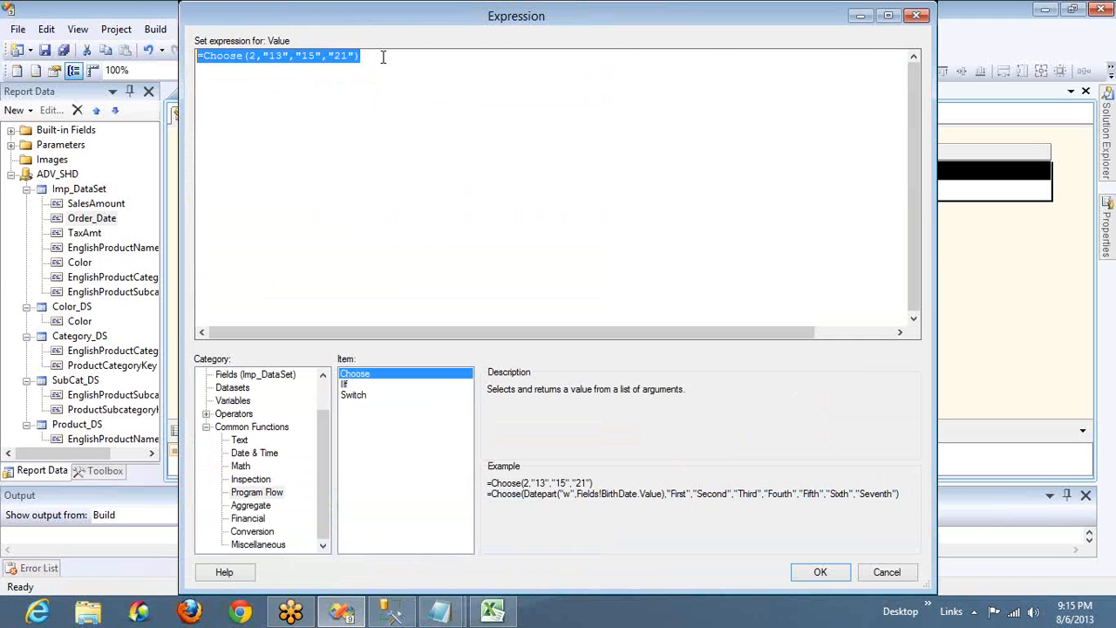
key(ctrl+v)
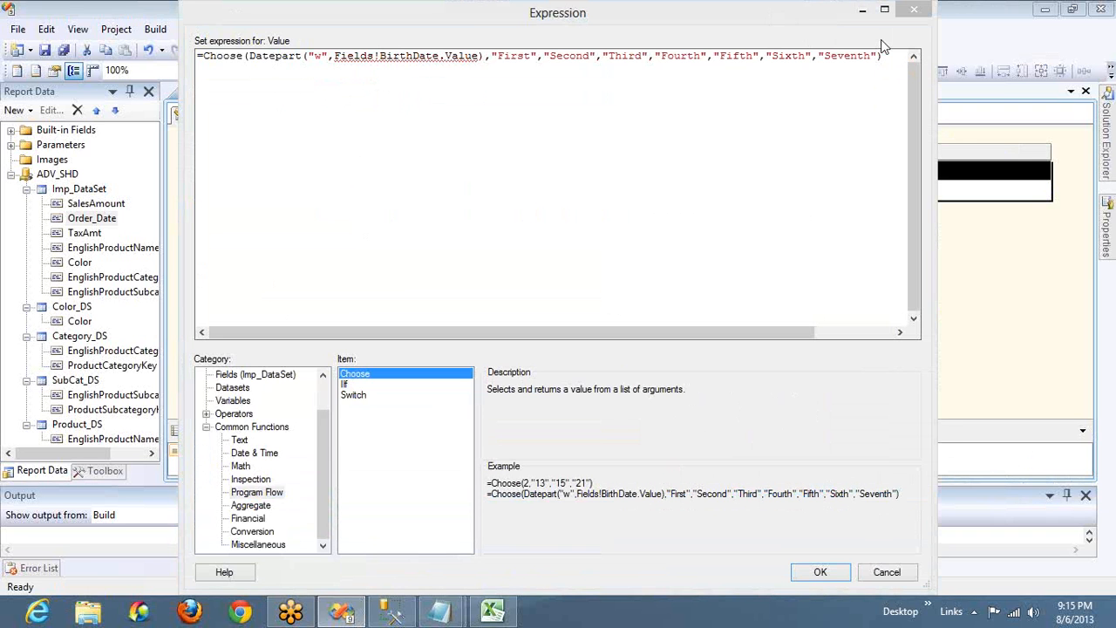
Step: Replace Fields!BirthDate.Value in the Datepart call with Today()
mouse_move(379, 54)
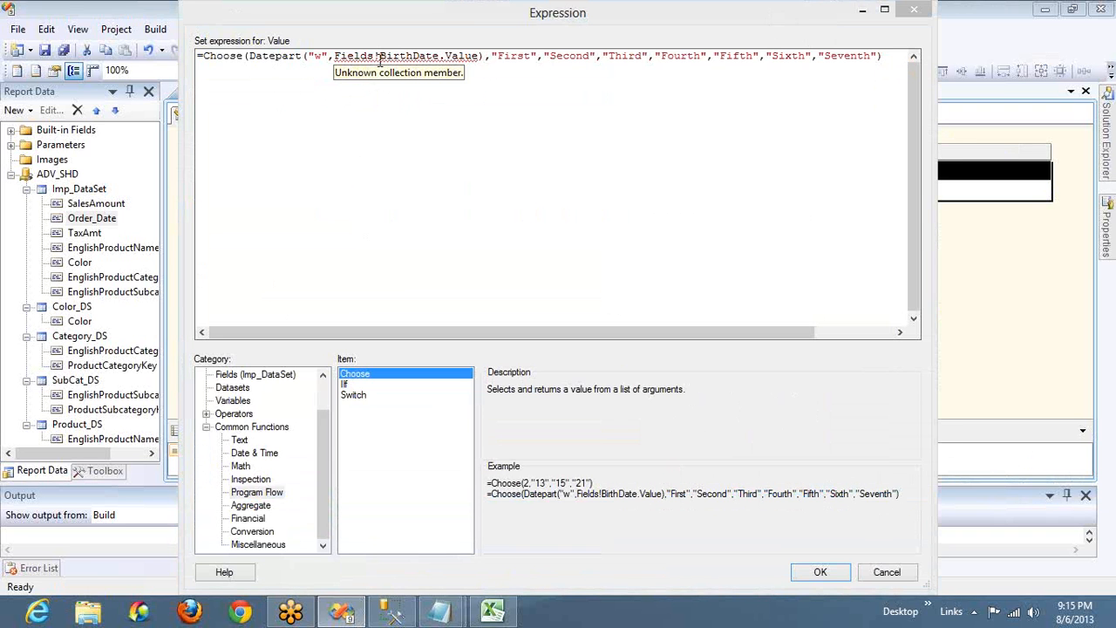
click(334, 55)
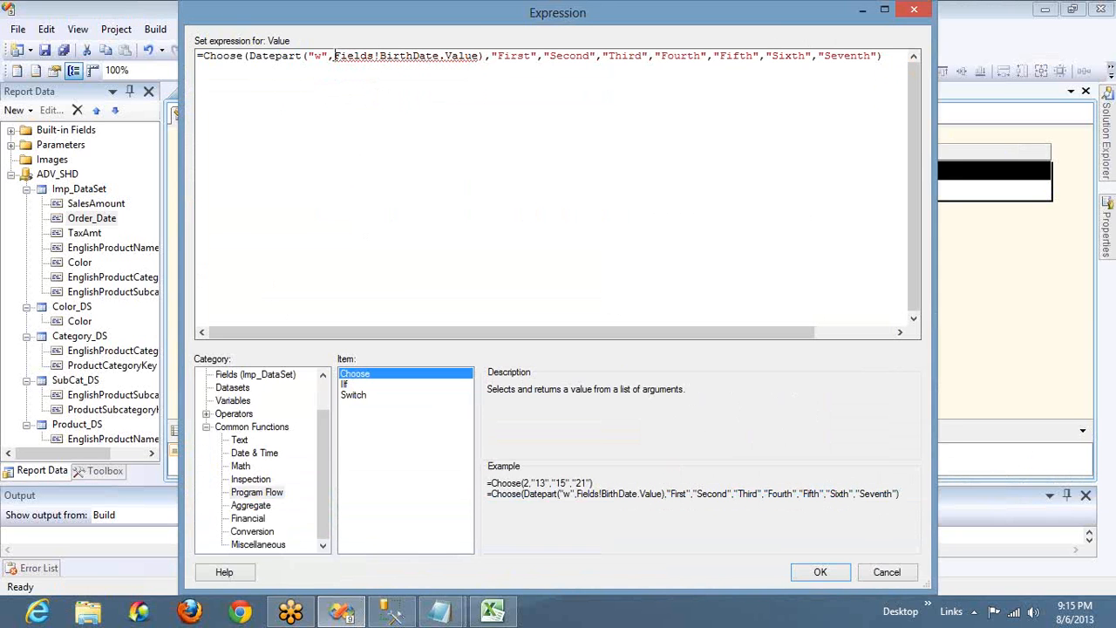
drag(334, 55, 479, 55)
text(Today())
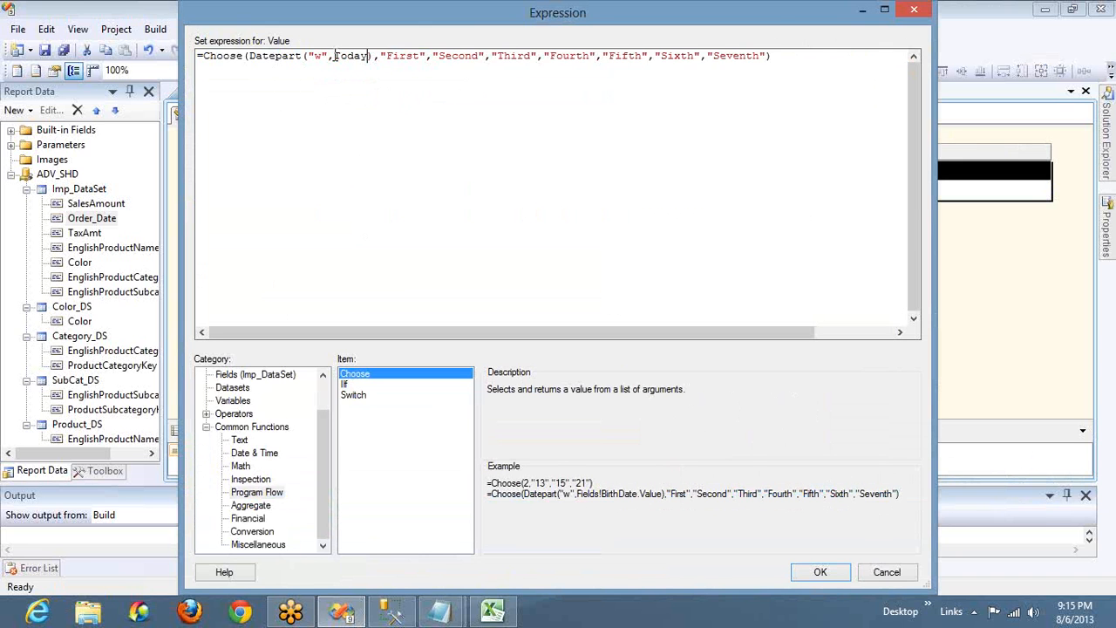
Step: Highlight the Datepart("w",Today()) index argument for review, apply the Choose expression and preview the report
key(shift+Left)
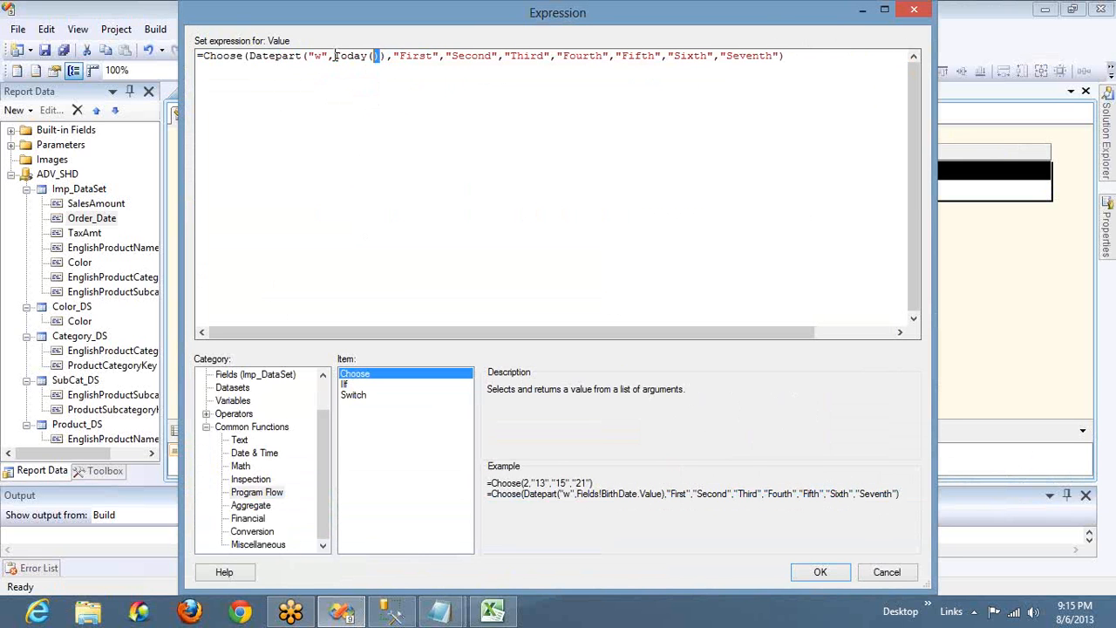
key(Right)
key(Right)
key(shift+Left)
key(shift+Left)
key(shift+Left)
key(shift+Left)
key(shift+Left)
key(shift+Left)
key(shift+Left)
key(shift+Left)
key(shift+Left)
key(shift+Left)
key(shift+Left)
key(shift+Left)
key(shift+Left)
key(shift+Left)
key(shift+Left)
key(shift+Left)
key(shift+Left)
key(shift+Left)
key(shift+Left)
key(shift+Left)
key(shift+Left)
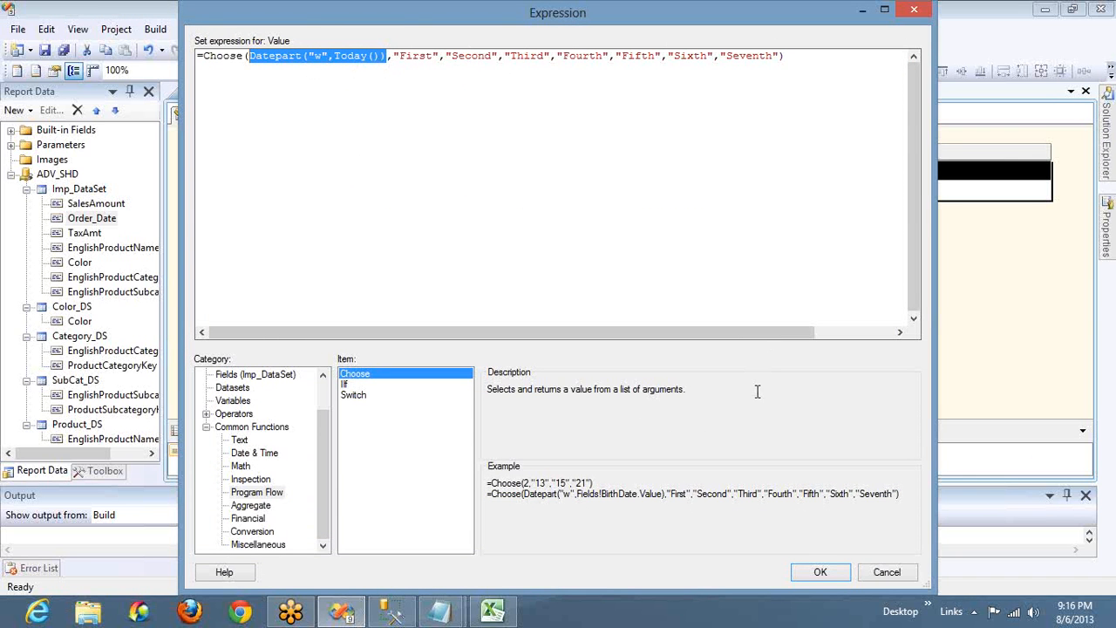
click(814, 570)
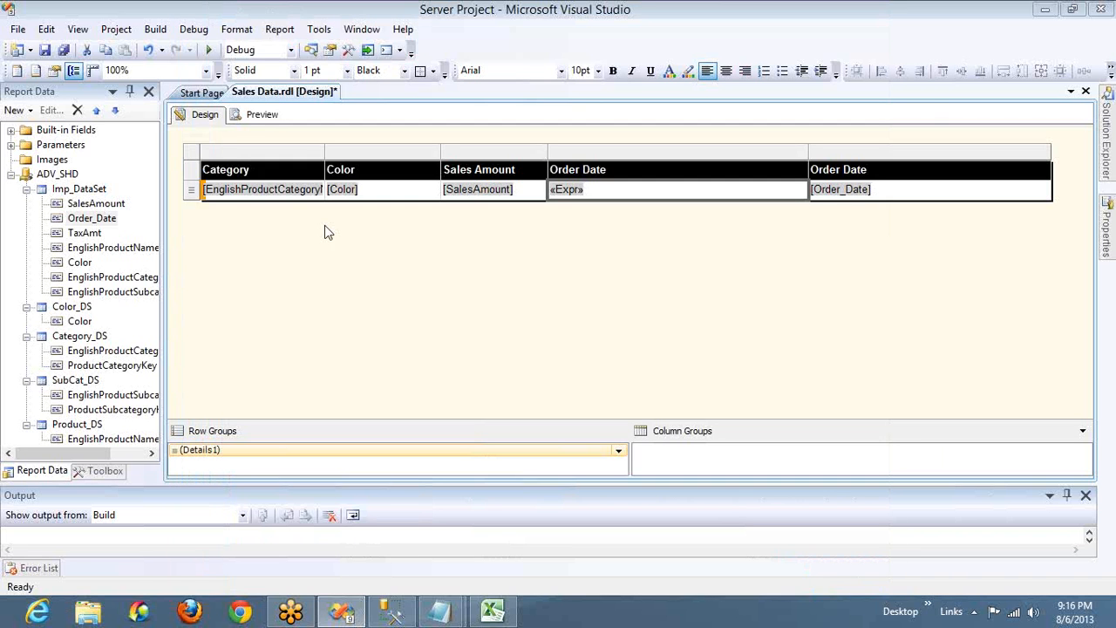
click(263, 115)
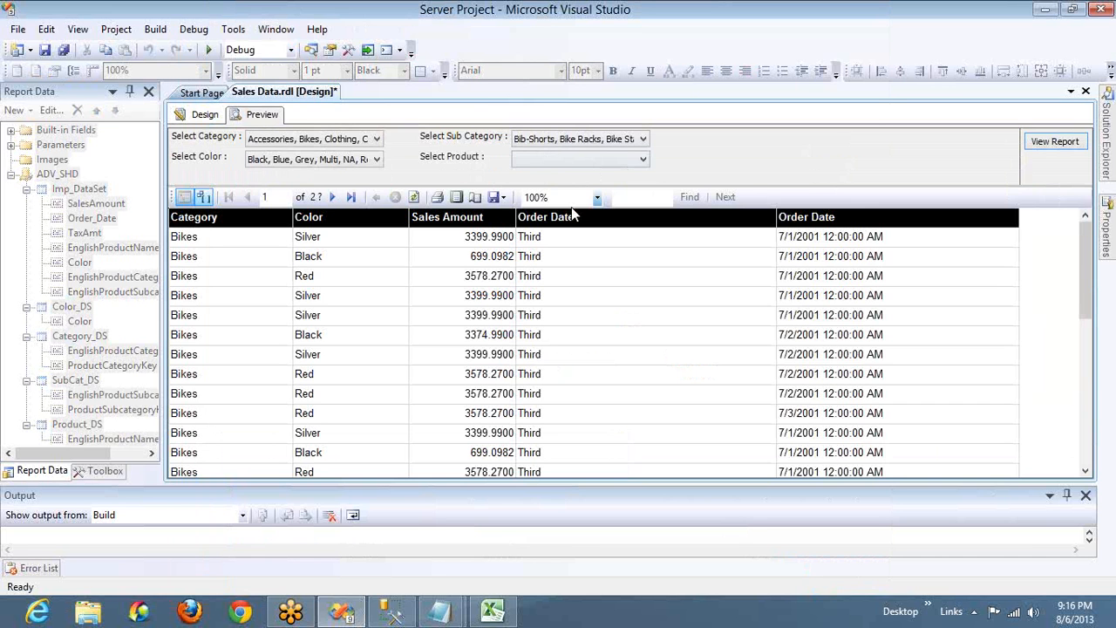
Step: Reopen the Order Date cell's Choose expression in the design and highlight its Datepart("w",Today()) argument
click(207, 115)
click(515, 192)
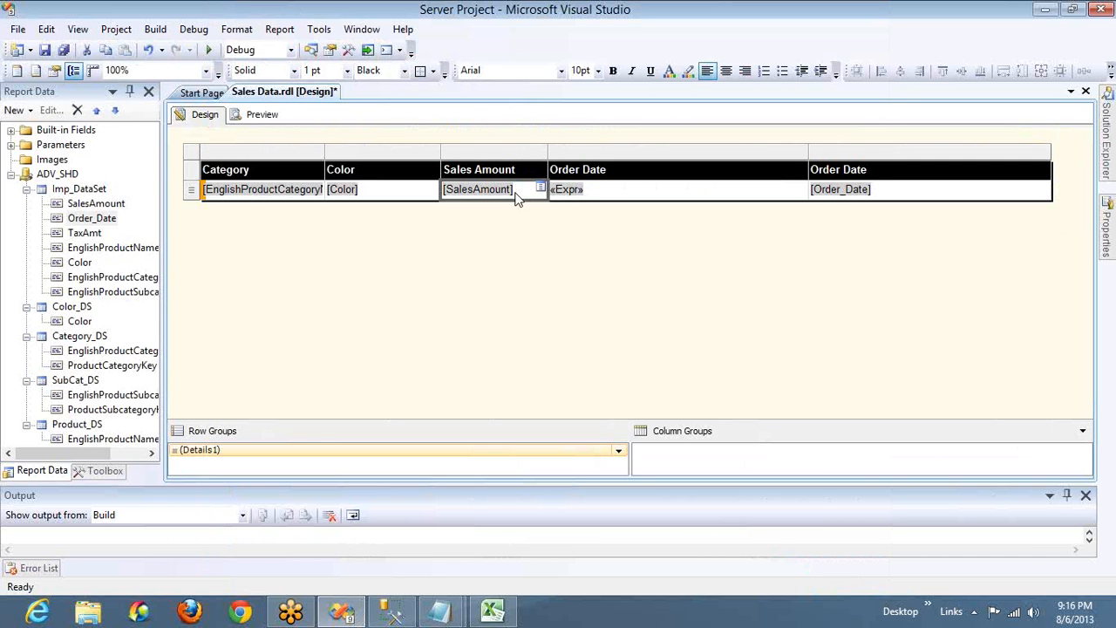
right_click(621, 195)
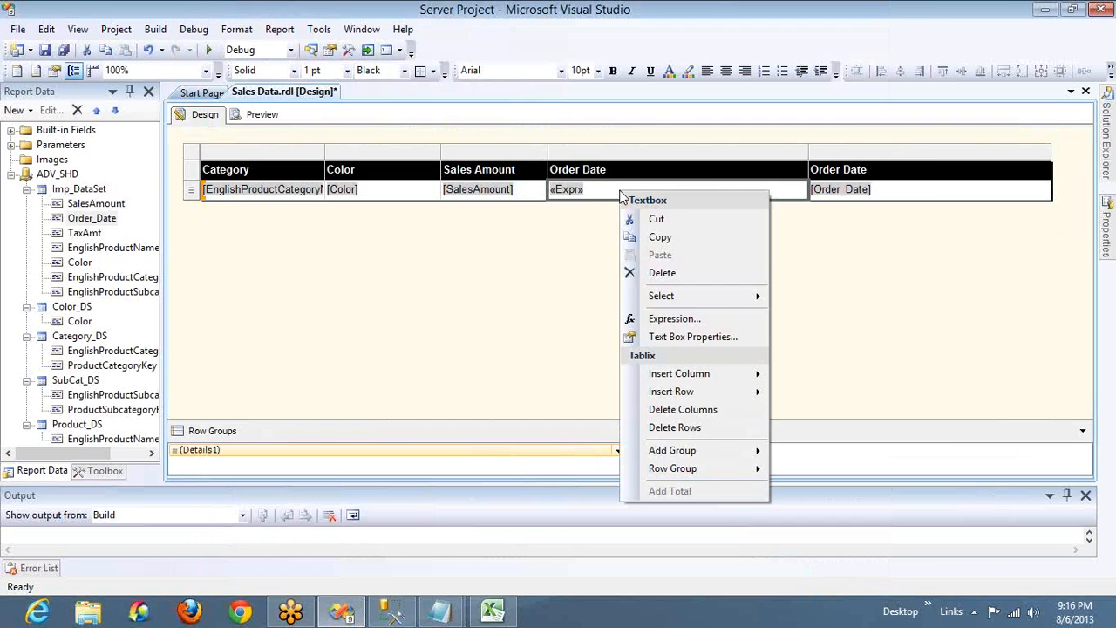
click(688, 319)
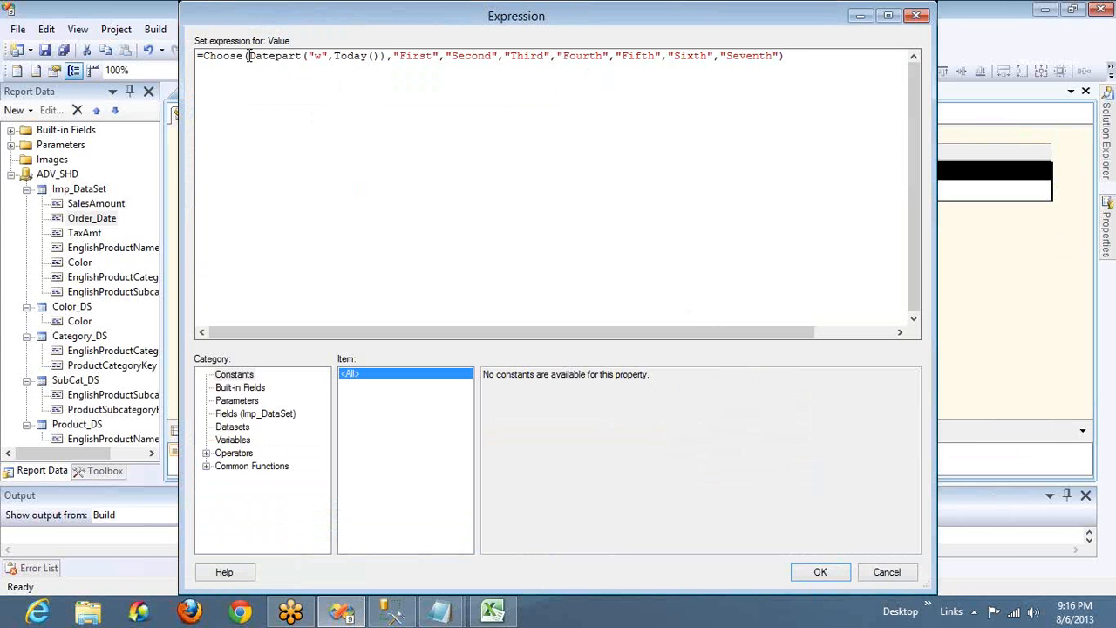
drag(247, 56, 386, 63)
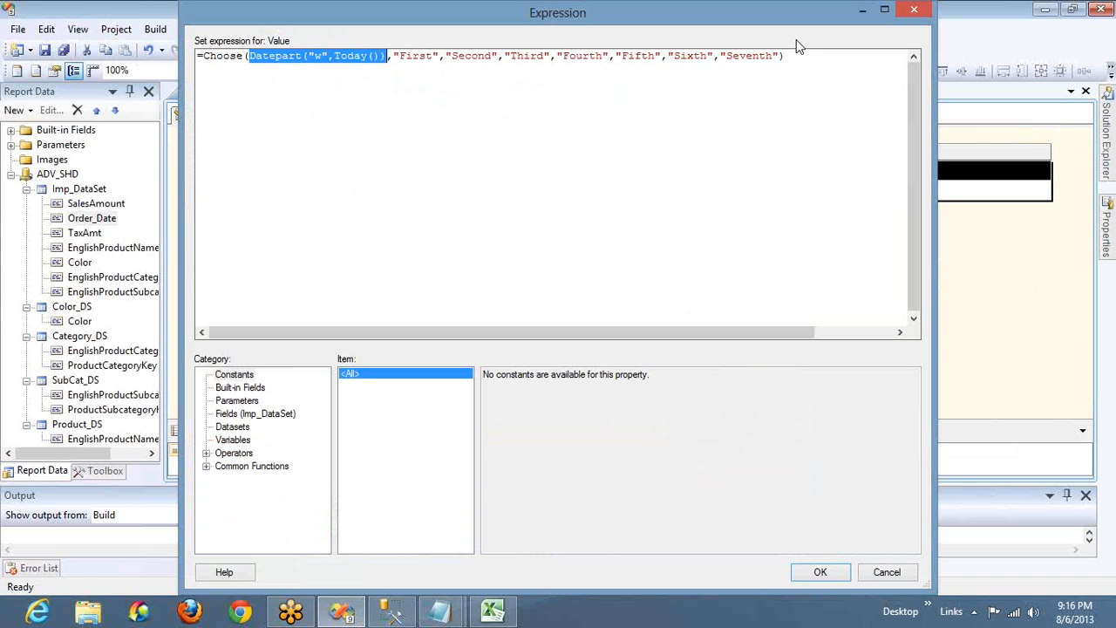
Step: Replace the whole expression with the Program Flow example =Switch(Fields!State.Value = "OR","Oregon",Fields!State.Value = "WA","Washington")
click(206, 467)
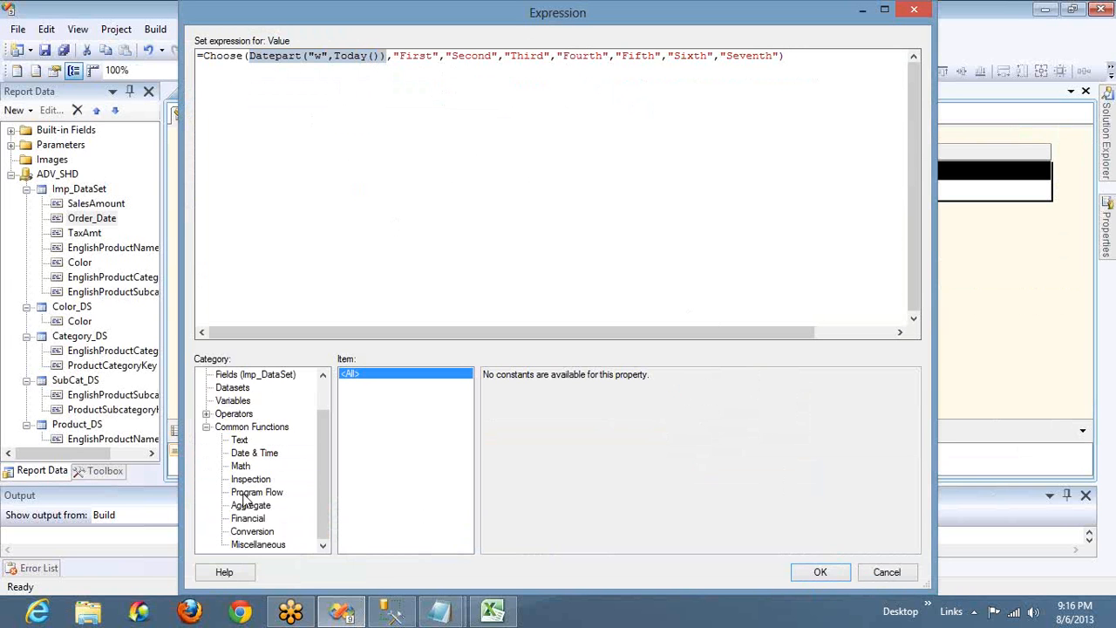
click(245, 495)
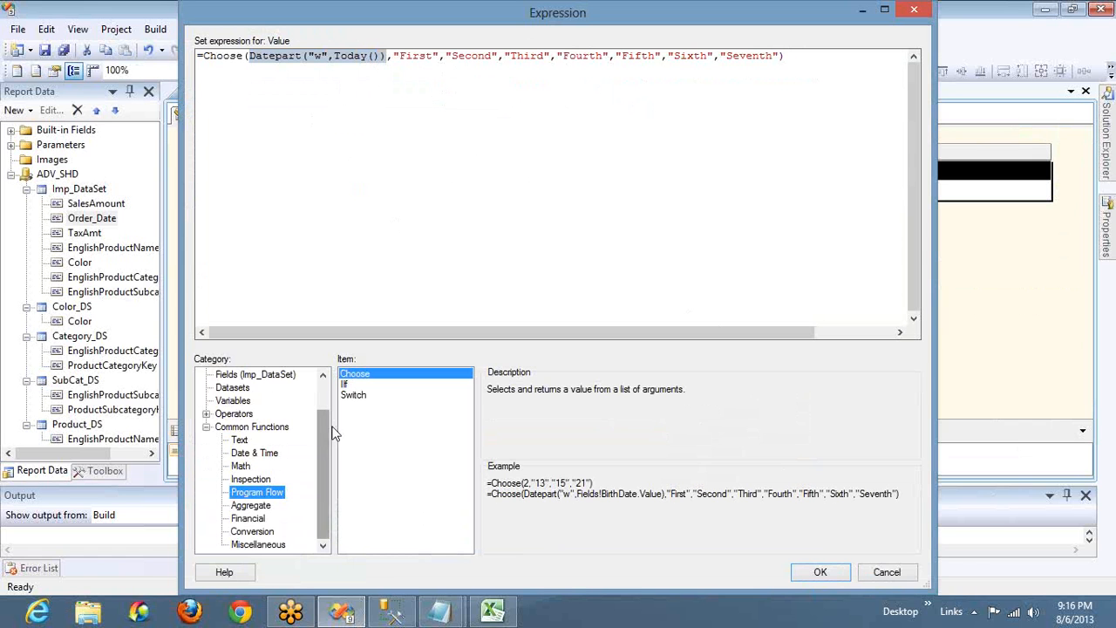
click(353, 396)
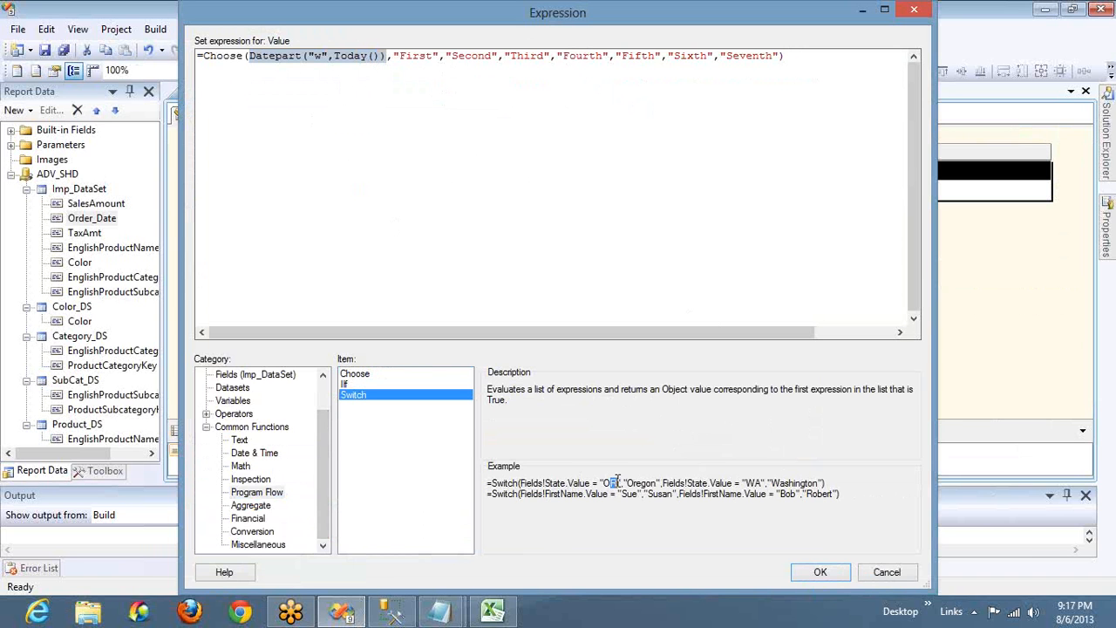
drag(627, 483, 656, 483)
drag(831, 483, 484, 487)
key(ctrl+c)
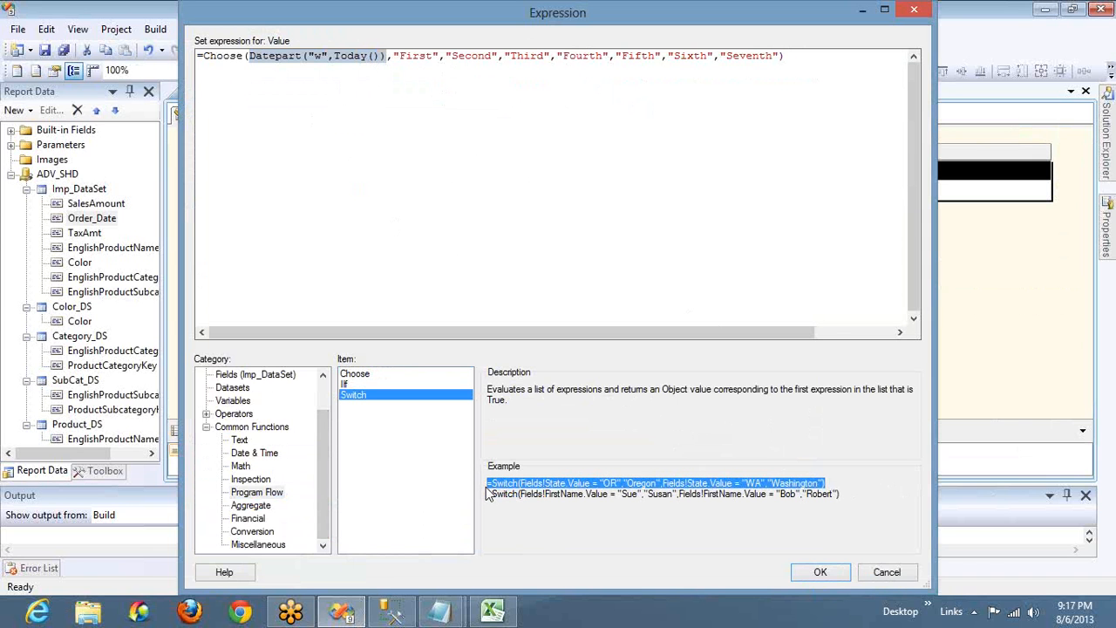
click(468, 154)
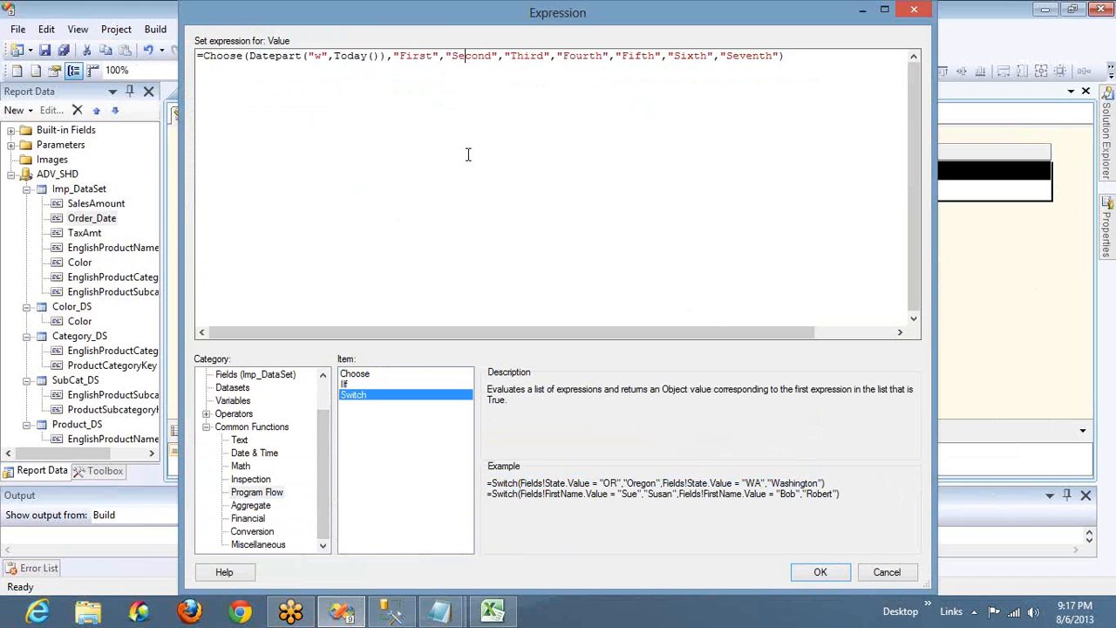
key(ctrl+a)
key(ctrl+v)
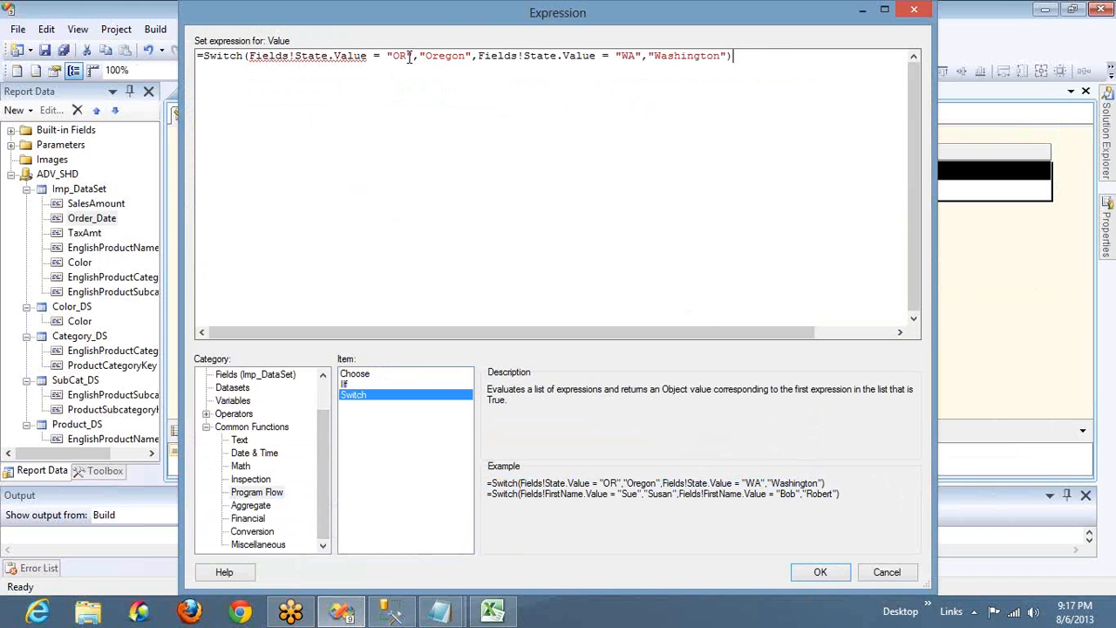
Step: Replace the first Fields!State.Value in the Switch expression with DatePArt("w",Today())
double_click(448, 55)
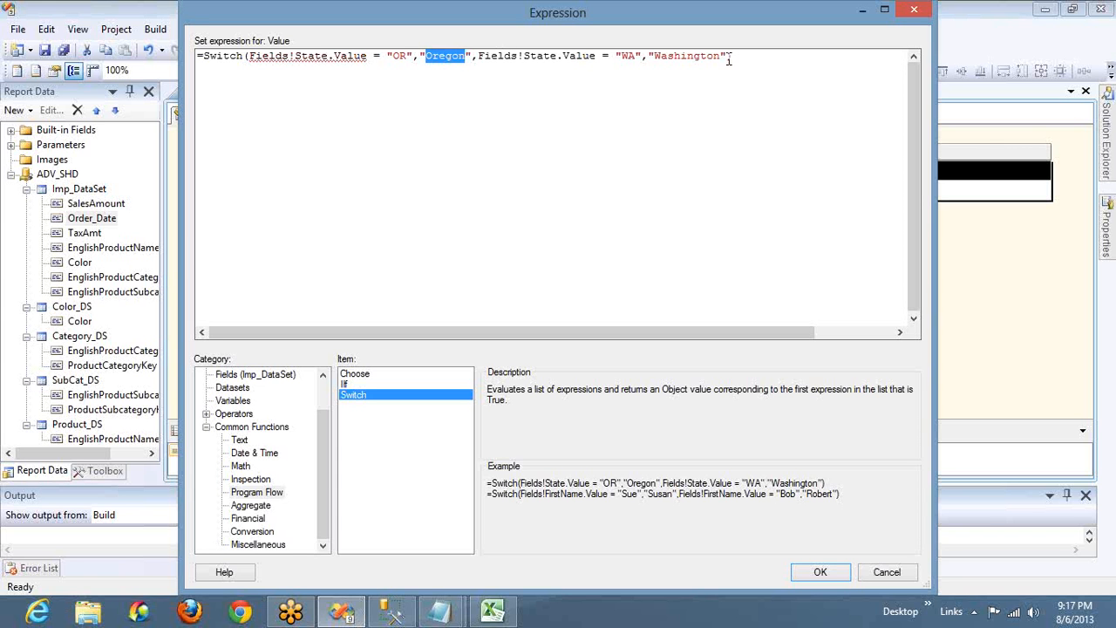
click(249, 56)
drag(249, 56, 367, 56)
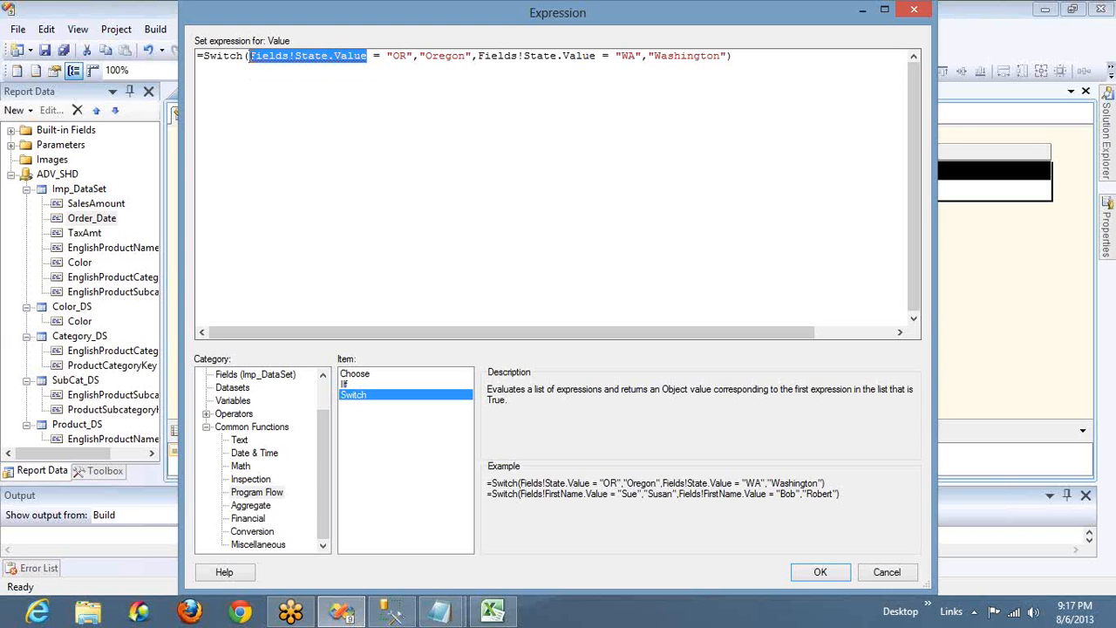
text(DatePart()
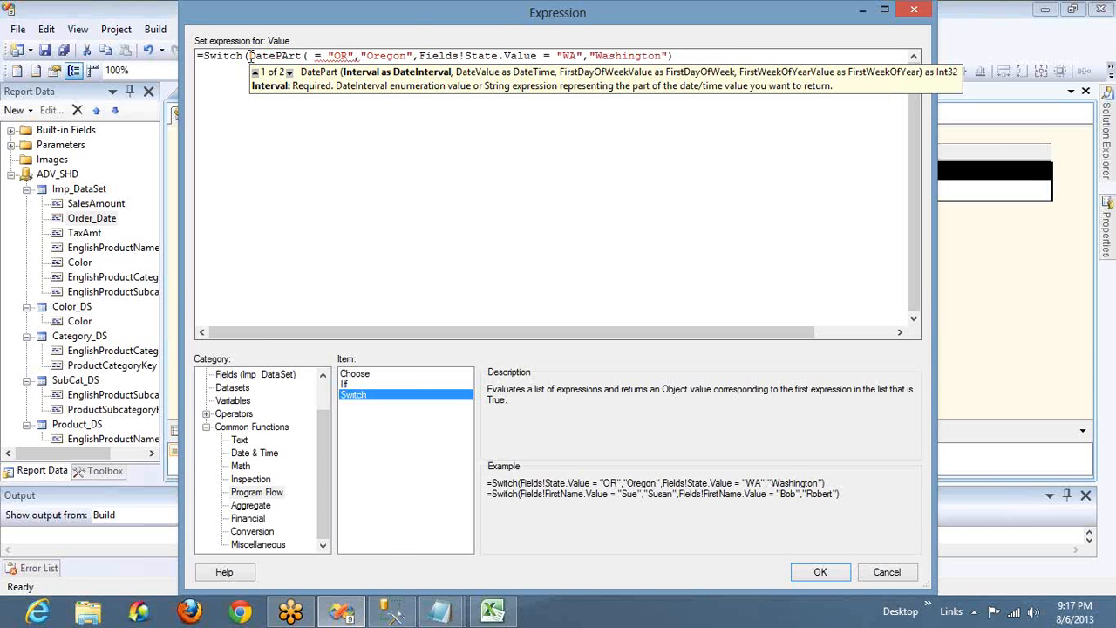
text("")
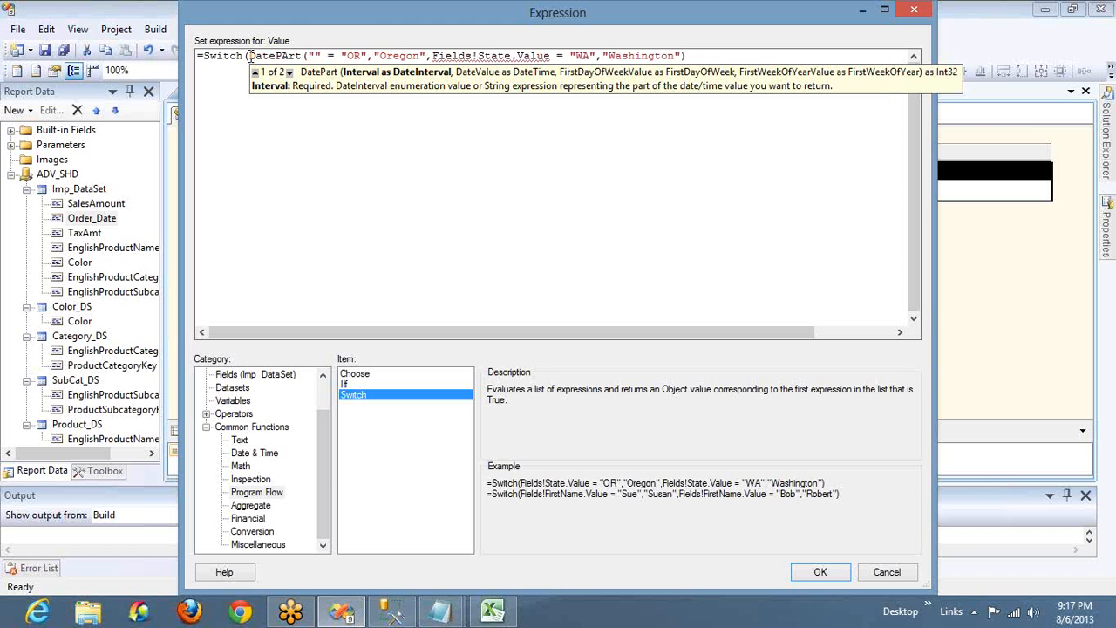
text(w)
key(Right)
text(,Today())
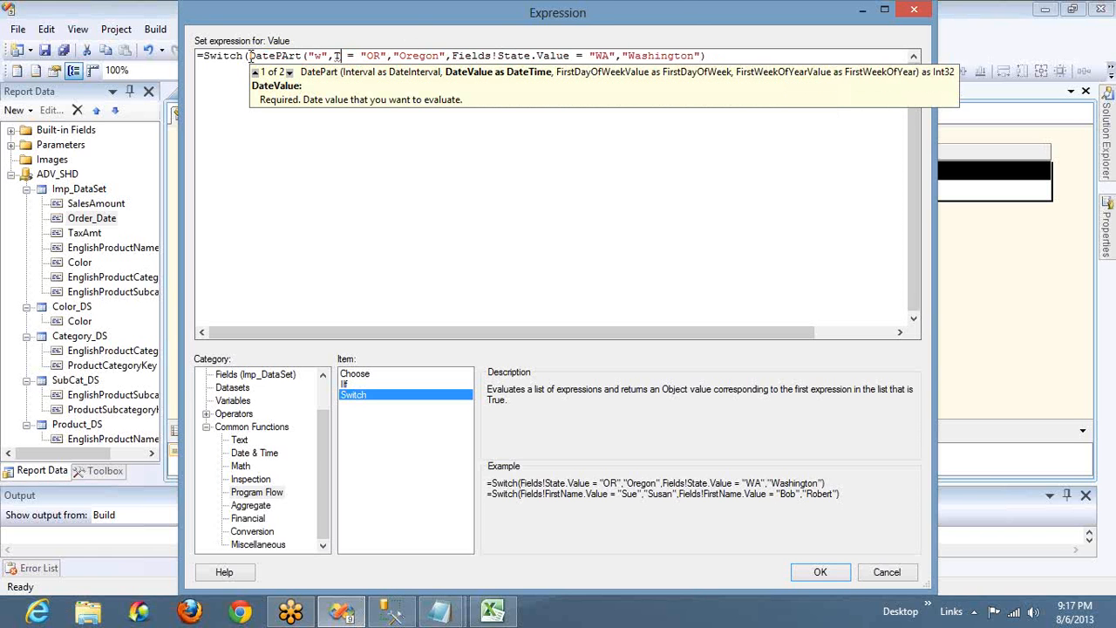
text())
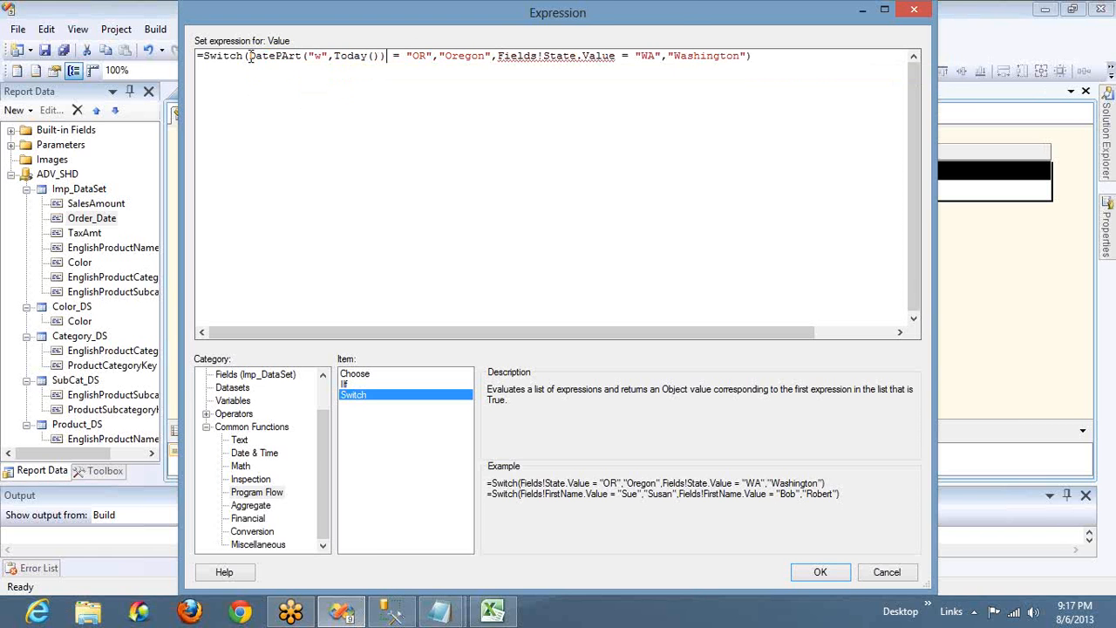
Step: Set the Switch expression's first comparison value to 0 and its result to "Sun"
key(shift+Right)
key(shift+Right)
key(shift+Right)
key(shift+Right)
text(0)
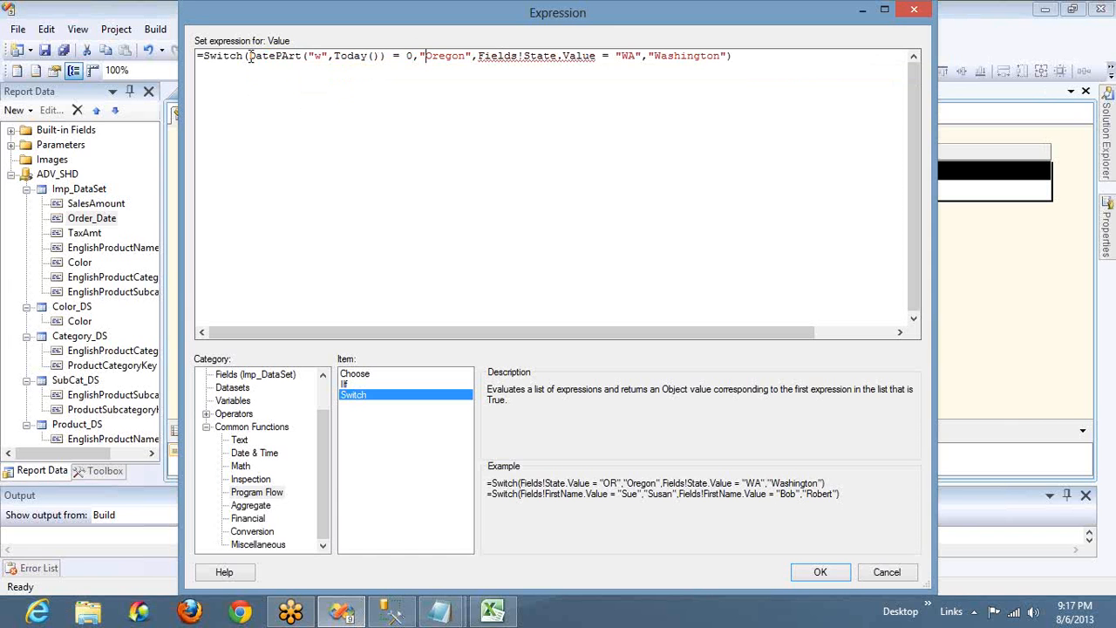
key(shift+Right)
key(shift+Right)
key(shift+Right)
key(shift+Right)
key(shift+Right)
key(shift+Right)
text(Sun)
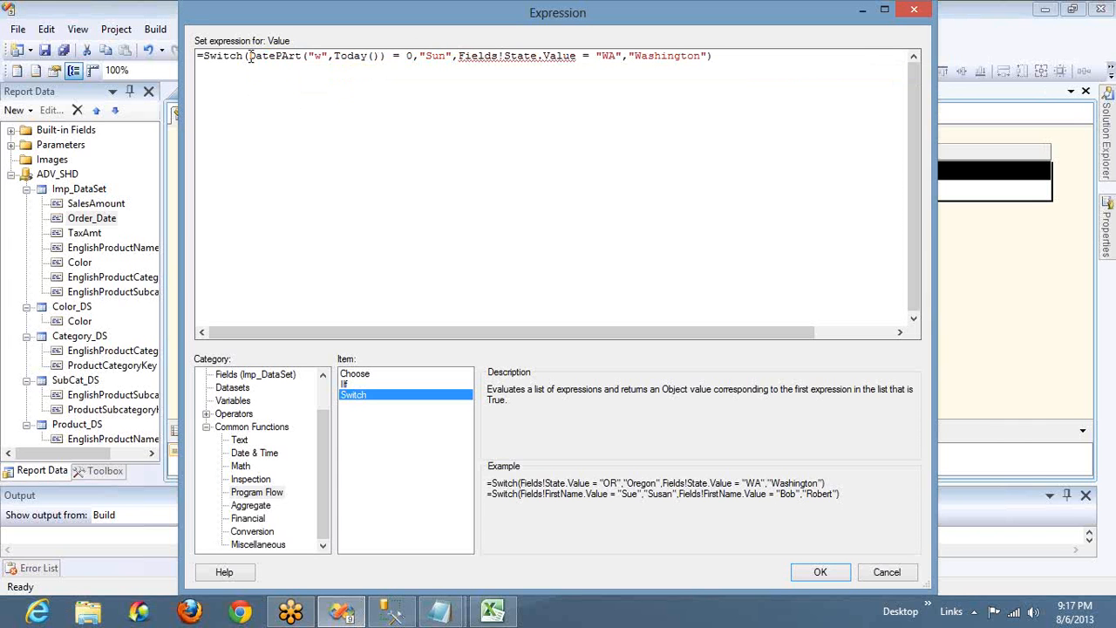
Step: Replace Fields!State.Value = "WA","Washington" in the Switch expression with a copy of the first condition, DatePArt("w",Today()) = 0
key(shift+Left)
key(shift+Left)
key(shift+Left)
key(shift+Left)
key(shift+Left)
key(shift+Left)
key(shift+Left)
key(shift+Left)
key(shift+Left)
key(shift+Left)
key(shift+Left)
key(shift+Left)
key(shift+Left)
key(shift+Left)
key(shift+Left)
key(shift+Left)
key(shift+Left)
key(shift+Left)
key(shift+Left)
key(shift+Left)
key(ctrl+c)
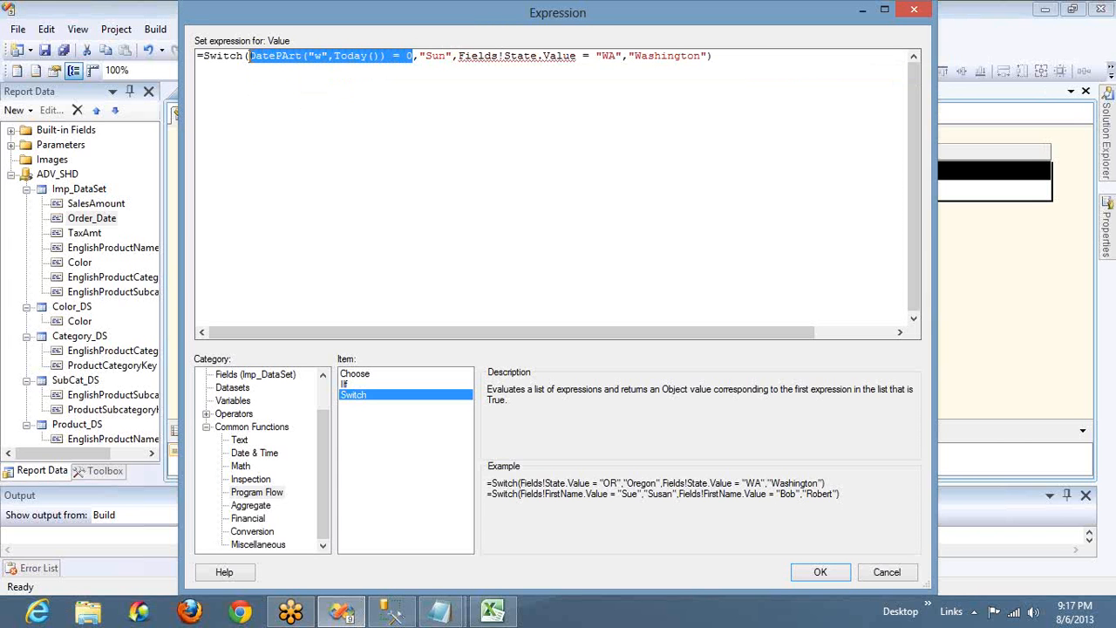
key(Right)
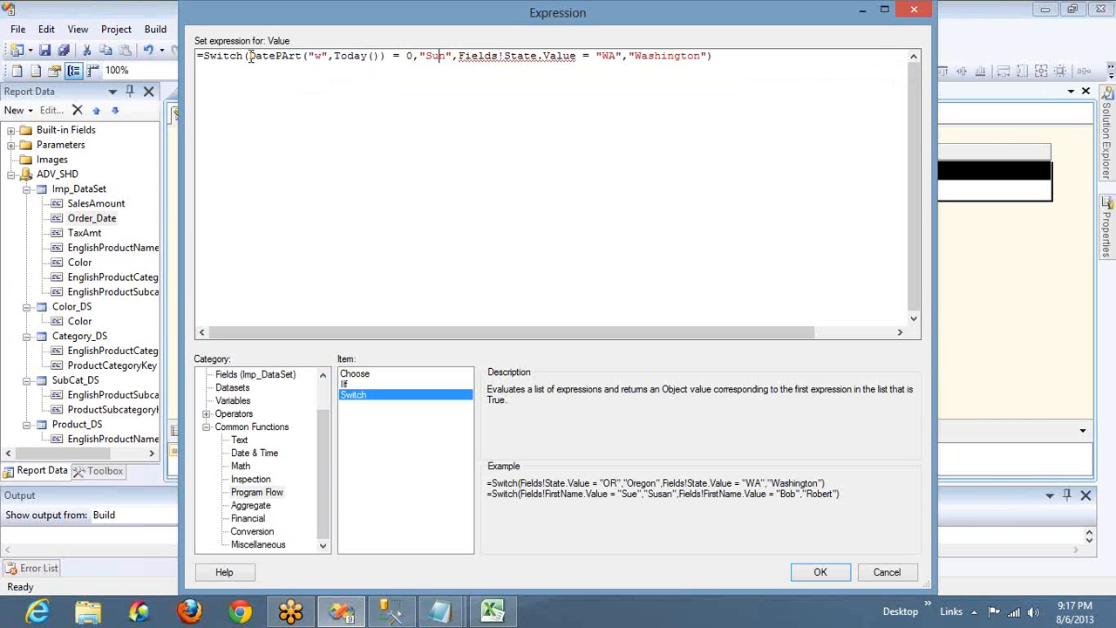
key(shift+Right)
key(shift+Right)
key(shift+Right)
key(shift+Right)
key(shift+Right)
key(shift+Right)
key(shift+Right)
key(shift+Right)
key(shift+Right)
key(shift+Right)
key(shift+Right)
key(shift+Right)
key(shift+Right)
key(shift+Right)
key(shift+Right)
key(shift+Right)
key(shift+Right)
key(shift+Right)
key(shift+Right)
key(shift+Right)
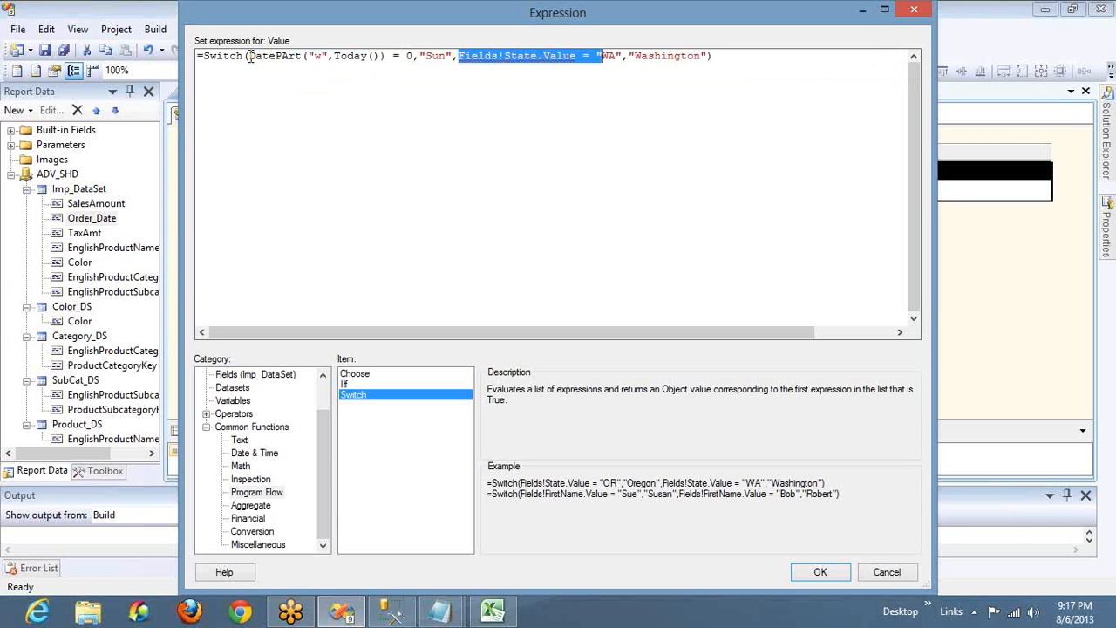
key(shift+End)
key(shift+Left)
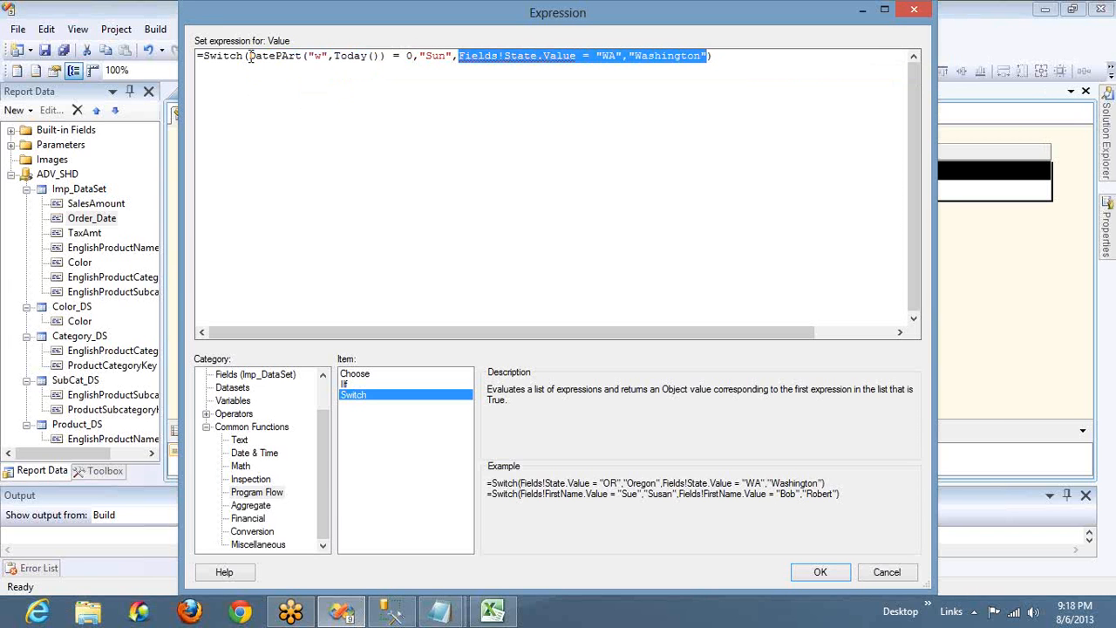
key(ctrl+v)
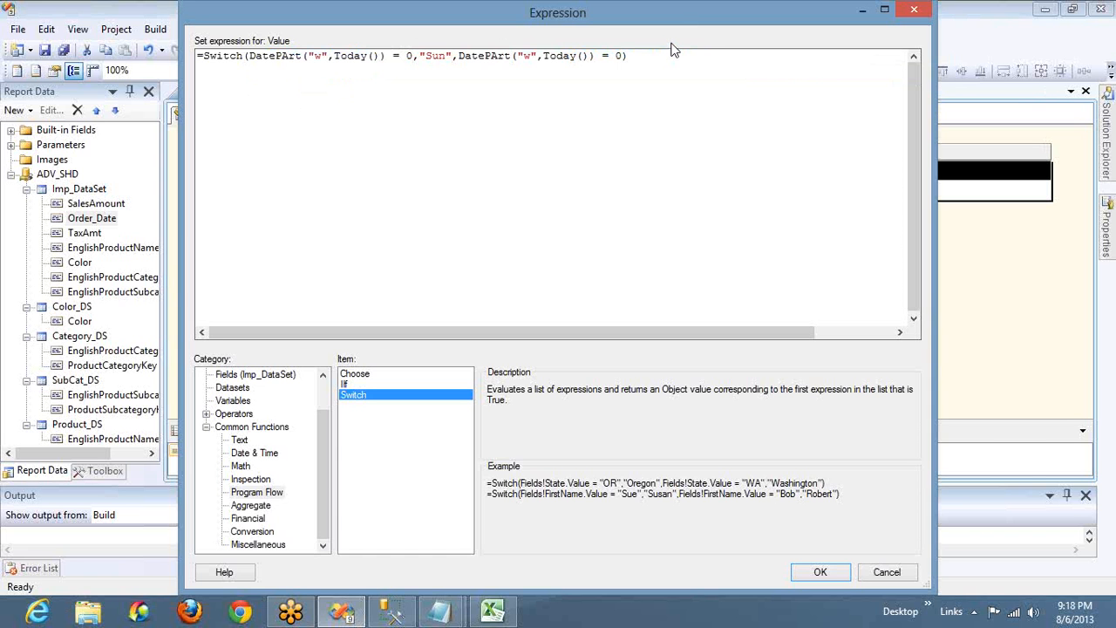
Step: Set the second condition's comparison value to 1 and add "Mon" as its result
key(BackSpace)
text(1,)
text("Mon)
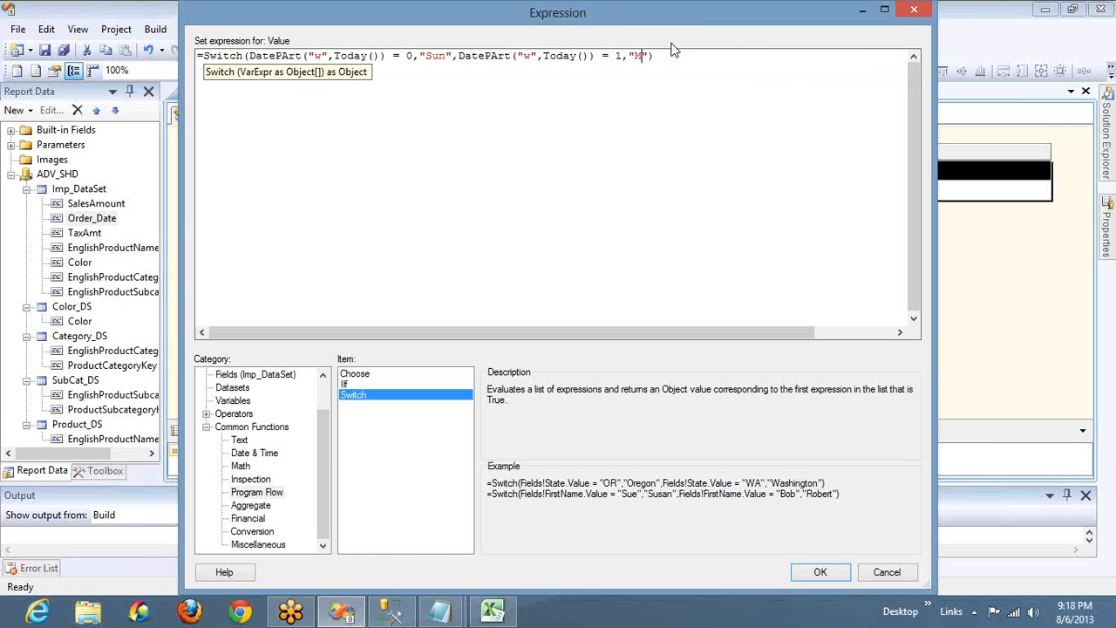
Step: Duplicate the second condition with its "Mon" result as a third pair at the end of the Switch arguments
key(shift+Left)
key(shift+Left)
key(shift+Left)
key(shift+Left)
key(shift+Left)
key(shift+Left)
key(shift+Left)
key(shift+Left)
key(shift+Left)
key(shift+Left)
key(shift+Left)
key(shift+Left)
key(shift+Left)
key(shift+Left)
key(shift+Left)
key(shift+Left)
key(shift+Left)
key(shift+Left)
key(shift+Left)
key(shift+Left)
key(shift+Left)
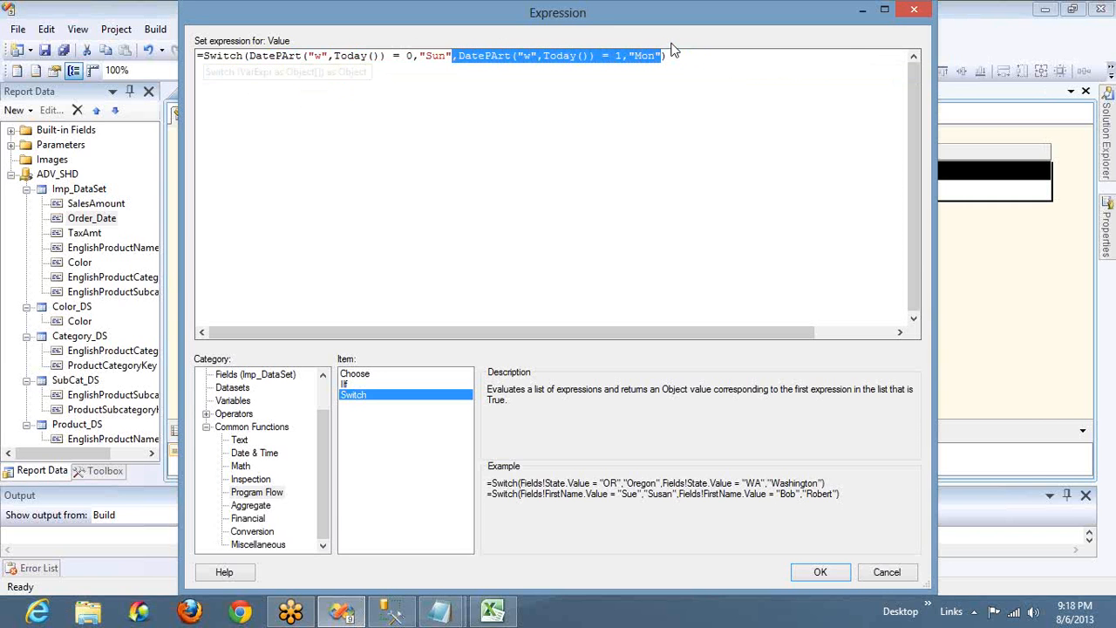
key(ctrl+c)
key(Right)
key(ctrl+v)
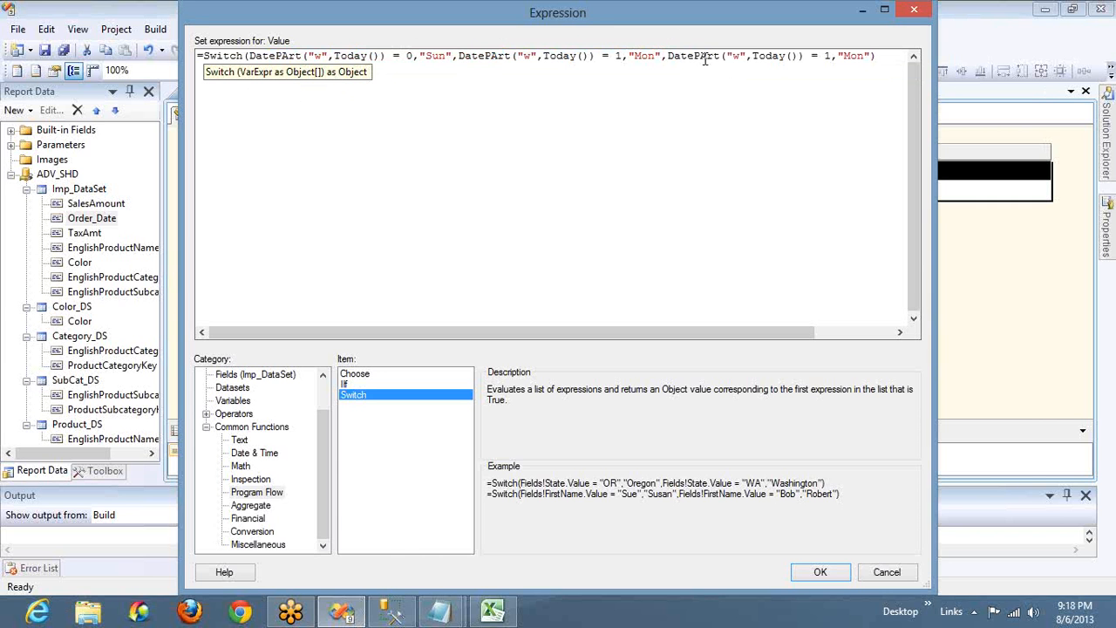
Step: Correct the third condition's function spelling to DatePart, set its comparison value to 2 and its result to "Stupid"
key(BackSpace)
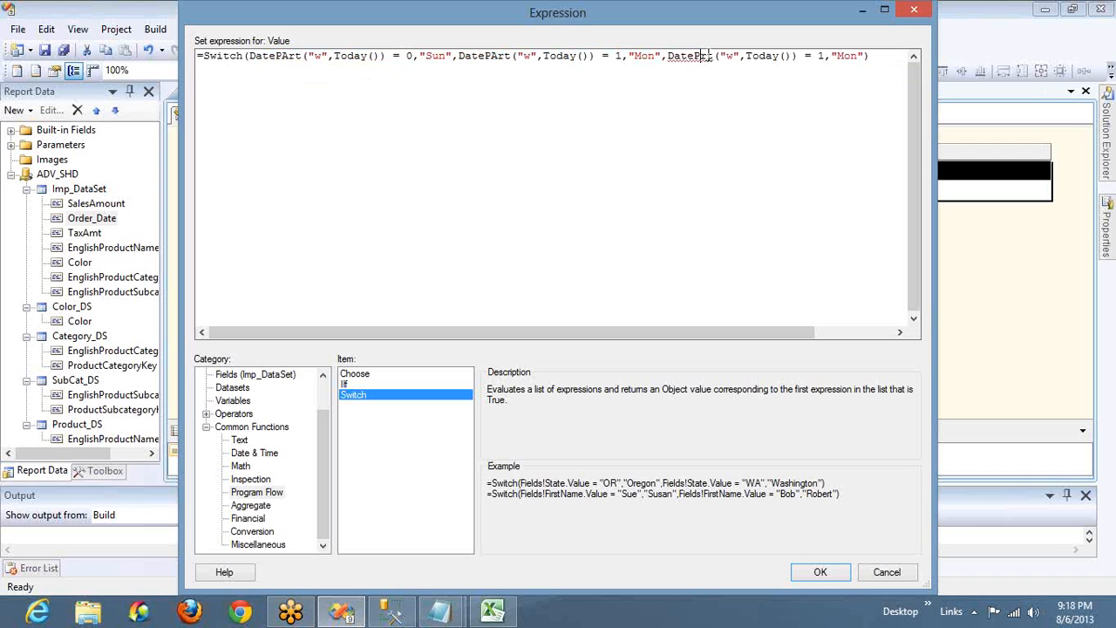
text(a)
key(Right)
key(Right)
key(Right)
key(Right)
key(Right)
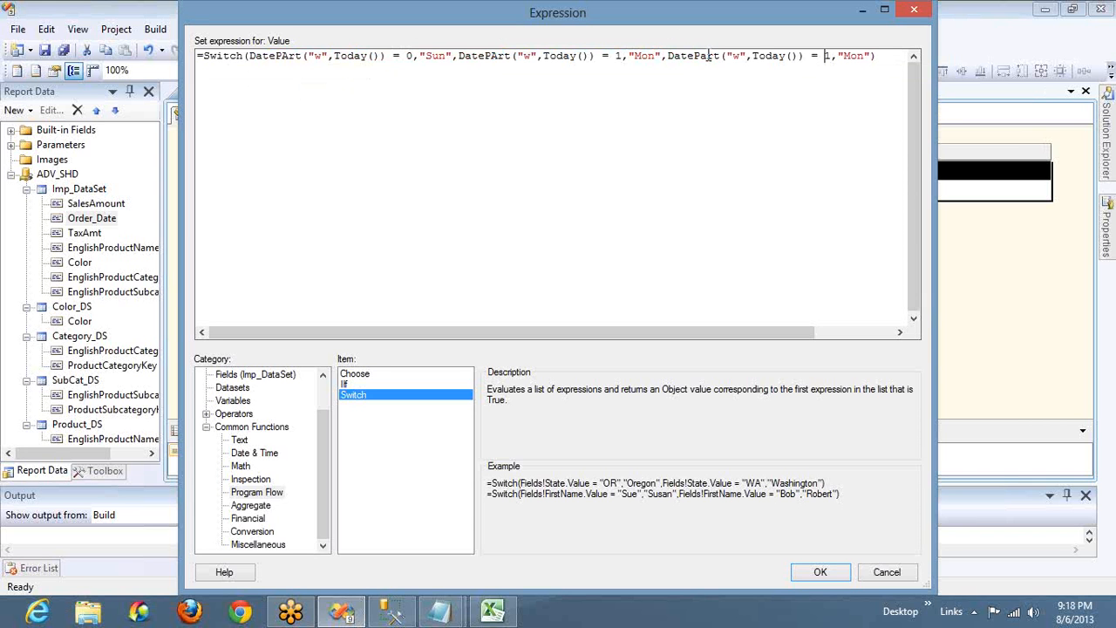
key(Delete)
text(2)
key(End)
key(Left)
key(Left)
key(shift+Left)
key(shift+Left)
key(shift+Left)
text(Stupi)
Step: Highlight the Switch condition and result pairs for review, apply the expression and preview the report
drag(250, 56, 407, 54)
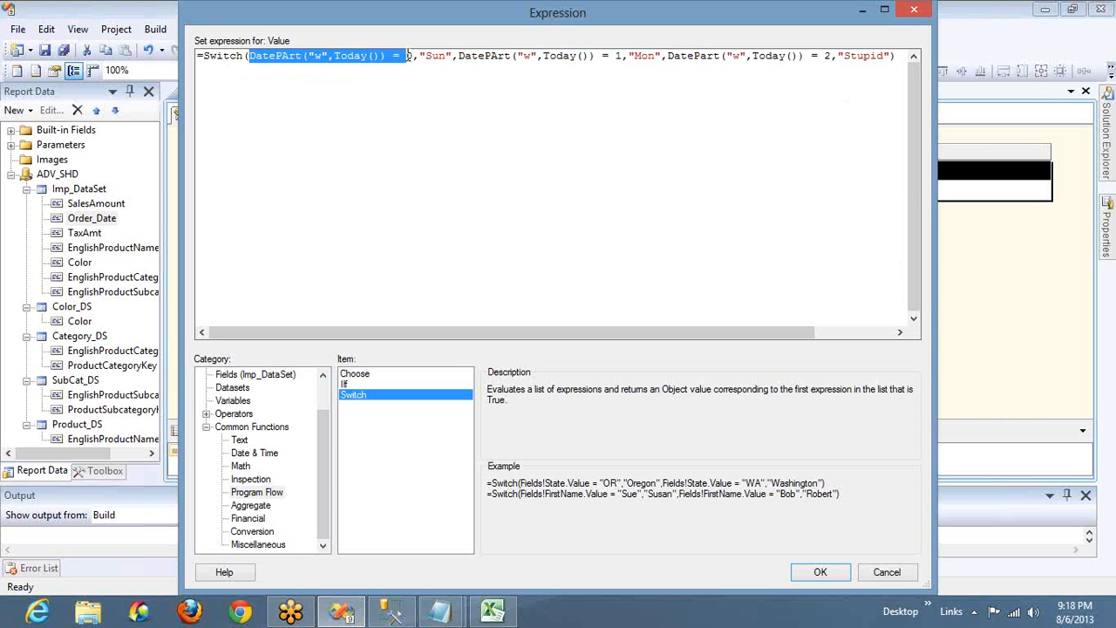
double_click(433, 56)
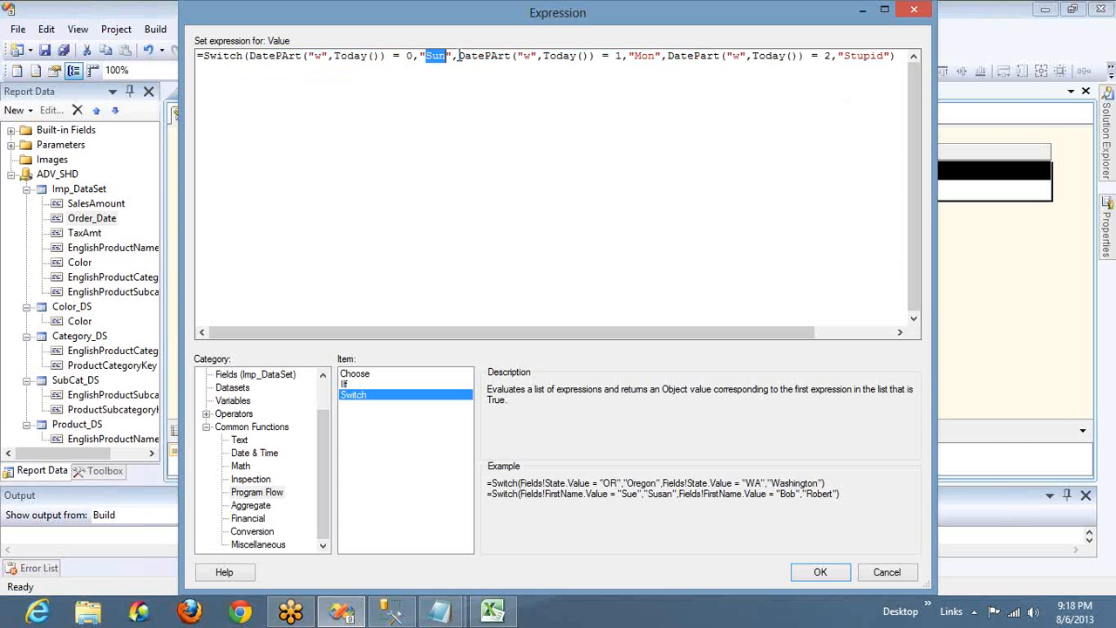
drag(460, 56, 622, 56)
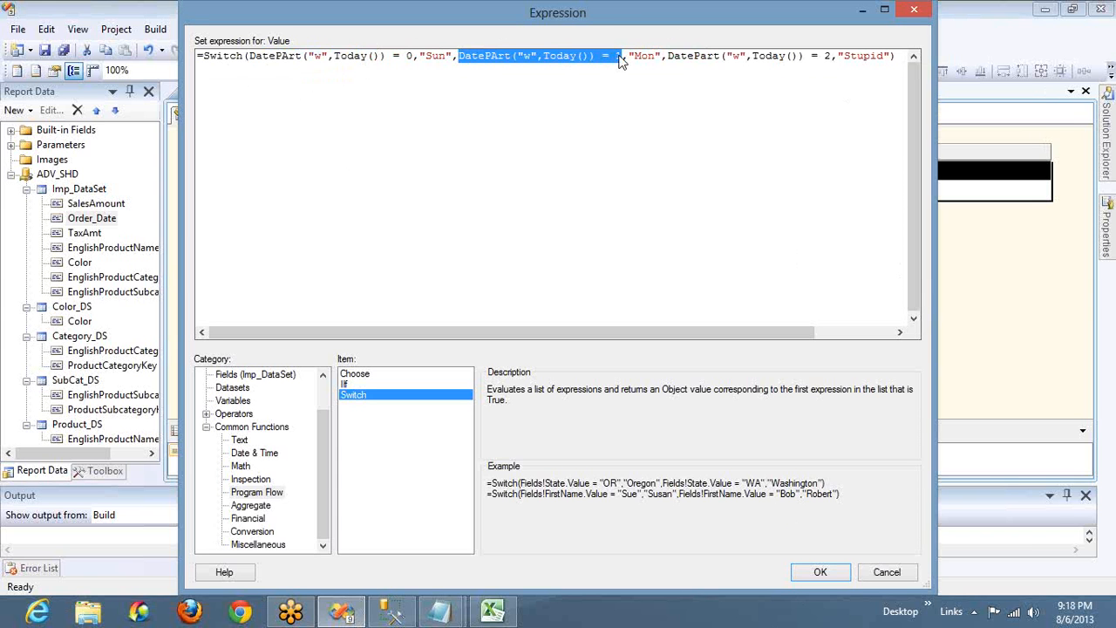
click(666, 56)
drag(666, 56, 693, 56)
click(819, 572)
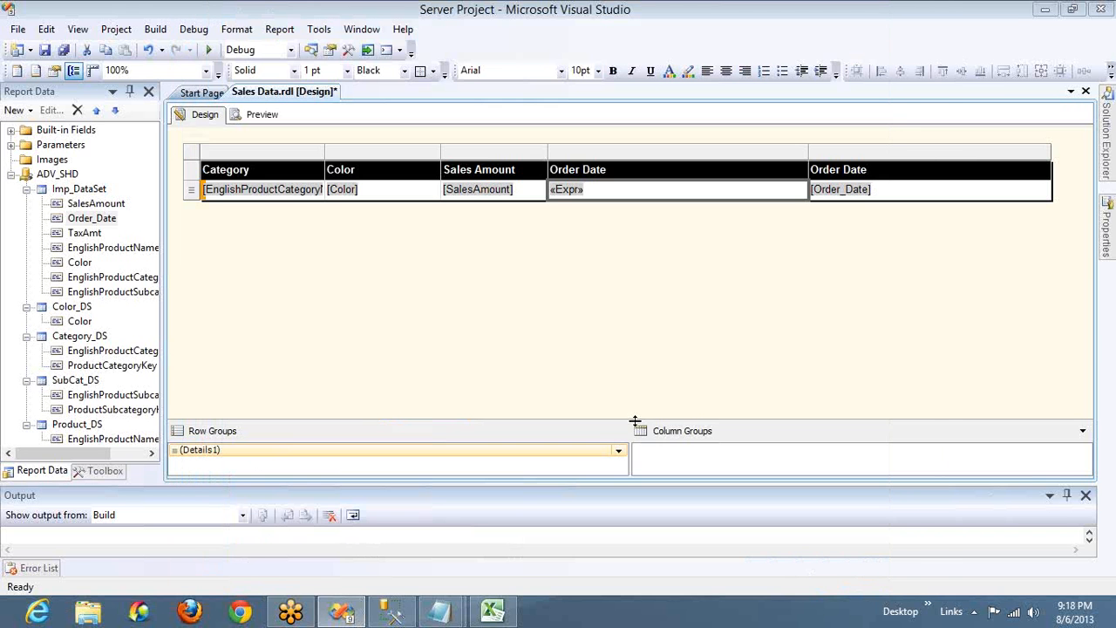
click(271, 116)
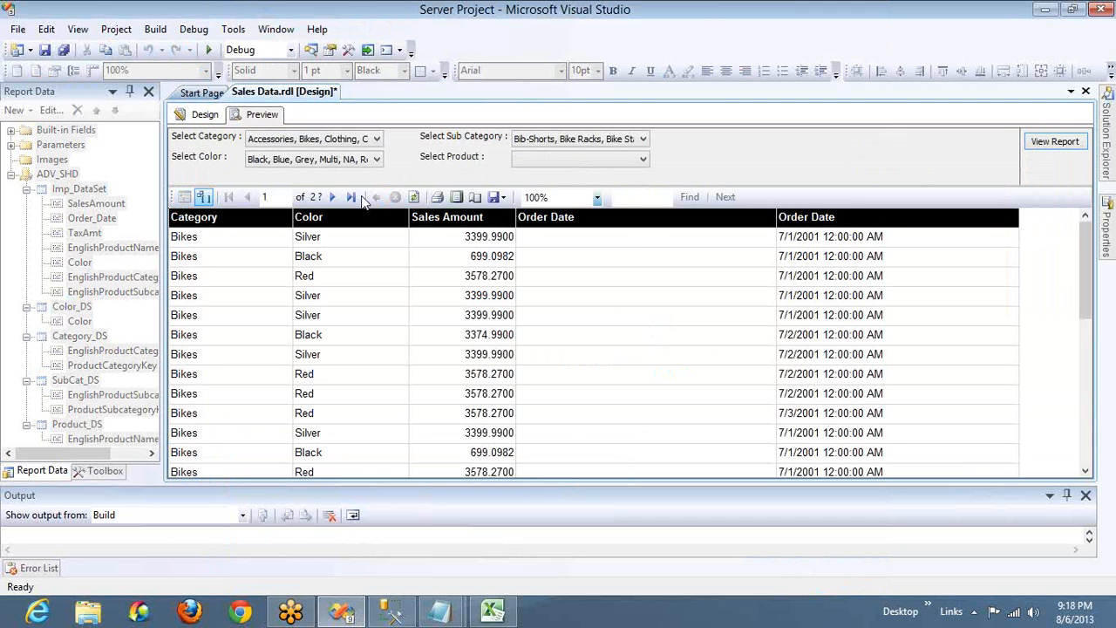
Step: Change the three comparison values in the first Order Date column's Switch expression to 1, 2 and 3, and preview the report
click(221, 118)
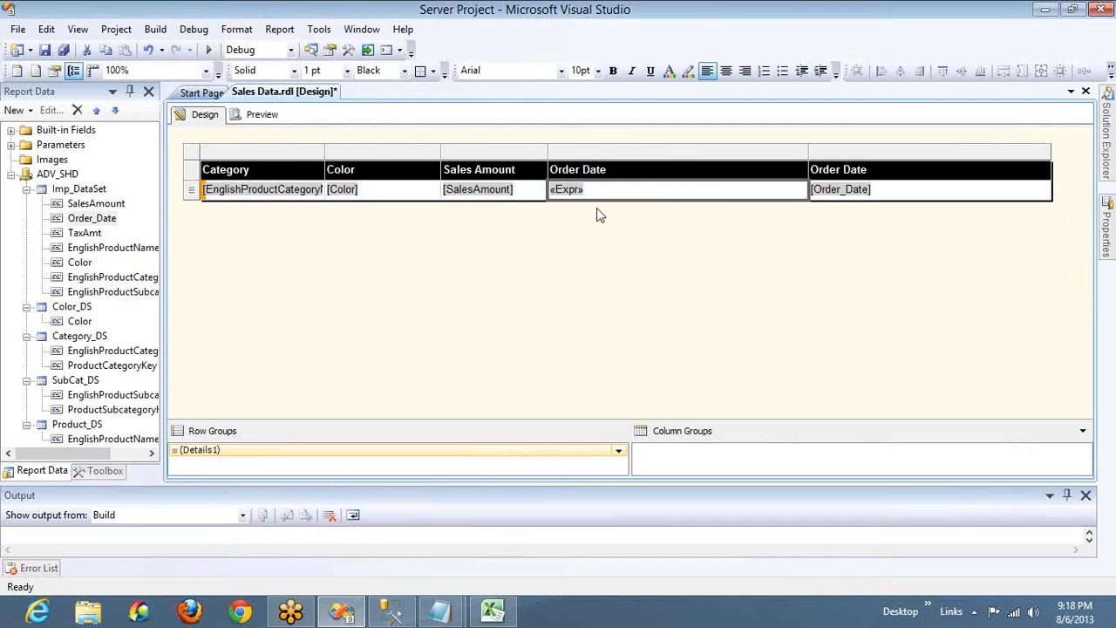
click(537, 194)
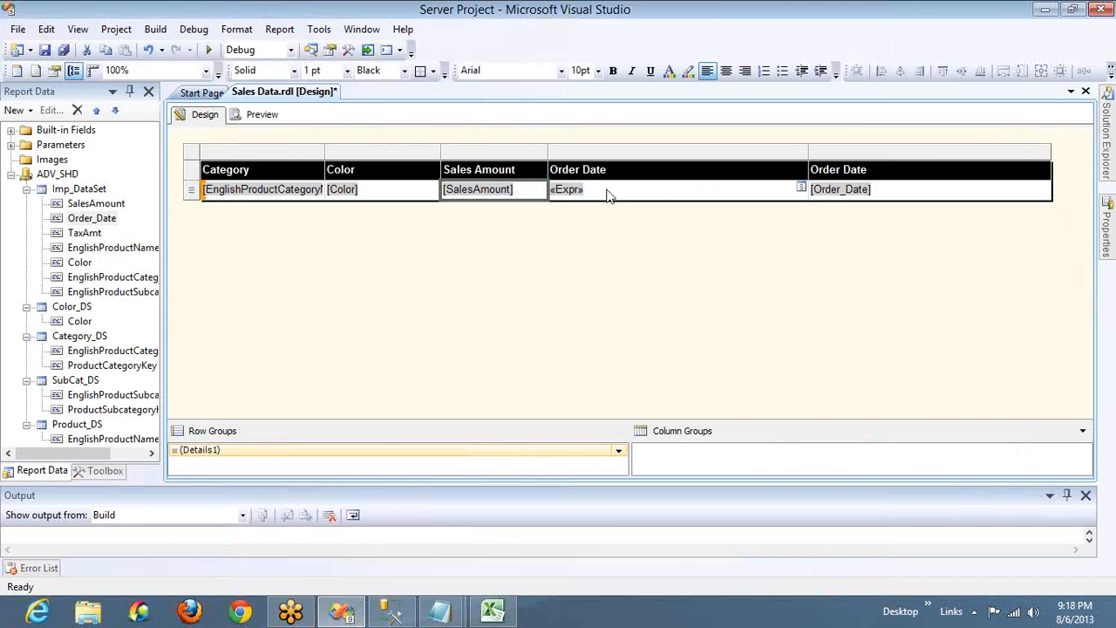
right_click(612, 193)
click(676, 319)
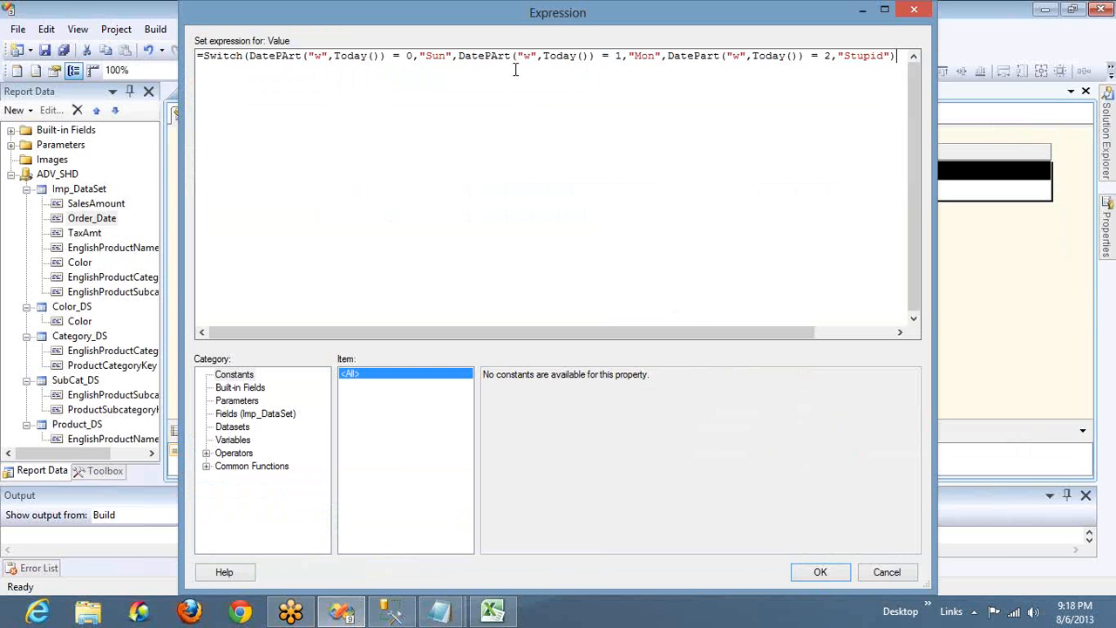
click(415, 55)
key(BackSpace)
text(1)
key(Right)
key(Right)
key(Right)
key(Right)
key(Right)
key(Right)
key(Right)
key(Right)
key(Right)
key(Right)
key(Right)
key(Right)
key(Right)
key(Right)
key(Right)
key(Right)
key(Right)
key(Right)
key(Right)
key(Right)
key(BackSpace)
text(2)
key(Right)
key(BackSpace)
text(3)
click(820, 572)
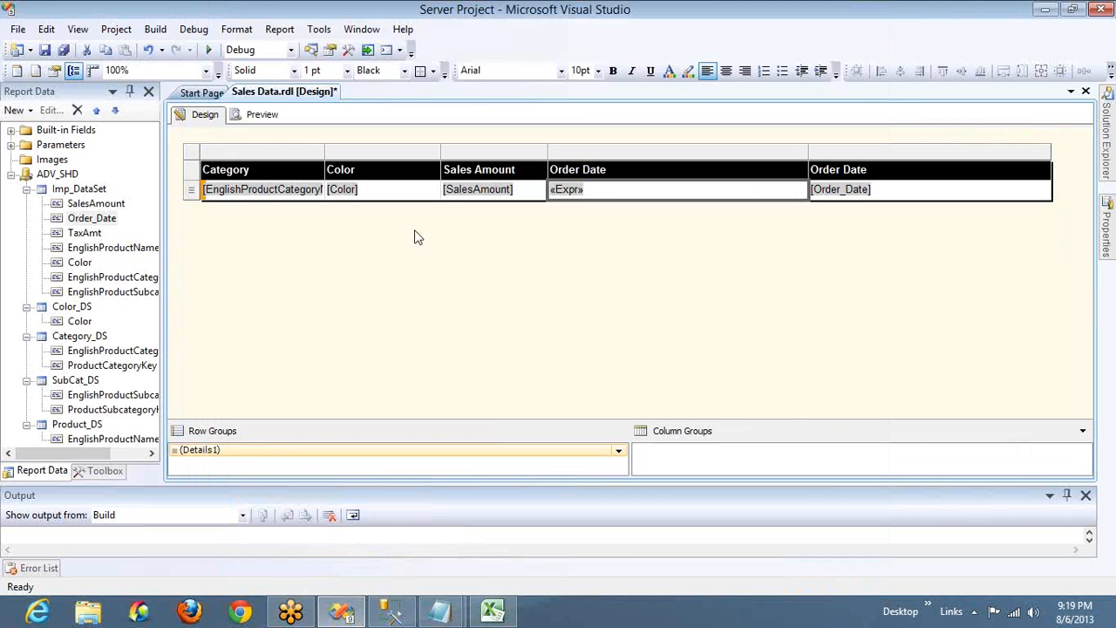
click(262, 114)
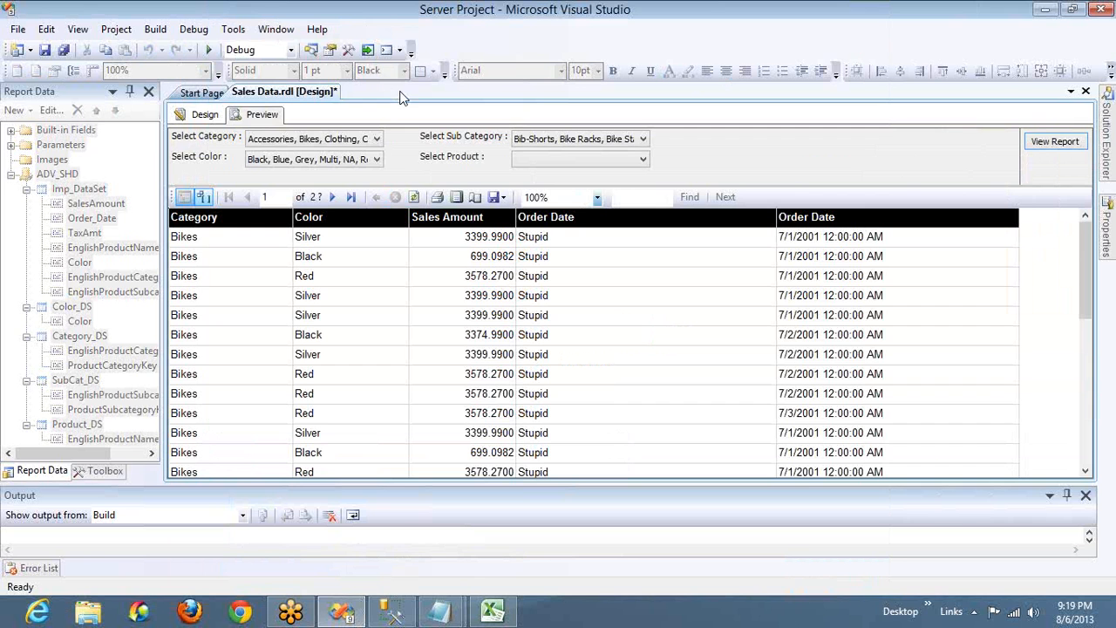
Step: Reopen the Order Date cell's Switch expression in the design and replace the "Sun" result with "Today is Sunday Man. Please dont disturb!!"
click(207, 114)
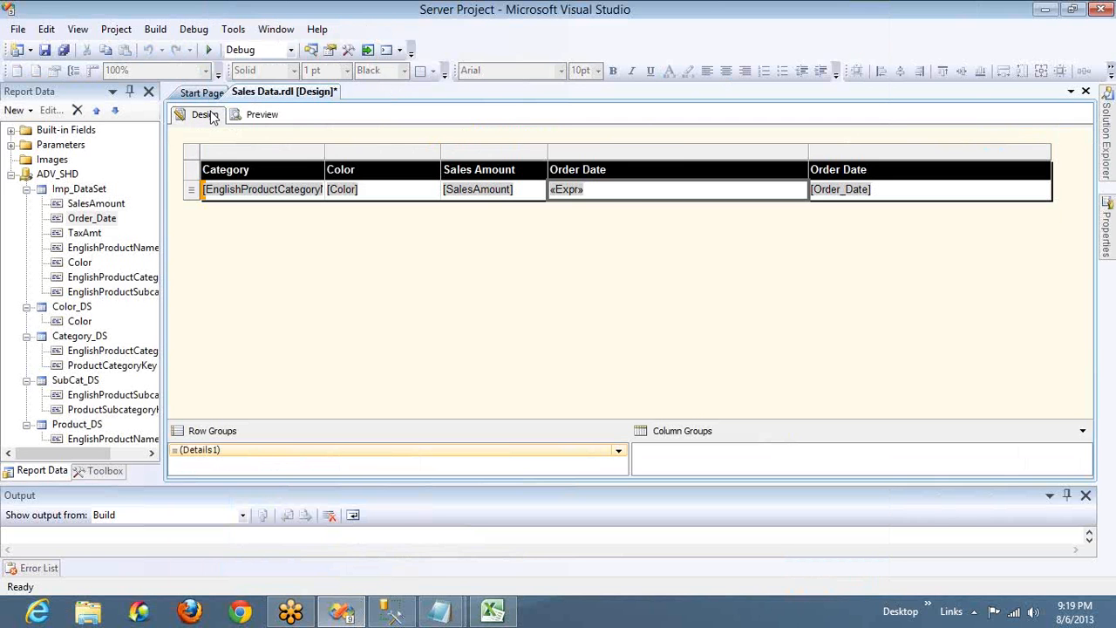
click(533, 197)
right_click(610, 198)
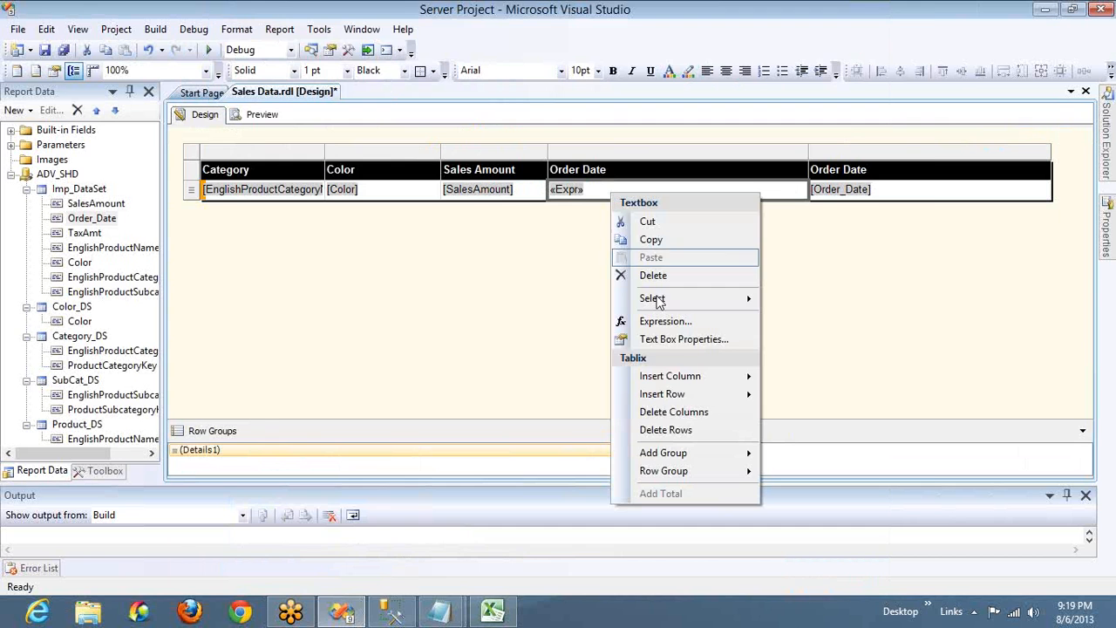
click(658, 321)
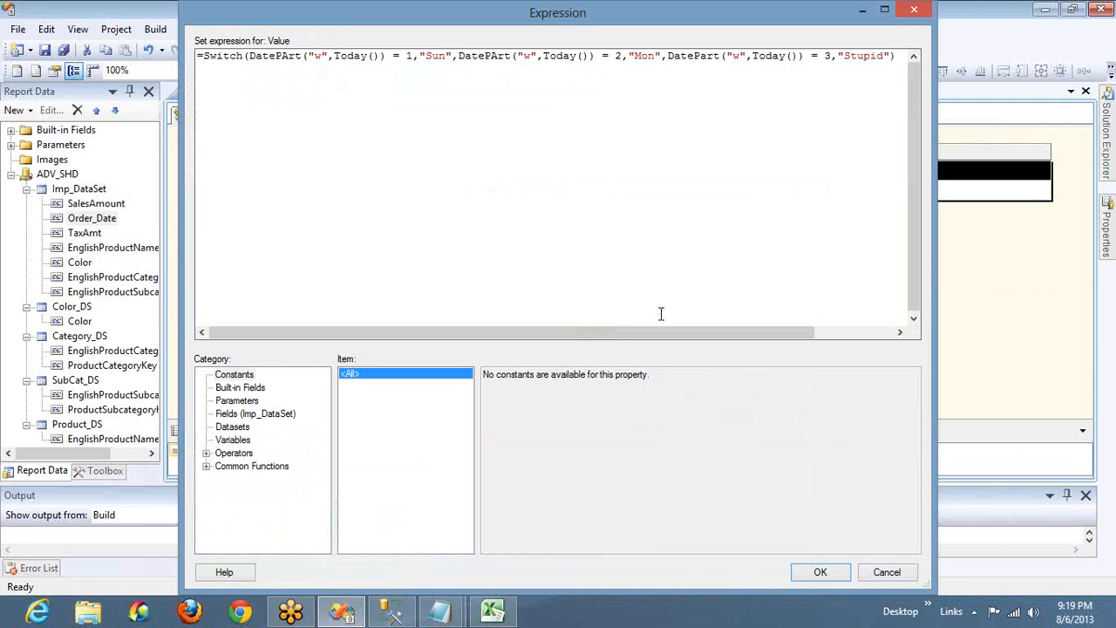
click(427, 56)
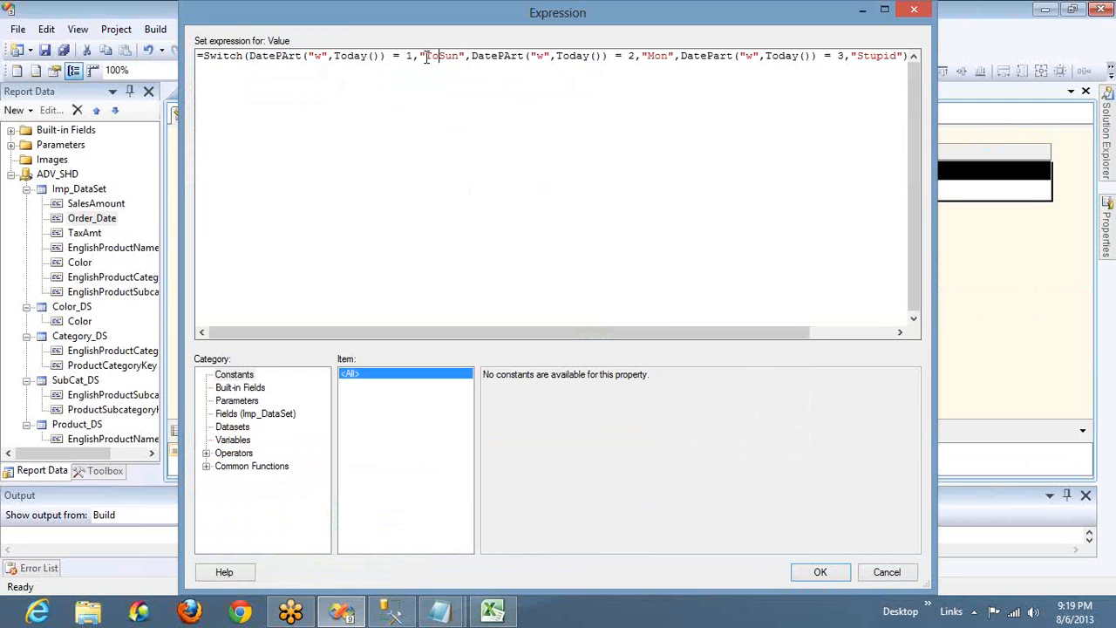
text(Today is )
text(Sunday Man. )
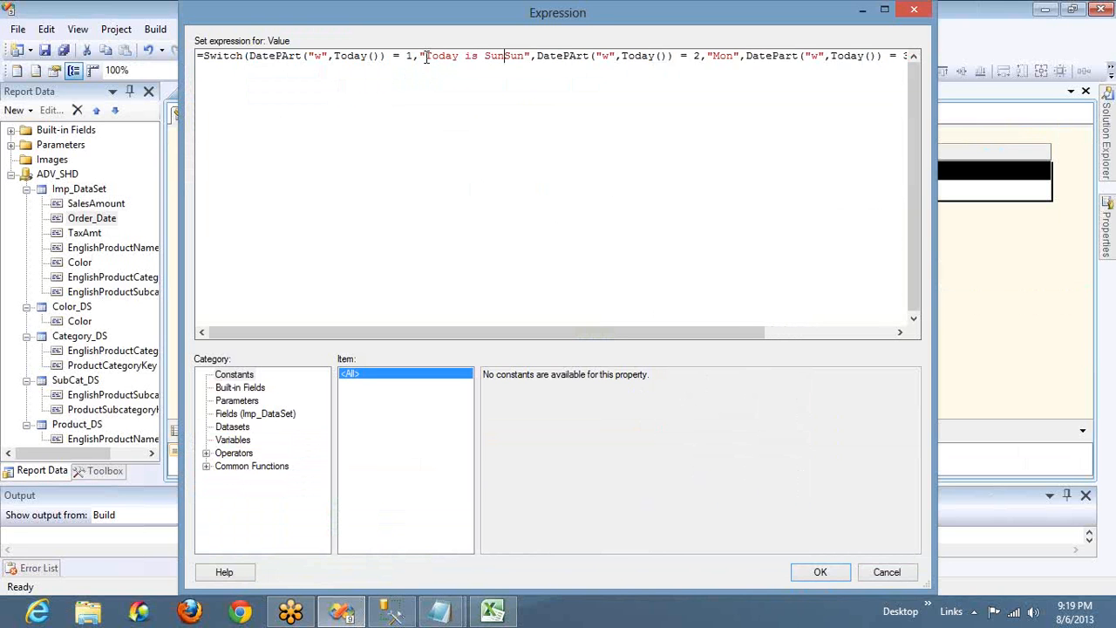
text(Please do)
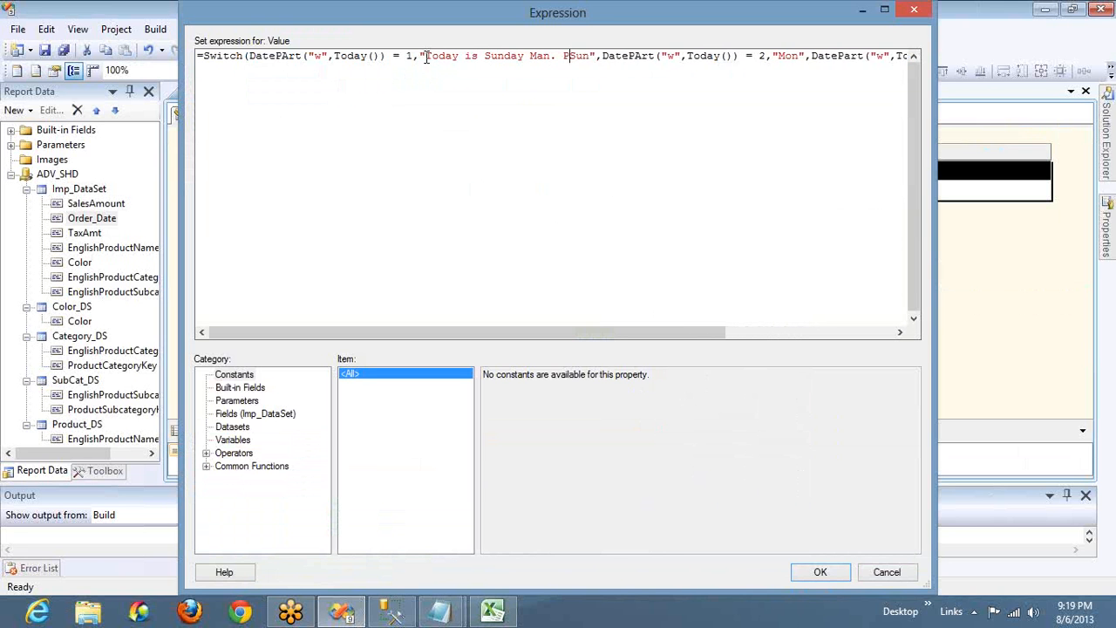
text(nt disturb)
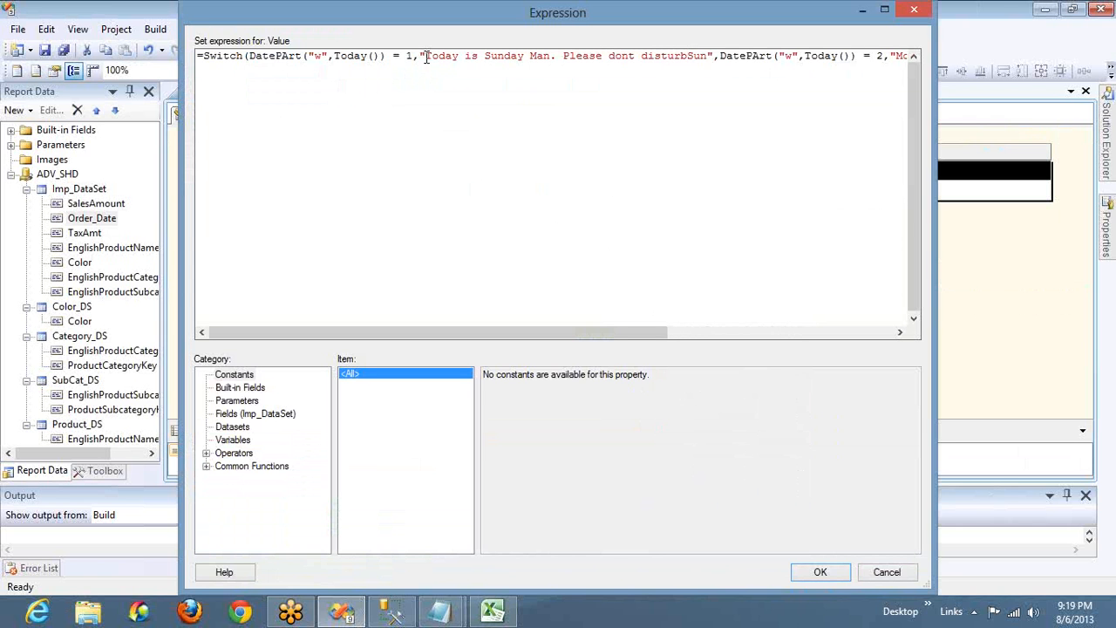
text(!!)
key(Delete)
key(Delete)
key(Delete)
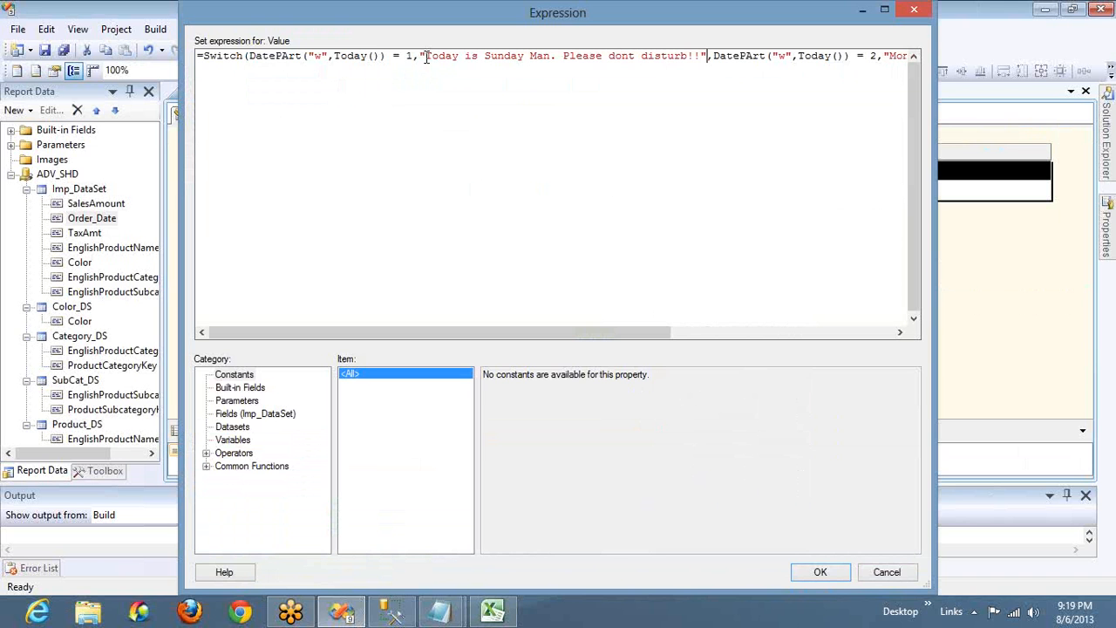
Step: Replace the "Mon" result in the Switch expression with "Oh God .. Monday isBack!!"
key(ctrl+shift+Right)
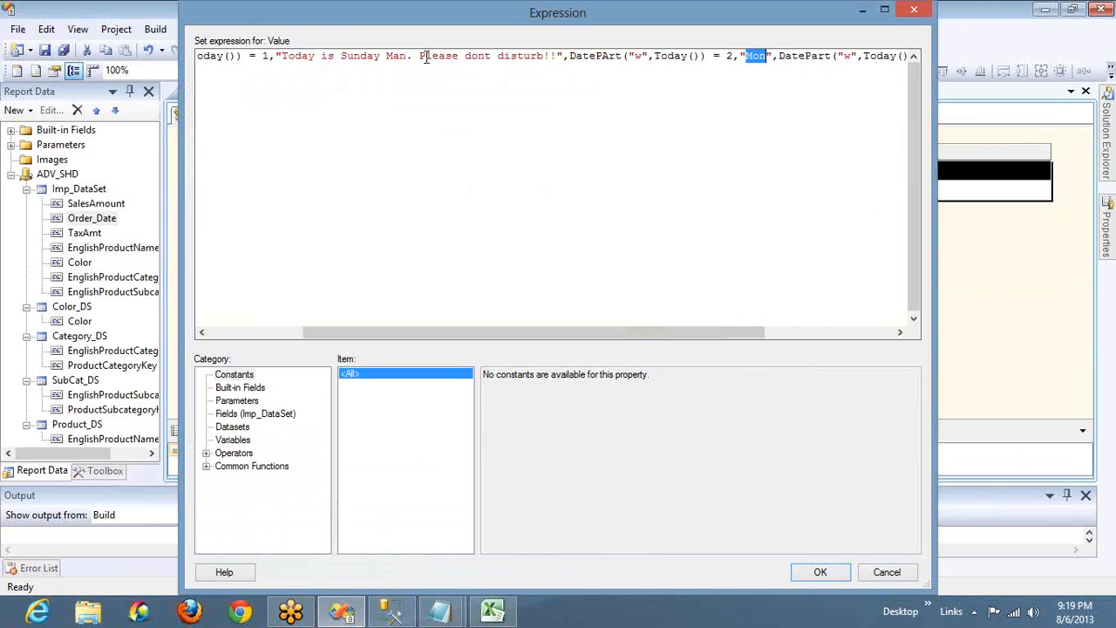
text(O)
text(h God .. )
text(Monday isBa)
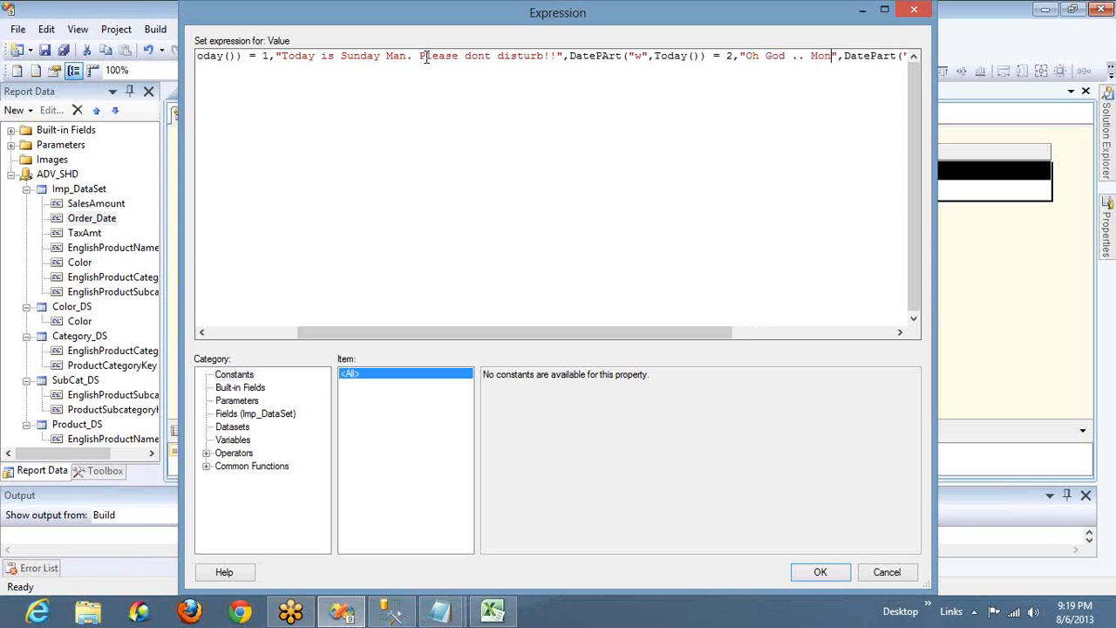
text(ck!!)
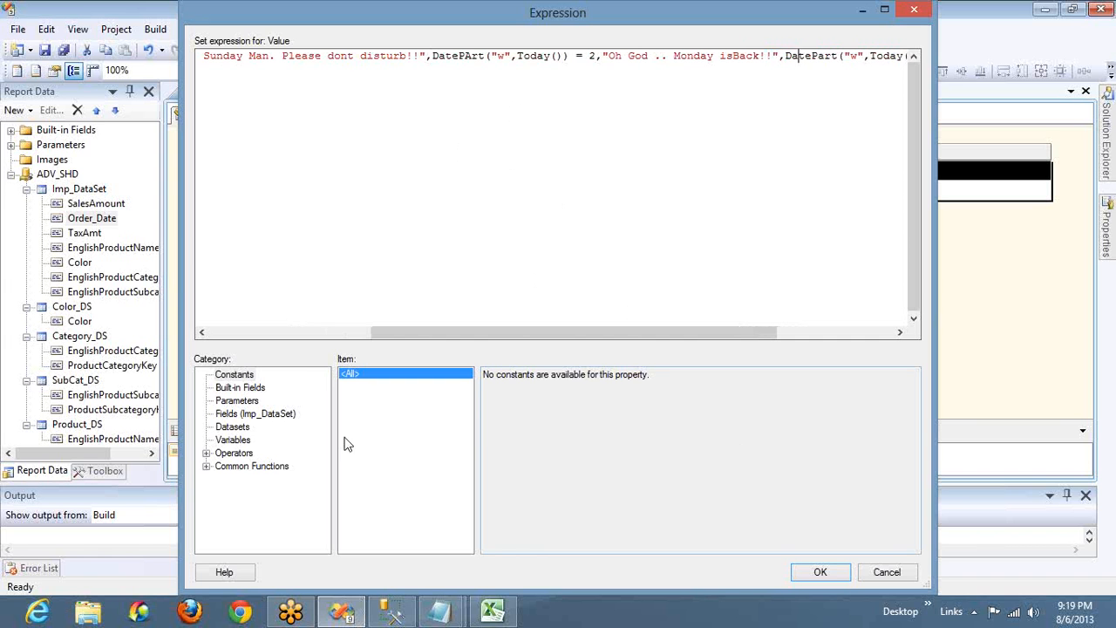
Step: Examine the functions available in the Inspection, Program Flow, Aggregate, Financial, Conversion and Miscellaneous categories of the common functions
click(207, 467)
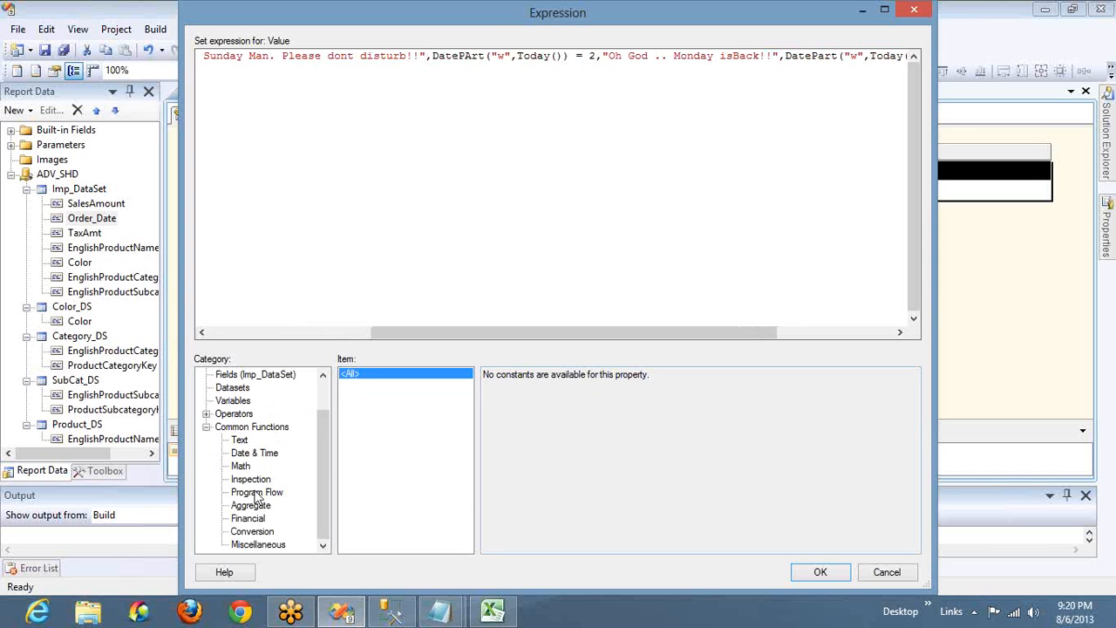
click(254, 482)
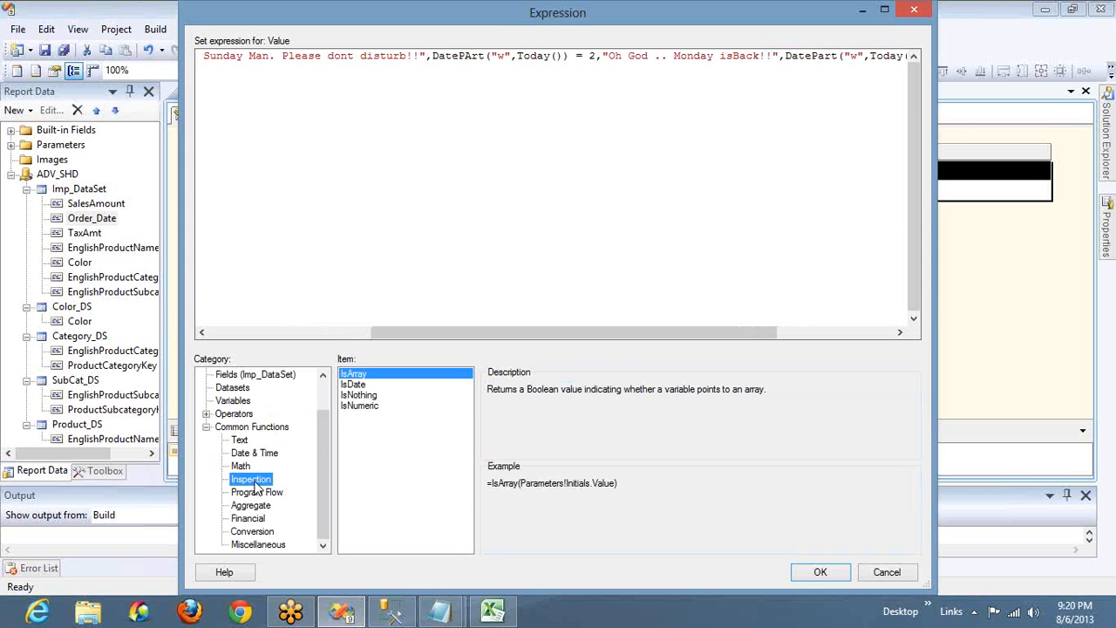
click(255, 494)
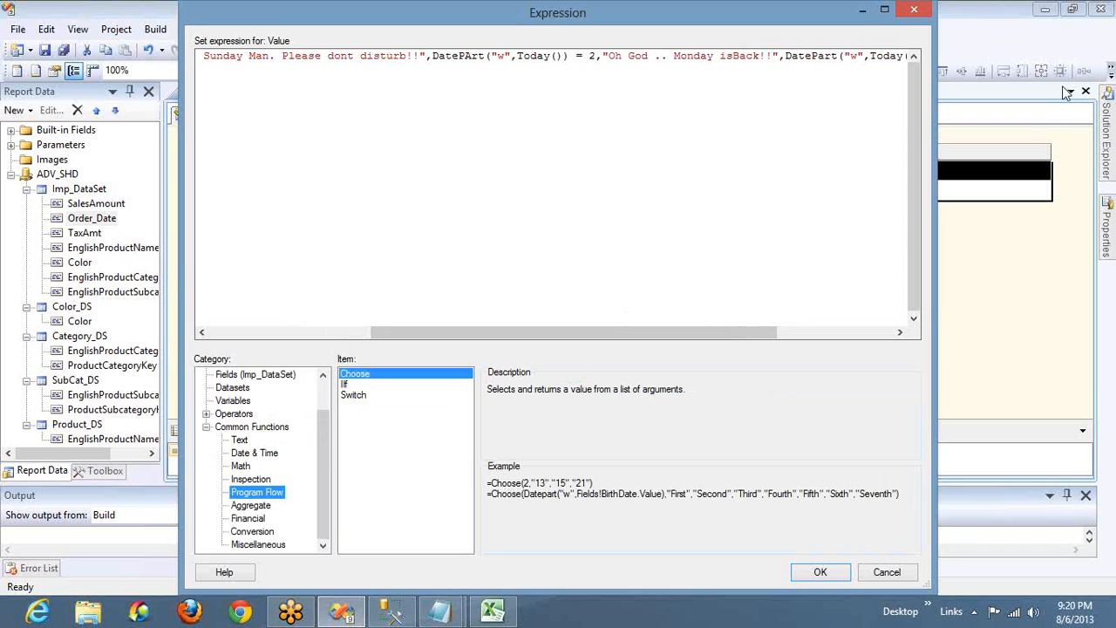
click(1097, 39)
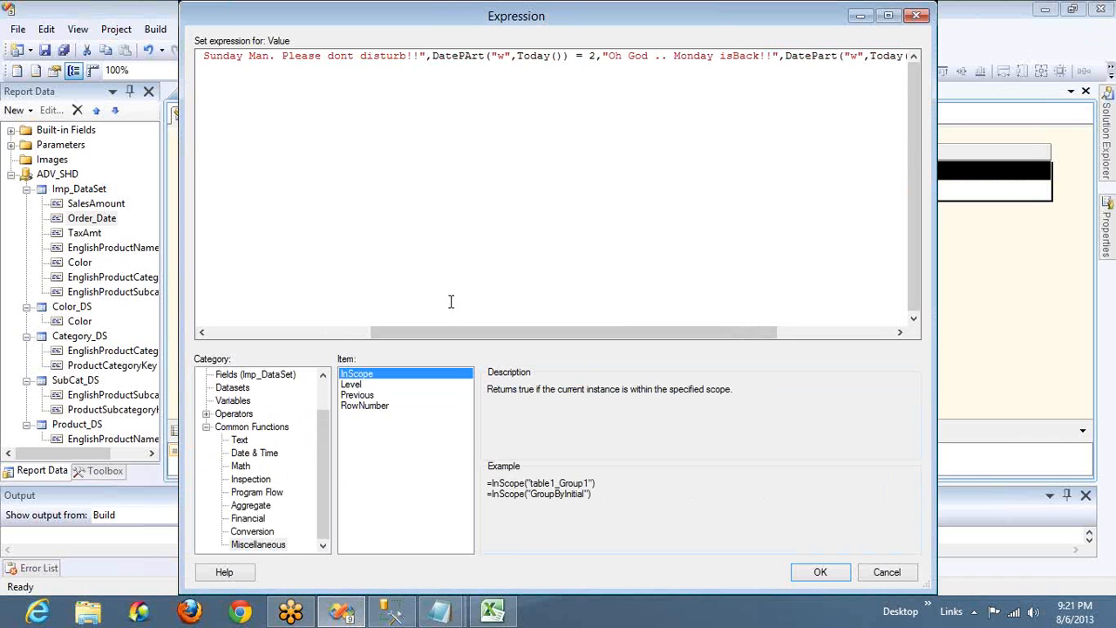
click(251, 506)
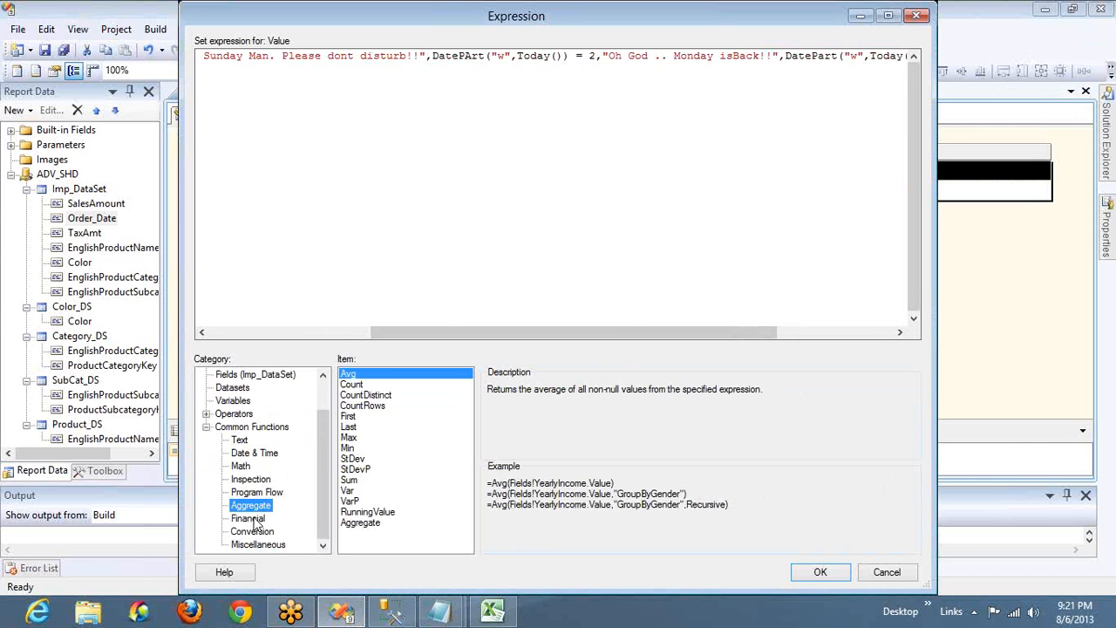
click(252, 518)
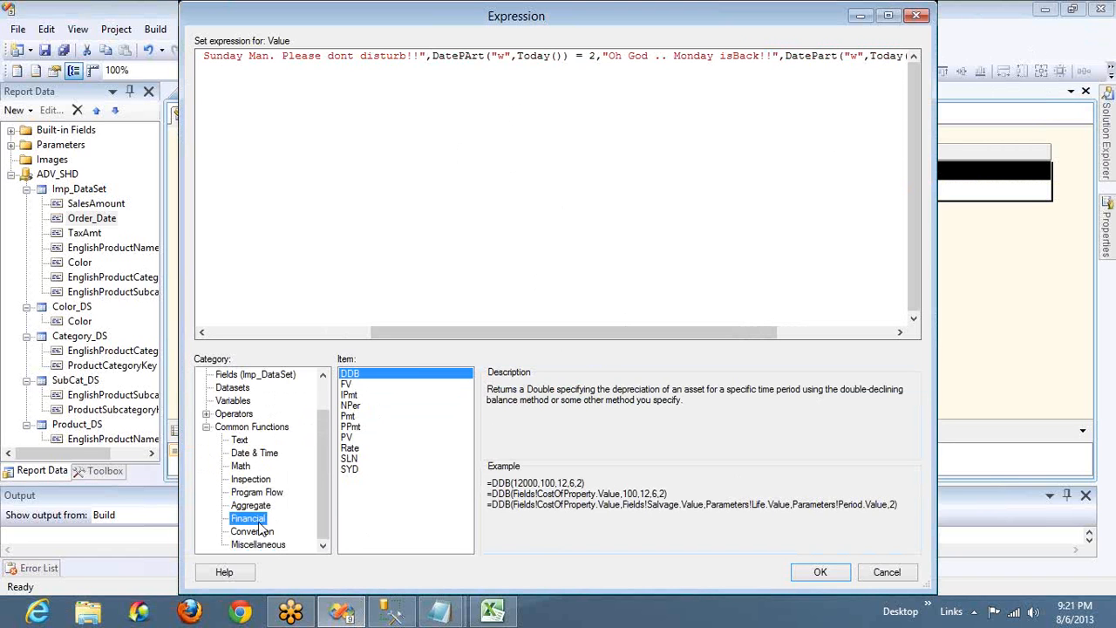
click(252, 534)
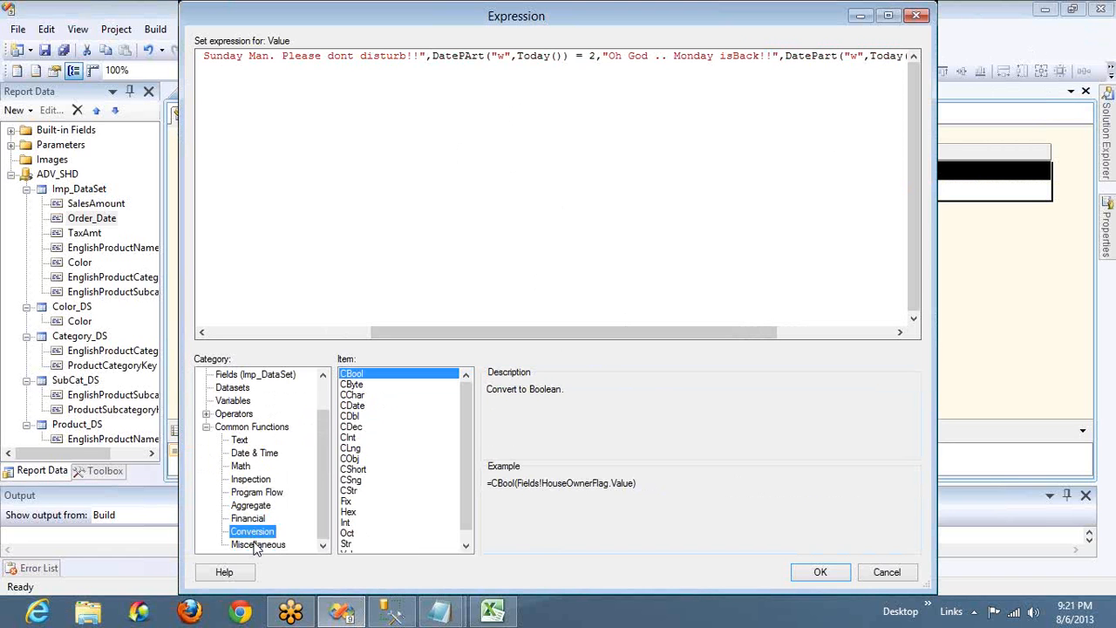
click(257, 544)
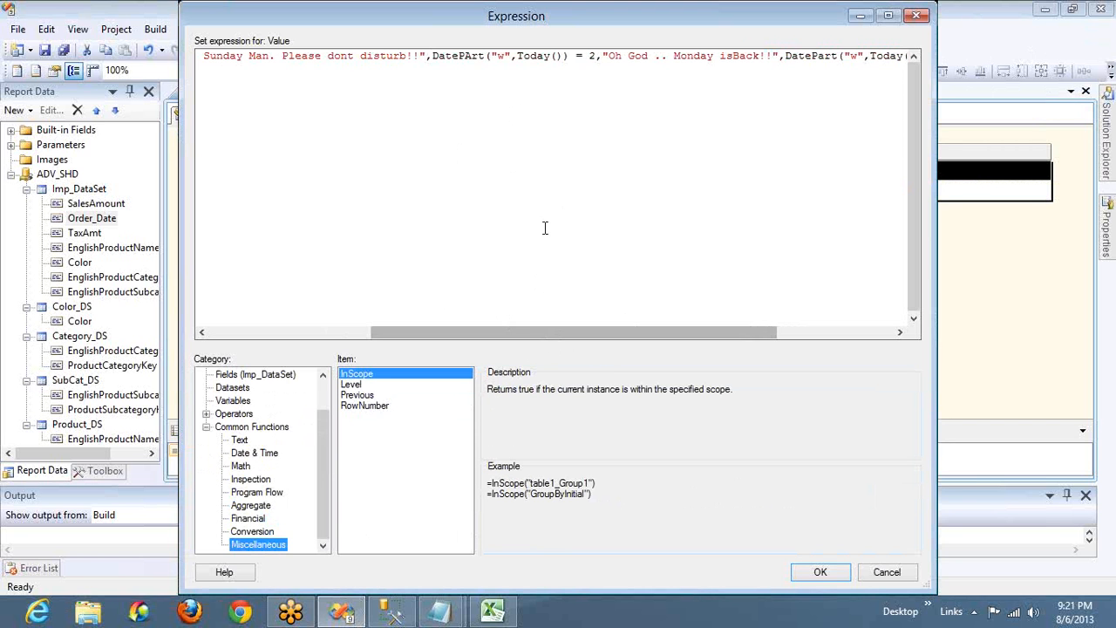